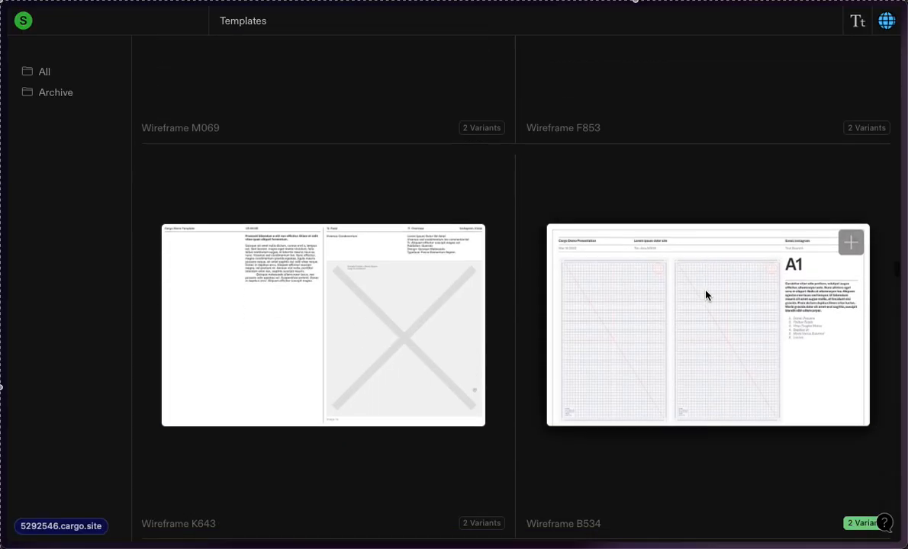
Step: Browse the wireframe templates and open the preview of Wireframe L823
{"action": "scroll", "coordinate": [705, 297], "scroll_direction": "down", "scroll_amount": 5}
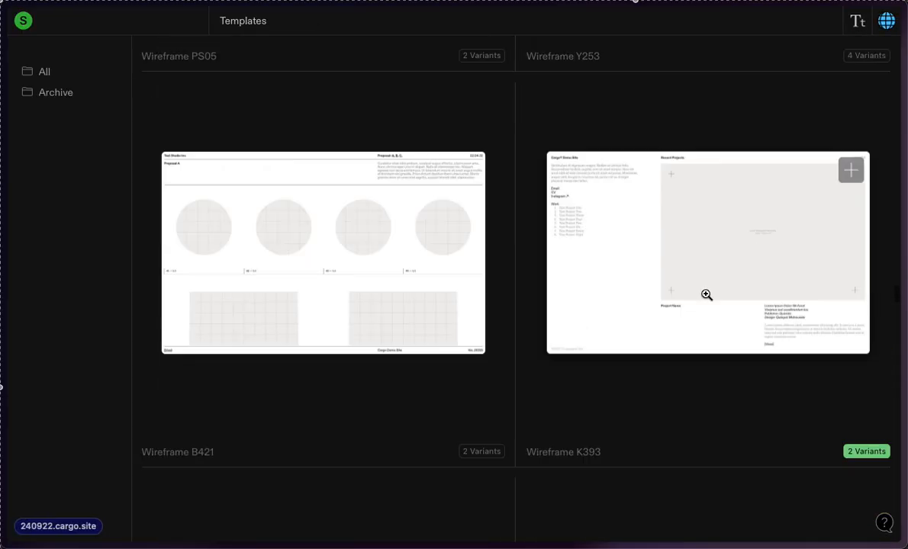
{"action": "scroll", "coordinate": [706, 294], "scroll_direction": "down", "scroll_amount": 5}
{"action": "scroll", "coordinate": [706, 295], "scroll_direction": "up", "scroll_amount": 1}
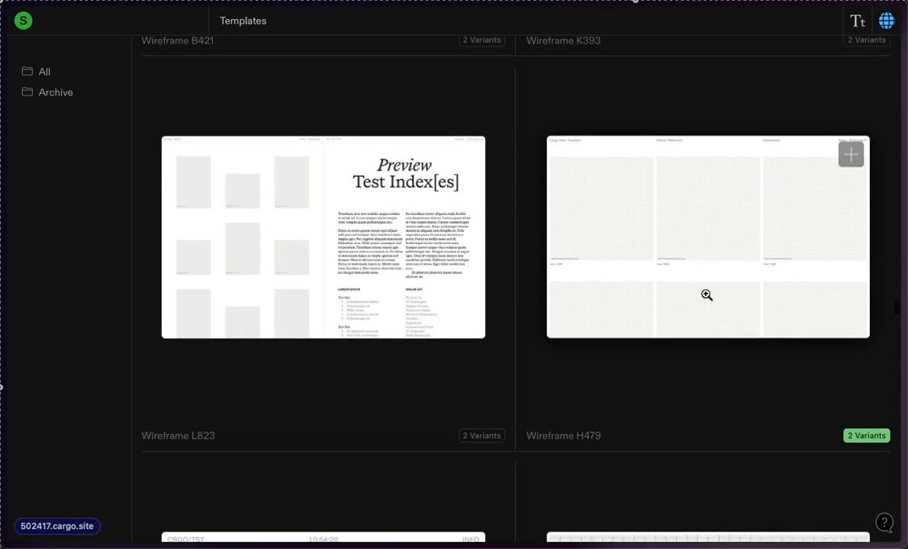
{"action": "left_click", "coordinate": [353, 234]}
{"action": "left_click", "coordinate": [353, 234]}
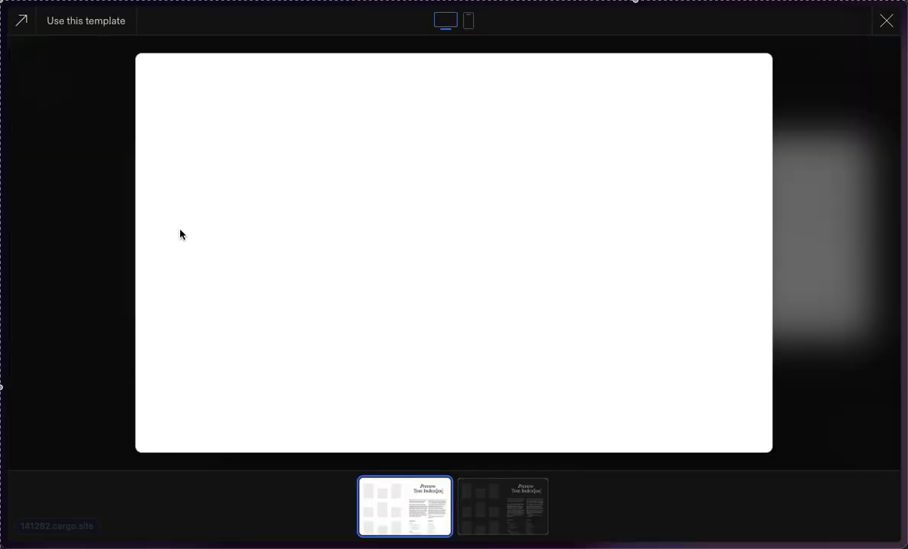
Step: Examine how the image grid and the text column scroll in the light variant of the Wireframe L823 preview
{"action": "scroll", "coordinate": [582, 244], "scroll_direction": "down", "scroll_amount": 4}
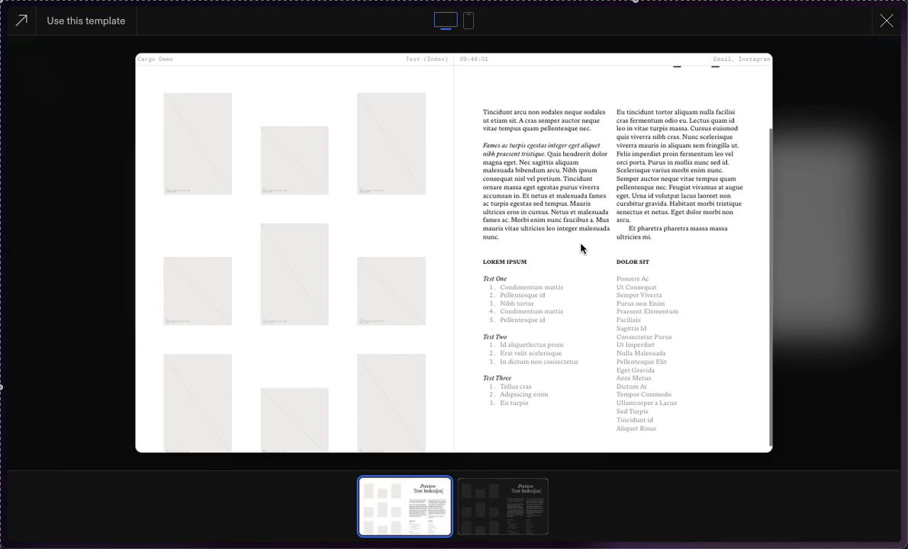
{"action": "scroll", "coordinate": [581, 244], "scroll_direction": "up", "scroll_amount": 4}
{"action": "scroll", "coordinate": [581, 244], "scroll_direction": "down", "scroll_amount": 3}
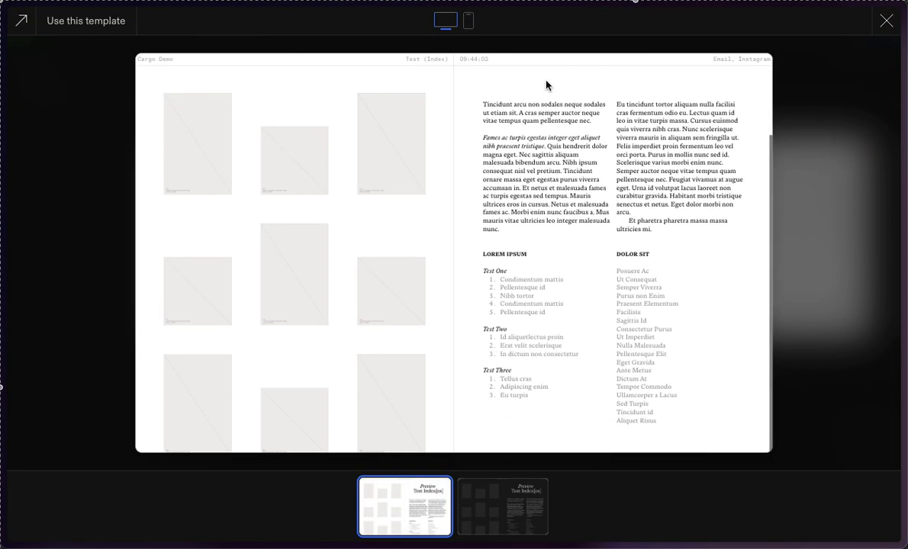
{"action": "scroll", "coordinate": [549, 93], "scroll_direction": "up", "scroll_amount": 3}
{"action": "scroll", "coordinate": [192, 217], "scroll_direction": "down", "scroll_amount": 3}
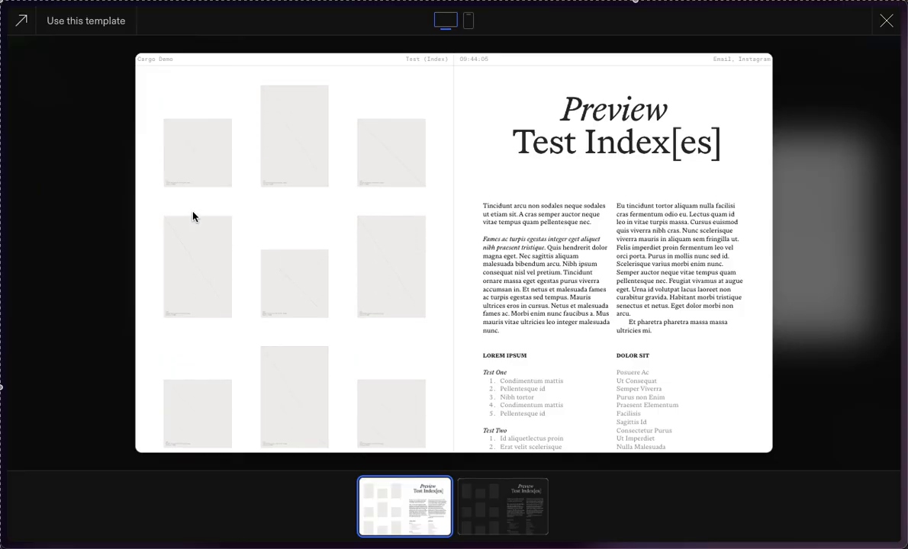
{"action": "scroll", "coordinate": [764, 318], "scroll_direction": "up", "scroll_amount": 3}
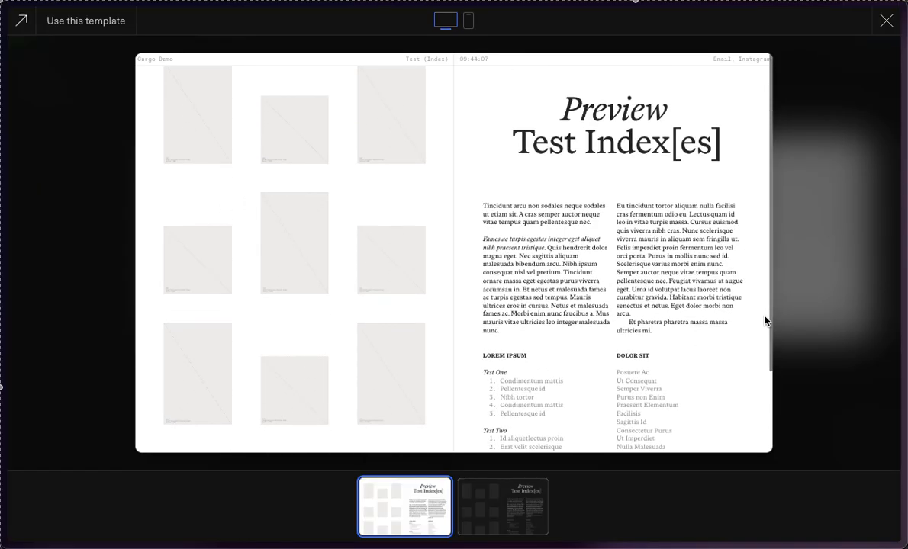
{"action": "scroll", "coordinate": [763, 318], "scroll_direction": "down", "scroll_amount": 3}
{"action": "scroll", "coordinate": [765, 320], "scroll_direction": "up", "scroll_amount": 3}
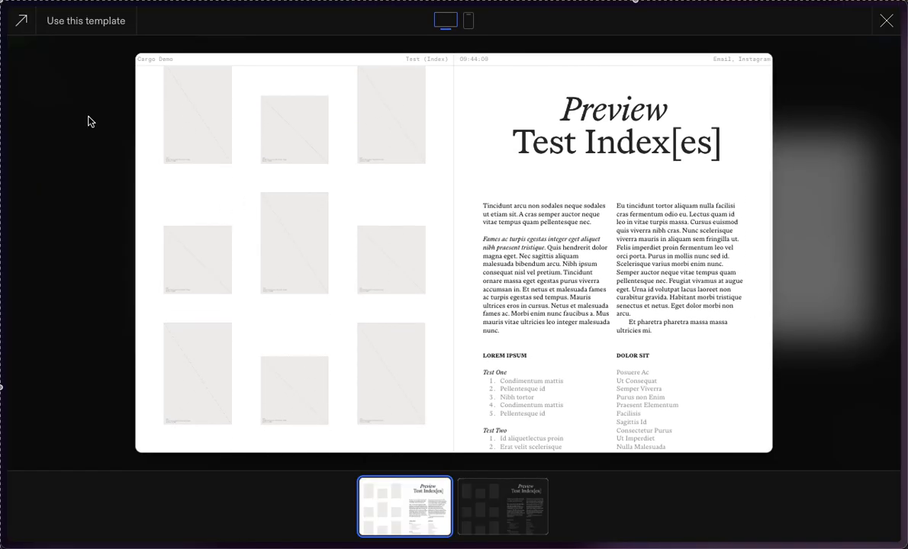
{"action": "scroll", "coordinate": [315, 215], "scroll_direction": "up", "scroll_amount": 1}
{"action": "scroll", "coordinate": [316, 216], "scroll_direction": "down", "scroll_amount": 2}
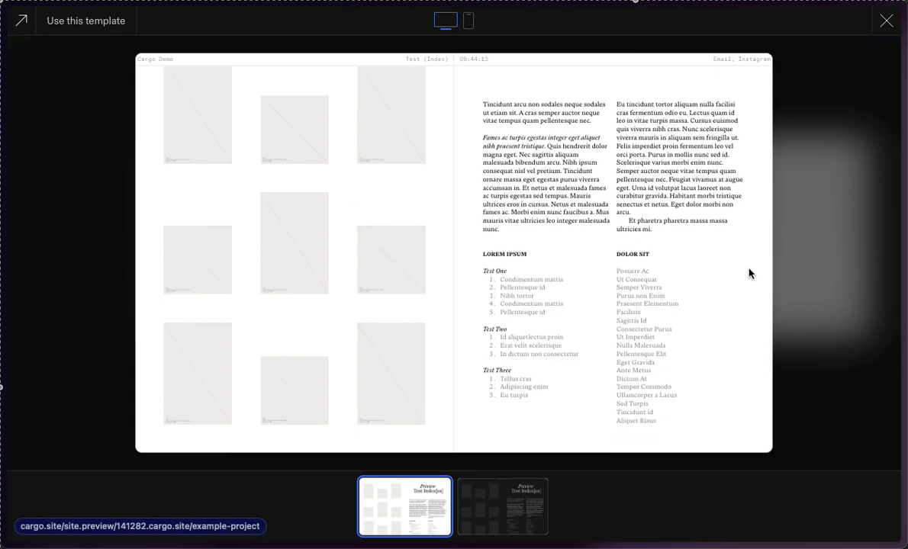
Step: Preview the dark variant of Wireframe L823, look through both of its columns, and close the preview
{"action": "left_click", "coordinate": [496, 499]}
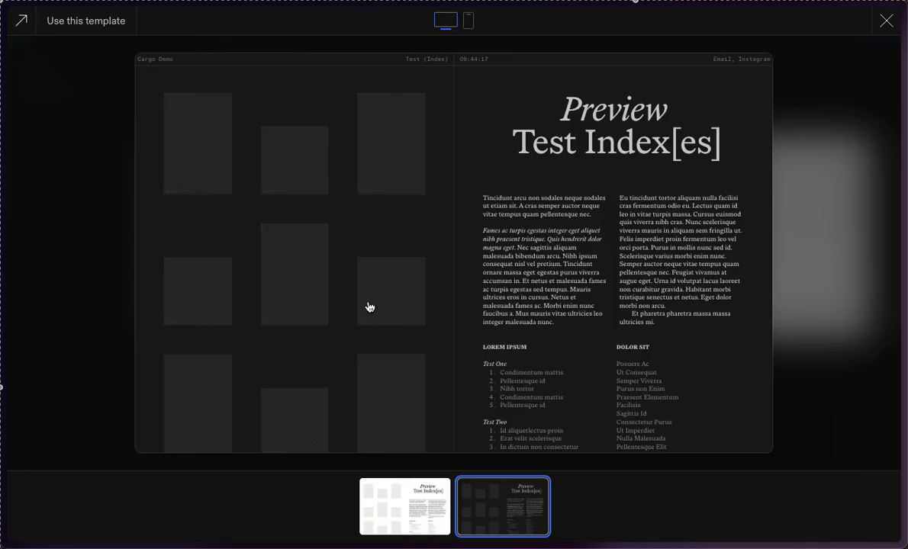
{"action": "scroll", "coordinate": [368, 308], "scroll_direction": "down", "scroll_amount": 1}
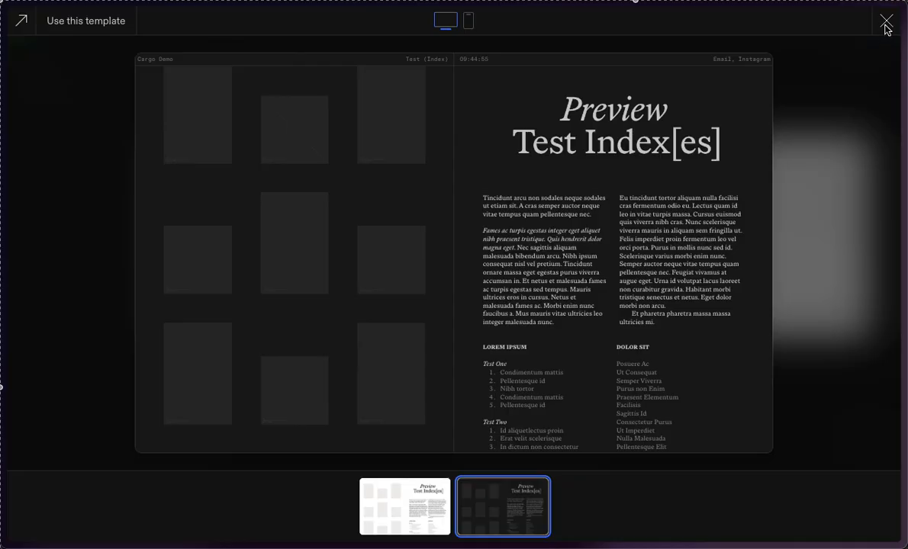
{"action": "scroll", "coordinate": [538, 381], "scroll_direction": "down", "scroll_amount": 2}
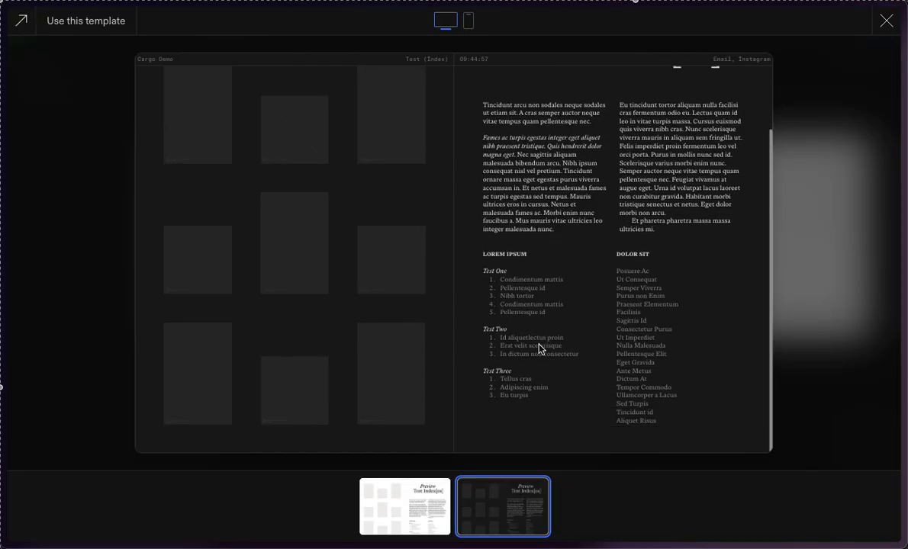
{"action": "scroll", "coordinate": [304, 152], "scroll_direction": "up", "scroll_amount": 1}
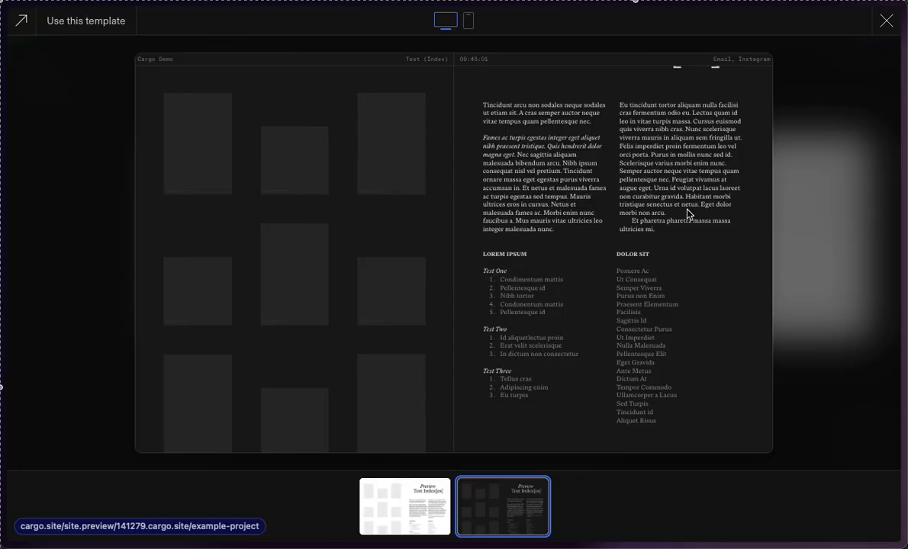
{"action": "left_click", "coordinate": [890, 22]}
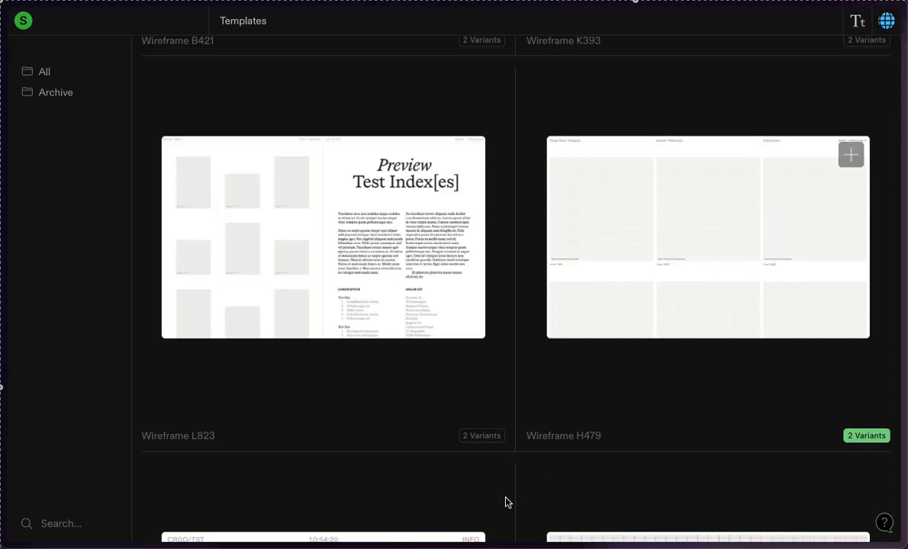
Step: Open the preview of Wireframe F583, look through its project list column, and close the preview
{"action": "scroll", "coordinate": [501, 500], "scroll_direction": "up", "scroll_amount": 3}
{"action": "scroll", "coordinate": [500, 500], "scroll_direction": "down", "scroll_amount": 12}
{"action": "scroll", "coordinate": [500, 500], "scroll_direction": "down", "scroll_amount": 1}
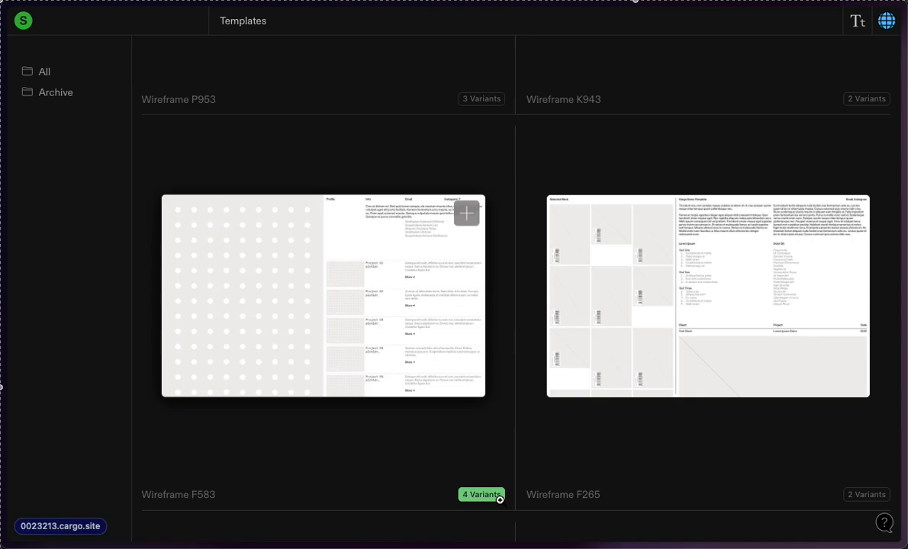
{"action": "left_click", "coordinate": [500, 501]}
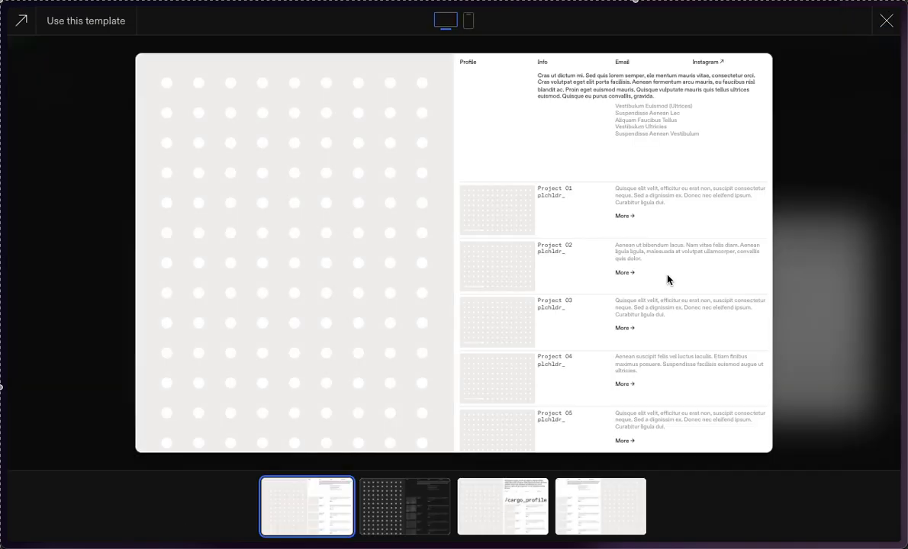
{"action": "scroll", "coordinate": [667, 280], "scroll_direction": "down", "scroll_amount": 2}
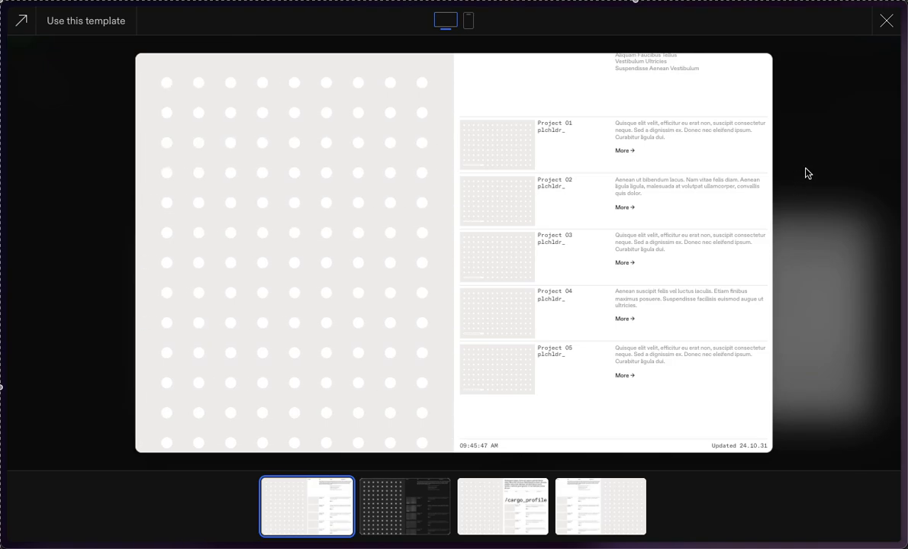
{"action": "left_click", "coordinate": [886, 23]}
Step: Examine the layouts of the wireframe templates listed after Wireframe F583, down to the Blank Template
{"action": "scroll", "coordinate": [593, 457], "scroll_direction": "up", "scroll_amount": 3}
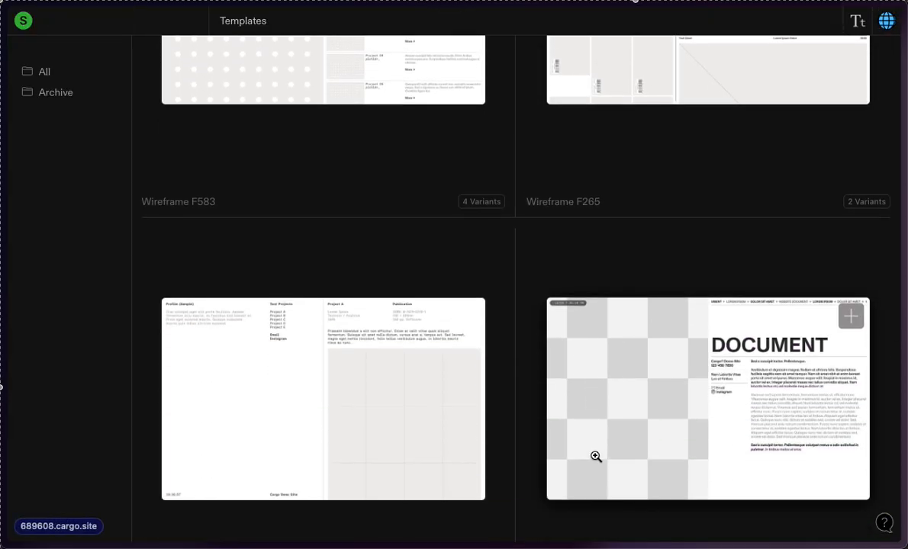
{"action": "scroll", "coordinate": [595, 456], "scroll_direction": "down", "scroll_amount": 5}
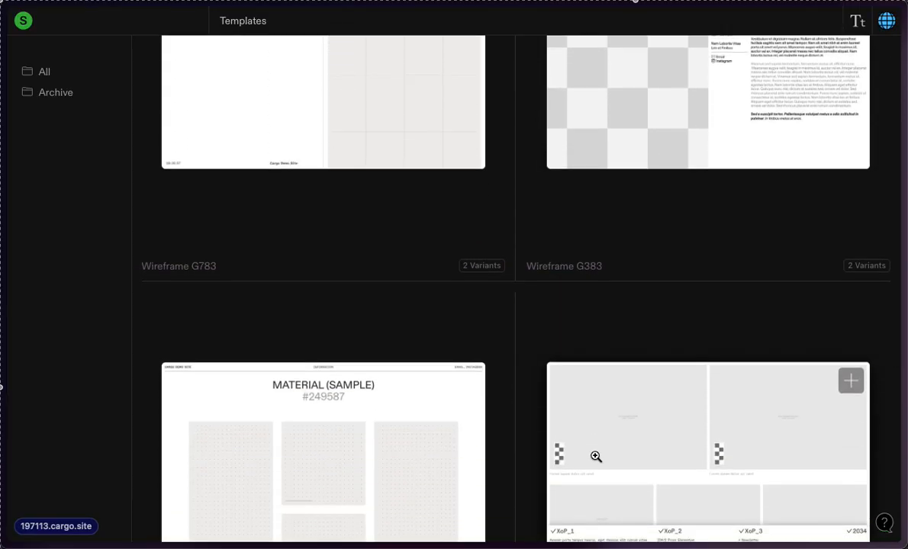
{"action": "scroll", "coordinate": [596, 456], "scroll_direction": "up", "scroll_amount": 1}
{"action": "scroll", "coordinate": [596, 456], "scroll_direction": "down", "scroll_amount": 3}
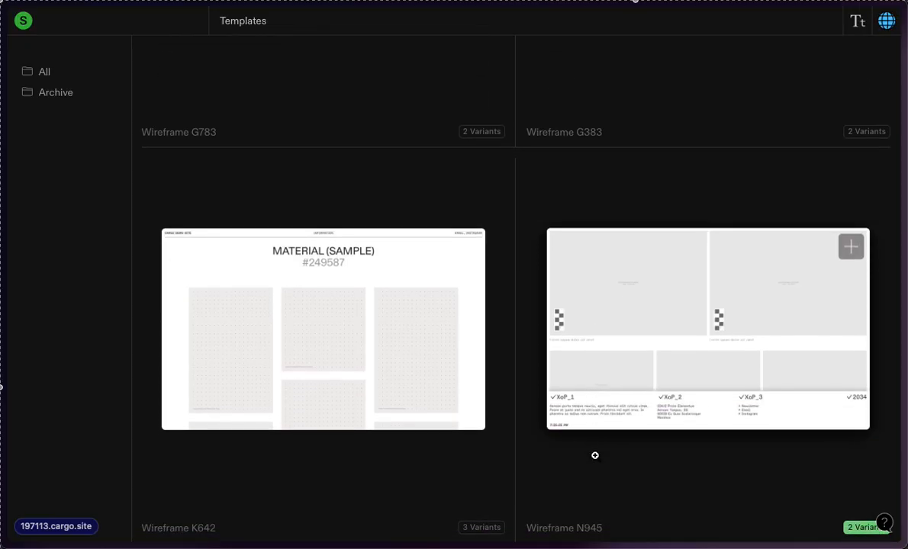
{"action": "scroll", "coordinate": [594, 455], "scroll_direction": "up", "scroll_amount": 1}
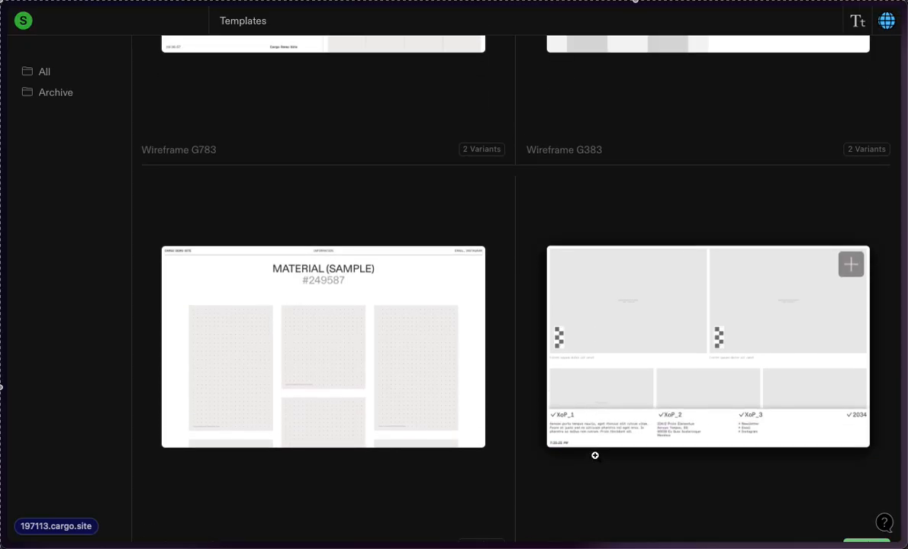
{"action": "scroll", "coordinate": [595, 455], "scroll_direction": "down", "scroll_amount": 3}
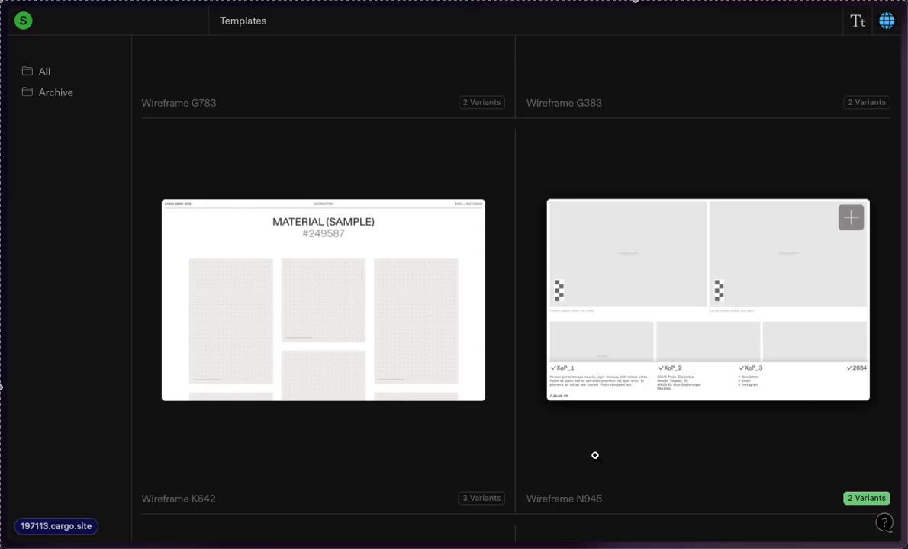
{"action": "scroll", "coordinate": [595, 456], "scroll_direction": "down", "scroll_amount": 10}
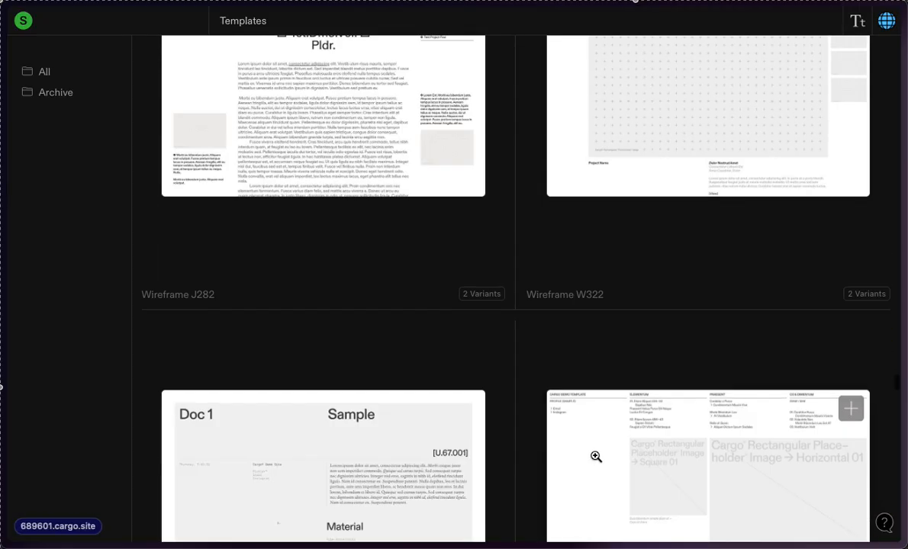
{"action": "scroll", "coordinate": [597, 460], "scroll_direction": "down", "scroll_amount": 4}
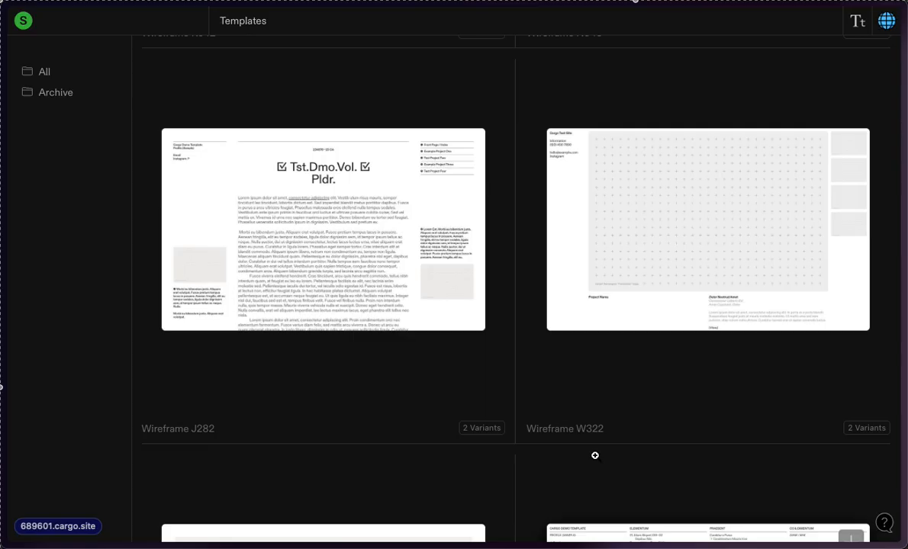
{"action": "scroll", "coordinate": [595, 455], "scroll_direction": "down", "scroll_amount": 5}
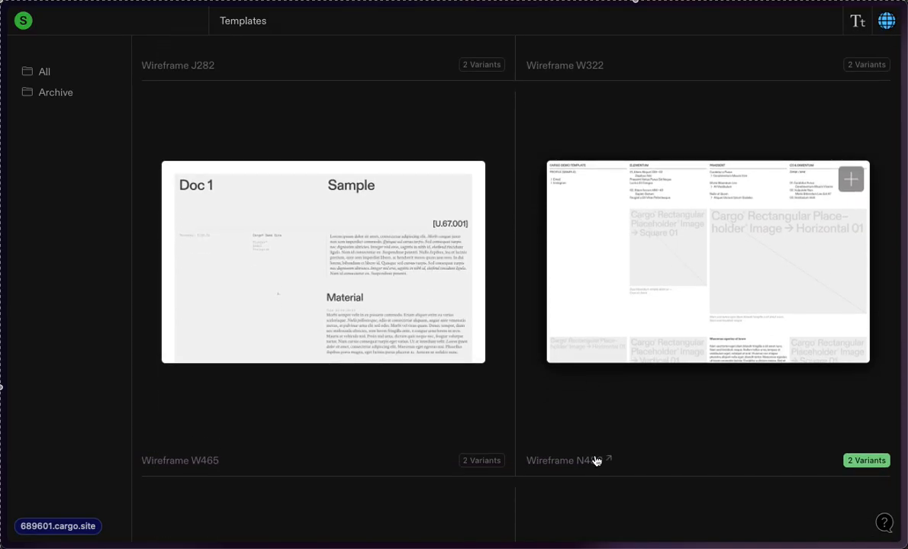
{"action": "scroll", "coordinate": [595, 460], "scroll_direction": "up", "scroll_amount": 1}
{"action": "scroll", "coordinate": [596, 461], "scroll_direction": "down", "scroll_amount": 2}
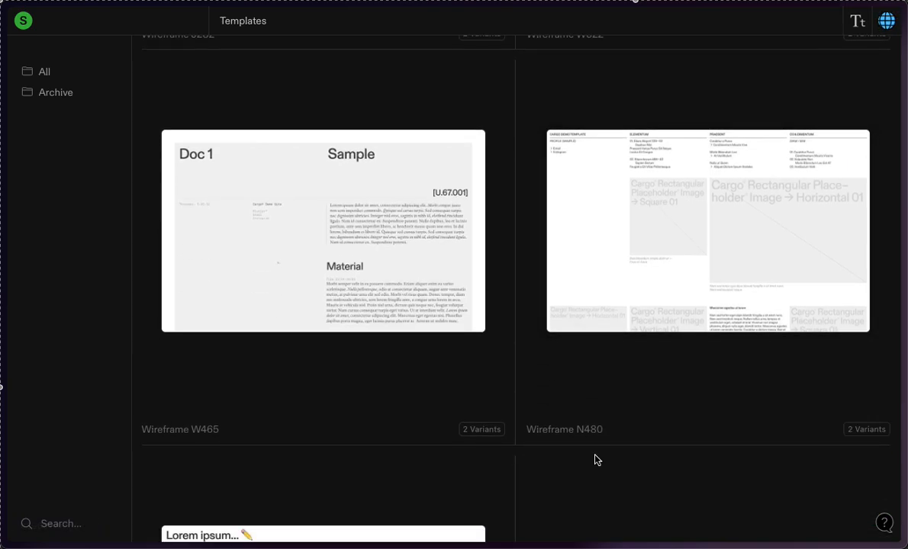
{"action": "scroll", "coordinate": [594, 457], "scroll_direction": "up", "scroll_amount": 1}
{"action": "scroll", "coordinate": [594, 457], "scroll_direction": "down", "scroll_amount": 15}
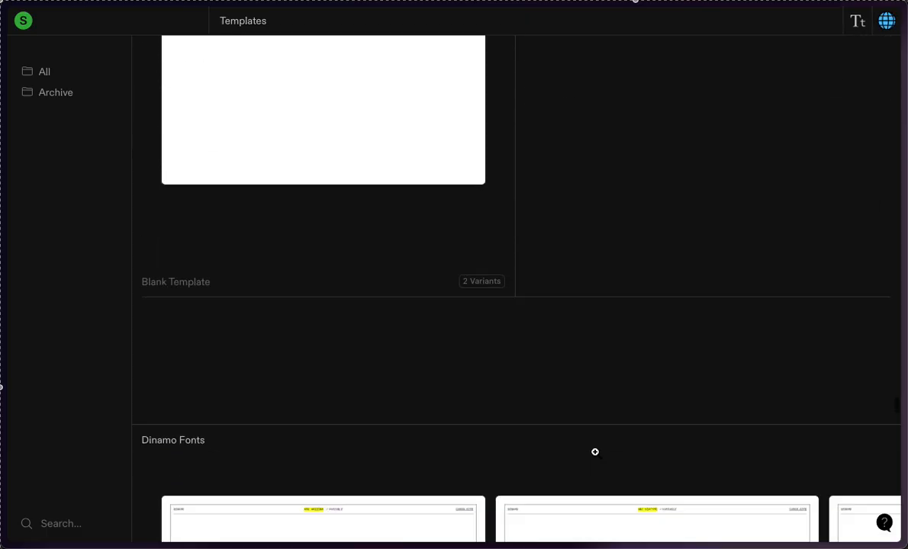
Step: Look through the Dinamo Fonts and Notes & Docs template sections
{"action": "scroll", "coordinate": [595, 453], "scroll_direction": "down", "scroll_amount": 6}
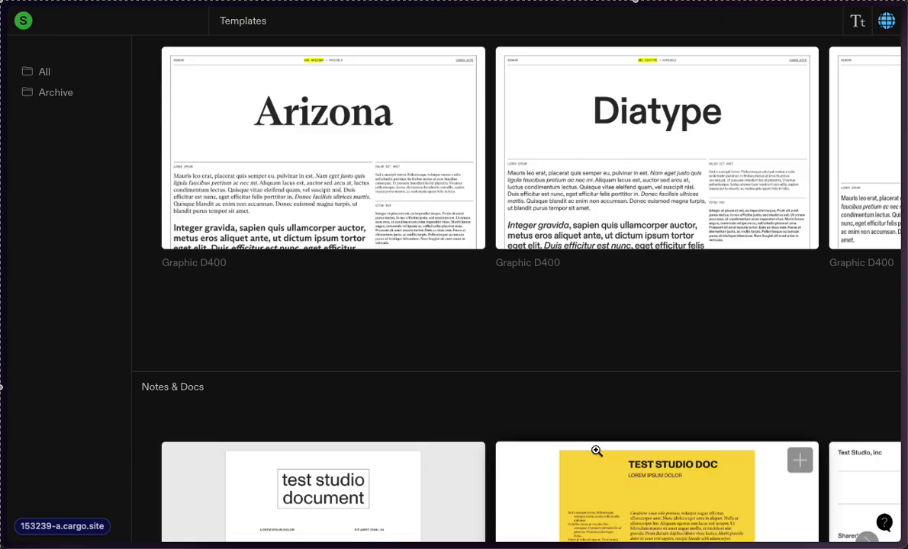
{"action": "scroll", "coordinate": [596, 451], "scroll_direction": "down", "scroll_amount": 4}
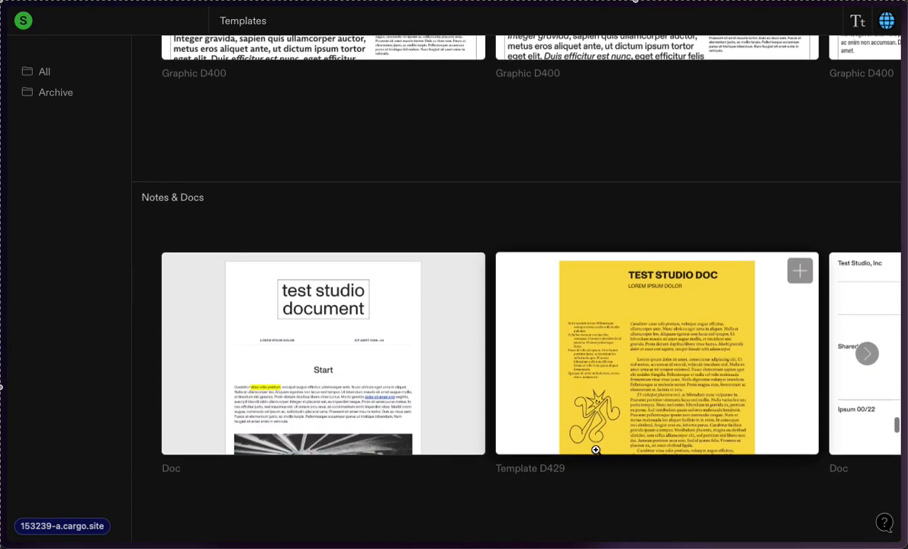
{"action": "scroll", "coordinate": [596, 450], "scroll_direction": "down", "scroll_amount": 15}
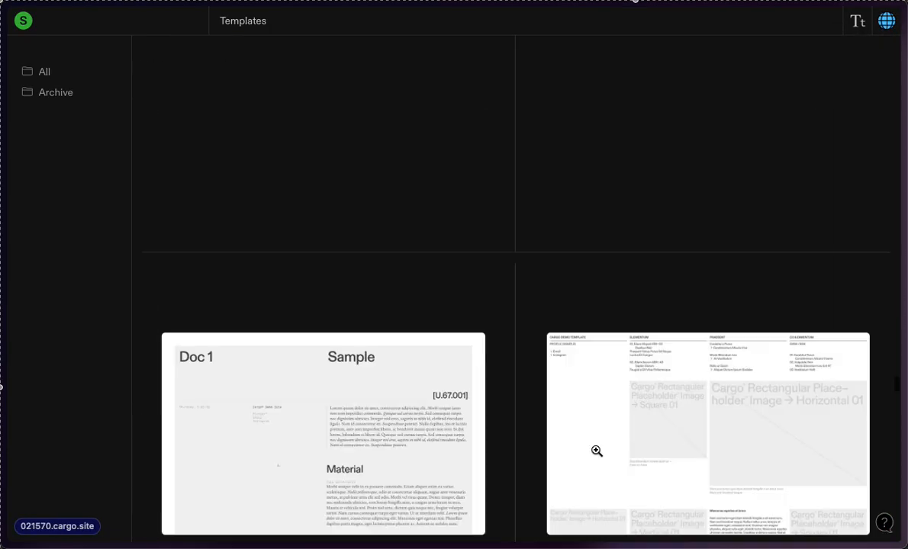
Step: Return to the designed templates around Template K384 and browse from there through the Wireframes section to Wireframe G404
{"action": "scroll", "coordinate": [596, 451], "scroll_direction": "up", "scroll_amount": 20}
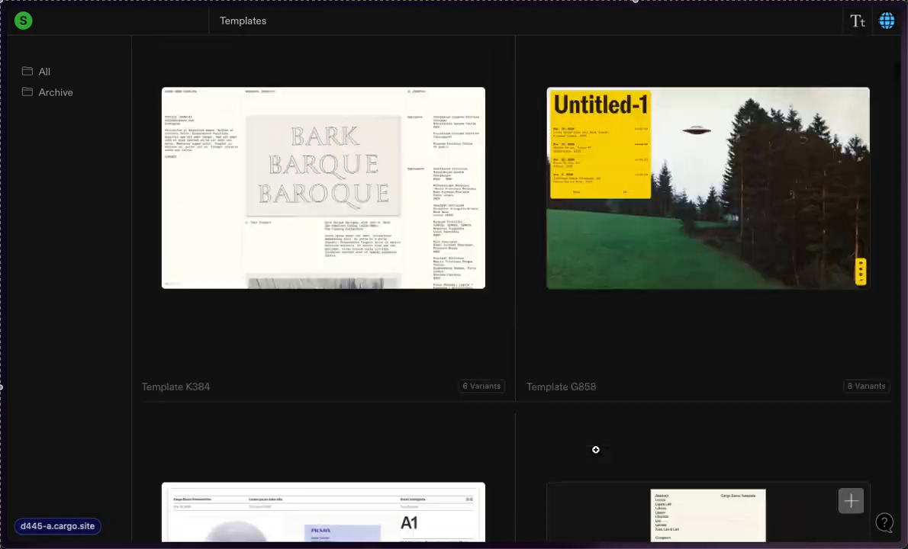
{"action": "scroll", "coordinate": [596, 450], "scroll_direction": "down", "scroll_amount": 15}
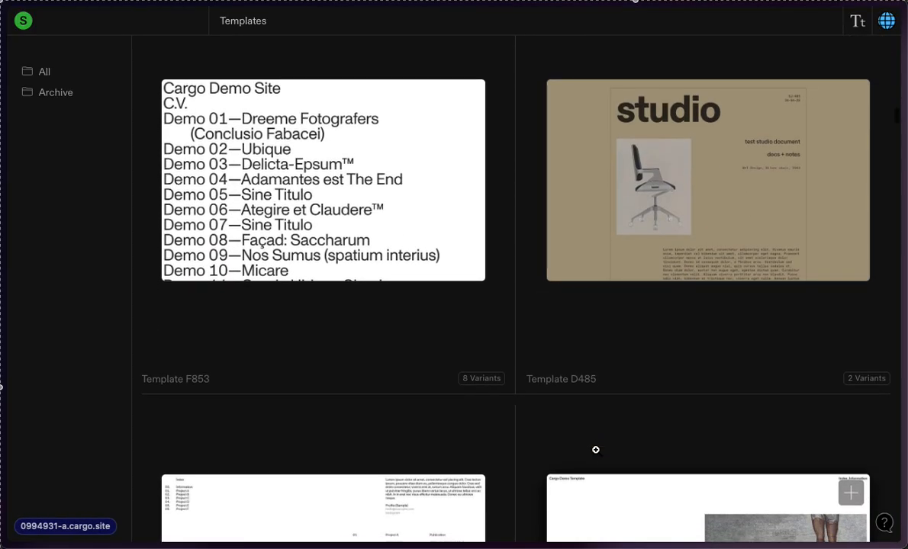
{"action": "scroll", "coordinate": [596, 450], "scroll_direction": "down", "scroll_amount": 6}
{"action": "scroll", "coordinate": [595, 450], "scroll_direction": "down", "scroll_amount": 4}
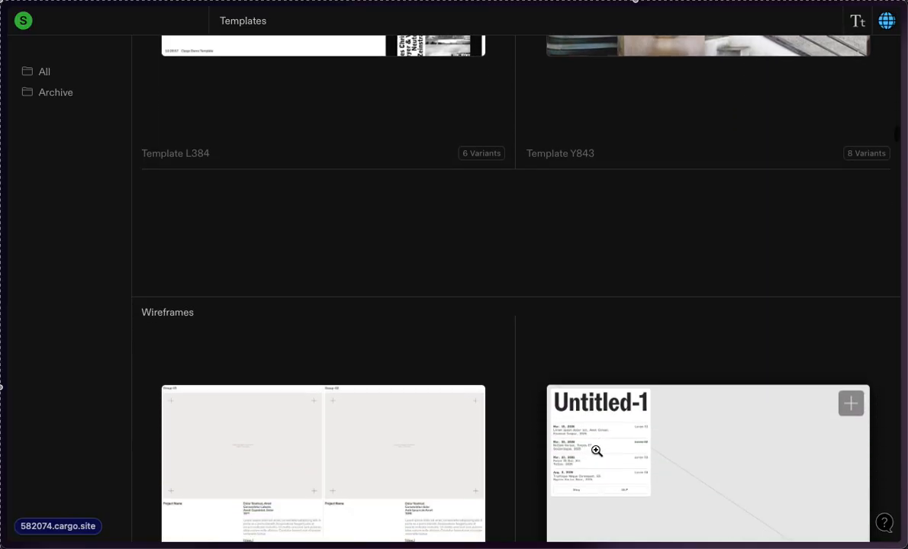
{"action": "scroll", "coordinate": [595, 450], "scroll_direction": "down", "scroll_amount": 10}
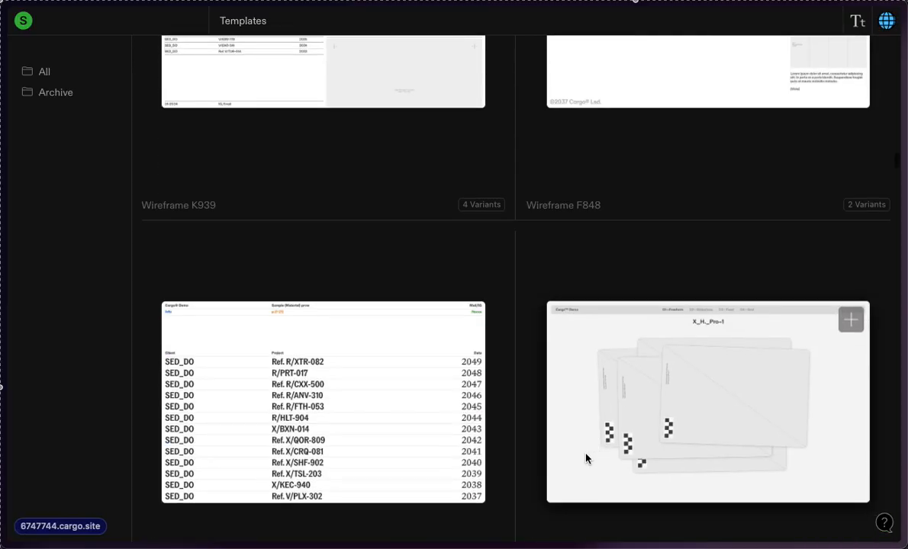
{"action": "scroll", "coordinate": [846, 413], "scroll_direction": "down", "scroll_amount": 5}
{"action": "scroll", "coordinate": [852, 387], "scroll_direction": "down", "scroll_amount": 5}
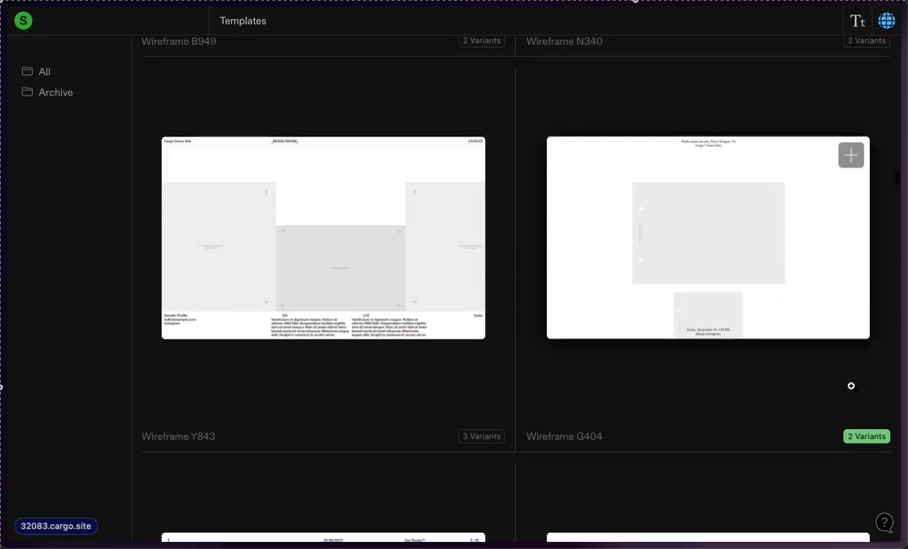
Step: Preview Wireframe Y843, switch to its second variant with the light layout and Index, Info header, and use it as the site template
{"action": "left_click", "coordinate": [352, 329]}
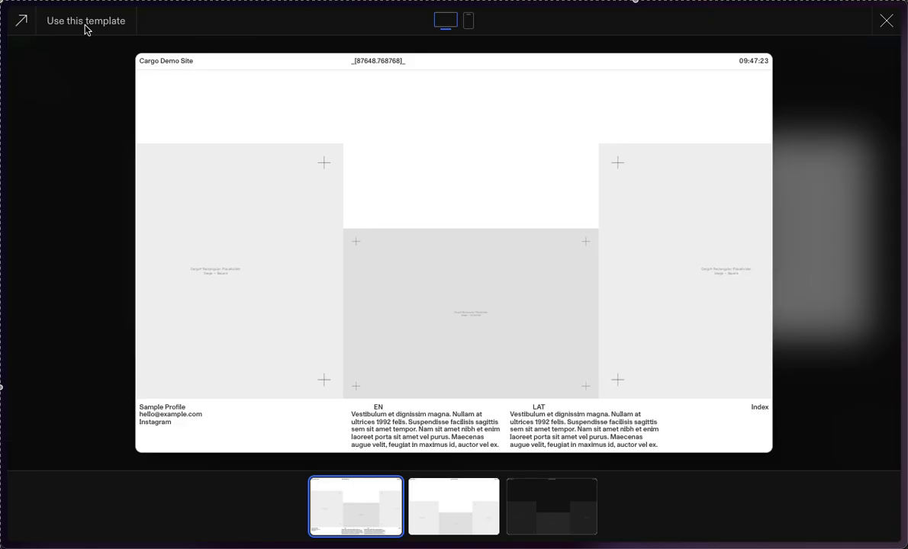
{"action": "left_click", "coordinate": [488, 532]}
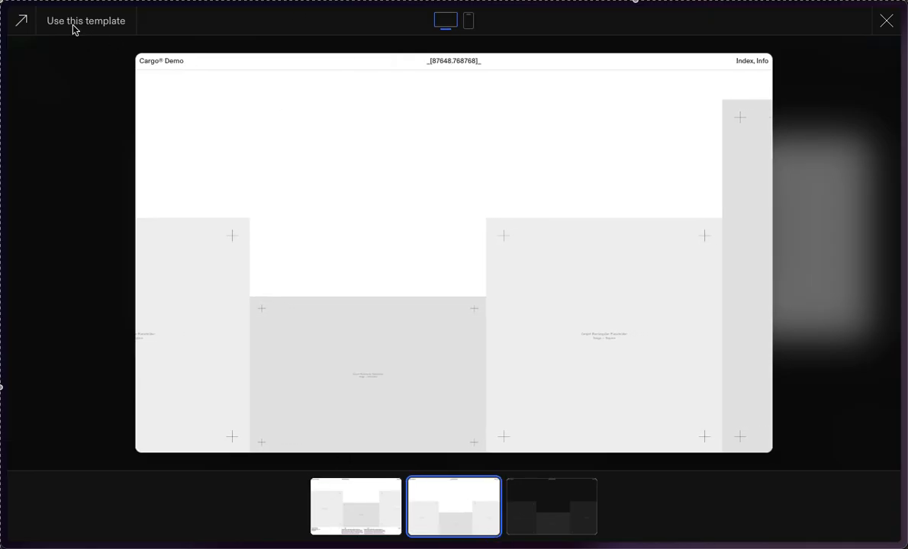
{"action": "left_click", "coordinate": [96, 17]}
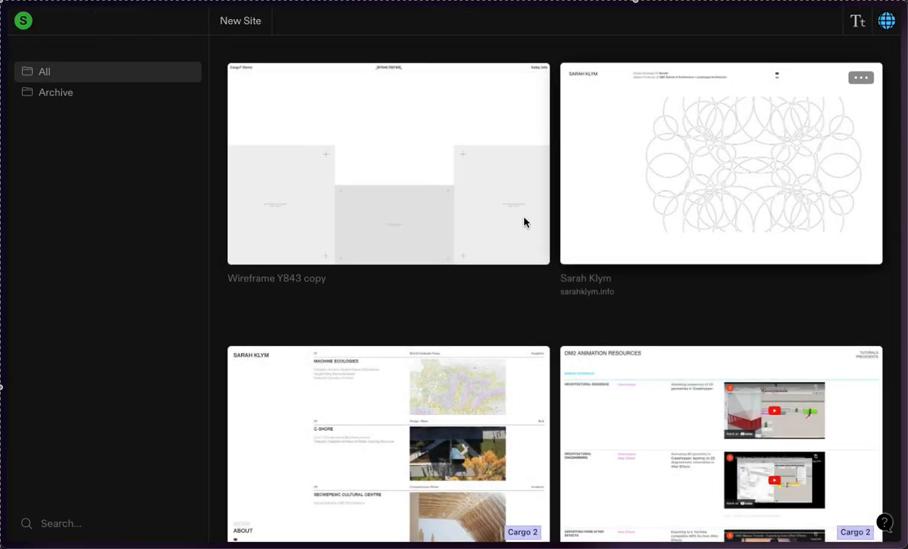
Step: Preview the Wireframe Y843 copy site, close the preview, and look through the list of existing sites
{"action": "left_click", "coordinate": [471, 144]}
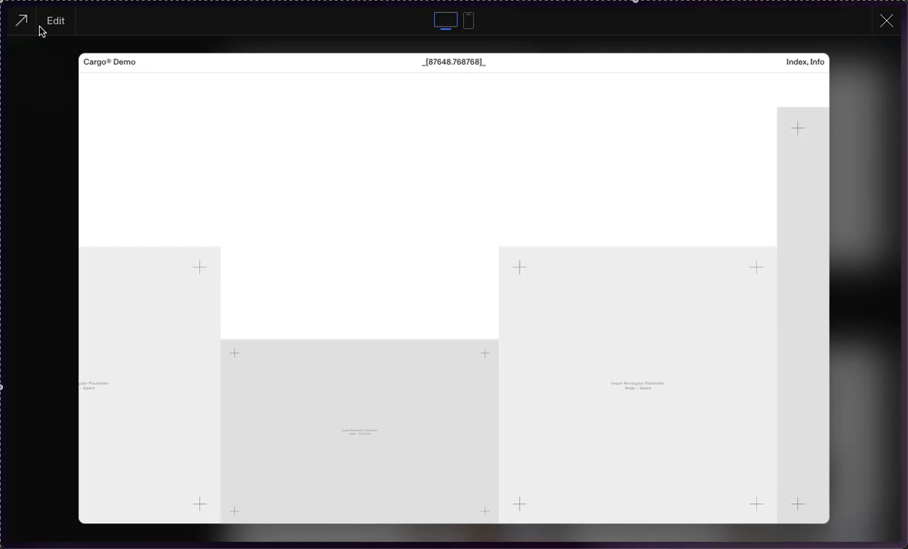
{"action": "left_click", "coordinate": [45, 143]}
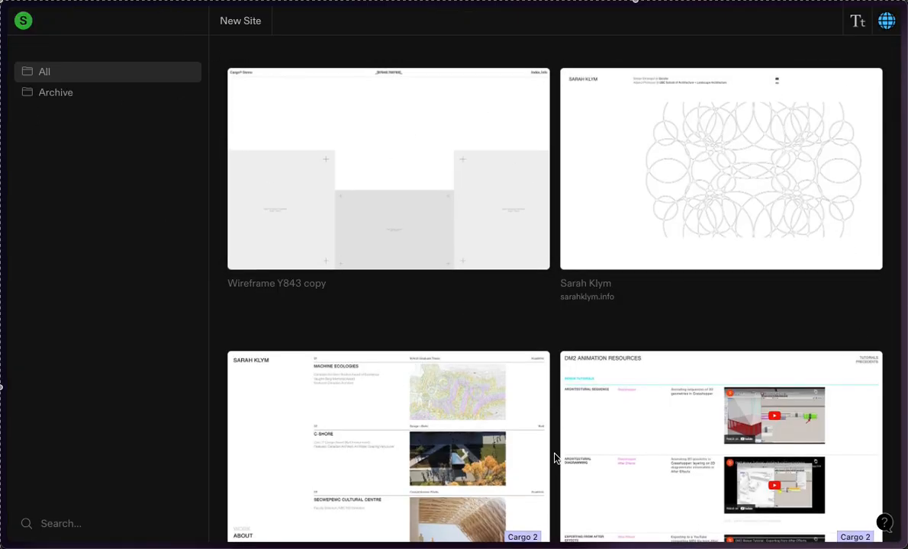
{"action": "scroll", "coordinate": [553, 458], "scroll_direction": "down", "scroll_amount": 2}
{"action": "scroll", "coordinate": [553, 457], "scroll_direction": "up", "scroll_amount": 2}
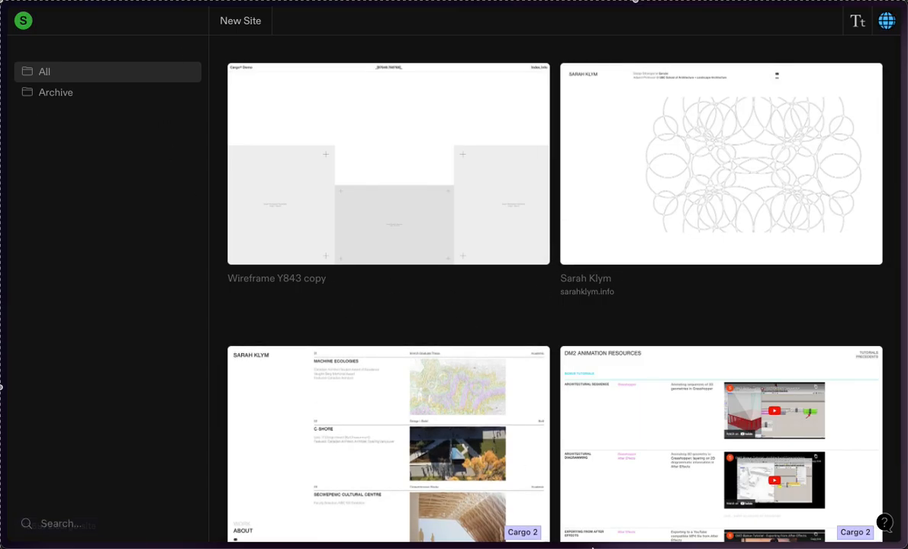
{"action": "scroll", "coordinate": [688, 414], "scroll_direction": "down", "scroll_amount": 2}
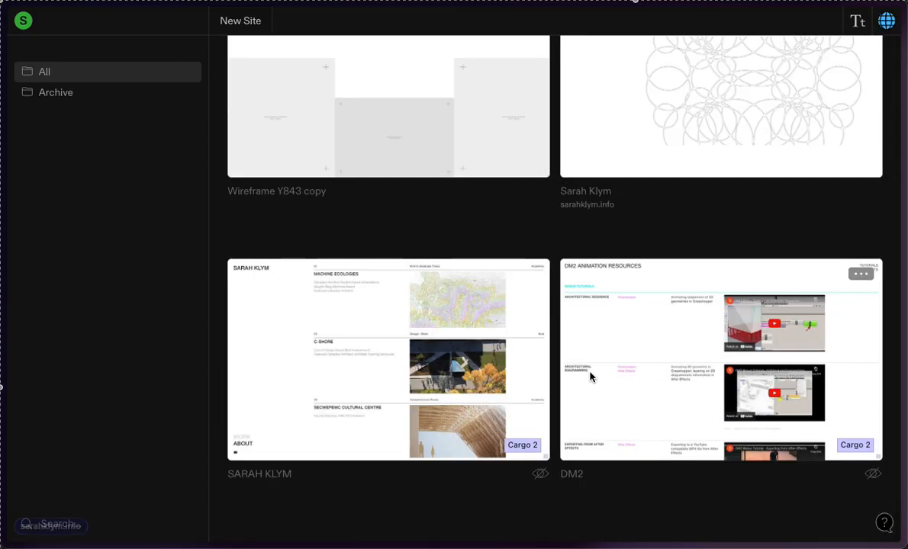
{"action": "scroll", "coordinate": [655, 376], "scroll_direction": "up", "scroll_amount": 2}
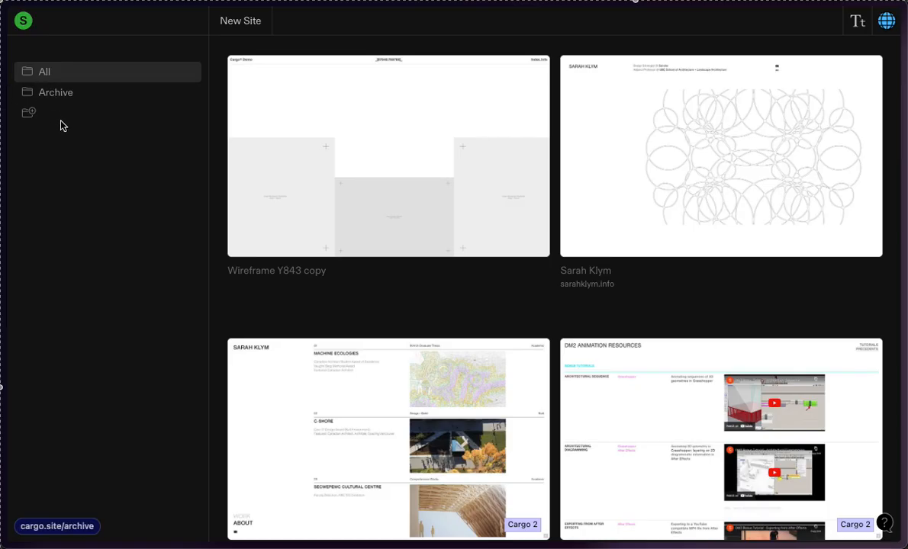
Step: Preview the Wireframe Y843 copy site and compare its desktop and mobile layouts, ending on the mobile view
{"action": "left_click", "coordinate": [424, 181]}
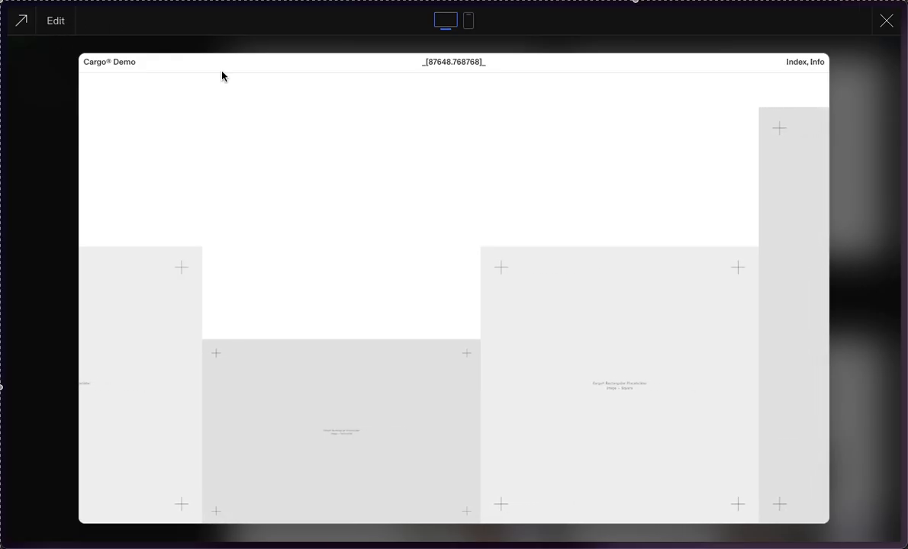
{"action": "left_click", "coordinate": [467, 31]}
{"action": "left_click", "coordinate": [447, 24]}
{"action": "left_click", "coordinate": [468, 27]}
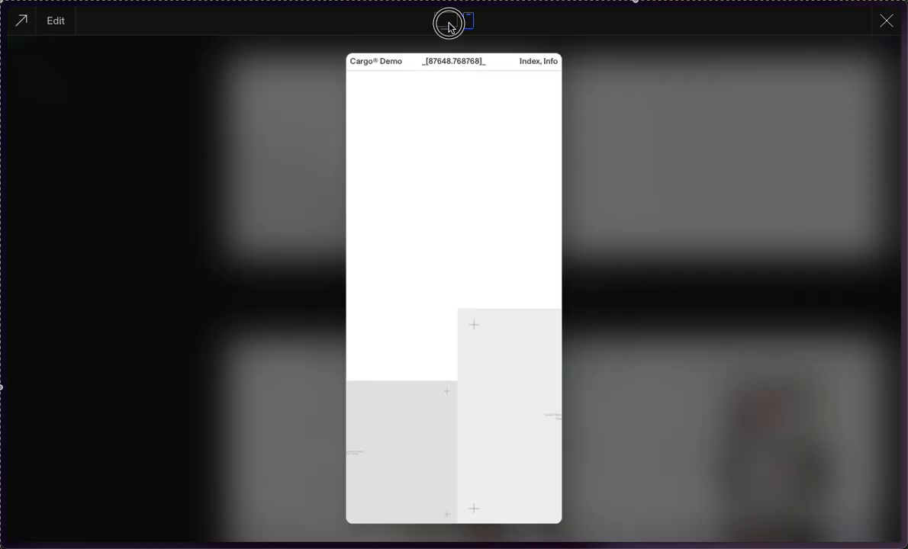
{"action": "left_click", "coordinate": [449, 26]}
{"action": "left_click", "coordinate": [472, 23]}
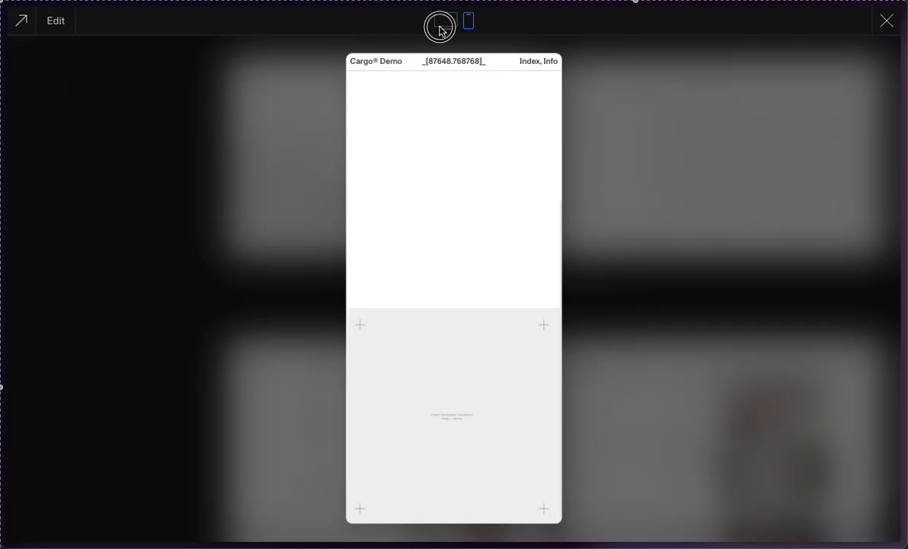
{"action": "left_click", "coordinate": [441, 31]}
{"action": "left_click", "coordinate": [467, 28]}
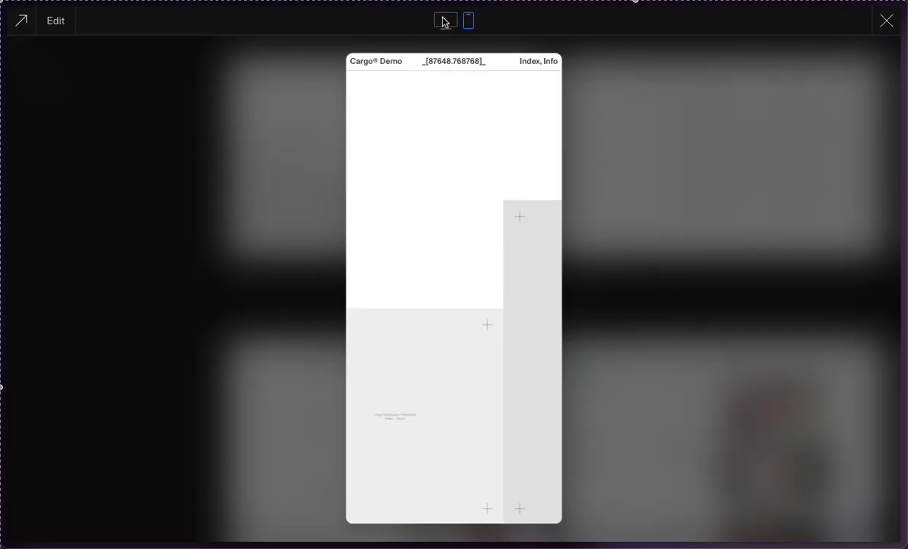
{"action": "left_click", "coordinate": [445, 23]}
{"action": "left_click", "coordinate": [469, 22]}
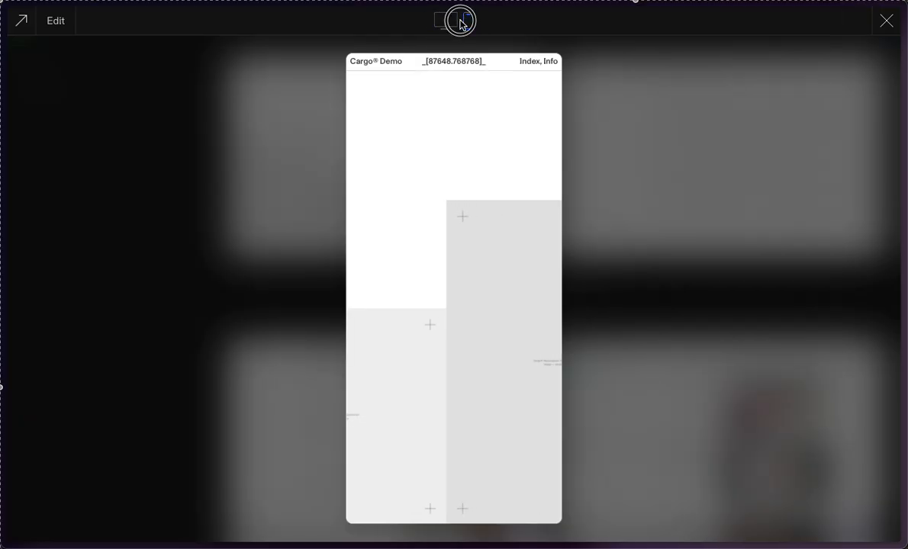
{"action": "left_click", "coordinate": [447, 22]}
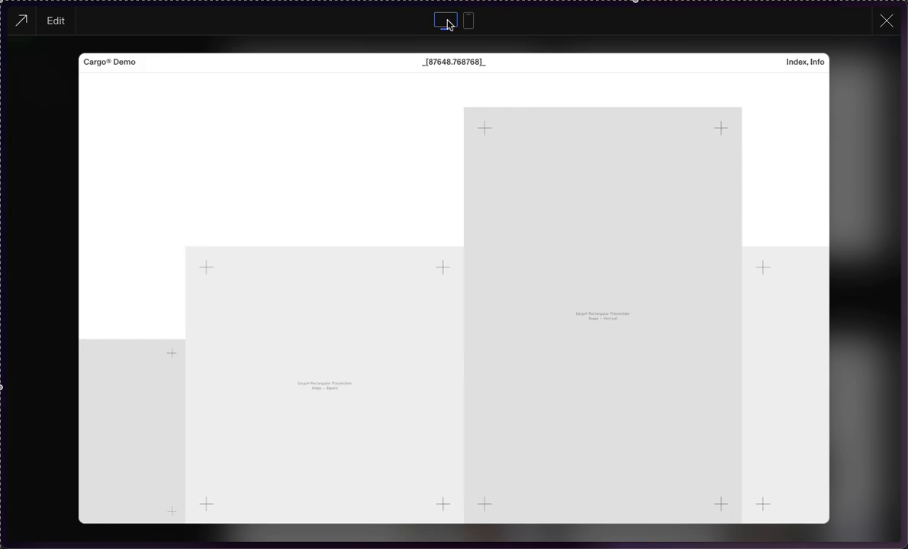
{"action": "left_click", "coordinate": [469, 23]}
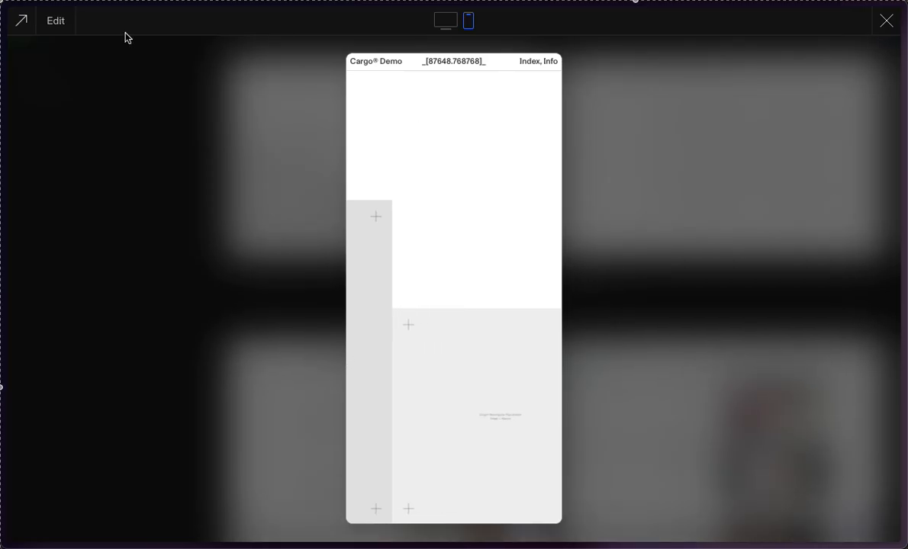
Step: Open the Wireframe Y843 copy site for editing and bring up its Publish Settings
{"action": "left_click", "coordinate": [57, 21]}
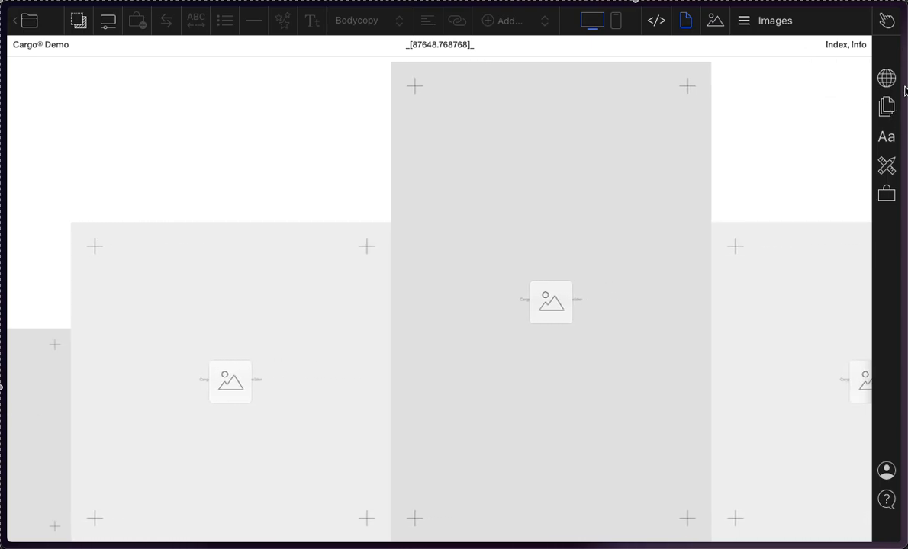
{"action": "left_click", "coordinate": [883, 76]}
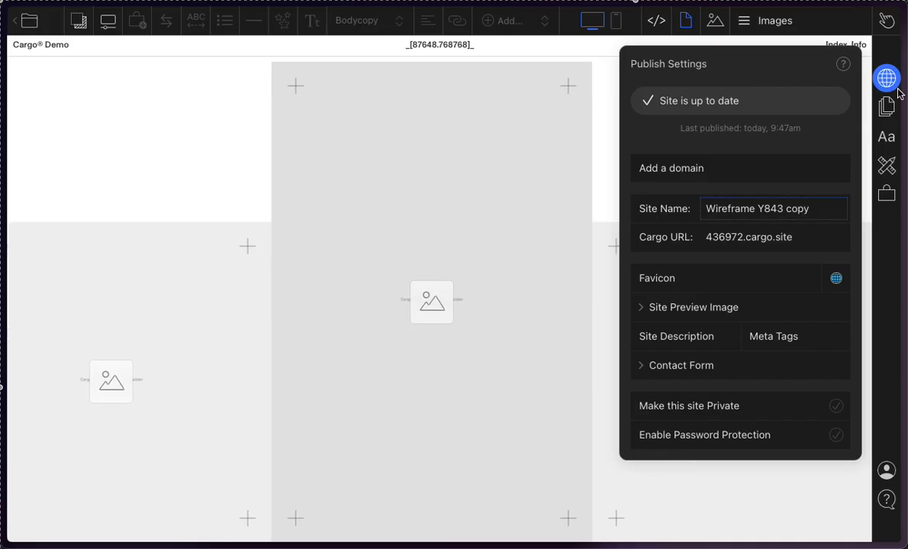
{"action": "left_click", "coordinate": [883, 75]}
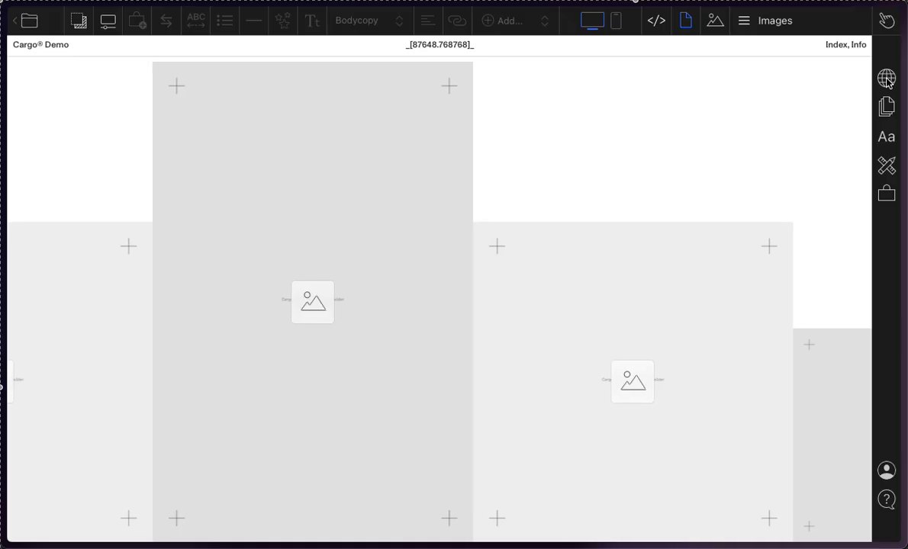
{"action": "left_click", "coordinate": [886, 80]}
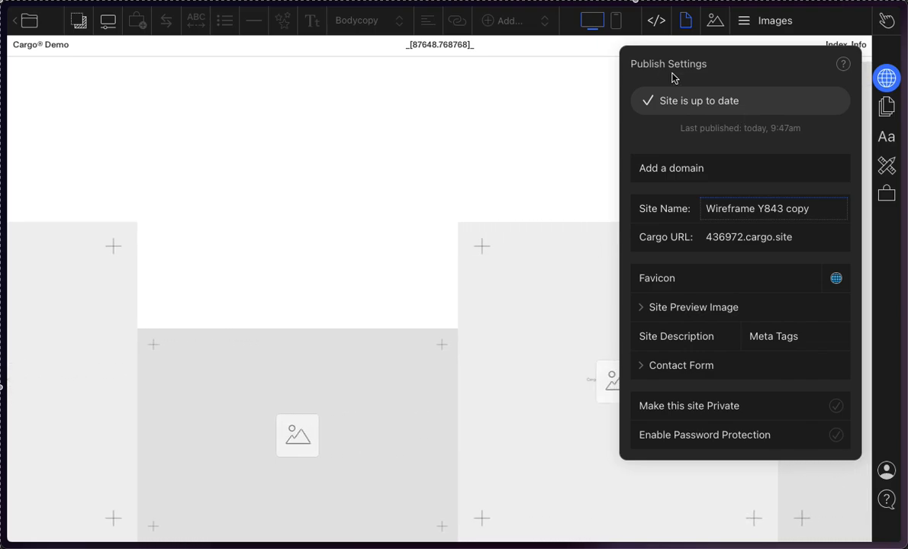
{"action": "left_click", "coordinate": [891, 101]}
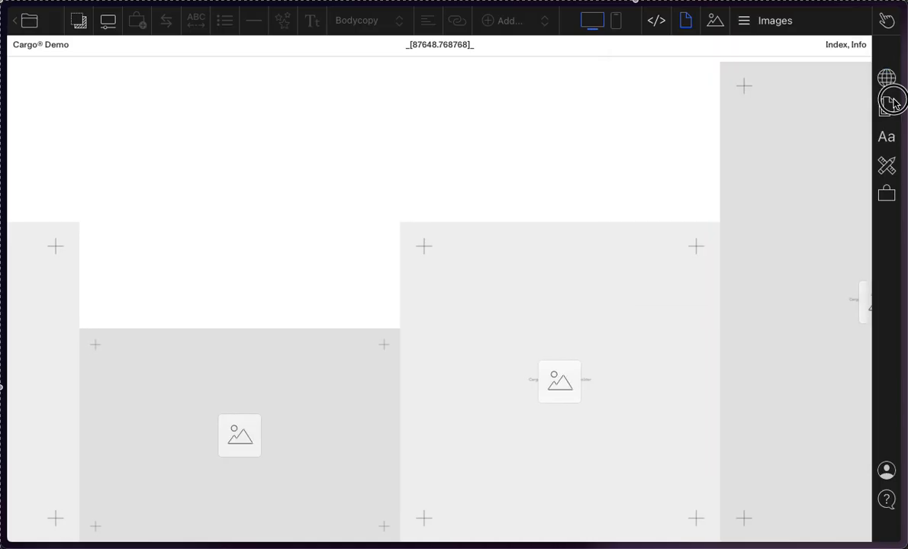
{"action": "left_click", "coordinate": [886, 81]}
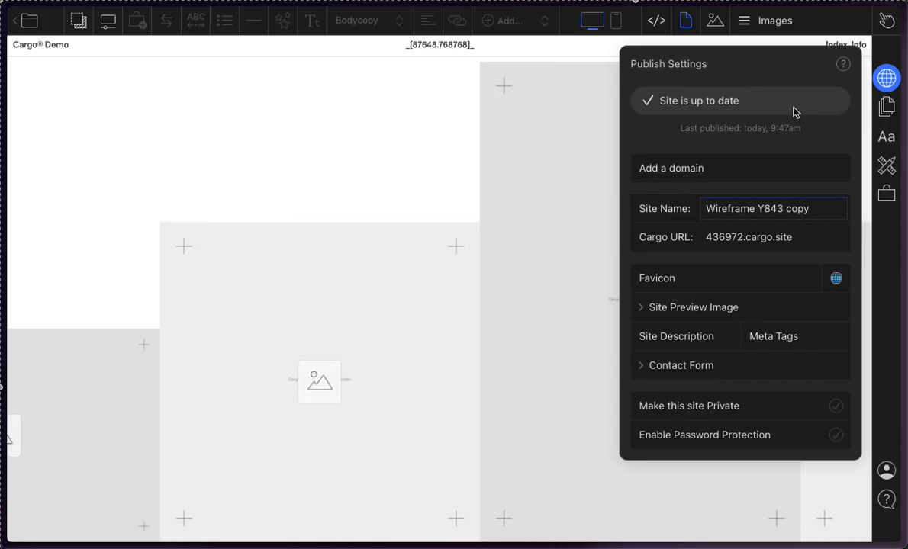
Step: Dismiss the Cargo URL dialog without changes and set the Site Name to Portfolio
{"action": "left_click", "coordinate": [770, 239]}
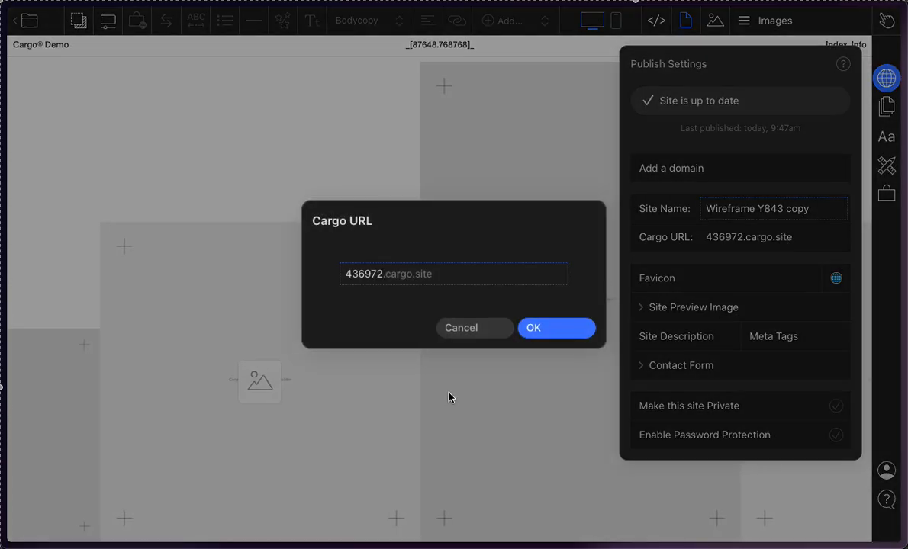
{"action": "left_click", "coordinate": [483, 327]}
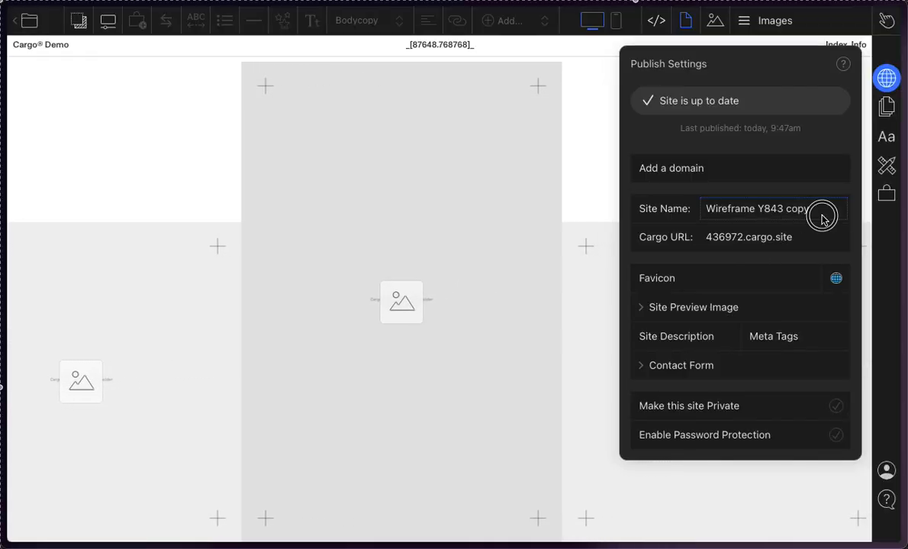
{"action": "left_click_drag", "start_coordinate": [820, 216], "coordinate": [691, 212]}
{"action": "type", "text": "Portol"}
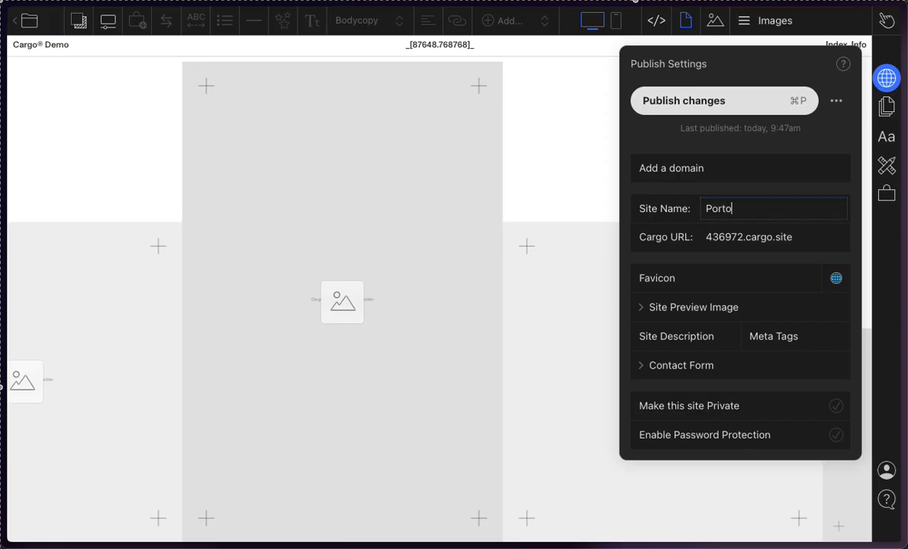
{"action": "key", "text": "BackSpace"}
{"action": "key", "text": "BackSpace"}
{"action": "type", "text": "folio"}
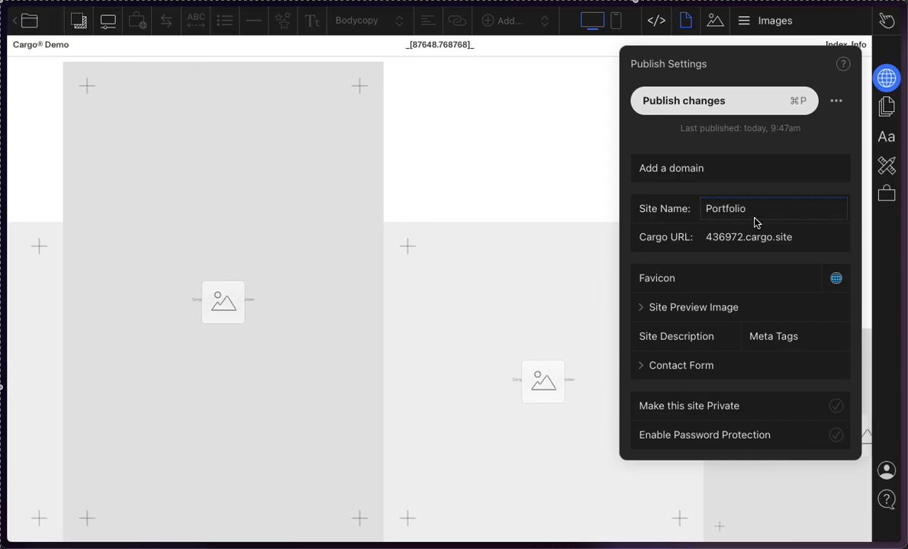
{"action": "left_click", "coordinate": [764, 240]}
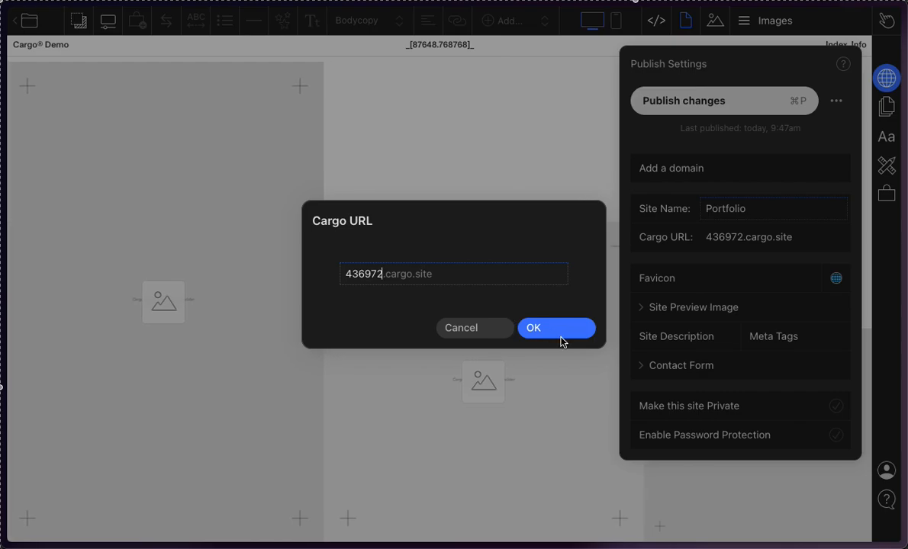
{"action": "left_click", "coordinate": [499, 329]}
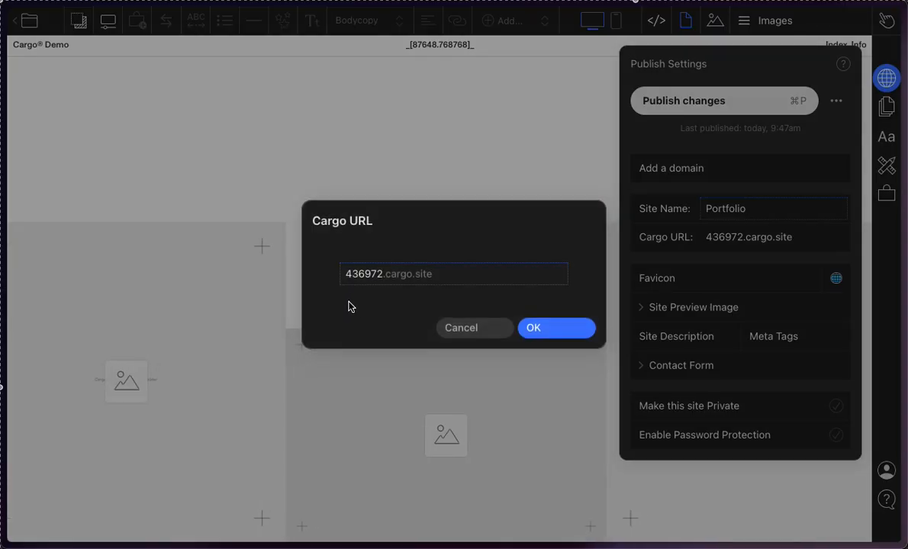
{"action": "left_click", "coordinate": [489, 330]}
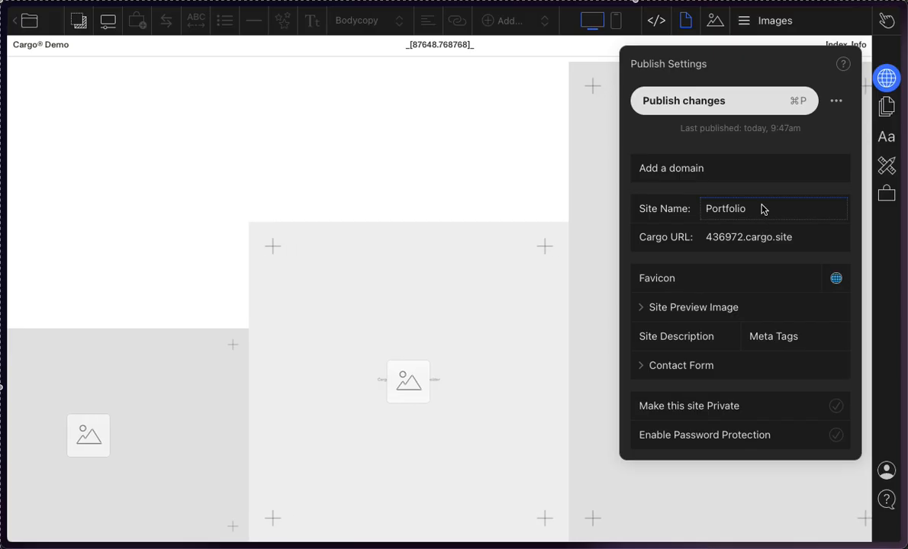
Step: Replace the site's Cargo URL subdomain with the owner's first name followed by "sportfoliowahoo" and apply it
{"action": "left_click", "coordinate": [769, 242]}
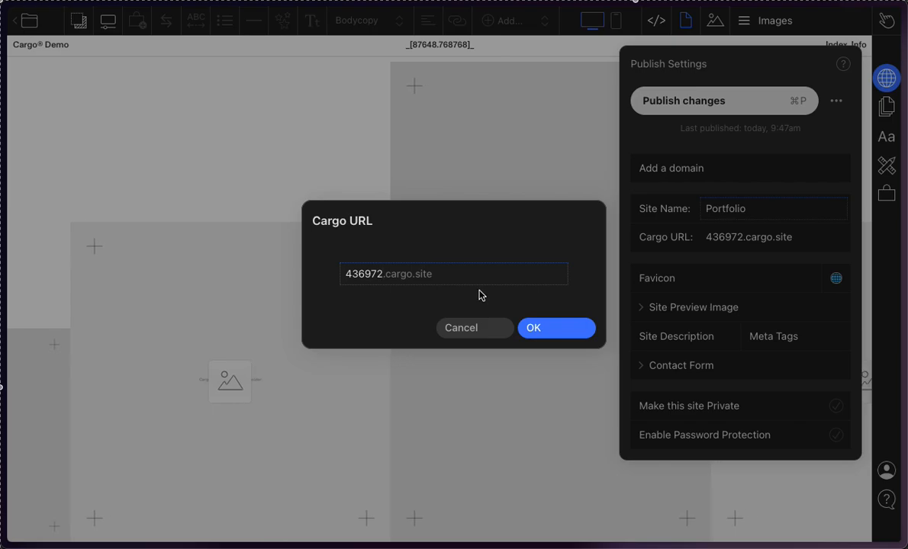
{"action": "left_click_drag", "start_coordinate": [387, 276], "coordinate": [290, 274]}
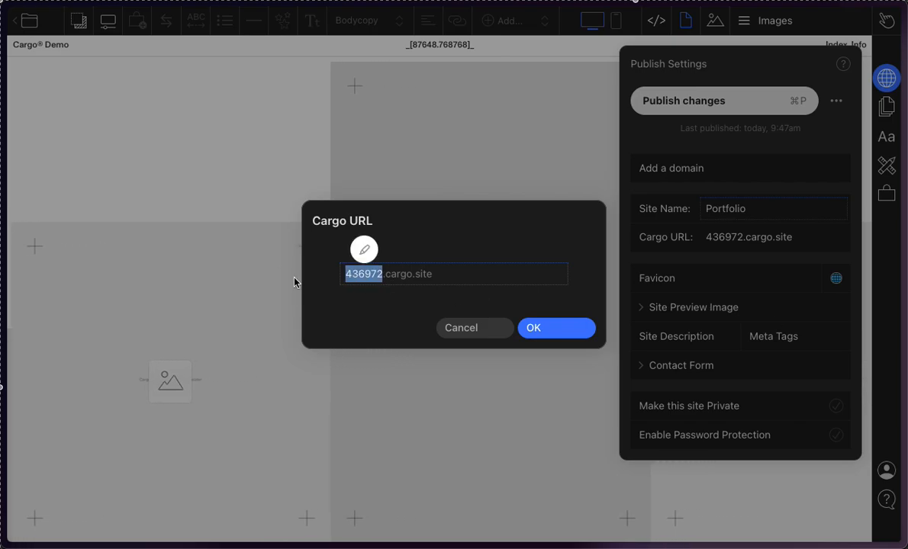
{"action": "type", "text": "sarah"}
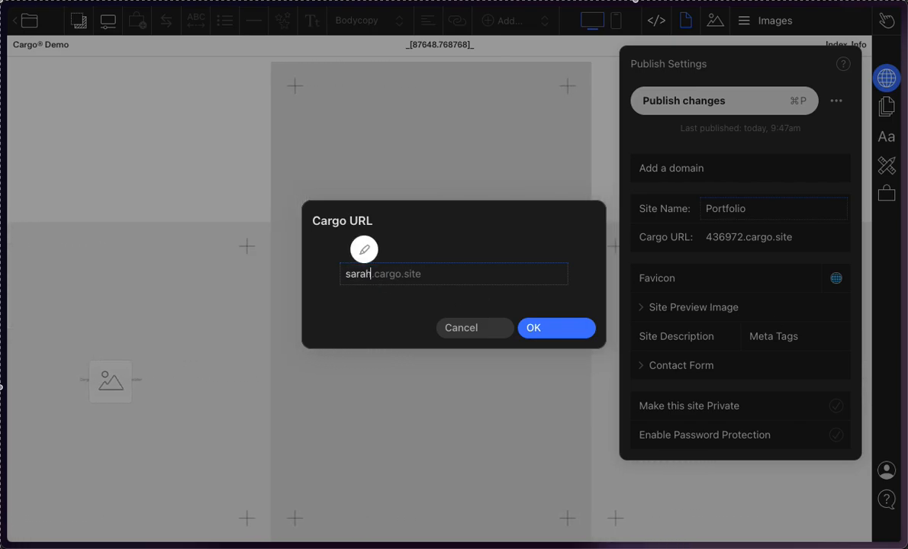
{"action": "type", "text": "sportfo"}
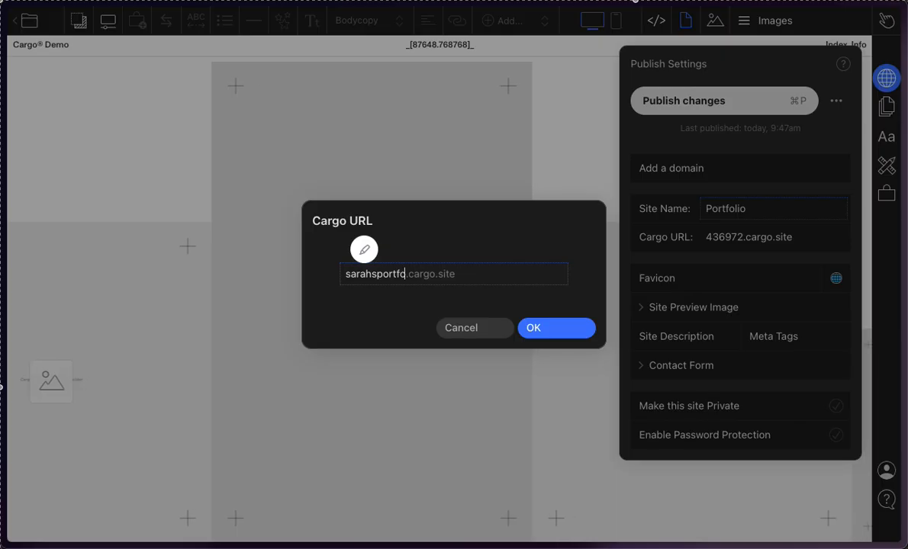
{"action": "type", "text": "liowahoo"}
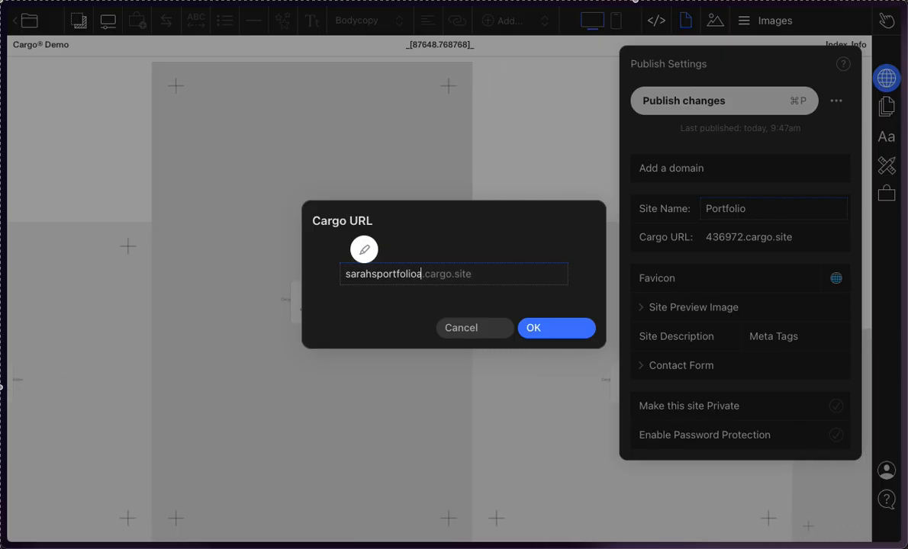
{"action": "left_click", "coordinate": [555, 327]}
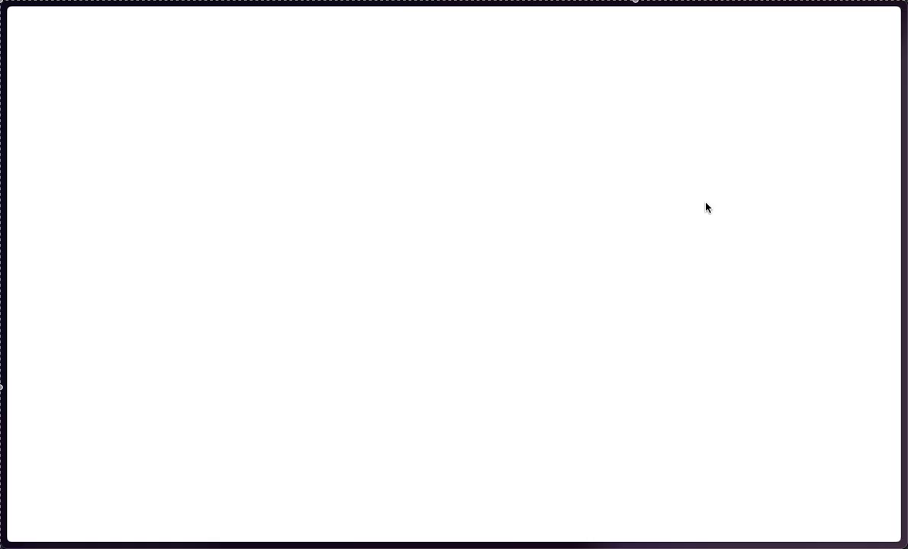
{"action": "mouse_move", "coordinate": [3, 99]}
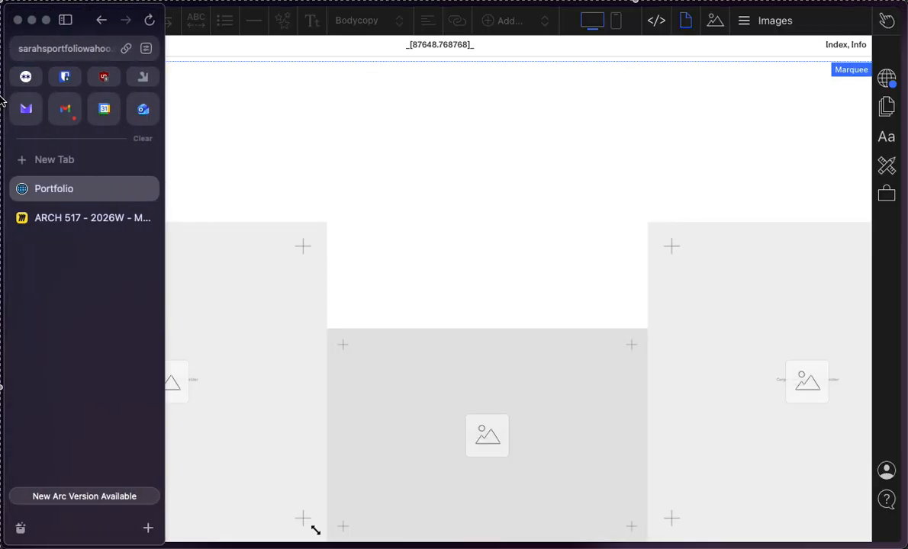
Step: Copy the site's cargo.site address from the browser address, leaving out the protocol and the edit path
{"action": "left_click", "coordinate": [80, 48]}
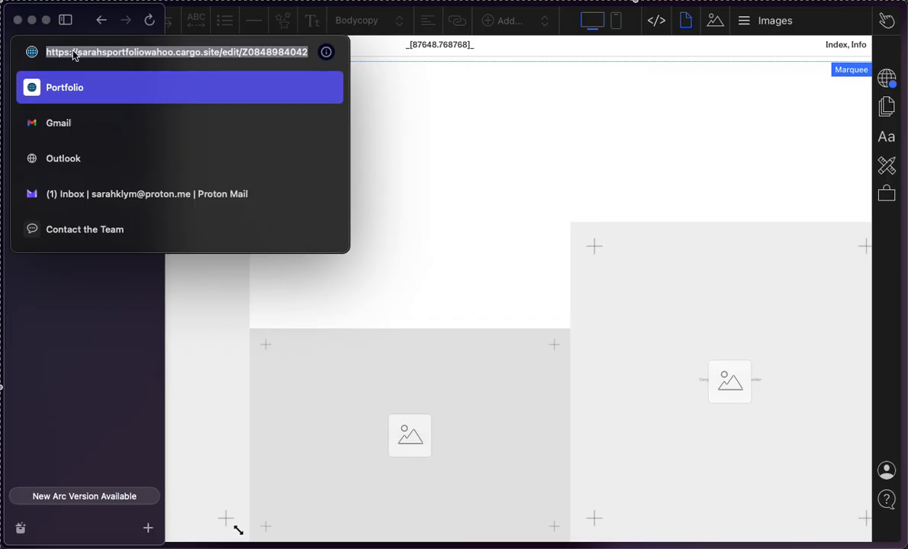
{"action": "left_click", "coordinate": [201, 55]}
{"action": "left_click_drag", "start_coordinate": [219, 55], "coordinate": [80, 55]}
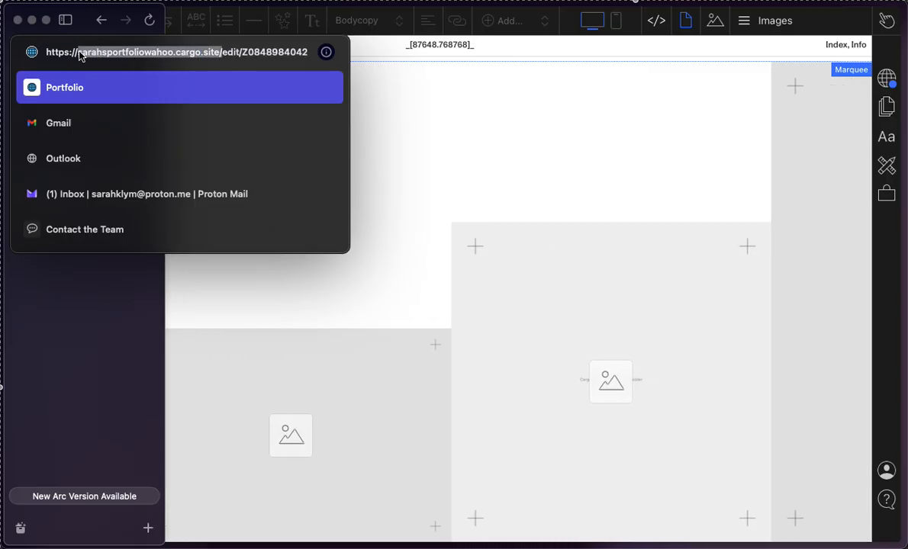
{"action": "left_click", "coordinate": [259, 55]}
{"action": "left_click", "coordinate": [226, 55]}
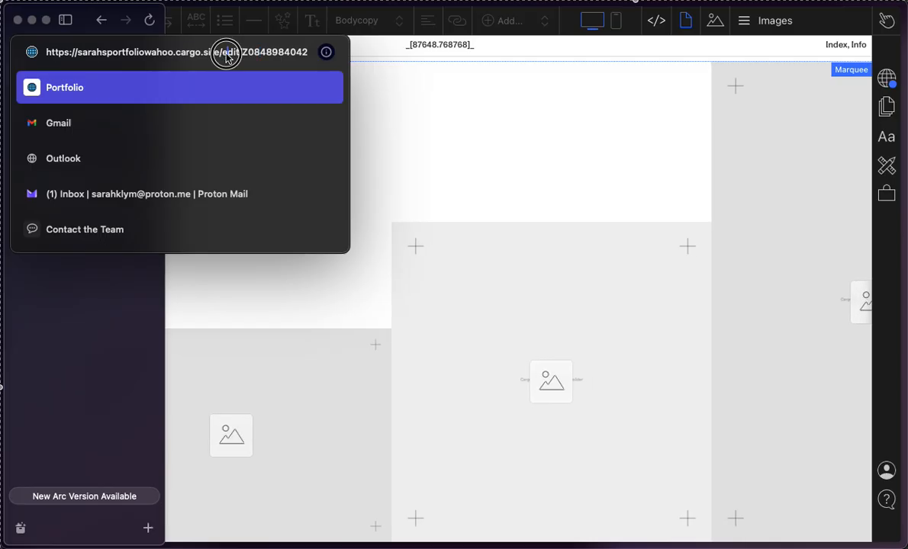
{"action": "left_click_drag", "start_coordinate": [222, 56], "coordinate": [80, 55]}
{"action": "key", "text": "super+c"}
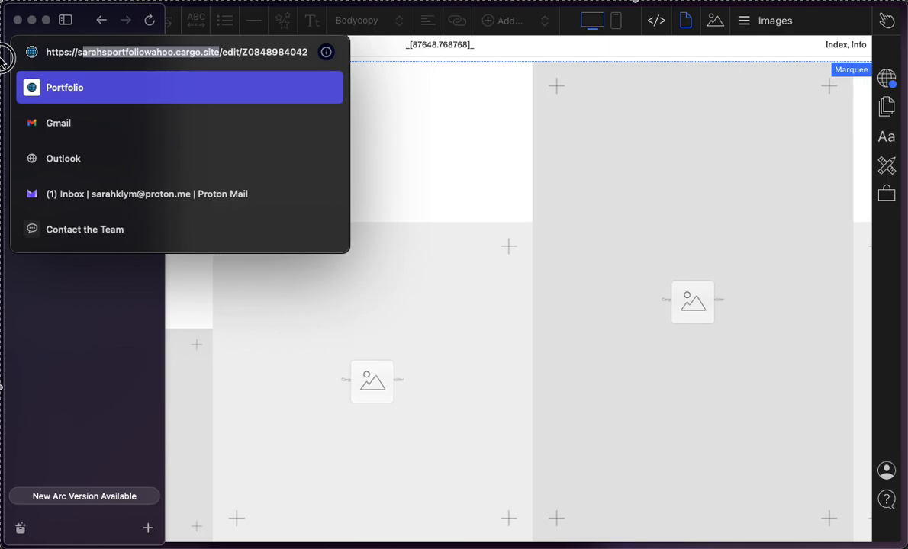
{"action": "left_click", "coordinate": [94, 386]}
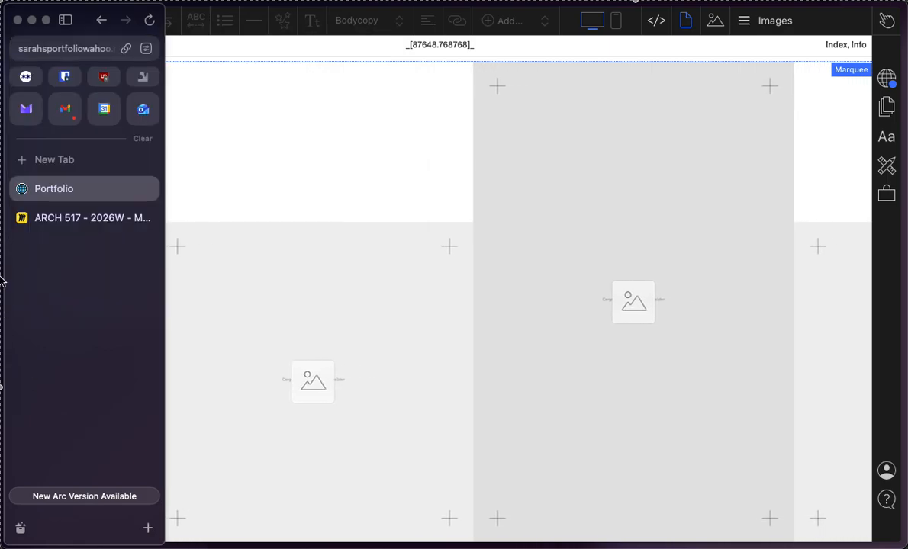
Step: Open a private browser window and load the site from the copied address, restoring its missing first letter
{"action": "key", "text": "super+shift+n"}
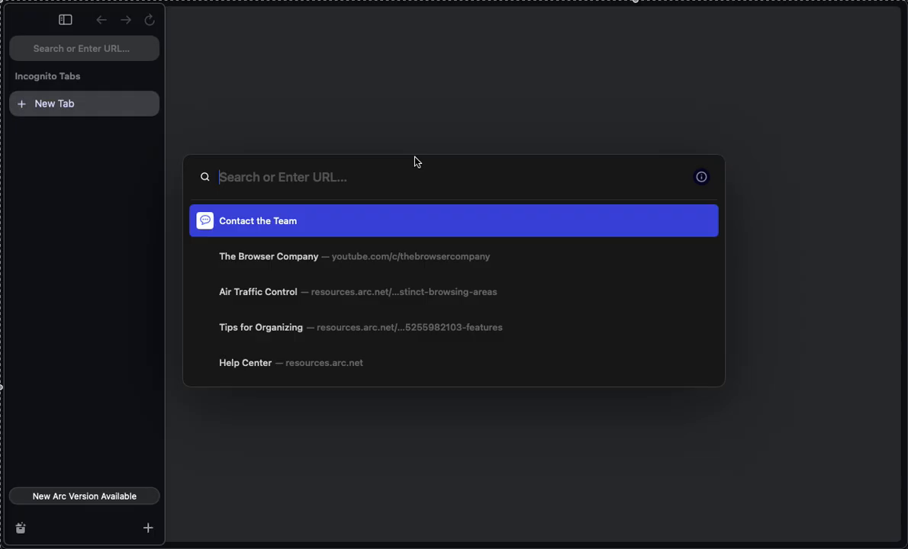
{"action": "key", "text": "super+v"}
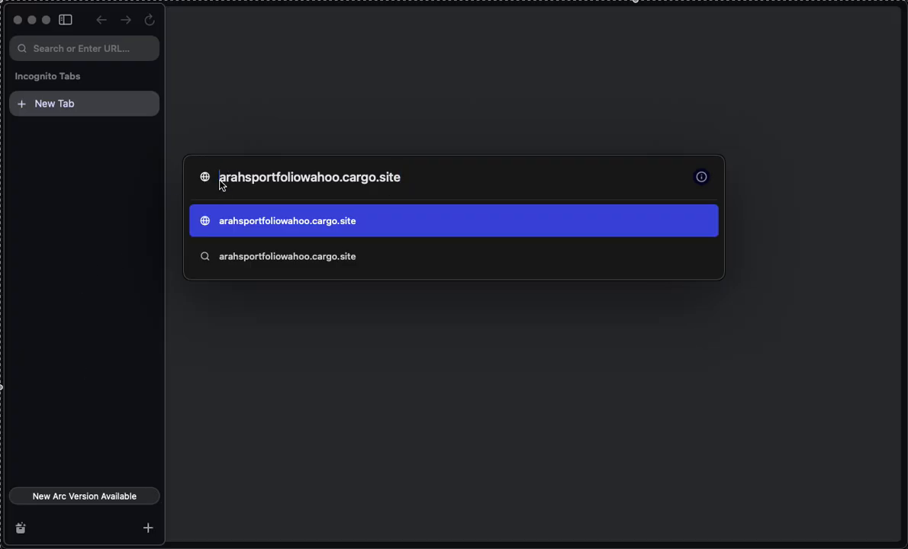
{"action": "type", "text": "s"}
{"action": "key", "text": "Return"}
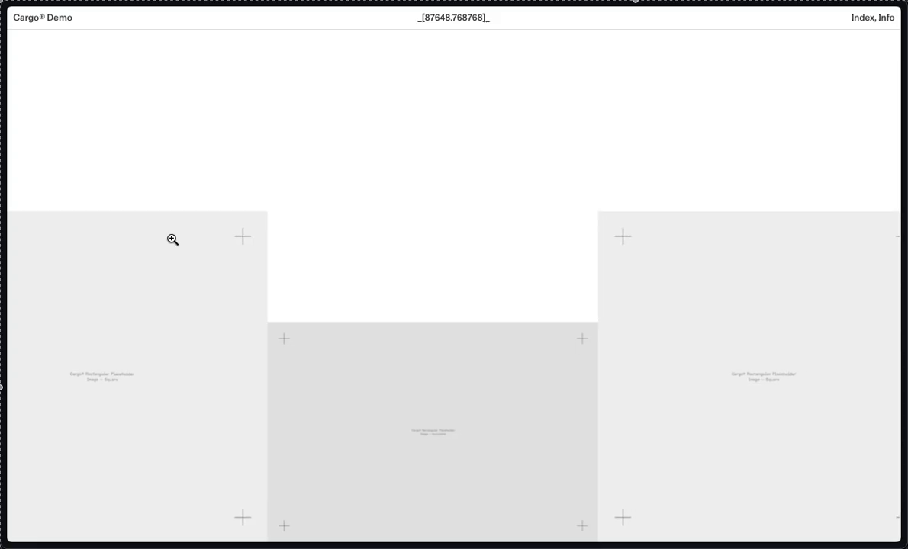
Step: Look over the live site and highlight its custom subdomain in the web address before leaving the private window
{"action": "mouse_move", "coordinate": [2, 244]}
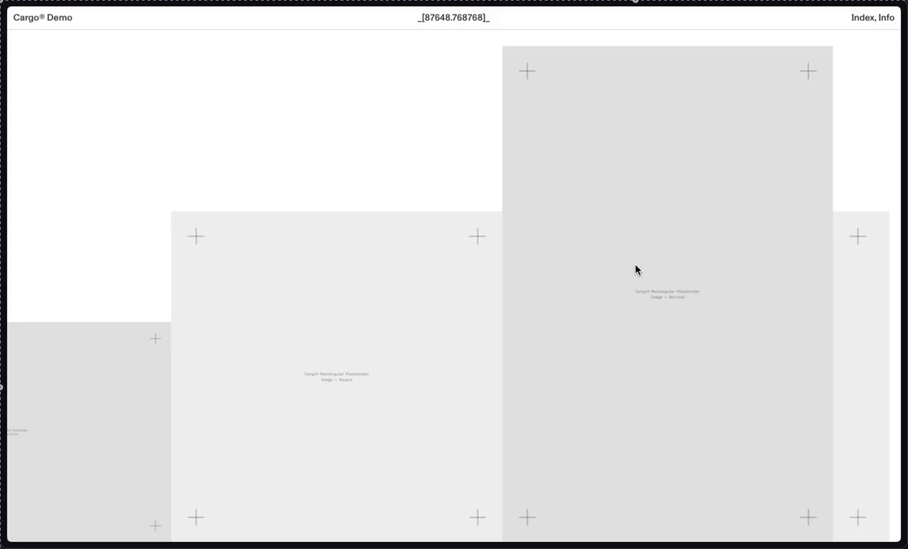
{"action": "mouse_move", "coordinate": [2, 267]}
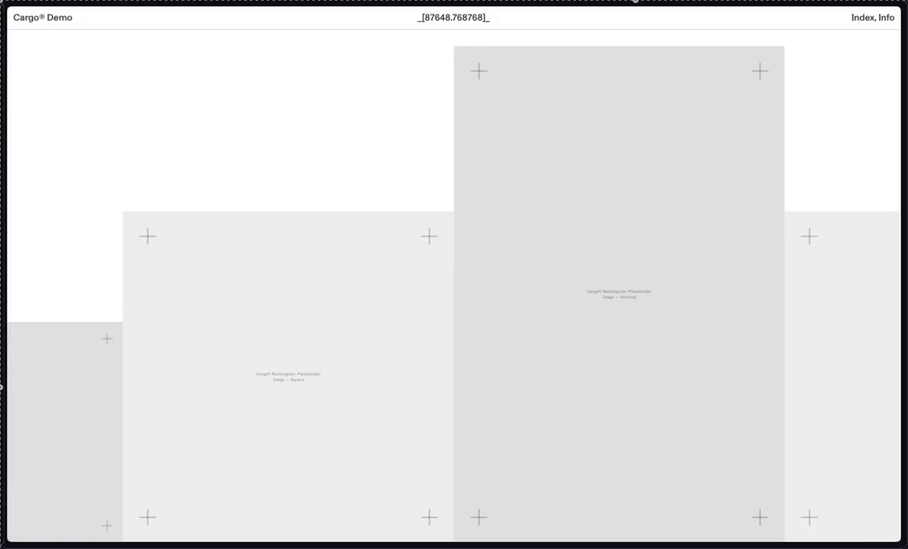
{"action": "left_click", "coordinate": [53, 48]}
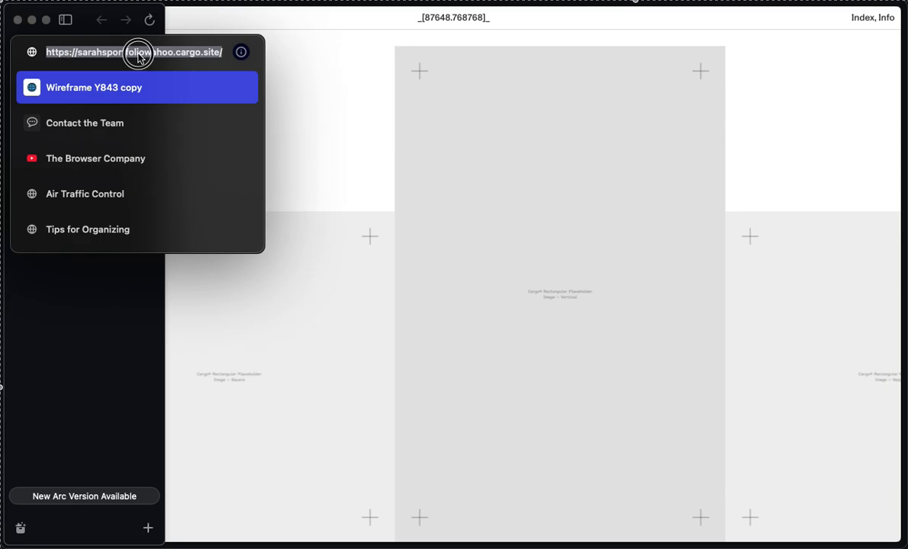
{"action": "left_click_drag", "start_coordinate": [77, 53], "coordinate": [171, 55]}
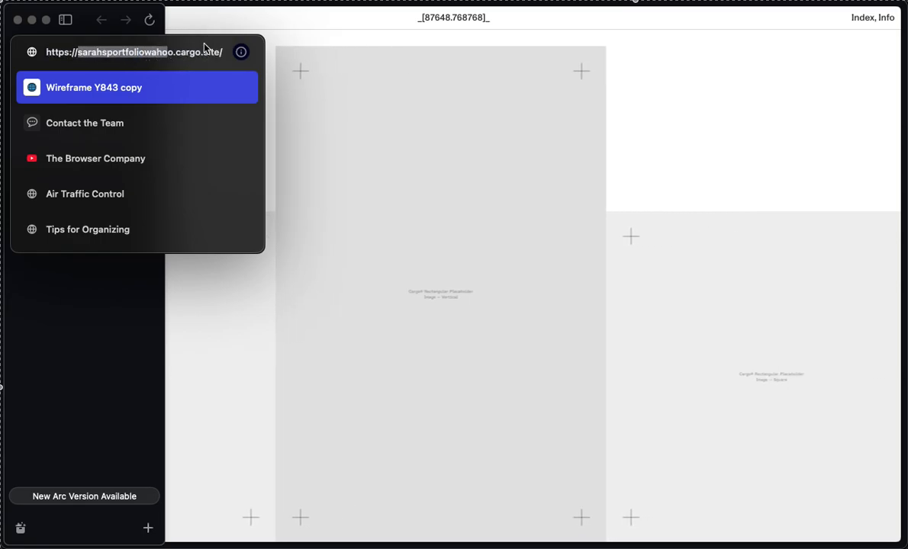
{"action": "key", "text": "Escape"}
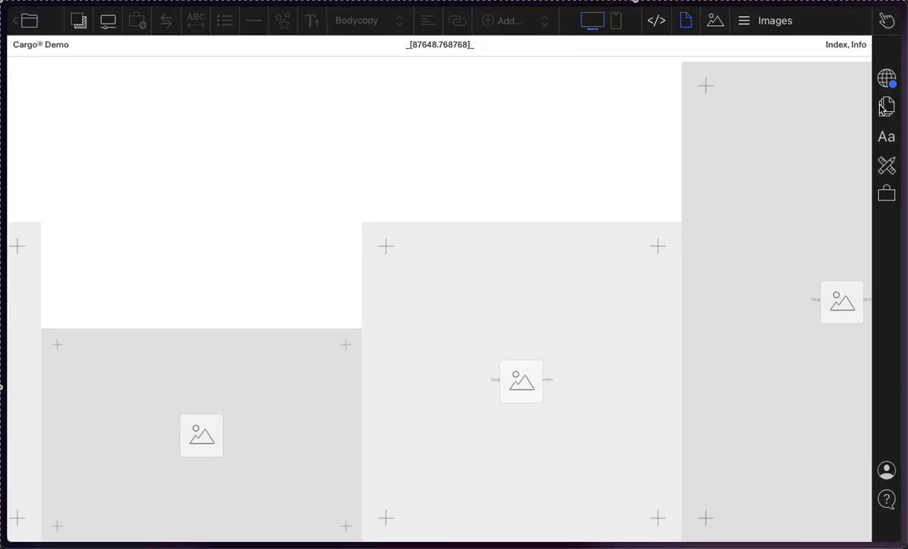
Step: Open the Cargo URL setting in the Publish Settings and examine the .cargo.site suffix after the subdomain
{"action": "left_click", "coordinate": [886, 78]}
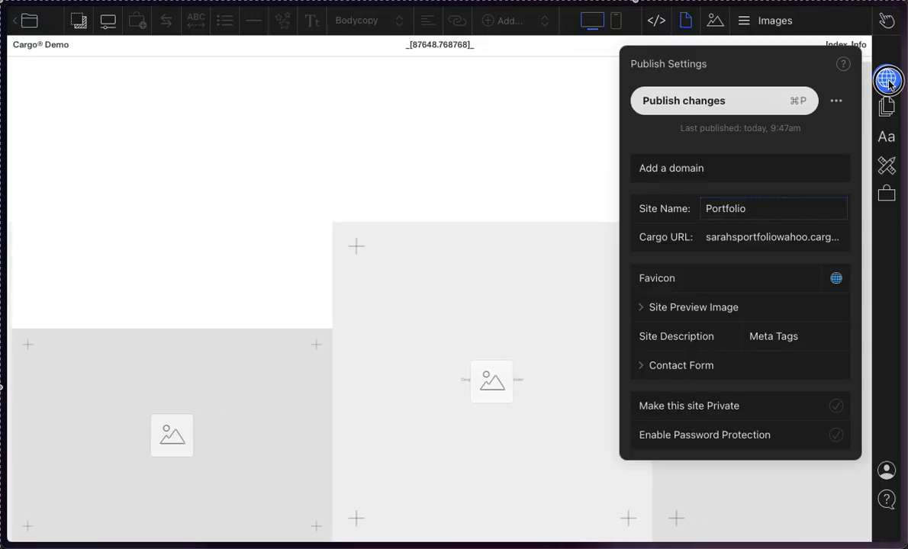
{"action": "left_click", "coordinate": [746, 237]}
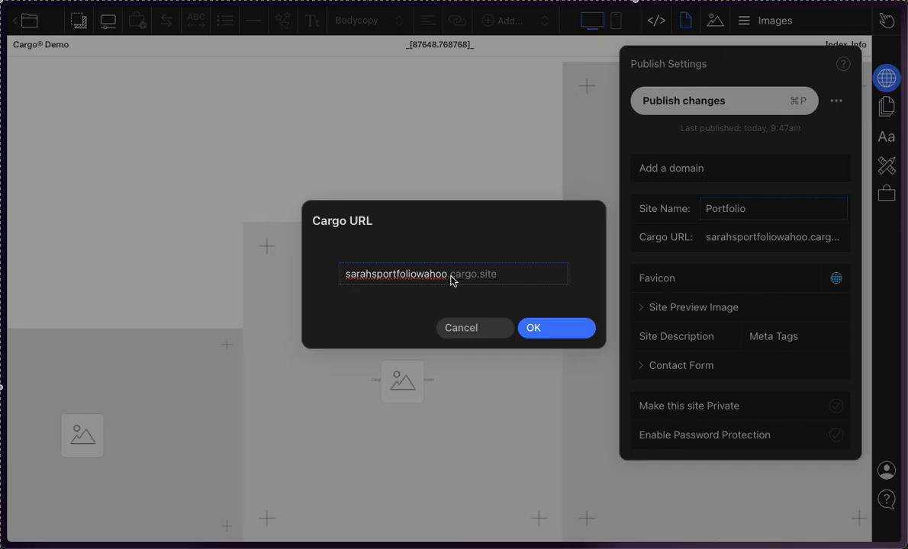
{"action": "left_click_drag", "start_coordinate": [452, 281], "coordinate": [501, 282]}
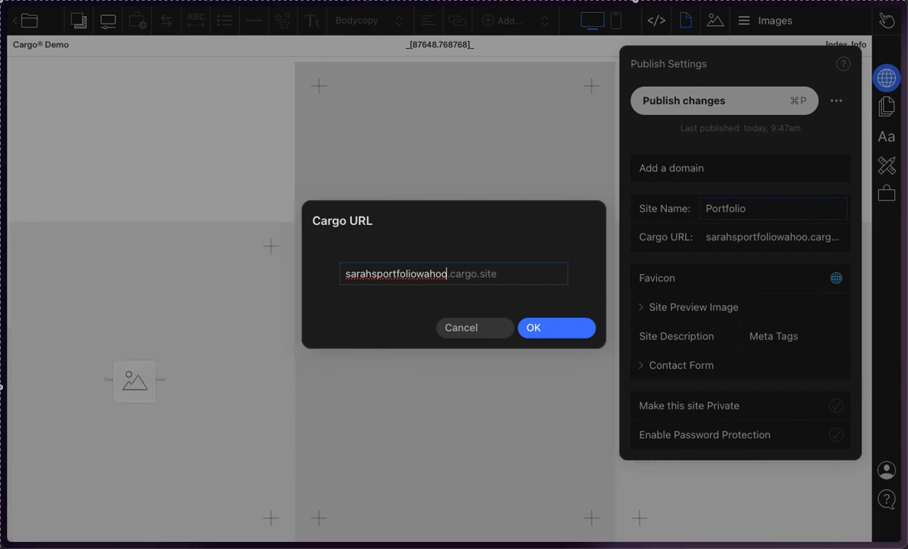
Step: Try to visit the .com domain made from the owner's full name in a new tab and back out of it
{"action": "mouse_move", "coordinate": [5, 53]}
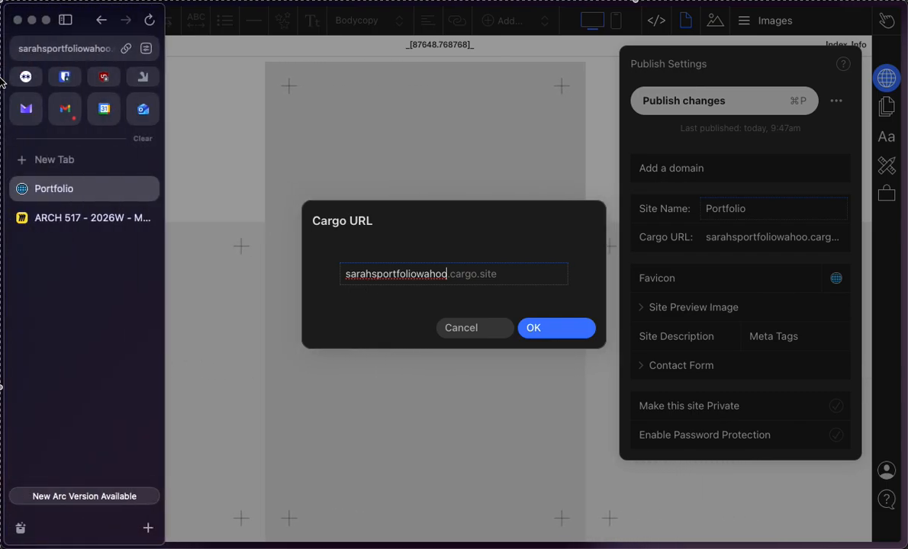
{"action": "left_click", "coordinate": [59, 160]}
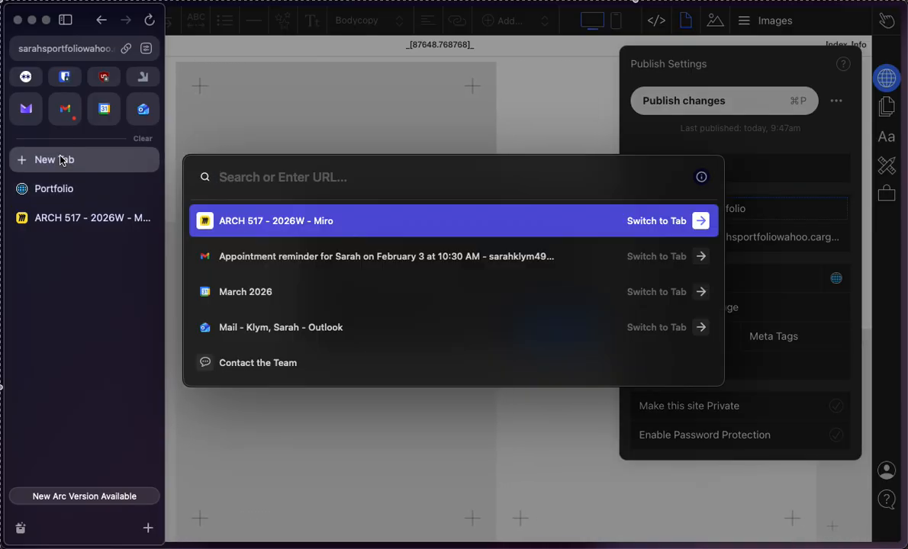
{"action": "type", "text": "sarahkly"}
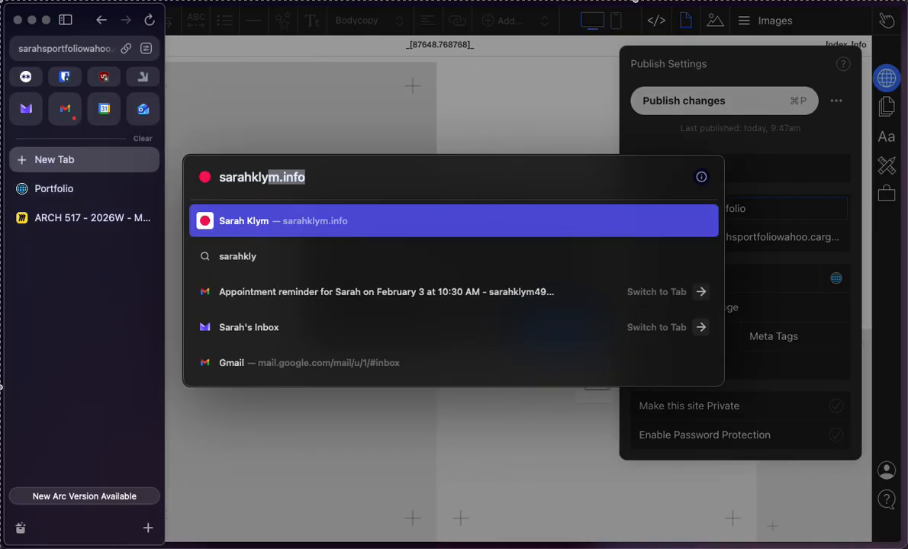
{"action": "type", "text": "m.com"}
{"action": "key", "text": "Return"}
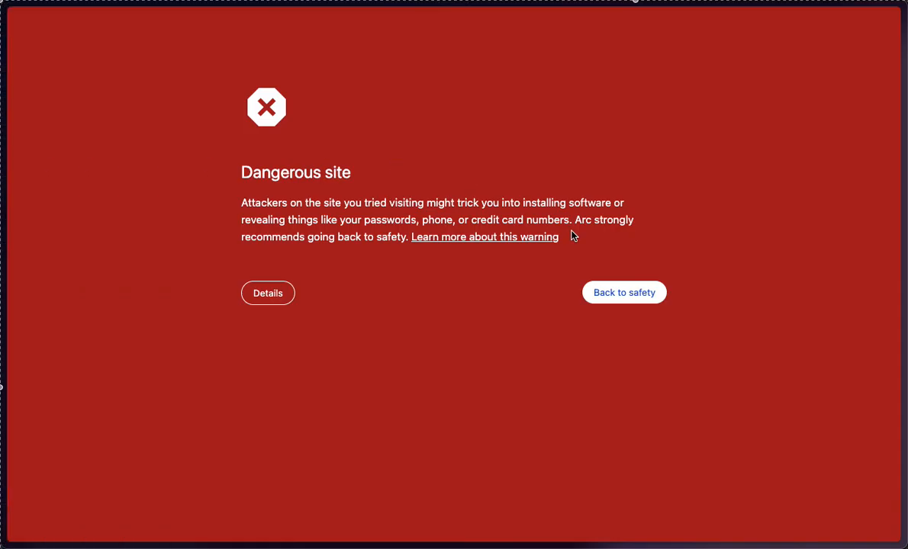
{"action": "left_click", "coordinate": [602, 287]}
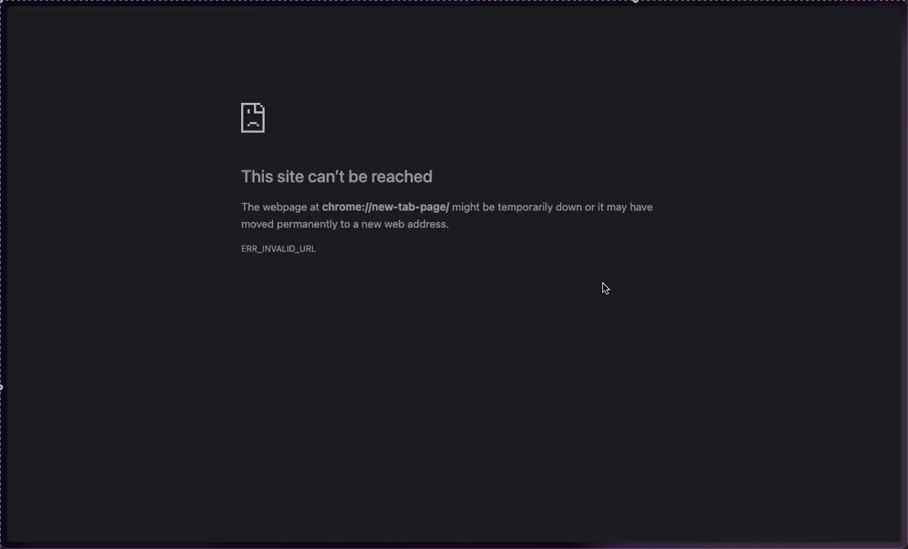
Step: Return to the Portfolio site editor, clear the Cargo URL subdomain and cancel the dialog
{"action": "mouse_move", "coordinate": [3, 223]}
{"action": "left_click", "coordinate": [44, 218]}
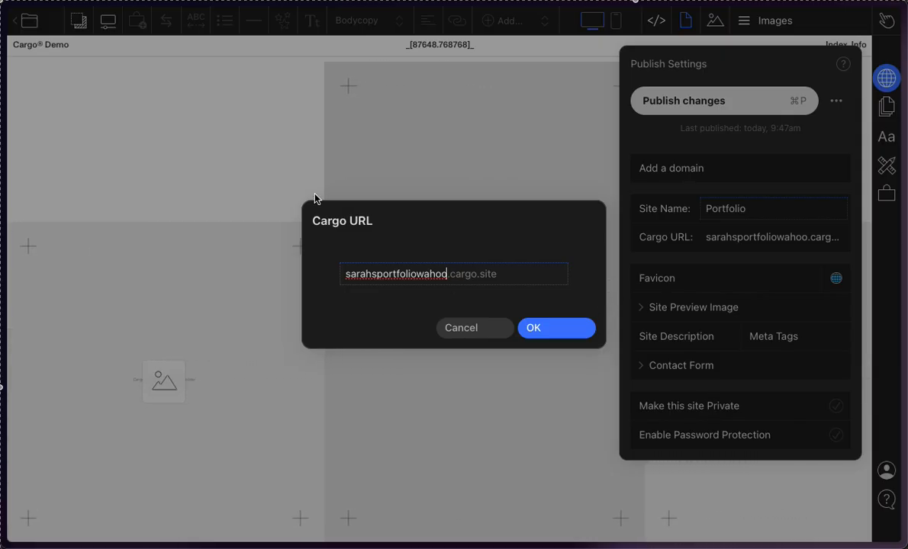
{"action": "key", "text": "BackSpace"}
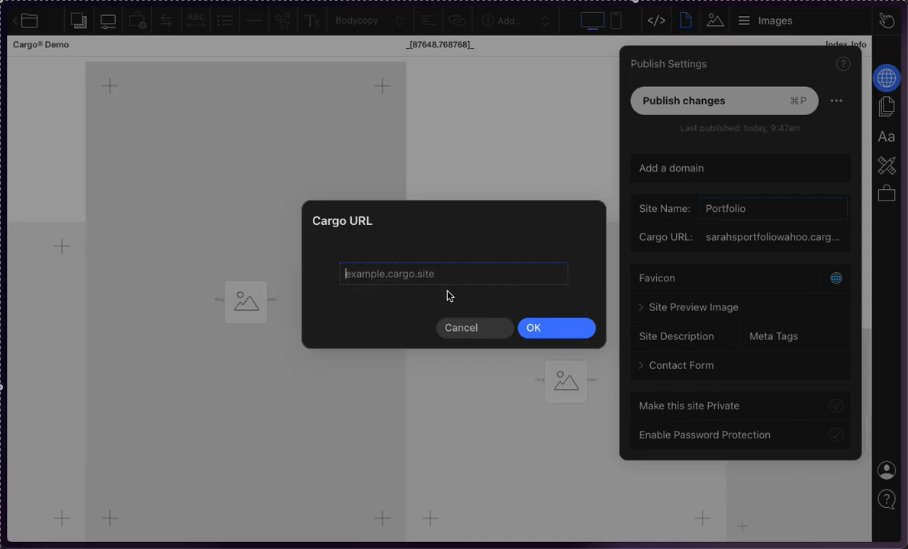
{"action": "left_click", "coordinate": [473, 328]}
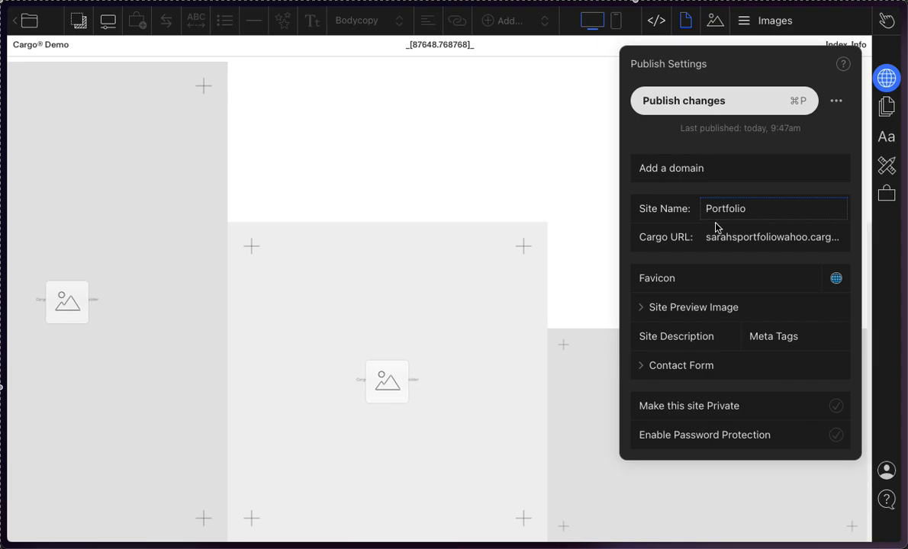
Step: Highlight the Site Name without editing it, and view the Add a Domain options without choosing one
{"action": "double_click", "coordinate": [778, 215]}
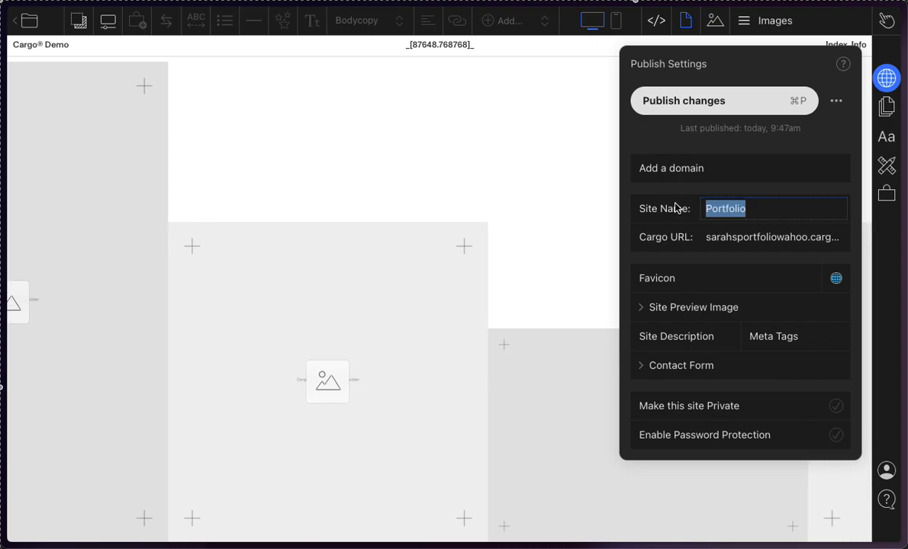
{"action": "left_click", "coordinate": [743, 210]}
{"action": "left_click_drag", "start_coordinate": [753, 215], "coordinate": [652, 201]}
{"action": "left_click", "coordinate": [686, 144]}
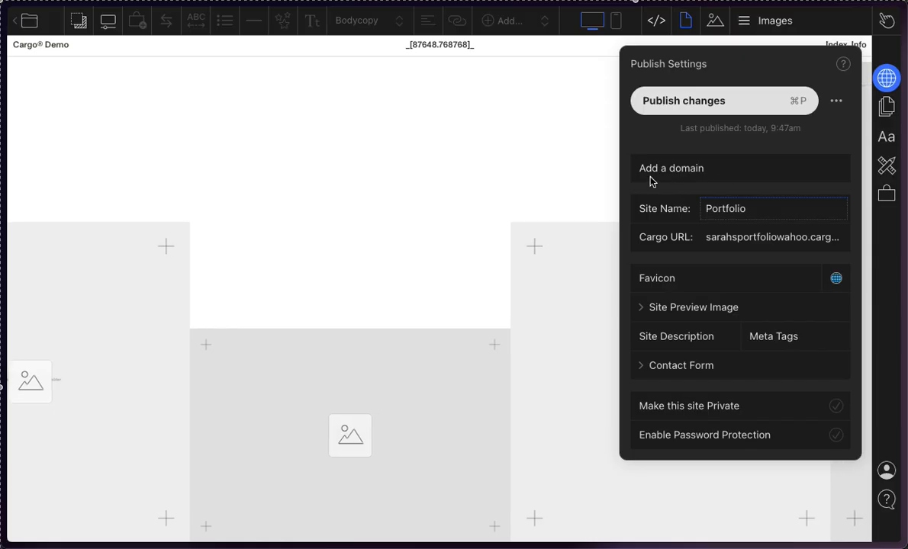
{"action": "left_click", "coordinate": [729, 176]}
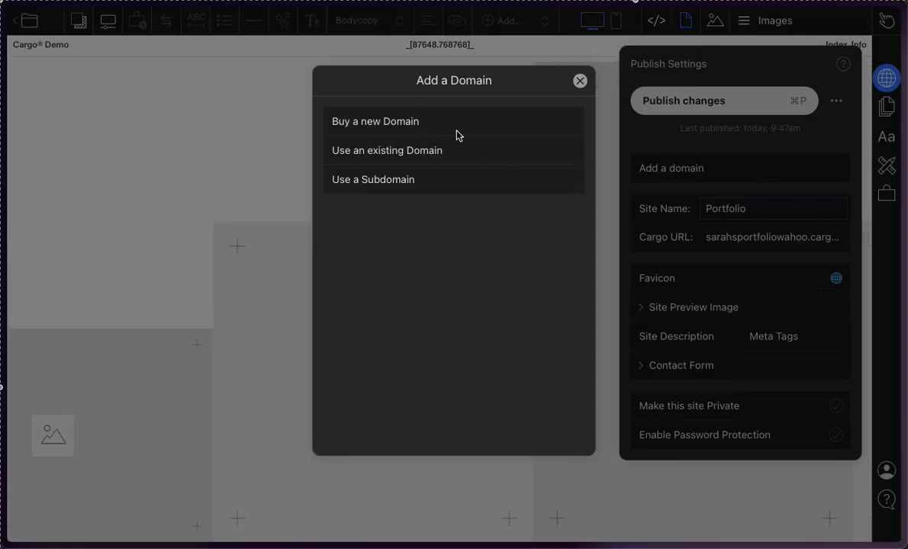
{"action": "left_click", "coordinate": [579, 81]}
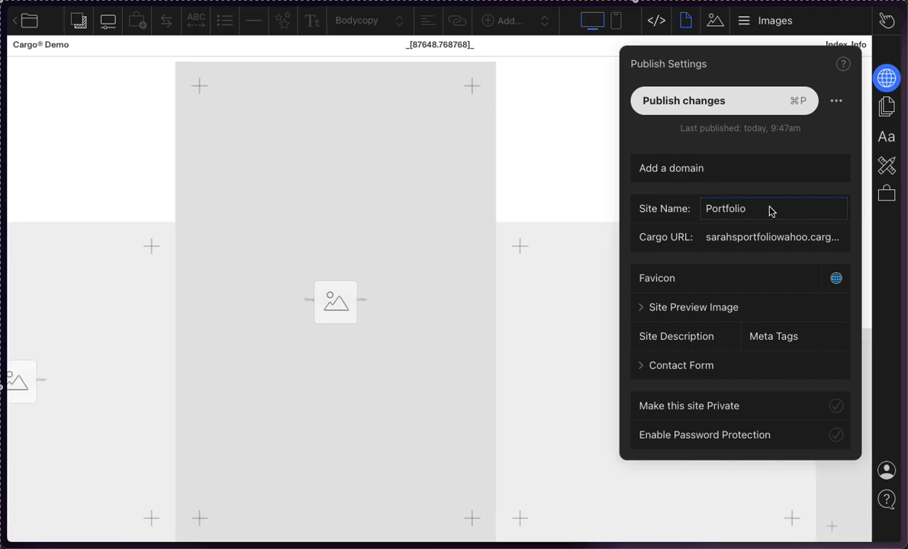
Step: Compare the Site Name with the Cargo URL subdomain, dismissing the Cargo URL dialog without changes each time
{"action": "left_click_drag", "start_coordinate": [768, 209], "coordinate": [568, 205]}
{"action": "left_click", "coordinate": [746, 242]}
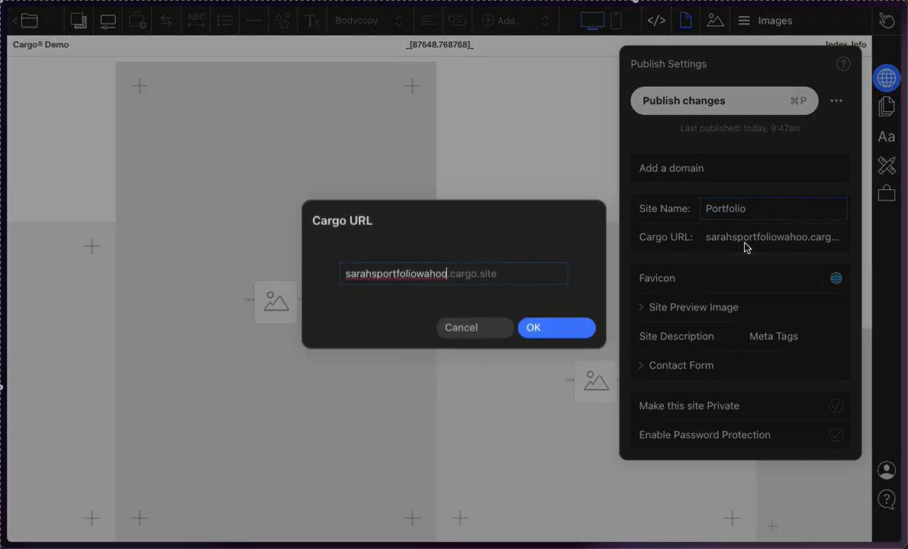
{"action": "left_click", "coordinate": [488, 334]}
{"action": "left_click_drag", "start_coordinate": [750, 203], "coordinate": [707, 209]}
{"action": "left_click", "coordinate": [707, 209]}
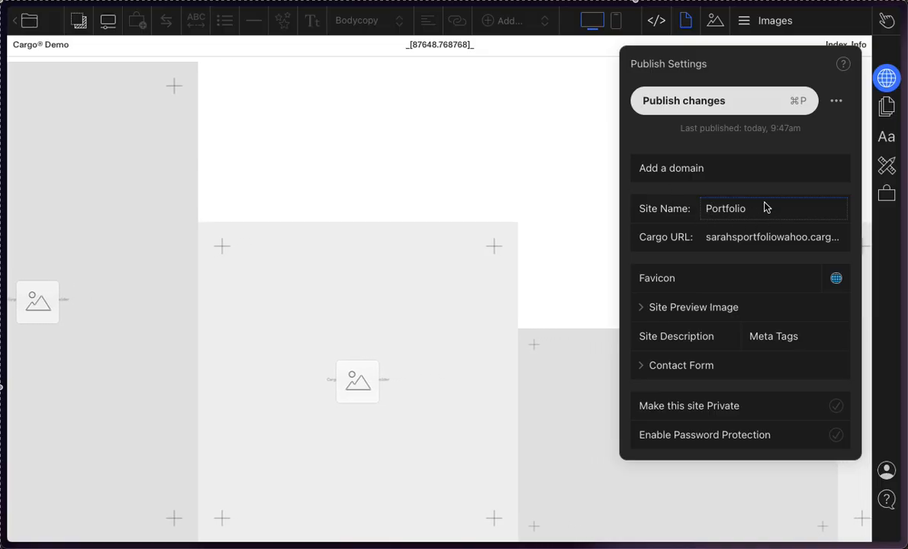
{"action": "left_click", "coordinate": [768, 242]}
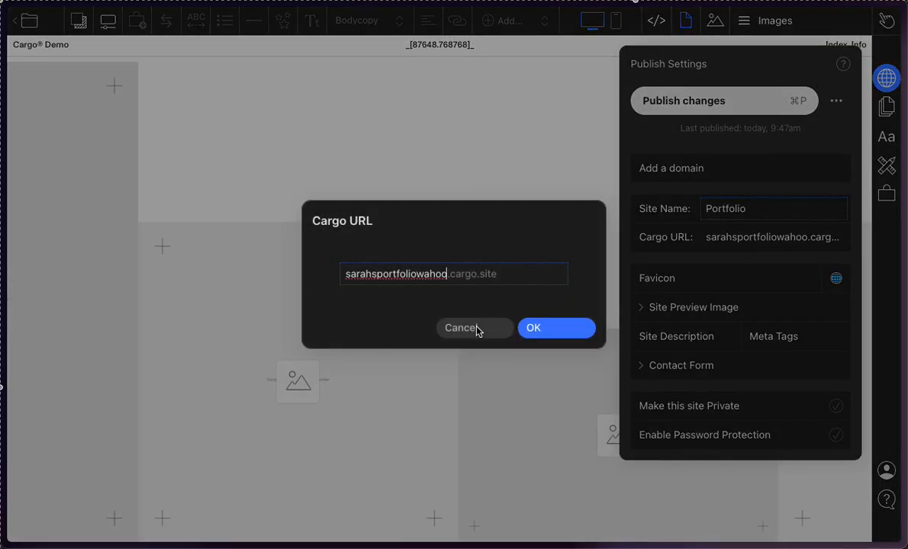
{"action": "left_click", "coordinate": [475, 328]}
Step: Switch to the ARCH 517 - 2026W Miro board to view its title, and return to the Portfolio site editor
{"action": "mouse_move", "coordinate": [2, 81]}
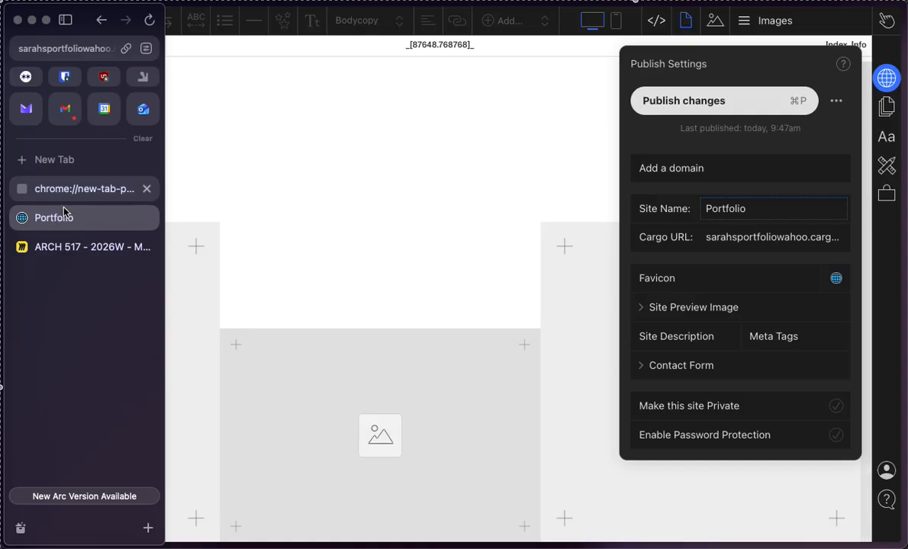
{"action": "left_click", "coordinate": [69, 246]}
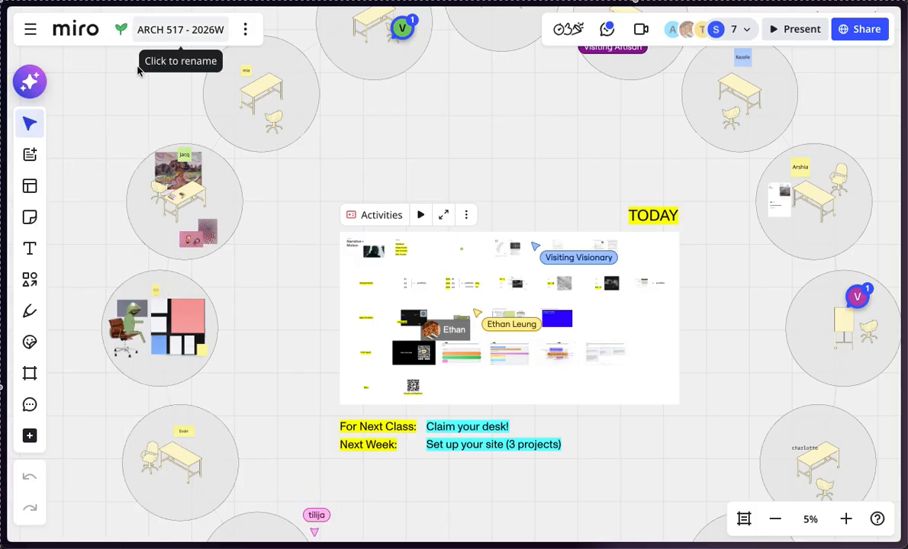
{"action": "mouse_move", "coordinate": [4, 312]}
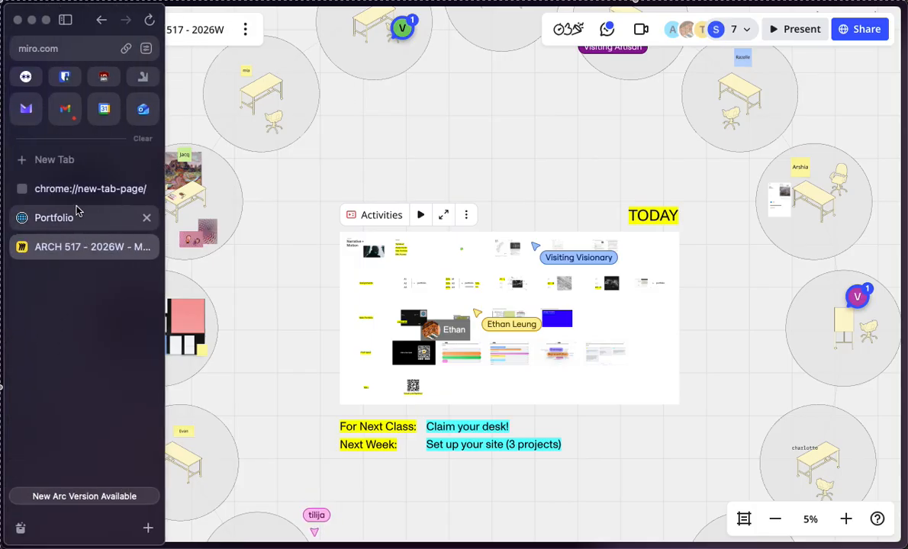
{"action": "left_click", "coordinate": [54, 221]}
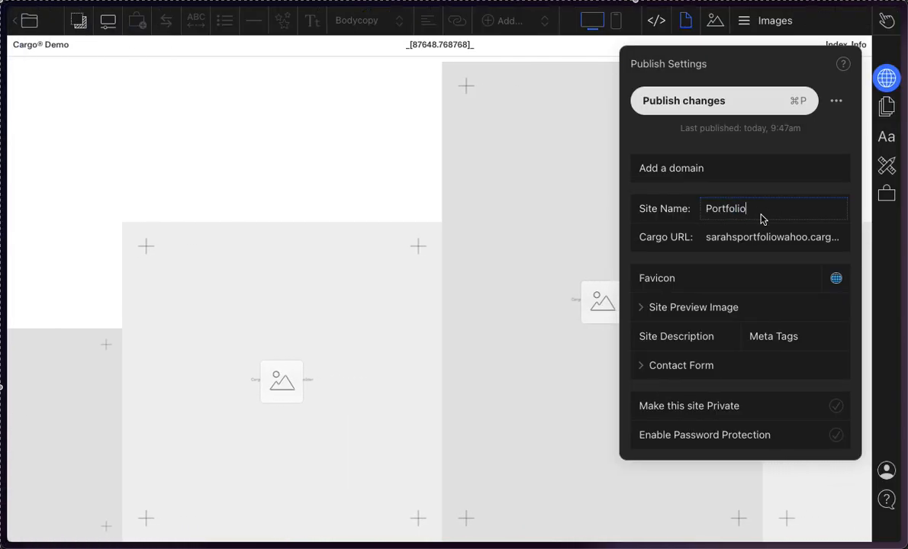
Step: Replace the Site Name with the owner's possessive first name followed by "Pretty Portfolio"
{"action": "mouse_move", "coordinate": [32, 194]}
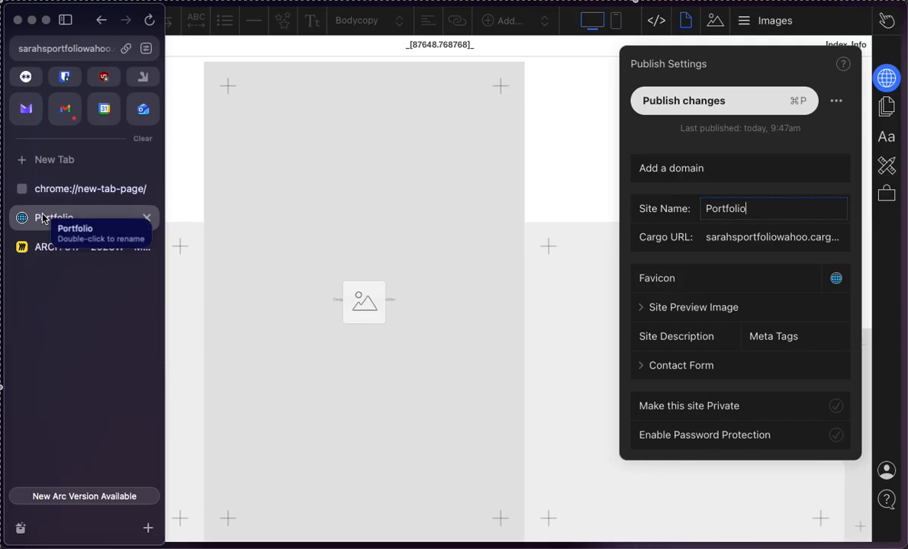
{"action": "double_click", "coordinate": [703, 204]}
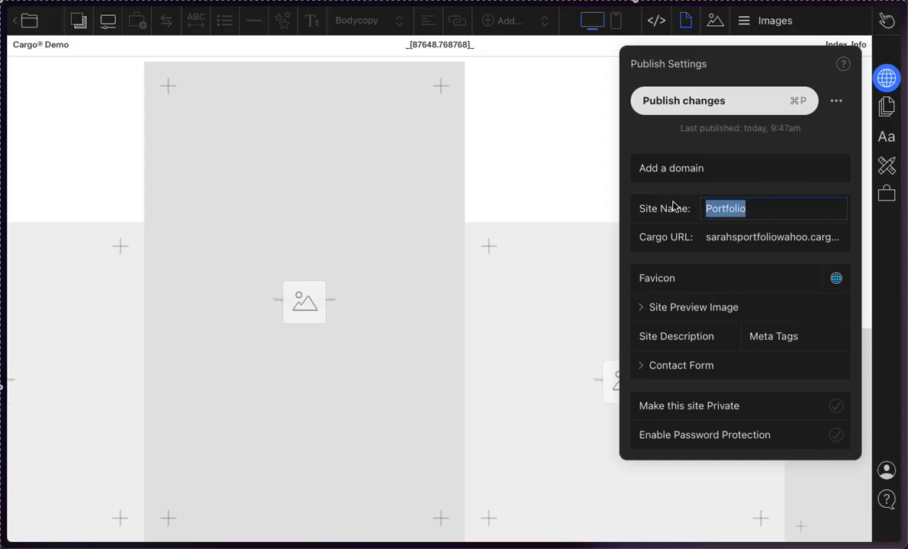
{"action": "type", "text": "Sarah's "}
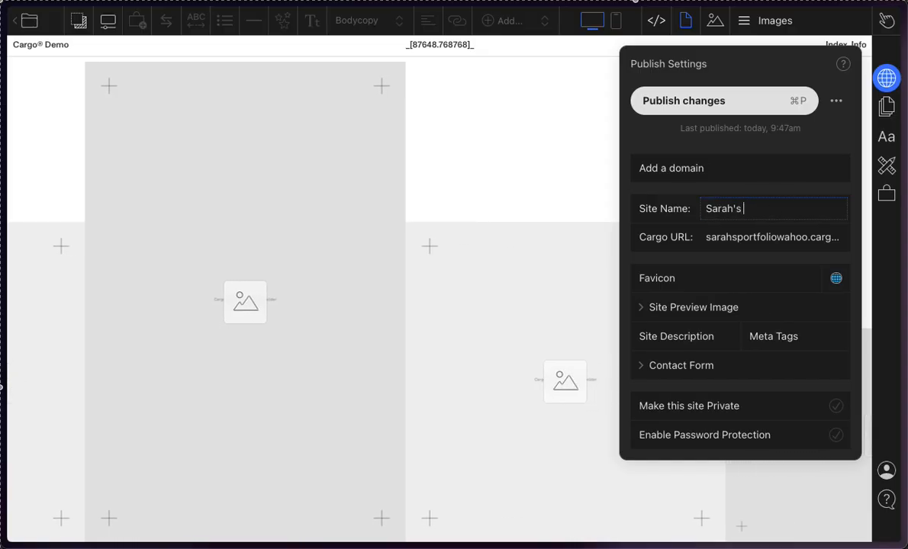
{"action": "type", "text": "Pr"}
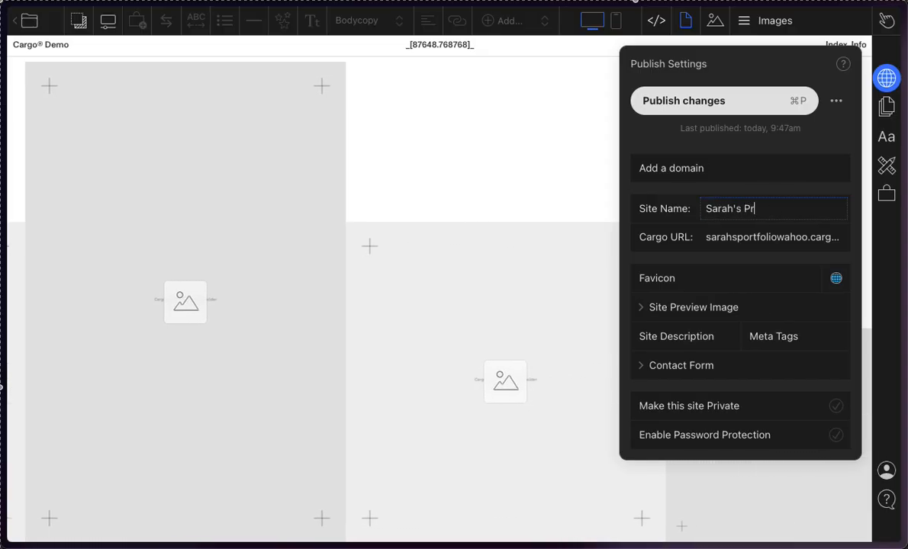
{"action": "type", "text": "eety Portfolio"}
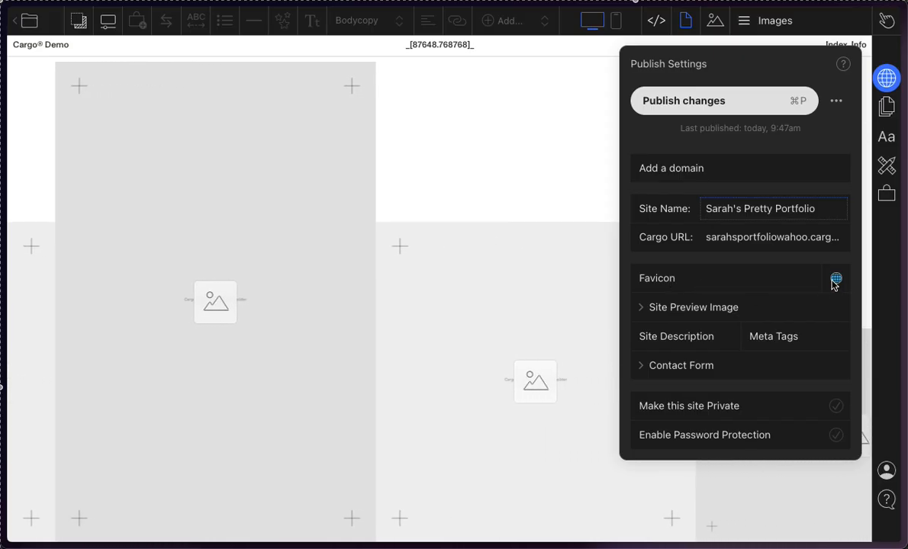
Step: Browse the Desktop folder for a favicon and cancel the file selection, and view the Site Preview Image options
{"action": "mouse_move", "coordinate": [8, 496]}
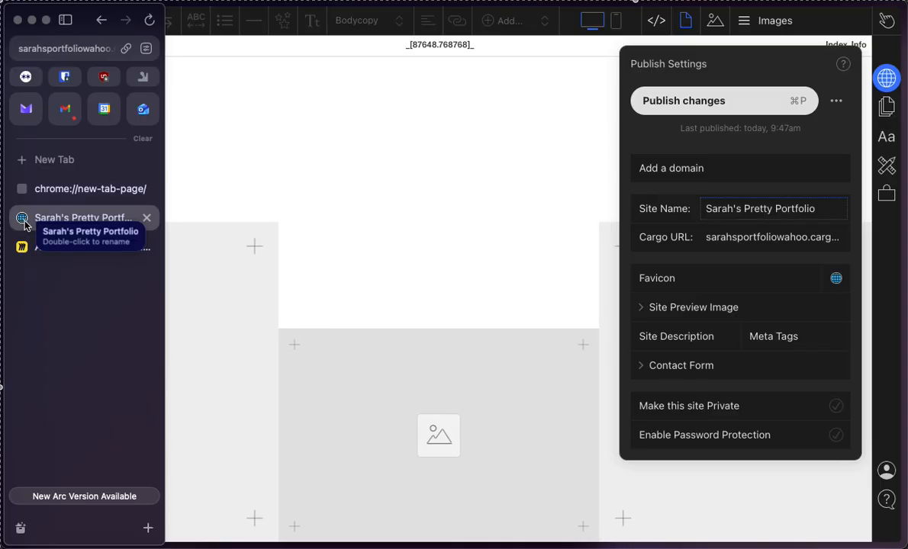
{"action": "left_click", "coordinate": [842, 279]}
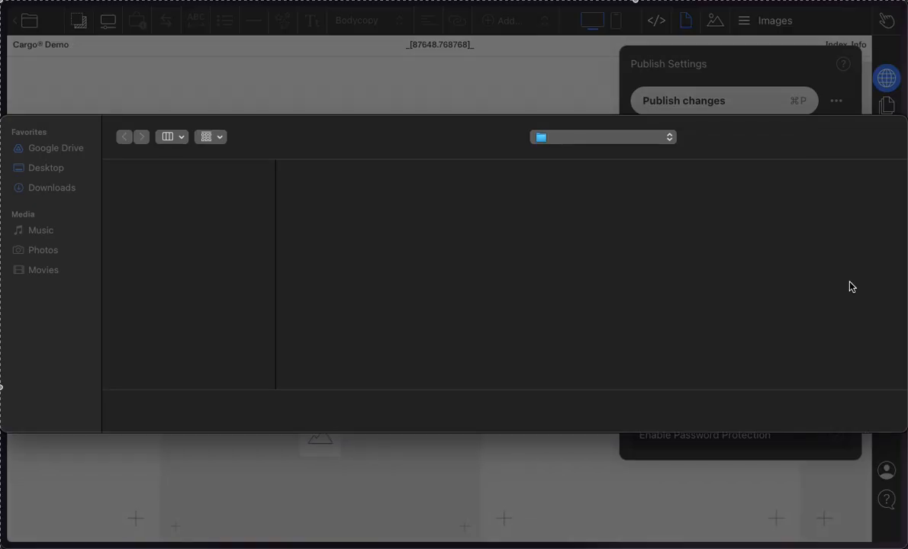
{"action": "scroll", "coordinate": [318, 253], "scroll_direction": "left", "scroll_amount": 10}
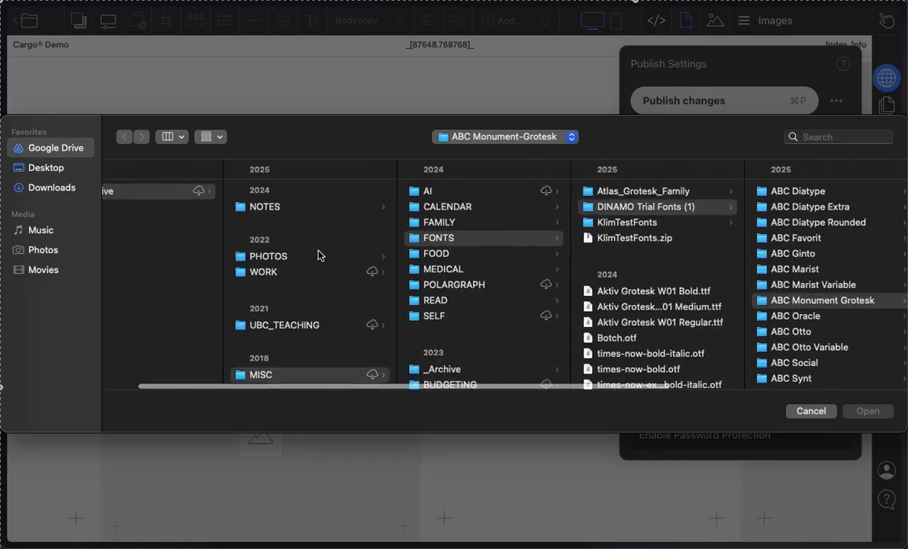
{"action": "left_click", "coordinate": [60, 169]}
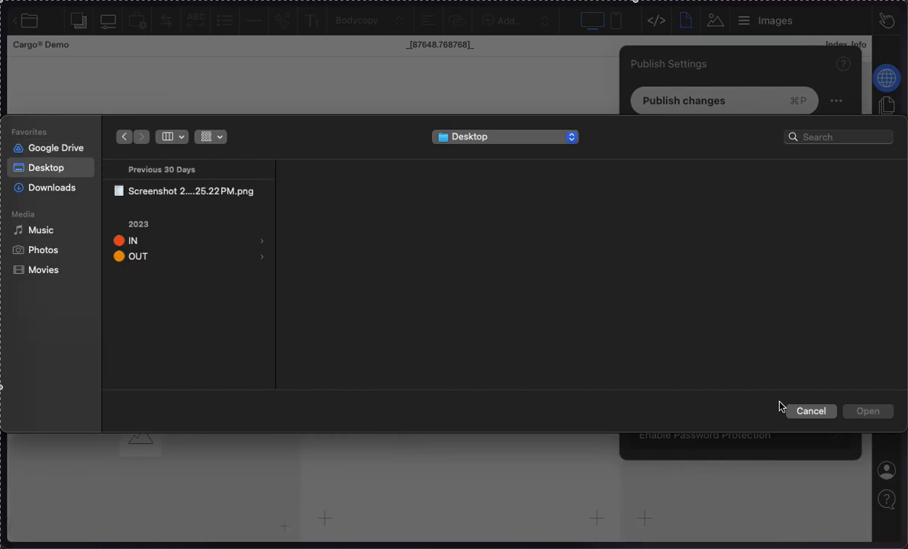
{"action": "left_click", "coordinate": [810, 412]}
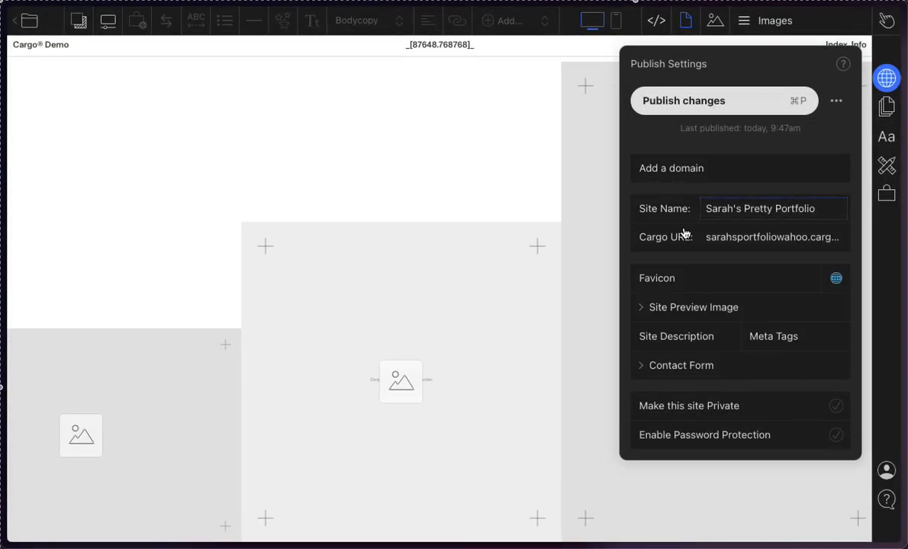
{"action": "mouse_move", "coordinate": [10, 128]}
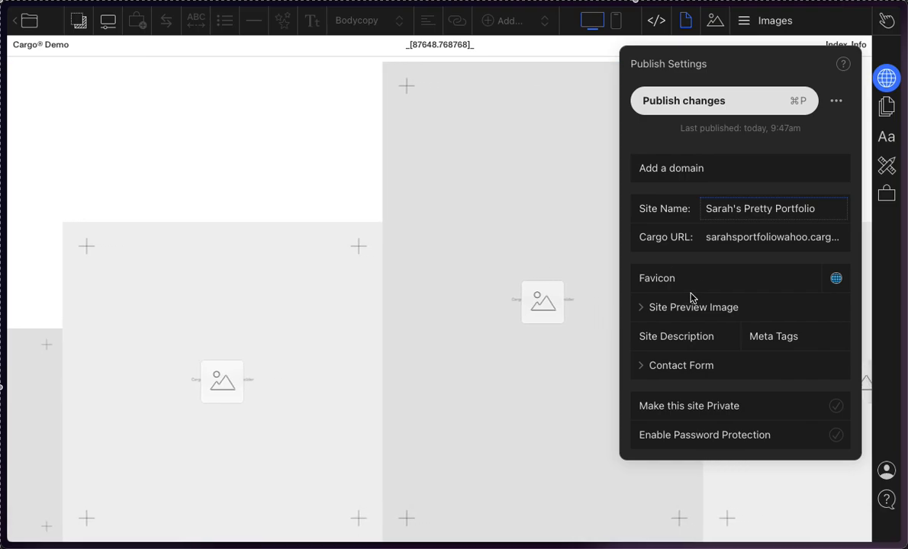
{"action": "left_click", "coordinate": [701, 316]}
{"action": "left_click", "coordinate": [700, 316]}
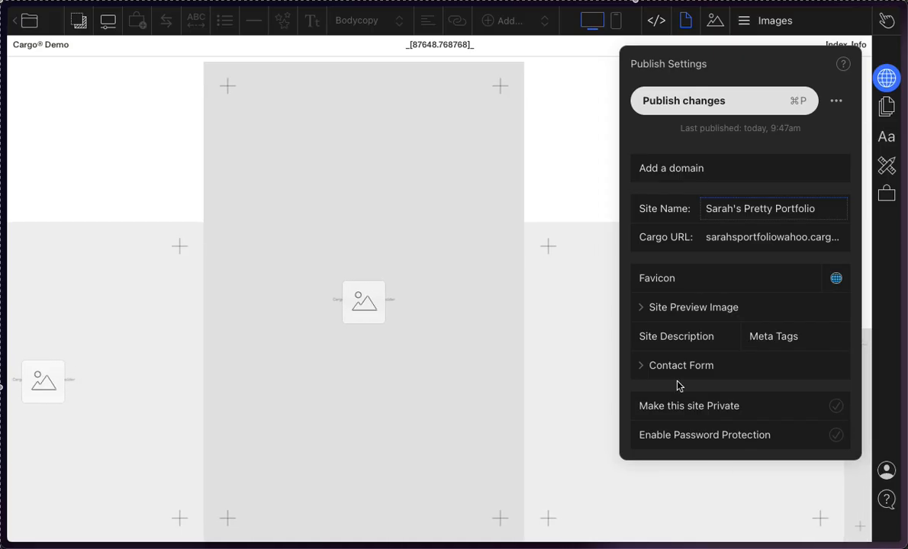
Step: Turn the site's private setting on and off, and try out password protection without entering a password
{"action": "left_click", "coordinate": [738, 406]}
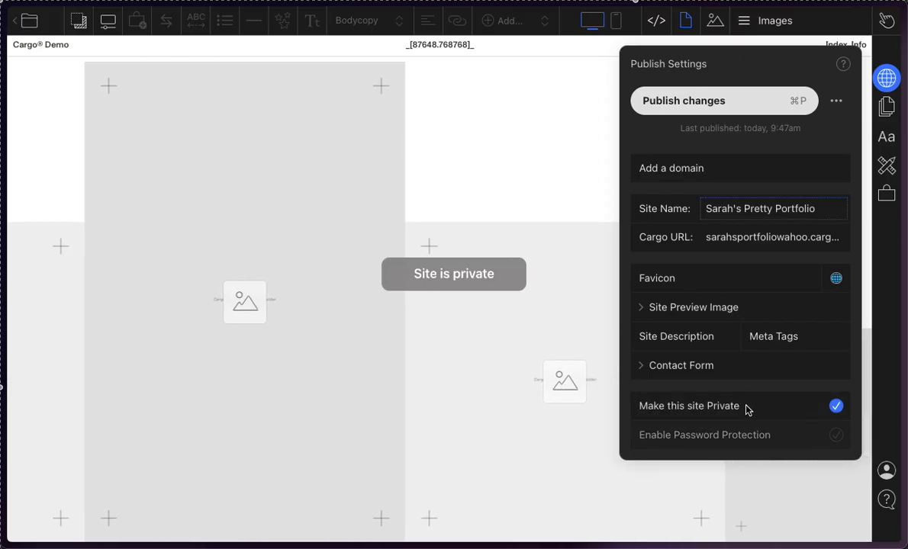
{"action": "left_click", "coordinate": [763, 413]}
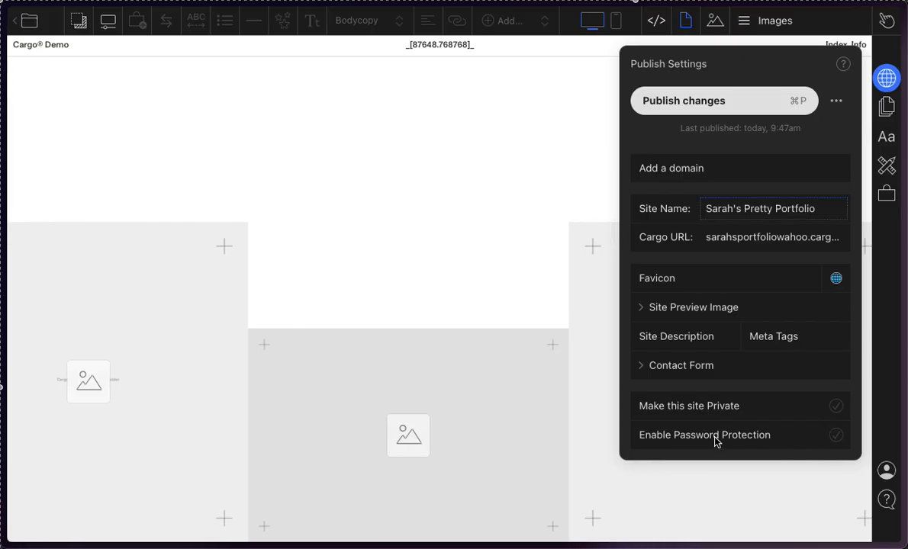
{"action": "left_click", "coordinate": [797, 437]}
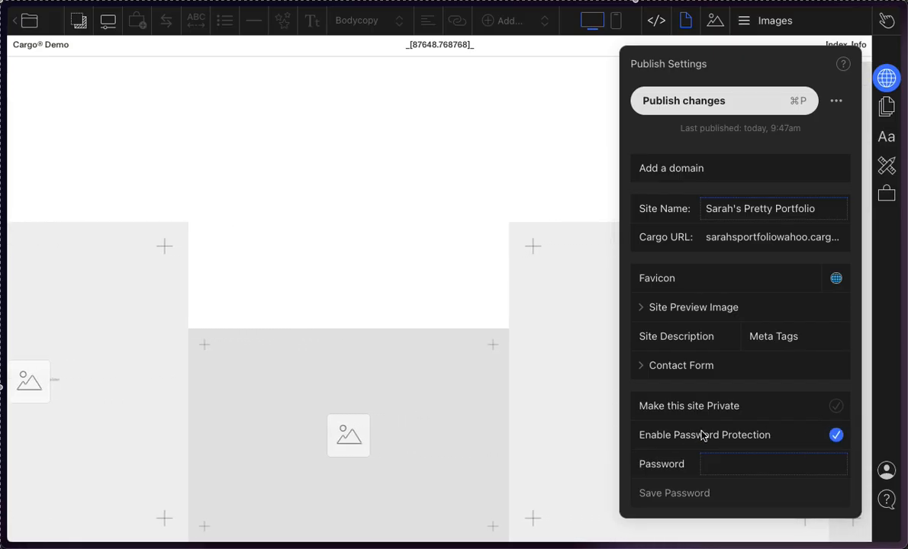
{"action": "left_click", "coordinate": [793, 444]}
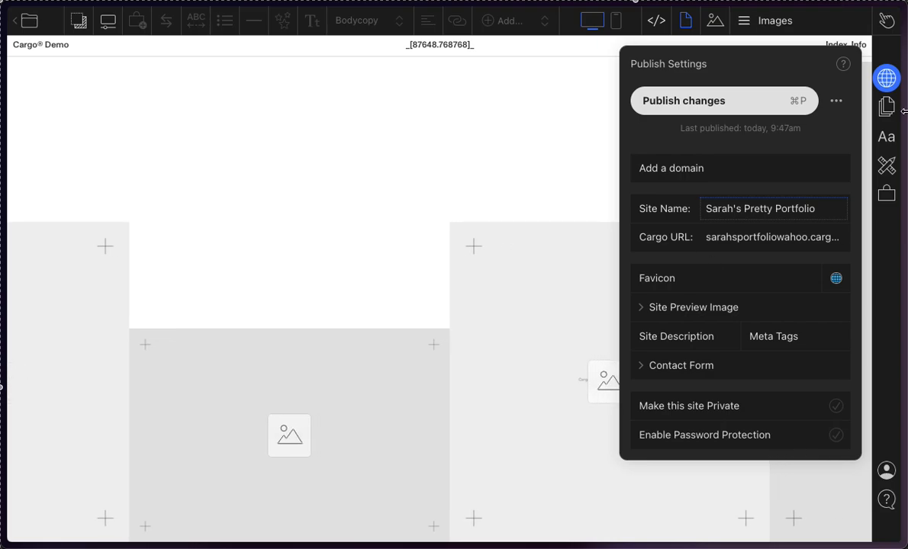
Step: Enable password protection, enter and save the site password, and publish the changes
{"action": "left_click", "coordinate": [721, 429]}
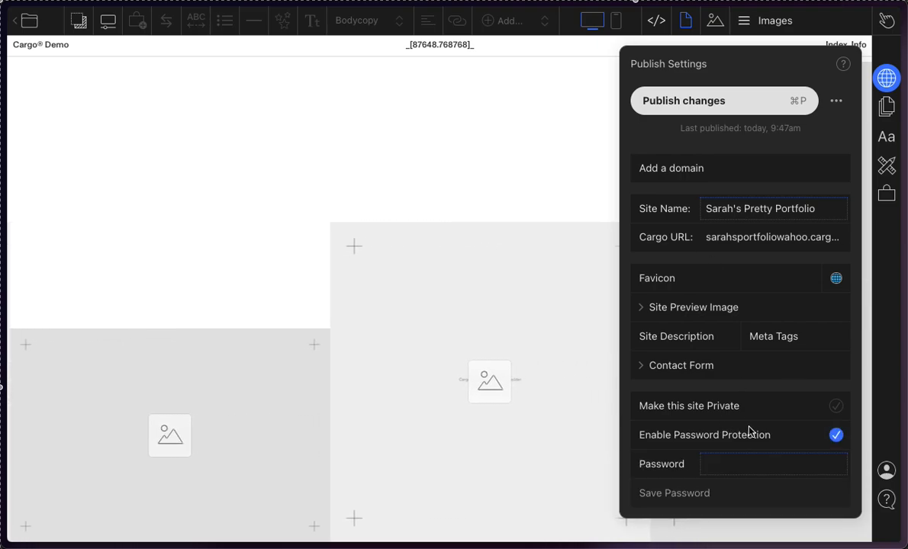
{"action": "left_click", "coordinate": [715, 466]}
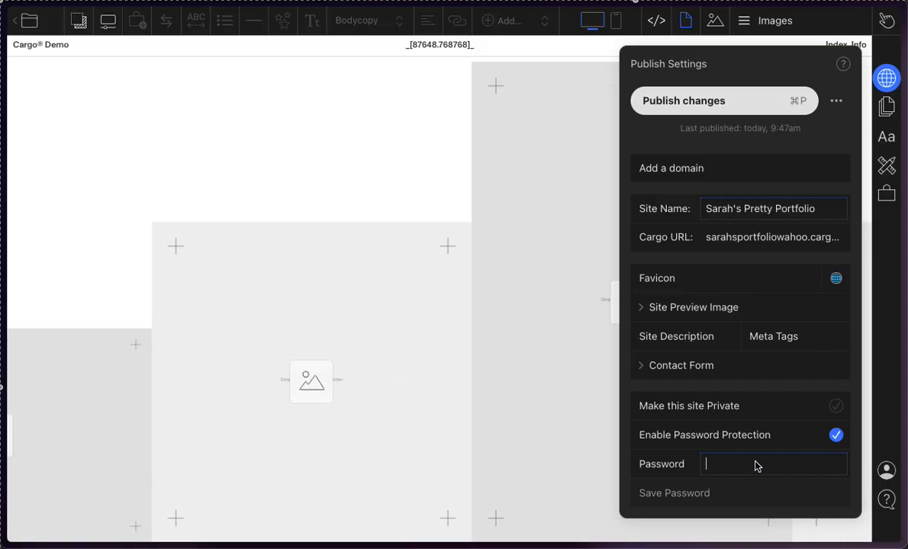
{"action": "type", "text": "•••••"}
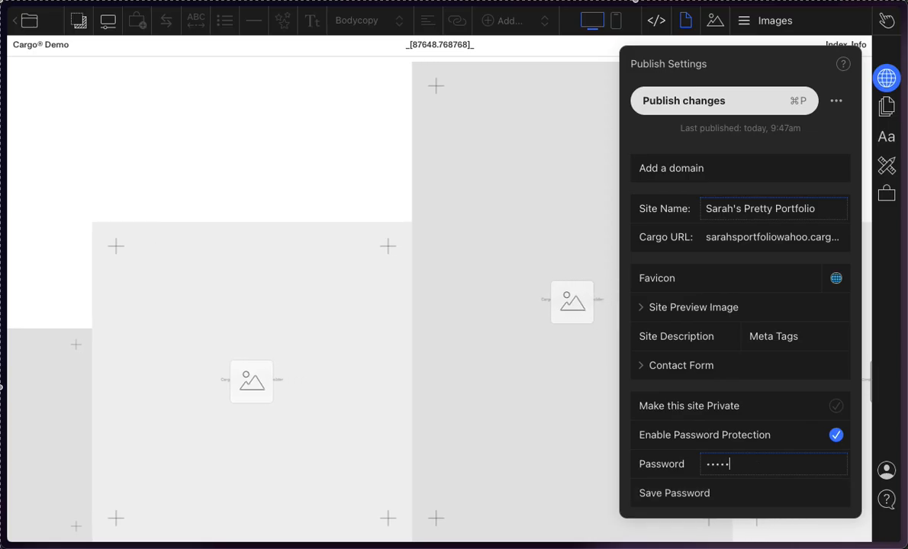
{"action": "left_click", "coordinate": [695, 495]}
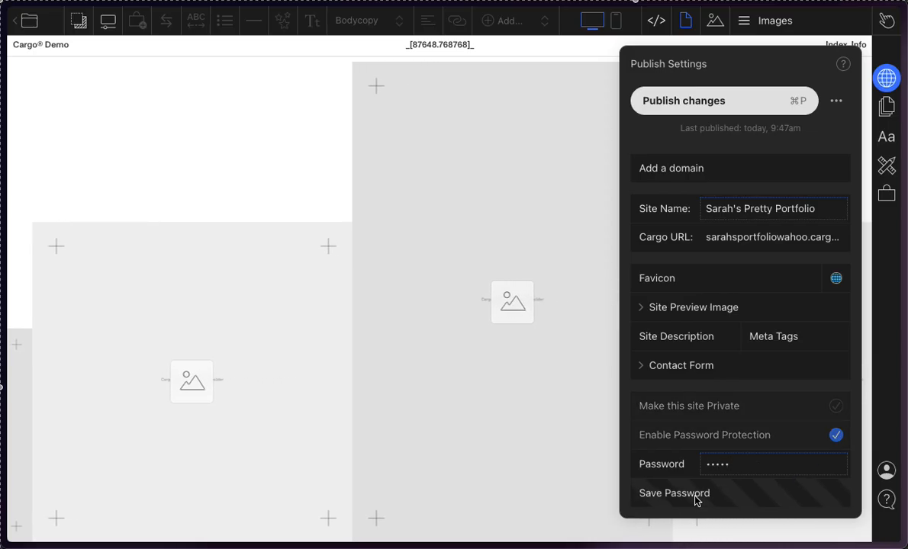
{"action": "left_click", "coordinate": [754, 105]}
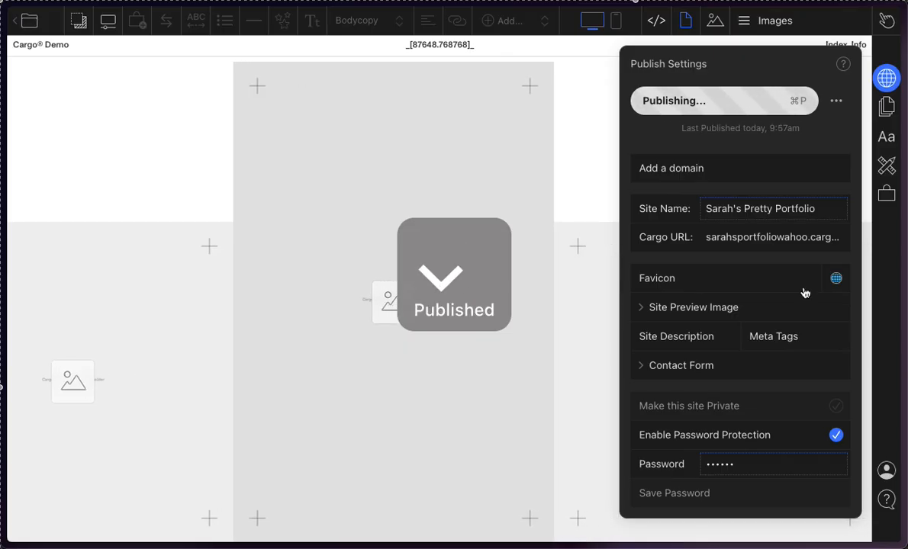
Step: Open the site's Cargo URL for editing and copy the subdomain part of the address
{"action": "left_click", "coordinate": [796, 238]}
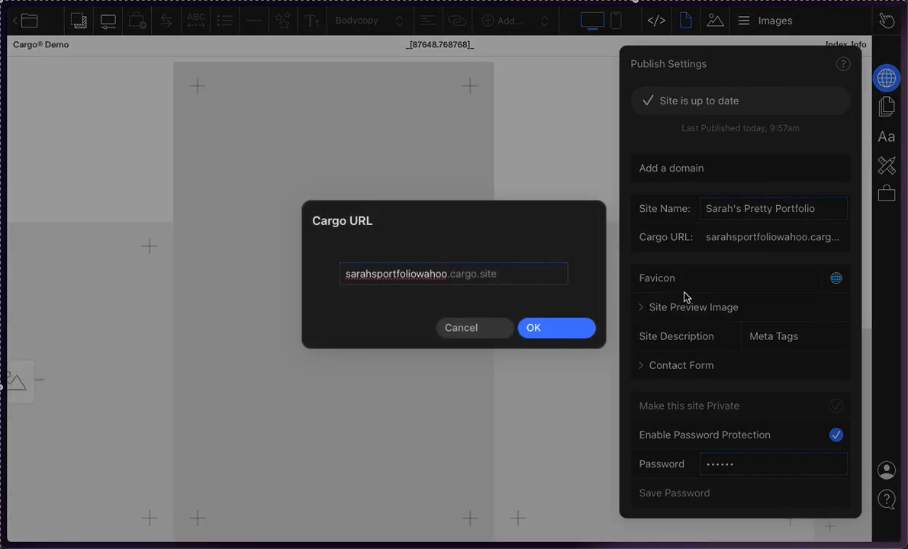
{"action": "left_click", "coordinate": [515, 276]}
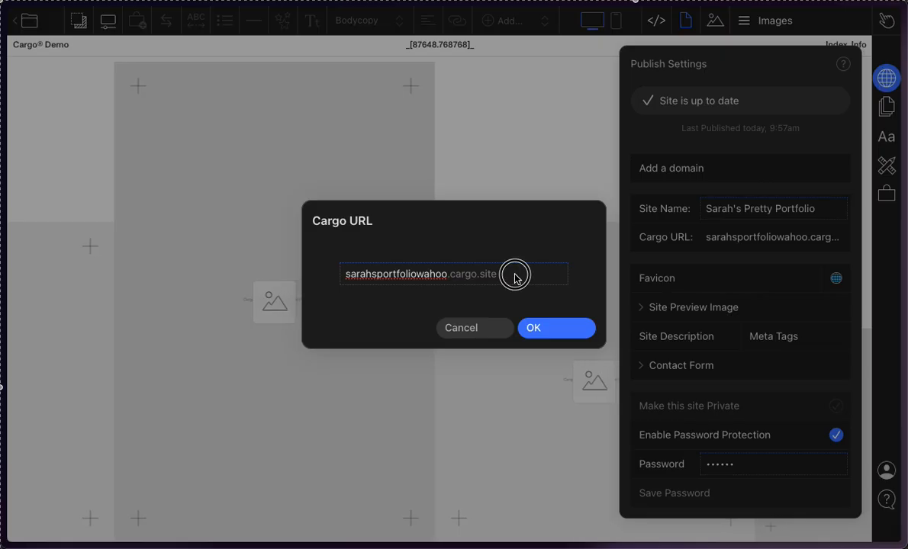
{"action": "left_click", "coordinate": [527, 279]}
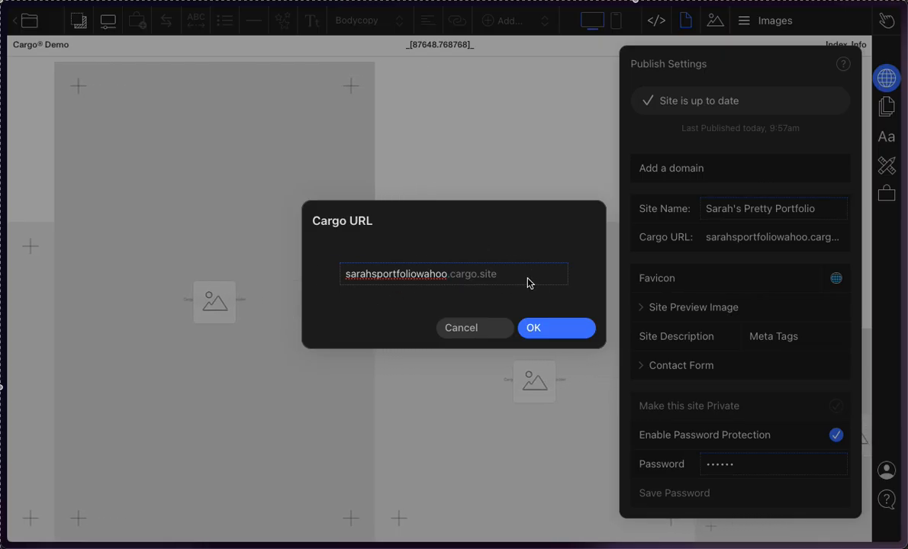
{"action": "left_click_drag", "start_coordinate": [495, 279], "coordinate": [322, 283]}
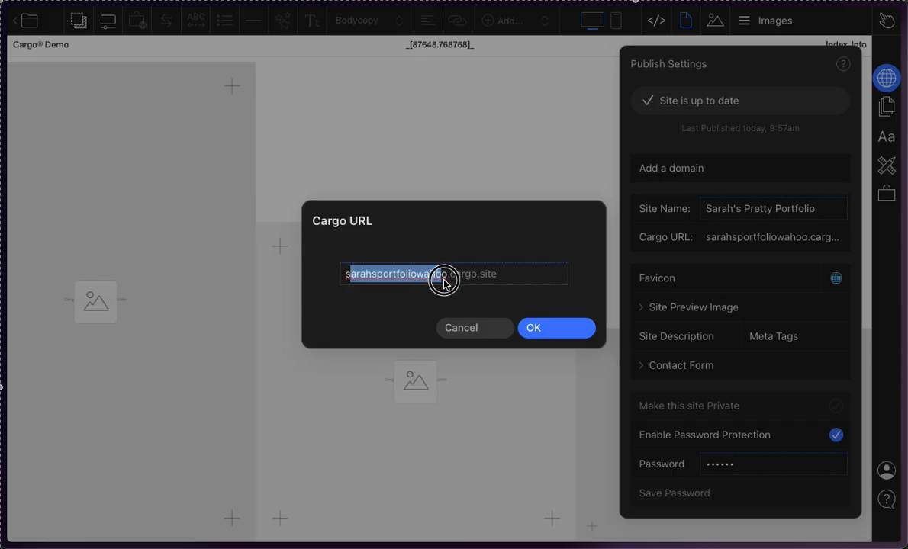
{"action": "left_click_drag", "start_coordinate": [443, 283], "coordinate": [472, 282]}
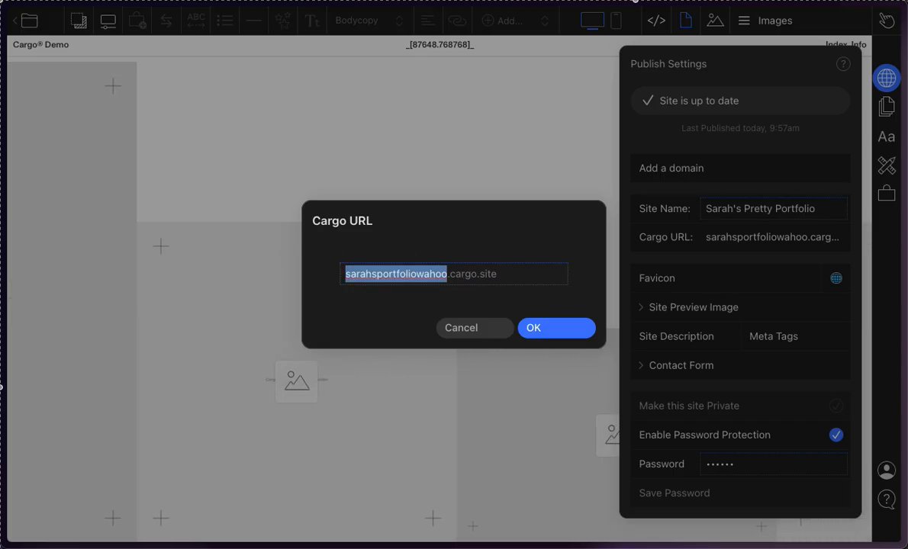
{"action": "mouse_move", "coordinate": [2, 536]}
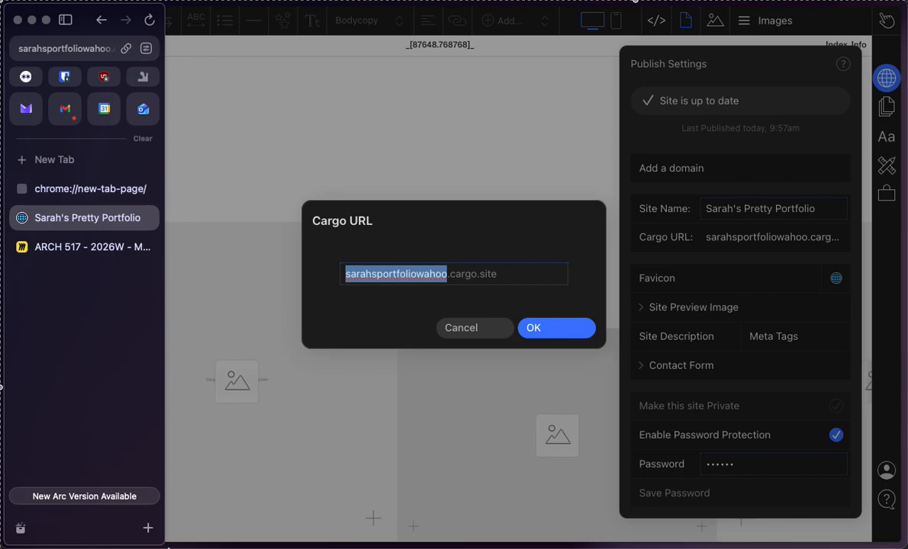
{"action": "left_click", "coordinate": [74, 160]}
{"action": "type", "text": "sarahsportfoliowahoo"}
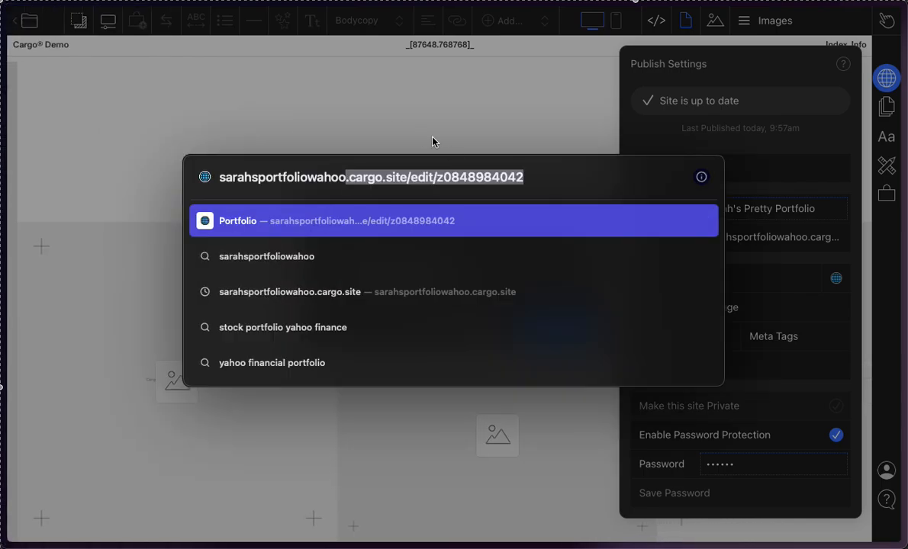
{"action": "left_click", "coordinate": [424, 177]}
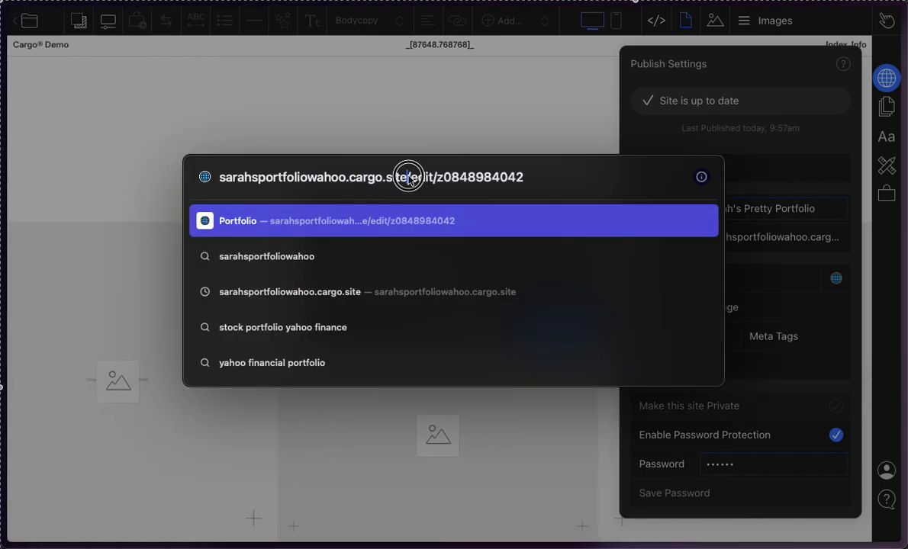
{"action": "mouse_move", "coordinate": [253, 541]}
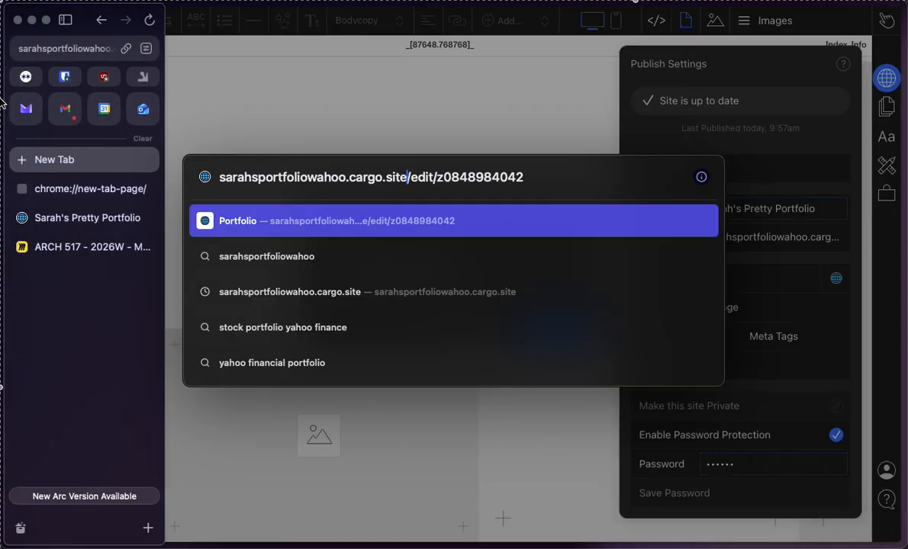
Step: Switch to Firefox and load sarahsportfoliowahoo.cargo.site in a new tab to check the live site
{"action": "key", "text": "ctrl+Up"}
{"action": "left_click", "coordinate": [626, 398]}
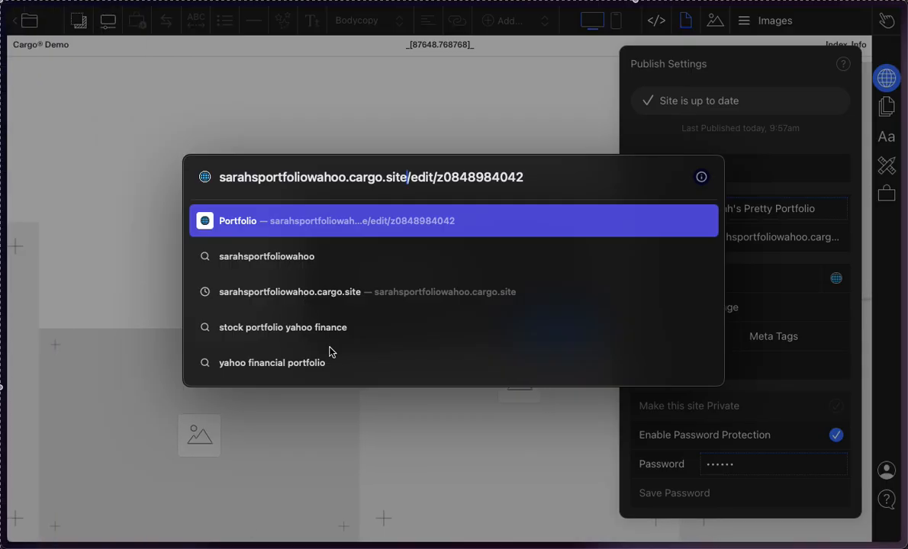
{"action": "left_click", "coordinate": [149, 541]}
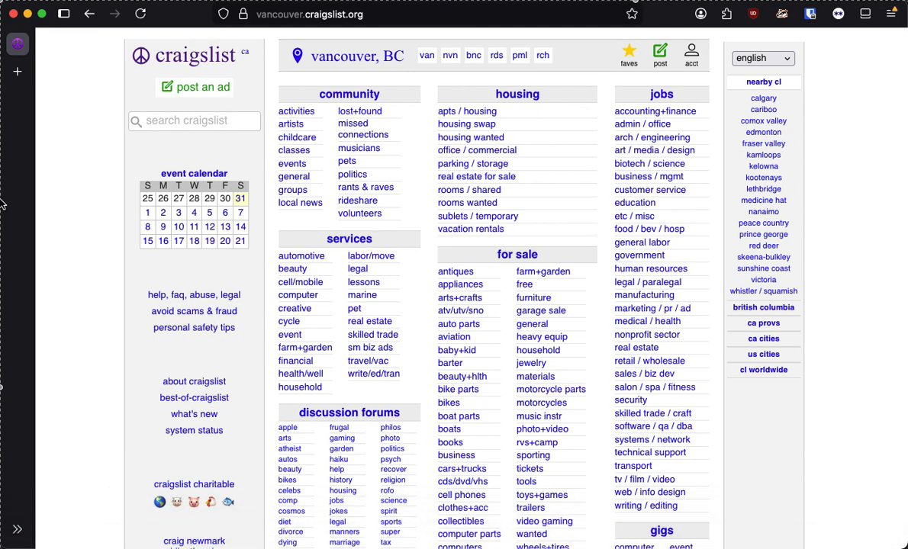
{"action": "mouse_move", "coordinate": [2, 57]}
{"action": "left_click", "coordinate": [32, 76]}
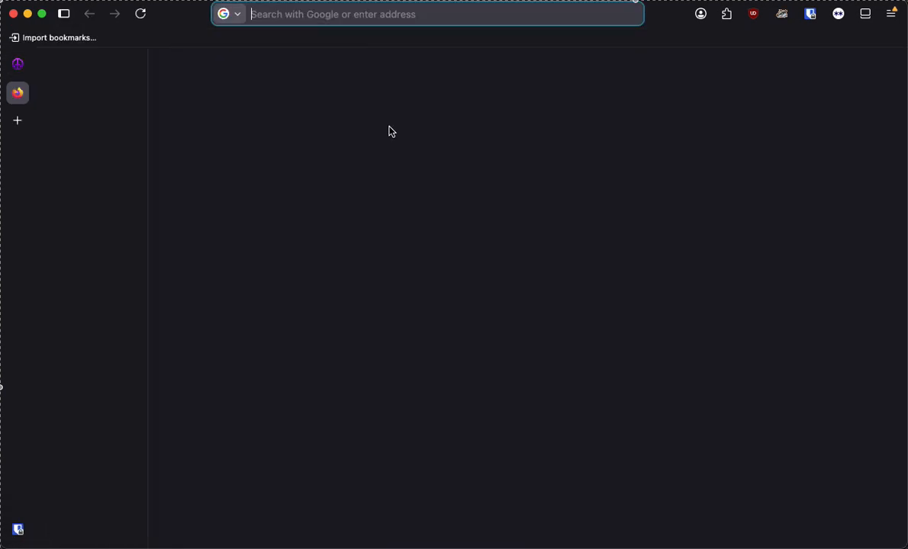
{"action": "type", "text": "sarahsportfoliowahoo"}
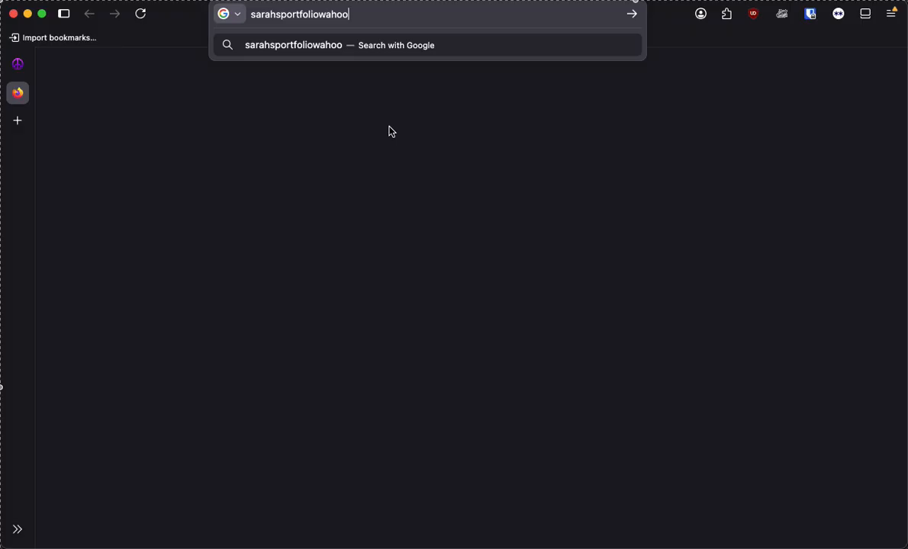
{"action": "type", "text": ".cargo.site"}
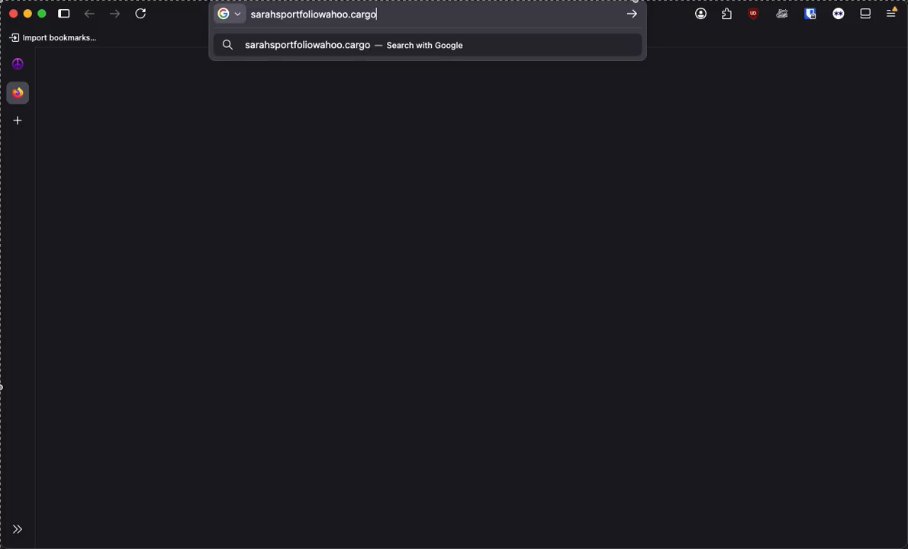
{"action": "key", "text": "Return"}
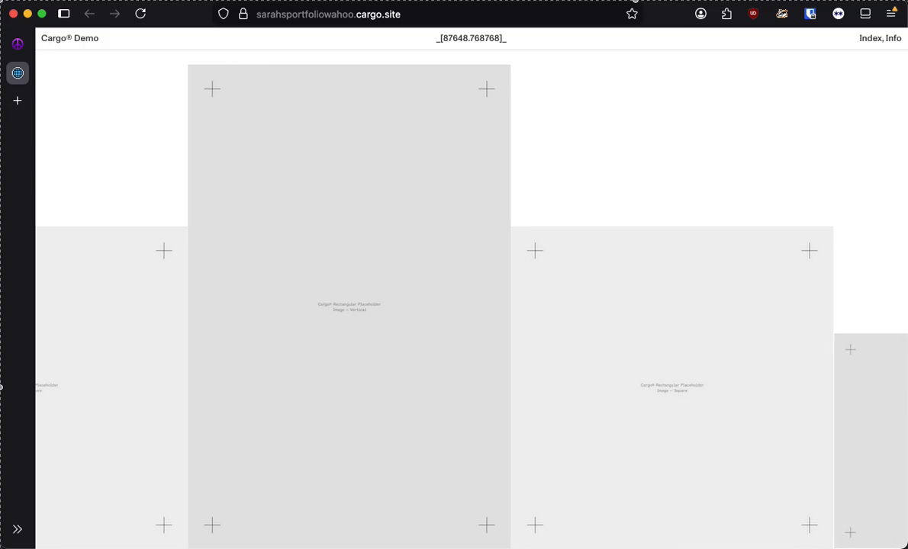
Step: Return to the Cargo editor in Arc, dismiss the address search and cancel the Cargo URL edit
{"action": "mouse_move", "coordinate": [21, 36]}
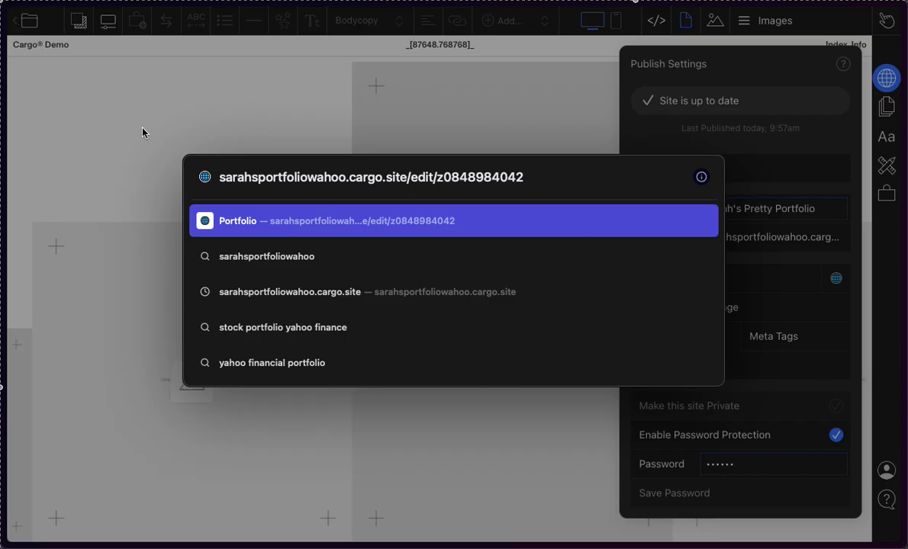
{"action": "left_click", "coordinate": [149, 126]}
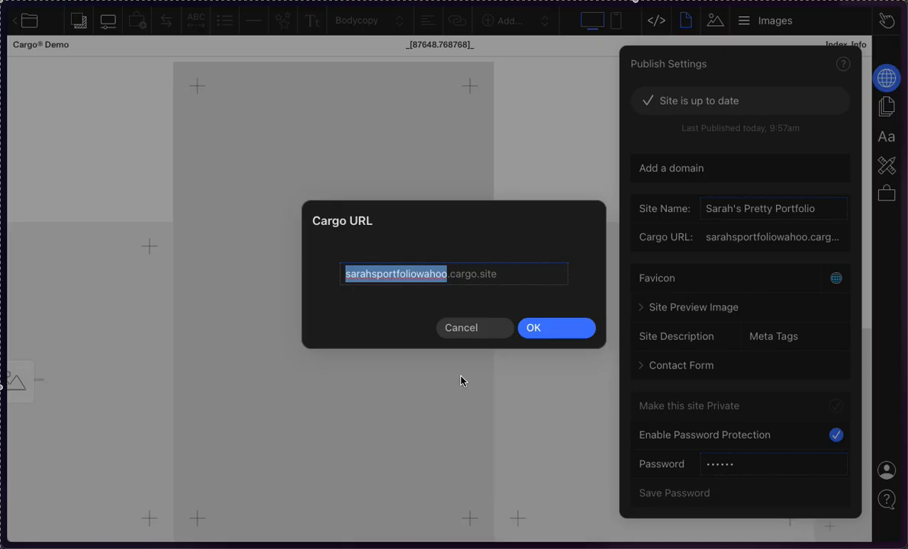
{"action": "left_click", "coordinate": [473, 330]}
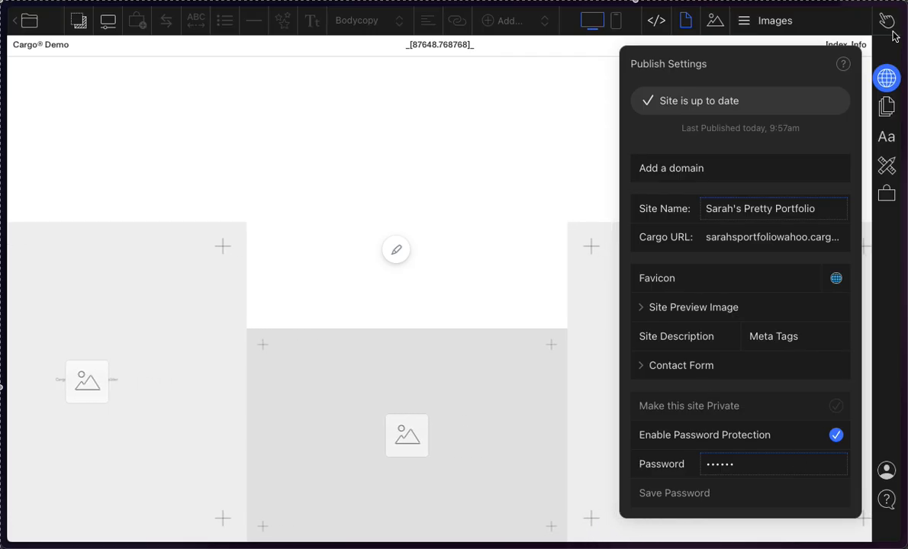
Step: Look over the Publish Settings and open the Default Page Settings that affect all pages
{"action": "left_click", "coordinate": [887, 78]}
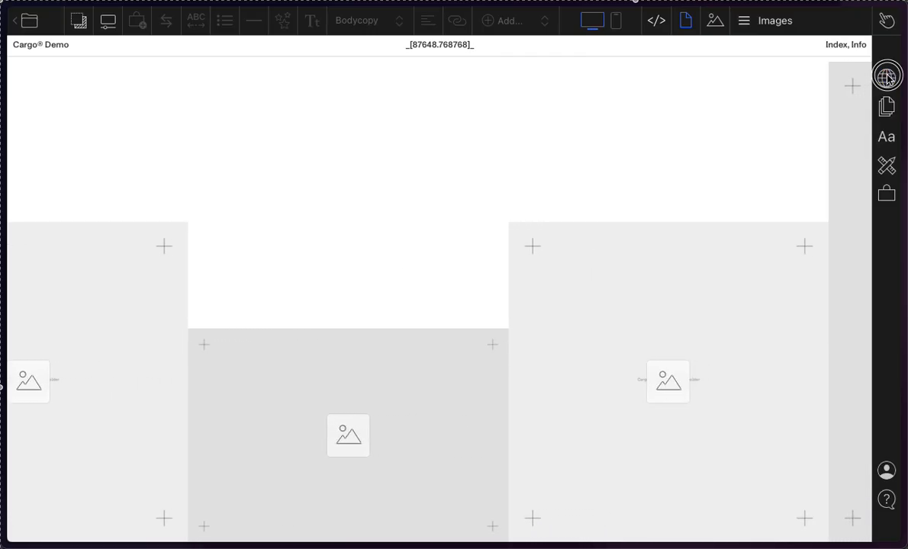
{"action": "left_click", "coordinate": [887, 78]}
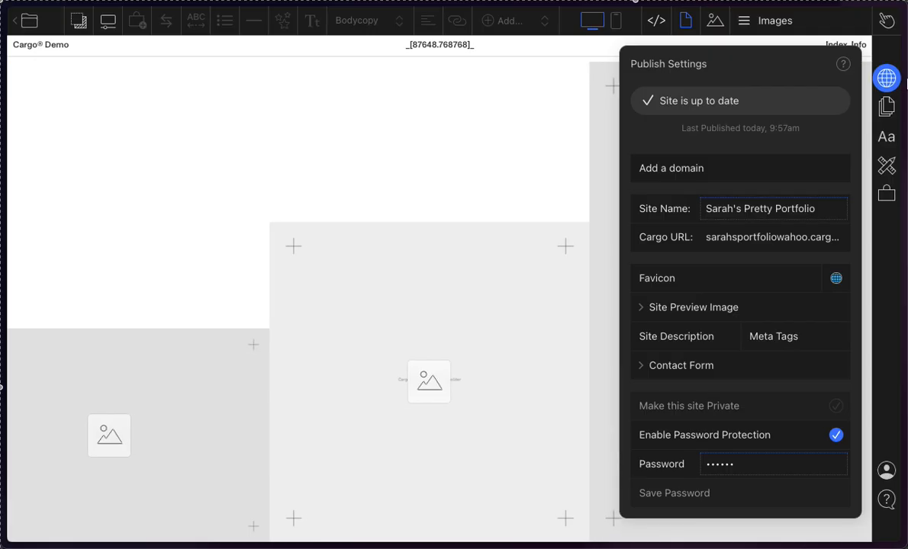
{"action": "left_click", "coordinate": [887, 82]}
{"action": "left_click", "coordinate": [885, 108]}
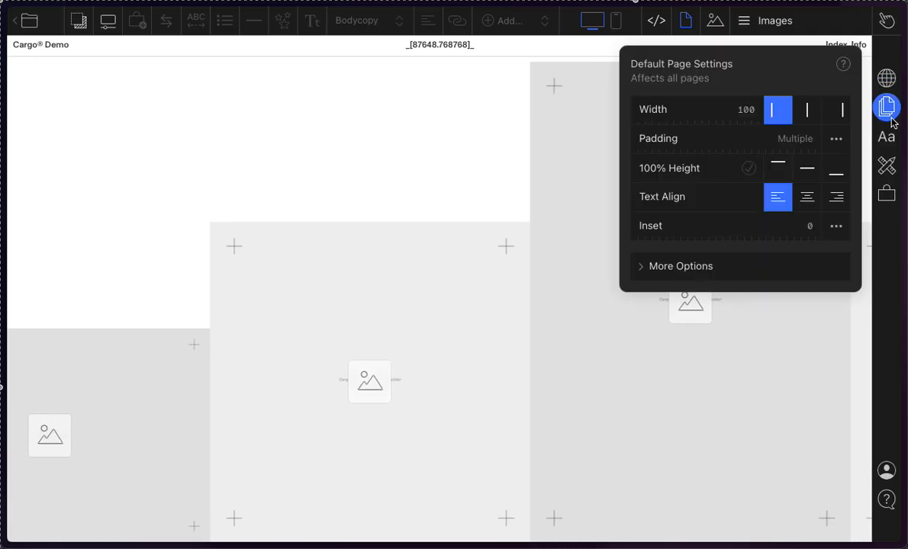
{"action": "left_click", "coordinate": [887, 114]}
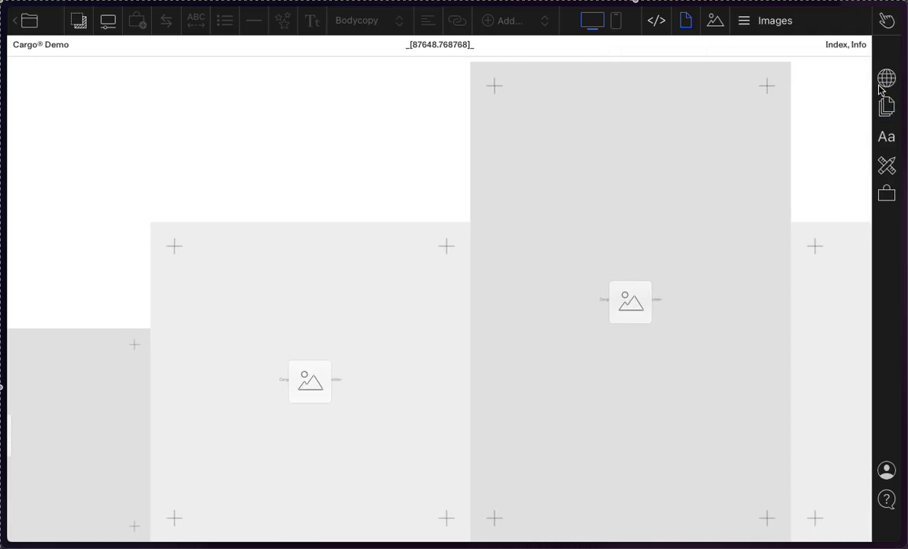
{"action": "left_click", "coordinate": [889, 117]}
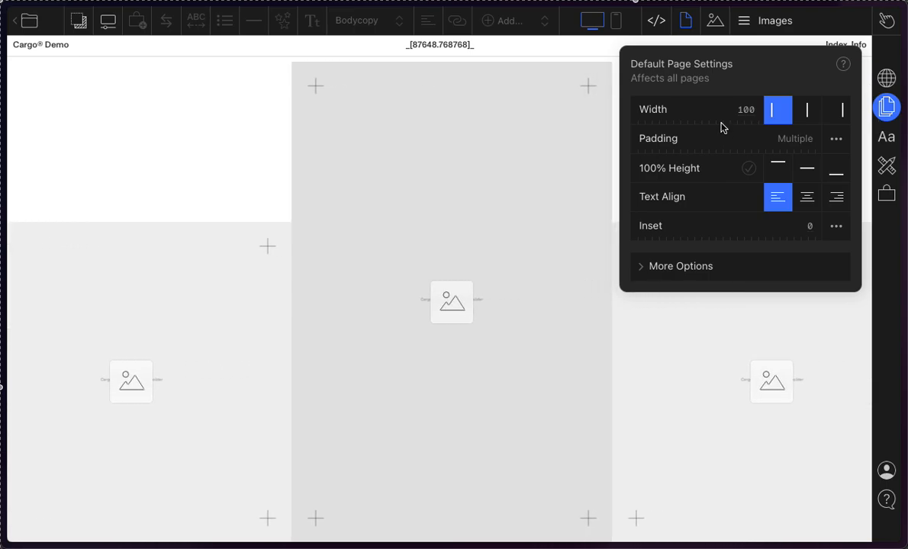
{"action": "left_click", "coordinate": [787, 32]}
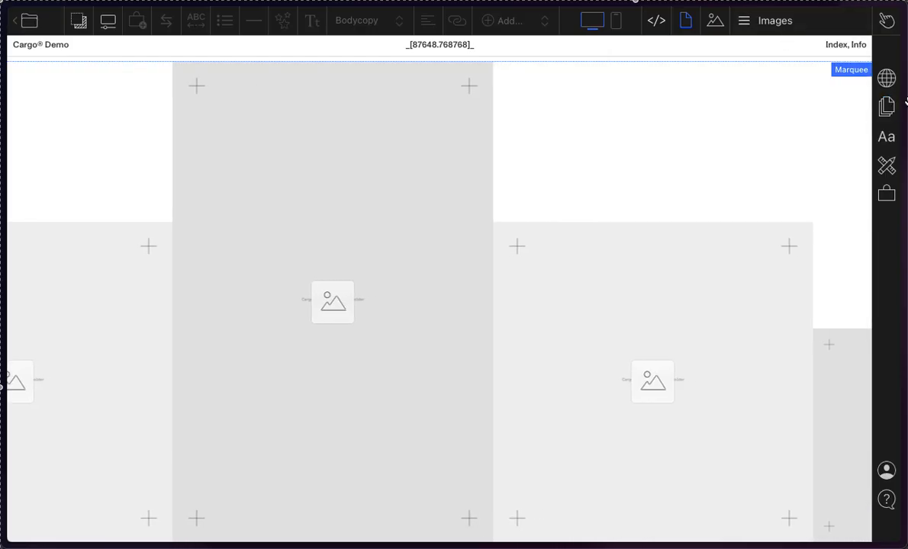
{"action": "left_click", "coordinate": [888, 109]}
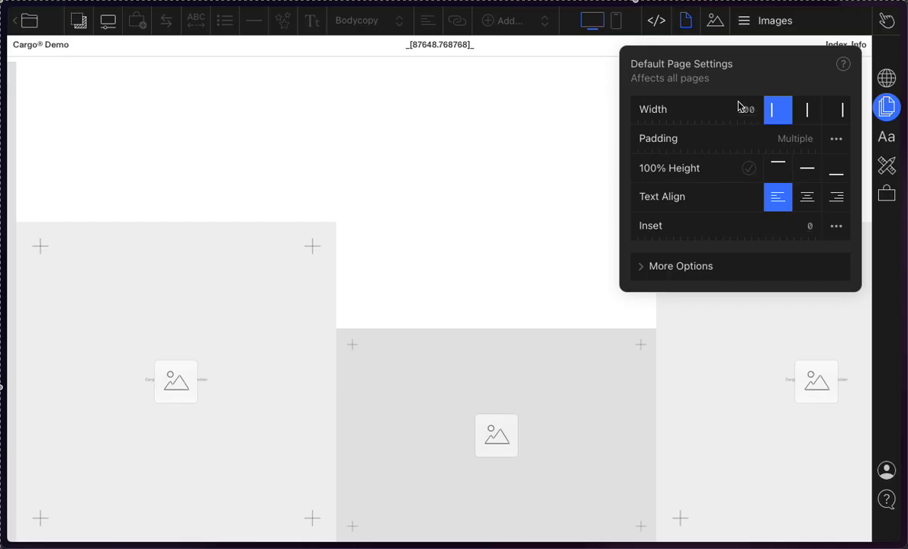
Step: Try narrower default page widths such as 44 and 48 with different alignments, ending at width 100 with right alignment
{"action": "mouse_move", "coordinate": [748, 114]}
{"action": "left_mouse_down"}
{"action": "mouse_move", "coordinate": [685, 114]}
{"action": "mouse_move", "coordinate": [753, 115]}
{"action": "mouse_move", "coordinate": [701, 115]}
{"action": "mouse_move", "coordinate": [742, 116]}
{"action": "left_mouse_up"}
{"action": "left_click_drag", "start_coordinate": [769, 120], "coordinate": [830, 126]}
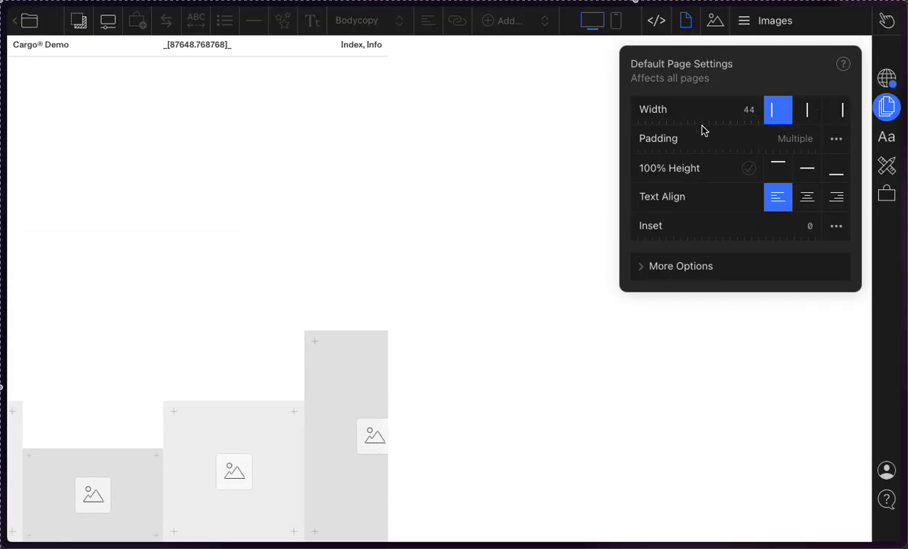
{"action": "left_click_drag", "start_coordinate": [753, 124], "coordinate": [728, 117]}
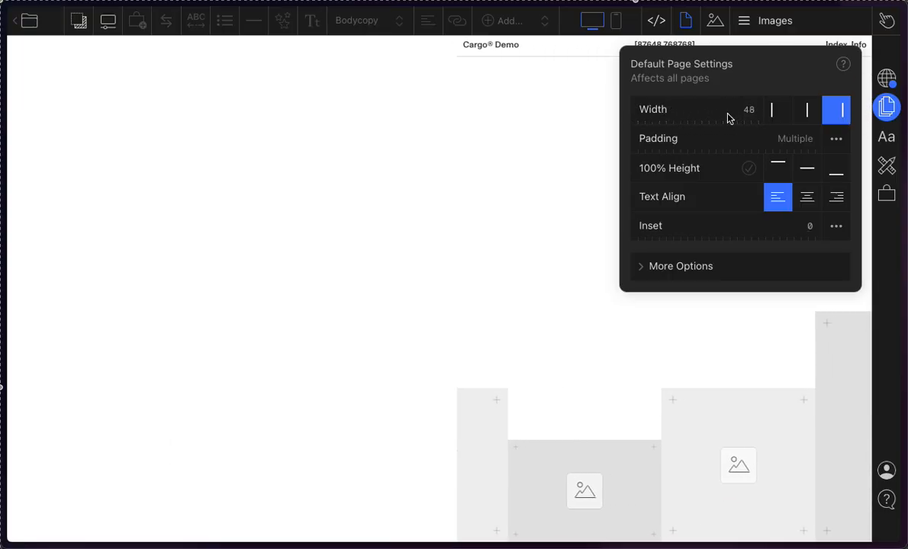
{"action": "left_click", "coordinate": [775, 109]}
{"action": "left_click", "coordinate": [808, 110]}
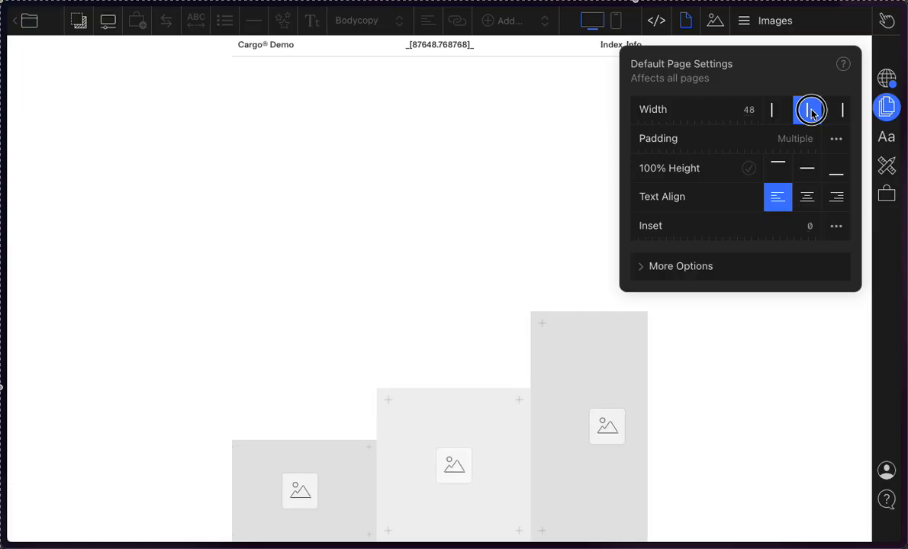
{"action": "left_click", "coordinate": [844, 115]}
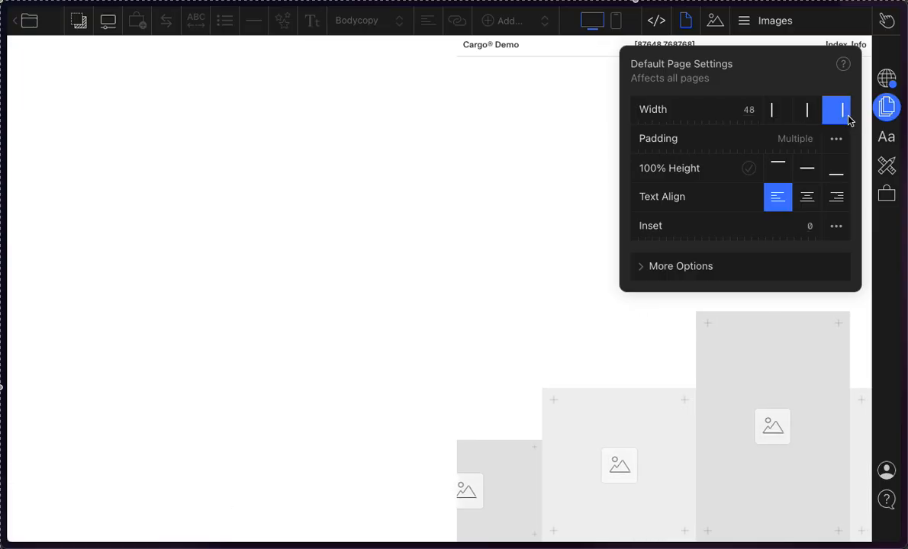
{"action": "left_click_drag", "start_coordinate": [739, 120], "coordinate": [869, 114]}
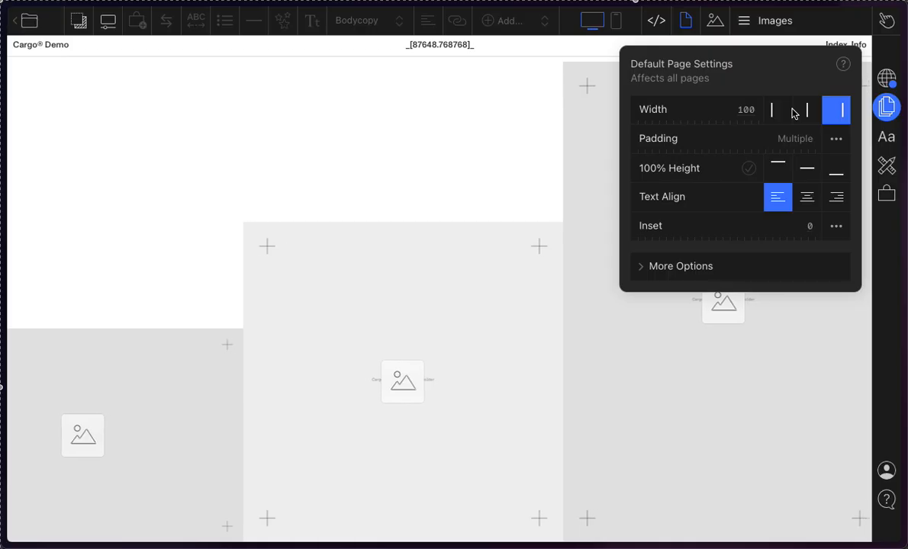
Step: Compare the Local Page Settings for the current page with the Default Page Settings
{"action": "left_click", "coordinate": [686, 22]}
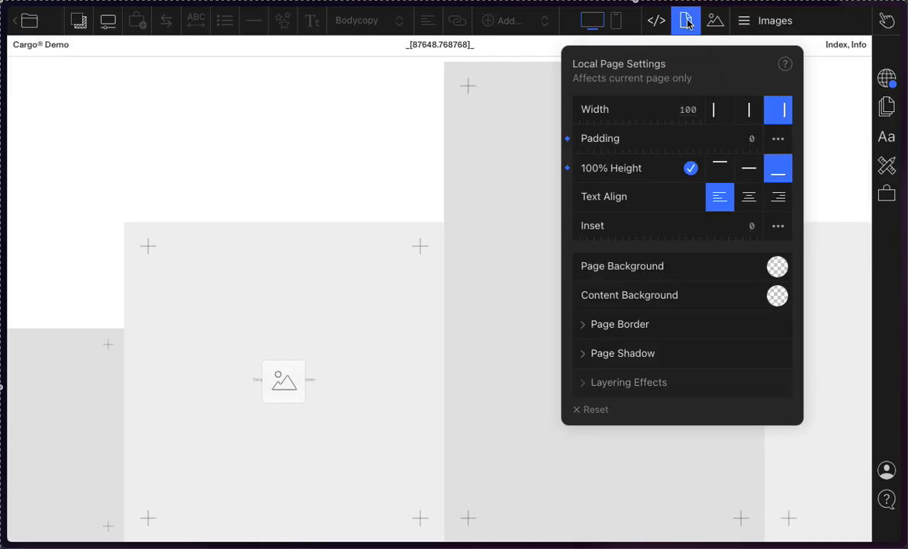
{"action": "left_click", "coordinate": [886, 107]}
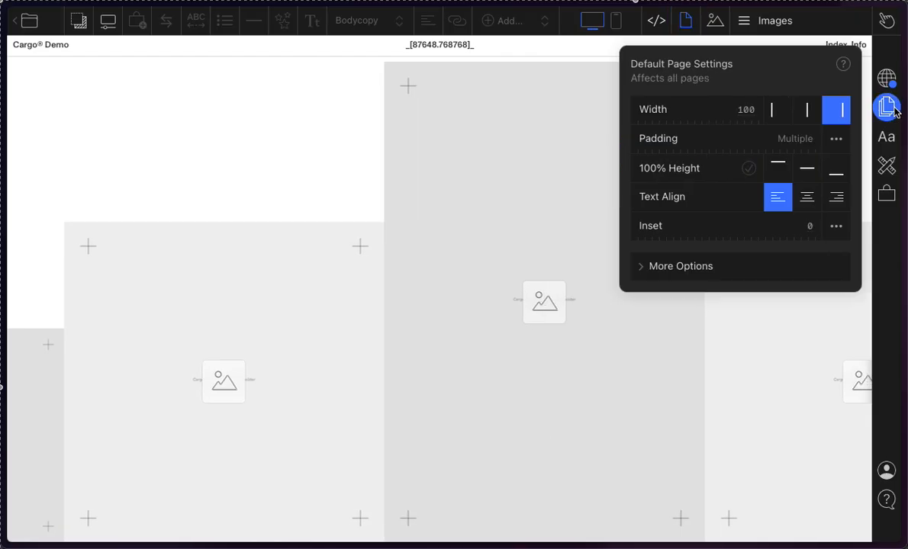
{"action": "left_click", "coordinate": [689, 16]}
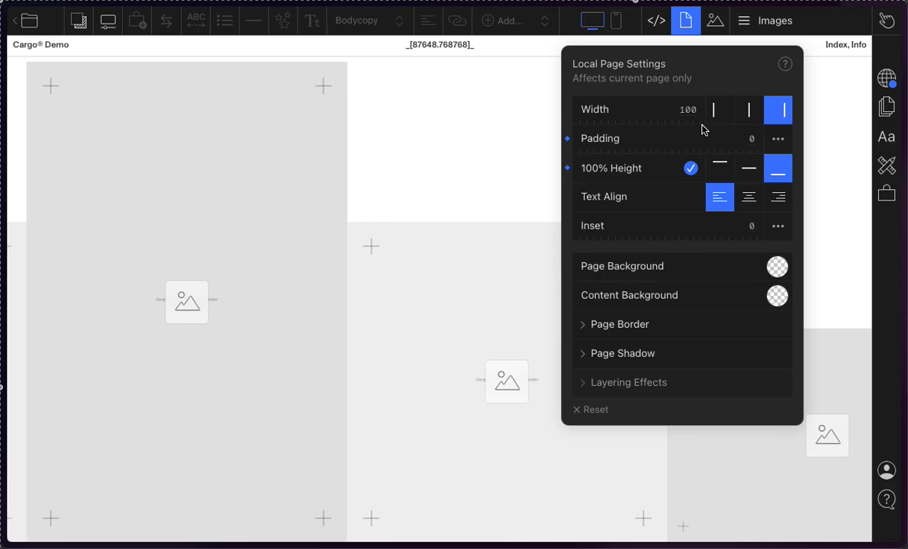
Step: Try left and right alignment and local page widths of 72, 70, 88 and 61, and reset the local width to its default
{"action": "left_click", "coordinate": [723, 114]}
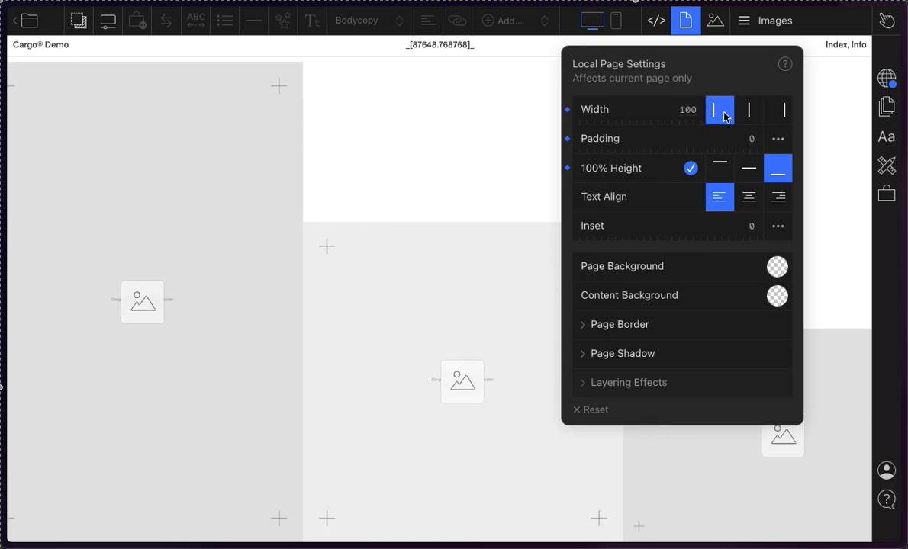
{"action": "left_click", "coordinate": [776, 121]}
{"action": "left_click_drag", "start_coordinate": [692, 109], "coordinate": [759, 132]}
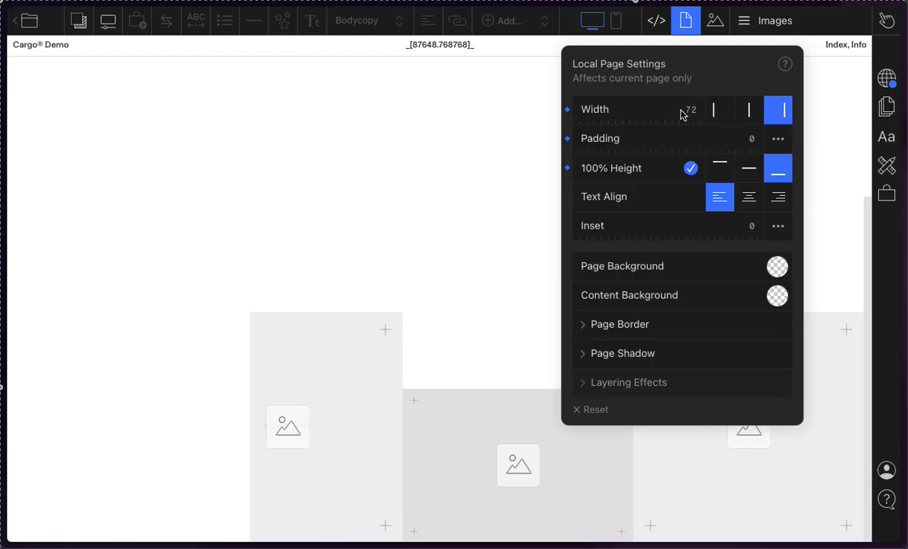
{"action": "left_click_drag", "start_coordinate": [683, 114], "coordinate": [733, 120]}
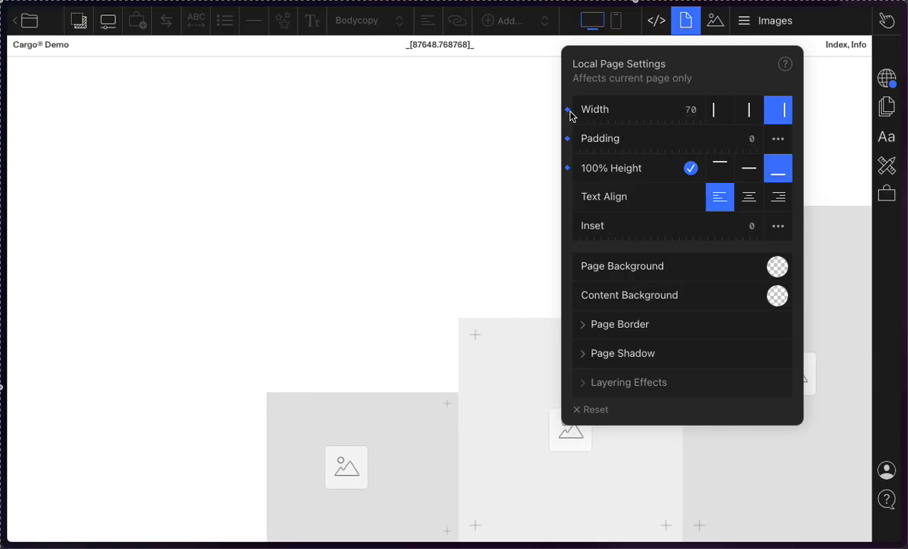
{"action": "mouse_move", "coordinate": [699, 127]}
{"action": "left_mouse_down"}
{"action": "mouse_move", "coordinate": [660, 109]}
{"action": "mouse_move", "coordinate": [690, 120]}
{"action": "left_mouse_up"}
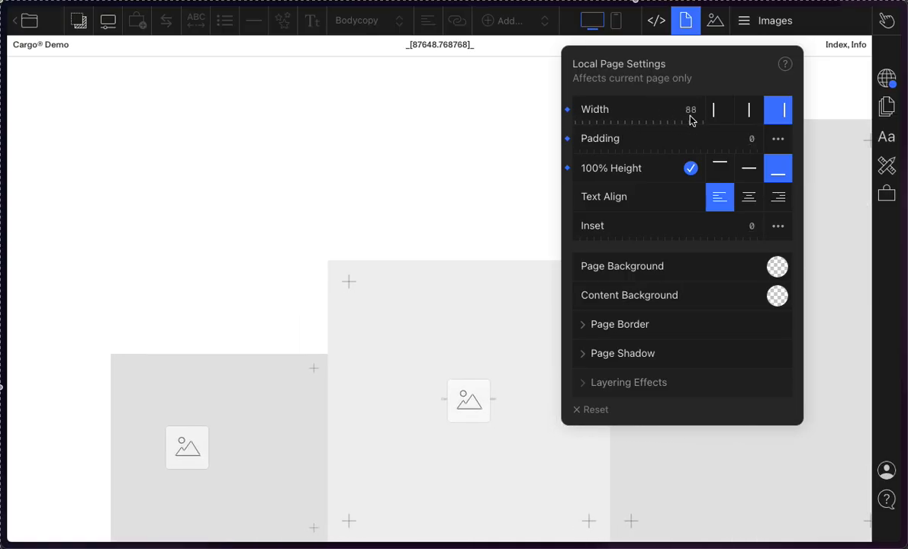
{"action": "left_click", "coordinate": [568, 114]}
{"action": "left_click_drag", "start_coordinate": [685, 115], "coordinate": [655, 109]}
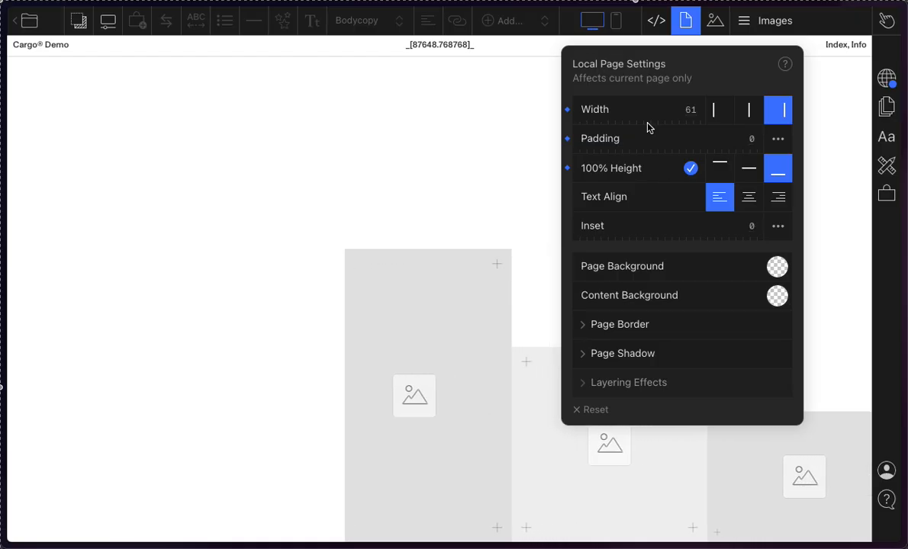
{"action": "left_click", "coordinate": [567, 111]}
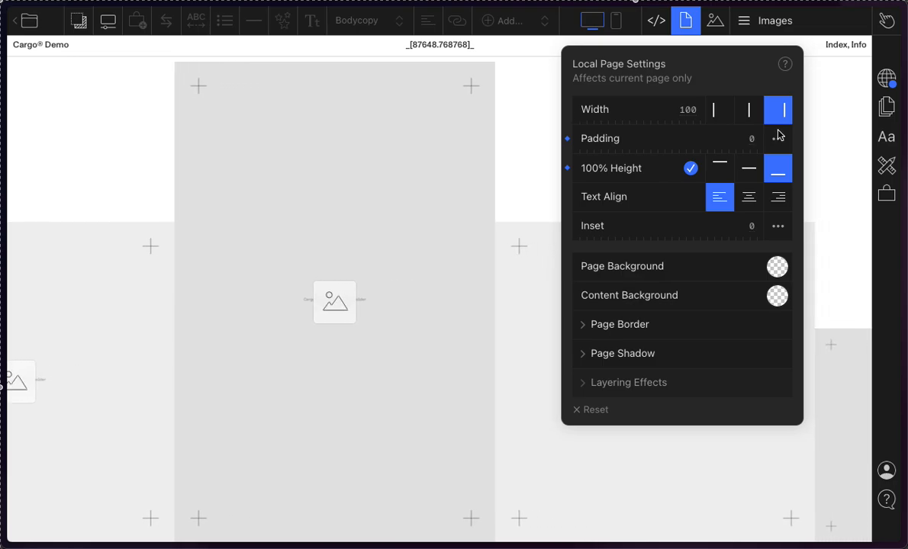
Step: Try centre and left alignment with local width 71, reset the override, and narrow the page before returning its width to 100
{"action": "left_click", "coordinate": [749, 110]}
{"action": "mouse_move", "coordinate": [691, 115]}
{"action": "left_mouse_down"}
{"action": "mouse_move", "coordinate": [638, 116]}
{"action": "mouse_move", "coordinate": [709, 121]}
{"action": "mouse_move", "coordinate": [685, 121]}
{"action": "left_mouse_up"}
{"action": "left_click", "coordinate": [720, 116]}
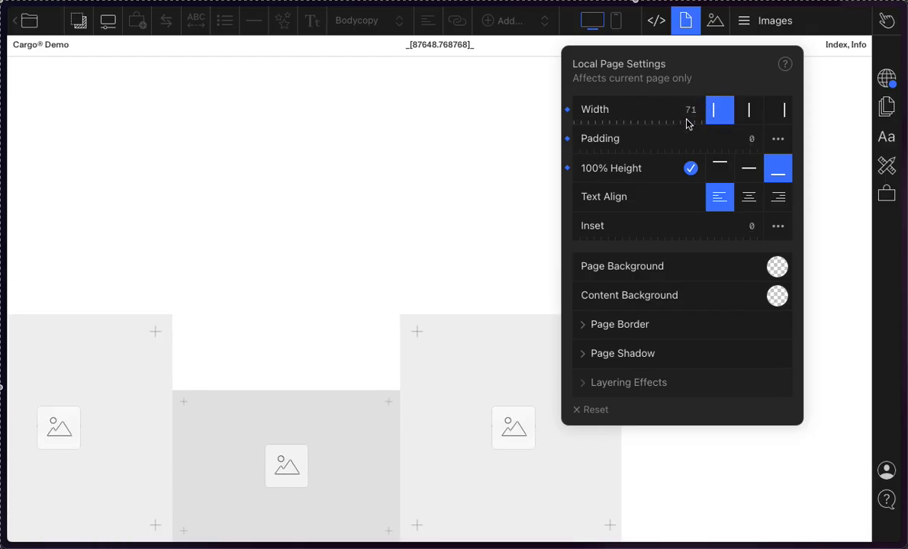
{"action": "left_click", "coordinate": [568, 113]}
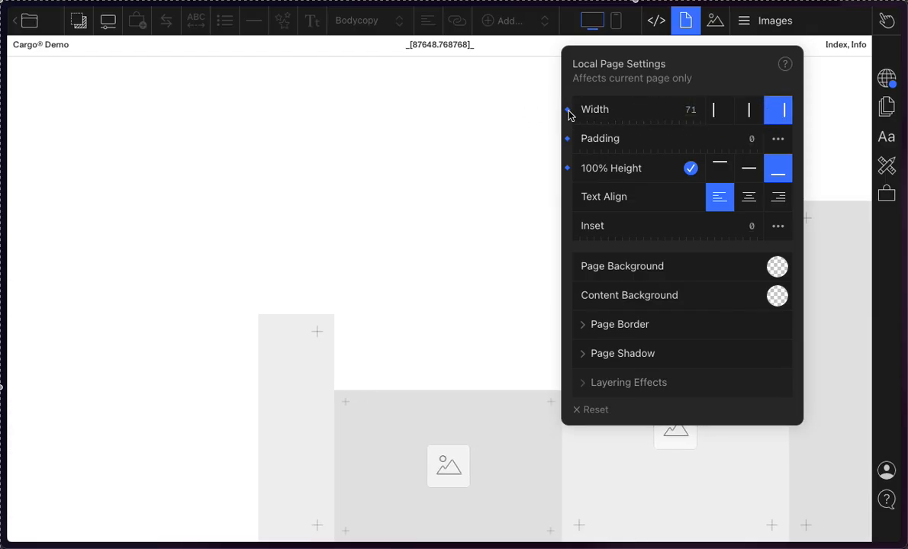
{"action": "left_click", "coordinate": [568, 113]}
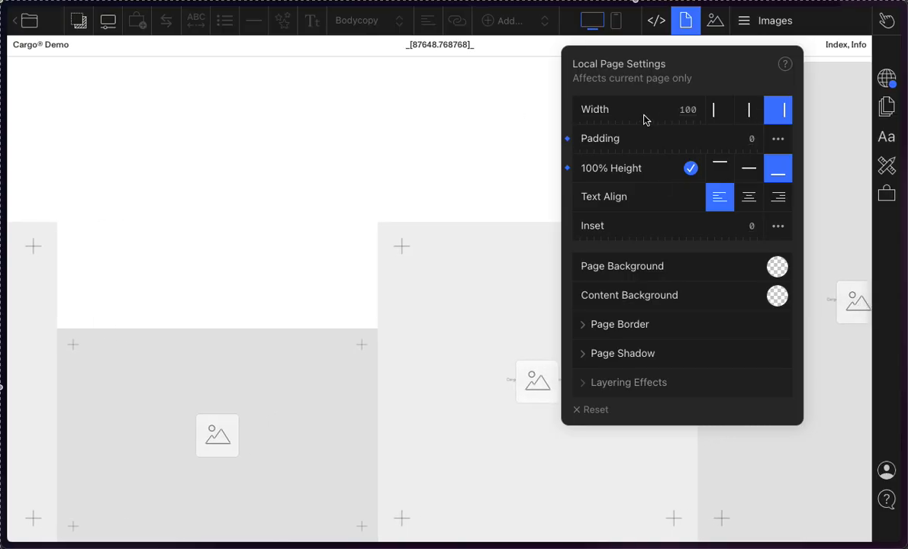
{"action": "mouse_move", "coordinate": [644, 120]}
{"action": "left_mouse_down"}
{"action": "mouse_move", "coordinate": [625, 122]}
{"action": "mouse_move", "coordinate": [679, 119]}
{"action": "mouse_move", "coordinate": [660, 119]}
{"action": "left_mouse_up"}
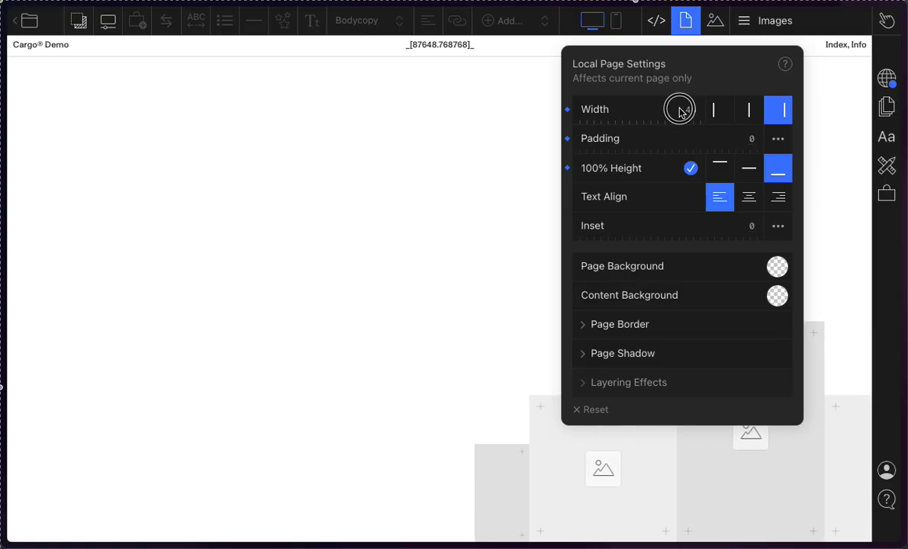
{"action": "left_click_drag", "start_coordinate": [679, 112], "coordinate": [762, 115]}
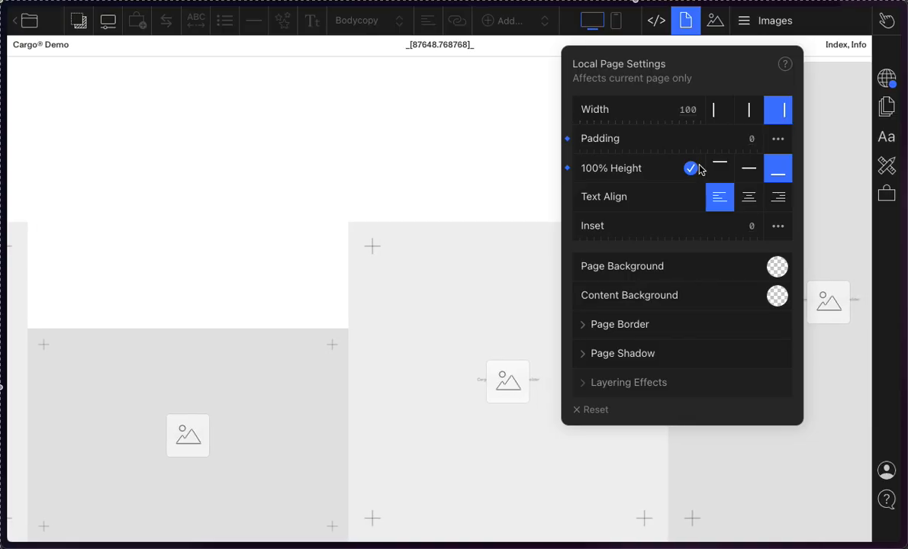
Step: Try uniform local padding values of 4.8, 10.7, 10.8 and 1.9 on the current page
{"action": "left_click_drag", "start_coordinate": [755, 142], "coordinate": [815, 156]}
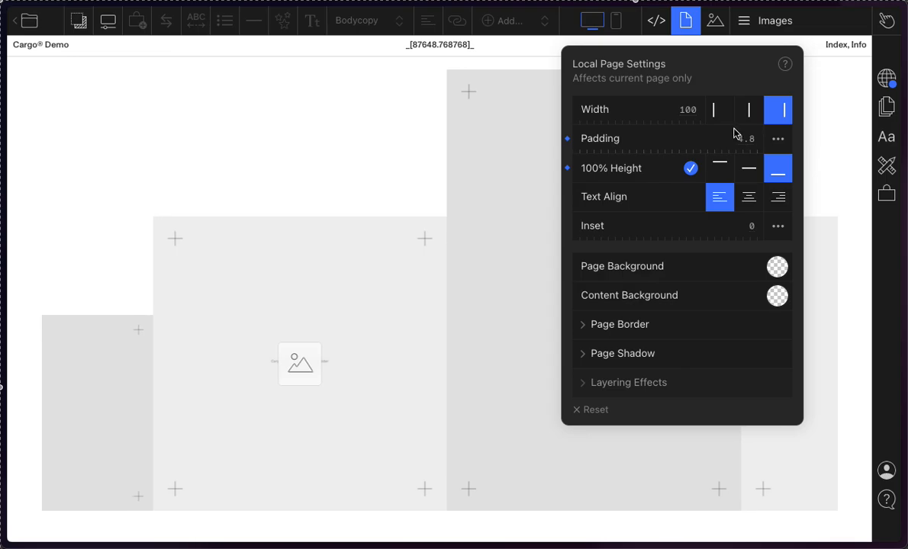
{"action": "left_click_drag", "start_coordinate": [734, 135], "coordinate": [837, 158]}
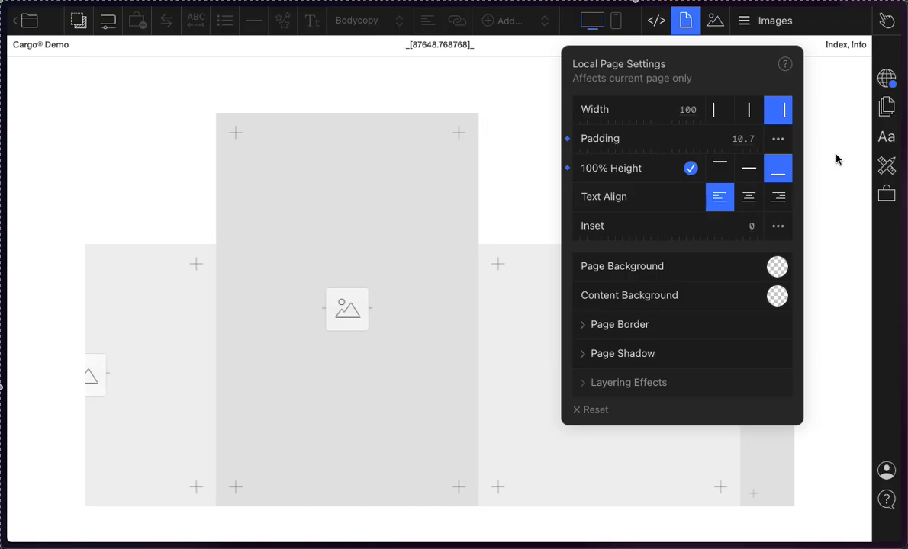
{"action": "left_click_drag", "start_coordinate": [710, 142], "coordinate": [748, 149]}
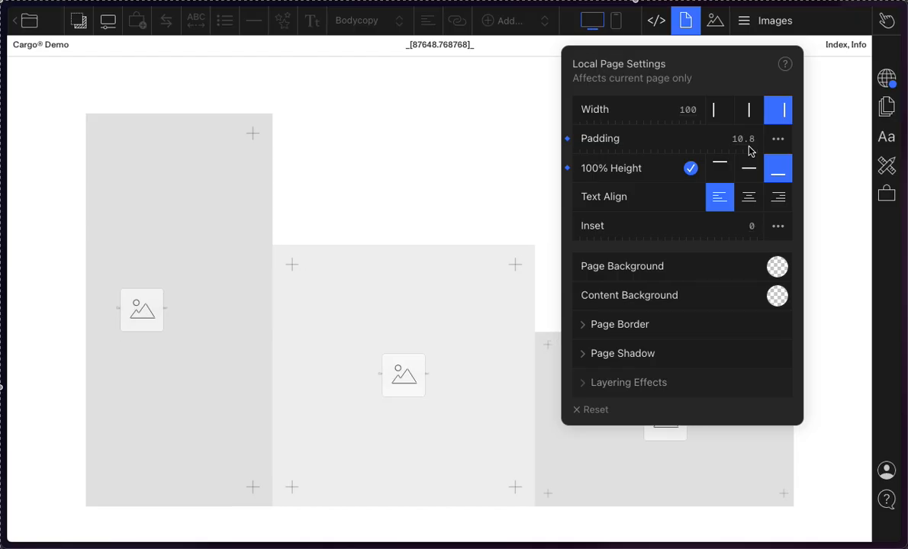
{"action": "left_click_drag", "start_coordinate": [751, 150], "coordinate": [641, 135]}
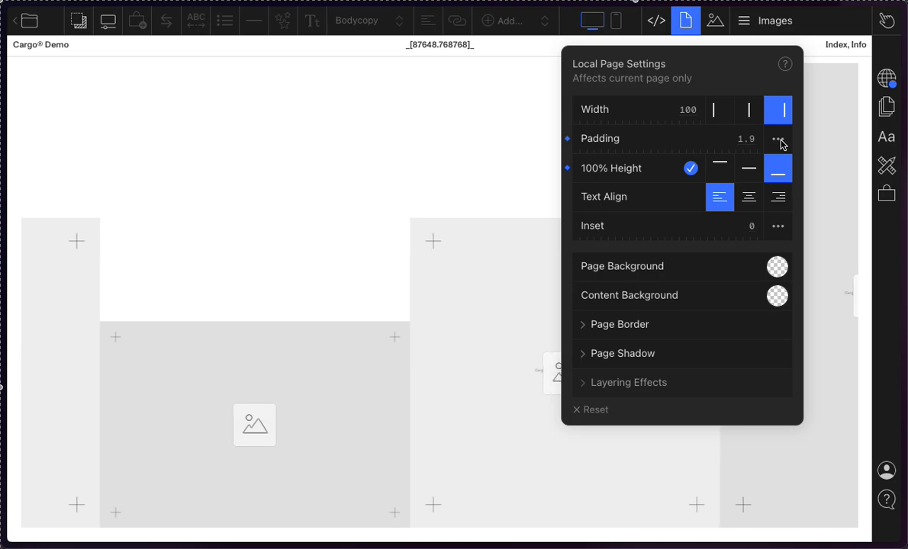
Step: Try individual local padding values: bottom 20 and 2.3, right 0, and top 20 and 13.8
{"action": "left_click", "coordinate": [778, 141]}
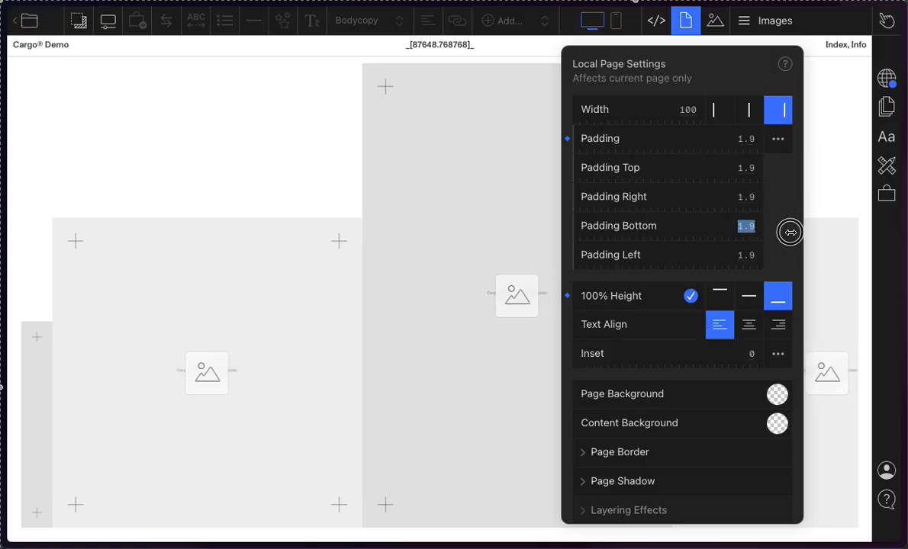
{"action": "left_click_drag", "start_coordinate": [719, 223], "coordinate": [788, 229]}
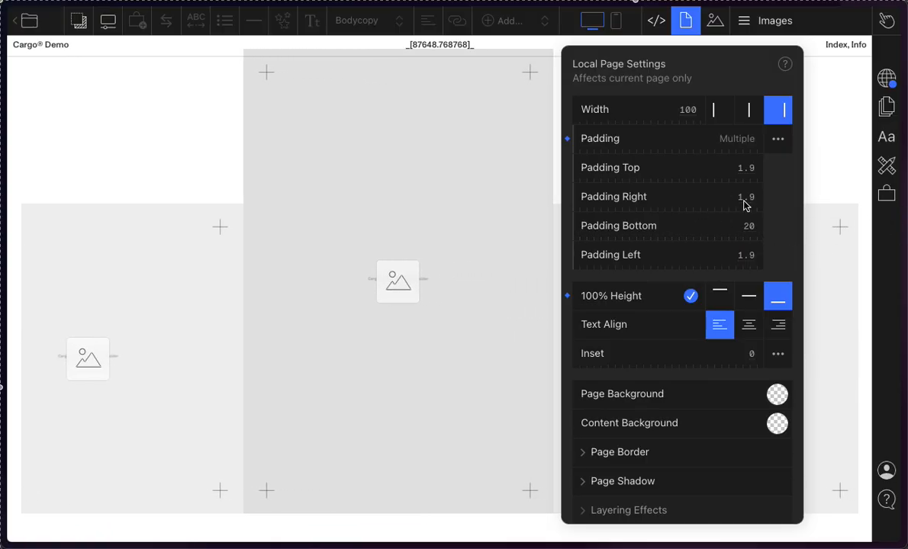
{"action": "left_click_drag", "start_coordinate": [734, 204], "coordinate": [674, 188]}
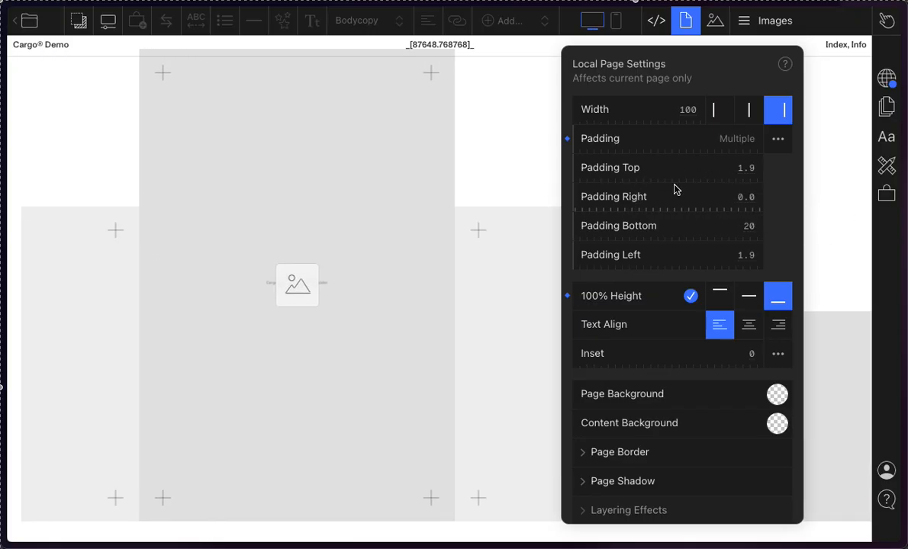
{"action": "left_click", "coordinate": [751, 229]}
{"action": "left_click_drag", "start_coordinate": [643, 223], "coordinate": [646, 223]}
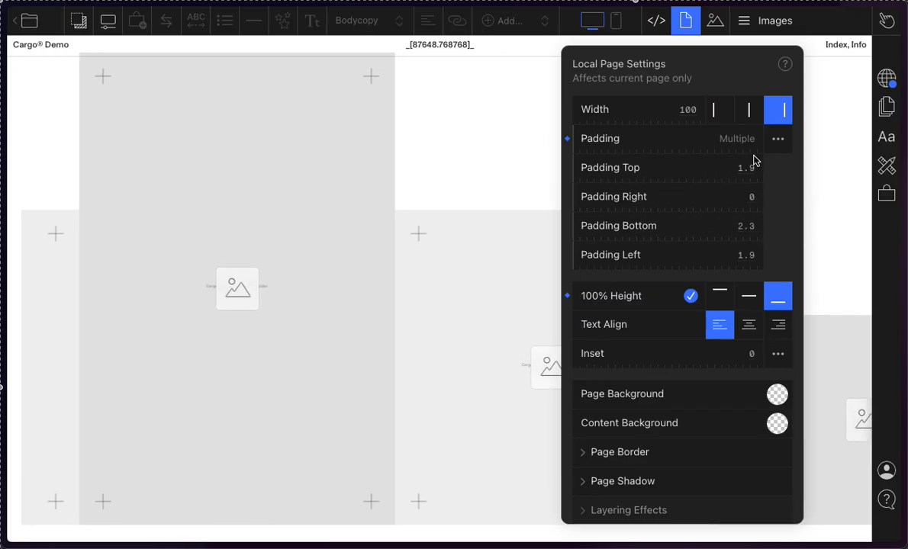
{"action": "left_click_drag", "start_coordinate": [747, 159], "coordinate": [891, 209]}
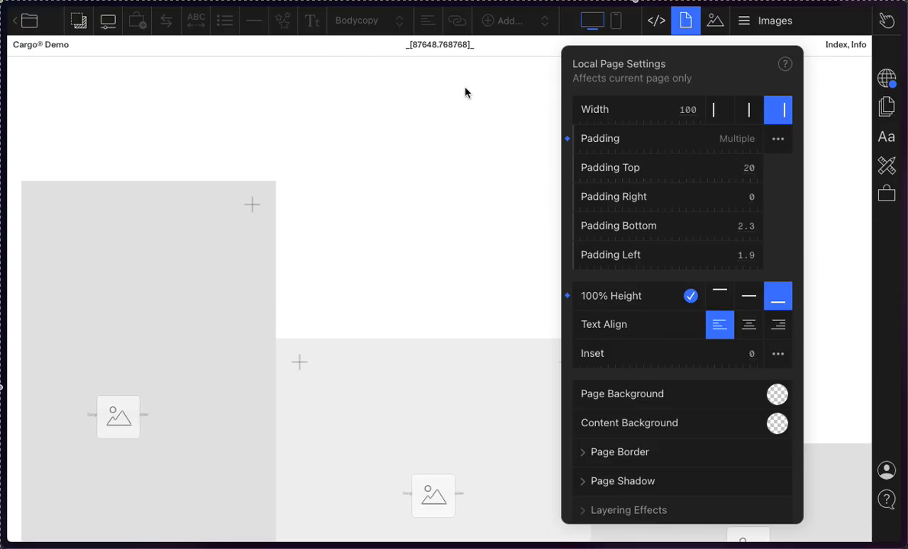
{"action": "left_click_drag", "start_coordinate": [744, 166], "coordinate": [703, 176]}
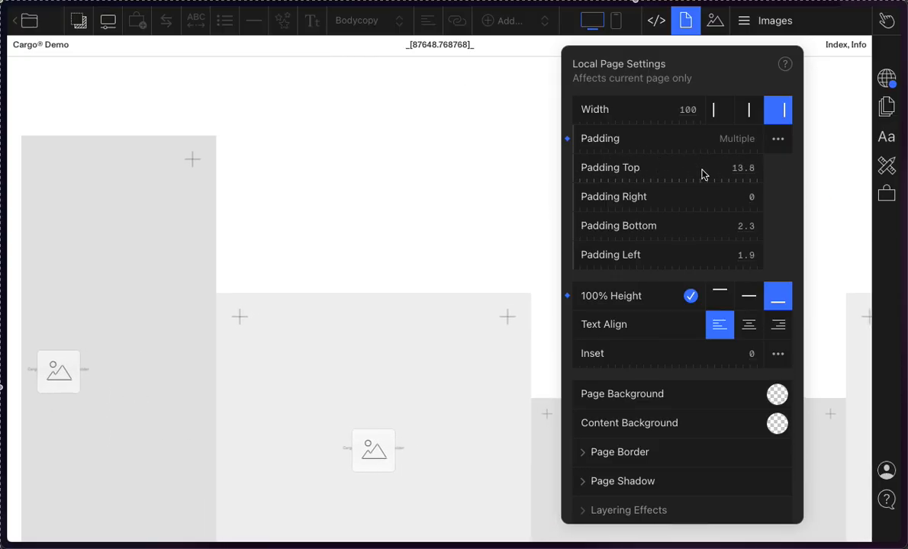
Step: Reset the local padding to its default, dismiss the Dictionary window and collapse the individual padding values
{"action": "left_click", "coordinate": [567, 139]}
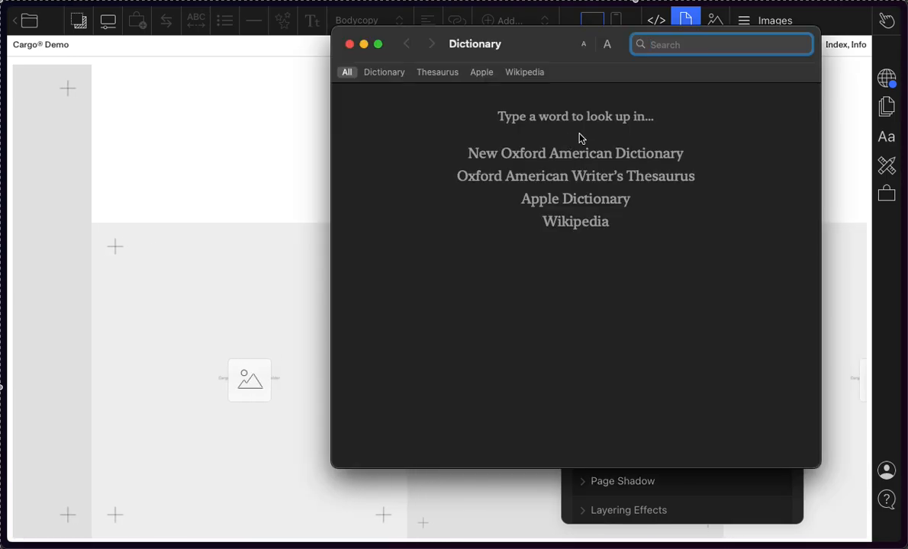
{"action": "left_click", "coordinate": [473, 13]}
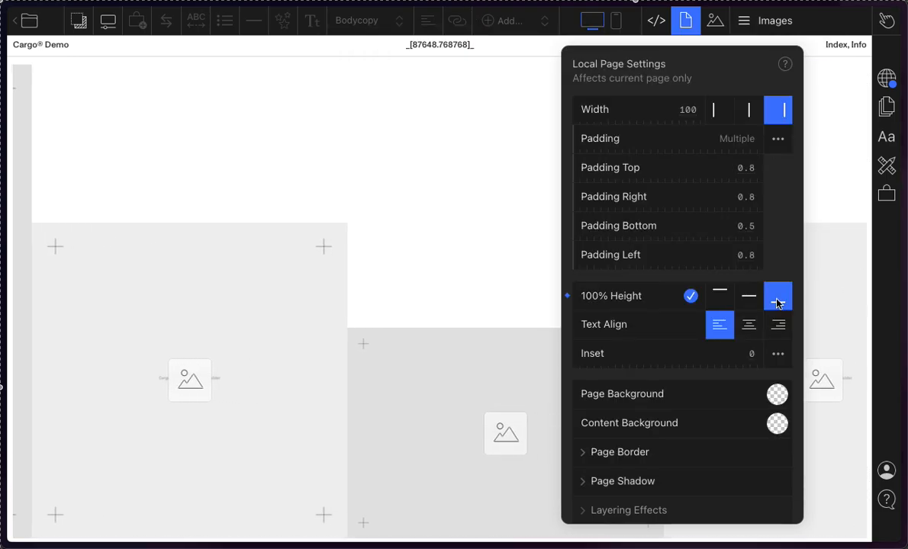
{"action": "left_click", "coordinate": [609, 101]}
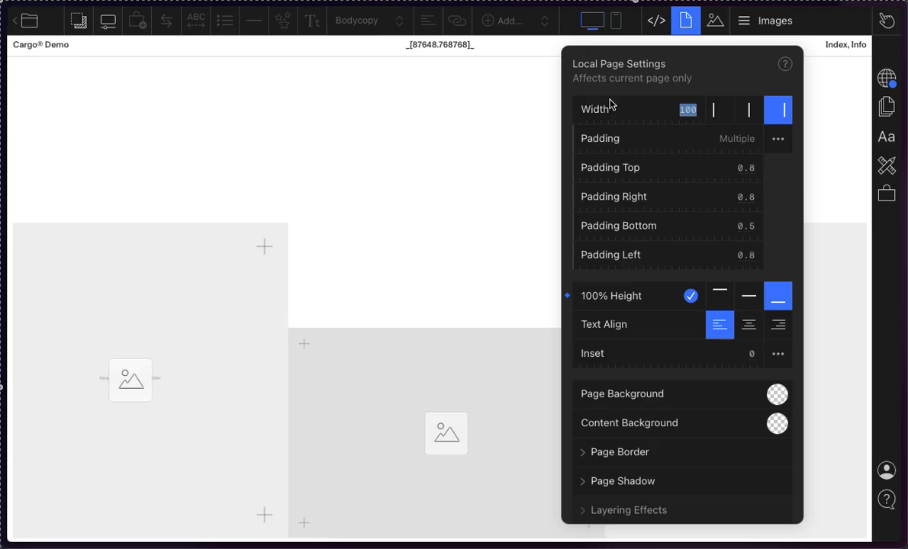
{"action": "left_click", "coordinate": [779, 139]}
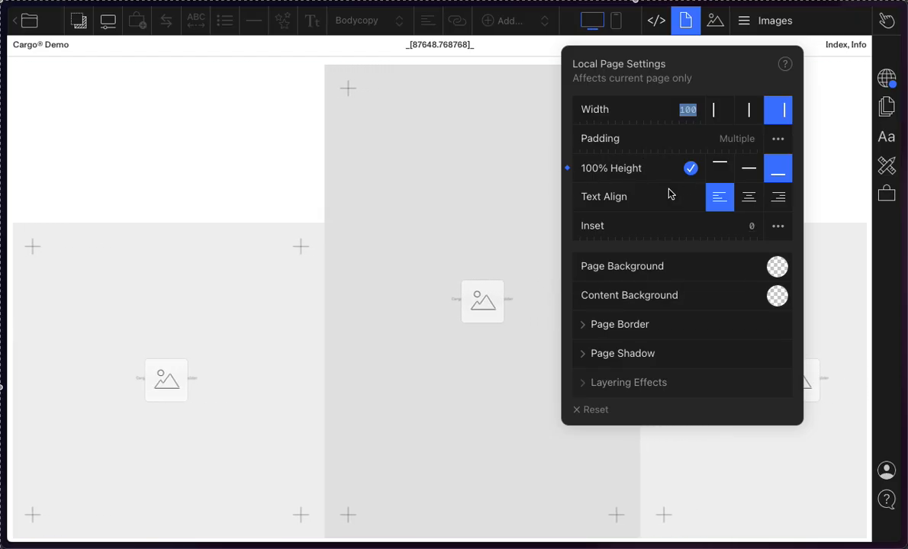
Step: Toggle the page's 100% Height option off and on several times, ending with it off
{"action": "left_click", "coordinate": [691, 169]}
{"action": "left_click", "coordinate": [692, 169]}
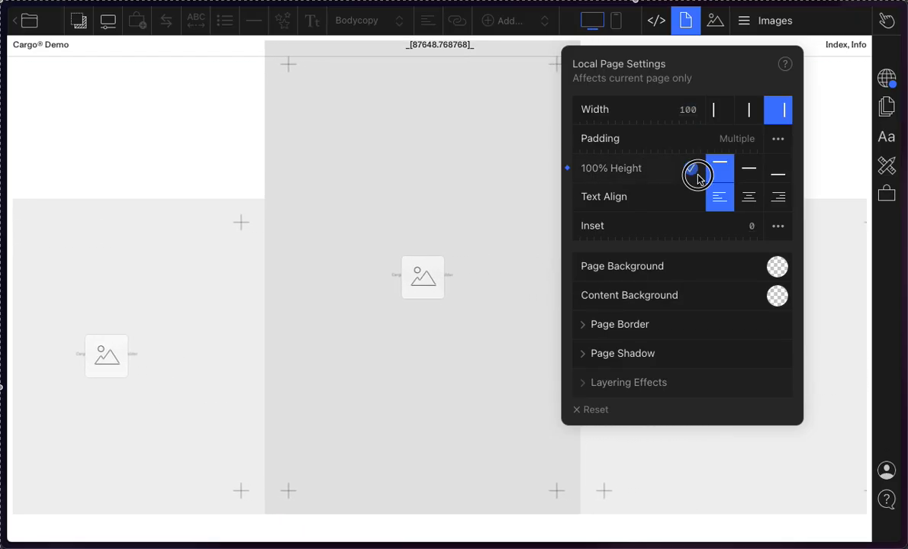
{"action": "left_click", "coordinate": [691, 169]}
{"action": "left_click", "coordinate": [691, 169]}
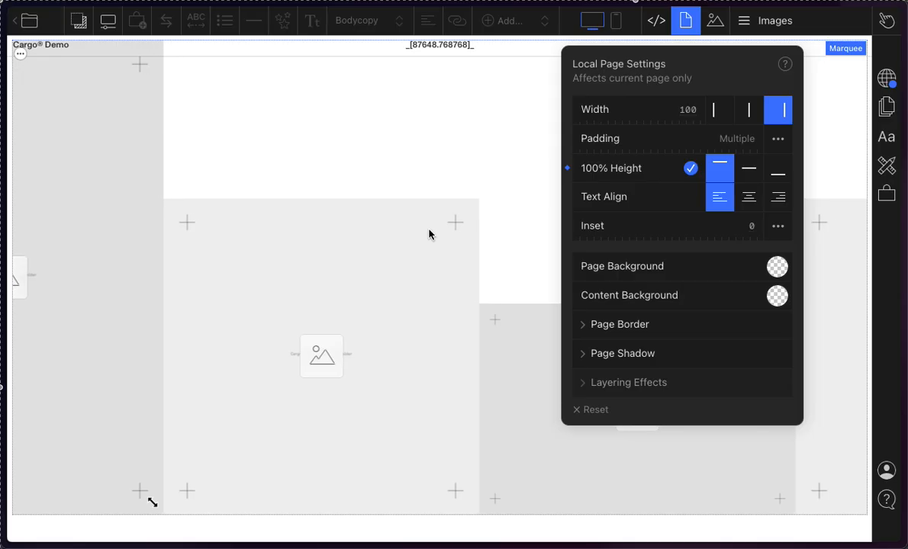
{"action": "left_click", "coordinate": [690, 168]}
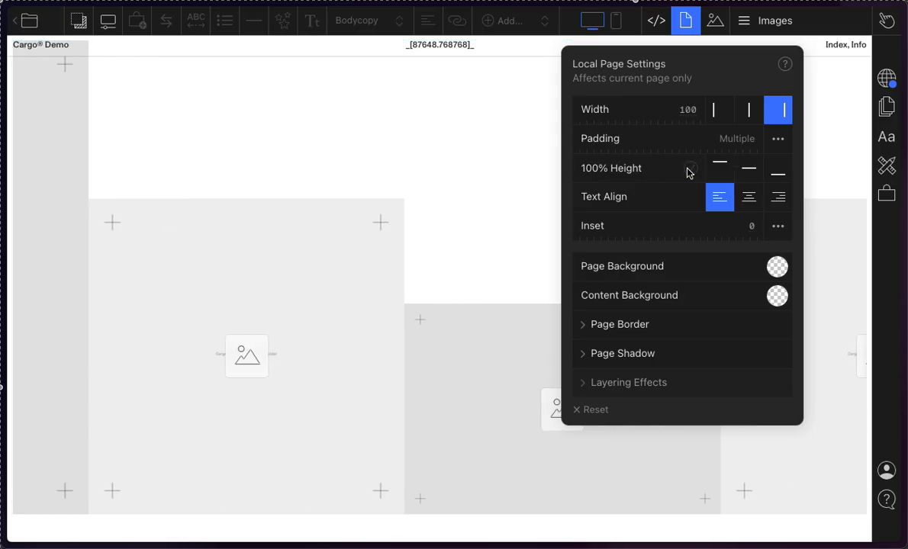
Step: Select the marquee on the page, return to the Local Page Settings and toggle 100% Height, ending with it on
{"action": "left_click", "coordinate": [286, 320]}
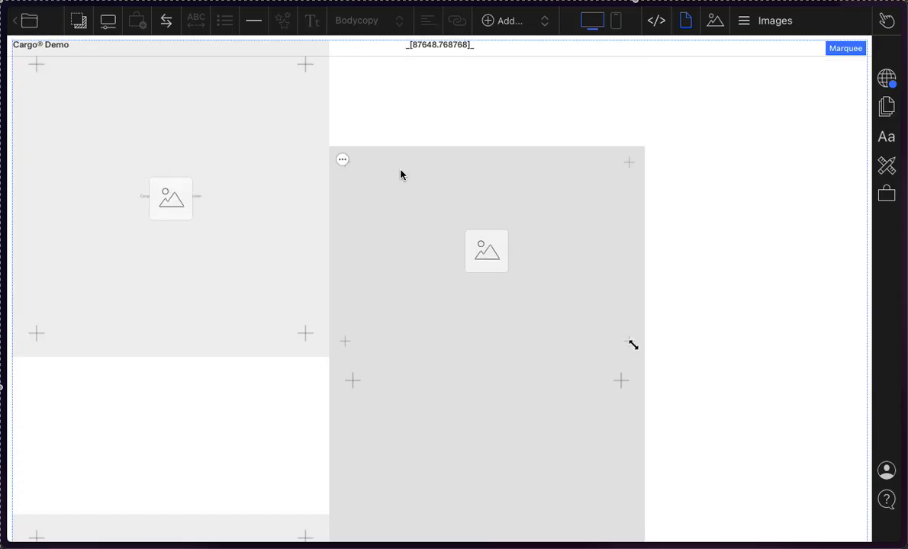
{"action": "left_click", "coordinate": [684, 22]}
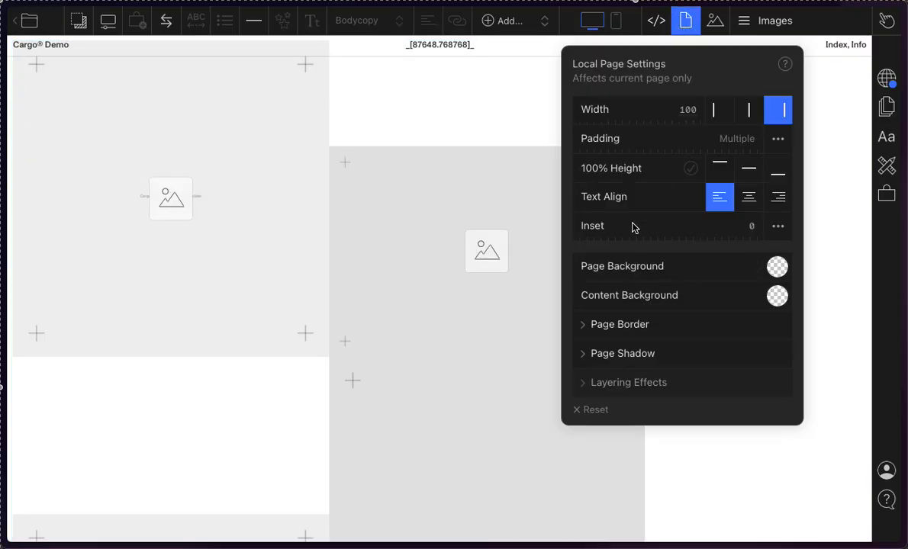
{"action": "left_click", "coordinate": [700, 177]}
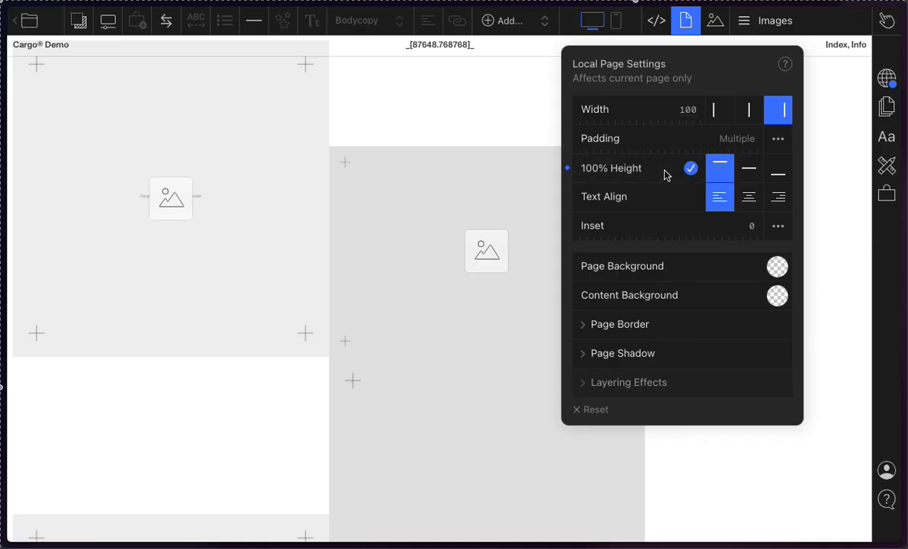
{"action": "left_click", "coordinate": [690, 173]}
{"action": "left_click", "coordinate": [691, 173]}
{"action": "left_click", "coordinate": [694, 176]}
{"action": "left_click", "coordinate": [694, 176]}
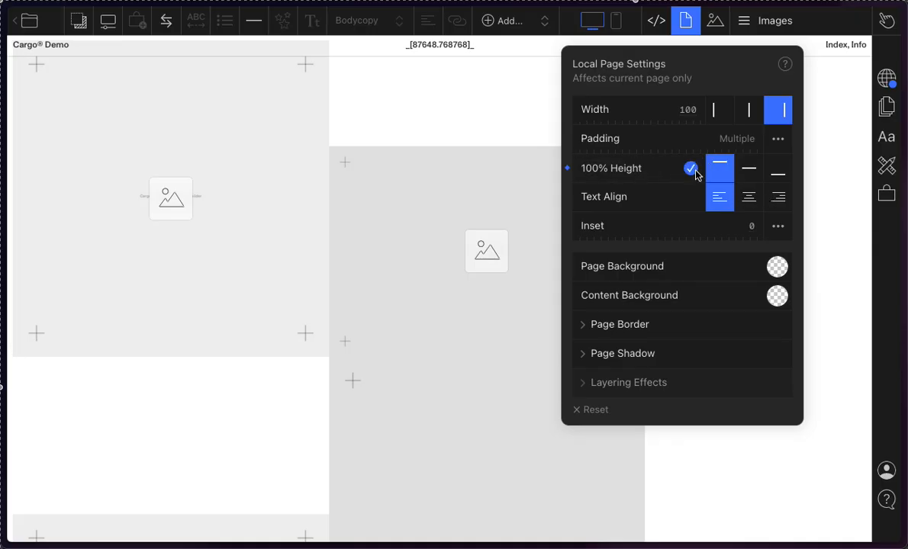
Step: Compare the middle, bottom and top vertical alignments for the full-height page, ending with bottom alignment
{"action": "left_click", "coordinate": [748, 179]}
{"action": "left_click", "coordinate": [784, 180]}
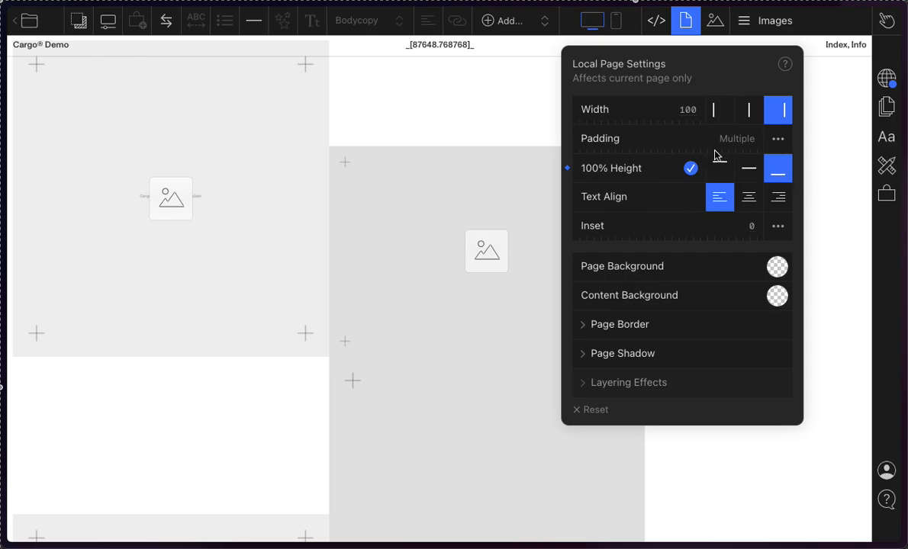
{"action": "left_click", "coordinate": [719, 168]}
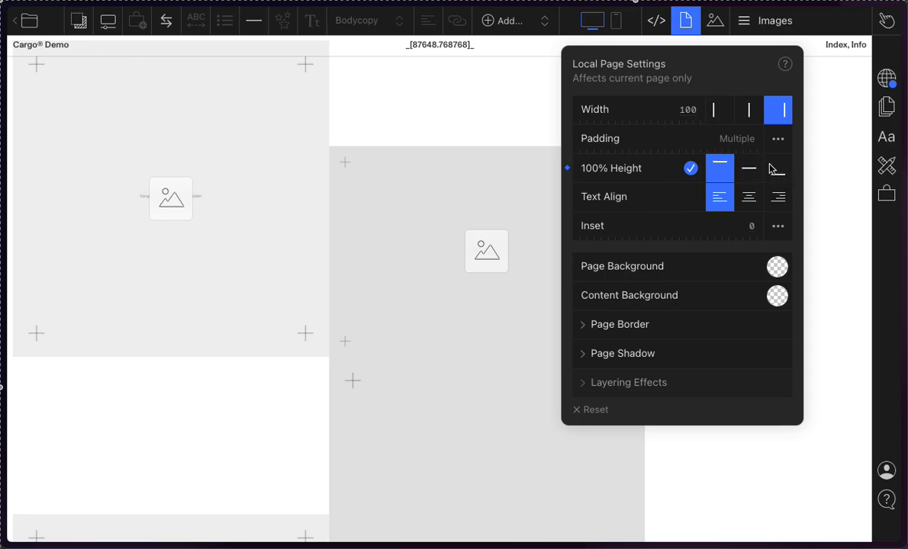
{"action": "left_click", "coordinate": [750, 175]}
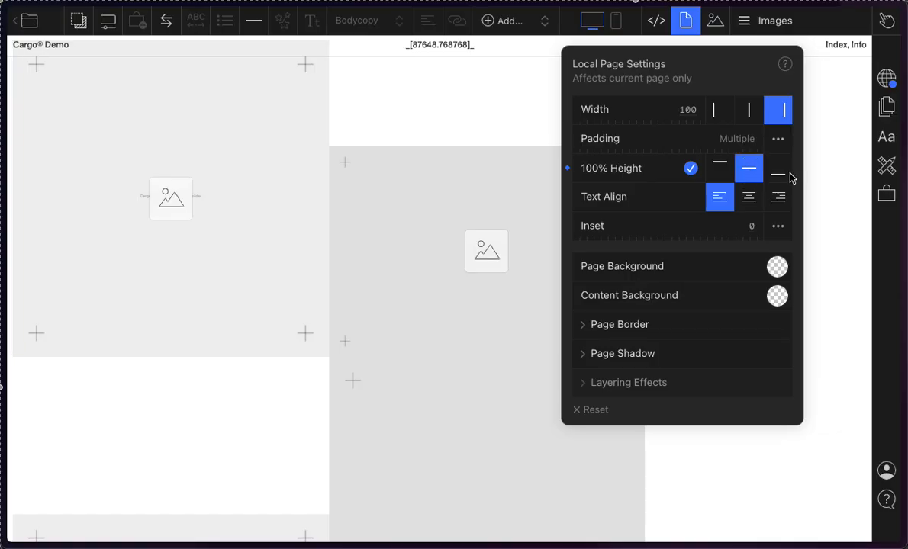
{"action": "left_click", "coordinate": [781, 178]}
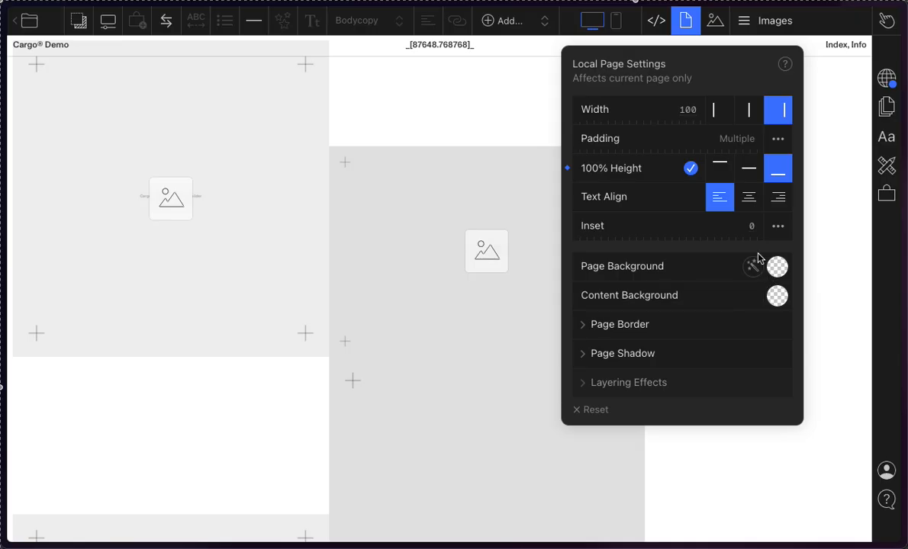
Step: Set the page inset to 14.9 and try #ff0000 and #ff6000 as the page background colour
{"action": "left_click", "coordinate": [718, 231]}
{"action": "left_click_drag", "start_coordinate": [717, 230], "coordinate": [528, 159]}
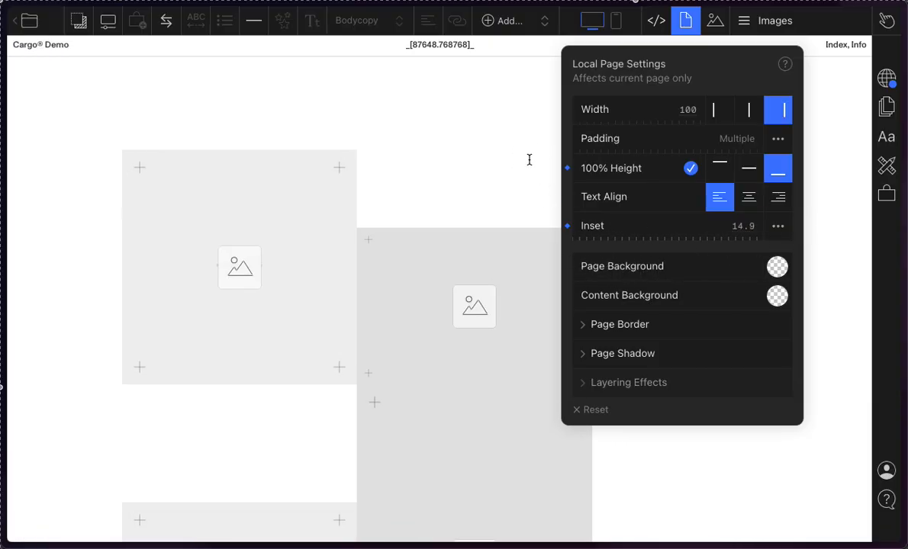
{"action": "left_click", "coordinate": [779, 266]}
{"action": "left_click_drag", "start_coordinate": [767, 354], "coordinate": [839, 260]}
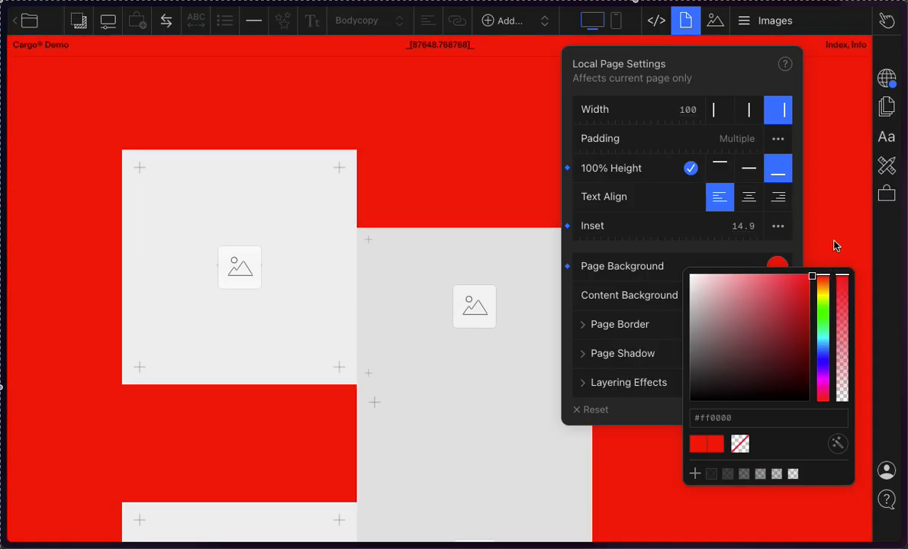
{"action": "left_click_drag", "start_coordinate": [823, 328], "coordinate": [807, 284]}
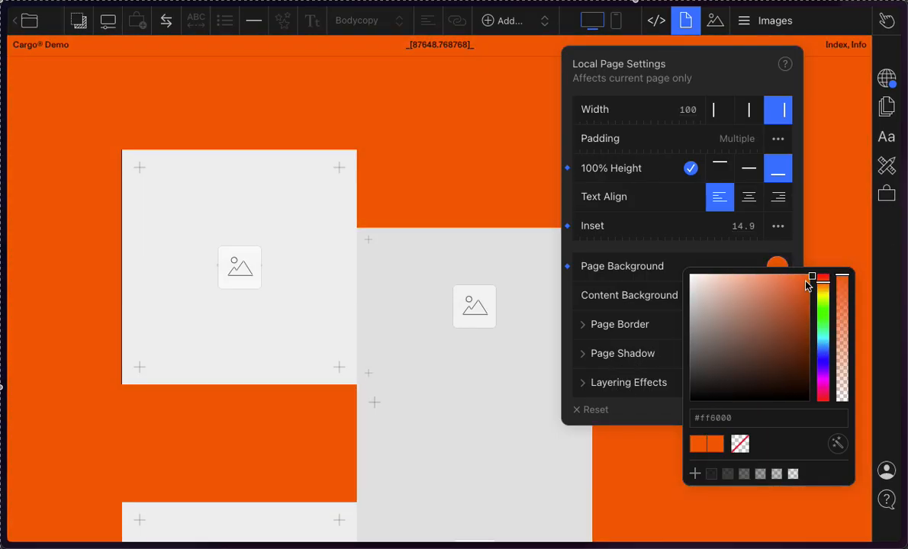
{"action": "left_click", "coordinate": [616, 219]}
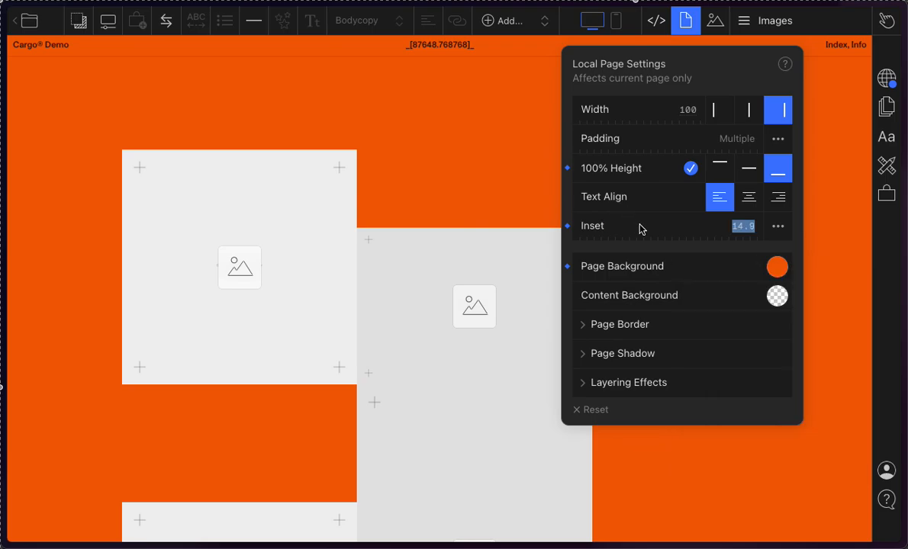
Step: Try an automatically generated page background colour, ending with the orange #ff9d00
{"action": "left_click", "coordinate": [775, 269]}
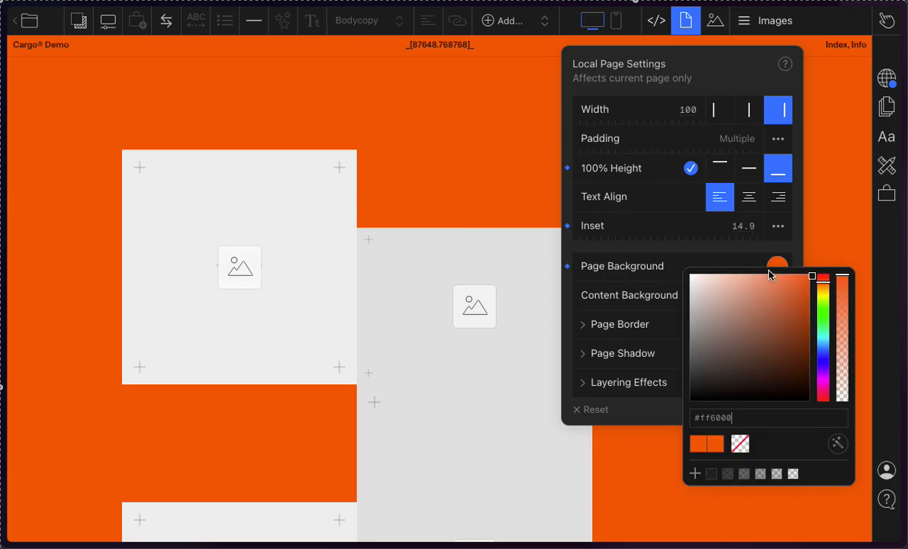
{"action": "left_click", "coordinate": [749, 265]}
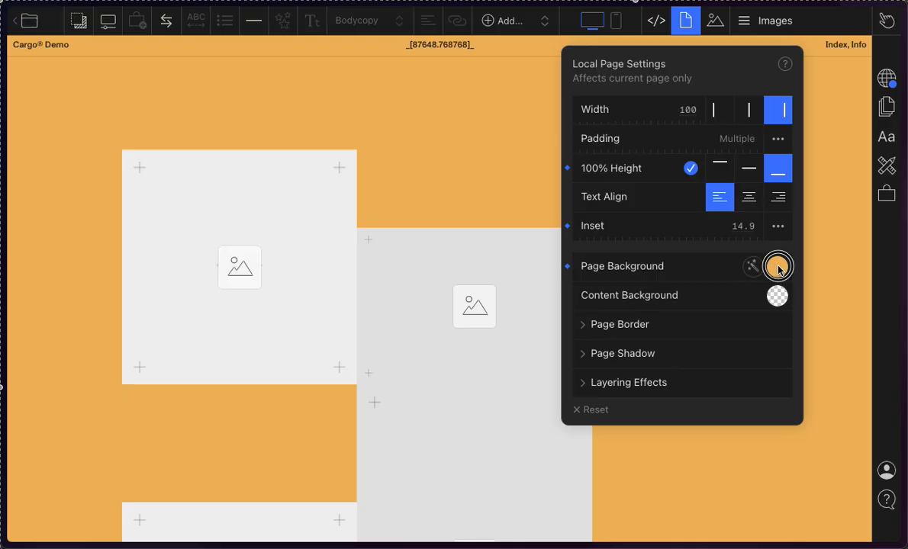
{"action": "left_click", "coordinate": [778, 269]}
{"action": "left_click_drag", "start_coordinate": [802, 328], "coordinate": [832, 267]}
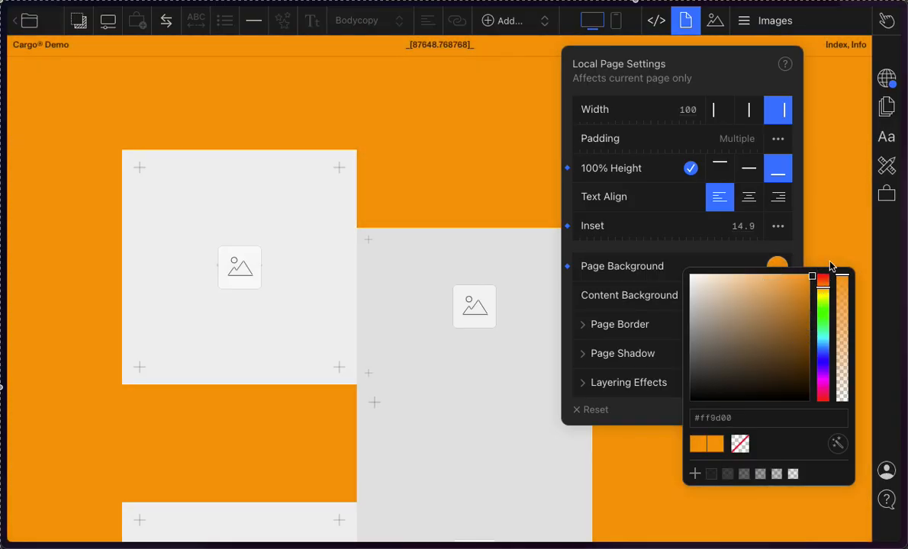
{"action": "left_click", "coordinate": [696, 244]}
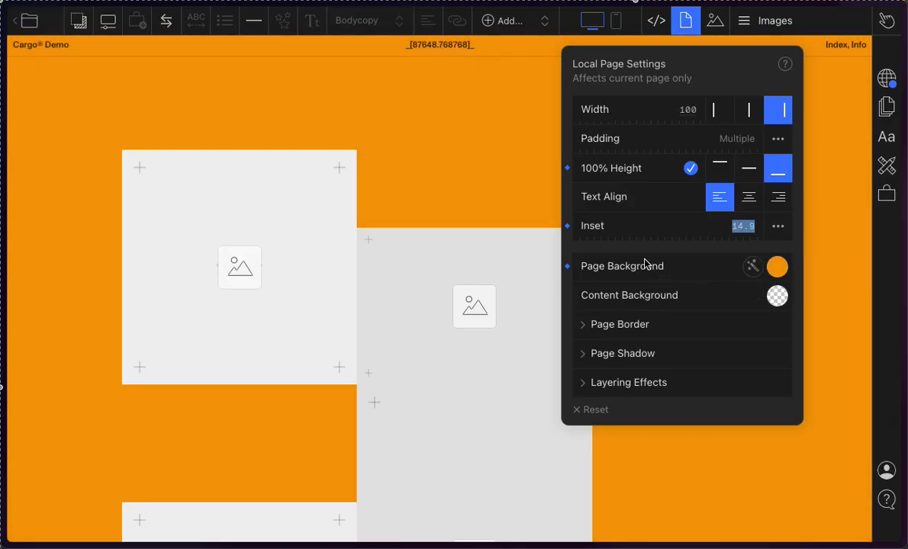
Step: Give the page content a generated pink background colour, #f5767b
{"action": "left_click", "coordinate": [778, 296]}
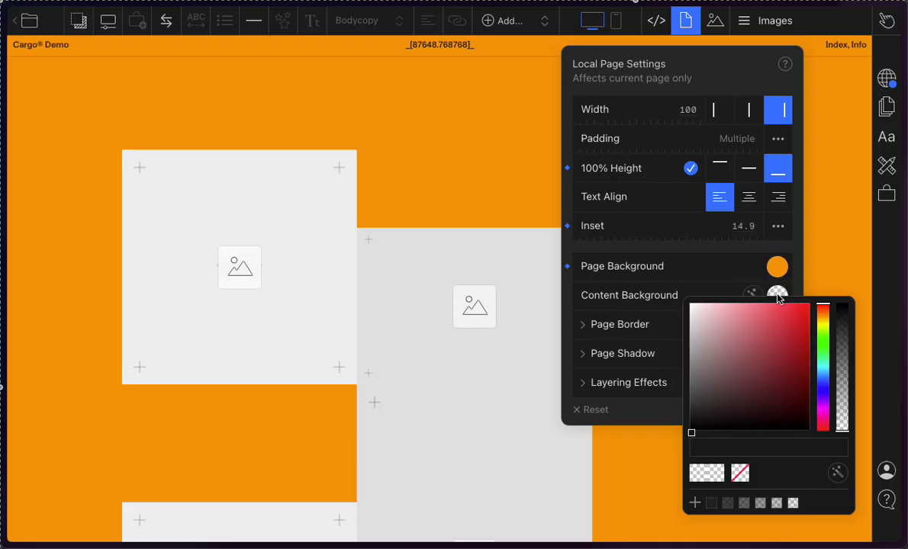
{"action": "left_click", "coordinate": [777, 297]}
{"action": "left_click", "coordinate": [755, 297]}
{"action": "left_click", "coordinate": [755, 296]}
{"action": "left_click", "coordinate": [778, 294]}
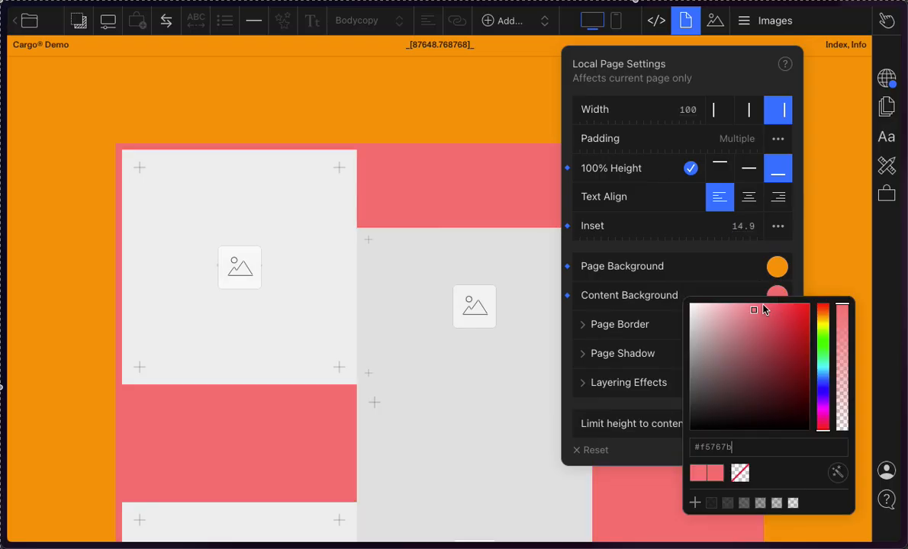
{"action": "left_click", "coordinate": [644, 286]}
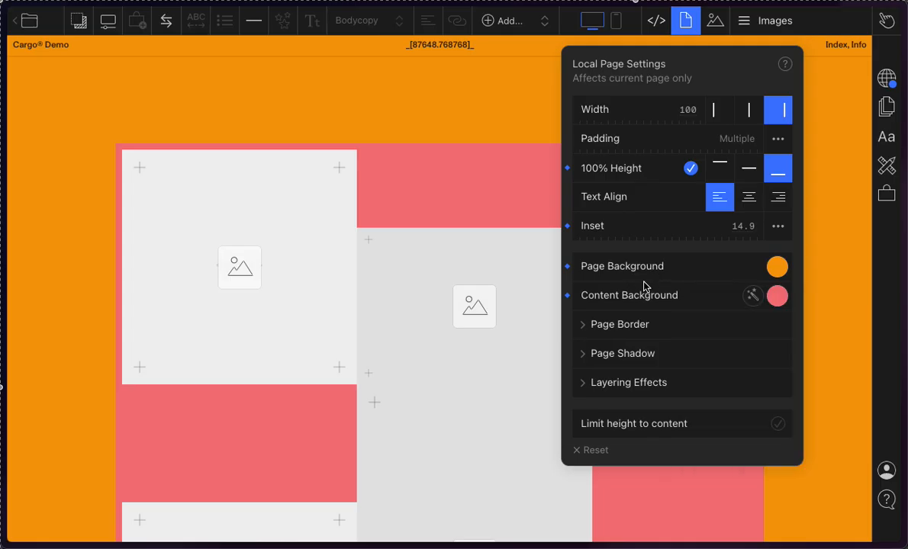
{"action": "left_click", "coordinate": [166, 21]}
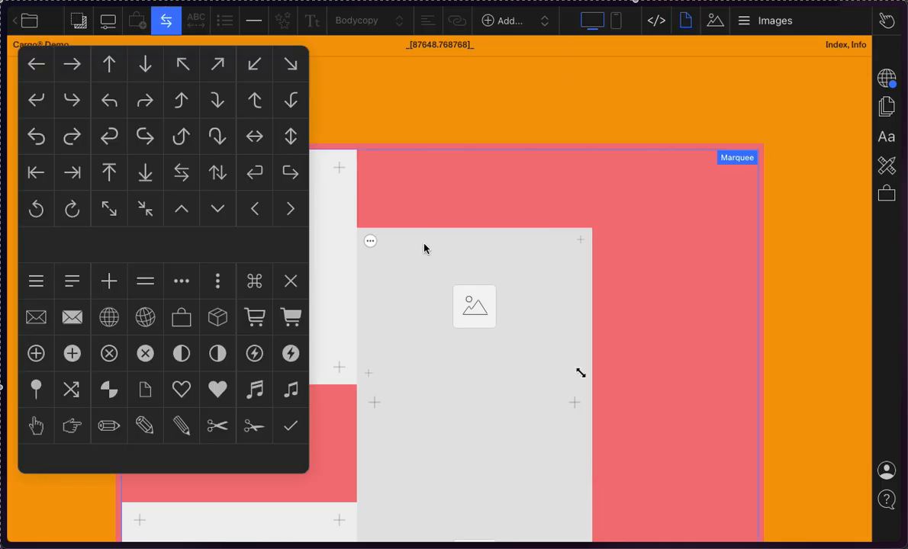
{"action": "left_click", "coordinate": [424, 244]}
{"action": "left_click", "coordinate": [616, 238]}
{"action": "left_click", "coordinate": [482, 81]}
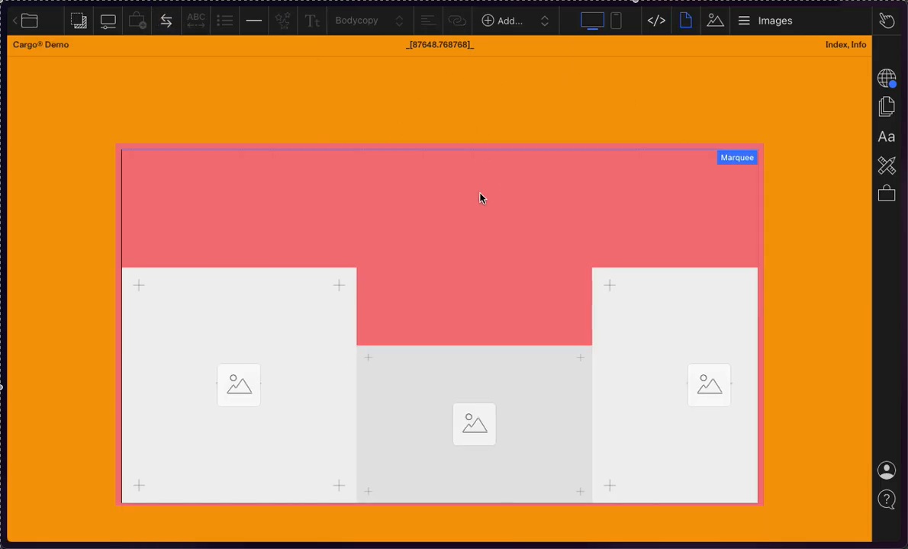
{"action": "left_click_drag", "start_coordinate": [481, 191], "coordinate": [666, 199]}
{"action": "left_click", "coordinate": [638, 168]}
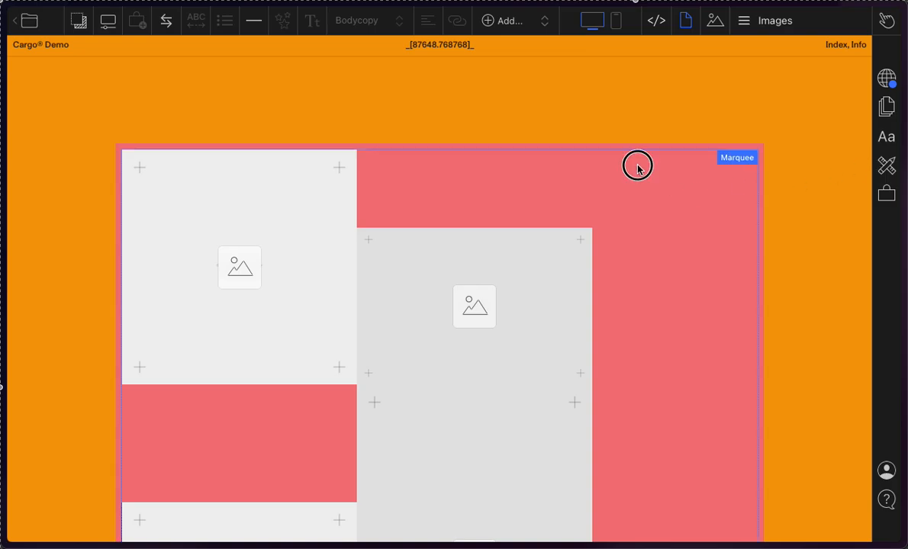
{"action": "left_click", "coordinate": [747, 160]}
{"action": "left_click", "coordinate": [634, 152]}
Step: Change the page's content background colour to dark red, #a81e23
{"action": "left_click", "coordinate": [685, 16]}
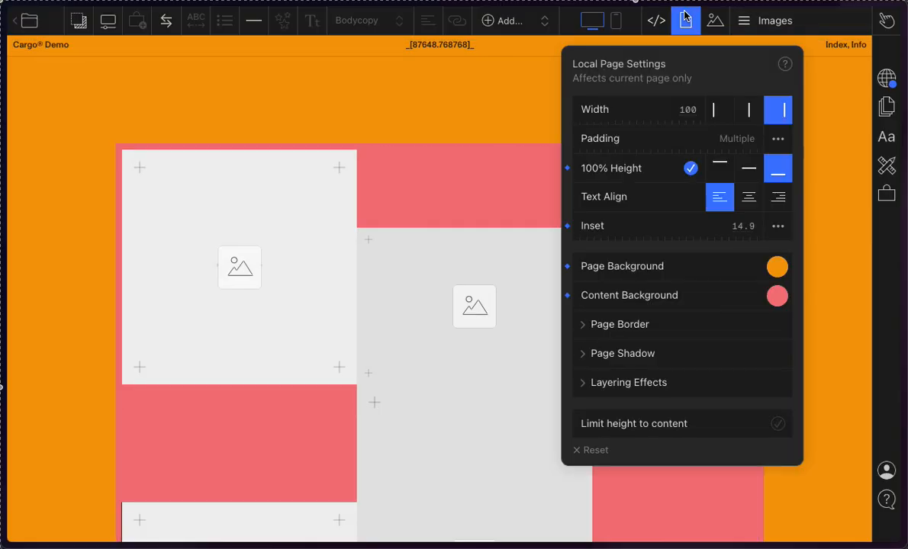
{"action": "left_click", "coordinate": [777, 295]}
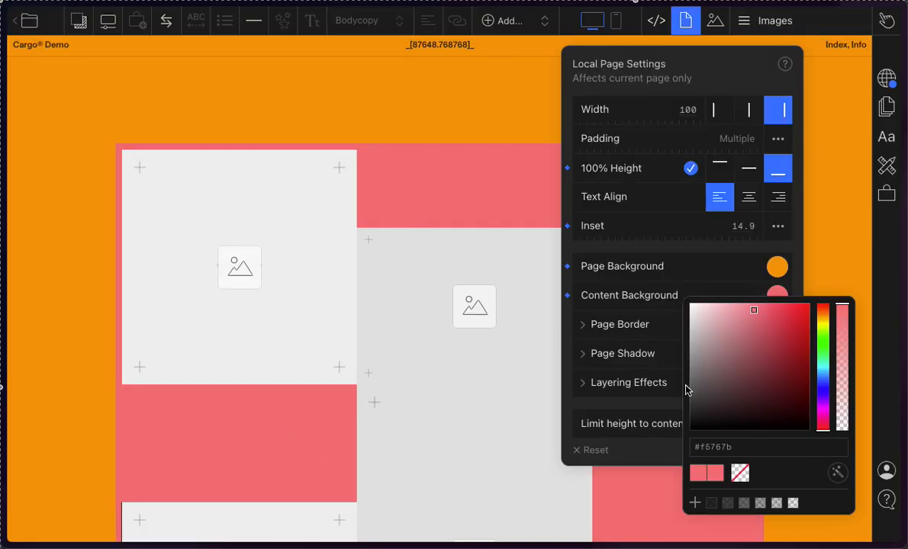
{"action": "left_click_drag", "start_coordinate": [783, 383], "coordinate": [810, 284]}
{"action": "left_click", "coordinate": [789, 350]}
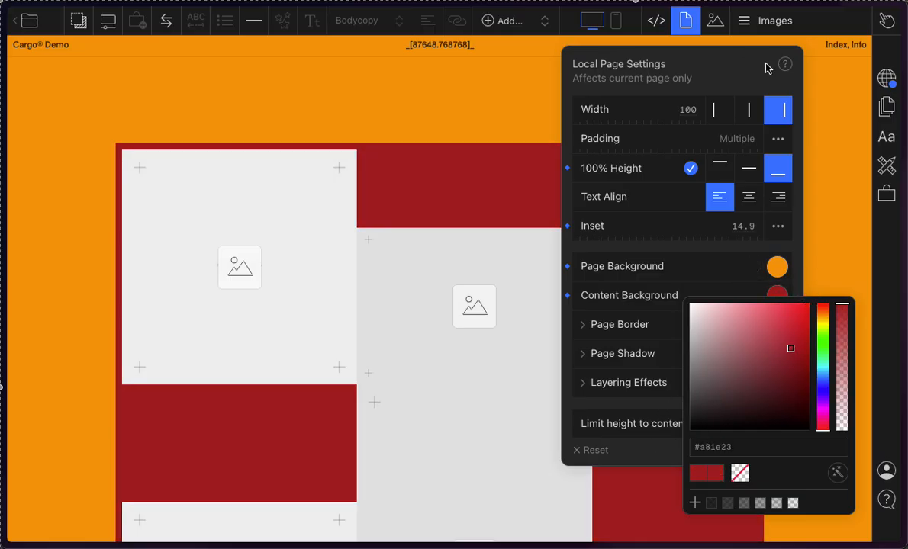
{"action": "left_click", "coordinate": [714, 20]}
{"action": "left_click", "coordinate": [686, 23]}
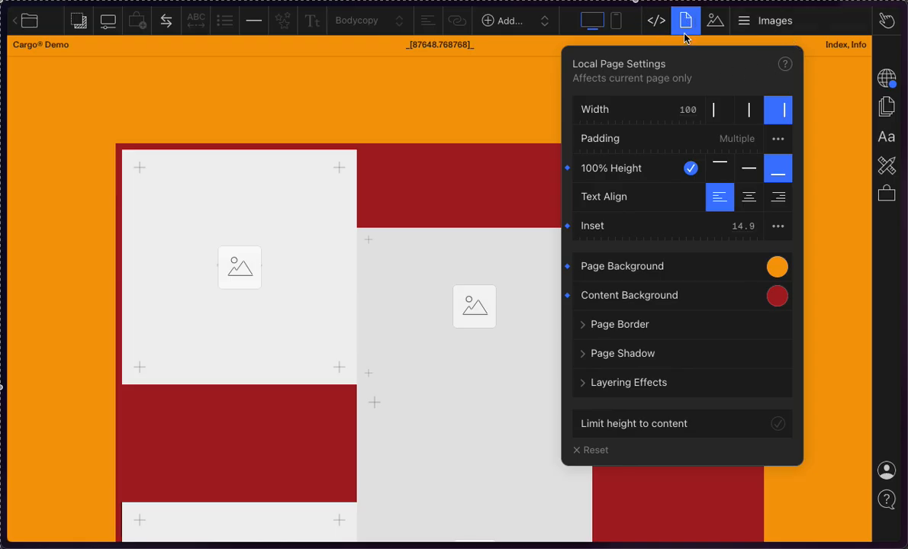
{"action": "left_click", "coordinate": [681, 26]}
{"action": "left_click", "coordinate": [681, 26]}
Step: Open the SJG book design studio's website in a new browser tab and browse its full-screen slides up to Museum Index
{"action": "mouse_move", "coordinate": [2, 313]}
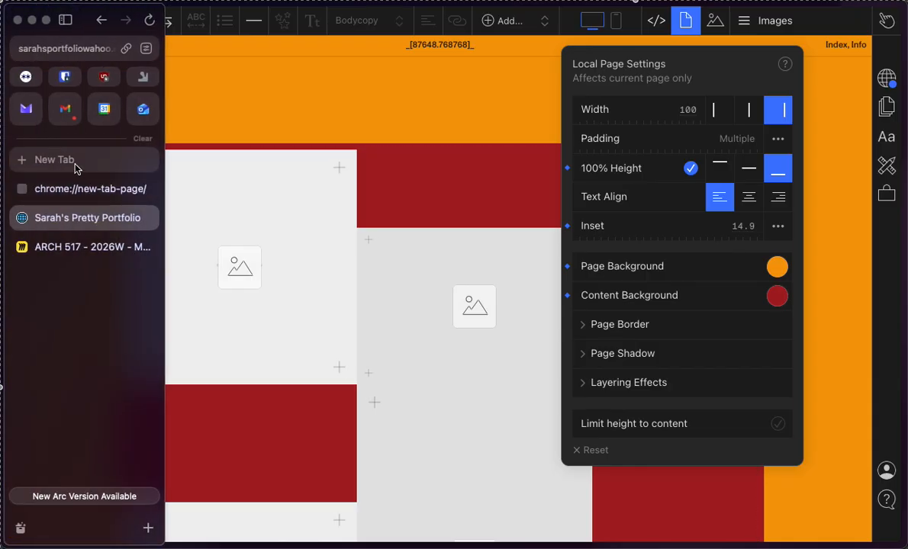
{"action": "left_click", "coordinate": [77, 160]}
{"action": "type", "text": "studiojoostgrootens"}
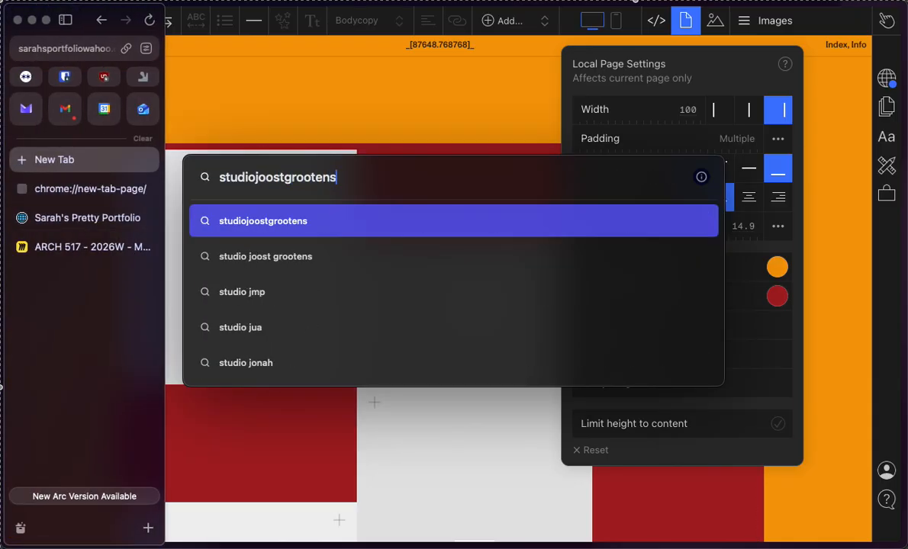
{"action": "key", "text": "Return"}
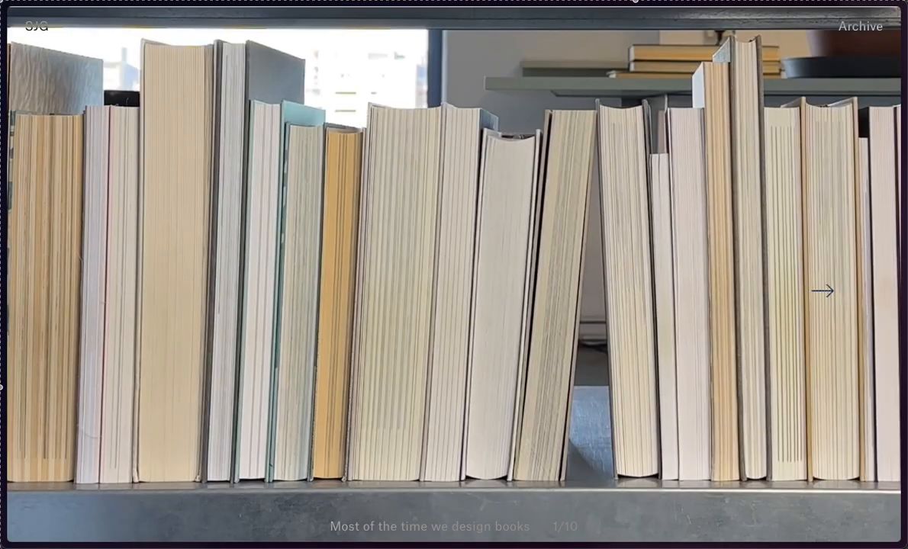
{"action": "left_click", "coordinate": [822, 291]}
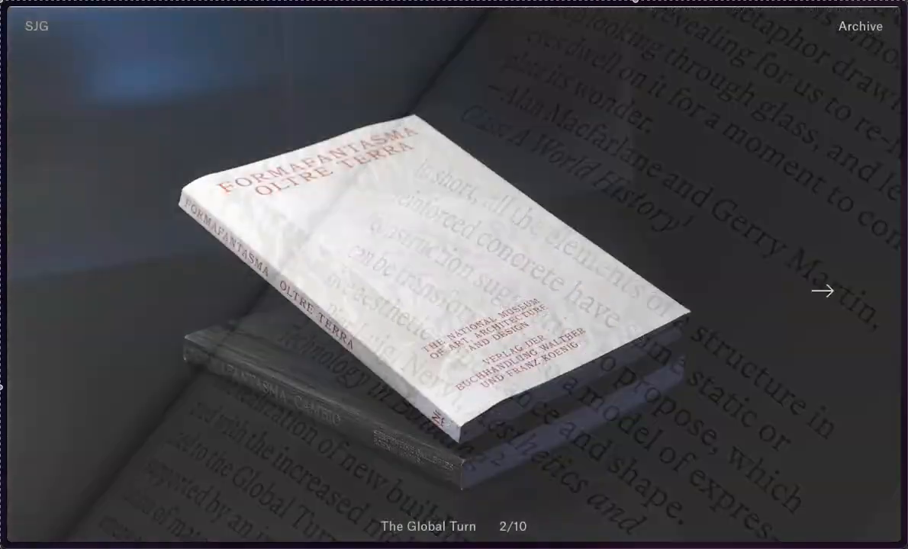
{"action": "left_click", "coordinate": [822, 290]}
{"action": "left_click", "coordinate": [822, 290]}
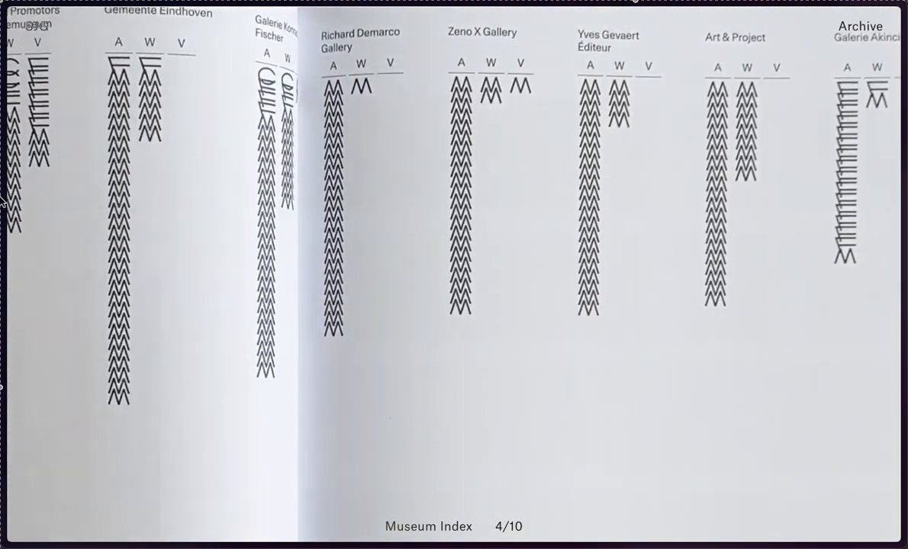
Step: Switch back to the Cargo site editor and reset both the page background and the content background to their defaults
{"action": "mouse_move", "coordinate": [2, 155]}
{"action": "left_click", "coordinate": [76, 247]}
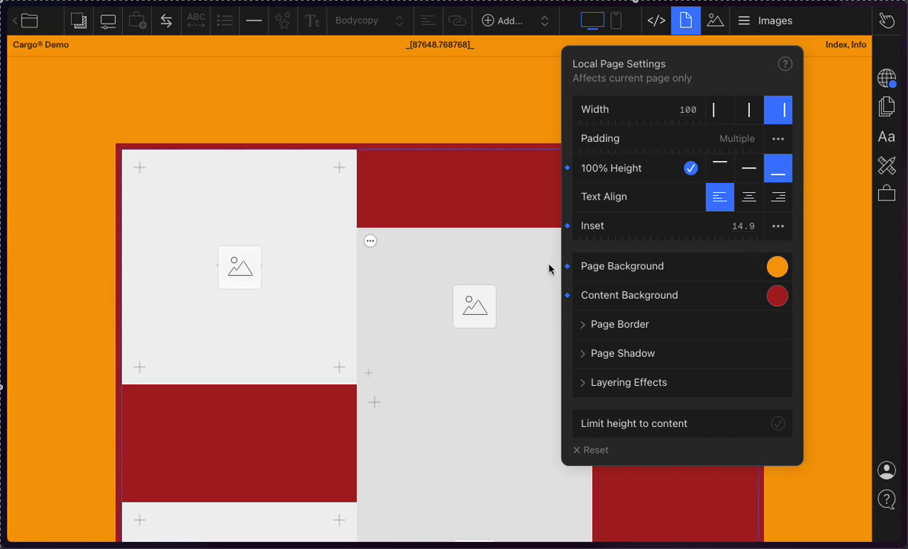
{"action": "left_click", "coordinate": [567, 267]}
{"action": "left_click", "coordinate": [567, 296]}
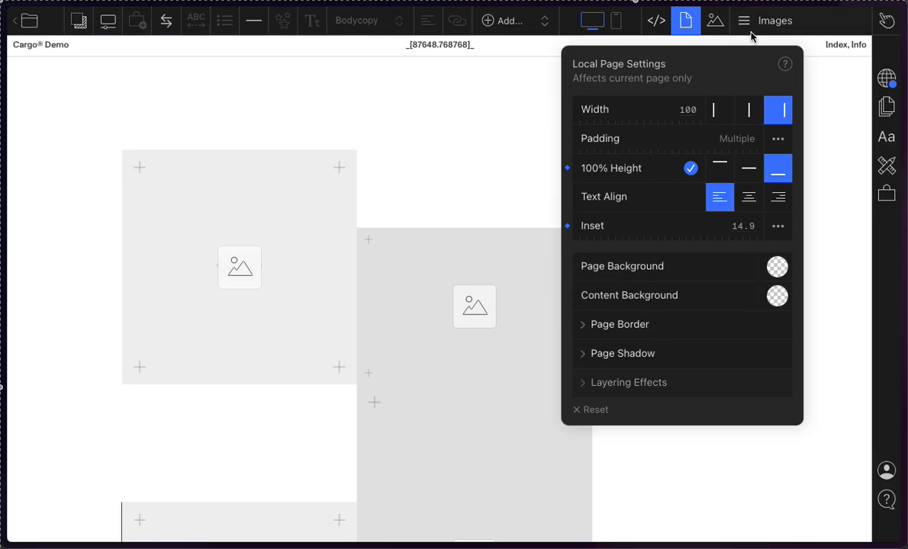
{"action": "left_click", "coordinate": [715, 21]}
{"action": "left_click", "coordinate": [689, 23]}
{"action": "left_click", "coordinate": [896, 79]}
{"action": "left_click", "coordinate": [685, 22]}
{"action": "left_click", "coordinate": [715, 22]}
Step: Give the Images page a border with a width of 4.6 in translucent red, rgba(255, 0, 0, 0.2)
{"action": "left_click", "coordinate": [683, 26]}
{"action": "left_click", "coordinate": [591, 326]}
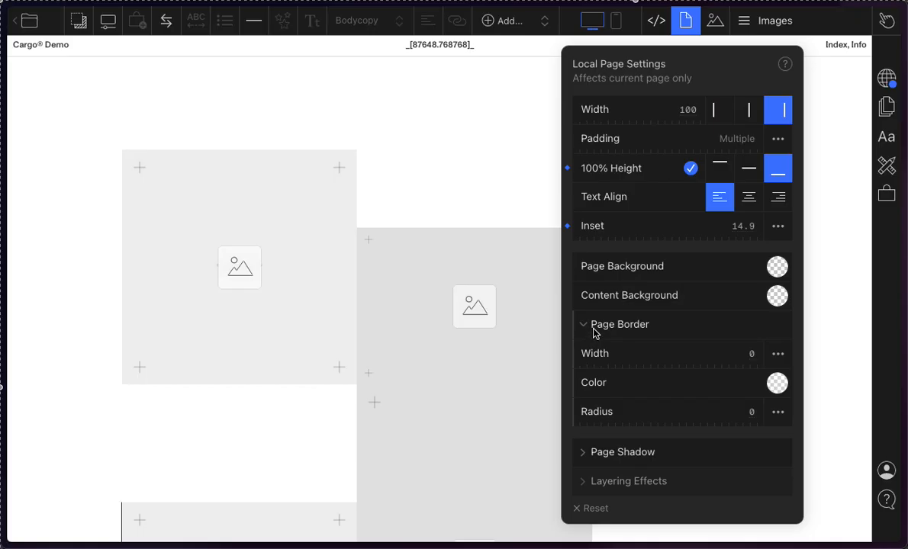
{"action": "left_click_drag", "start_coordinate": [751, 356], "coordinate": [674, 424]}
{"action": "left_click", "coordinate": [777, 382]}
{"action": "left_click", "coordinate": [626, 324]}
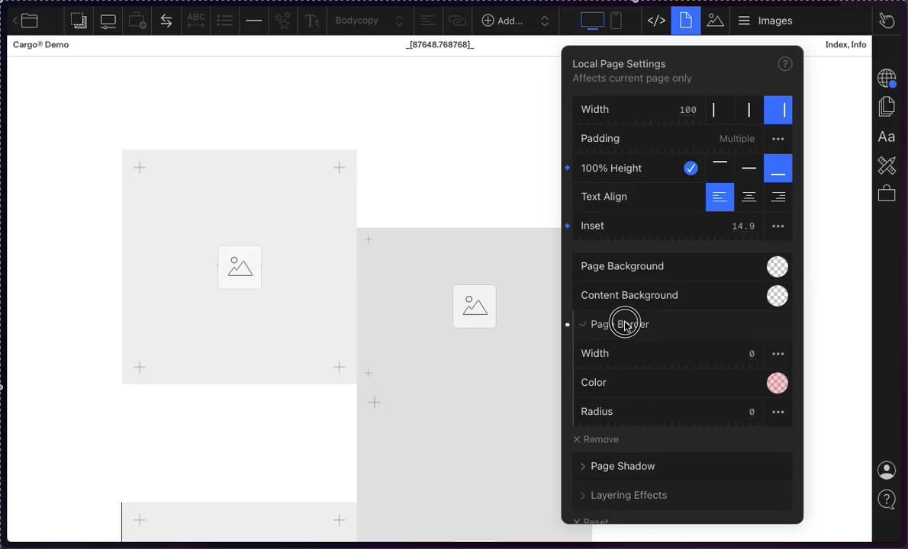
{"action": "left_click", "coordinate": [622, 334]}
{"action": "left_click_drag", "start_coordinate": [612, 353], "coordinate": [643, 354]}
{"action": "left_click", "coordinate": [640, 333]}
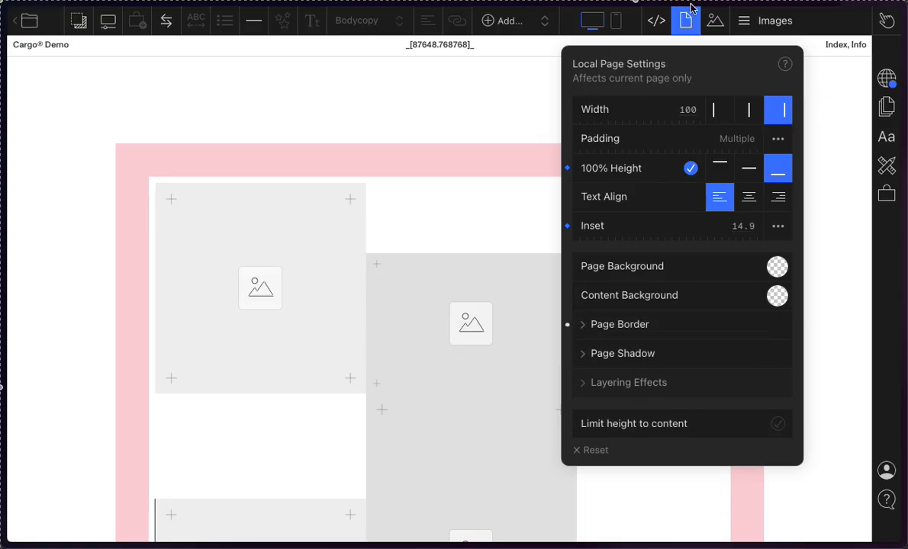
Step: Reset the page's 100% height and inset settings to their defaults
{"action": "left_click", "coordinate": [567, 169]}
{"action": "left_click", "coordinate": [567, 227]}
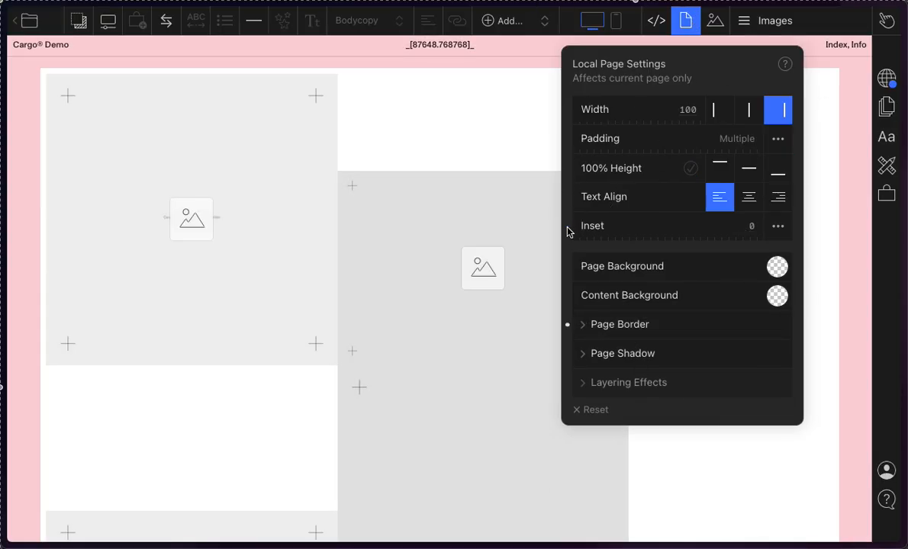
Step: Try resetting the page border's colour, and close the local page settings
{"action": "left_click", "coordinate": [582, 329]}
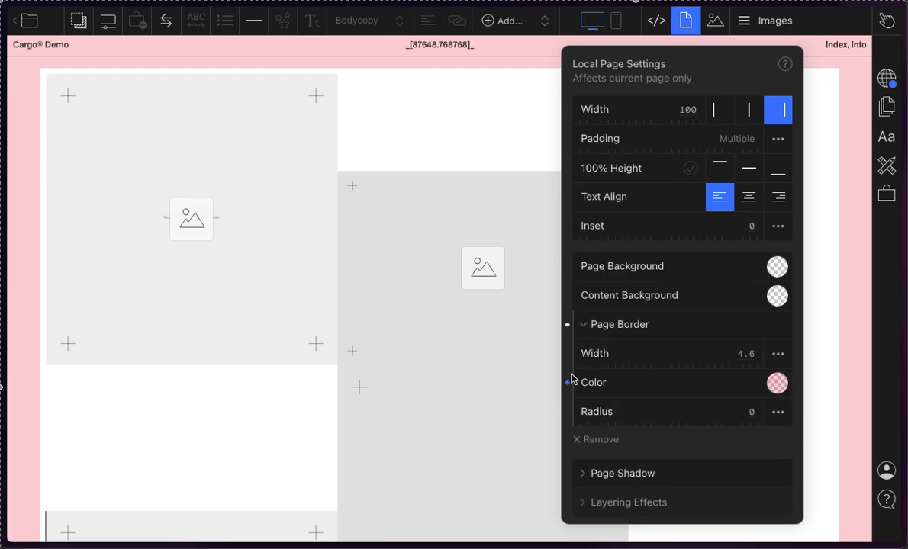
{"action": "left_click", "coordinate": [575, 383]}
{"action": "left_click", "coordinate": [567, 383]}
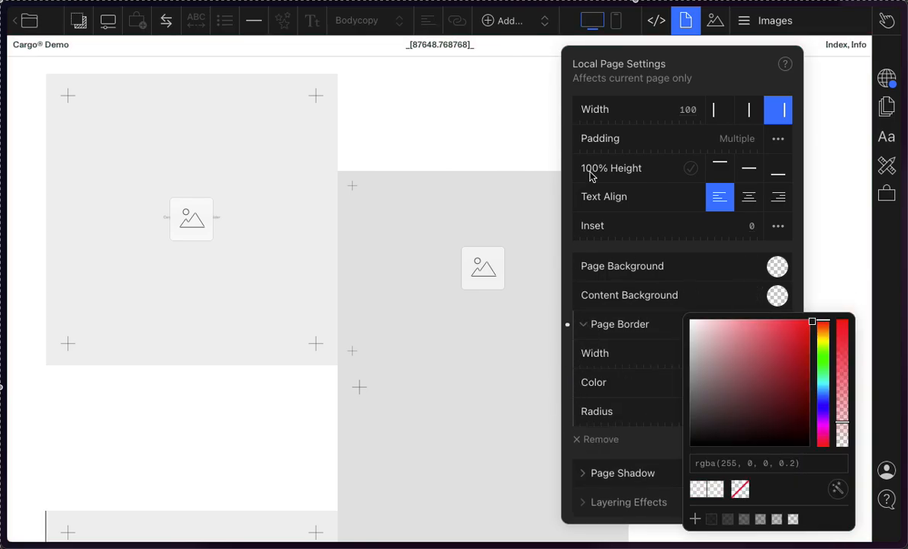
{"action": "left_click", "coordinate": [687, 22]}
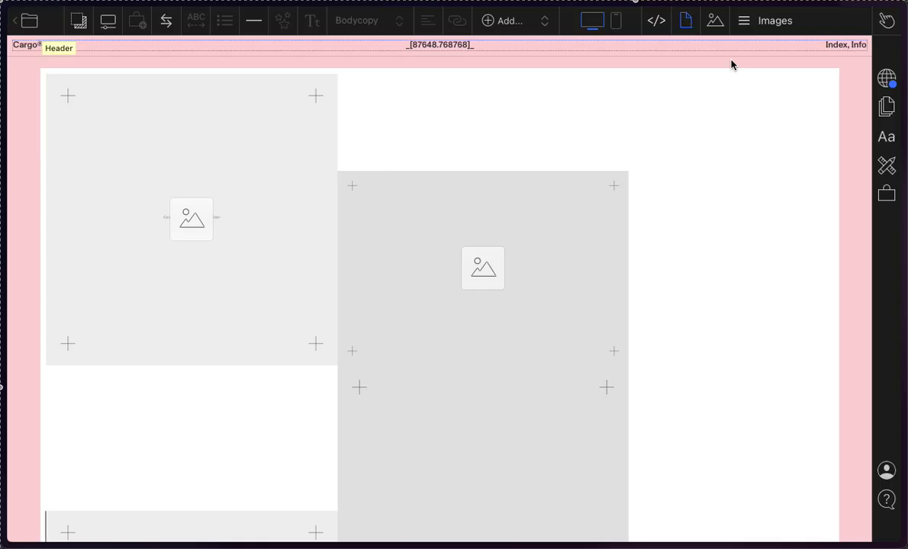
Step: Review the default page settings that affect all pages, and examine the list of the site's pages
{"action": "left_click", "coordinate": [887, 108]}
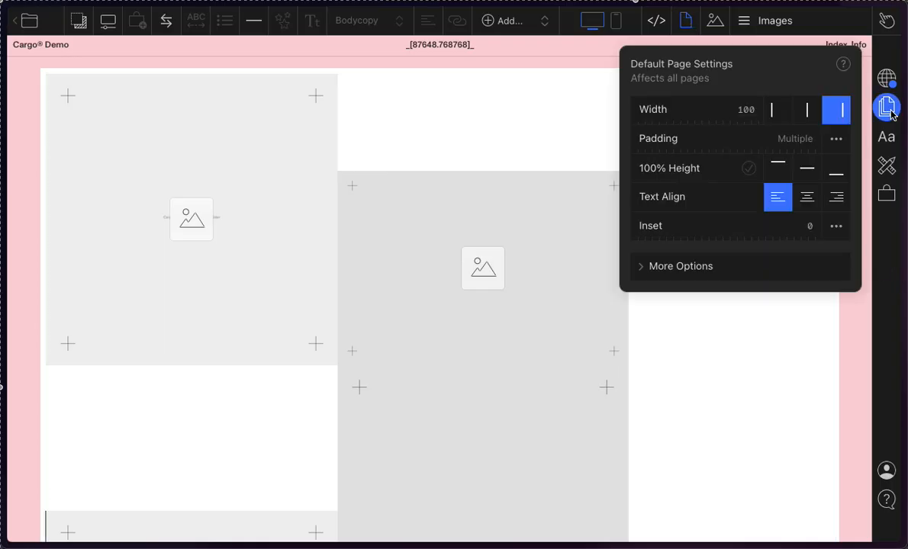
{"action": "left_click", "coordinate": [890, 111]}
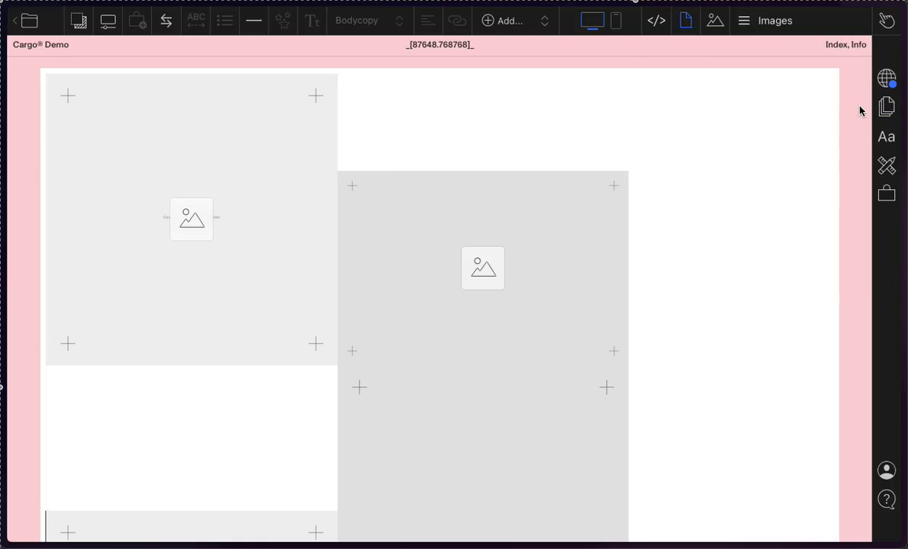
{"action": "left_click", "coordinate": [776, 23]}
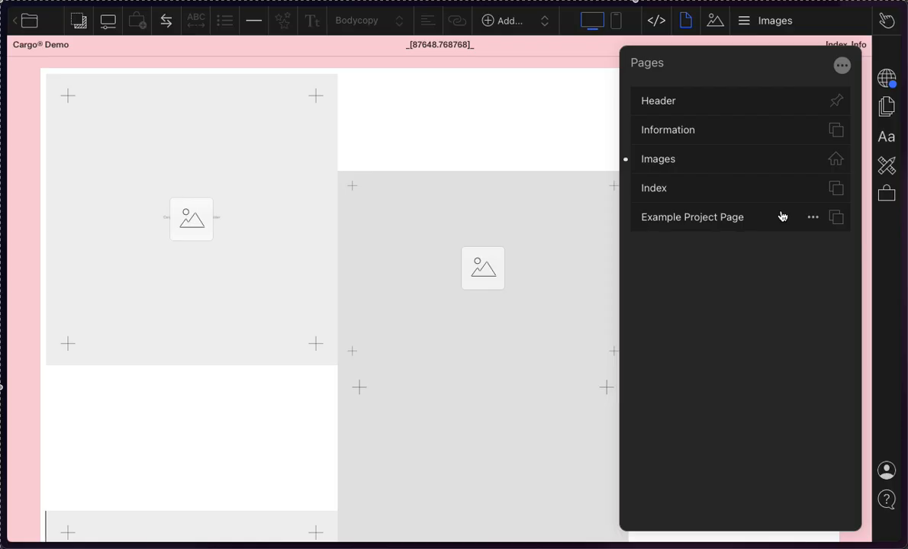
{"action": "left_click", "coordinate": [775, 26]}
{"action": "left_click", "coordinate": [776, 26]}
{"action": "left_click", "coordinate": [778, 23]}
{"action": "left_click", "coordinate": [755, 23]}
{"action": "left_click", "coordinate": [759, 26]}
{"action": "left_click", "coordinate": [757, 25]}
{"action": "left_click", "coordinate": [765, 25]}
{"action": "left_click", "coordinate": [766, 22]}
{"action": "mouse_move", "coordinate": [885, 27]}
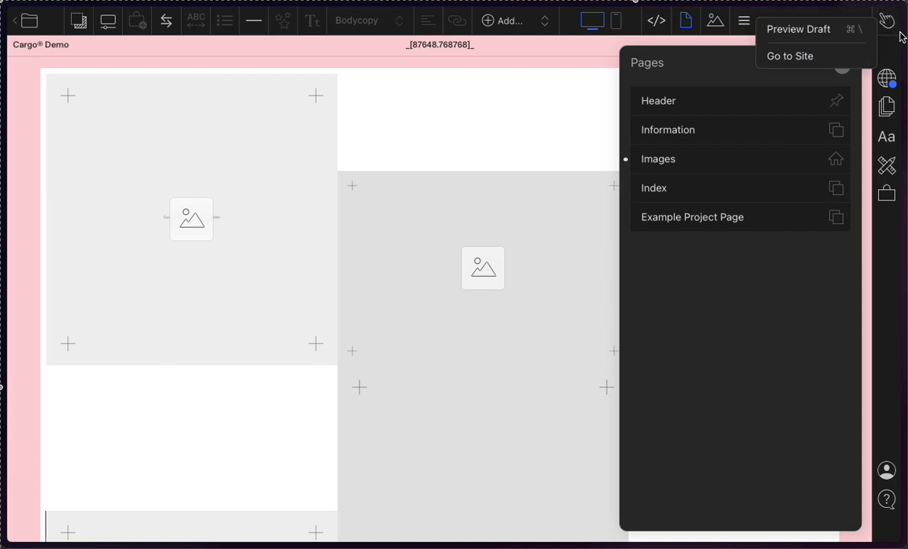
{"action": "left_click", "coordinate": [775, 22]}
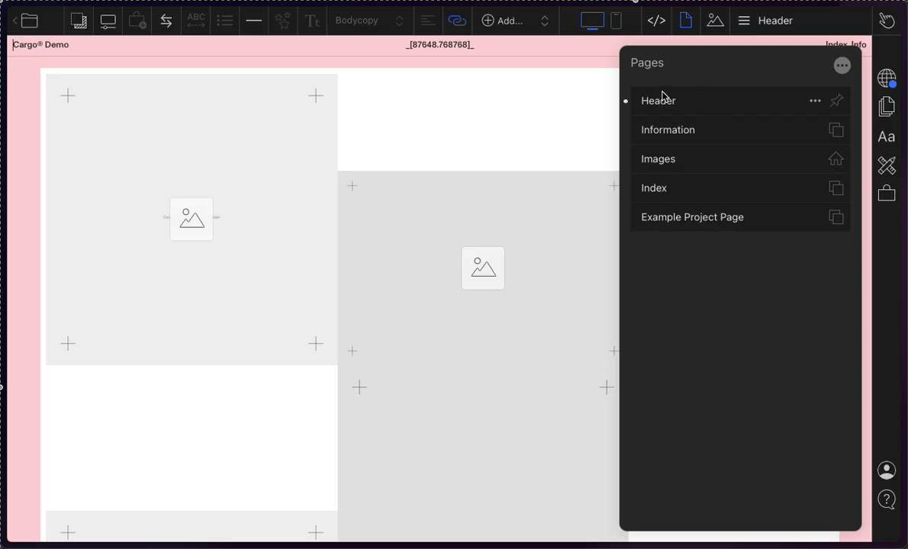
Step: Delete the Header page, which holds the site title and the Index and Info links
{"action": "left_click", "coordinate": [435, 49]}
{"action": "left_click", "coordinate": [864, 46]}
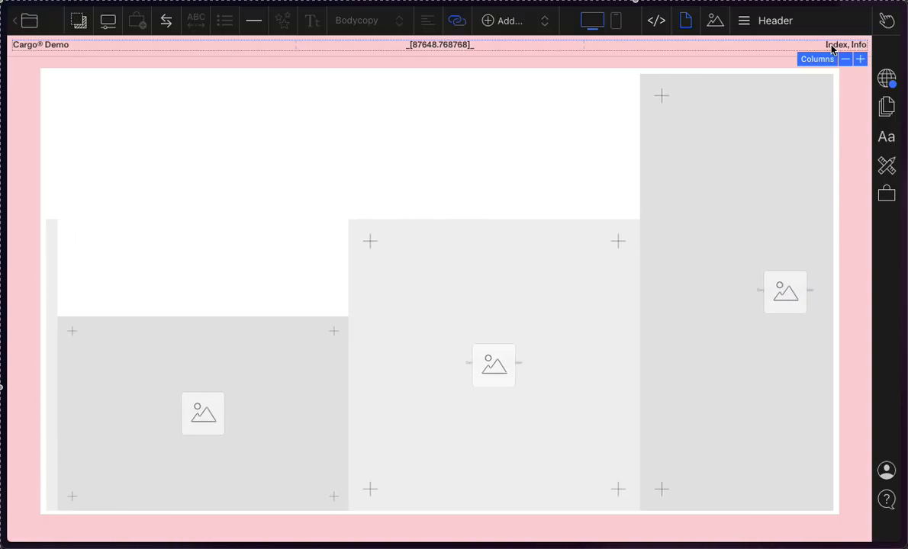
{"action": "left_click", "coordinate": [788, 24]}
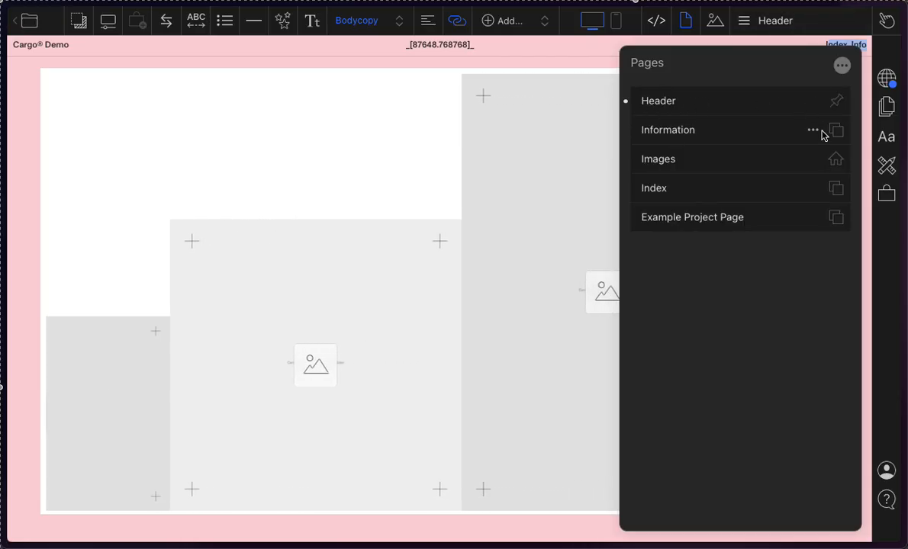
{"action": "left_click", "coordinate": [815, 102]}
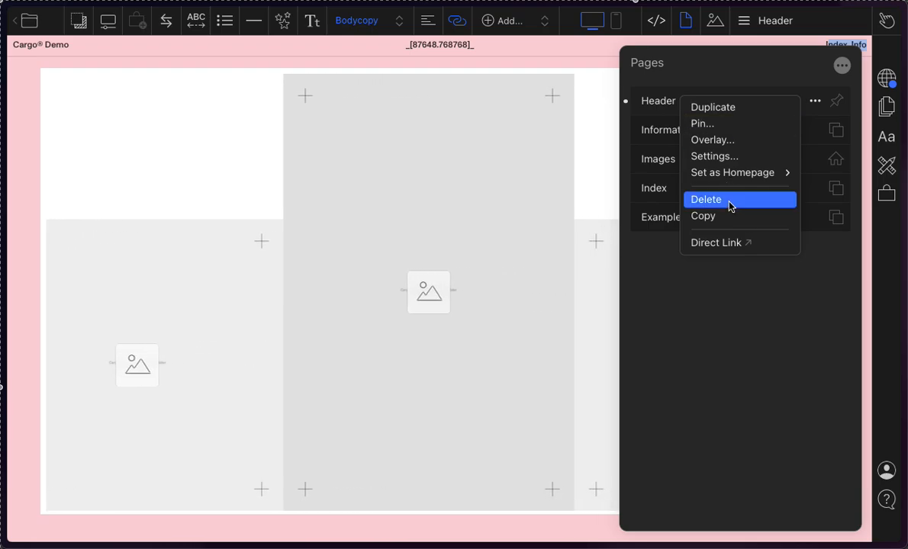
{"action": "left_click", "coordinate": [730, 206]}
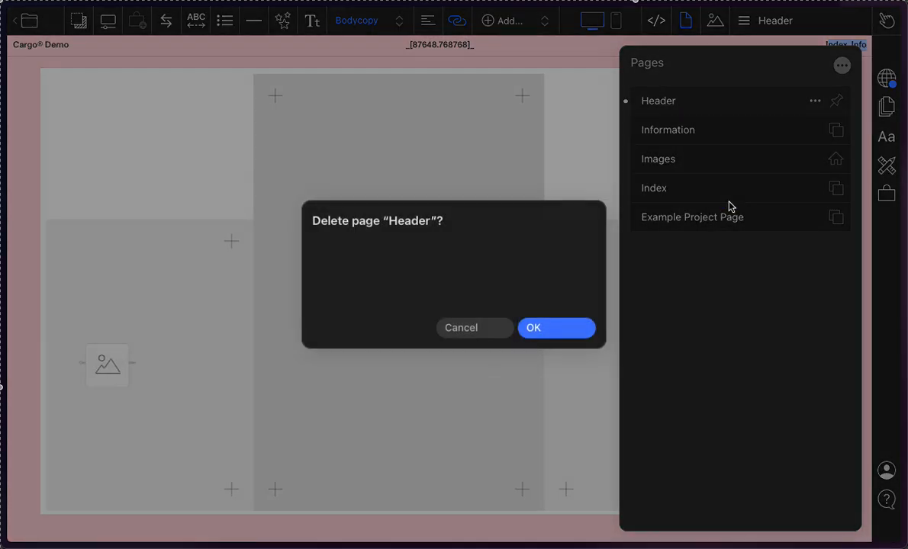
{"action": "left_click", "coordinate": [577, 337]}
Step: Look through the Information, Images, Index and Example Project pages, and check the homepage device options of the Images page
{"action": "left_click", "coordinate": [711, 106]}
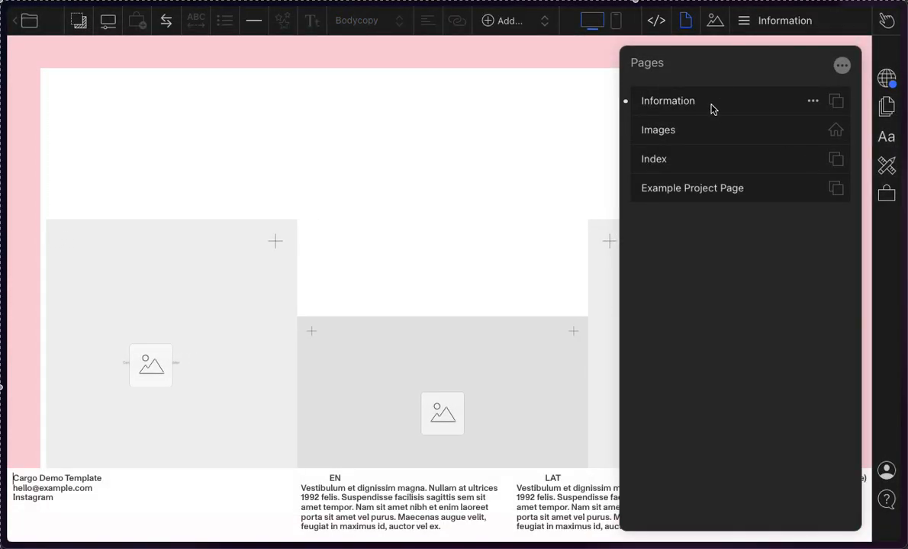
{"action": "left_click", "coordinate": [791, 131]}
{"action": "left_click", "coordinate": [735, 162]}
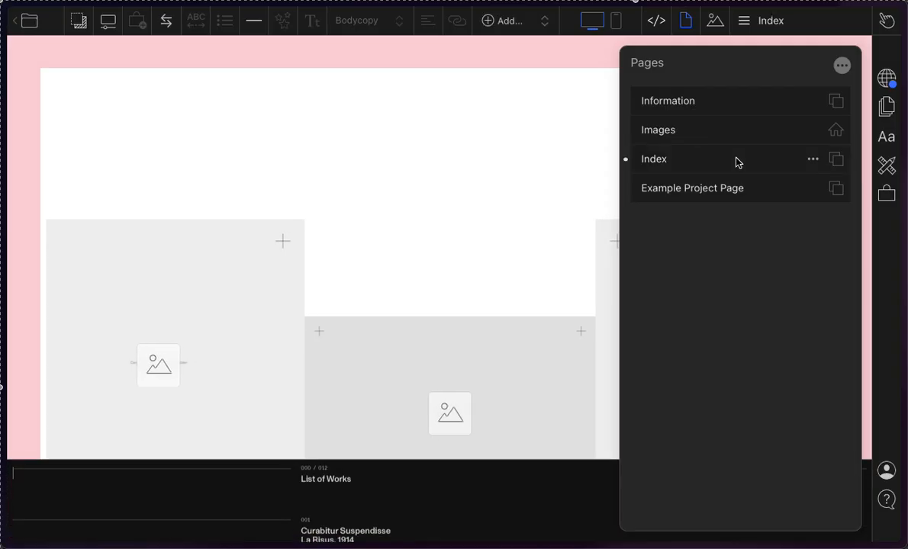
{"action": "left_click", "coordinate": [737, 189]}
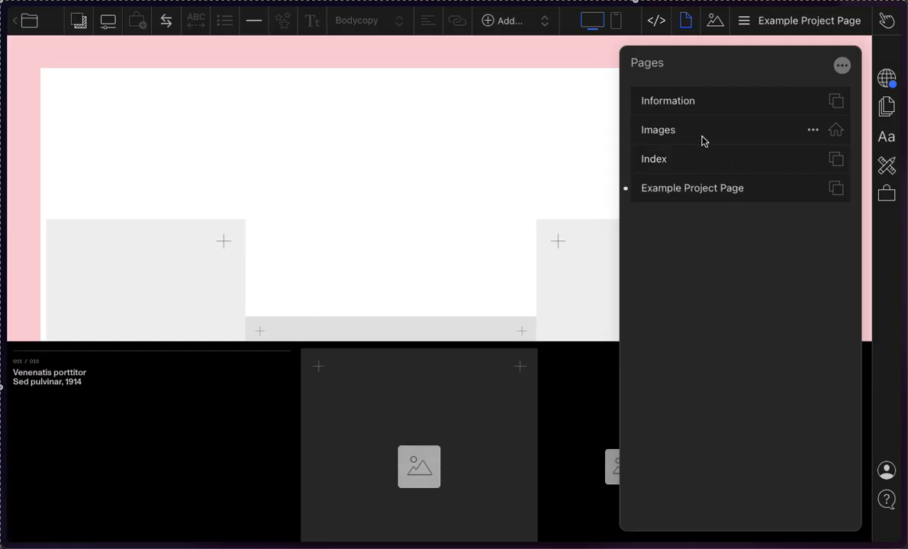
{"action": "left_click", "coordinate": [692, 98]}
{"action": "left_click", "coordinate": [694, 152]}
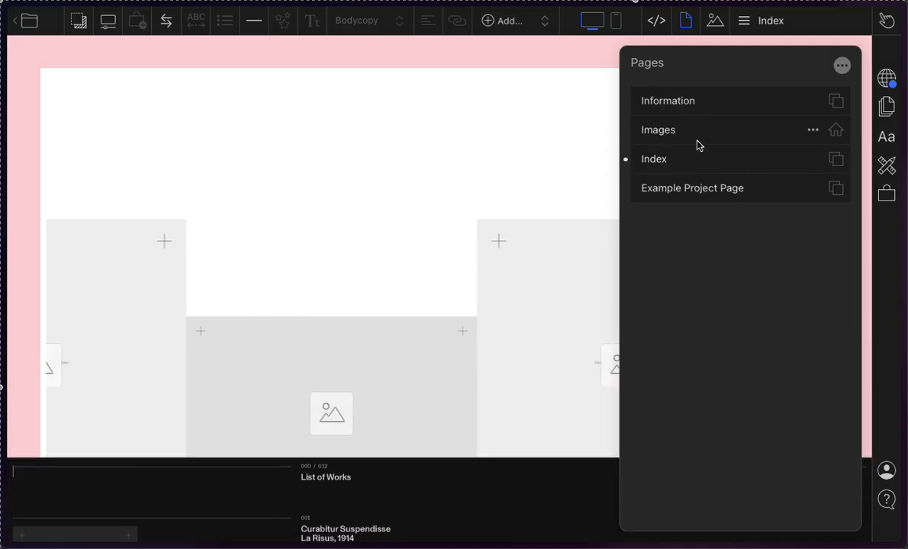
{"action": "left_click", "coordinate": [769, 103]}
{"action": "left_click", "coordinate": [812, 130]}
{"action": "left_click", "coordinate": [835, 137]}
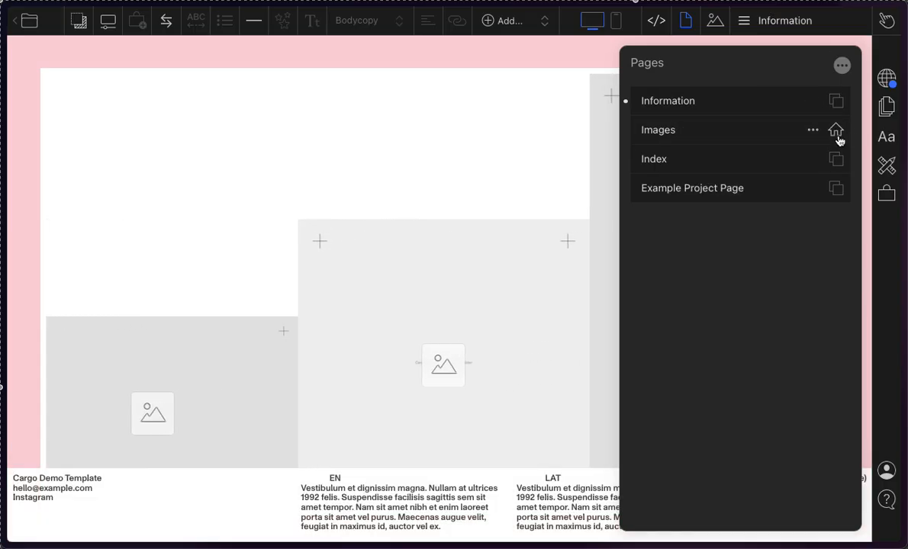
{"action": "left_click", "coordinate": [837, 139]}
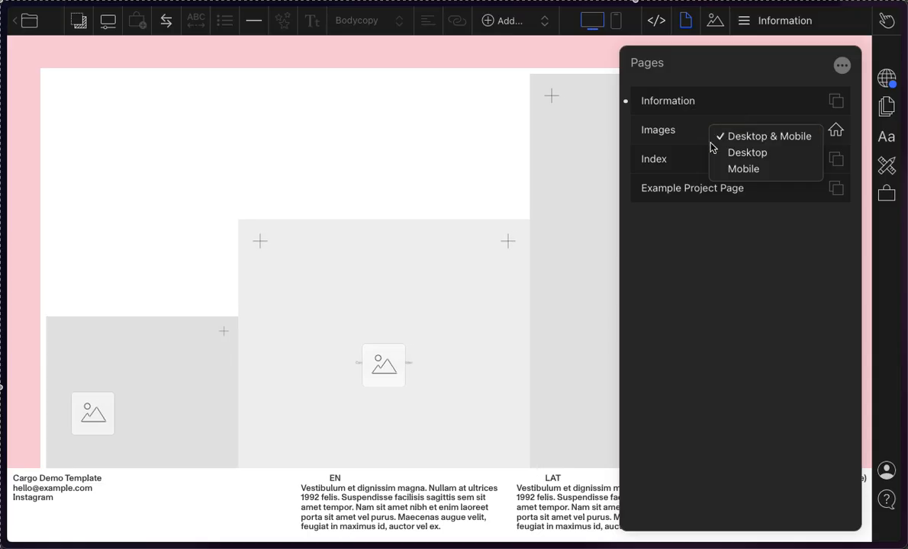
{"action": "left_click", "coordinate": [684, 126]}
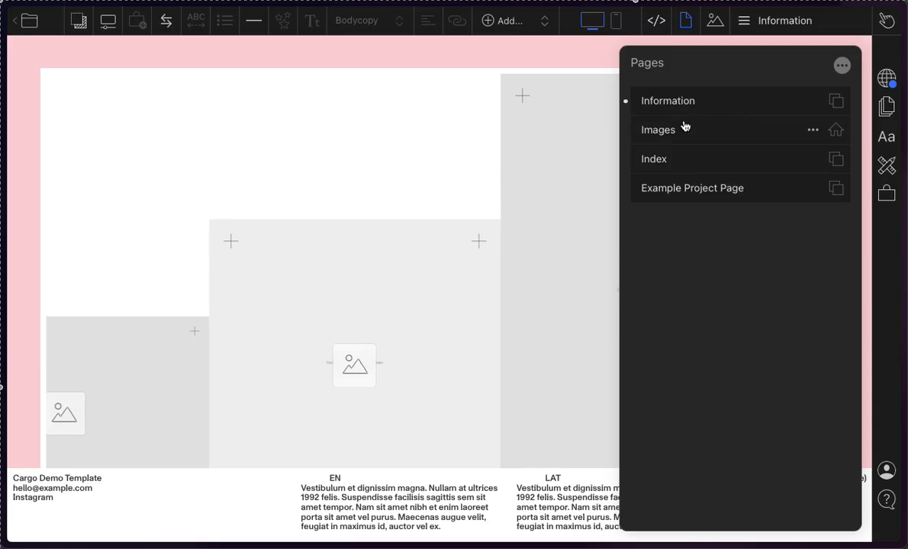
Step: Delete the Index, Example Project and Information pages from the site
{"action": "left_click", "coordinate": [683, 163]}
{"action": "left_click", "coordinate": [811, 160]}
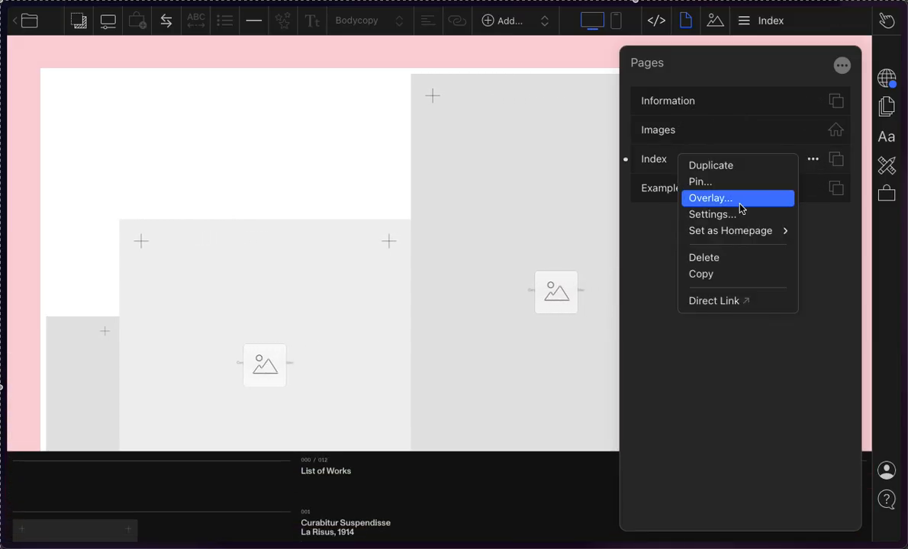
{"action": "left_click", "coordinate": [729, 259]}
{"action": "left_click", "coordinate": [579, 329]}
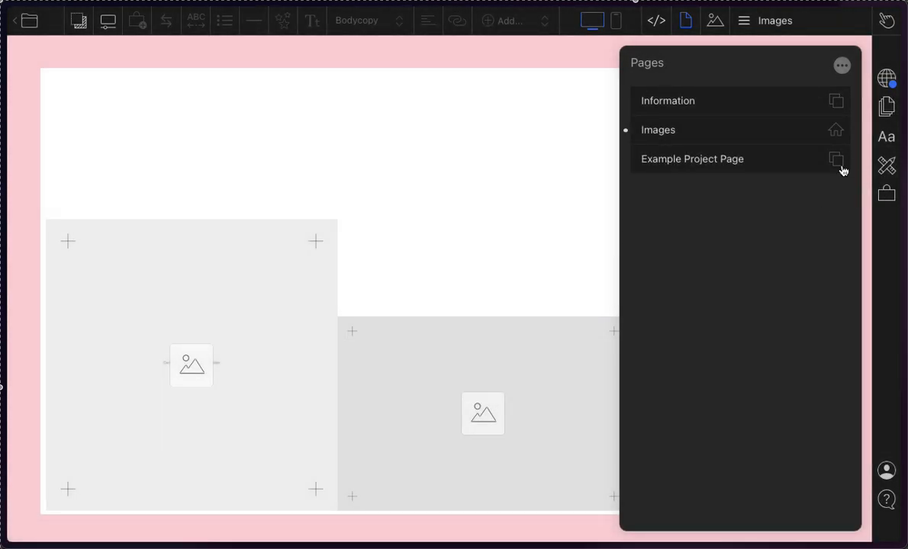
{"action": "left_click", "coordinate": [811, 160]}
{"action": "left_click", "coordinate": [738, 260]}
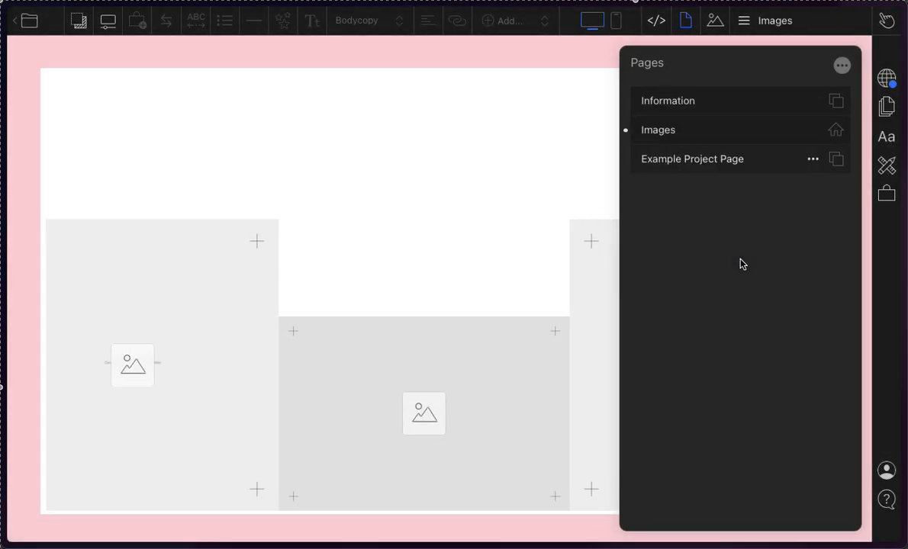
{"action": "left_click", "coordinate": [534, 330]}
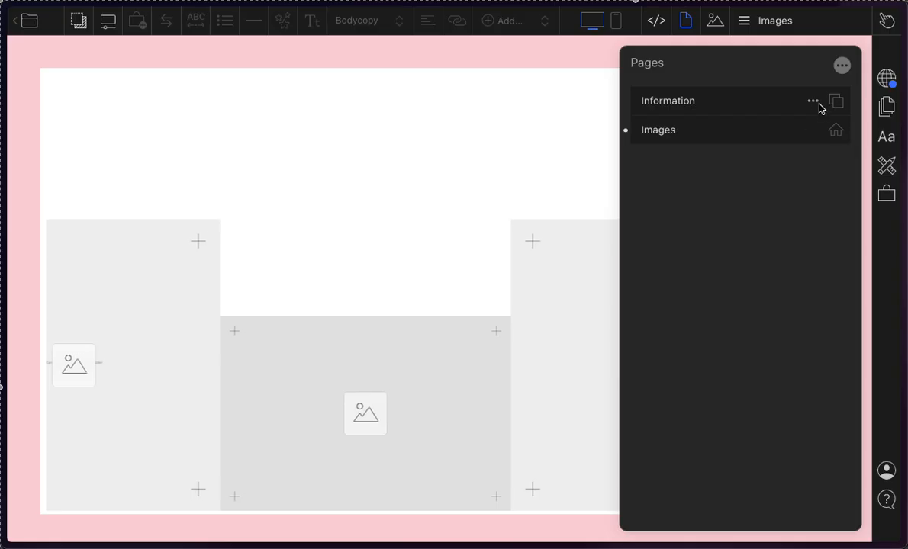
{"action": "left_click", "coordinate": [811, 101]}
{"action": "mouse_move", "coordinate": [717, 167]}
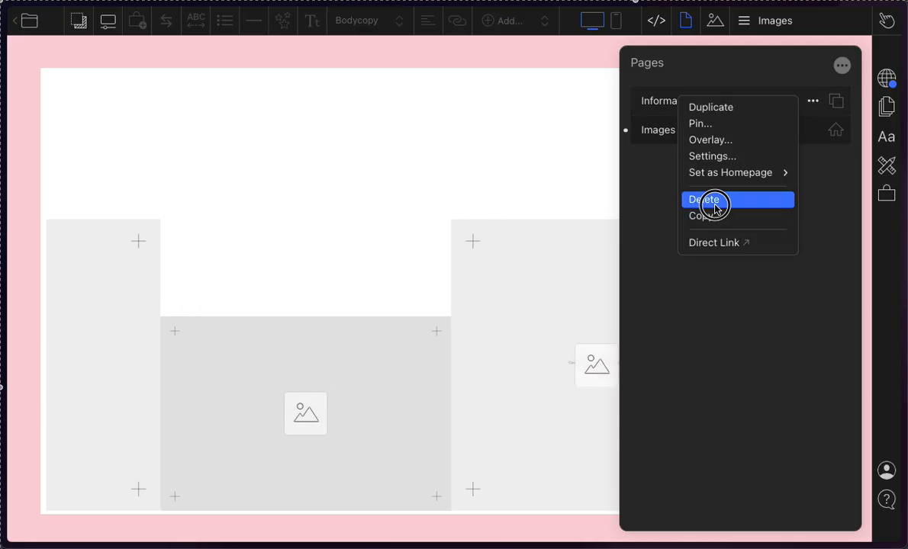
{"action": "left_click", "coordinate": [710, 199]}
{"action": "left_click", "coordinate": [564, 332]}
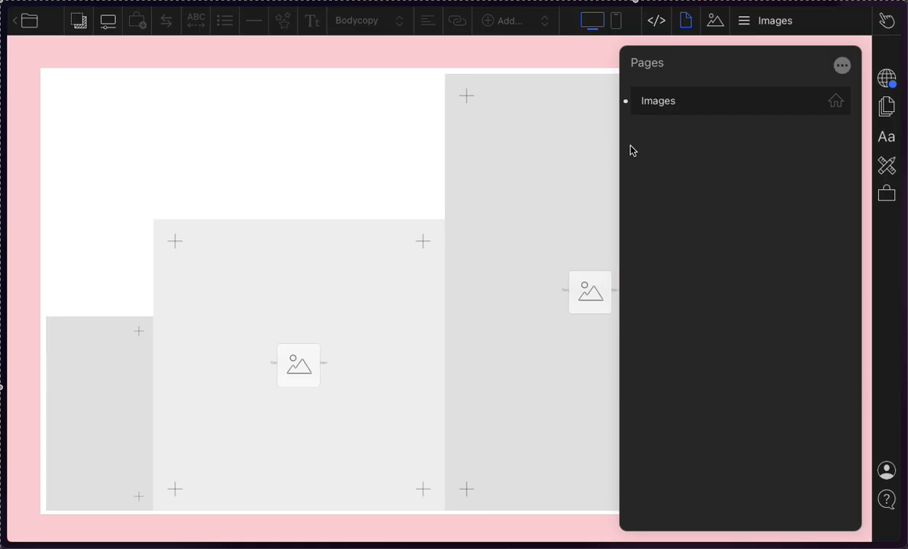
Step: Try the Desktop homepage option for the Images page, and set it as the homepage for Mobile only
{"action": "left_click", "coordinate": [840, 106]}
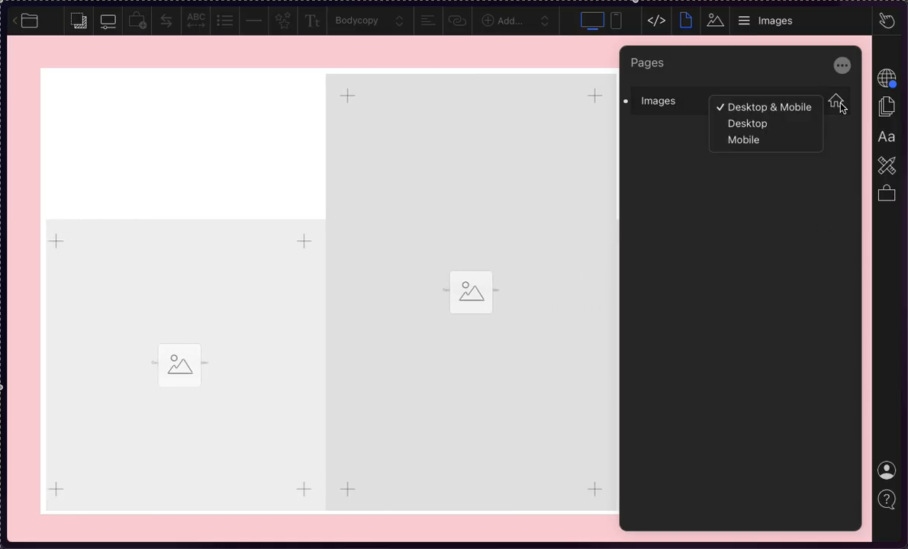
{"action": "left_click", "coordinate": [840, 106]}
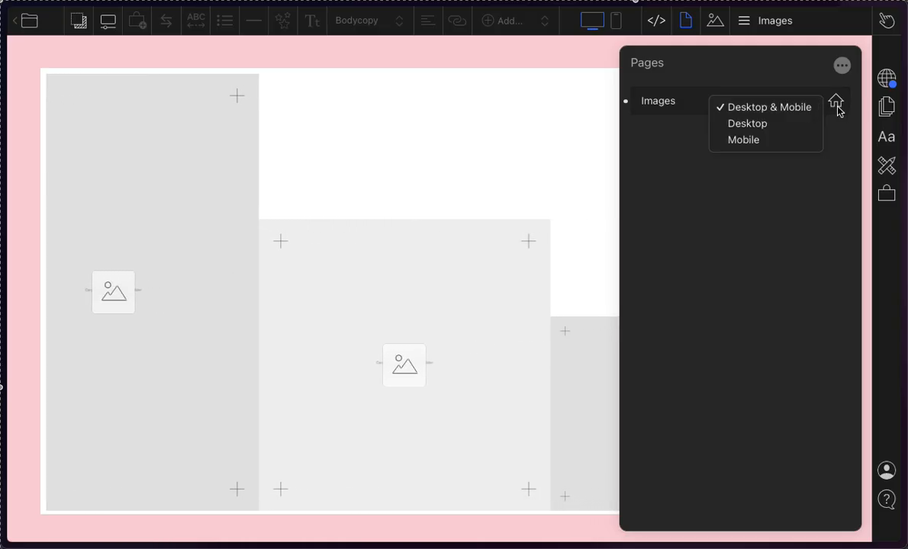
{"action": "left_click", "coordinate": [774, 122]}
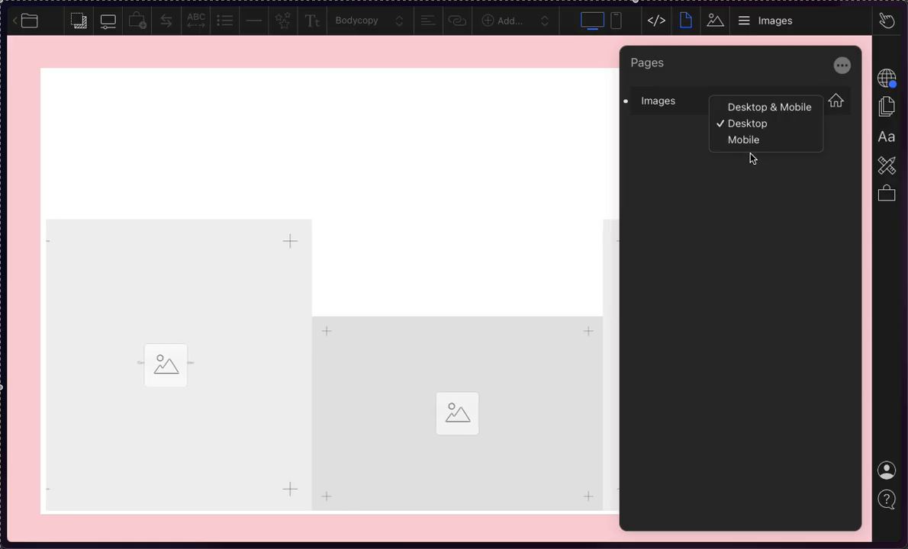
{"action": "left_click", "coordinate": [754, 141]}
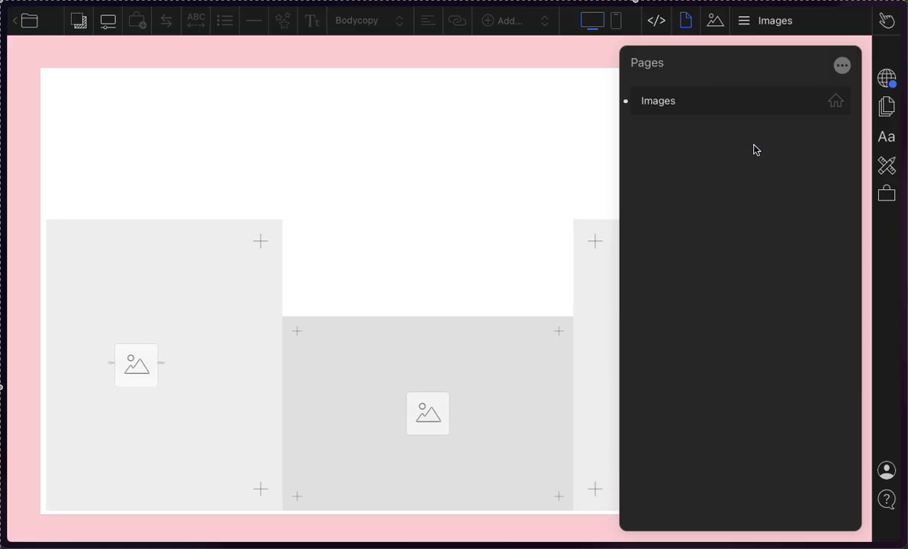
{"action": "left_click", "coordinate": [836, 102]}
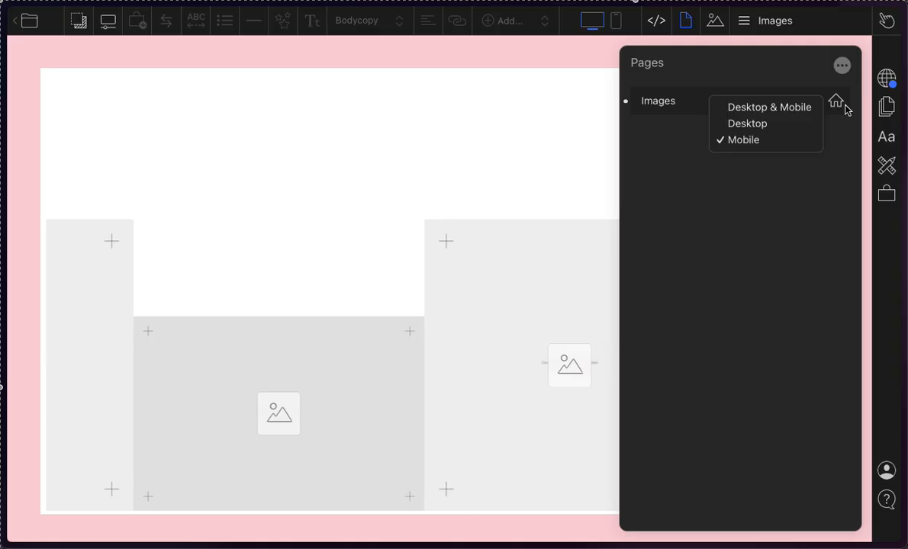
{"action": "left_click", "coordinate": [700, 331]}
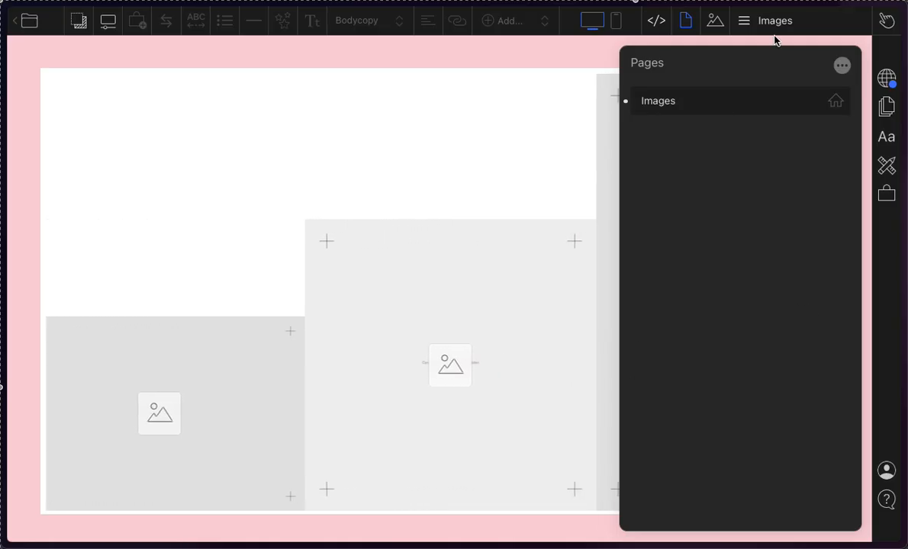
Step: Compare the desktop and mobile previews of the Images page and its mobile settings
{"action": "left_click", "coordinate": [620, 30]}
{"action": "left_click", "coordinate": [591, 23]}
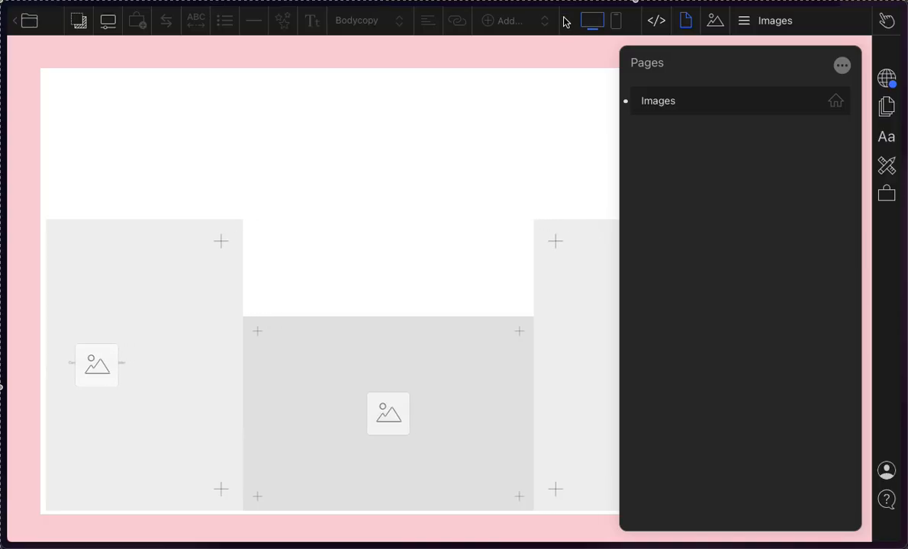
{"action": "left_click", "coordinate": [620, 30]}
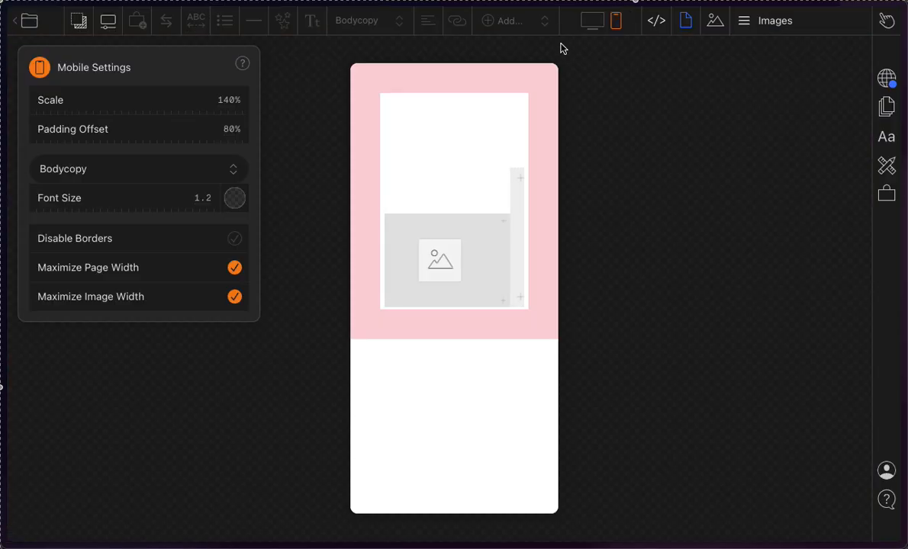
{"action": "left_click", "coordinate": [589, 23]}
{"action": "left_click", "coordinate": [618, 25]}
{"action": "left_click", "coordinate": [589, 22]}
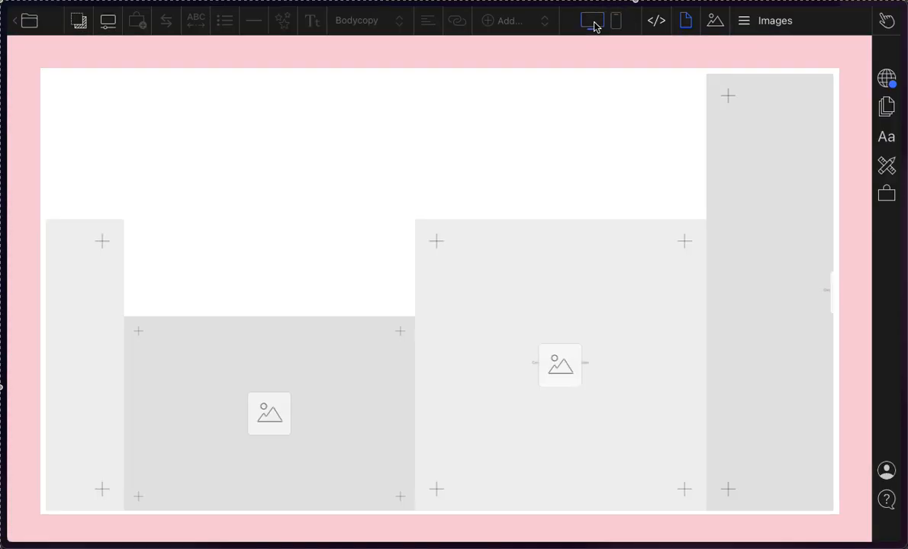
{"action": "left_click", "coordinate": [619, 25]}
{"action": "left_click", "coordinate": [584, 24]}
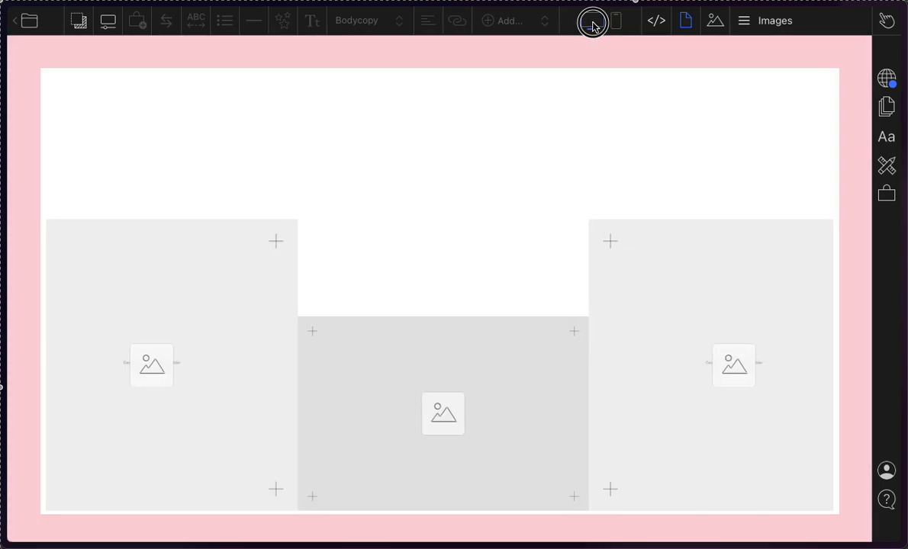
{"action": "left_click", "coordinate": [617, 27]}
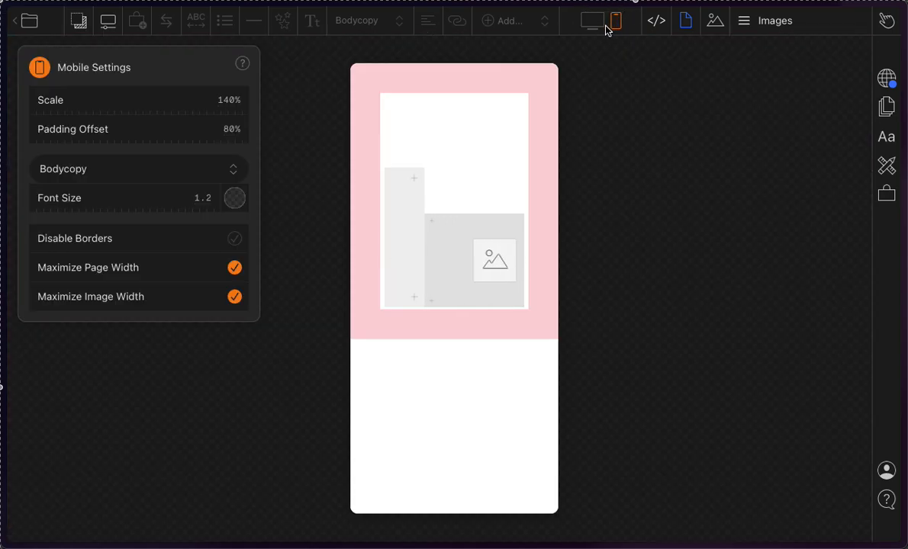
{"action": "left_click", "coordinate": [601, 25]}
{"action": "left_click", "coordinate": [618, 29]}
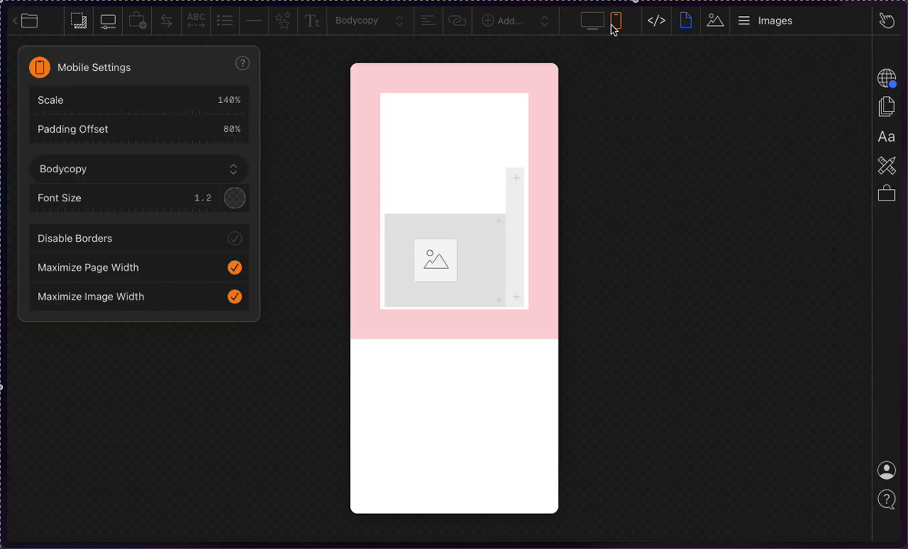
{"action": "left_click", "coordinate": [593, 27]}
{"action": "left_click", "coordinate": [621, 25]}
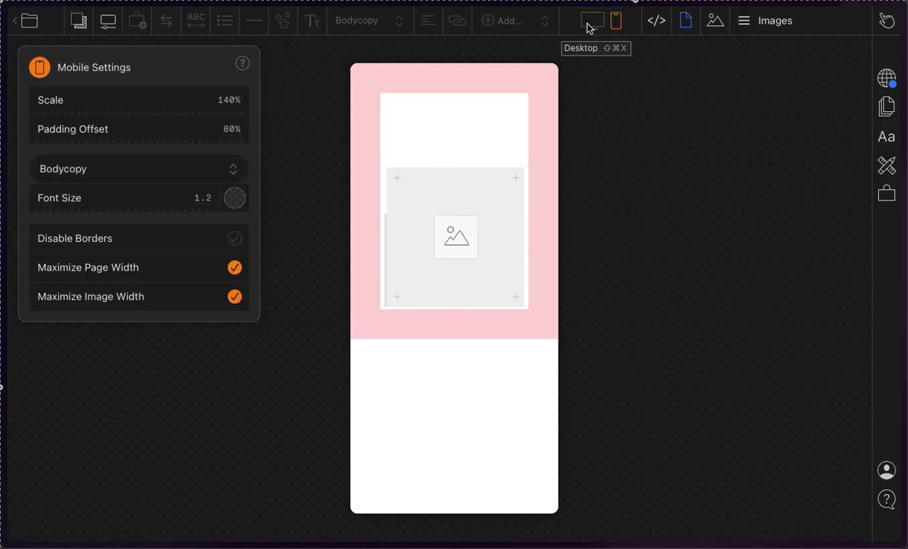
{"action": "left_click", "coordinate": [595, 23]}
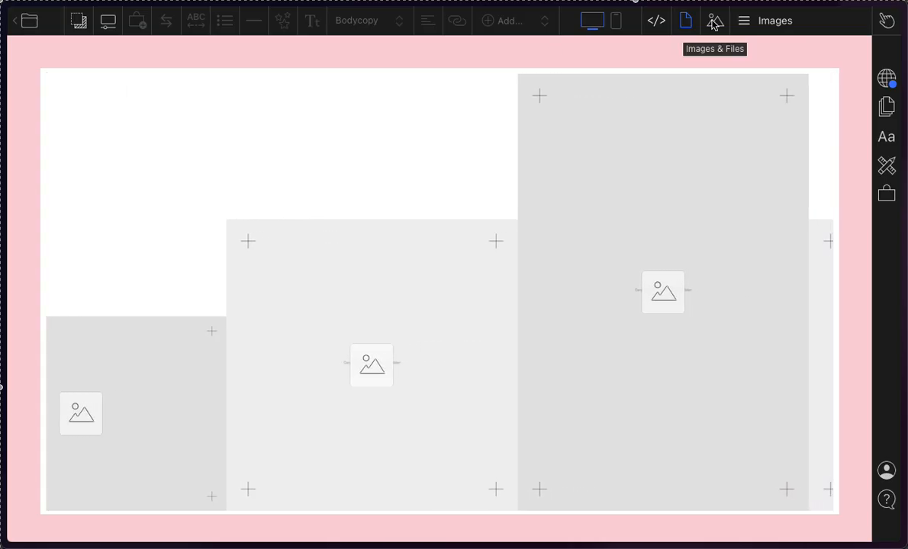
Step: Compare the page's vertically stacked marquee in the mobile and desktop previews, and open the local page settings
{"action": "left_click", "coordinate": [616, 21]}
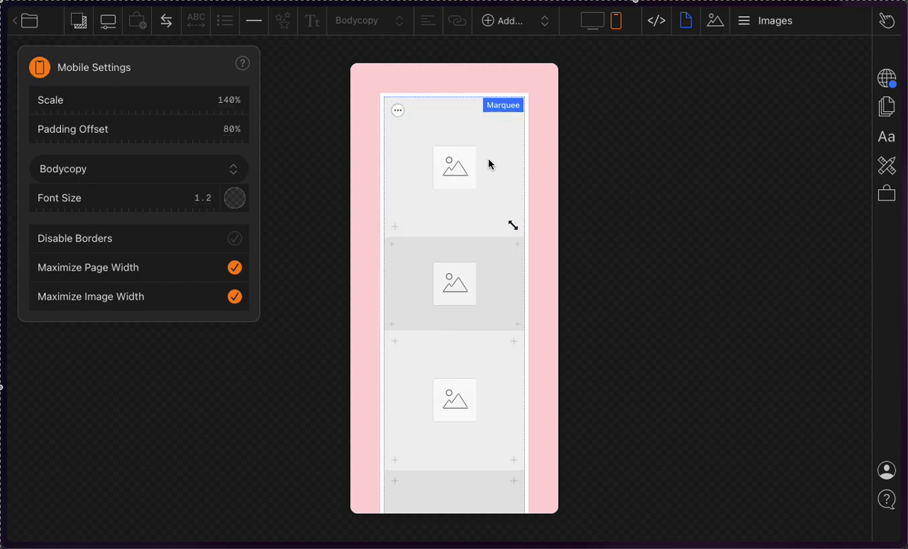
{"action": "left_click", "coordinate": [592, 26]}
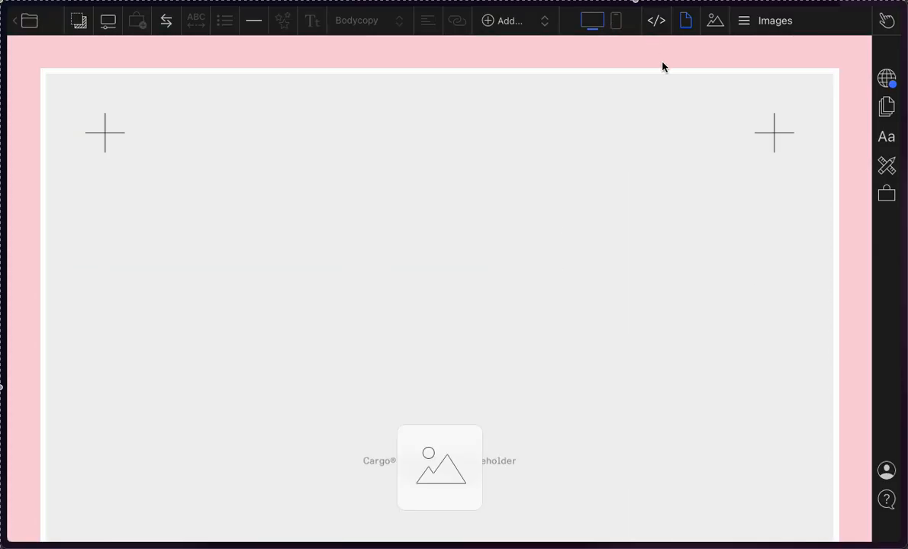
{"action": "left_click", "coordinate": [616, 22]}
{"action": "left_click", "coordinate": [595, 23]}
{"action": "left_click", "coordinate": [620, 23]}
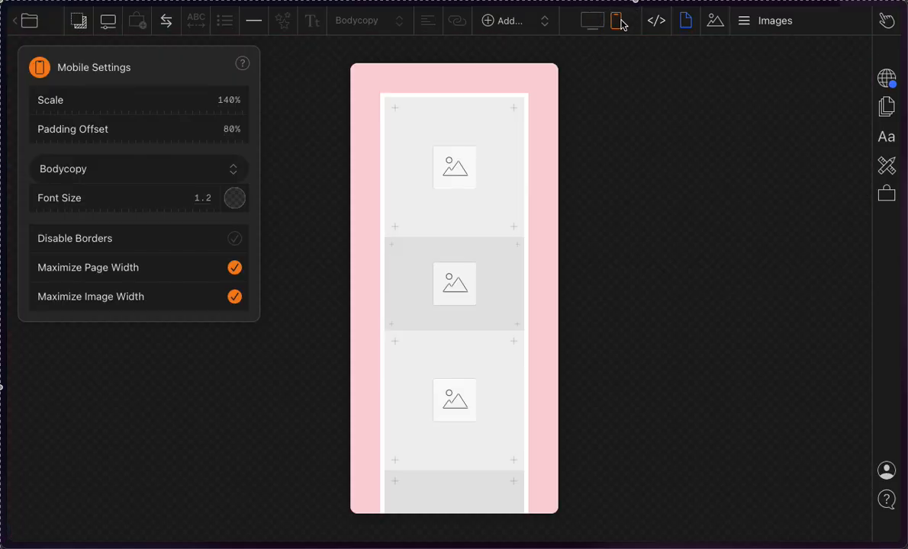
{"action": "left_click", "coordinate": [592, 23]}
{"action": "left_click", "coordinate": [686, 22]}
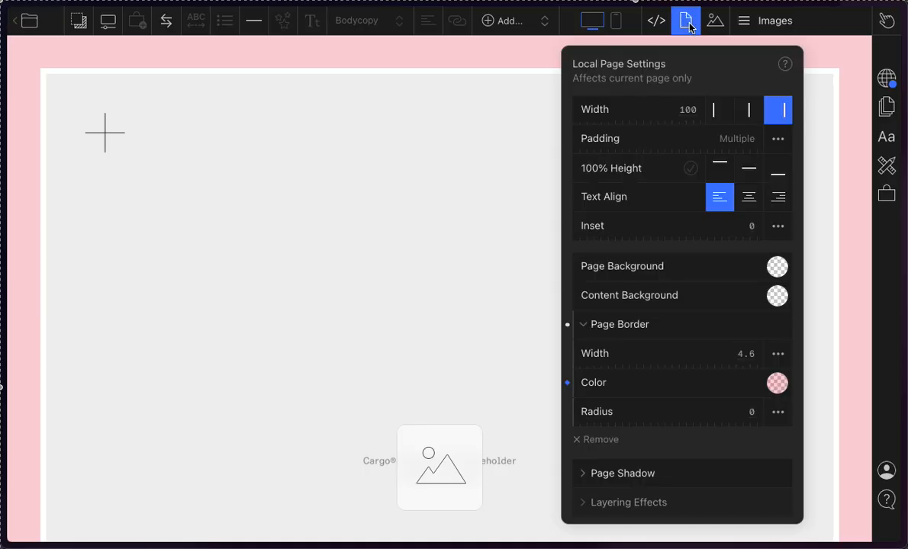
Step: Try the Desktop & Mobile homepage option for the Images page, and set it as the homepage for Desktop only
{"action": "left_click", "coordinate": [766, 19]}
{"action": "left_click", "coordinate": [836, 102]}
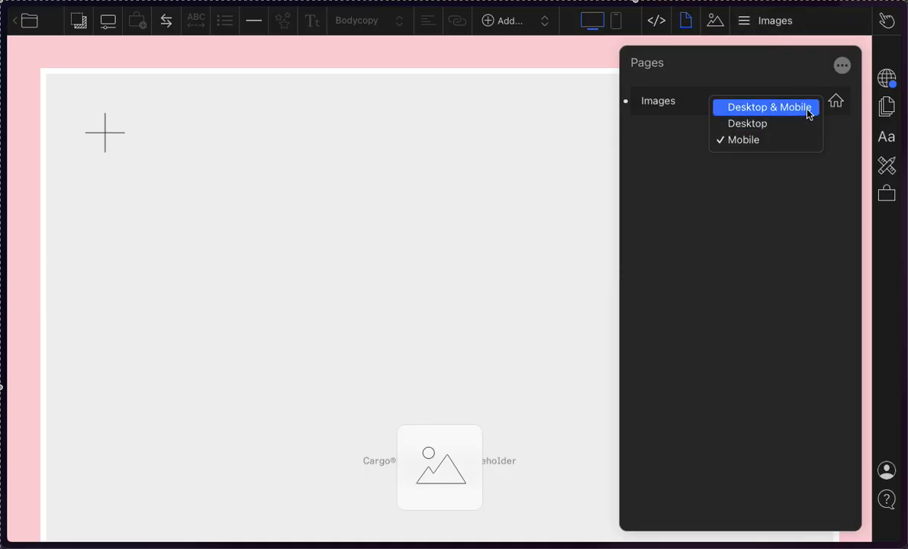
{"action": "left_click", "coordinate": [809, 112]}
{"action": "left_click", "coordinate": [836, 103]}
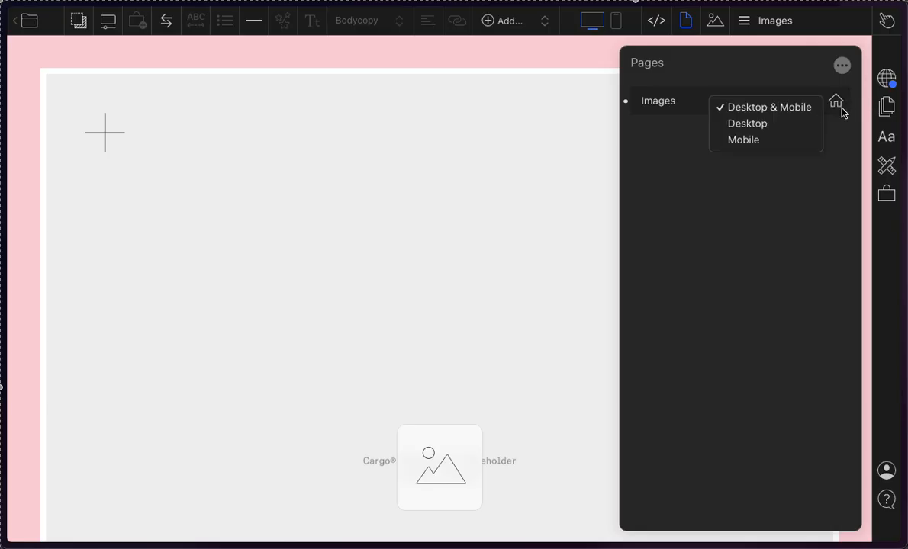
{"action": "left_click", "coordinate": [788, 174]}
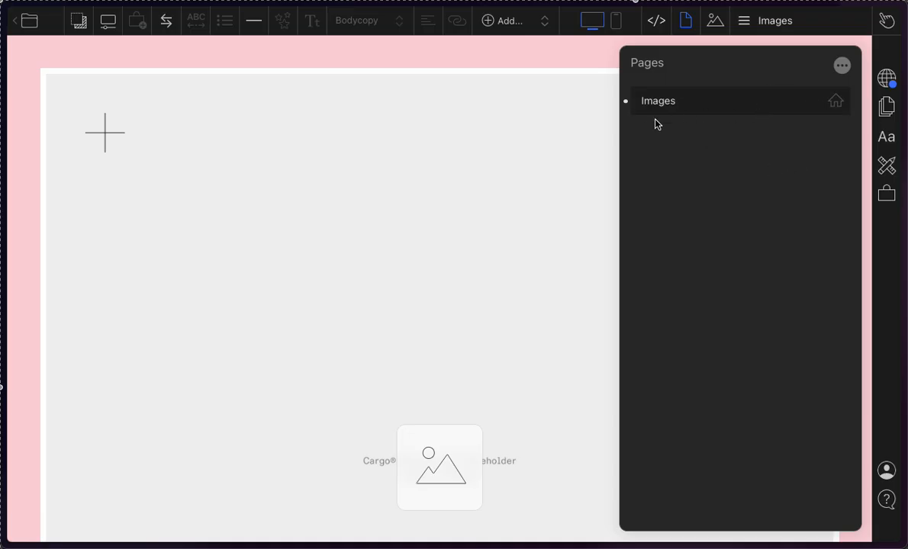
{"action": "left_click_drag", "start_coordinate": [700, 117], "coordinate": [694, 115]}
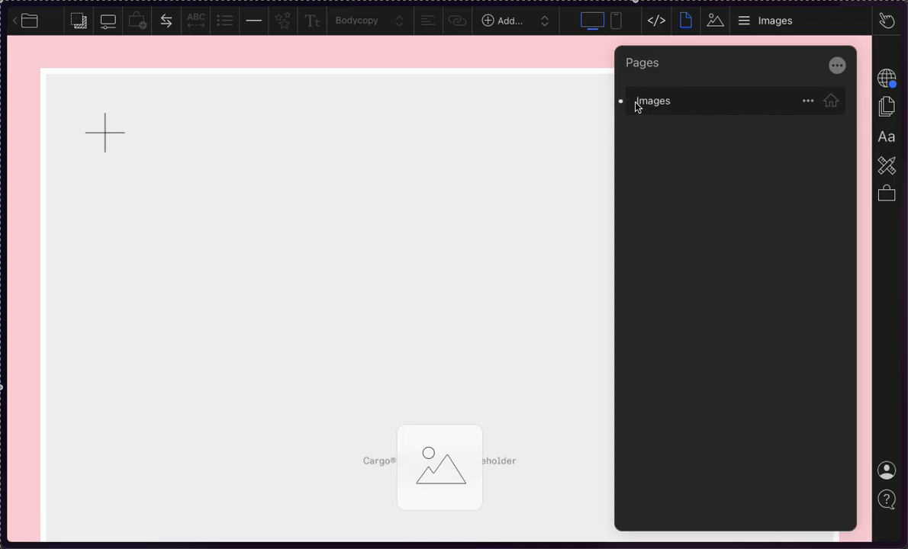
{"action": "left_click", "coordinate": [803, 107]}
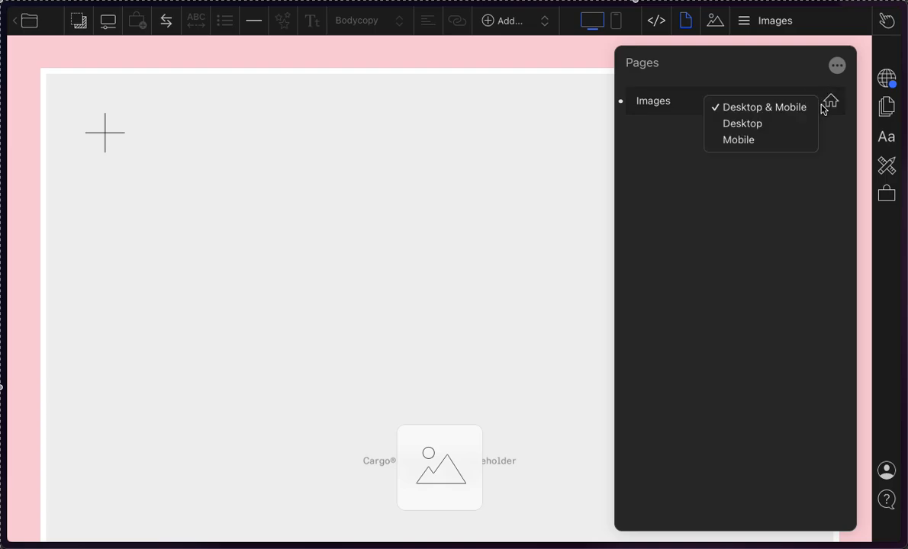
{"action": "left_click", "coordinate": [770, 123]}
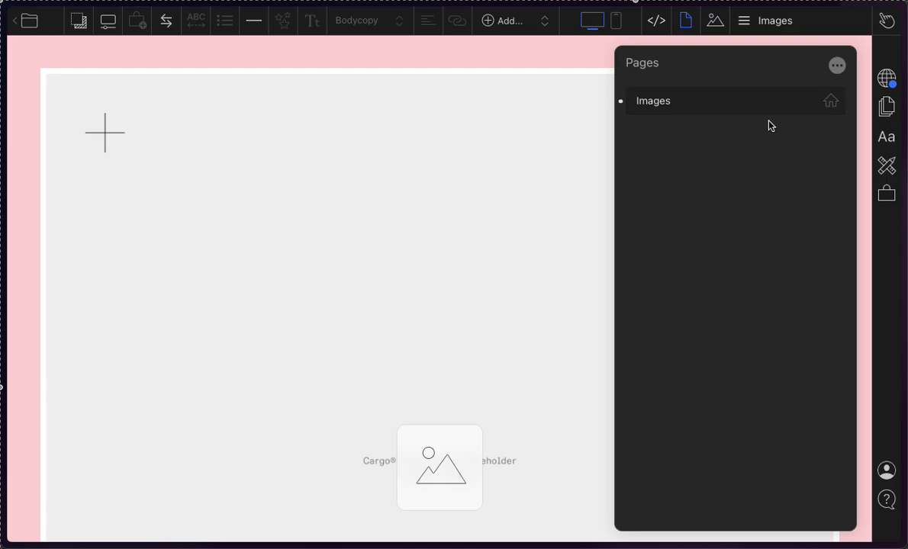
Step: Duplicate the Images page and rename the copy as "Images - mobile"
{"action": "left_click", "coordinate": [806, 103]}
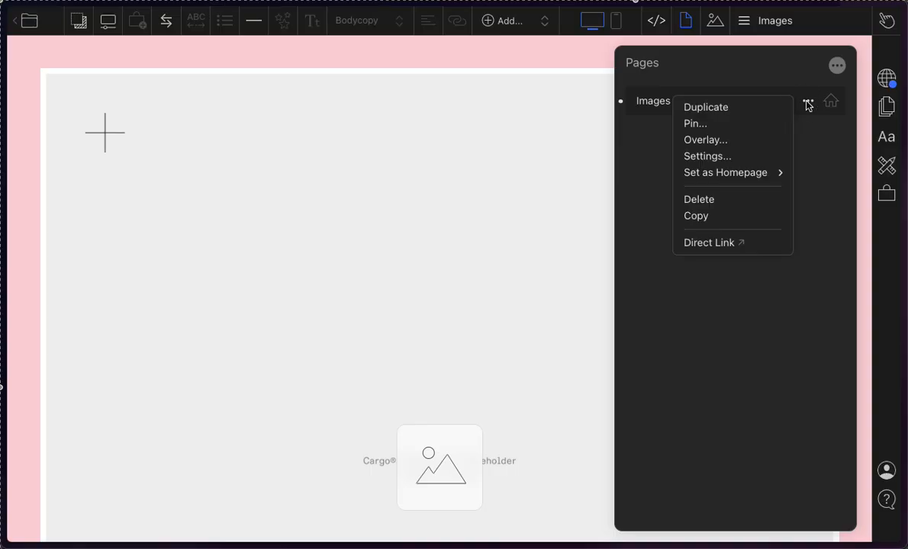
{"action": "left_click", "coordinate": [766, 112]}
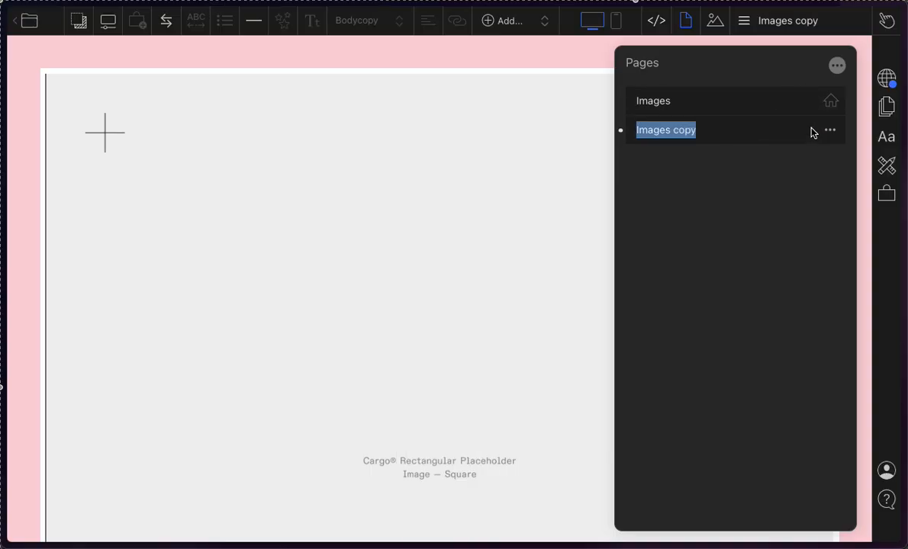
{"action": "left_click", "coordinate": [719, 135]}
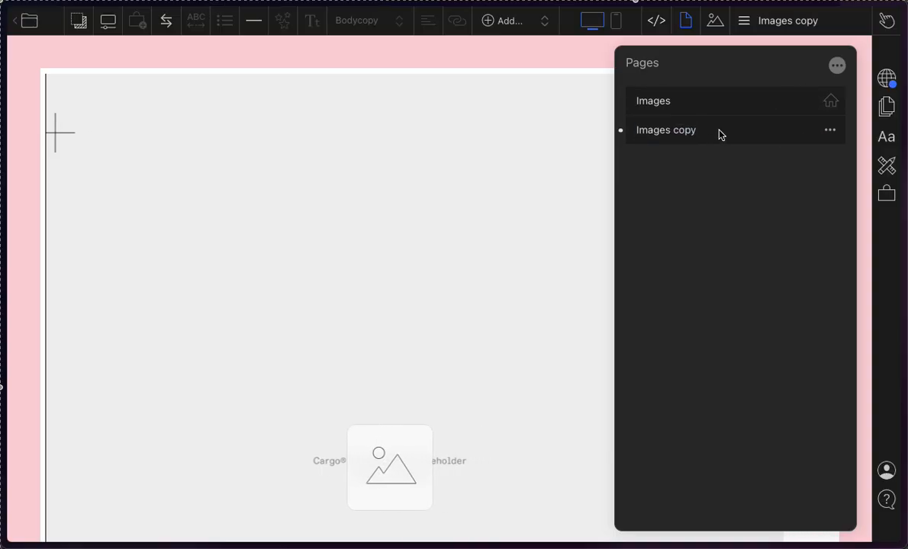
{"action": "key", "text": "BackSpace"}
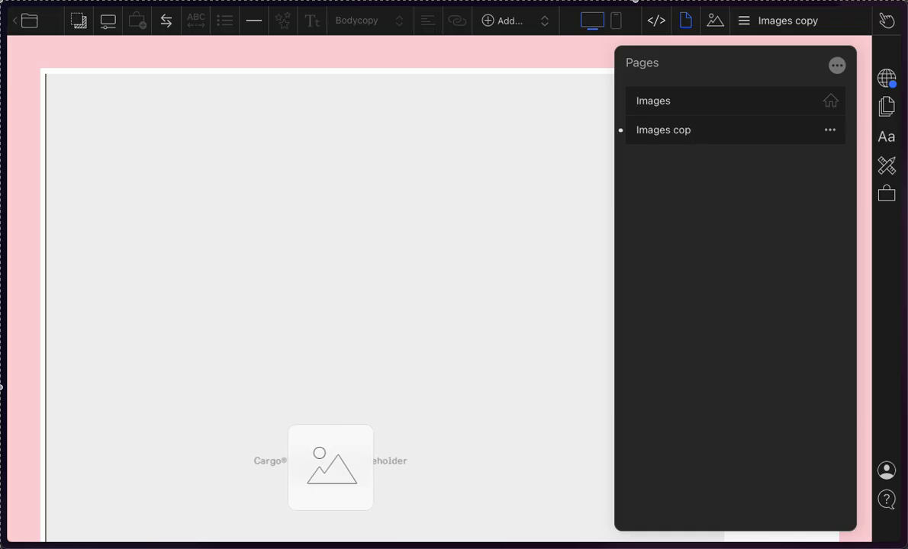
{"action": "key", "text": "BackSpace"}
{"action": "key", "text": "BackSpace"}
{"action": "key", "text": "BackSpace"}
{"action": "key", "text": "BackSpace"}
{"action": "type", "text": "- mob"}
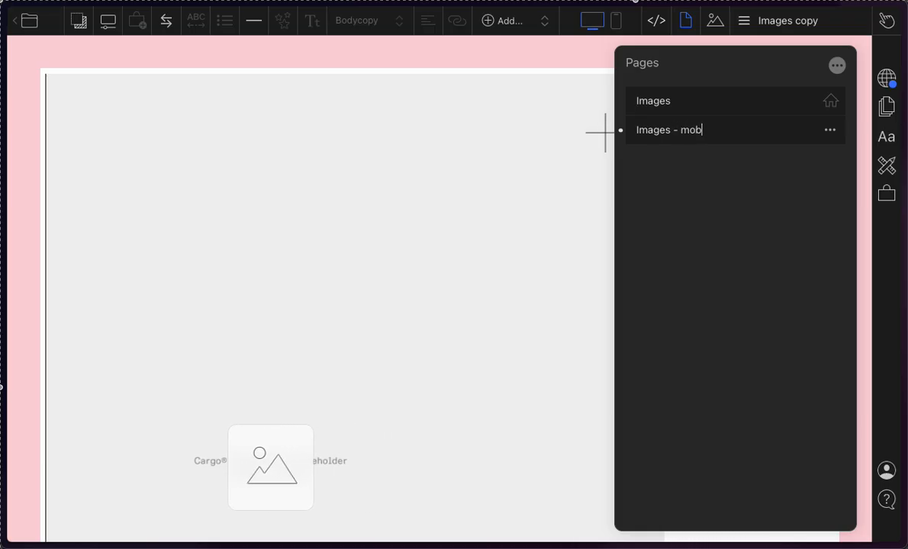
{"action": "type", "text": "ile"}
{"action": "key", "text": "Return"}
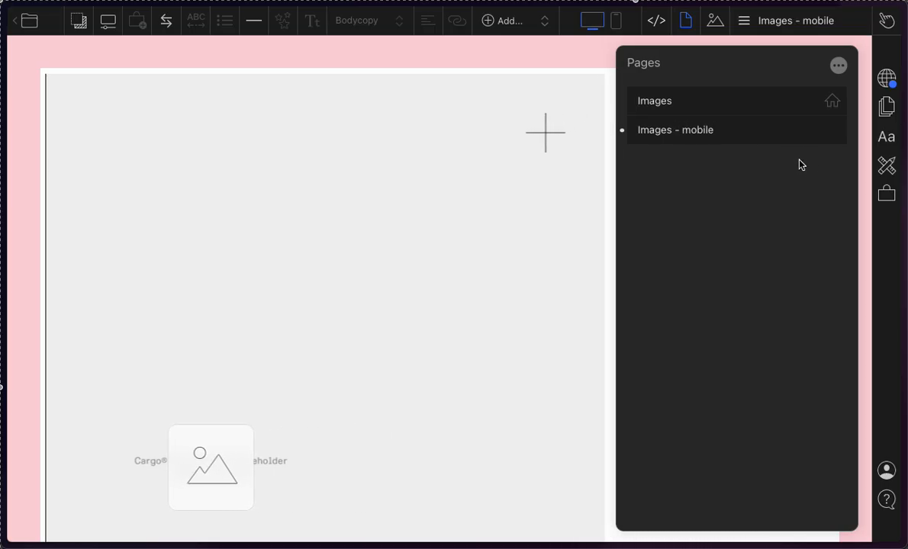
Step: Set the "Images - mobile" page as the homepage for Mobile only
{"action": "left_click", "coordinate": [831, 130]}
{"action": "mouse_move", "coordinate": [797, 198]}
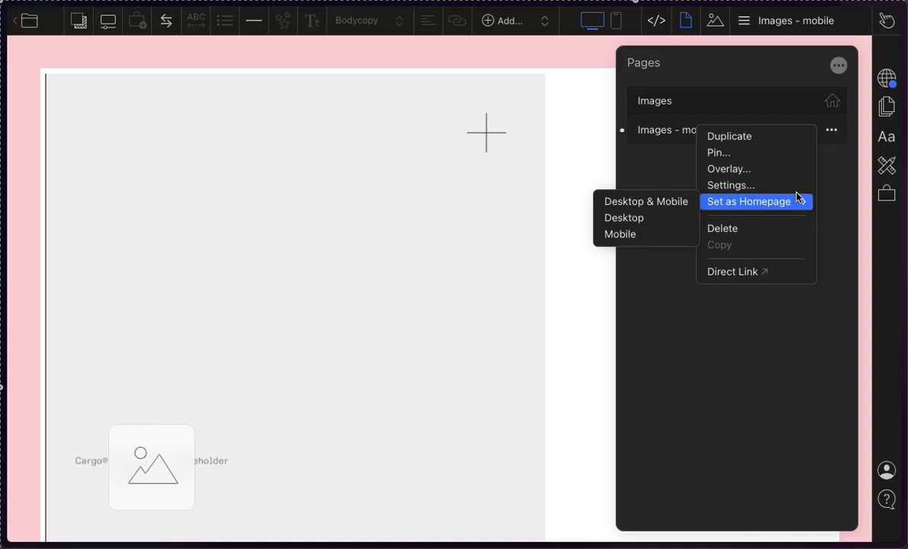
{"action": "left_click", "coordinate": [621, 233]}
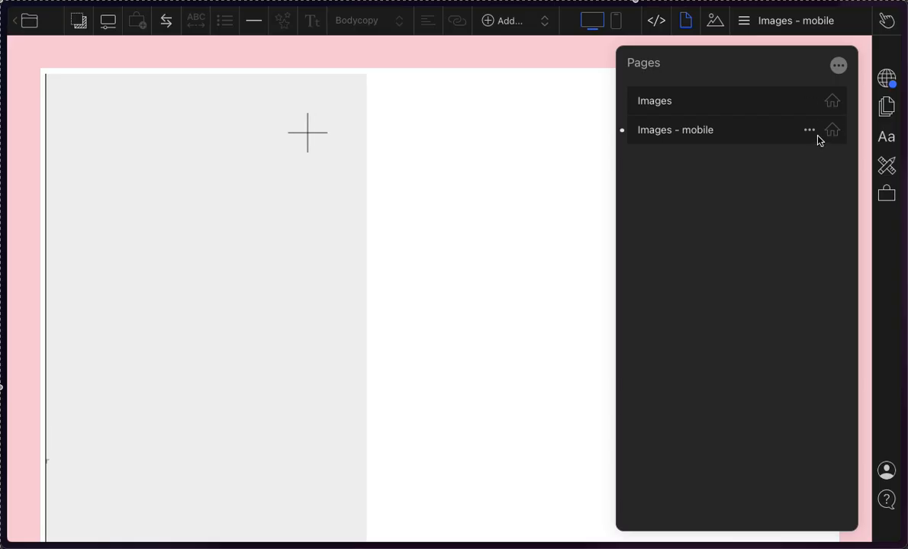
Step: Create a new page in the site and set it as the homepage for Desktop & Mobile
{"action": "left_click", "coordinate": [837, 69]}
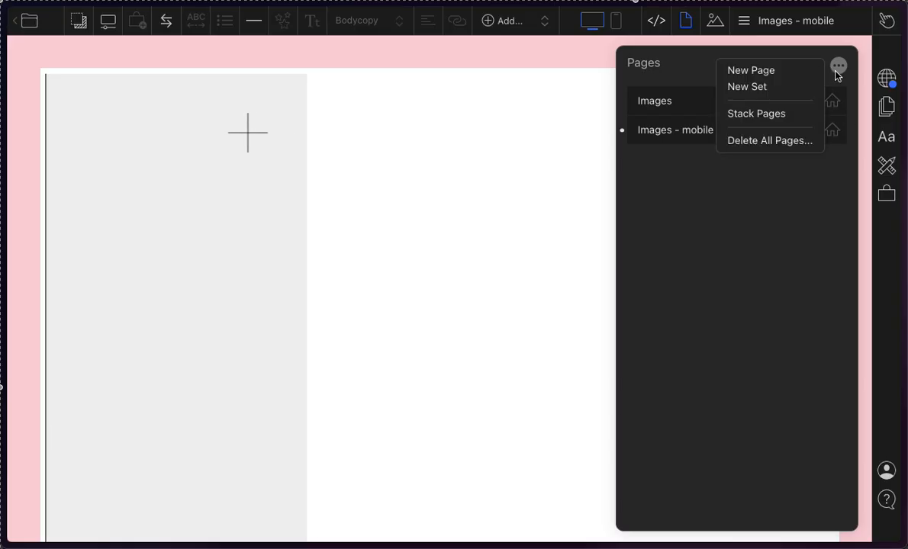
{"action": "left_click", "coordinate": [772, 71]}
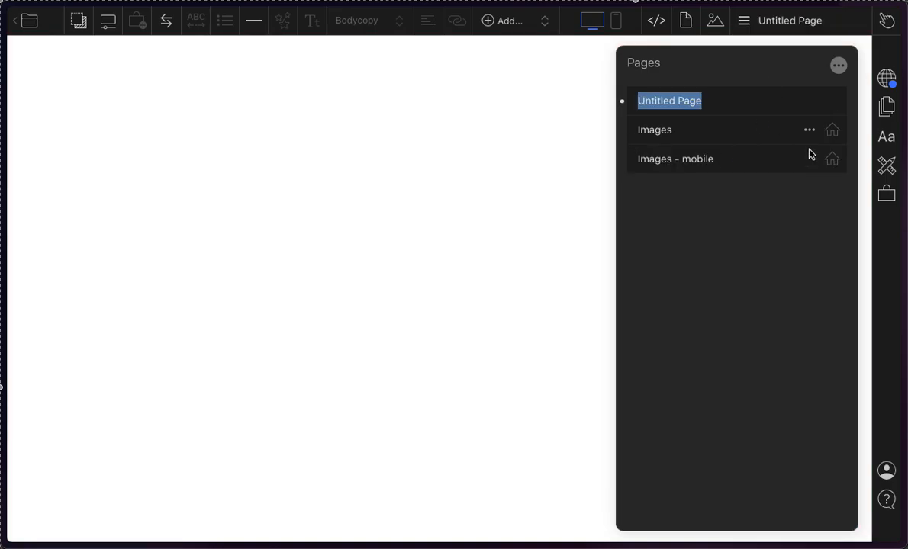
{"action": "left_click", "coordinate": [789, 212]}
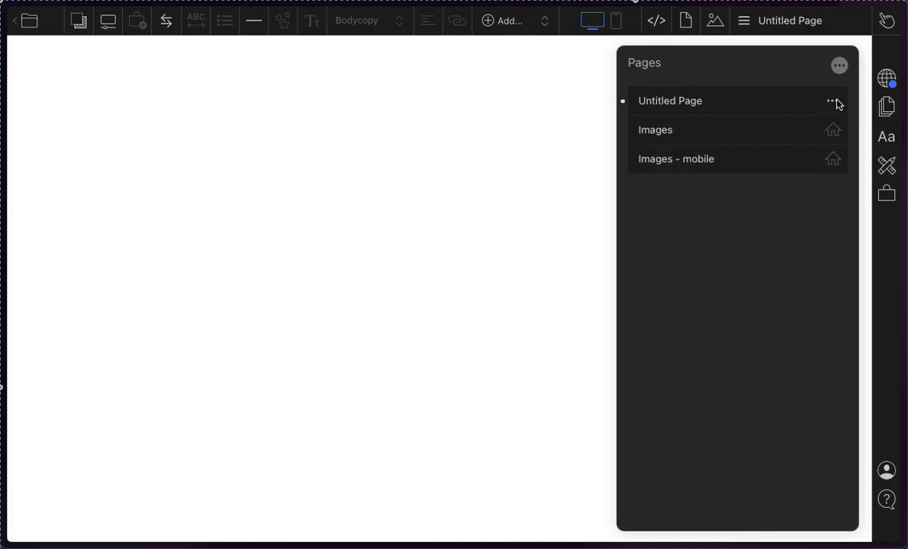
{"action": "left_click", "coordinate": [836, 103]}
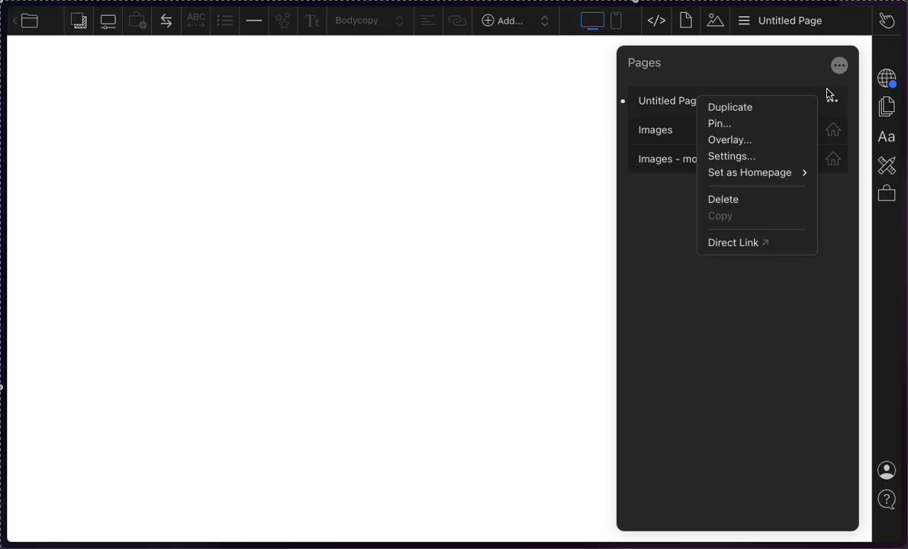
{"action": "mouse_move", "coordinate": [810, 179]}
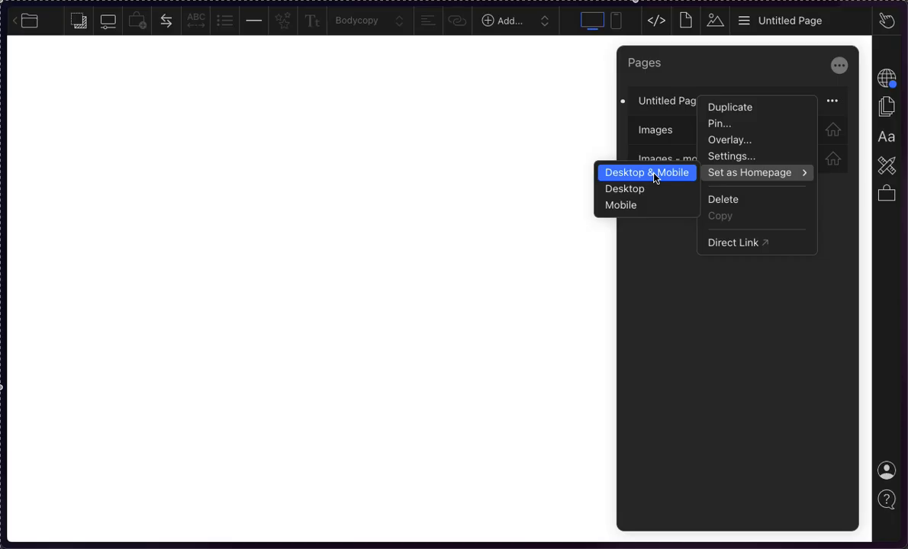
{"action": "left_click", "coordinate": [656, 178]}
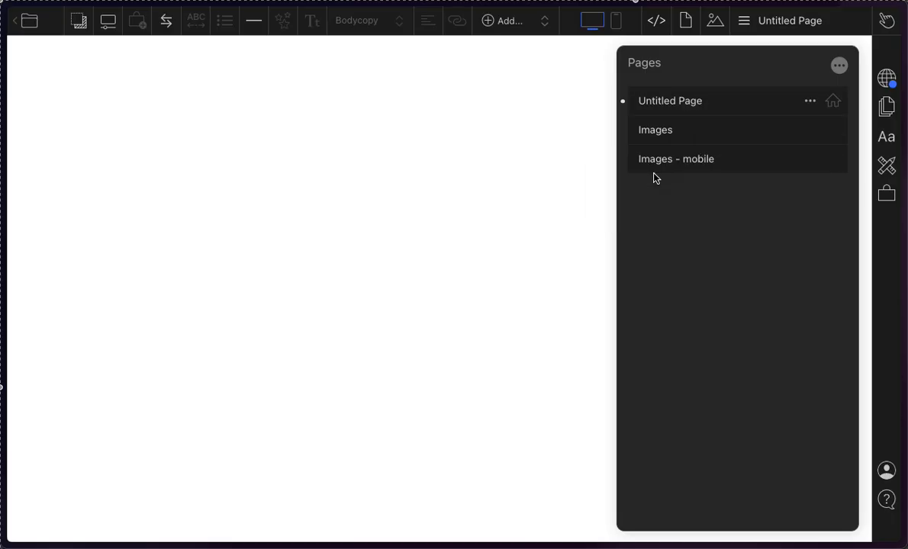
Step: Check which homepage option is active for the new untitled page
{"action": "left_click", "coordinate": [810, 101]}
{"action": "mouse_move", "coordinate": [728, 180]}
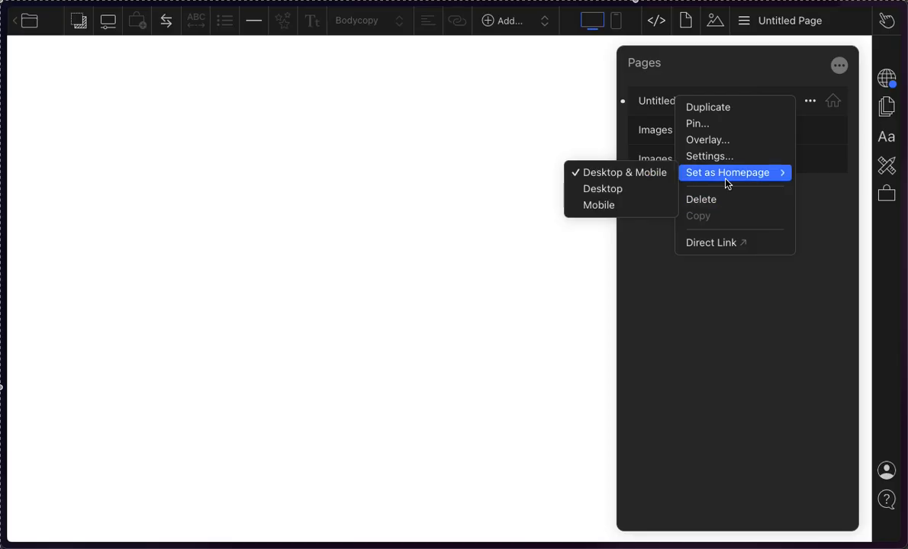
{"action": "left_click", "coordinate": [824, 186]}
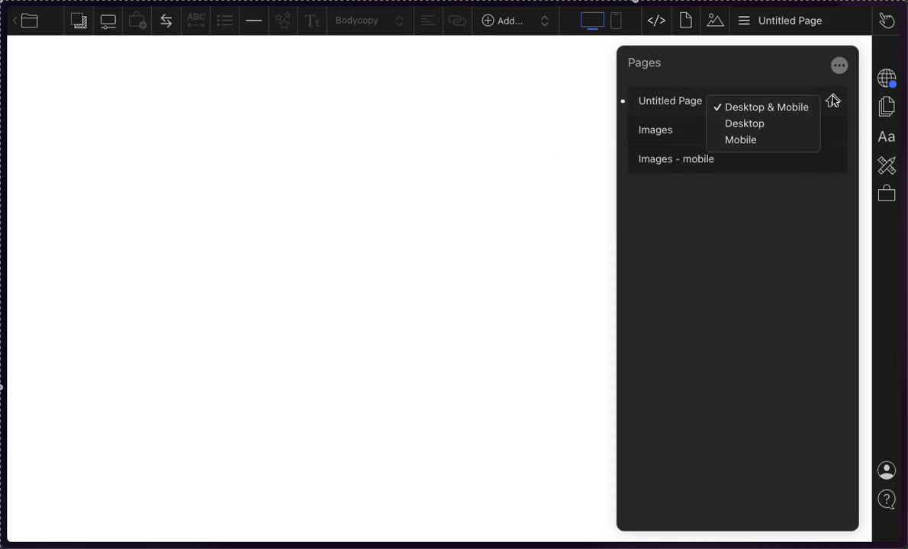
{"action": "left_click", "coordinate": [699, 99]}
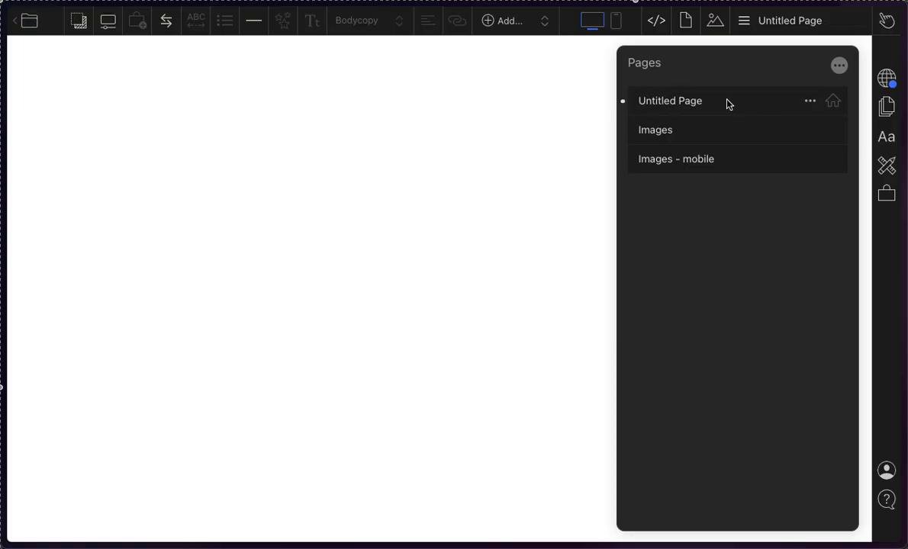
Step: Rename the untitled page as HOME
{"action": "double_click", "coordinate": [675, 99]}
{"action": "left_click", "coordinate": [704, 101]}
{"action": "left_click", "coordinate": [722, 127]}
{"action": "left_click", "coordinate": [713, 95]}
{"action": "double_click", "coordinate": [689, 102]}
{"action": "type", "text": "HOME"}
{"action": "left_click", "coordinate": [685, 113]}
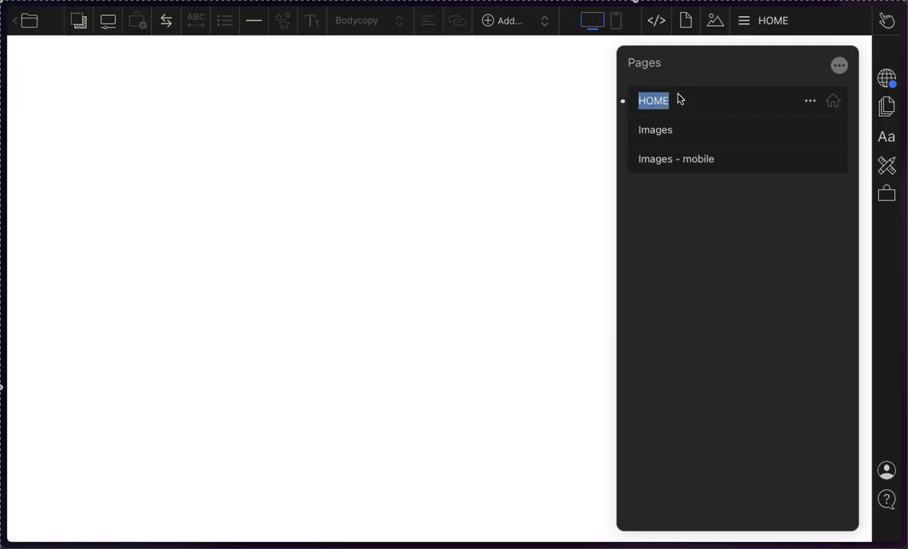
{"action": "key", "text": "Return"}
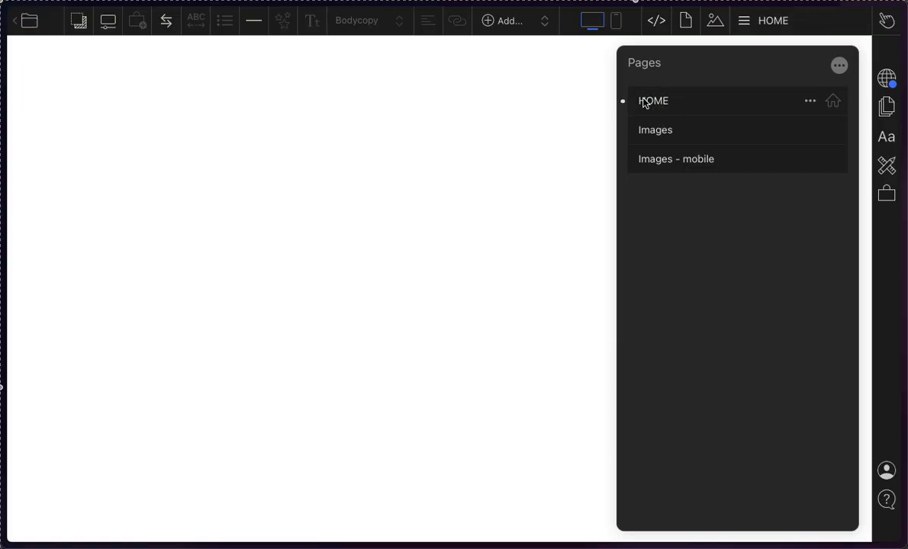
{"action": "double_click", "coordinate": [655, 97]}
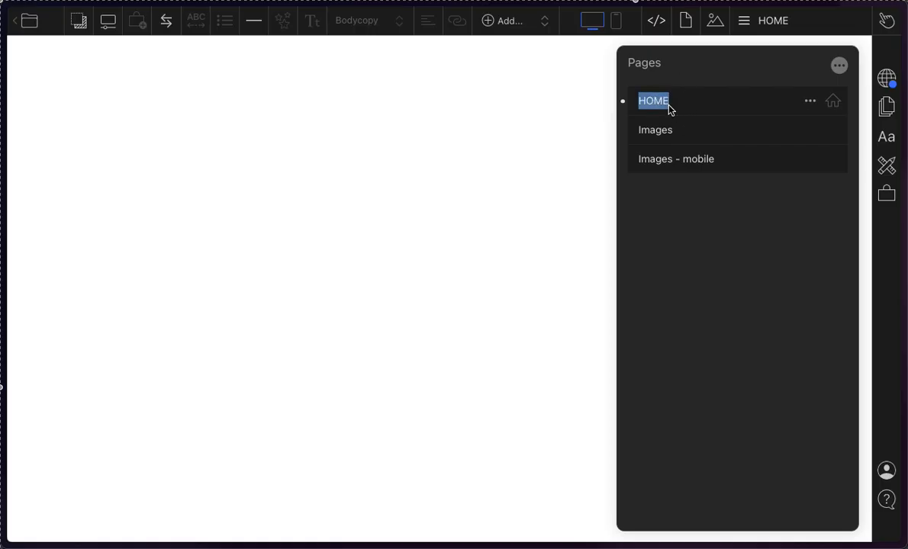
{"action": "type", "text": "H"}
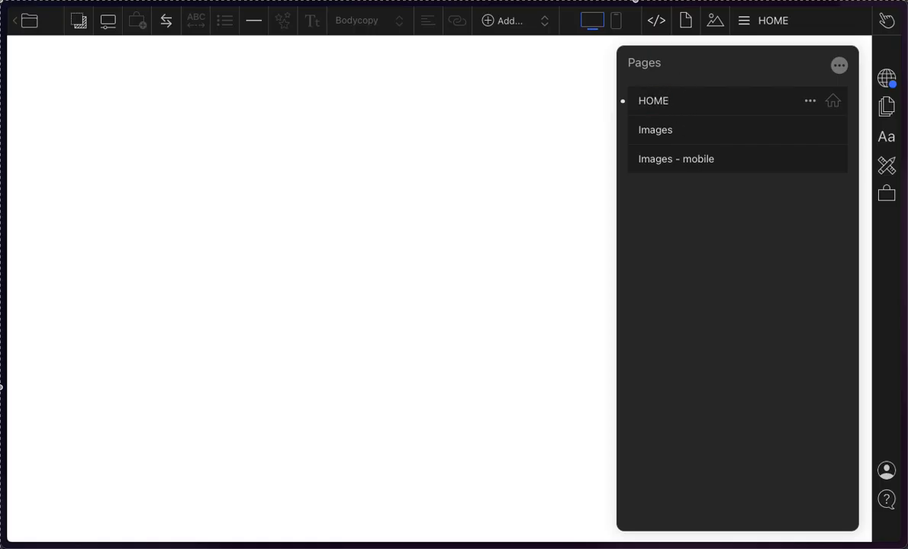
{"action": "key", "text": "Return"}
{"action": "left_click", "coordinate": [719, 296]}
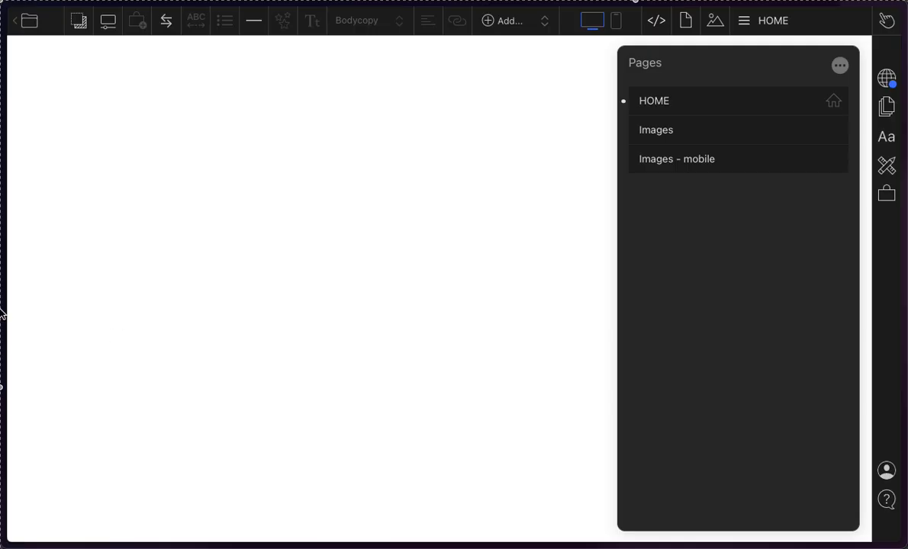
Step: Leave the page editor and return to the existing Cargo browser tab
{"action": "mouse_move", "coordinate": [2, 291]}
{"action": "left_click", "coordinate": [16, 20]}
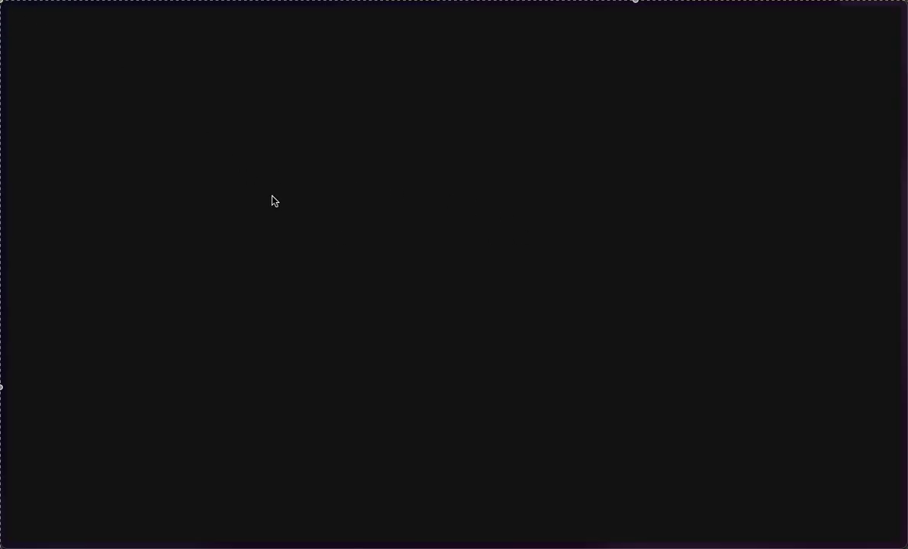
{"action": "mouse_move", "coordinate": [2, 73]}
{"action": "left_click", "coordinate": [70, 227]}
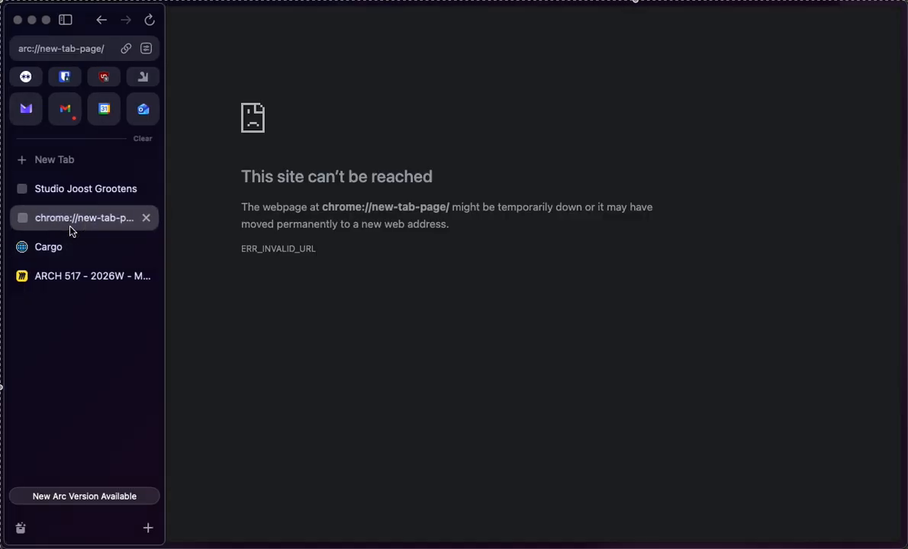
{"action": "left_click", "coordinate": [70, 247]}
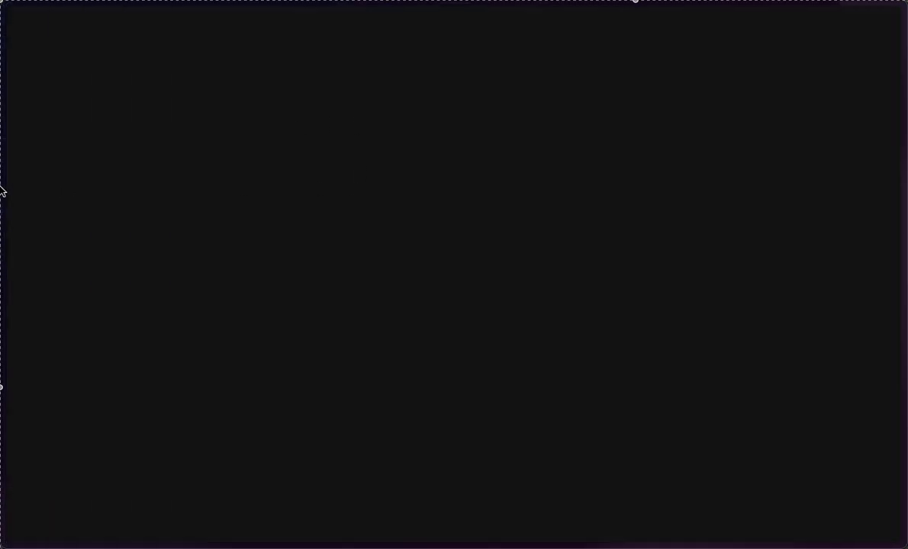
{"action": "mouse_move", "coordinate": [2, 191]}
{"action": "left_click", "coordinate": [76, 45]}
{"action": "key", "text": "Escape"}
{"action": "mouse_move", "coordinate": [2, 153]}
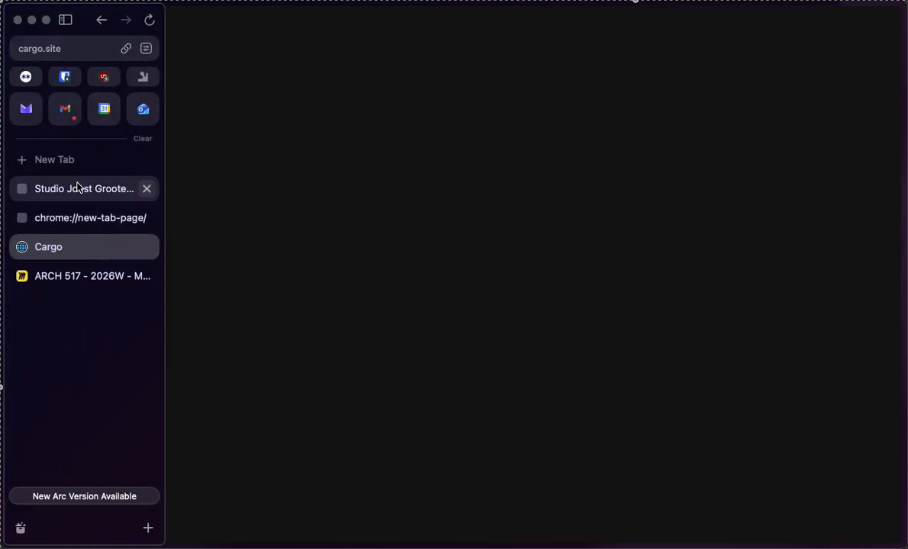
Step: Open the Cargo website in a new browser tab
{"action": "left_click", "coordinate": [71, 156]}
{"action": "type", "text": "cargo"}
{"action": "key", "text": "Return"}
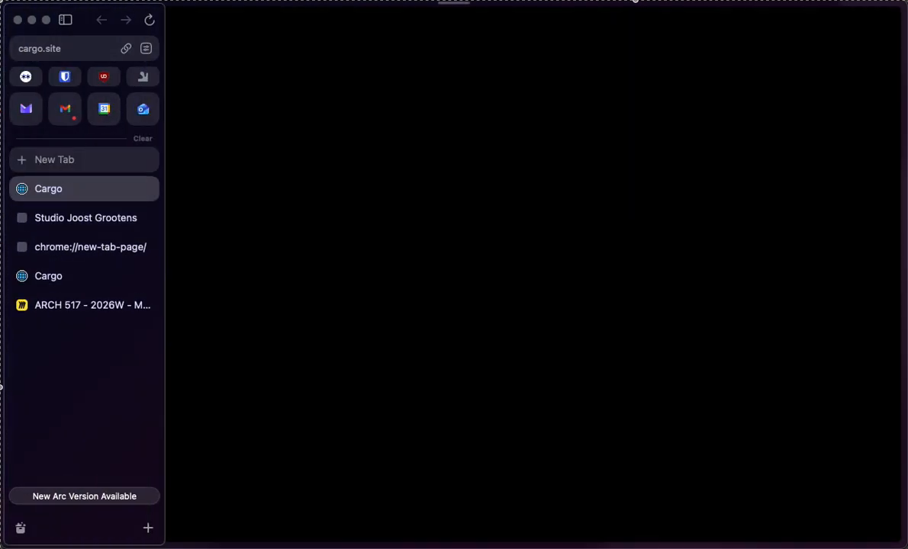
{"action": "mouse_move", "coordinate": [2, 288]}
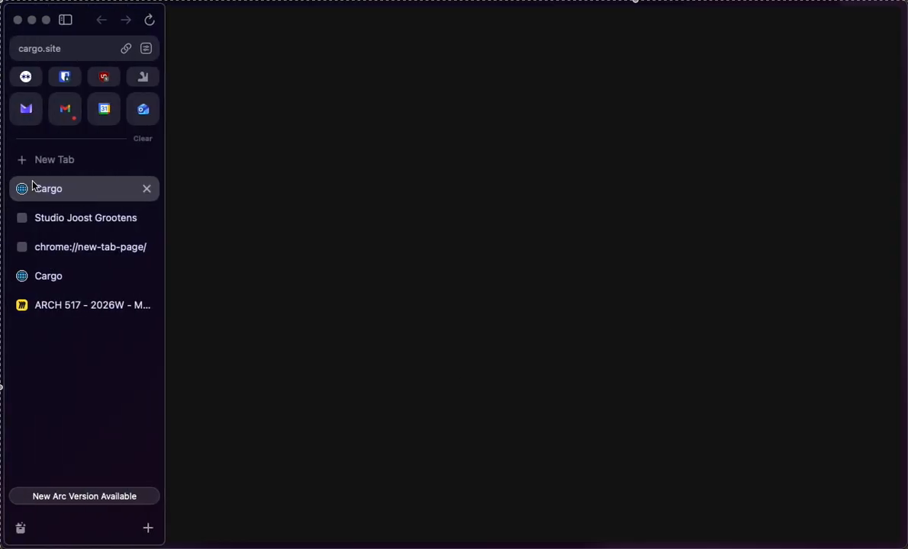
Step: Load the personal portfolio website in the new tab in place of the Cargo site
{"action": "key", "text": "super+l"}
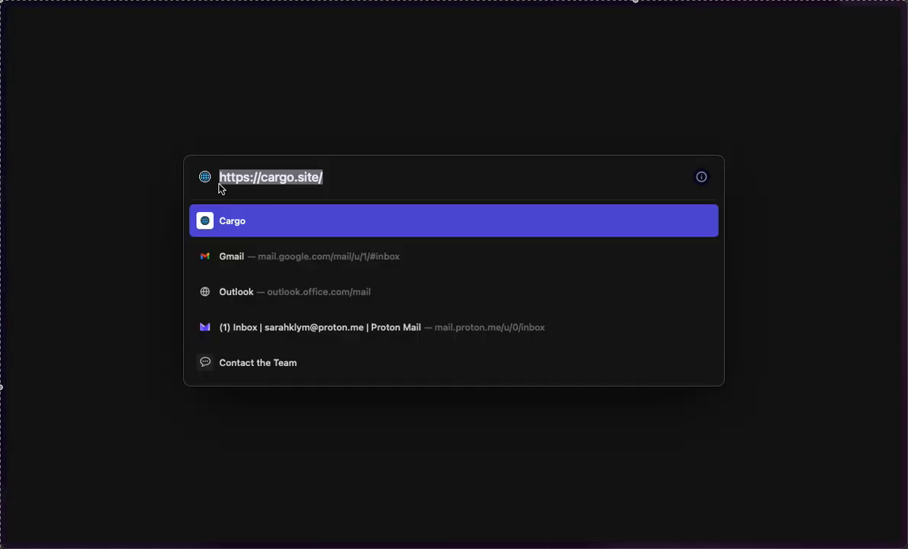
{"action": "left_click", "coordinate": [333, 180]}
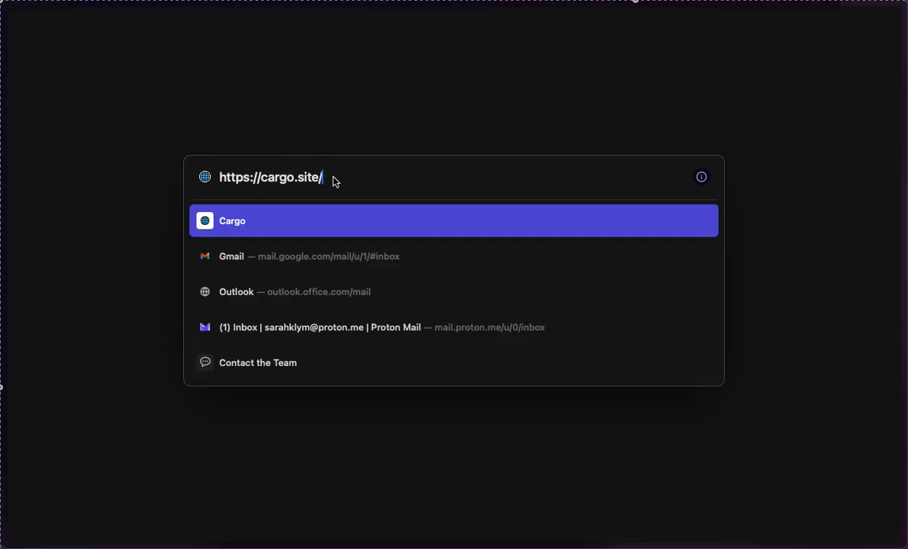
{"action": "key", "text": "super+a"}
{"action": "type", "text": "a"}
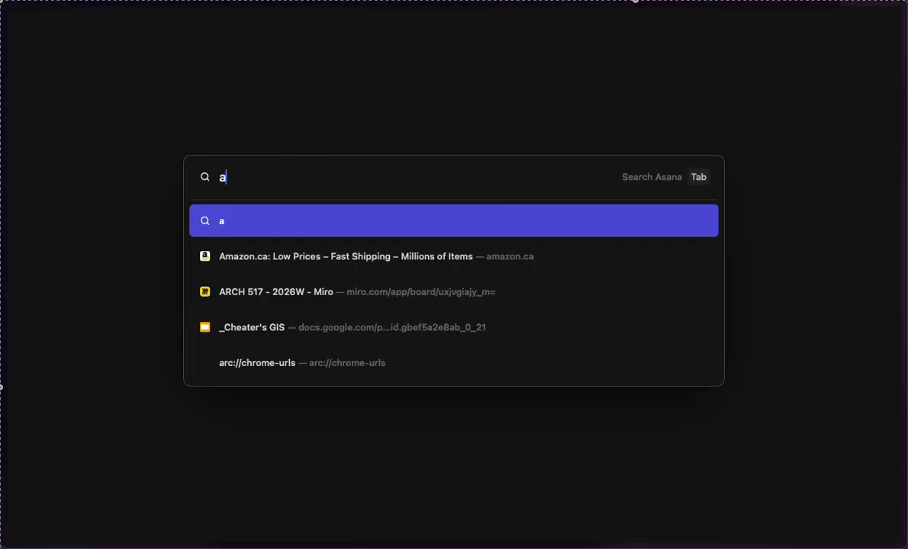
{"action": "key", "text": "BackSpace"}
{"action": "type", "text": "sarah."}
{"action": "key", "text": "BackSpace"}
{"action": "type", "text": "kl"}
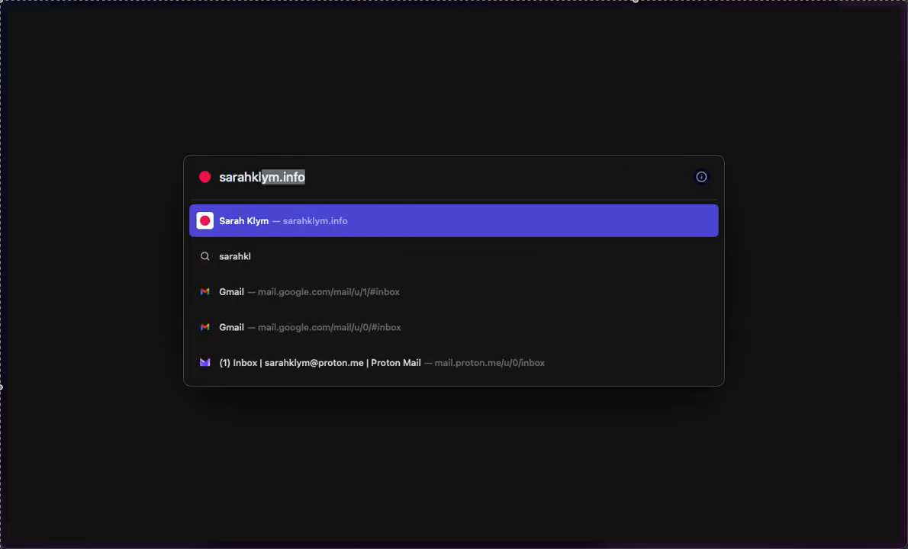
{"action": "type", "text": "ym.info"}
{"action": "key", "text": "Return"}
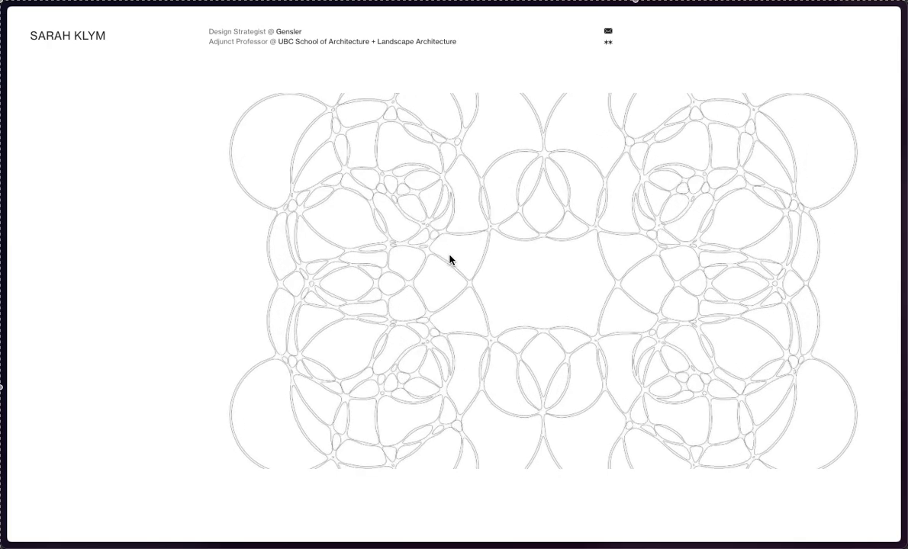
Step: Open the portfolio site's editor by adding "admin" to the end of its web address
{"action": "mouse_move", "coordinate": [3, 131]}
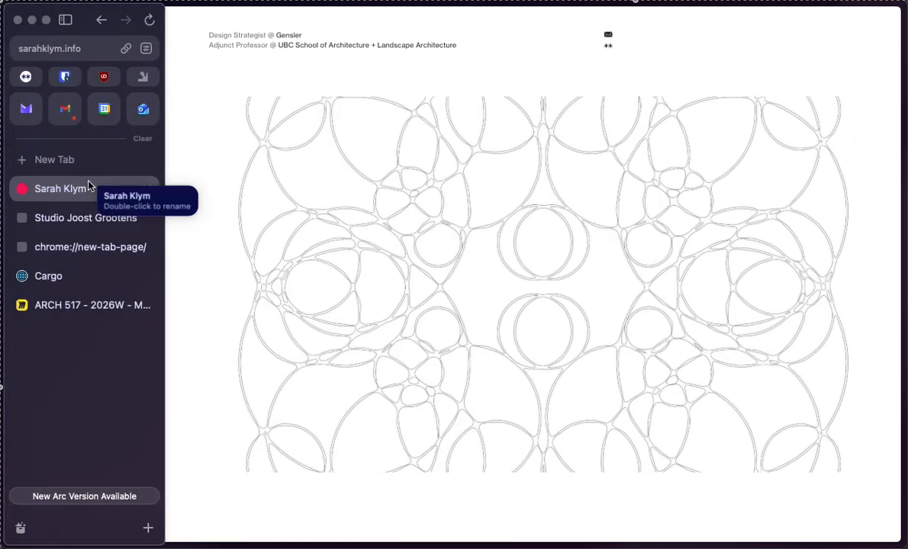
{"action": "mouse_move", "coordinate": [3, 103]}
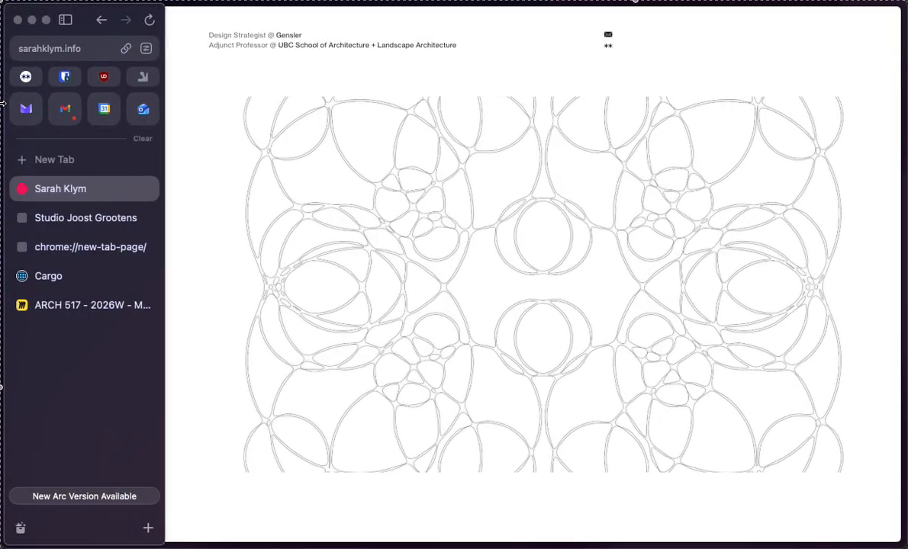
{"action": "left_click", "coordinate": [95, 51]}
{"action": "left_click", "coordinate": [161, 57]}
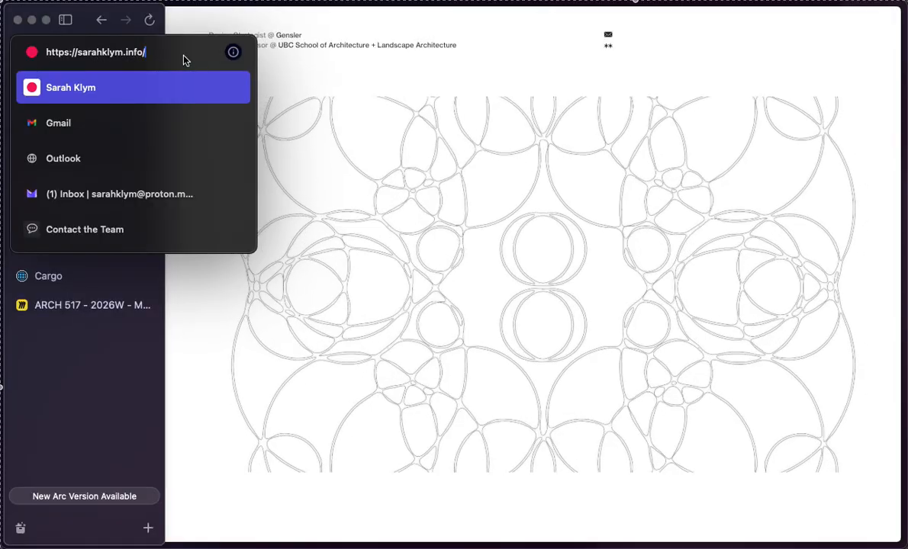
{"action": "type", "text": "admin"}
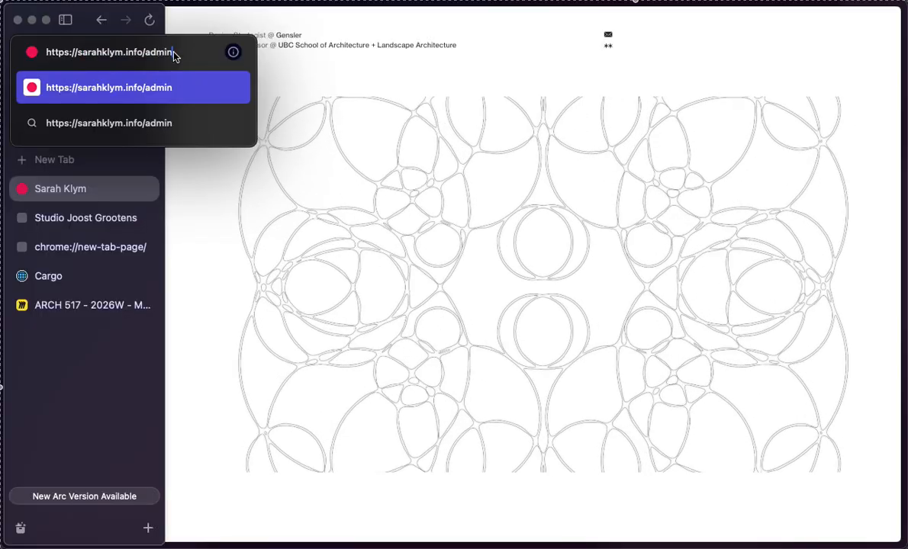
{"action": "key", "text": "Return"}
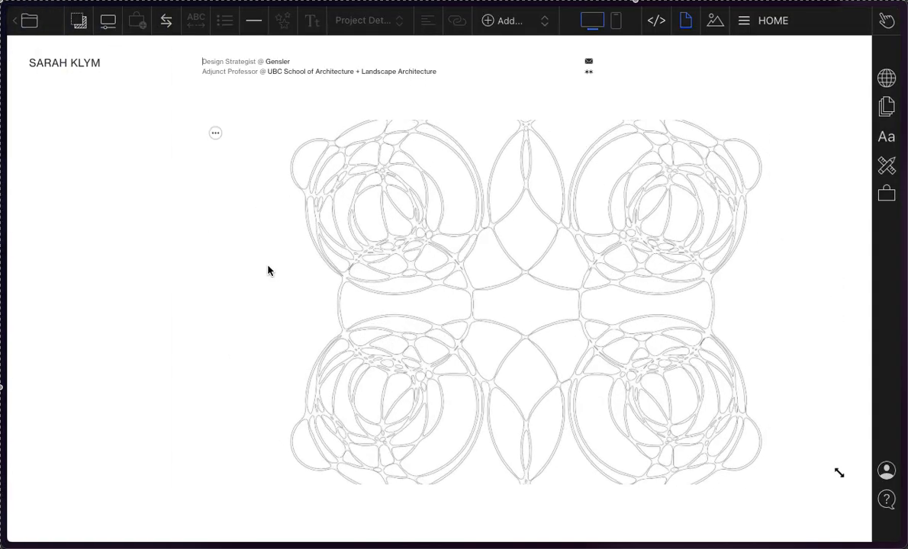
Step: Show the portfolio's page list and expand the Index folder to view the pages inside it
{"action": "left_click", "coordinate": [771, 23]}
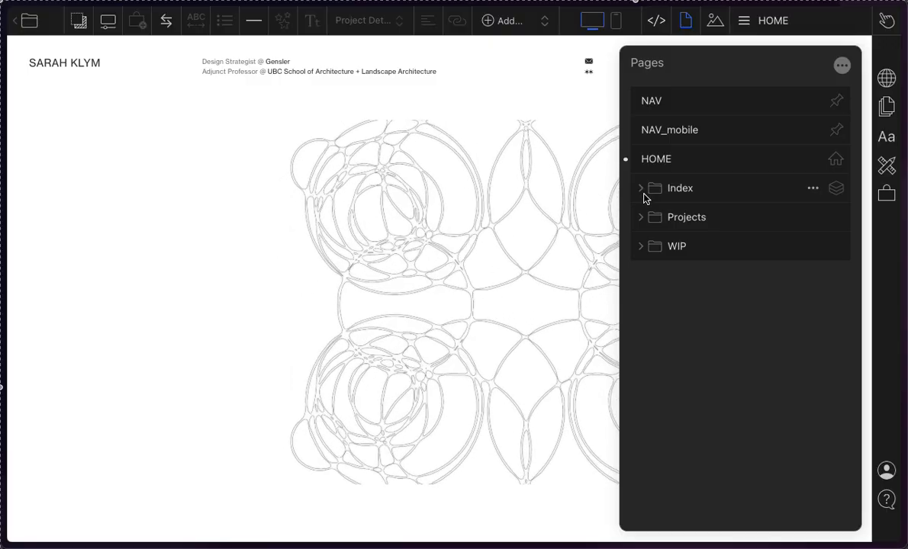
{"action": "left_click", "coordinate": [641, 188]}
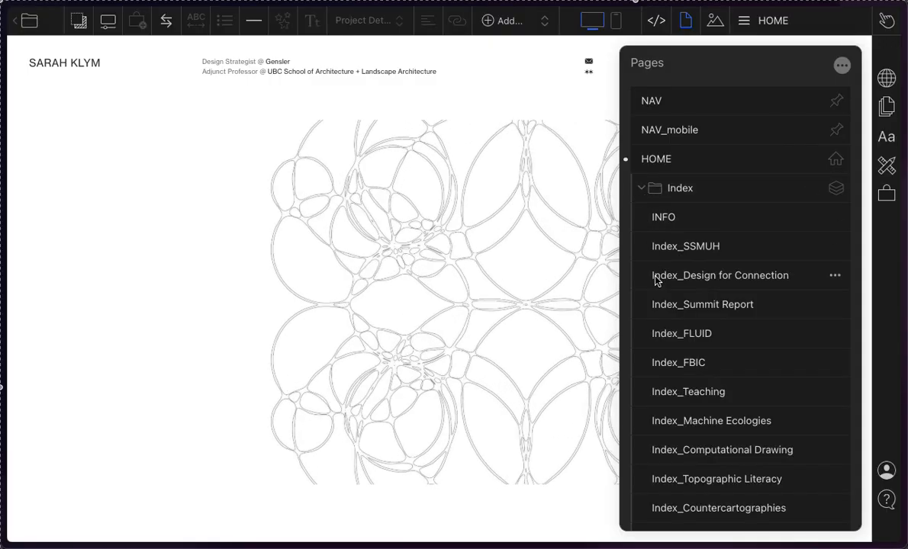
{"action": "scroll", "coordinate": [652, 278], "scroll_direction": "down", "scroll_amount": 2}
{"action": "scroll", "coordinate": [654, 263], "scroll_direction": "up", "scroll_amount": 2}
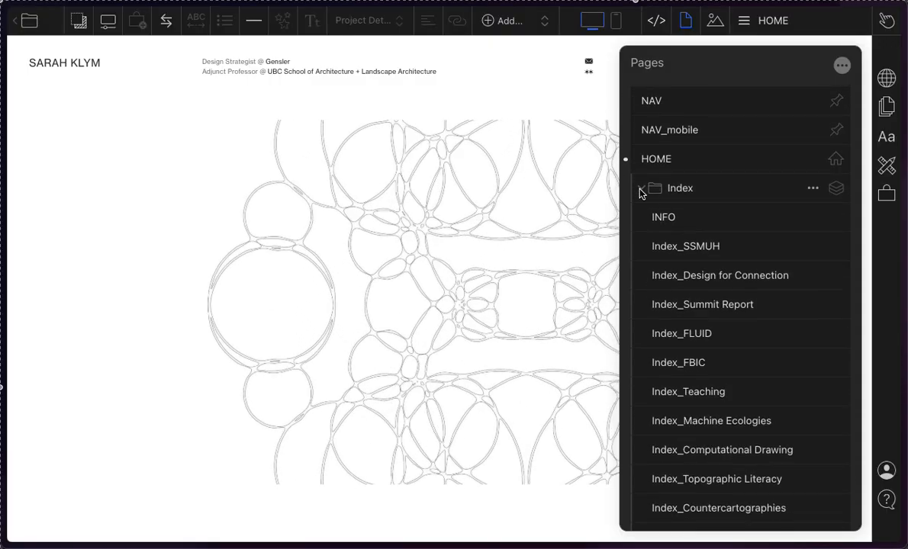
{"action": "left_click", "coordinate": [641, 191]}
{"action": "left_click", "coordinate": [641, 190]}
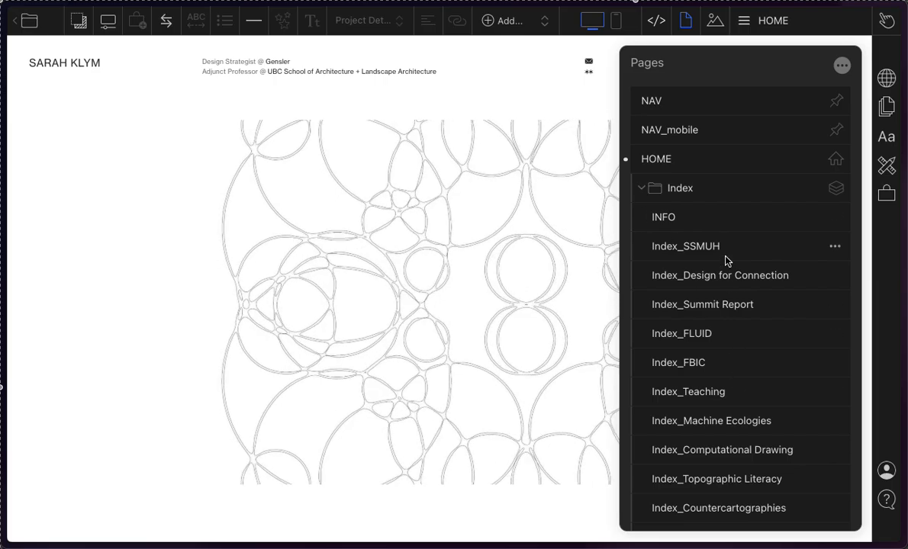
Step: Open the Index_Design for Connection page from the Index folder and close the page list
{"action": "left_click", "coordinate": [702, 286]}
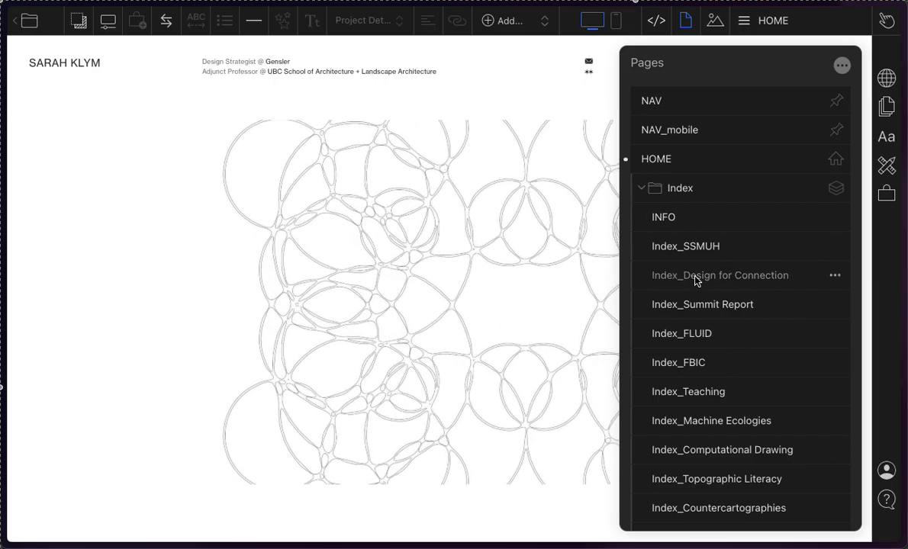
{"action": "scroll", "coordinate": [217, 205], "scroll_direction": "down", "scroll_amount": 2}
{"action": "scroll", "coordinate": [216, 204], "scroll_direction": "up", "scroll_amount": 10}
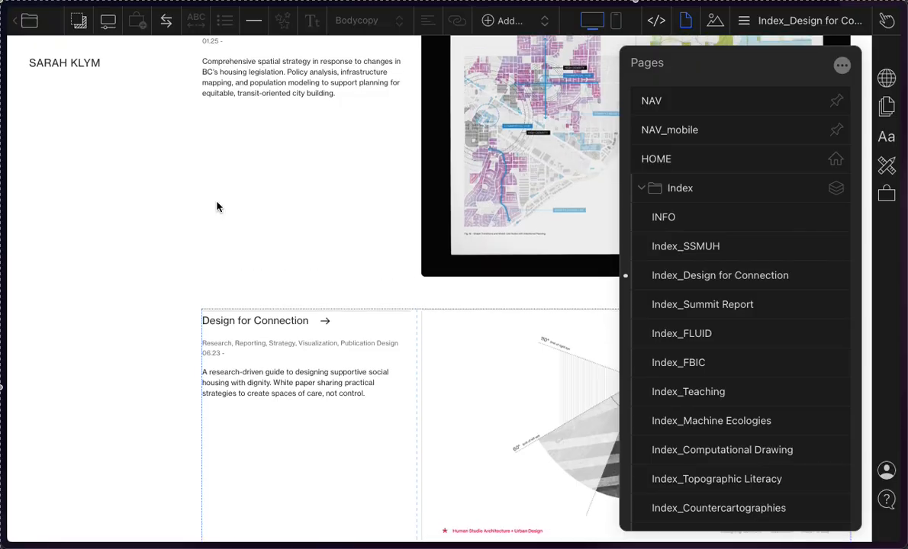
{"action": "left_click", "coordinate": [81, 259]}
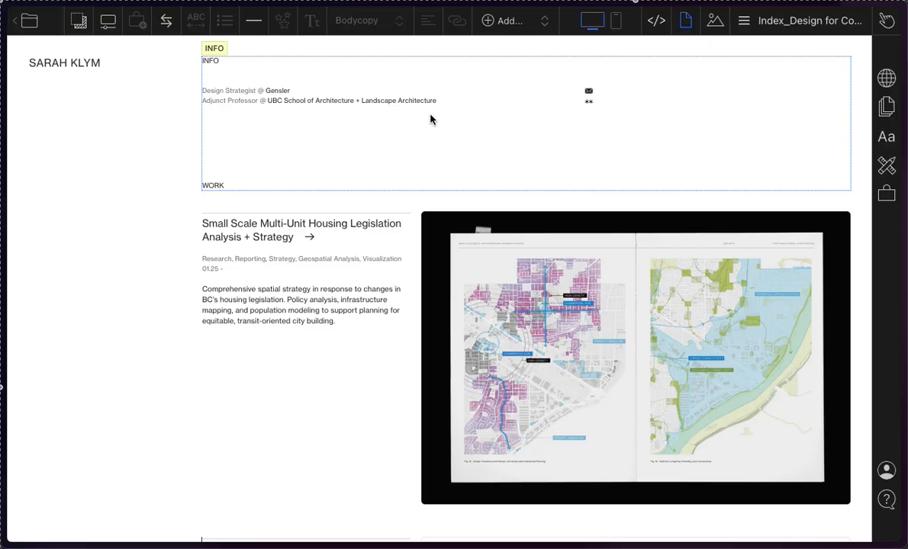
Step: Examine how the Index folder's pages stack into one continuous page, from the INFO section through the project entries to the end
{"action": "scroll", "coordinate": [172, 367], "scroll_direction": "down", "scroll_amount": 8}
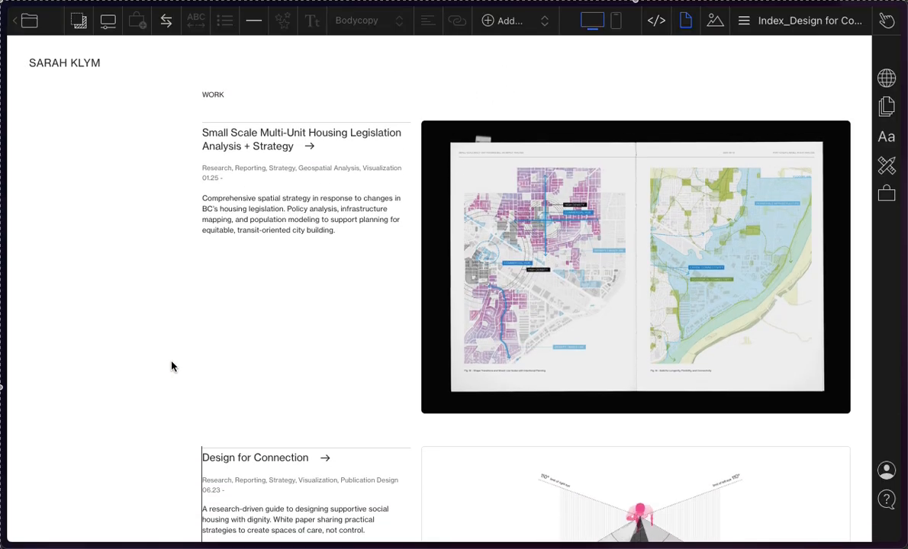
{"action": "scroll", "coordinate": [171, 367], "scroll_direction": "down", "scroll_amount": 12}
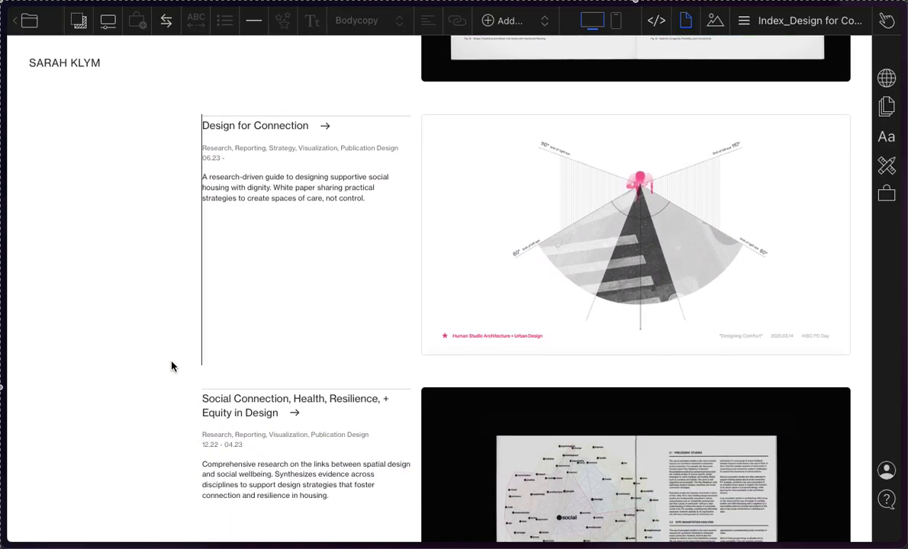
{"action": "scroll", "coordinate": [172, 367], "scroll_direction": "down", "scroll_amount": 6}
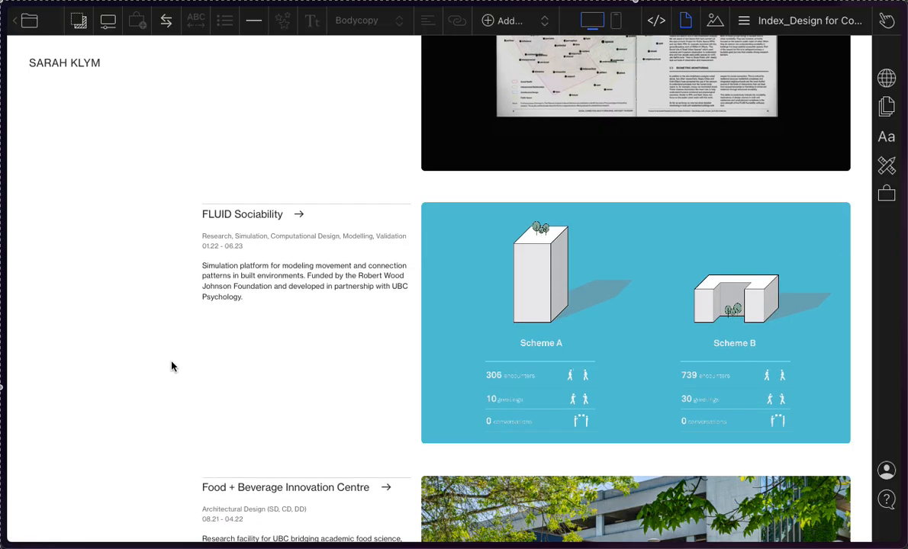
{"action": "scroll", "coordinate": [171, 367], "scroll_direction": "down", "scroll_amount": 3}
{"action": "scroll", "coordinate": [172, 366], "scroll_direction": "down", "scroll_amount": 18}
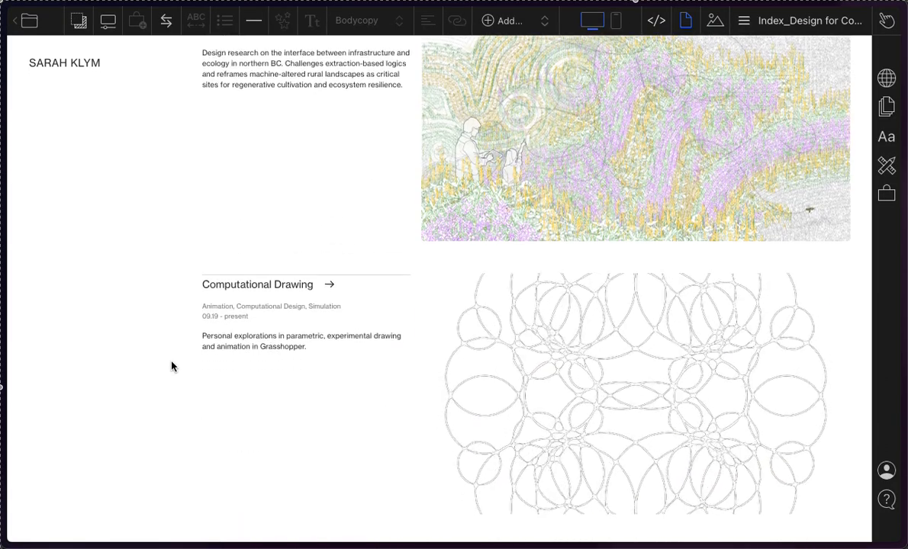
{"action": "scroll", "coordinate": [171, 367], "scroll_direction": "down", "scroll_amount": 9}
{"action": "scroll", "coordinate": [172, 367], "scroll_direction": "up", "scroll_amount": 3}
{"action": "scroll", "coordinate": [172, 366], "scroll_direction": "down", "scroll_amount": 10}
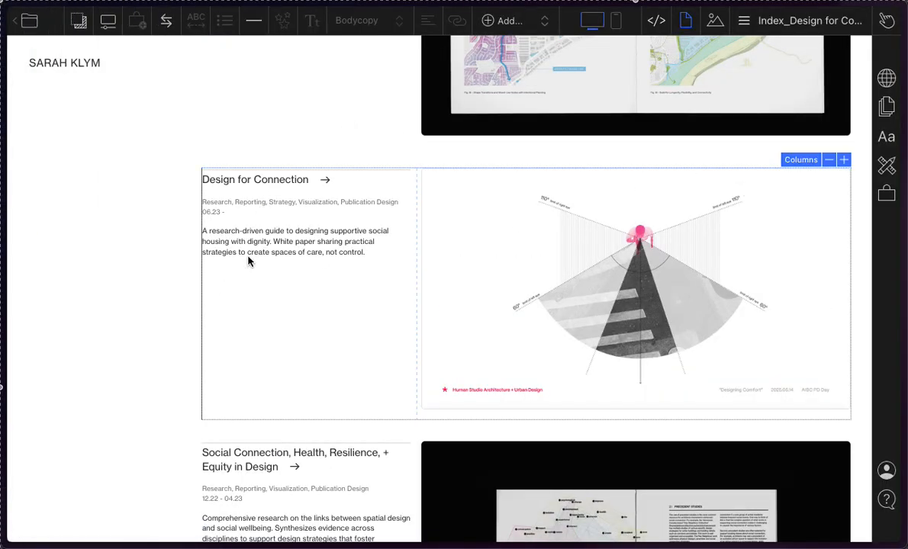
{"action": "scroll", "coordinate": [176, 356], "scroll_direction": "down", "scroll_amount": 1}
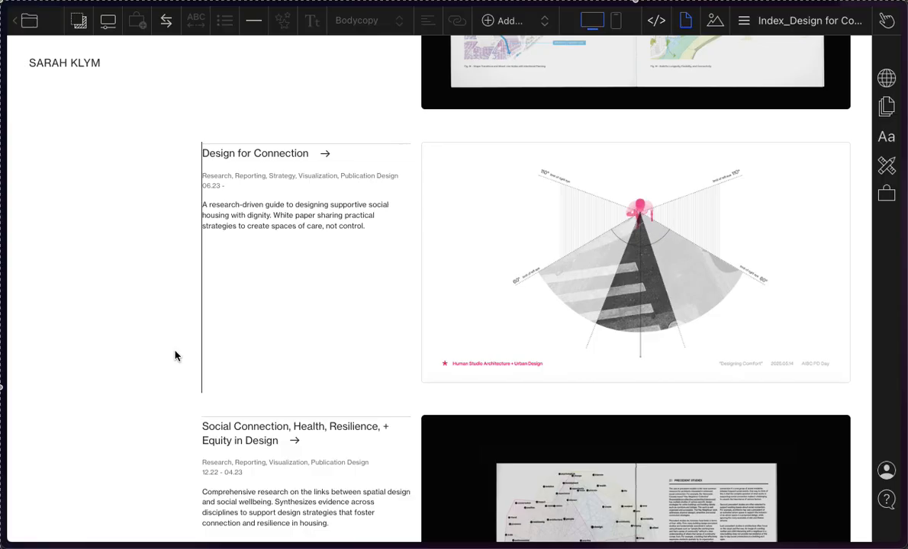
{"action": "scroll", "coordinate": [175, 356], "scroll_direction": "down", "scroll_amount": 1}
{"action": "scroll", "coordinate": [174, 356], "scroll_direction": "down", "scroll_amount": 10}
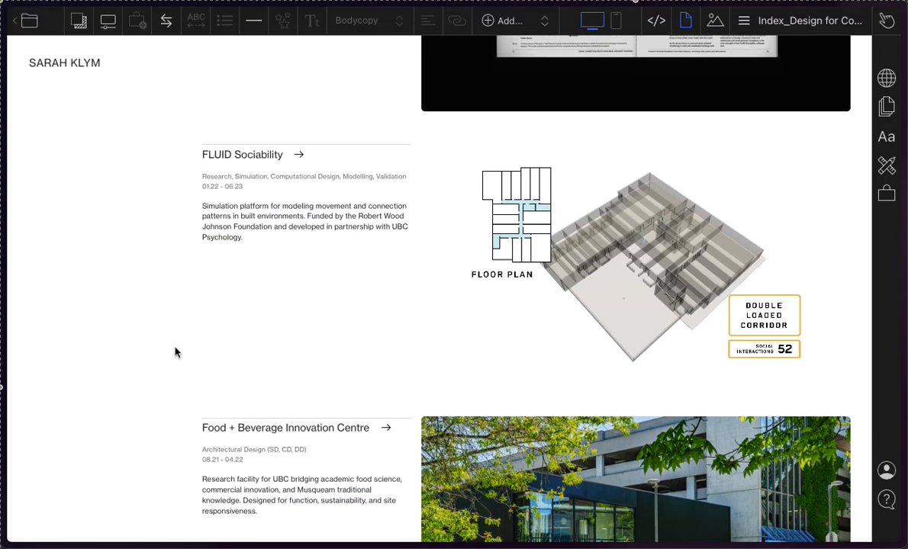
{"action": "scroll", "coordinate": [175, 351], "scroll_direction": "down", "scroll_amount": 10}
{"action": "scroll", "coordinate": [175, 351], "scroll_direction": "down", "scroll_amount": 8}
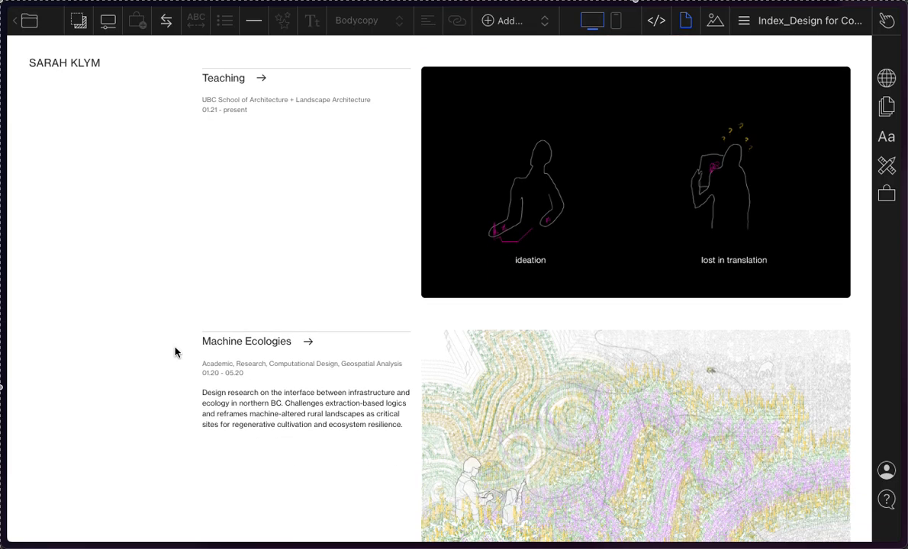
{"action": "scroll", "coordinate": [174, 351], "scroll_direction": "down", "scroll_amount": 10}
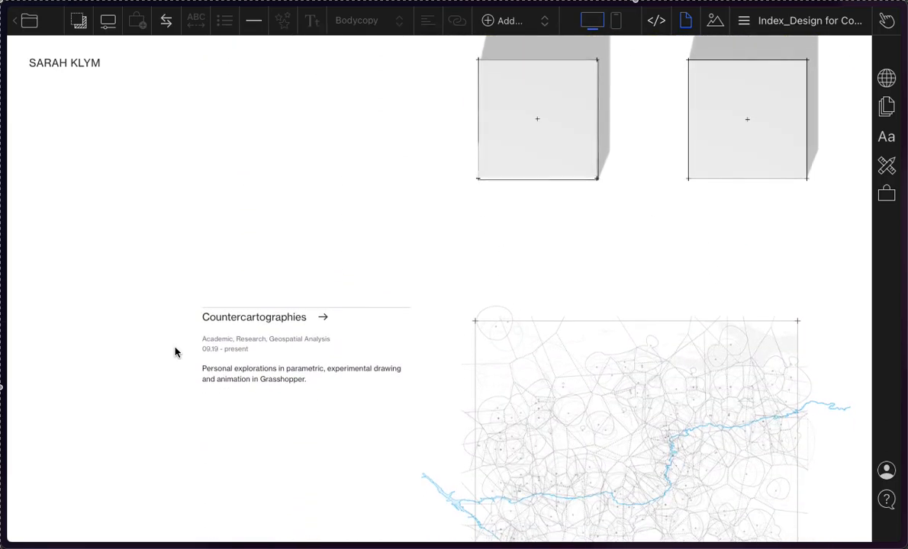
{"action": "scroll", "coordinate": [175, 351], "scroll_direction": "down", "scroll_amount": 1}
{"action": "scroll", "coordinate": [175, 354], "scroll_direction": "up", "scroll_amount": 5}
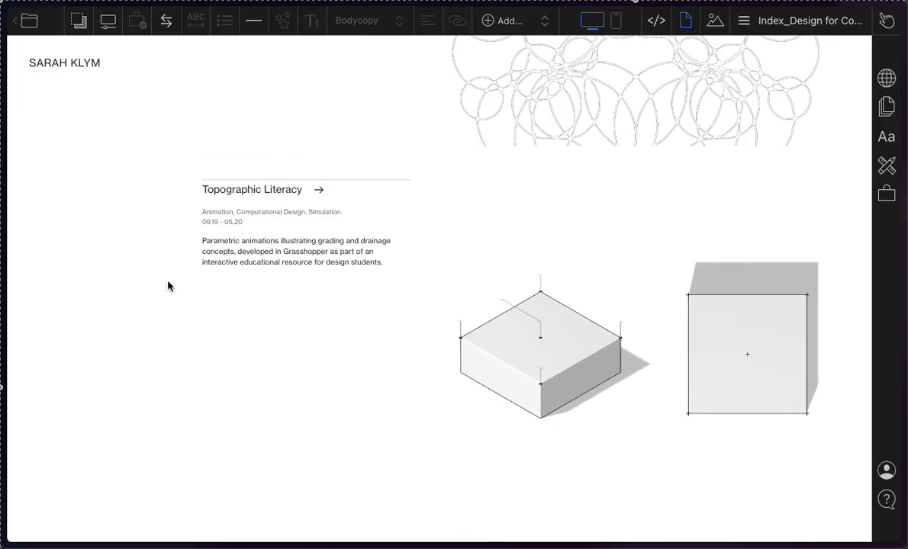
{"action": "scroll", "coordinate": [169, 286], "scroll_direction": "up", "scroll_amount": 1}
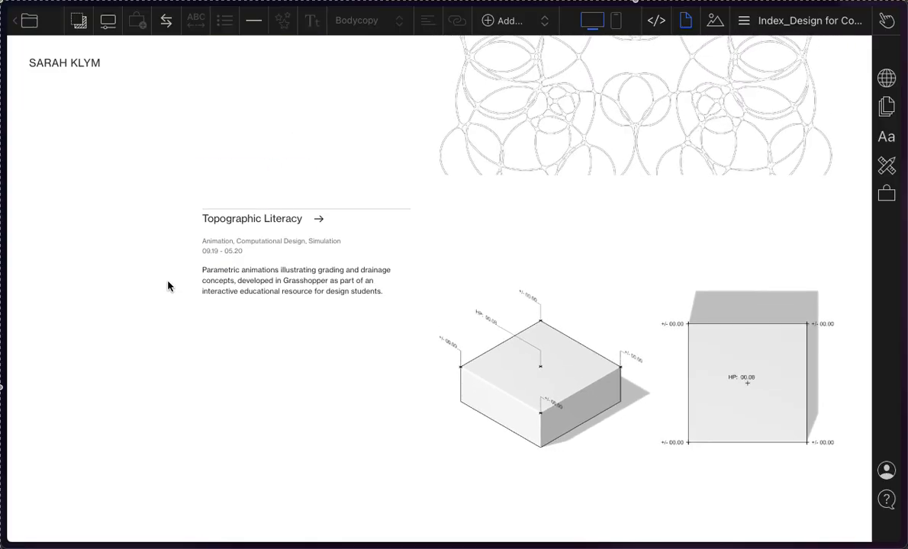
{"action": "scroll", "coordinate": [169, 285], "scroll_direction": "up", "scroll_amount": 2}
{"action": "scroll", "coordinate": [169, 285], "scroll_direction": "down", "scroll_amount": 3}
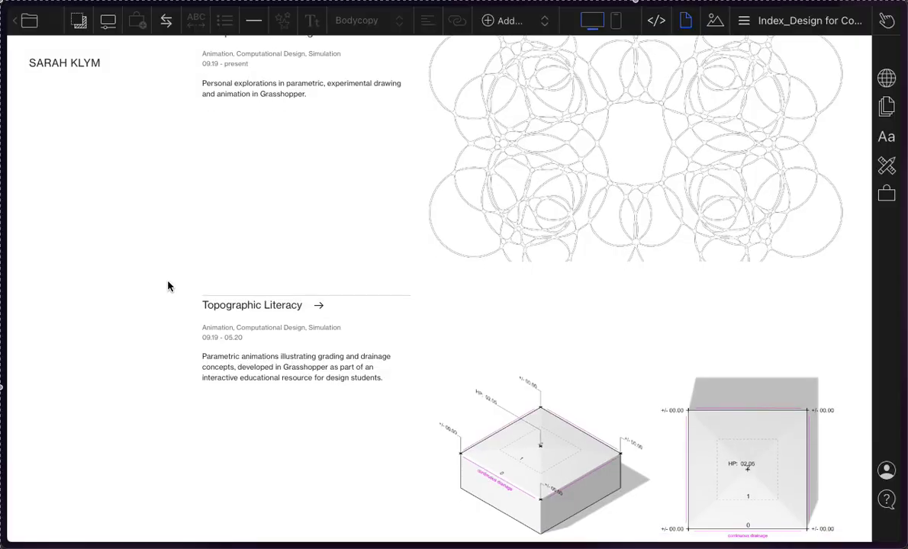
{"action": "scroll", "coordinate": [169, 286], "scroll_direction": "down", "scroll_amount": 15}
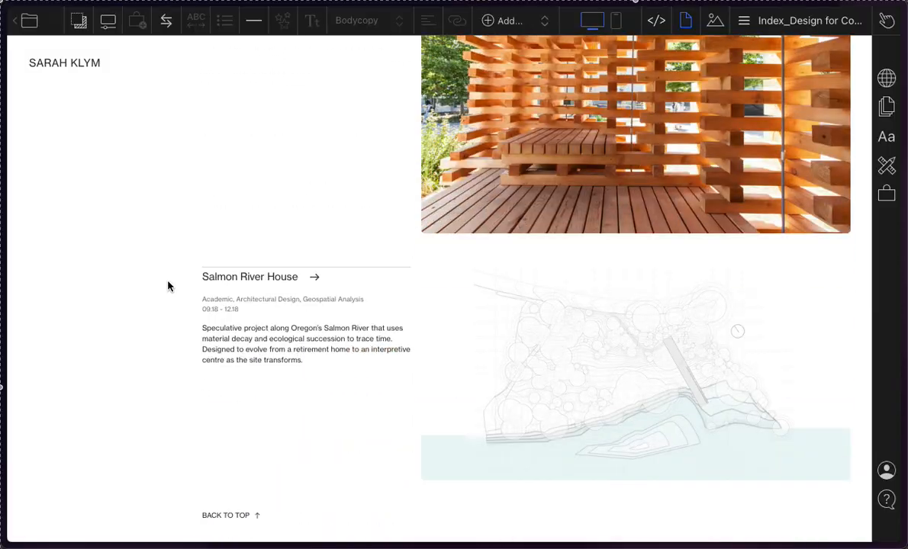
{"action": "scroll", "coordinate": [168, 285], "scroll_direction": "up", "scroll_amount": 20}
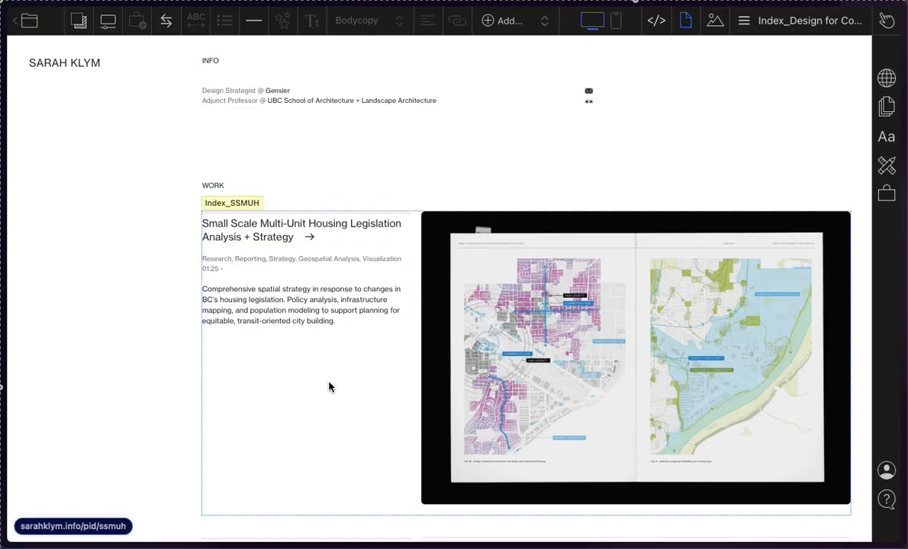
{"action": "scroll", "coordinate": [329, 387], "scroll_direction": "down", "scroll_amount": 2}
{"action": "scroll", "coordinate": [328, 387], "scroll_direction": "up", "scroll_amount": 1}
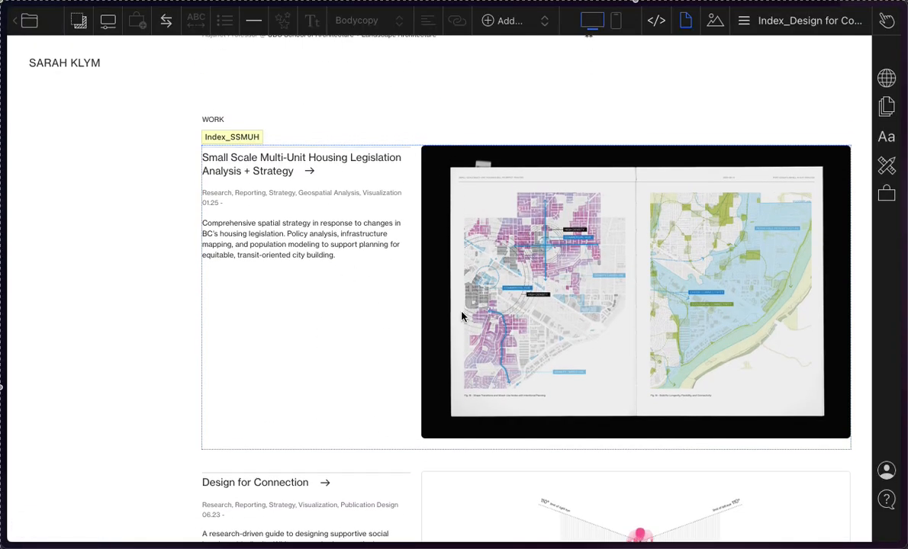
Step: Show the example portfolio's page list and review all the pages inside the Index folder
{"action": "left_click", "coordinate": [812, 31]}
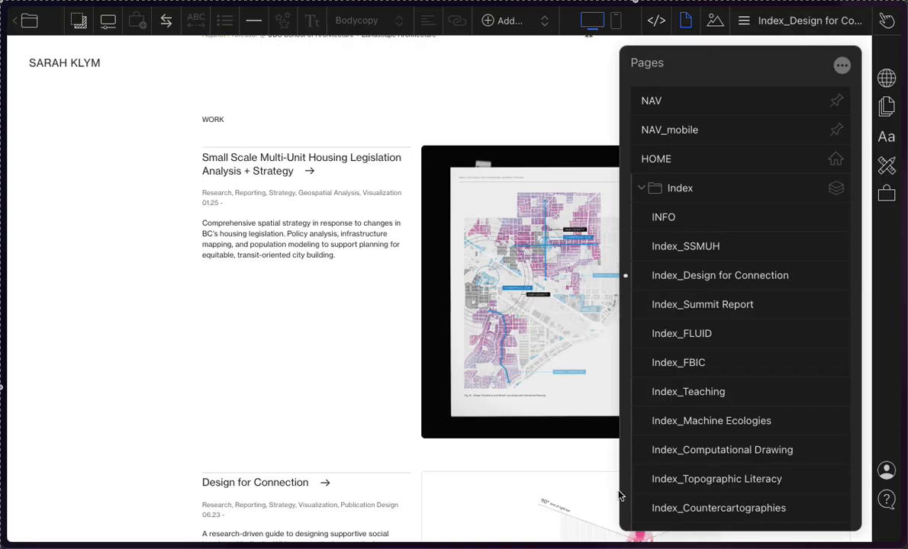
{"action": "scroll", "coordinate": [774, 251], "scroll_direction": "down", "scroll_amount": 3}
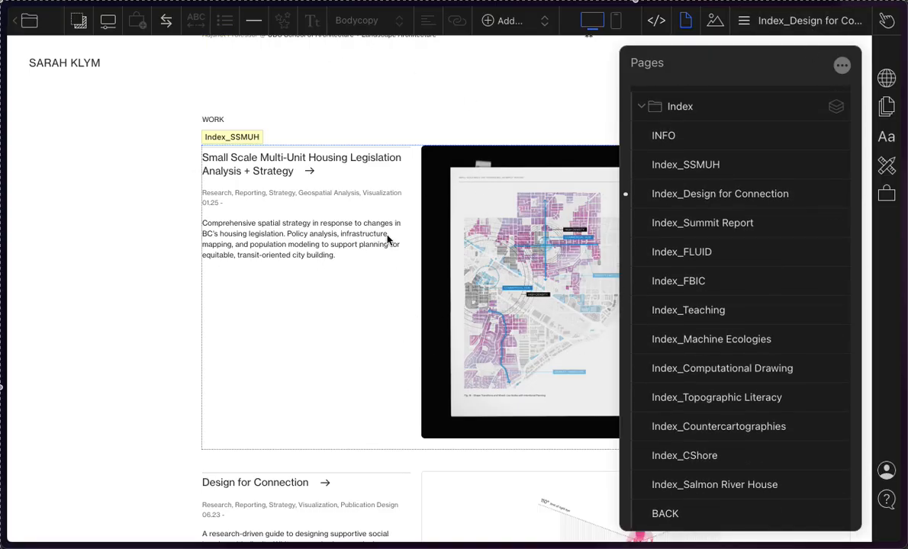
{"action": "scroll", "coordinate": [682, 204], "scroll_direction": "up", "scroll_amount": 1}
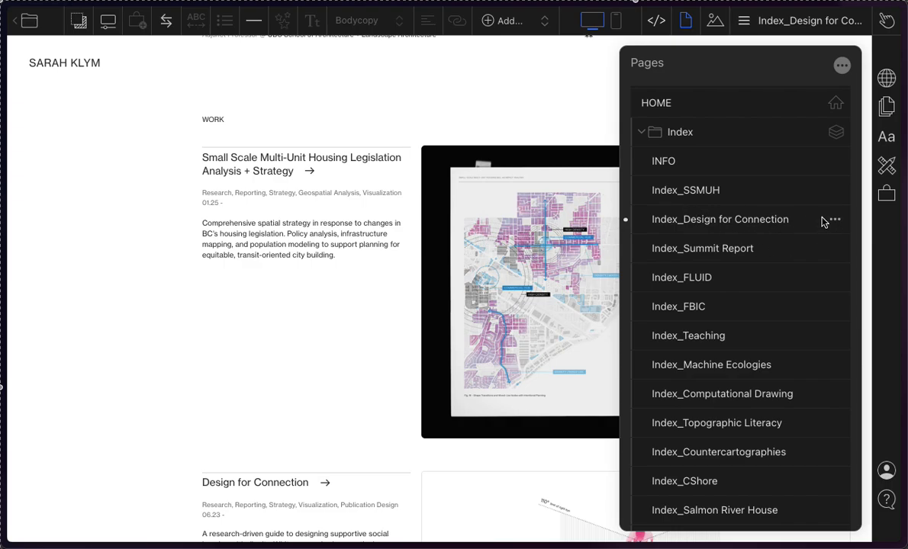
{"action": "scroll", "coordinate": [804, 232], "scroll_direction": "up", "scroll_amount": 3}
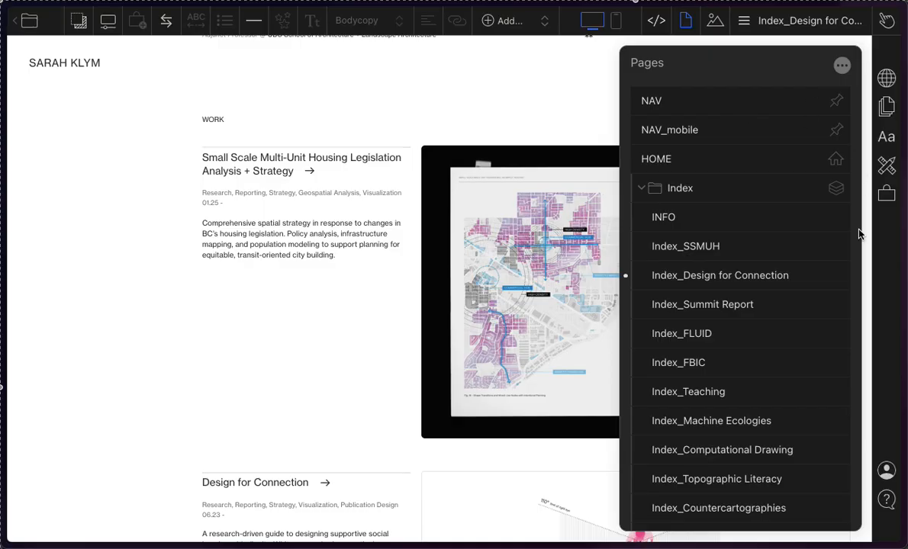
Step: View the standalone HOME page and the Index folder's Index_FBIC page, examining the stacked project entries through to the end
{"action": "left_click", "coordinate": [640, 187]}
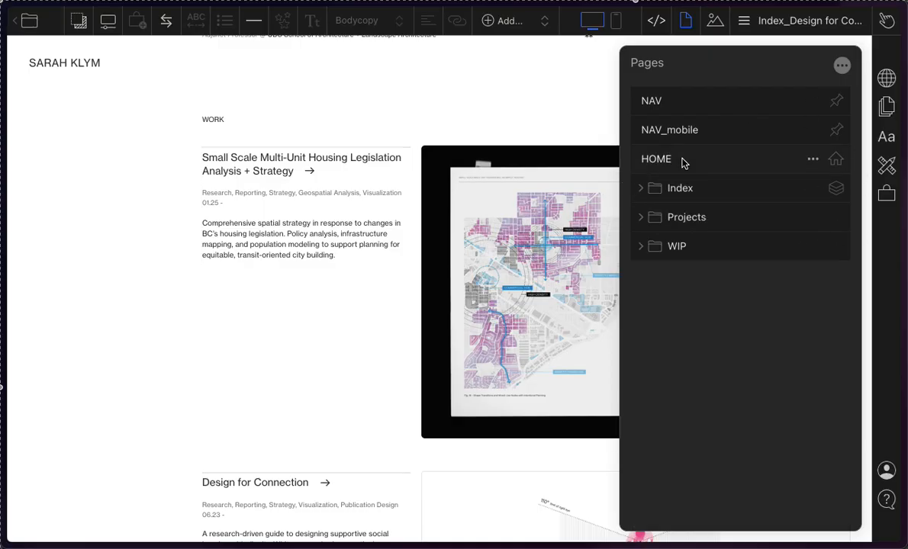
{"action": "left_click", "coordinate": [683, 161]}
{"action": "left_click", "coordinate": [639, 188]}
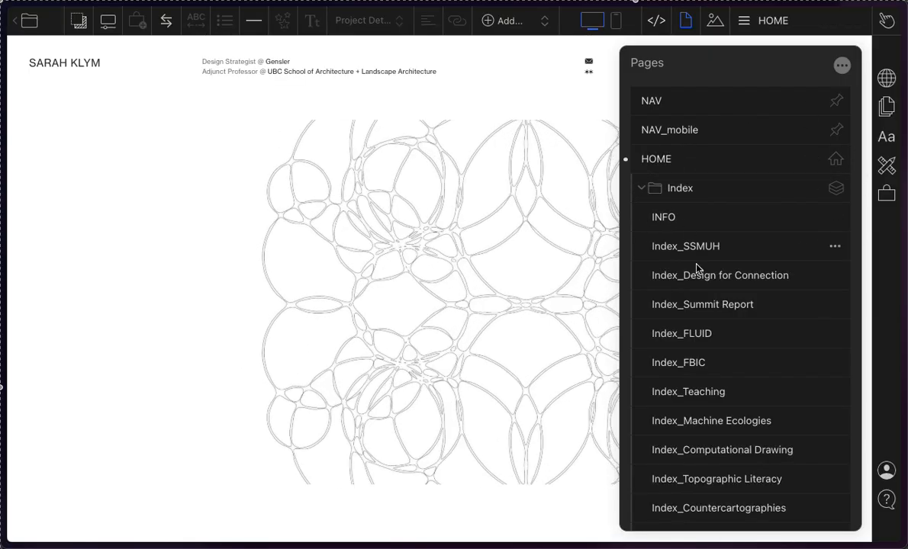
{"action": "left_click", "coordinate": [684, 366]}
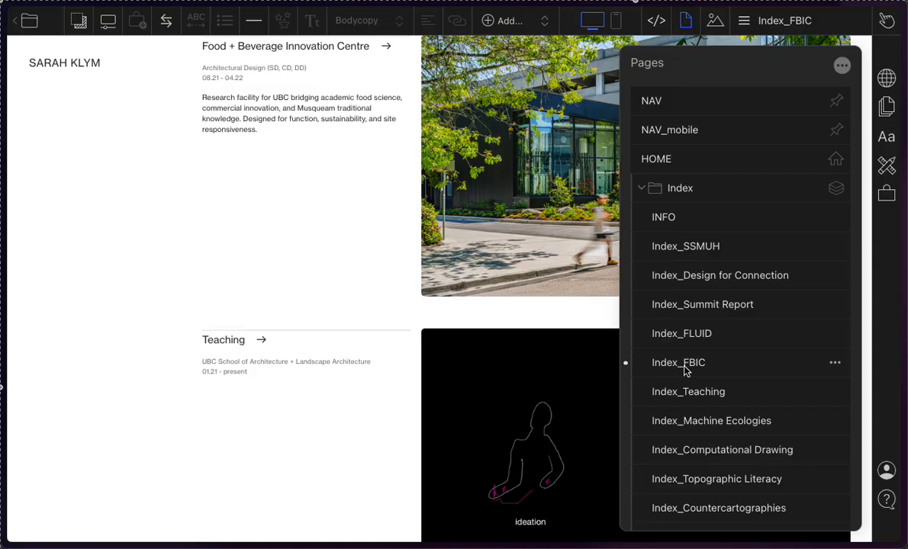
{"action": "scroll", "coordinate": [466, 326], "scroll_direction": "up", "scroll_amount": 9}
{"action": "scroll", "coordinate": [468, 327], "scroll_direction": "down", "scroll_amount": 20}
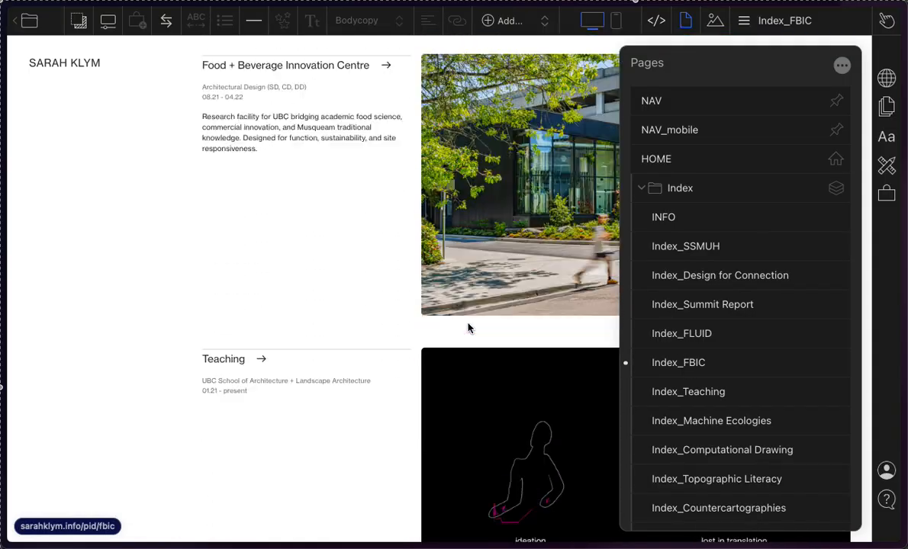
{"action": "scroll", "coordinate": [468, 328], "scroll_direction": "down", "scroll_amount": 10}
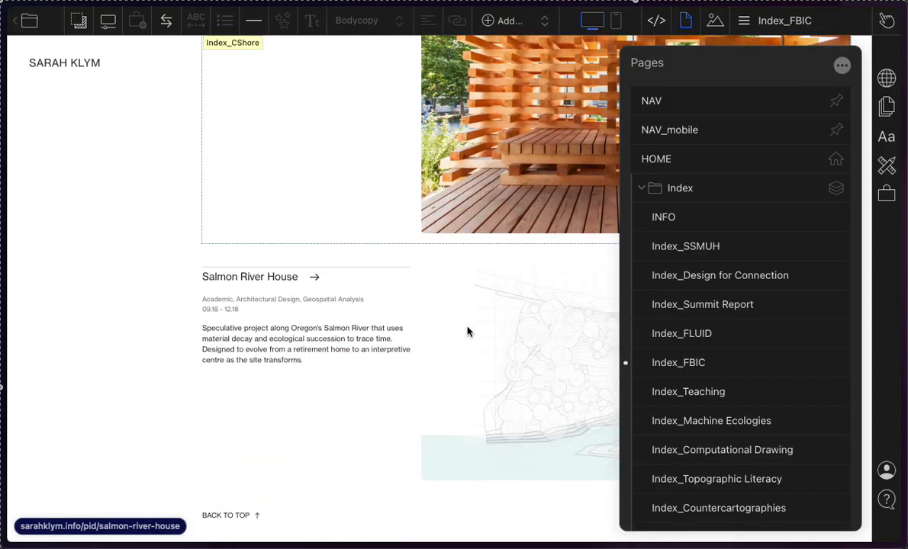
{"action": "scroll", "coordinate": [838, 349], "scroll_direction": "down", "scroll_amount": 5}
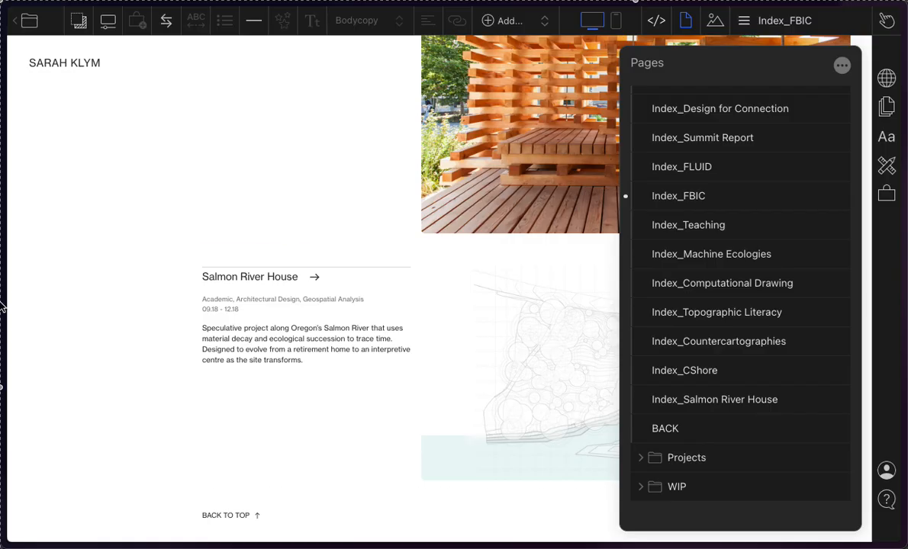
Step: Return to the Cargo site manager and open the Wireframe-based portfolio site for editing
{"action": "mouse_move", "coordinate": [1, 305]}
{"action": "left_click", "coordinate": [62, 259]}
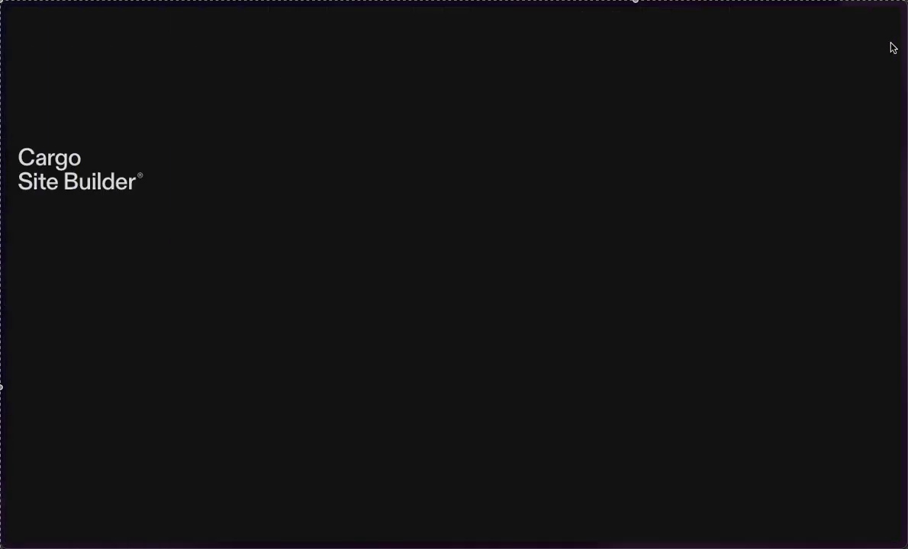
{"action": "left_click", "coordinate": [867, 27]}
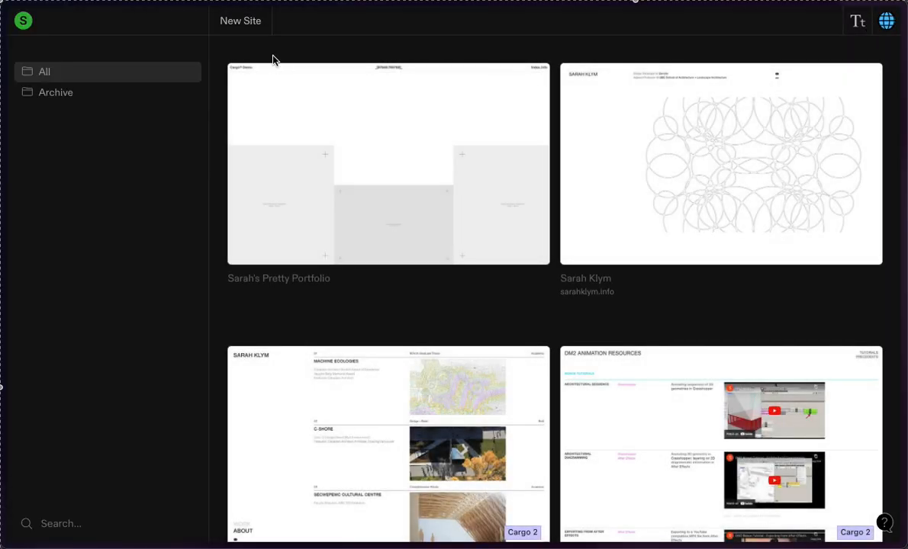
{"action": "left_click", "coordinate": [282, 78]}
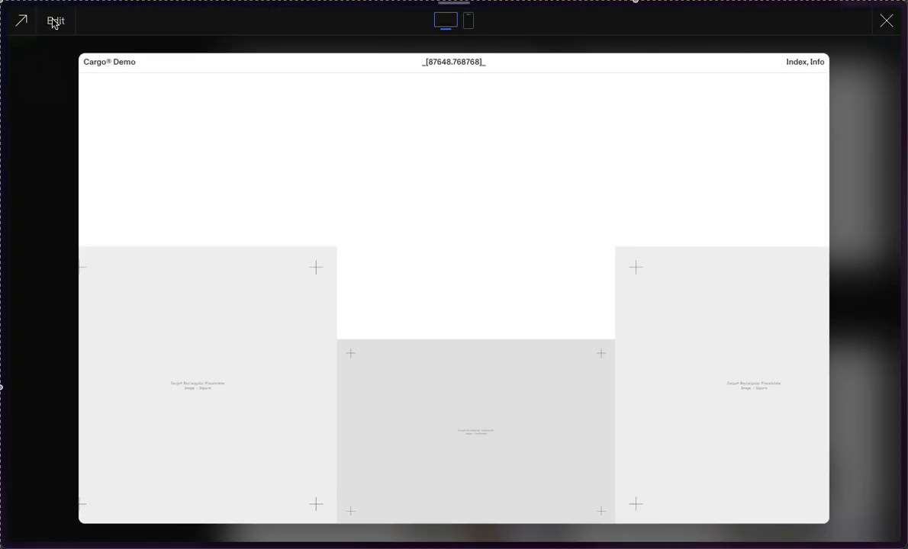
{"action": "left_click", "coordinate": [55, 21]}
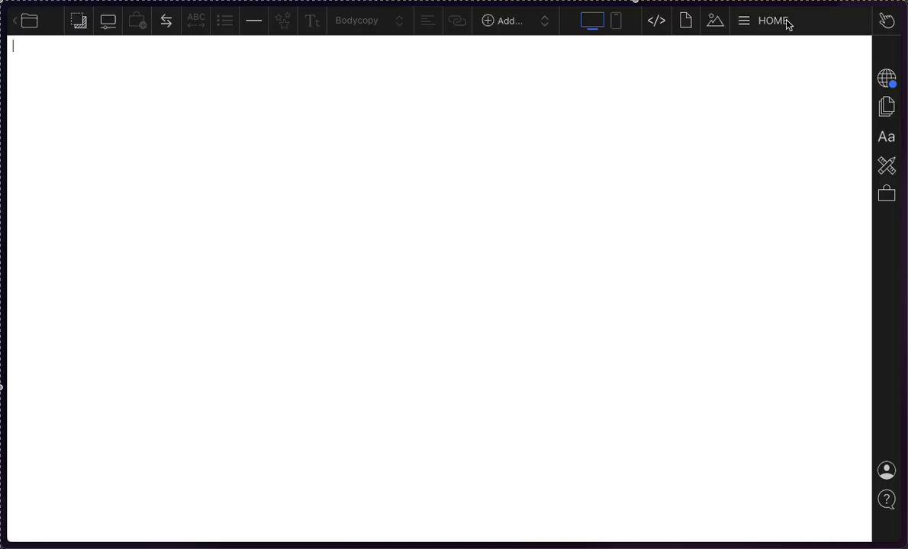
Step: Add a new page named "Project 1" to the site
{"action": "left_click", "coordinate": [786, 23]}
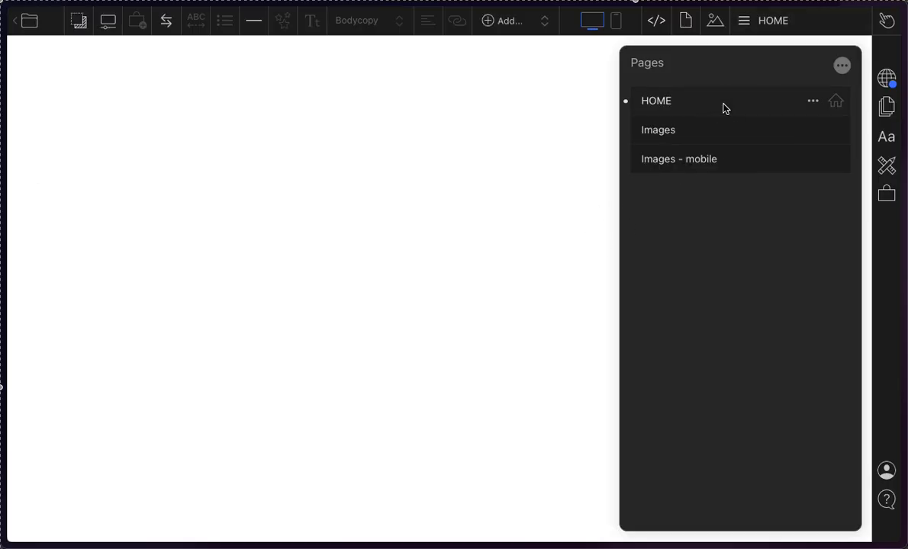
{"action": "left_click", "coordinate": [36, 386]}
{"action": "left_click", "coordinate": [789, 22]}
{"action": "left_click", "coordinate": [842, 67]}
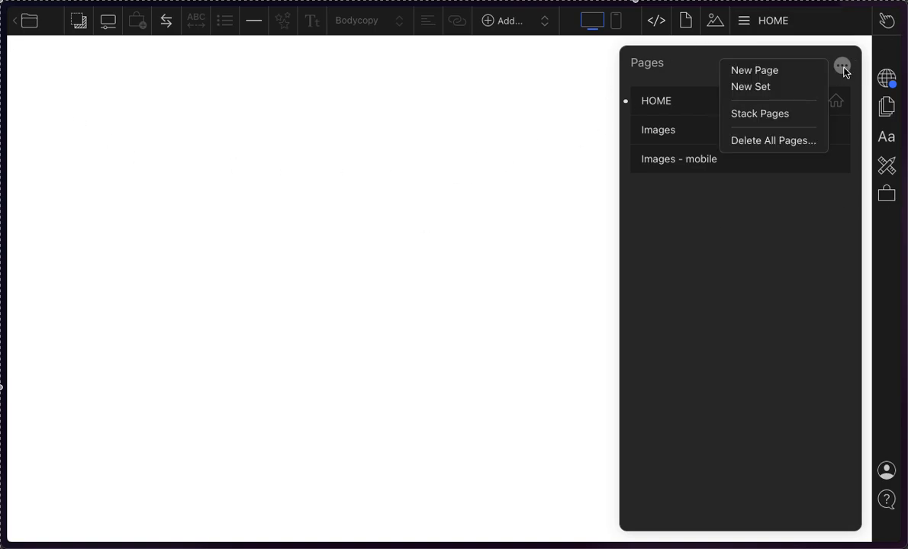
{"action": "left_click", "coordinate": [781, 72]}
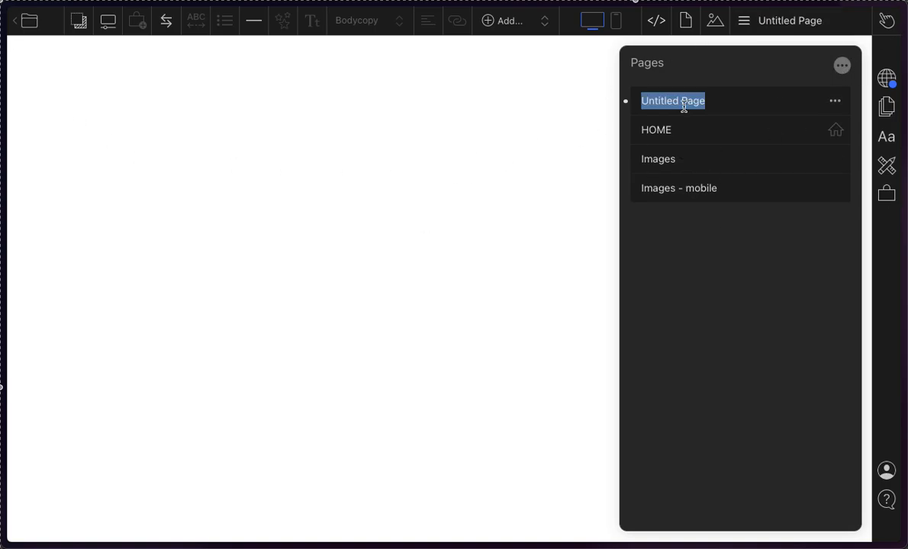
{"action": "type", "text": "Project 1"}
{"action": "key", "text": "Return"}
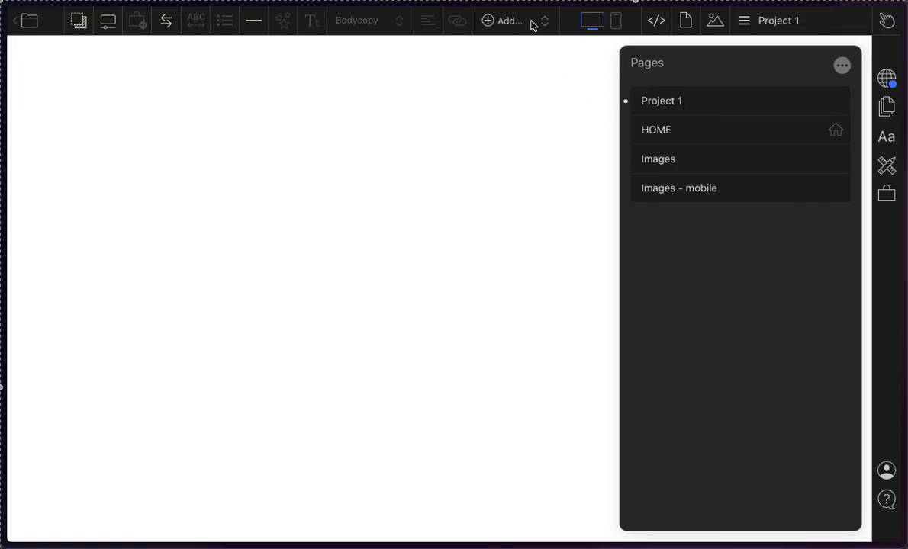
Step: Write "HELLO PROJECT 1" on the Project 1 page and move the page directly below HOME in the page list
{"action": "left_click", "coordinate": [575, 87]}
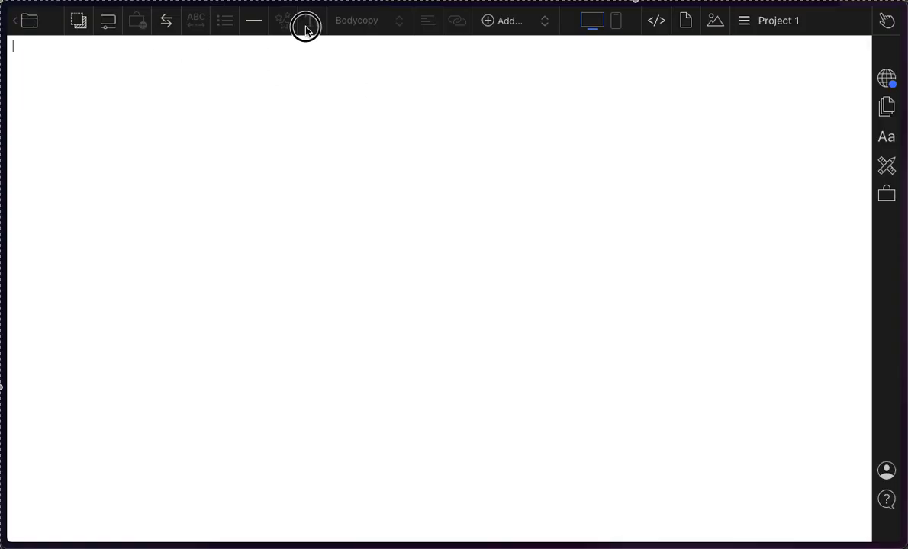
{"action": "left_click", "coordinate": [803, 28]}
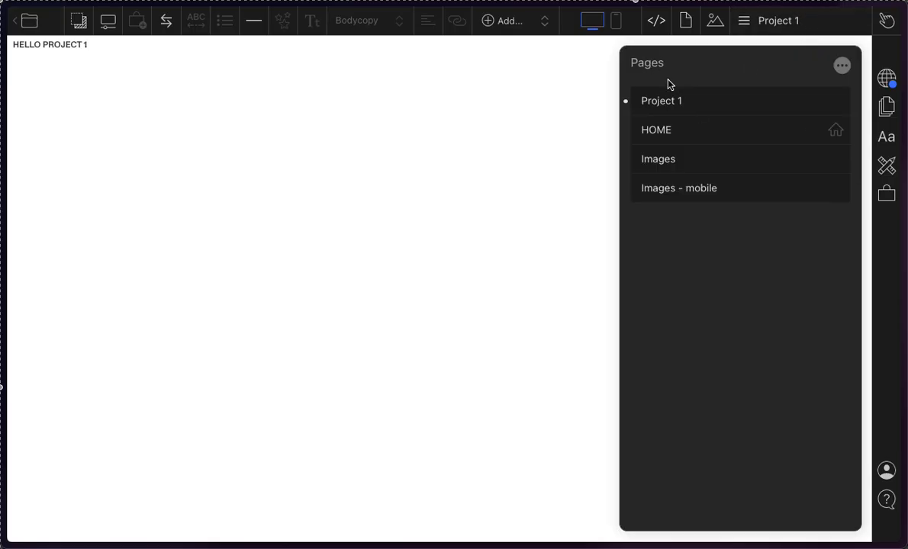
{"action": "left_click_drag", "start_coordinate": [670, 100], "coordinate": [670, 142]}
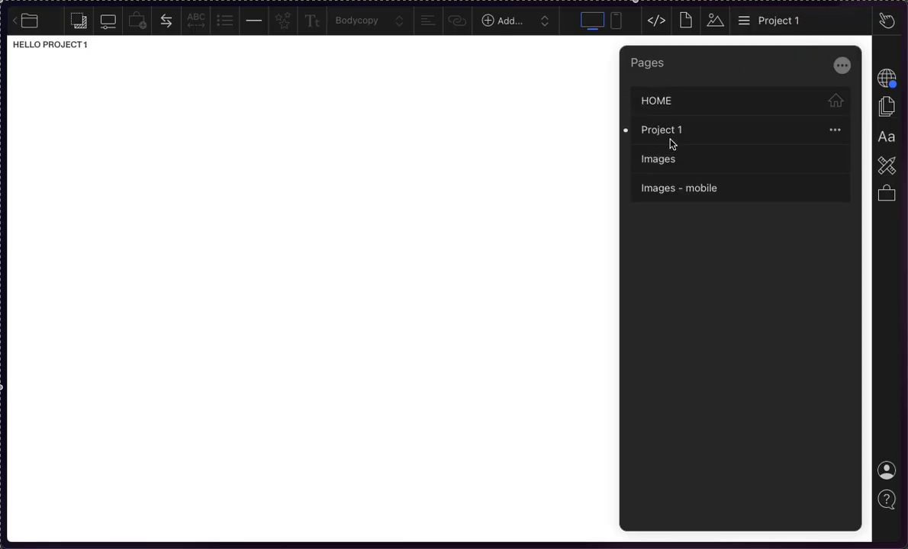
Step: Switch back and forth between the HOME and Project 1 pages to compare their contents
{"action": "left_click", "coordinate": [664, 128]}
{"action": "left_click", "coordinate": [670, 107]}
{"action": "left_click", "coordinate": [671, 143]}
{"action": "left_click", "coordinate": [663, 108]}
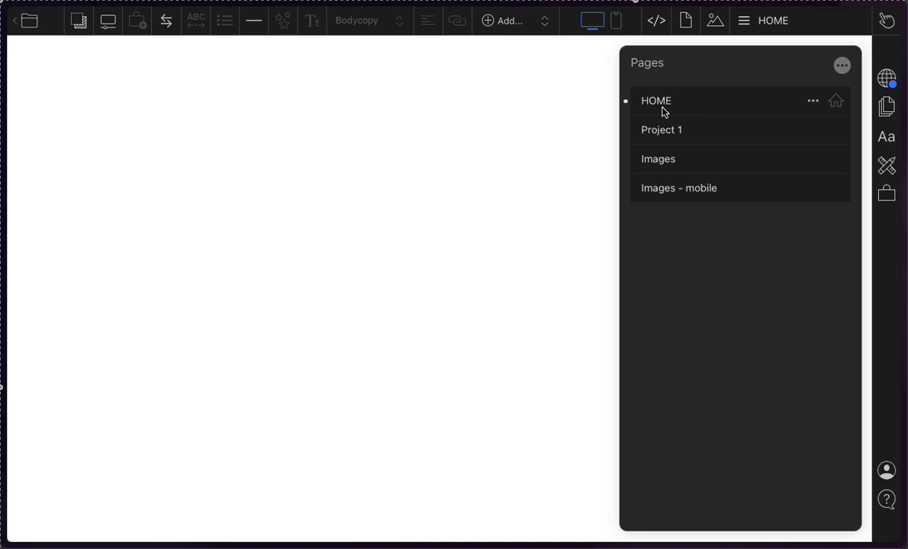
{"action": "left_click", "coordinate": [665, 132]}
{"action": "left_click", "coordinate": [659, 111]}
{"action": "left_click", "coordinate": [660, 136]}
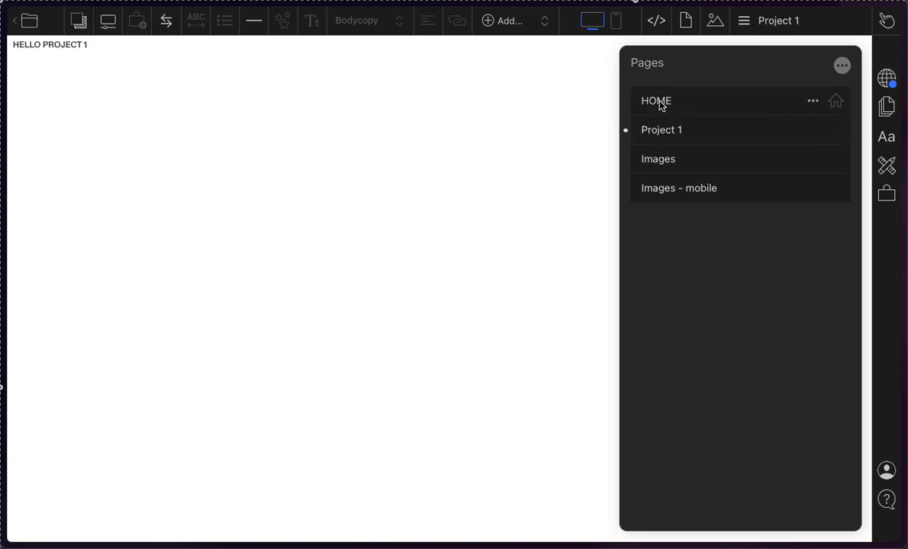
Step: Open the HOME page and write "HOME PAGE" on it
{"action": "left_click", "coordinate": [662, 106]}
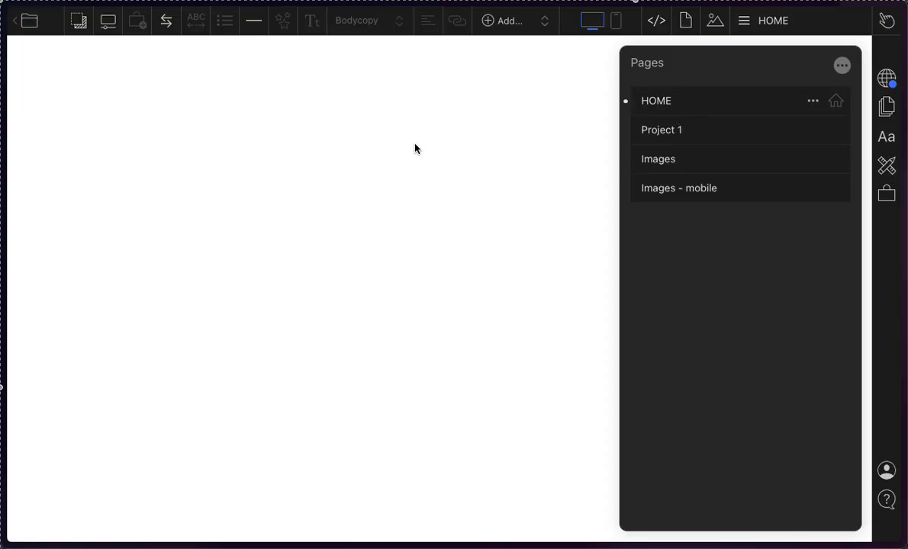
{"action": "left_click", "coordinate": [156, 150]}
{"action": "type", "text": "HOME PAGE"}
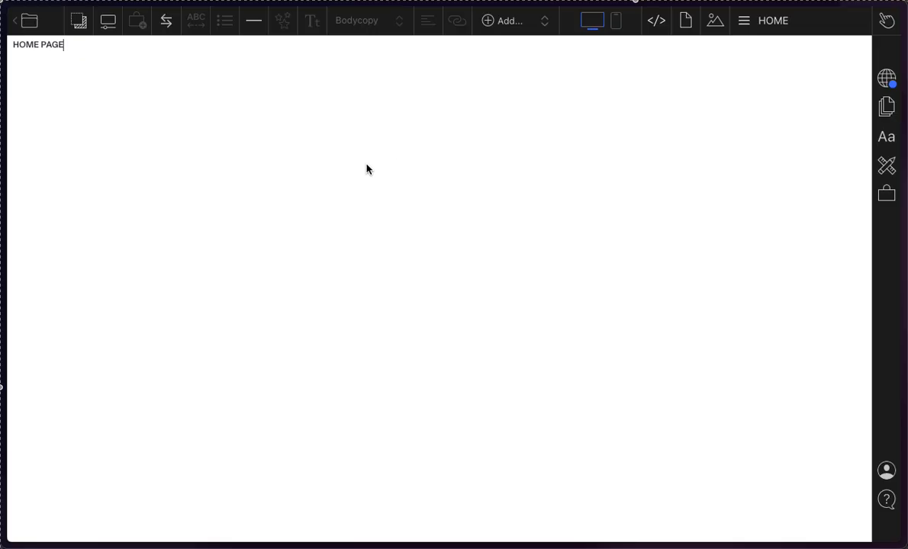
Step: Alternate between the labelled HOME and Project 1 pages to check that each displays separately, ending on HOME
{"action": "left_click", "coordinate": [826, 16]}
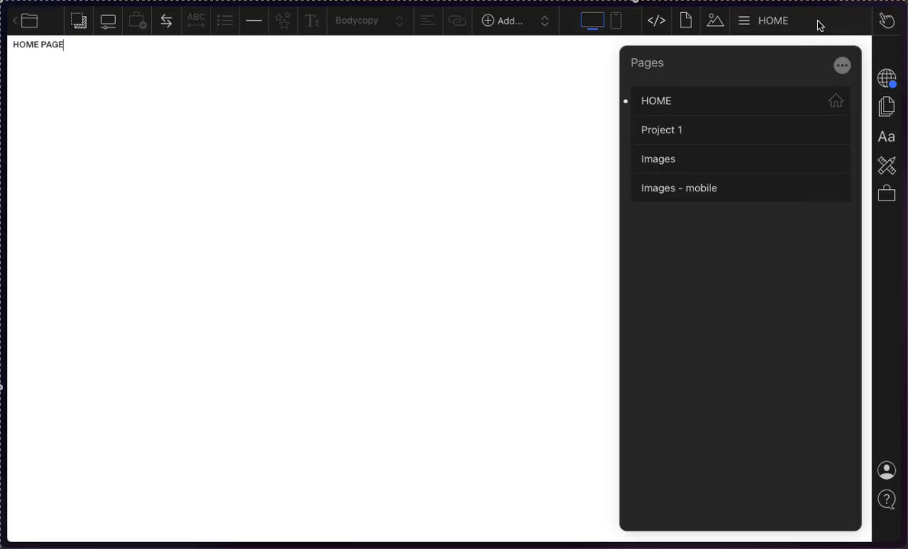
{"action": "left_click", "coordinate": [681, 136]}
{"action": "left_click", "coordinate": [679, 104]}
{"action": "left_click", "coordinate": [681, 128]}
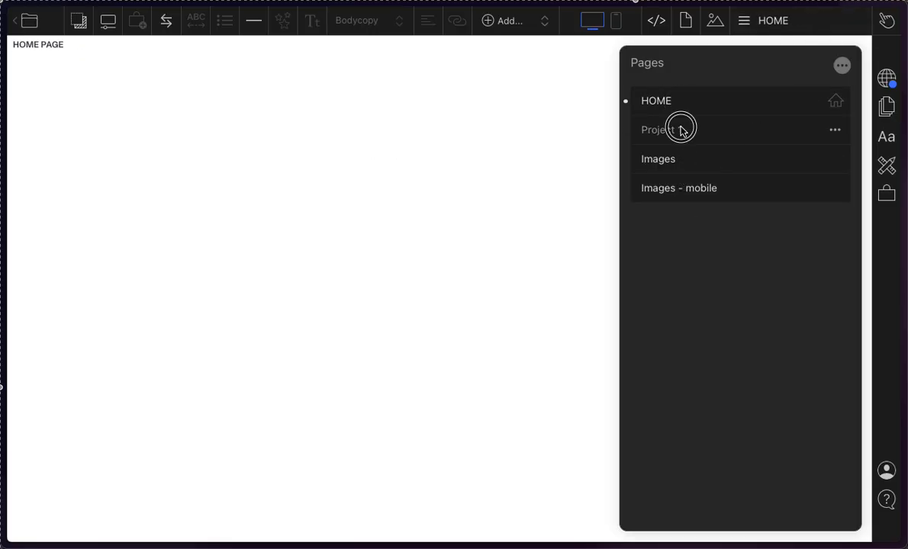
{"action": "left_click", "coordinate": [684, 111]}
{"action": "left_click", "coordinate": [688, 128]}
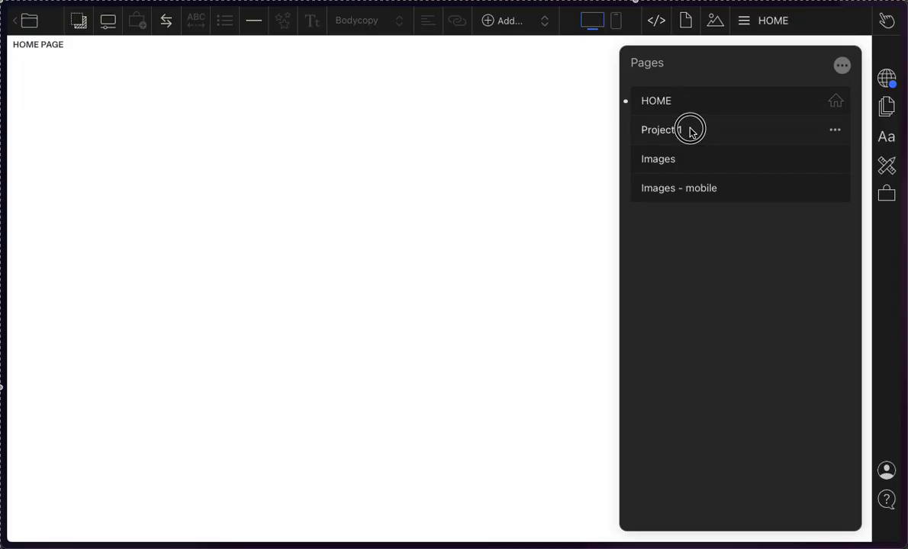
{"action": "left_click", "coordinate": [679, 103]}
{"action": "left_click", "coordinate": [692, 125]}
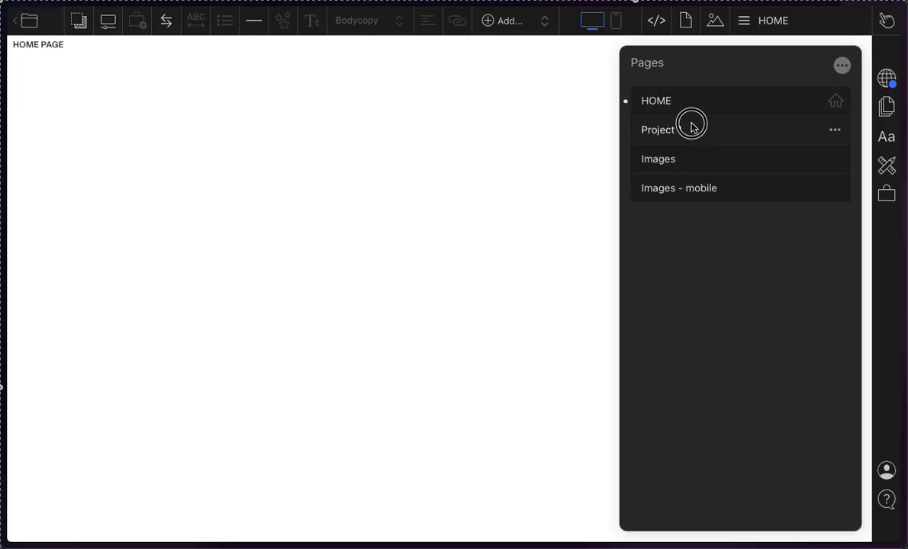
{"action": "left_click", "coordinate": [689, 97]}
Step: Look through the HOME page's options and the page list's options for new pages, sets and stacking without applying any
{"action": "left_click", "coordinate": [813, 101]}
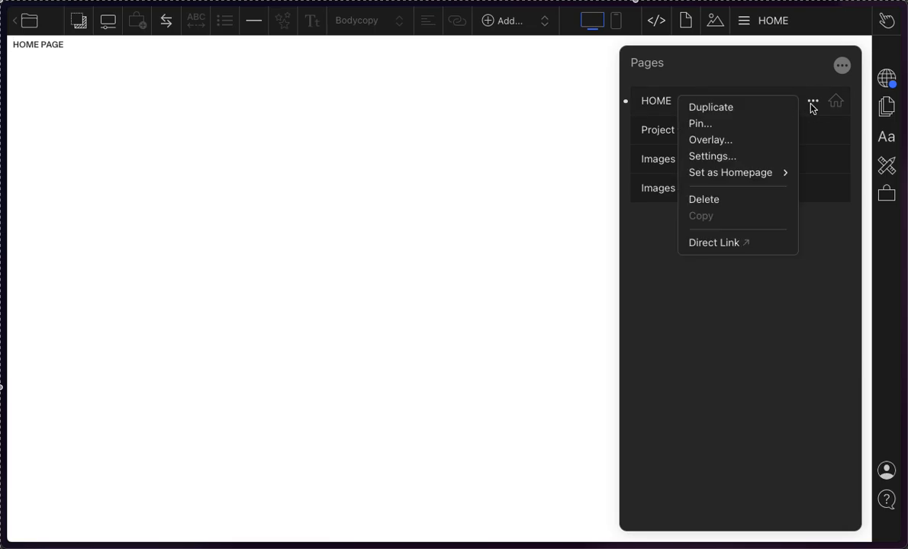
{"action": "left_click", "coordinate": [739, 279]}
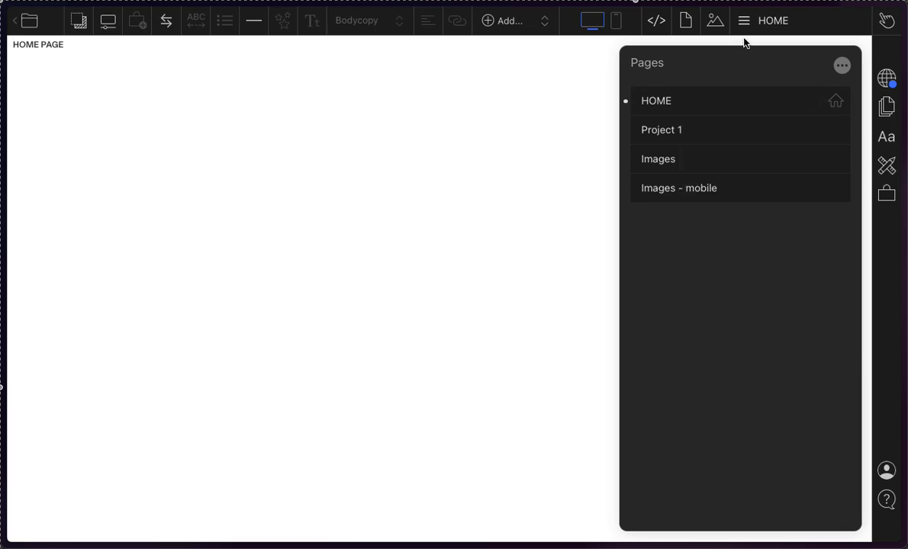
{"action": "left_click", "coordinate": [841, 67]}
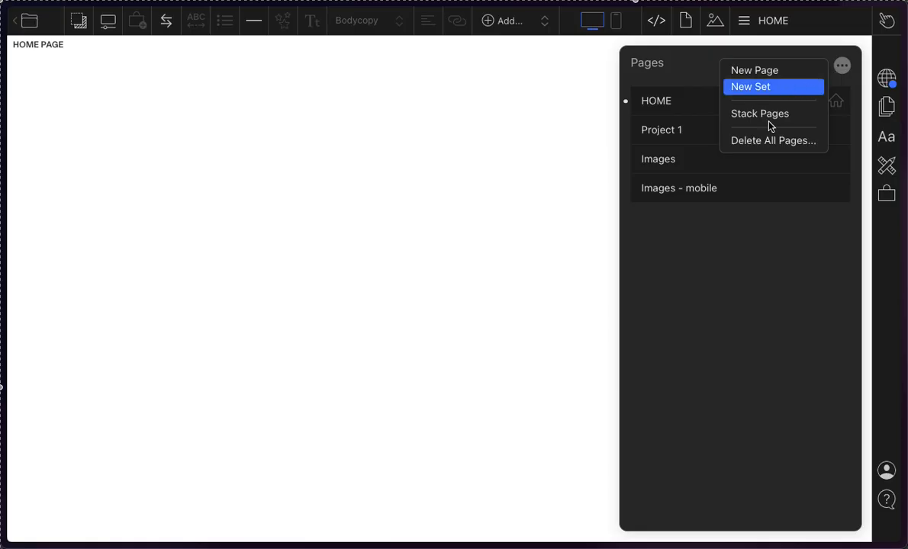
{"action": "left_click", "coordinate": [717, 301]}
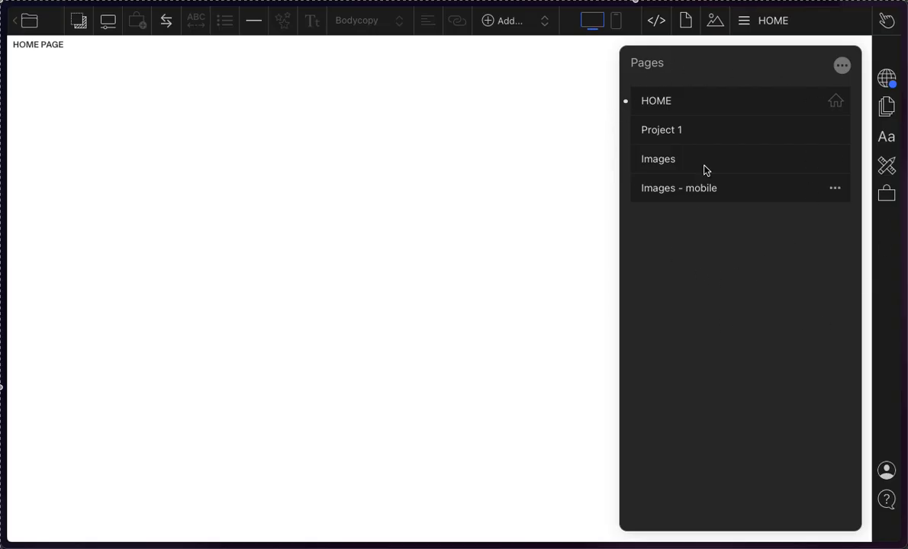
Step: View the Project 1, Images and Images - mobile pages one after another
{"action": "left_click", "coordinate": [678, 121]}
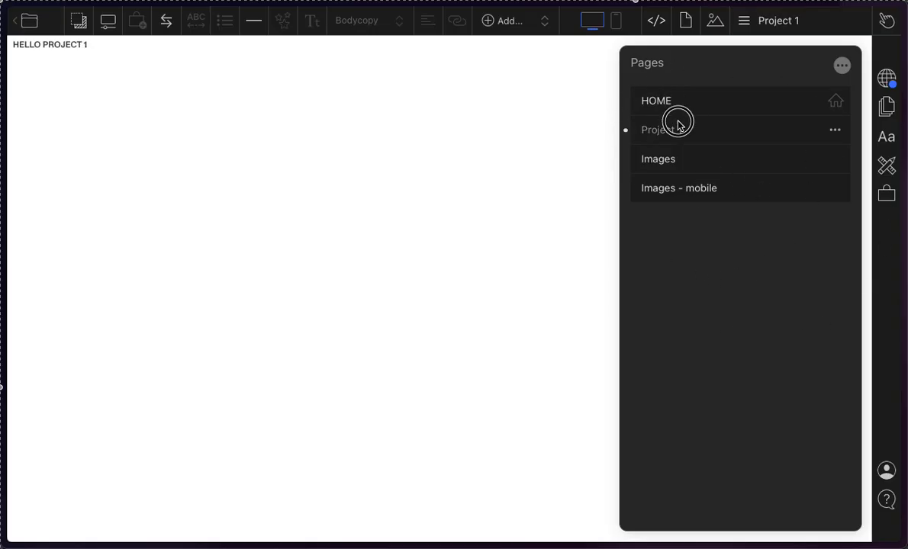
{"action": "left_click", "coordinate": [678, 155]}
{"action": "left_click", "coordinate": [670, 185]}
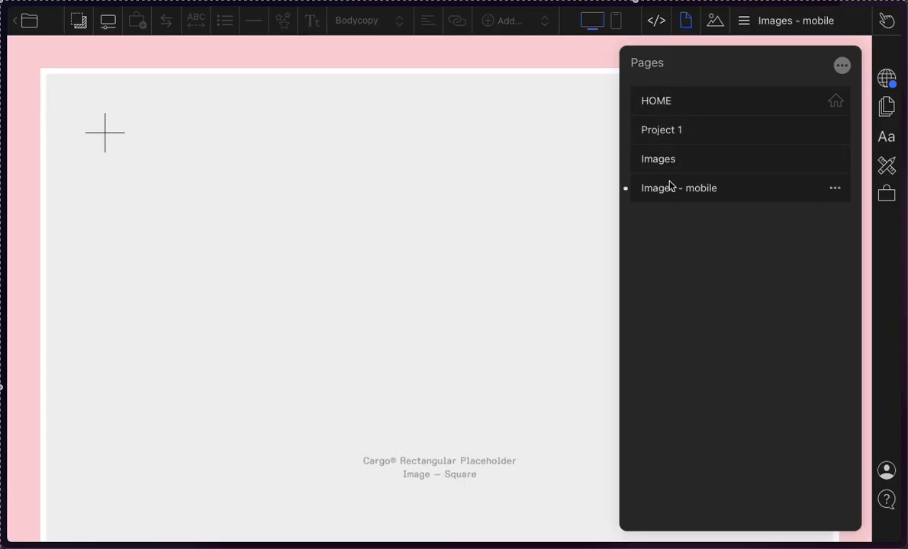
Step: Return to the HOME page and turn on stacking for all pages in the page list
{"action": "left_click", "coordinate": [671, 104]}
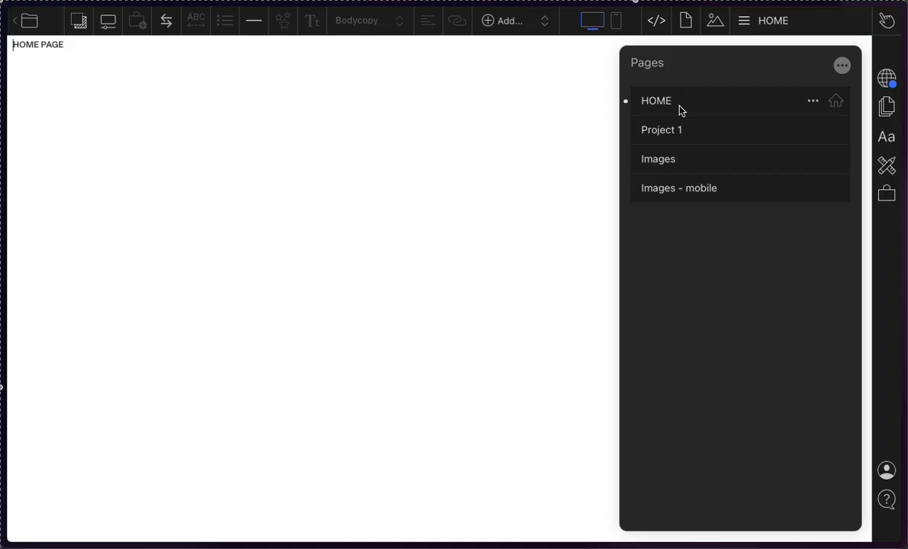
{"action": "left_click", "coordinate": [844, 65]}
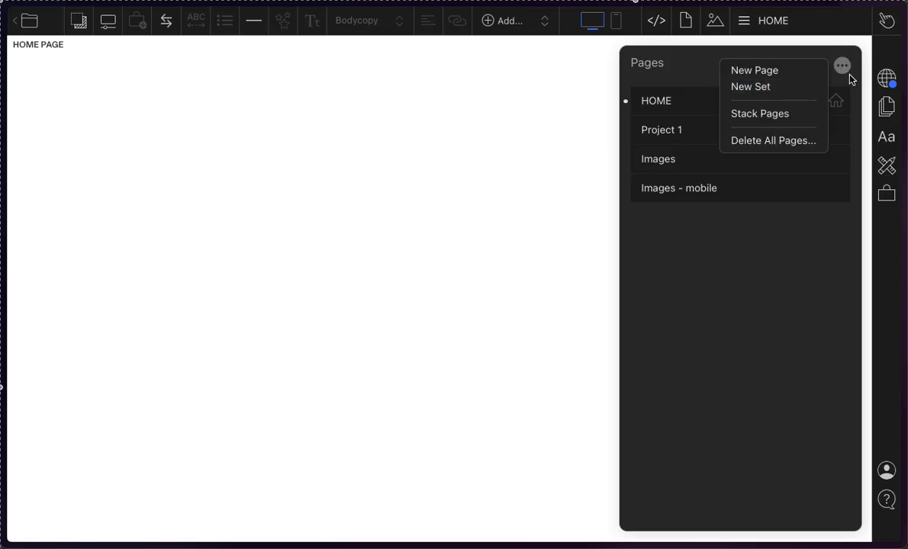
{"action": "left_click", "coordinate": [851, 80]}
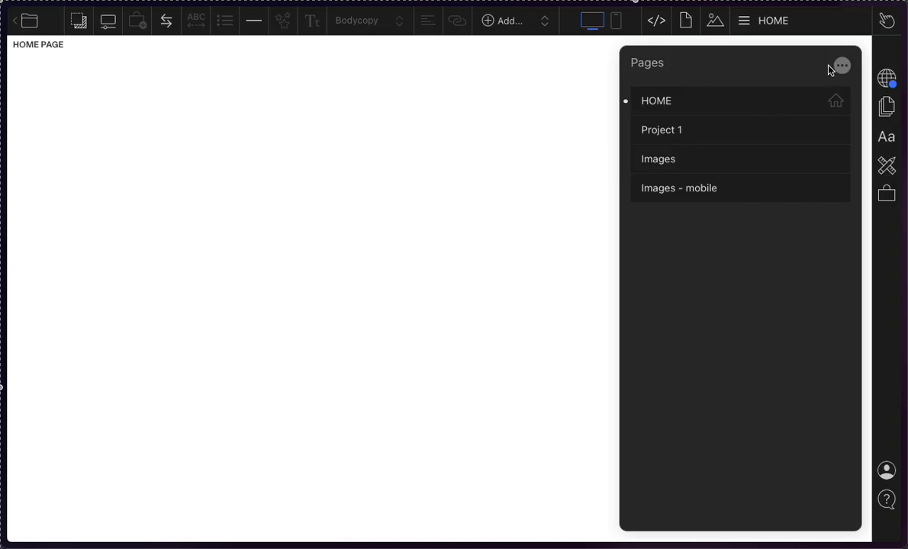
{"action": "left_click", "coordinate": [839, 65]}
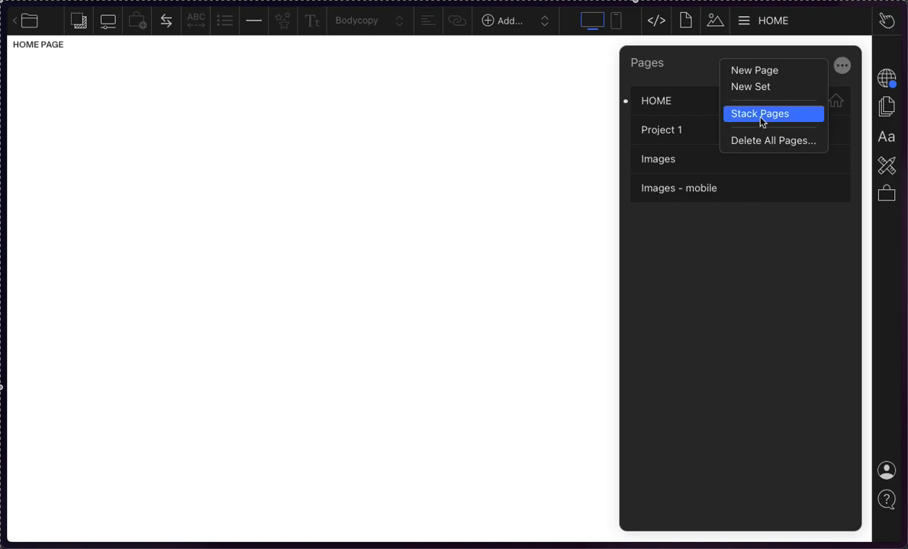
{"action": "left_click", "coordinate": [841, 69]}
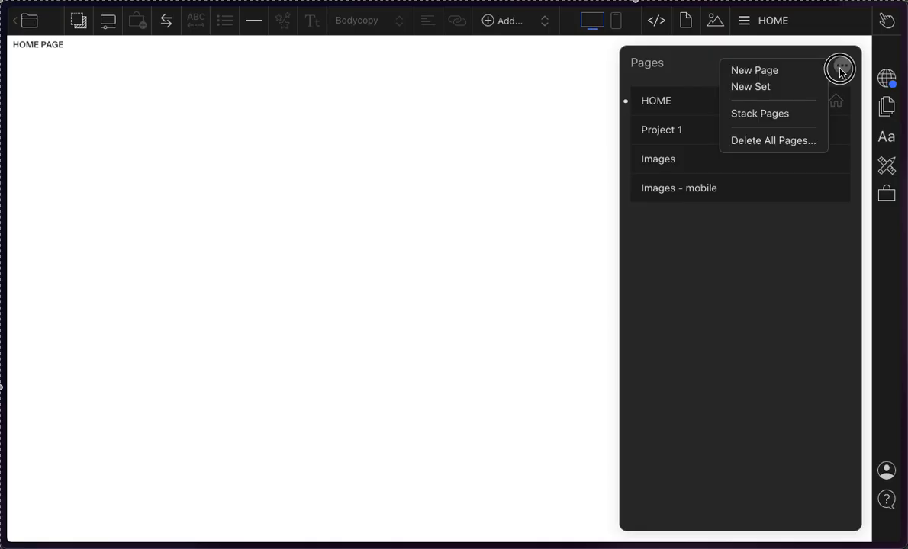
{"action": "left_click", "coordinate": [706, 320]}
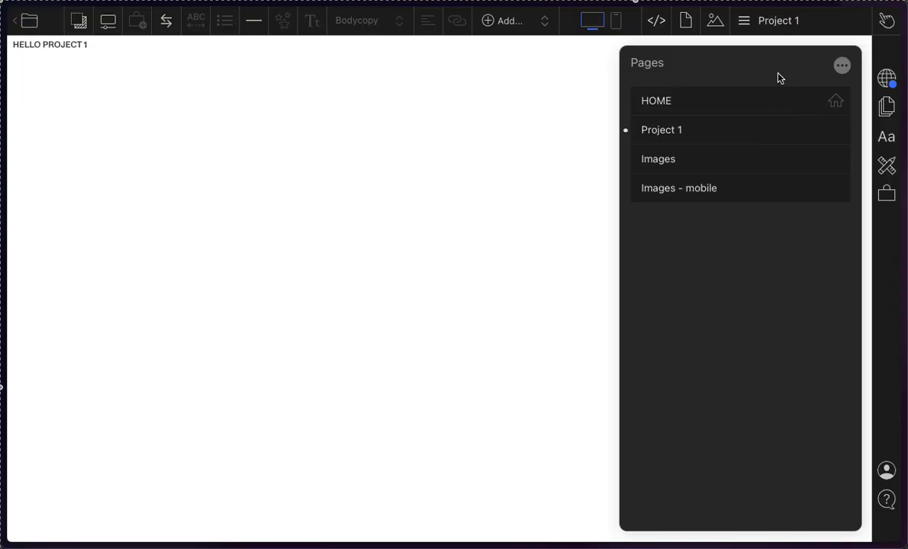
{"action": "left_click", "coordinate": [778, 99]}
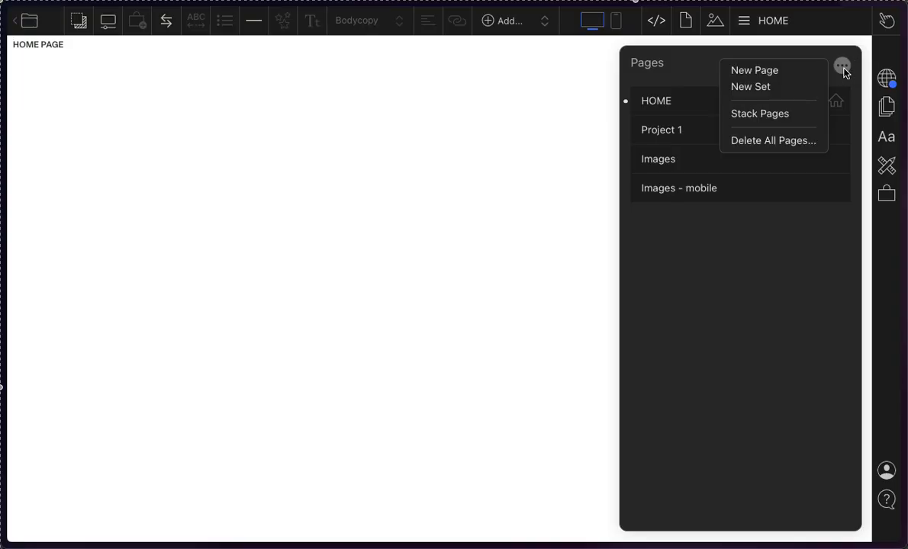
{"action": "left_click", "coordinate": [770, 115]}
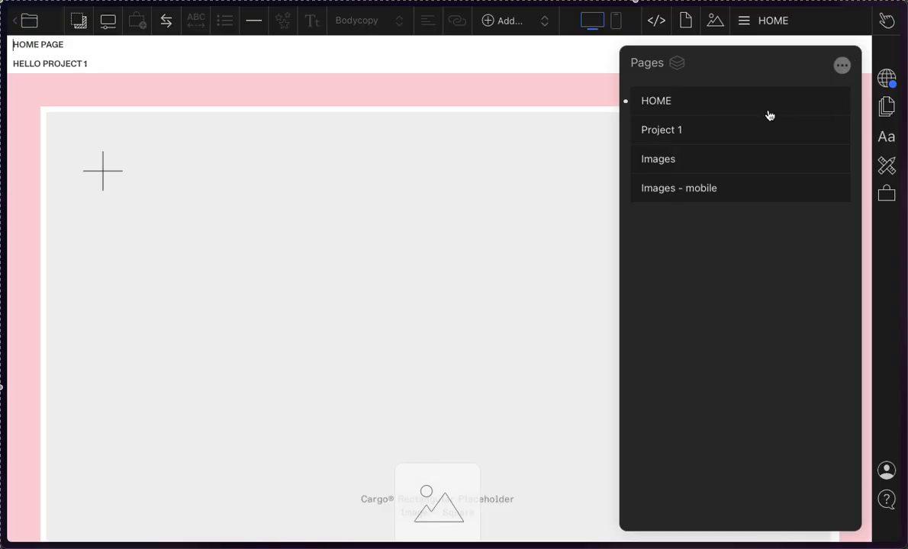
Step: Examine the stacked layout from the HOME PAGE and HELLO PROJECT 1 text down through the image sections
{"action": "left_click", "coordinate": [513, 64]}
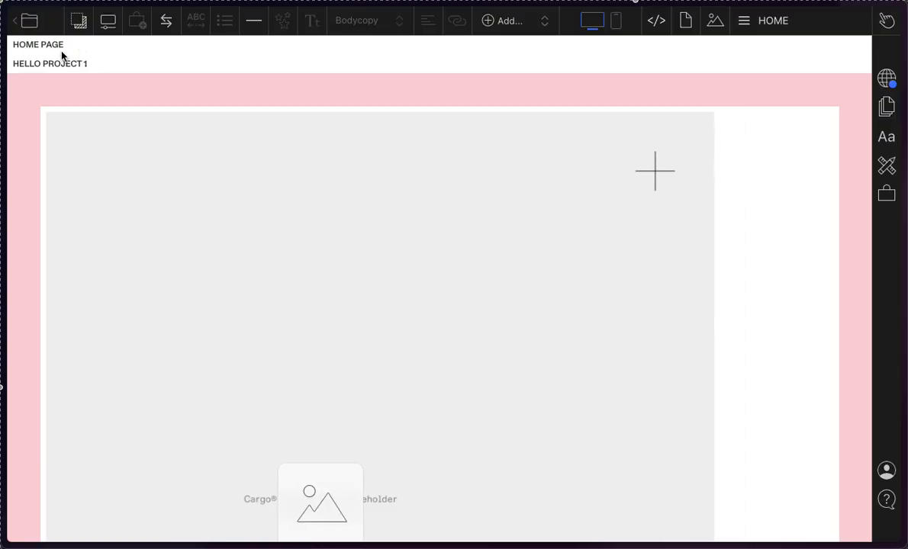
{"action": "left_click_drag", "start_coordinate": [63, 45], "coordinate": [14, 48]}
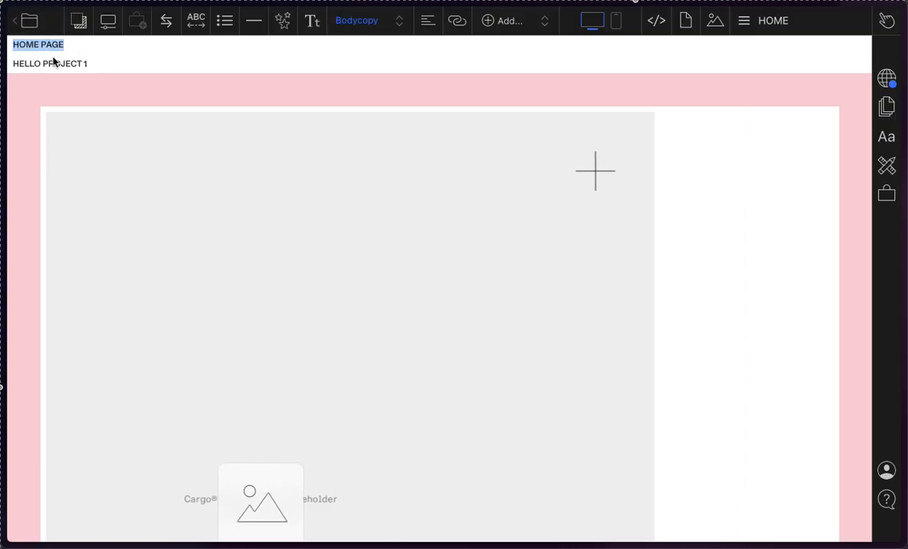
{"action": "left_click", "coordinate": [100, 65]}
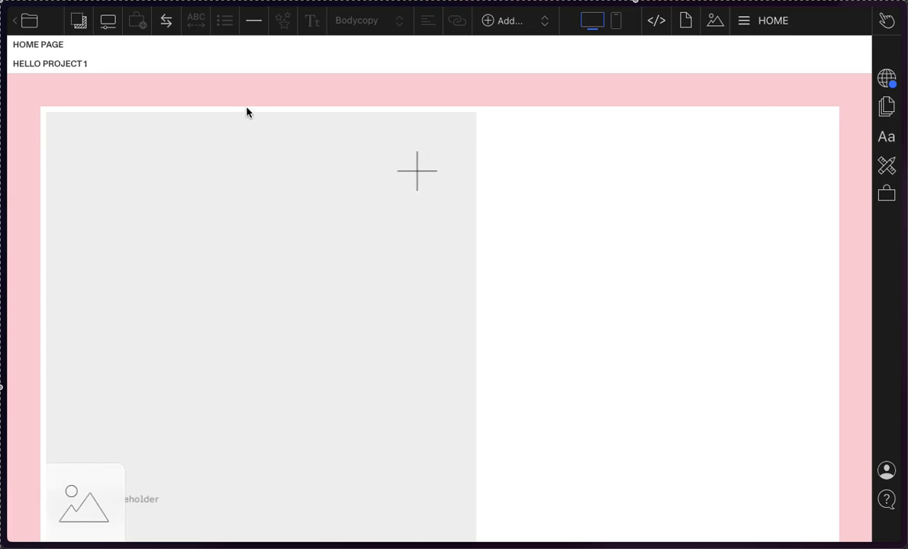
{"action": "scroll", "coordinate": [246, 113], "scroll_direction": "down", "scroll_amount": 14}
{"action": "scroll", "coordinate": [245, 112], "scroll_direction": "down", "scroll_amount": 4}
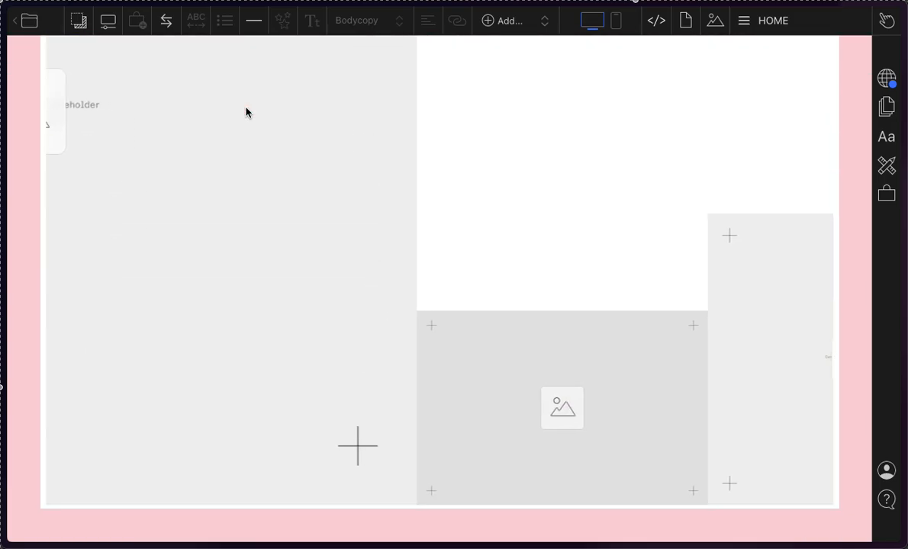
Step: Jump between the stacked Project 1, Images, Images - mobile and HOME pages, ending on HOME
{"action": "left_click", "coordinate": [774, 21]}
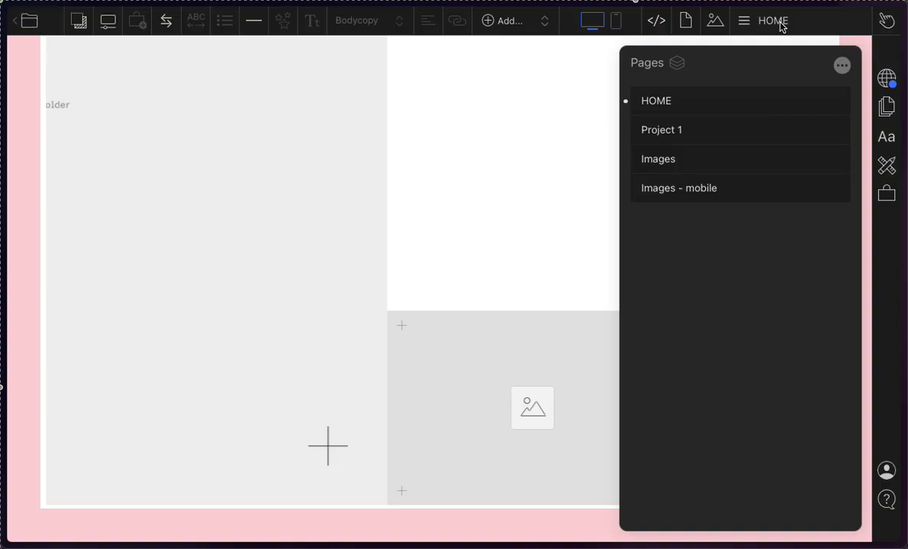
{"action": "left_click", "coordinate": [670, 131]}
{"action": "left_click", "coordinate": [672, 161]}
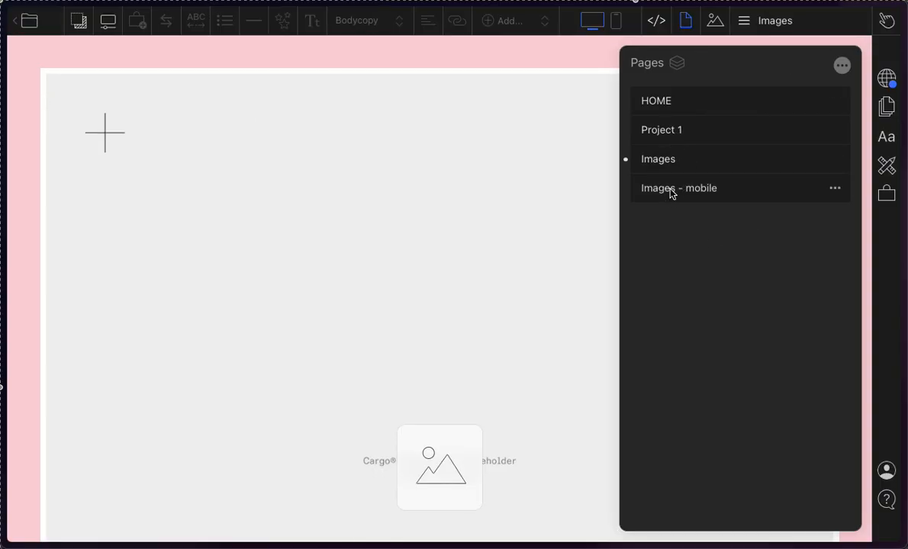
{"action": "left_click", "coordinate": [671, 191]}
{"action": "left_click", "coordinate": [660, 113]}
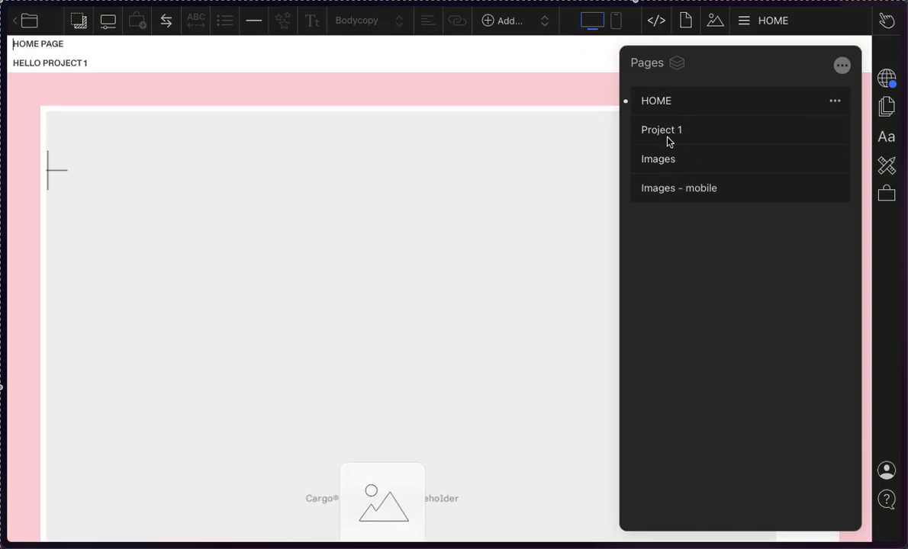
{"action": "left_click", "coordinate": [670, 138]}
{"action": "left_click", "coordinate": [674, 197]}
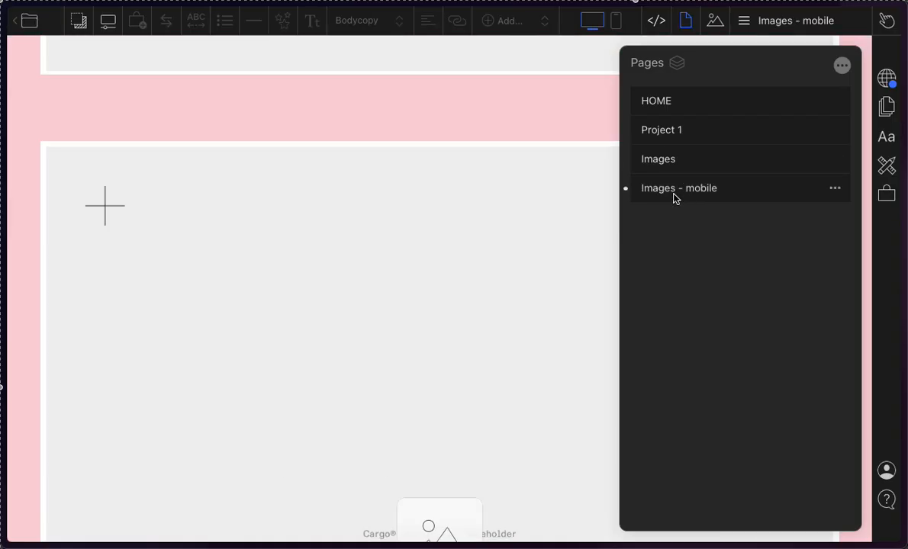
{"action": "left_click", "coordinate": [665, 101]}
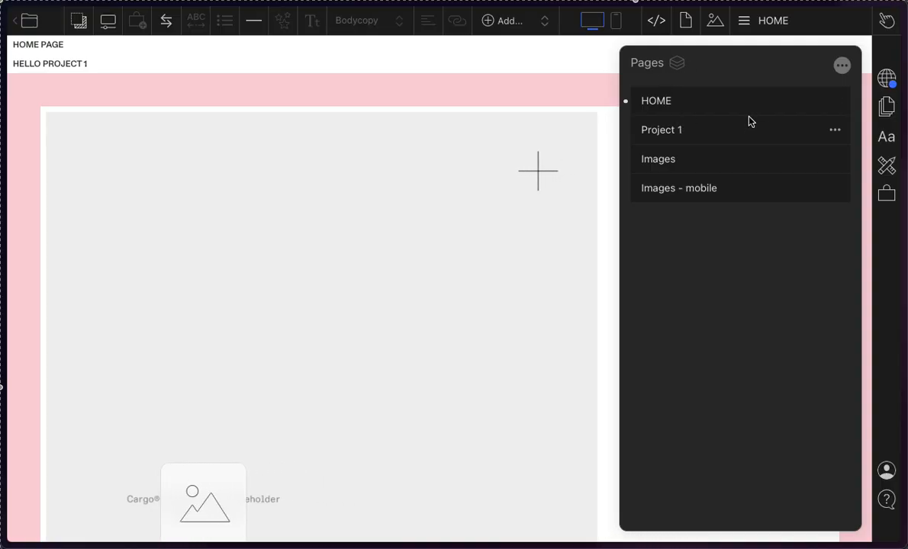
Step: Move the Project 1 page above HOME and compare the order of their text in the stack
{"action": "left_click", "coordinate": [726, 124]}
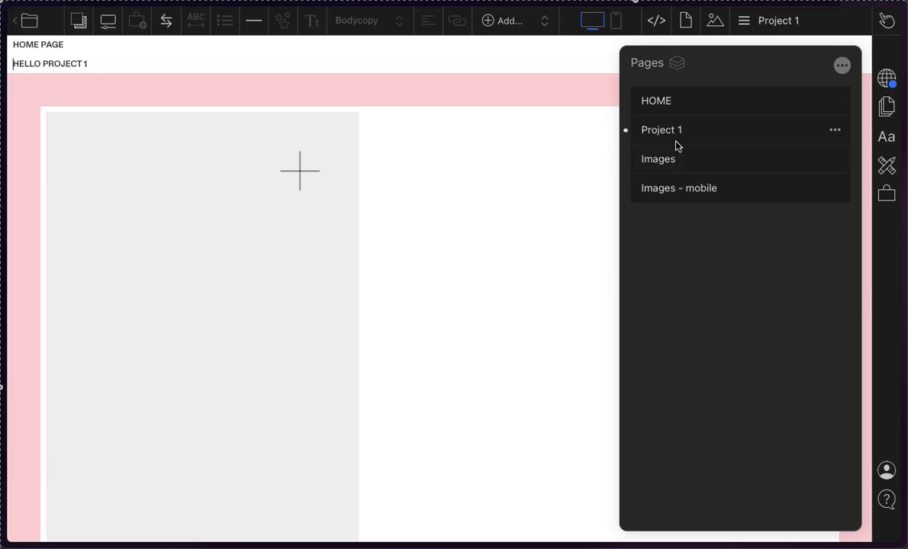
{"action": "left_click_drag", "start_coordinate": [675, 144], "coordinate": [661, 89]}
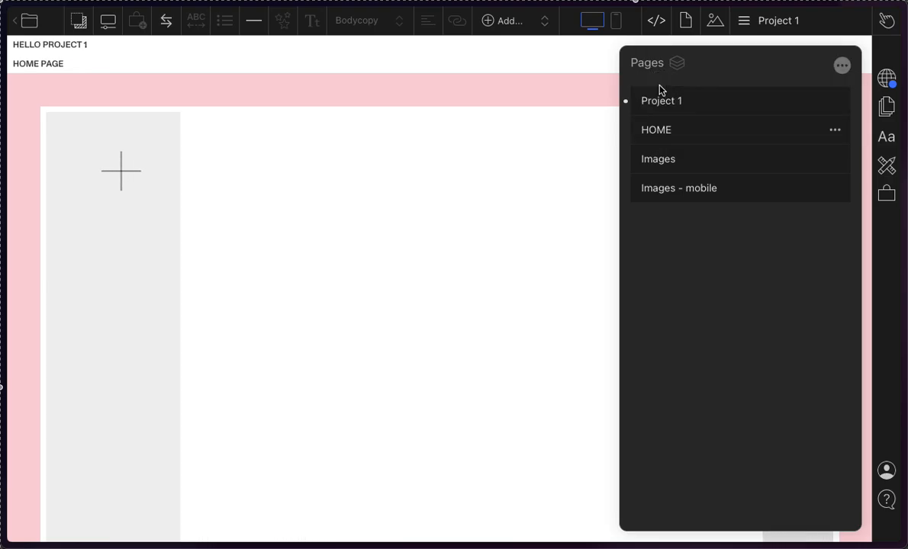
{"action": "left_click", "coordinate": [666, 128]}
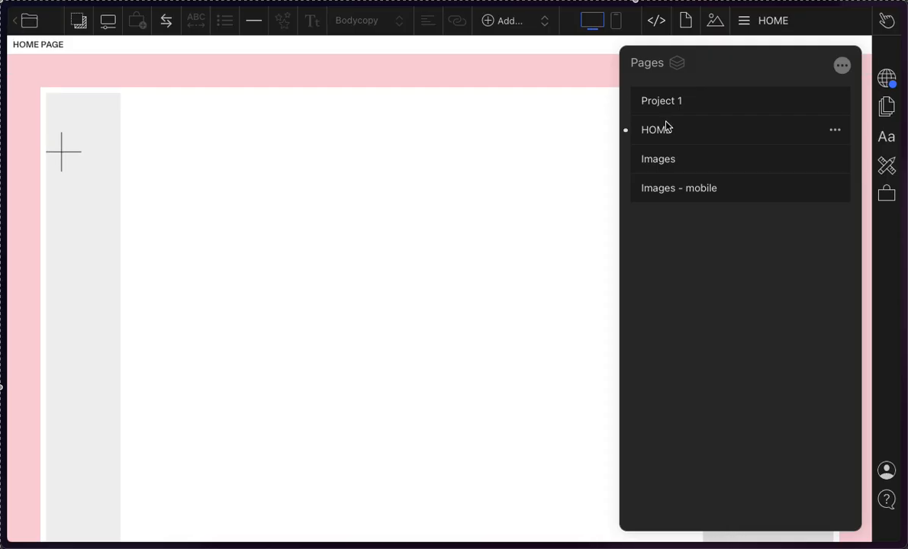
{"action": "left_click", "coordinate": [667, 98]}
{"action": "left_click_drag", "start_coordinate": [666, 99], "coordinate": [660, 104]}
{"action": "left_click", "coordinate": [83, 46]}
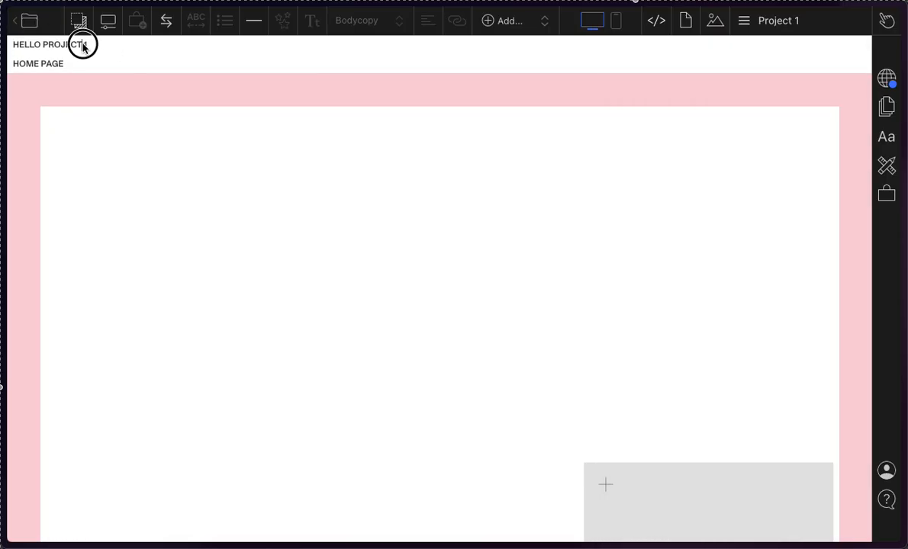
{"action": "left_click_drag", "start_coordinate": [98, 50], "coordinate": [12, 44]}
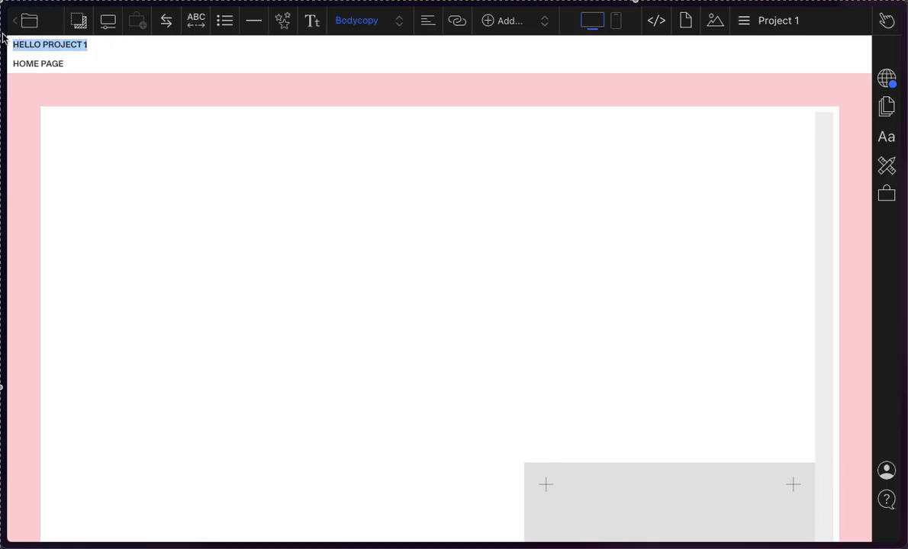
Step: Move the HOME page back above Project 1 and look over the stacked layout
{"action": "left_click", "coordinate": [778, 31]}
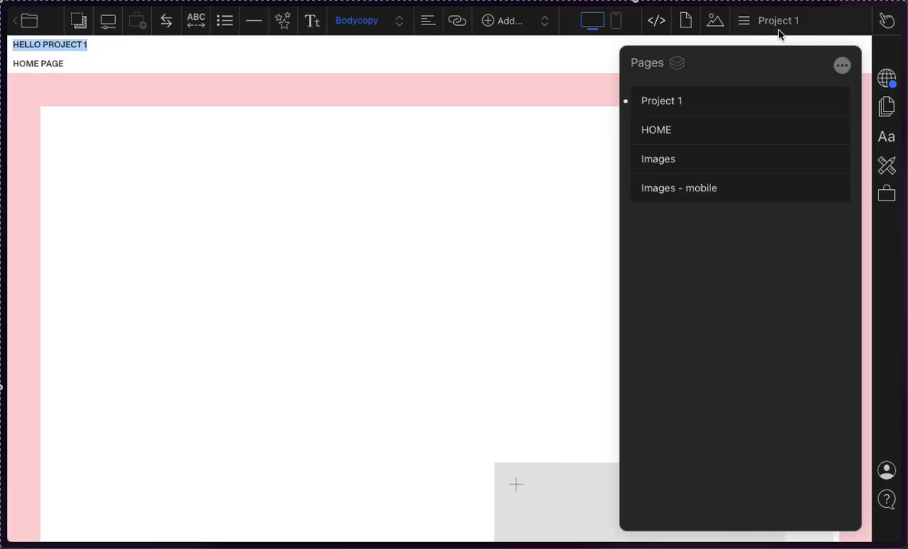
{"action": "left_click", "coordinate": [682, 134]}
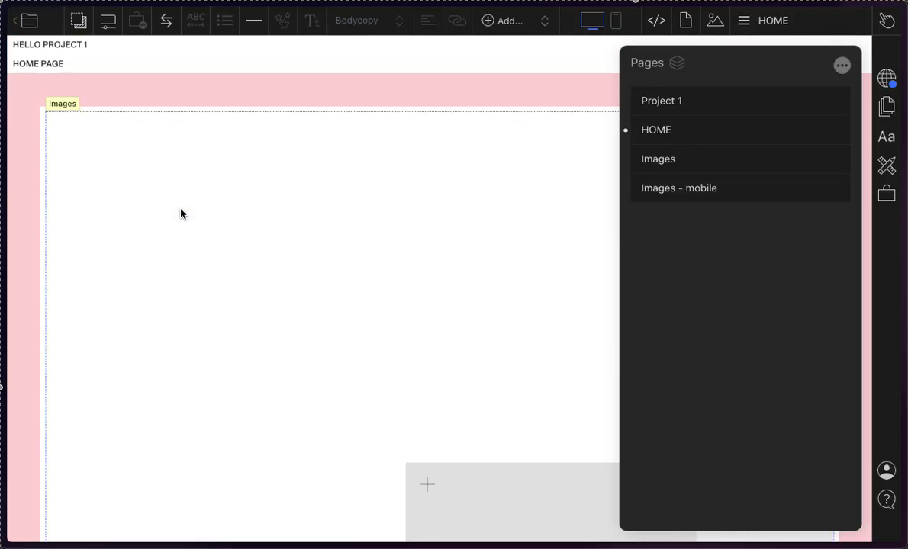
{"action": "left_click_drag", "start_coordinate": [715, 132], "coordinate": [679, 83]}
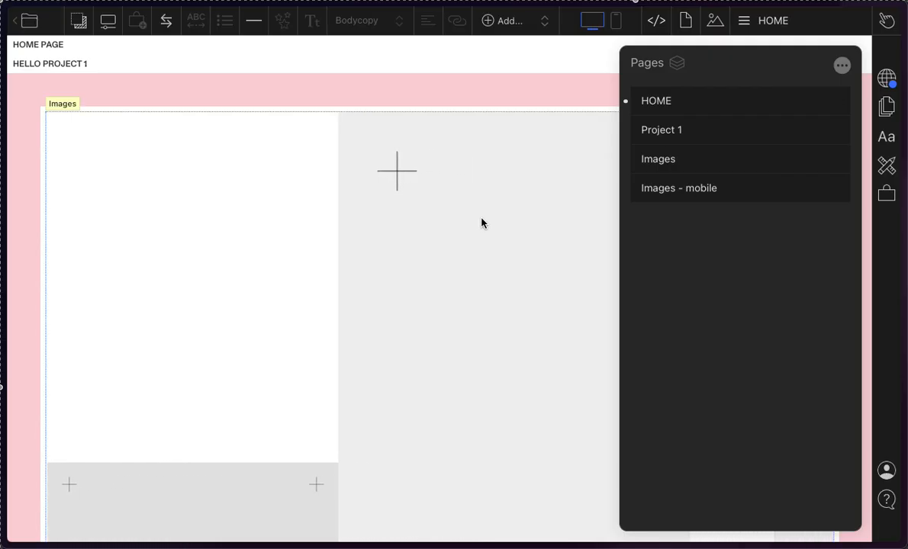
{"action": "scroll", "coordinate": [481, 224], "scroll_direction": "down", "scroll_amount": 5}
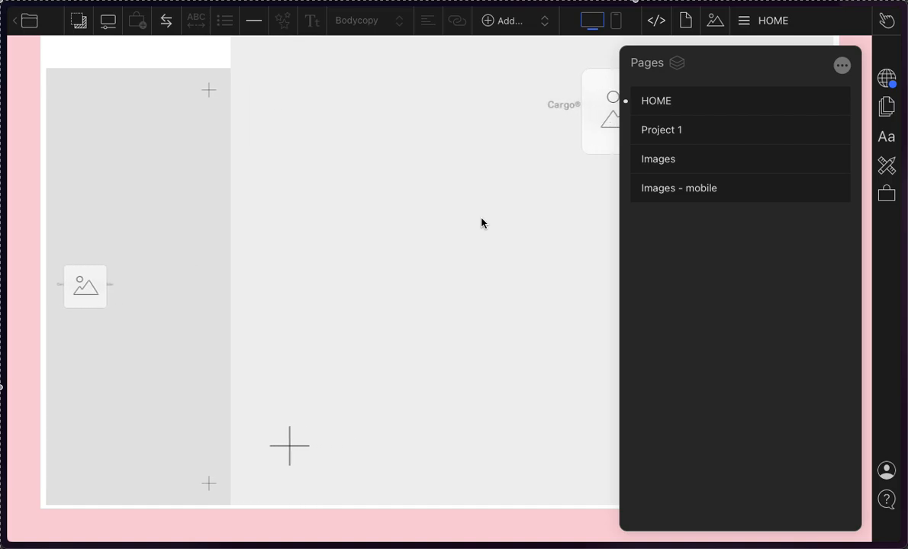
{"action": "scroll", "coordinate": [481, 223], "scroll_direction": "up", "scroll_amount": 5}
Step: Duplicate the Project 1 page, then duplicate its copy
{"action": "left_click", "coordinate": [682, 129]}
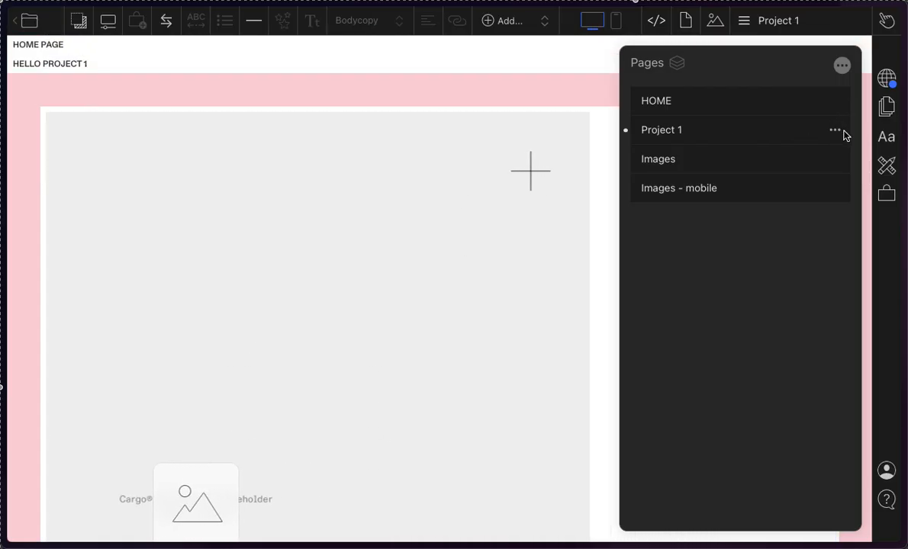
{"action": "left_click", "coordinate": [835, 132]}
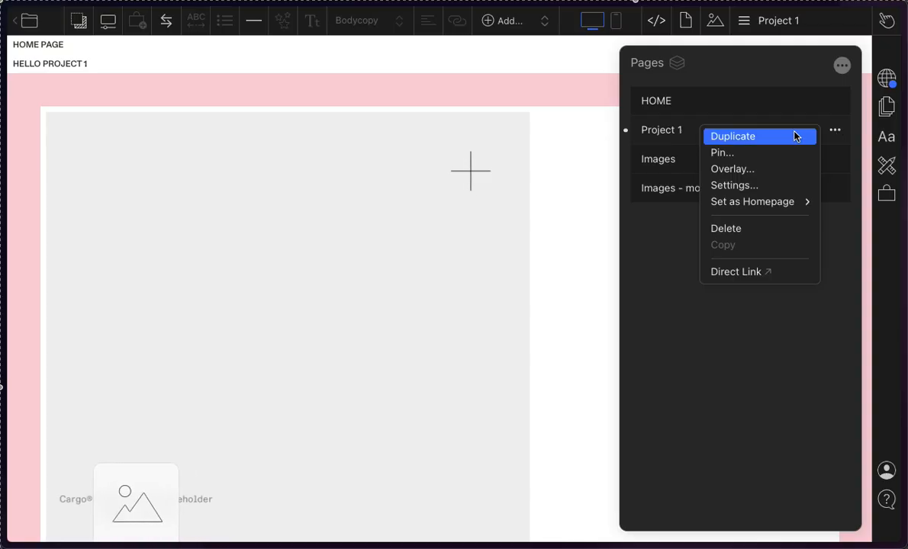
{"action": "left_click", "coordinate": [754, 146]}
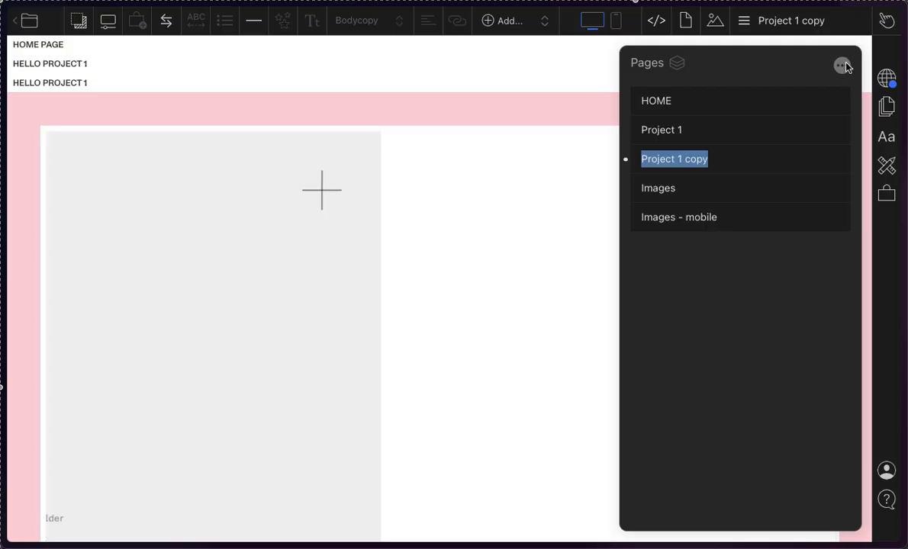
{"action": "left_click", "coordinate": [835, 159]}
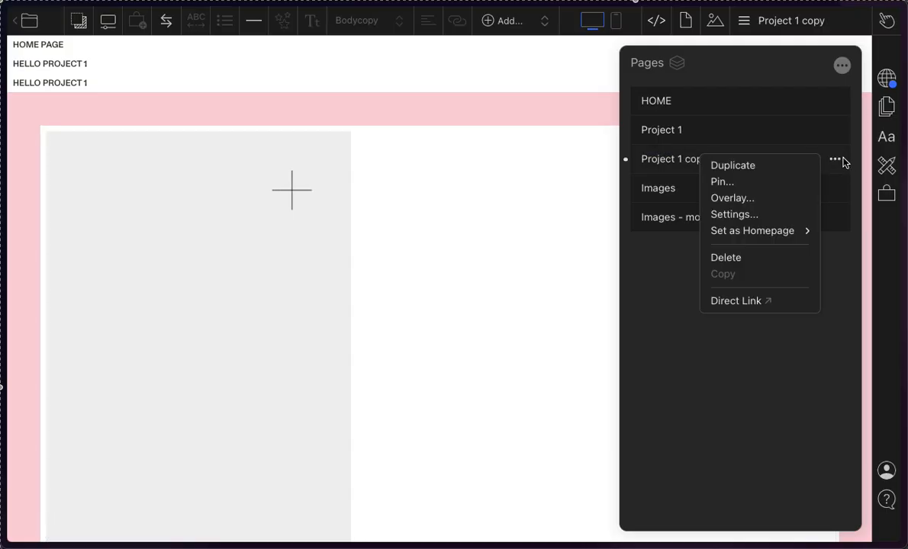
{"action": "left_click", "coordinate": [809, 169]}
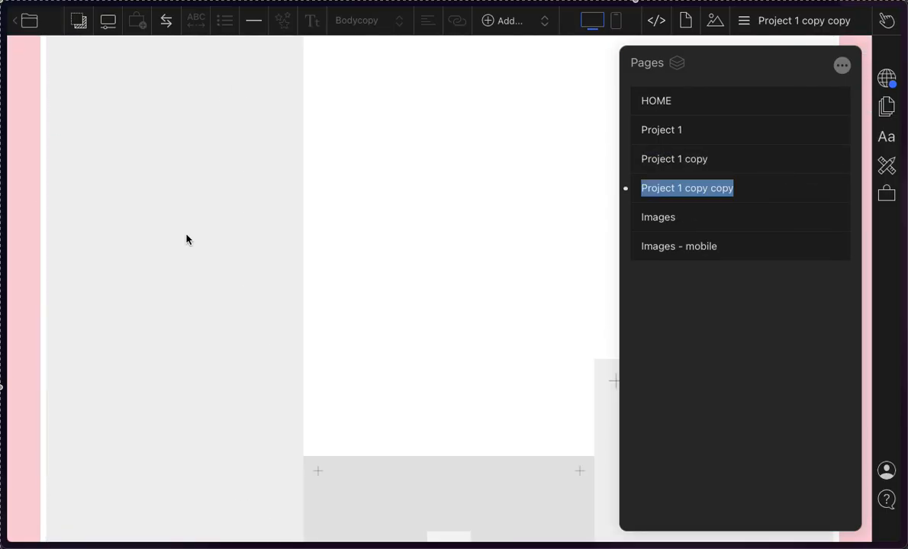
Step: Inspect the stack with the duplicated Project 1 pages and check the page list's stacking option without changing it
{"action": "left_click", "coordinate": [43, 61]}
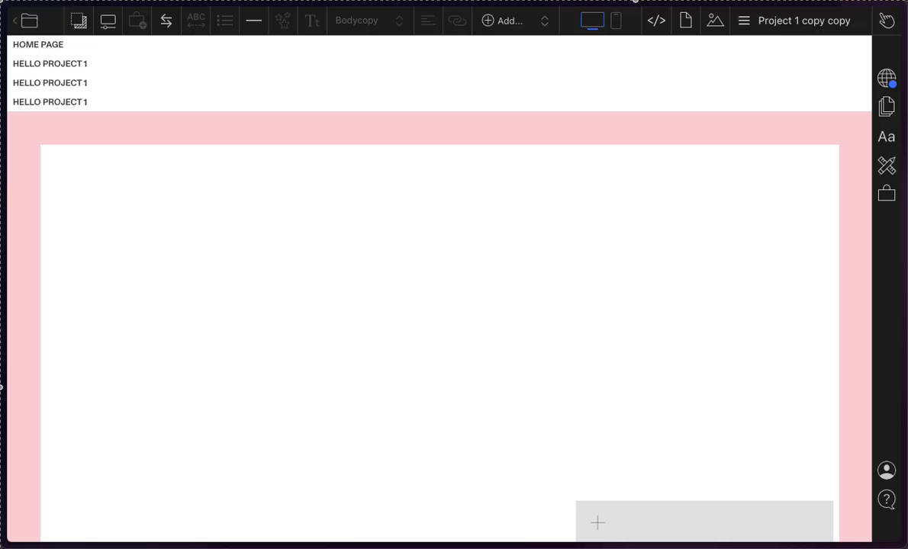
{"action": "left_click", "coordinate": [818, 25]}
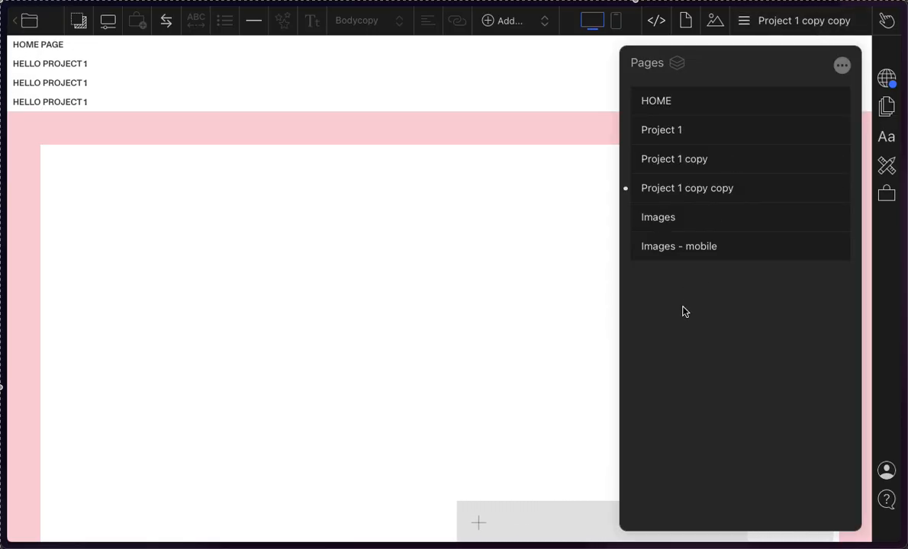
{"action": "left_click", "coordinate": [843, 65]}
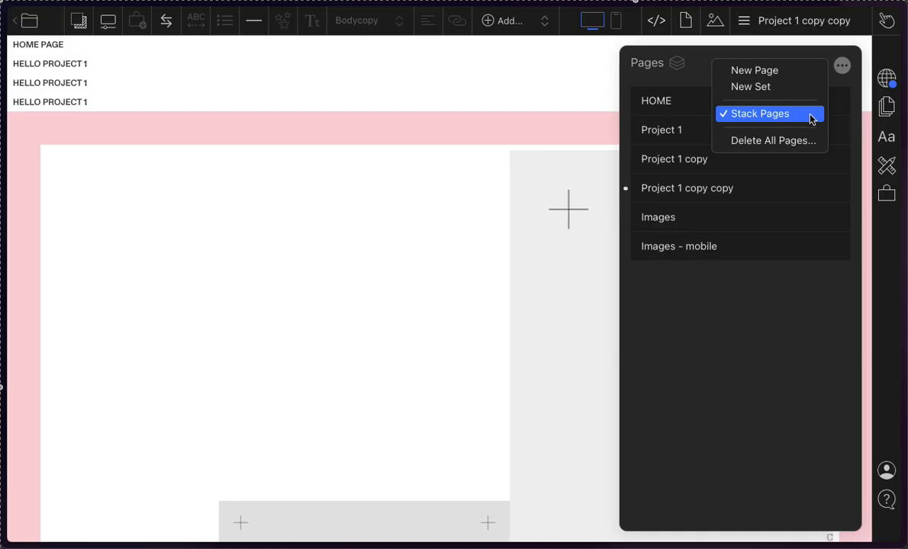
{"action": "left_click", "coordinate": [758, 295]}
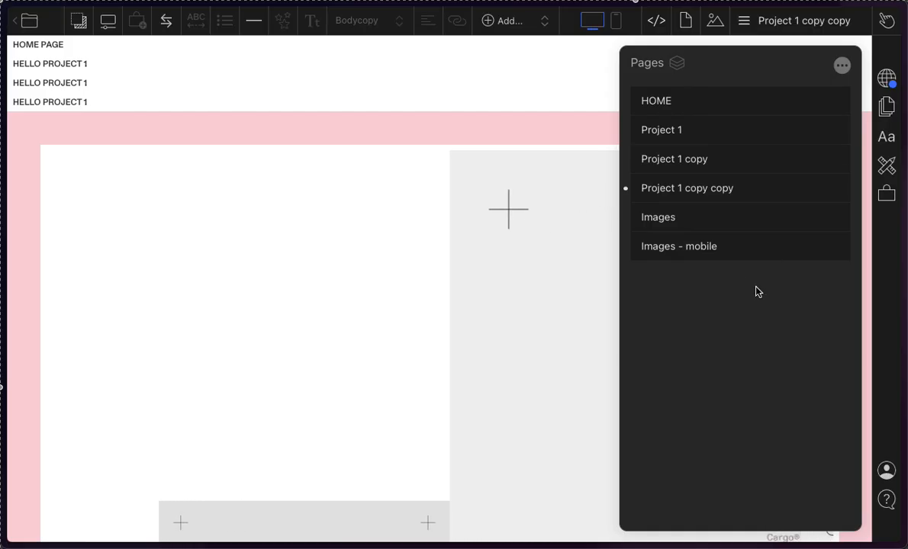
Step: Duplicate the Project 1 copy copy page, then turn off Stack Pages for the whole page list
{"action": "left_click", "coordinate": [834, 190]}
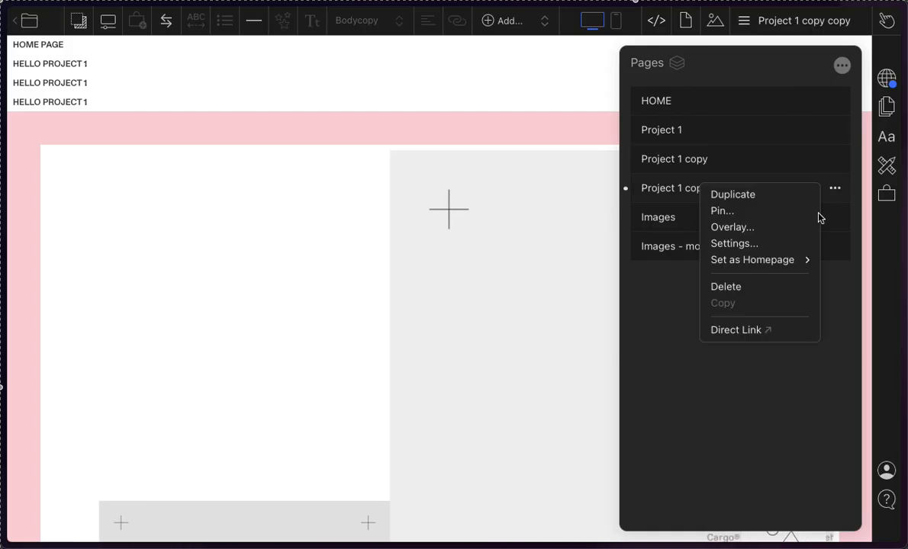
{"action": "left_click", "coordinate": [783, 194]}
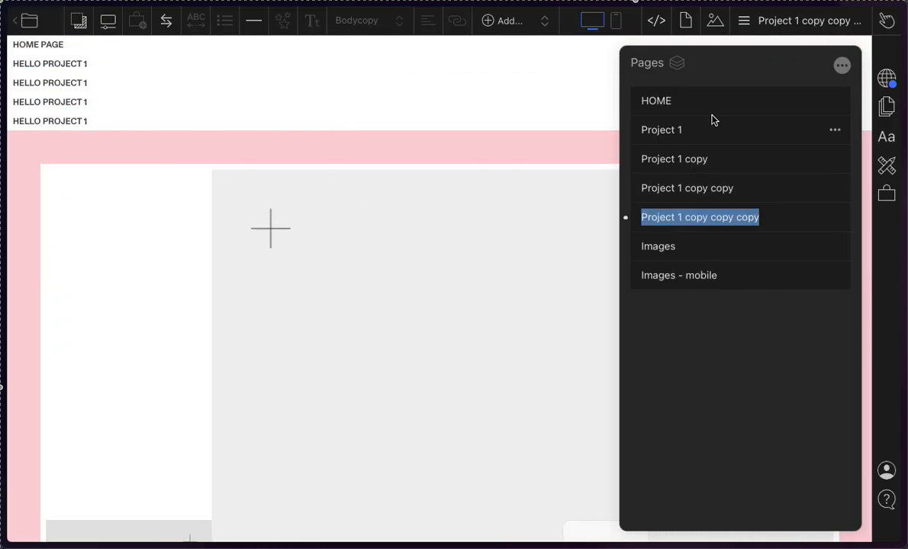
{"action": "left_click", "coordinate": [678, 64]}
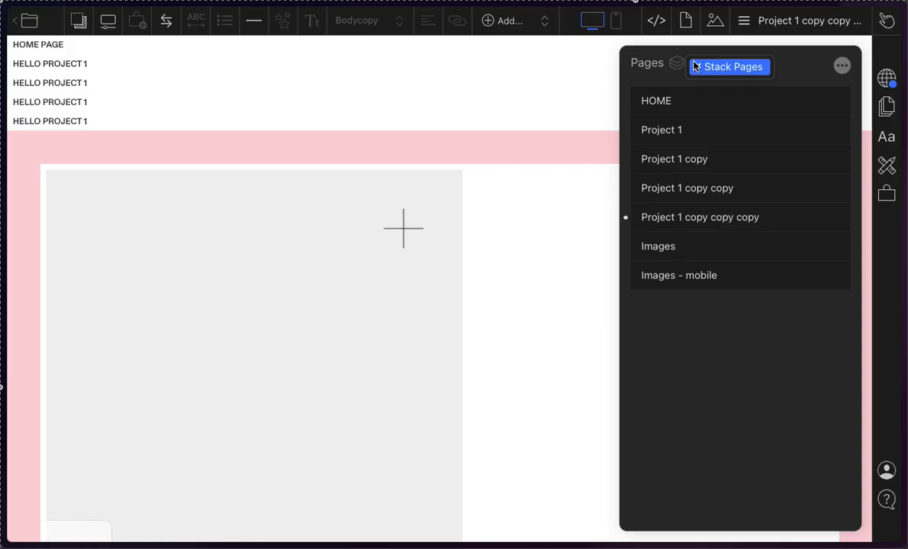
{"action": "left_click", "coordinate": [717, 67]}
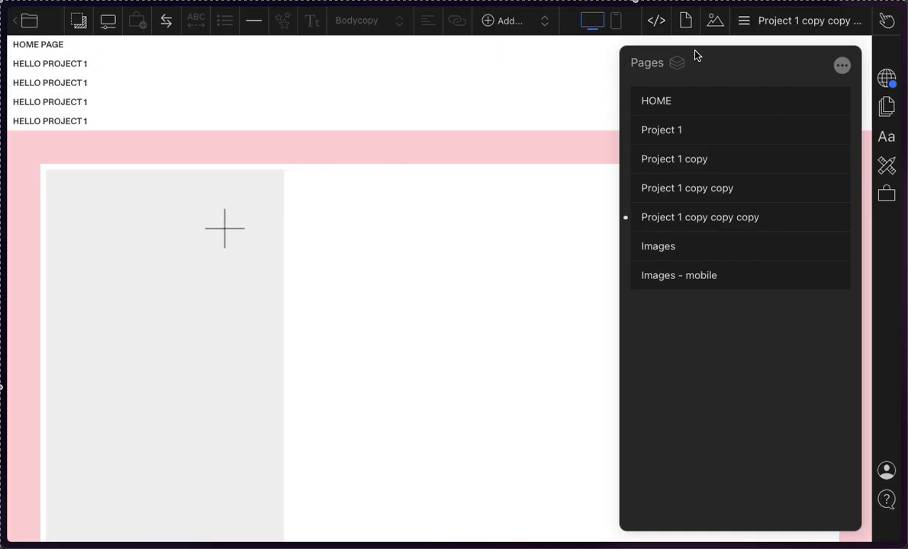
{"action": "left_click", "coordinate": [842, 65]}
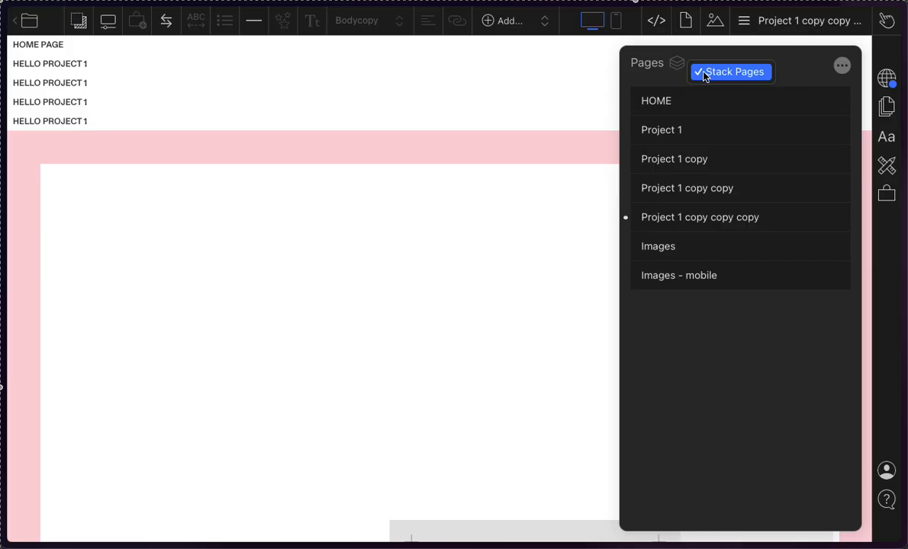
{"action": "left_click", "coordinate": [705, 74]}
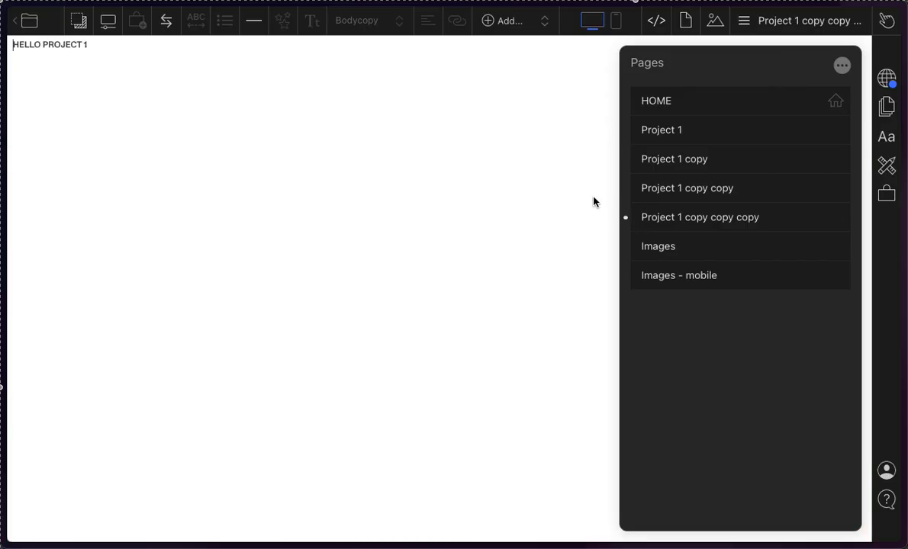
Step: View HOME, Images and the Project 1 pages one at a time to examine how they display unstacked
{"action": "left_click", "coordinate": [659, 197]}
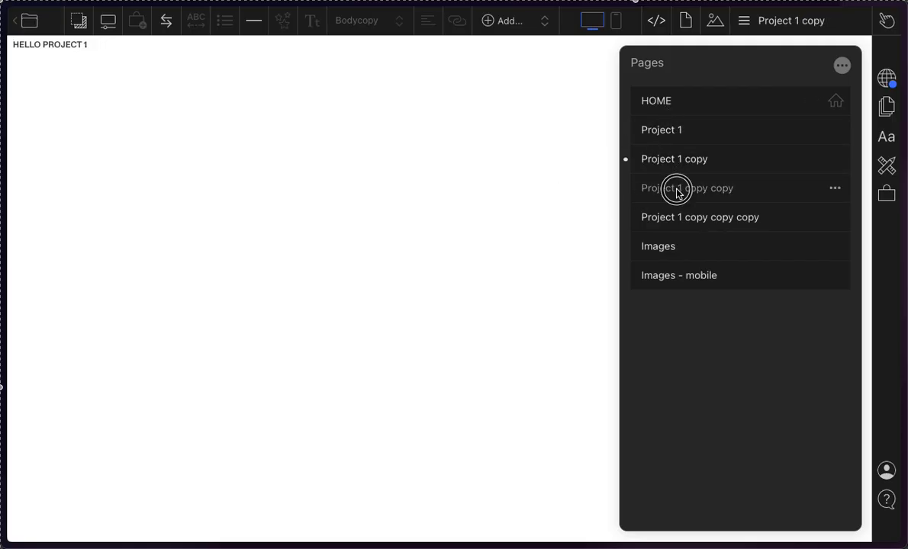
{"action": "left_click", "coordinate": [684, 258]}
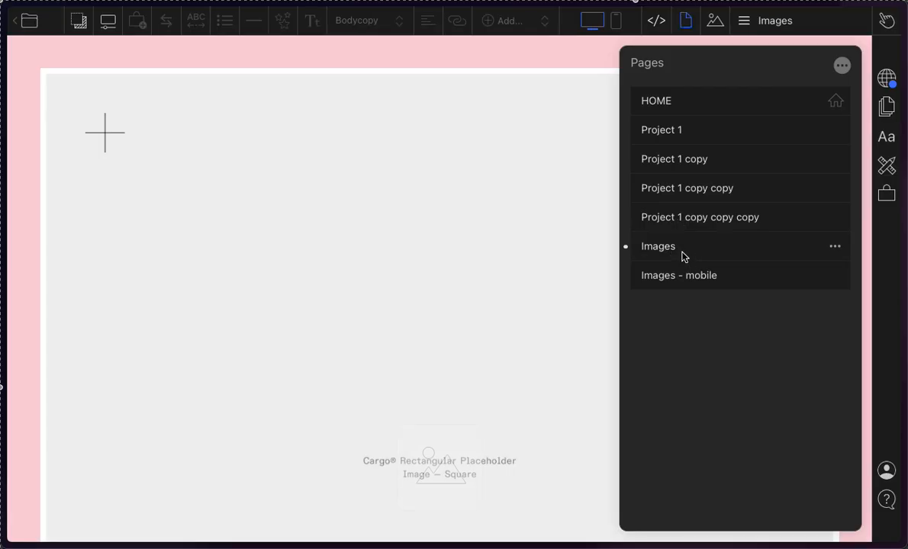
{"action": "left_click", "coordinate": [682, 219]}
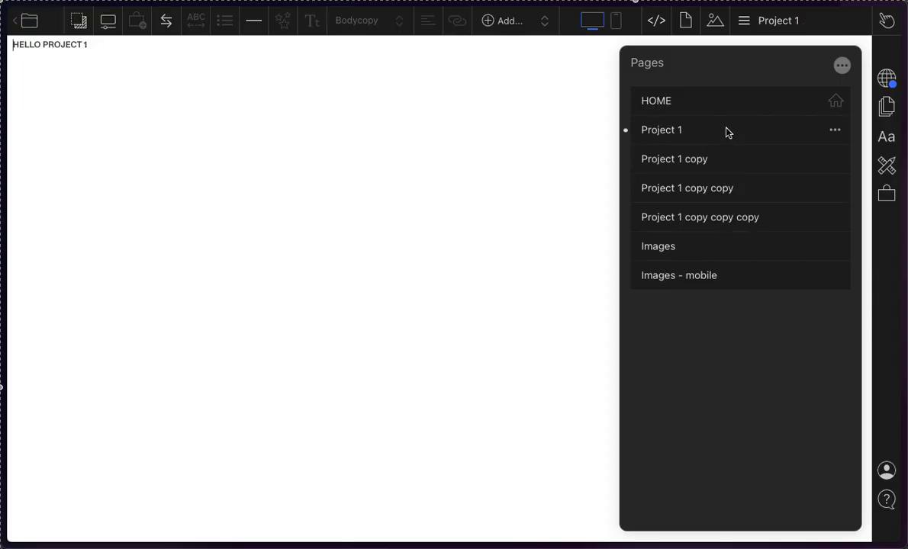
{"action": "left_click", "coordinate": [740, 154]}
{"action": "left_click", "coordinate": [851, 70]}
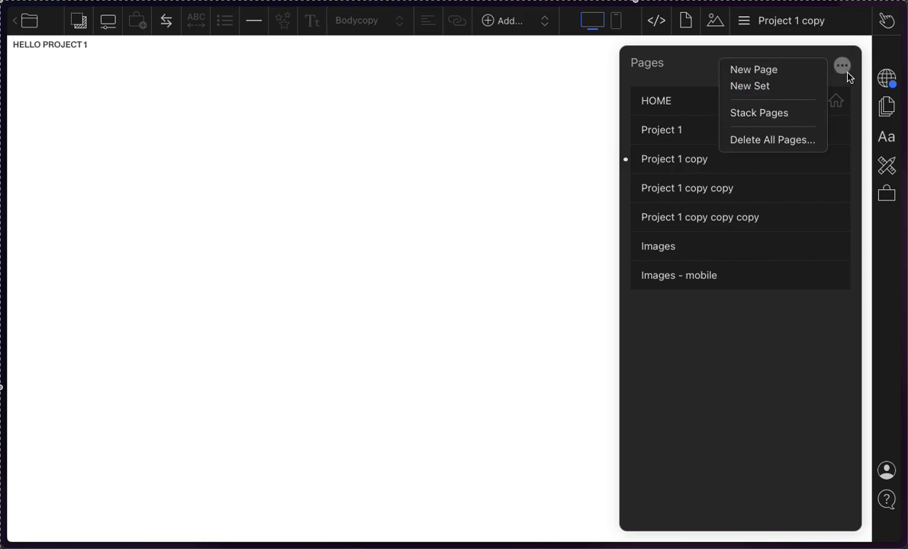
{"action": "left_click", "coordinate": [846, 73]}
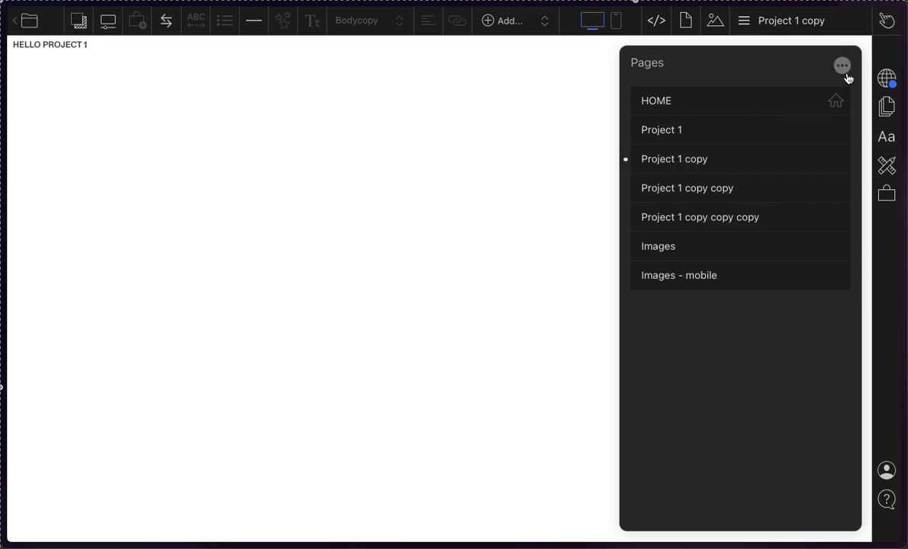
{"action": "left_click", "coordinate": [847, 73]}
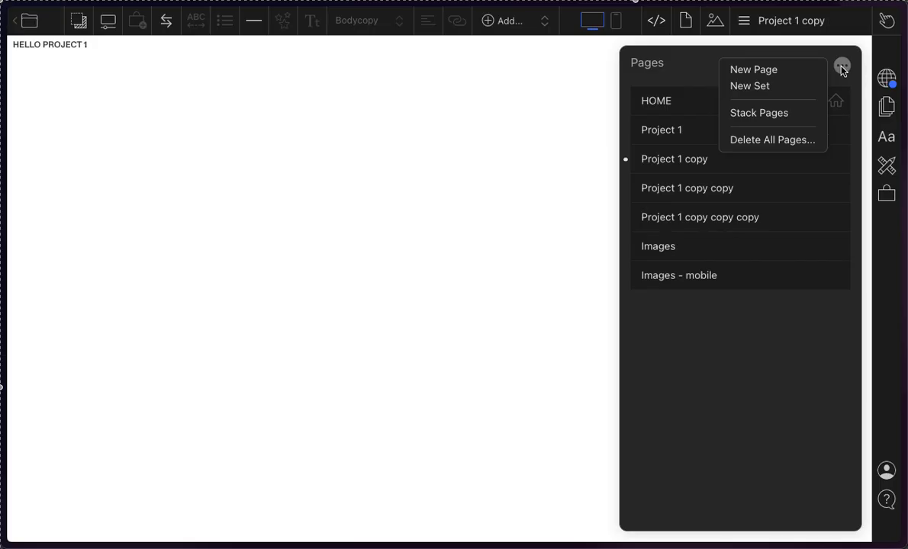
{"action": "left_click", "coordinate": [691, 102]}
{"action": "left_click", "coordinate": [691, 103]}
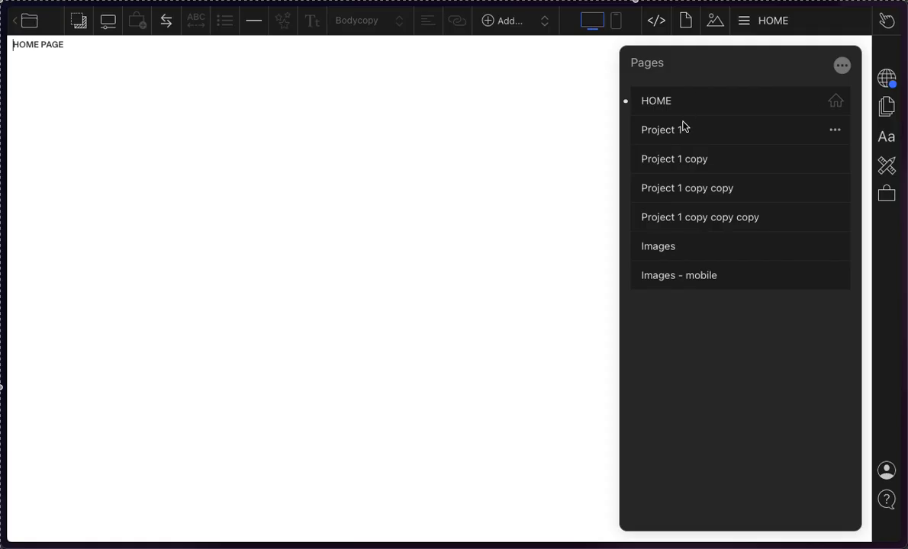
{"action": "left_click", "coordinate": [686, 127]}
{"action": "left_click", "coordinate": [689, 172]}
{"action": "left_click", "coordinate": [688, 188]}
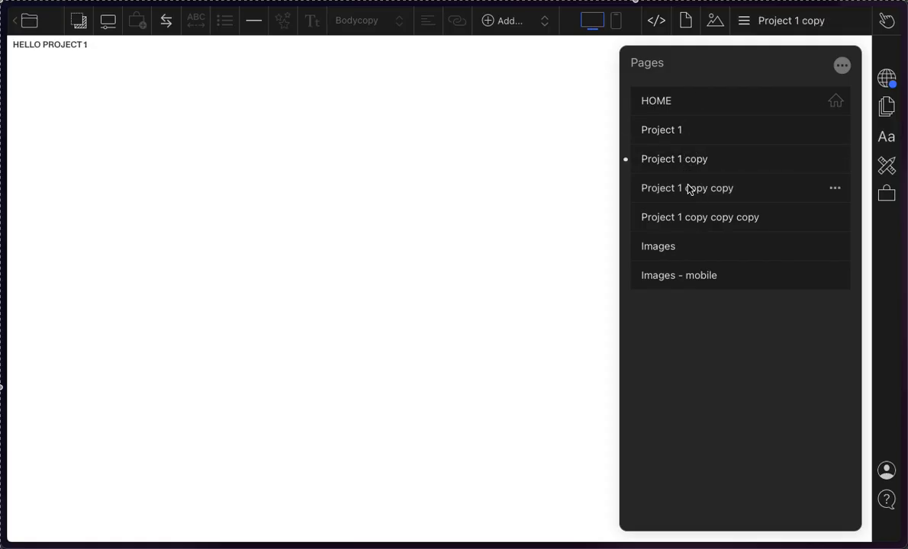
{"action": "left_click", "coordinate": [685, 217]}
{"action": "left_click", "coordinate": [720, 131]}
Step: Create a new page set named Projects
{"action": "left_click", "coordinate": [840, 70]}
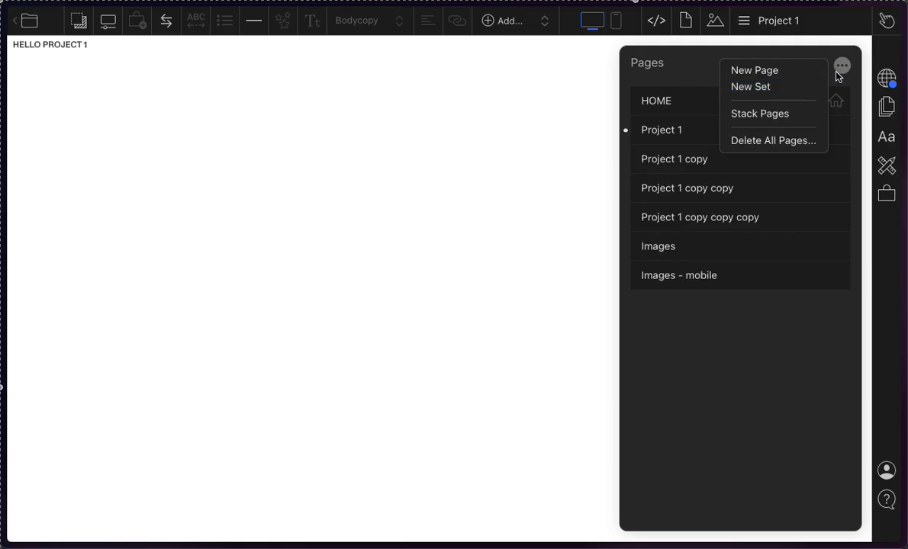
{"action": "left_click", "coordinate": [842, 69]}
{"action": "left_click", "coordinate": [842, 69]}
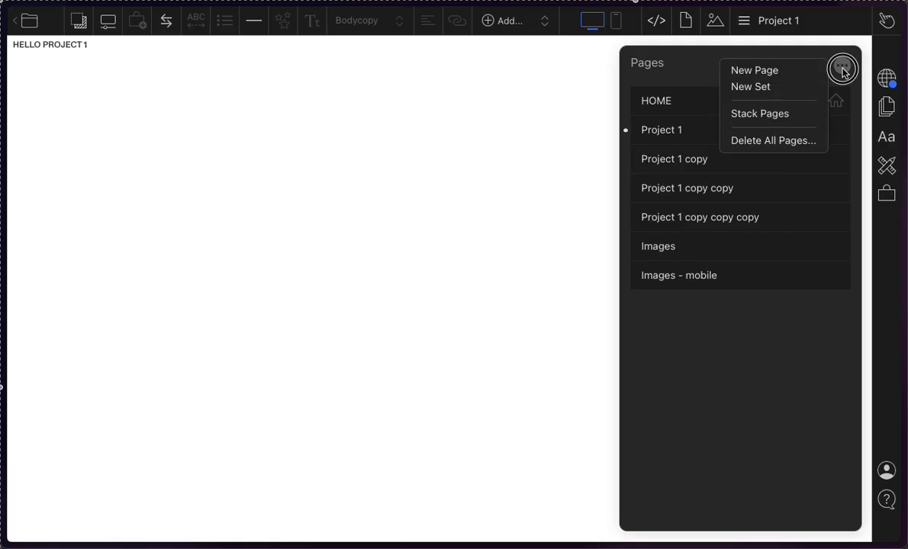
{"action": "left_click", "coordinate": [776, 89]}
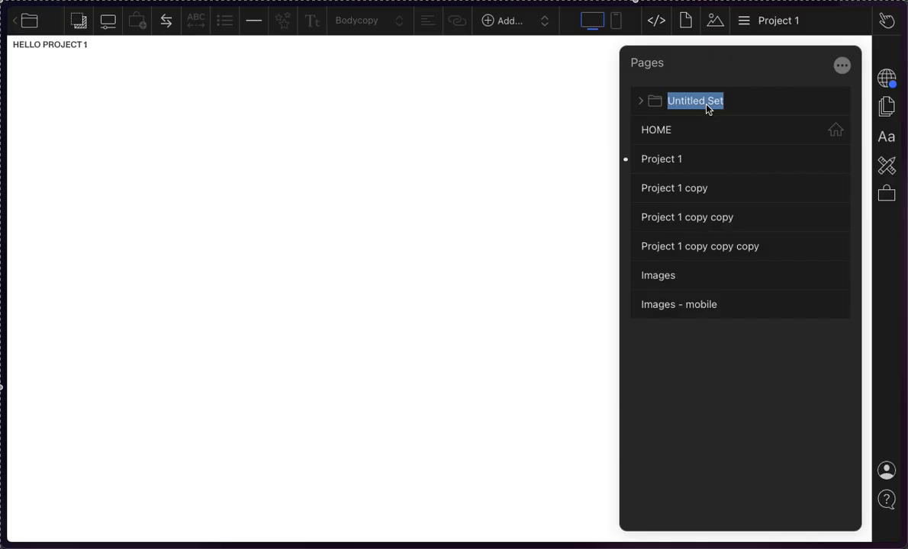
{"action": "type", "text": "Projects"}
{"action": "left_click", "coordinate": [639, 100]}
{"action": "left_click", "coordinate": [725, 112]}
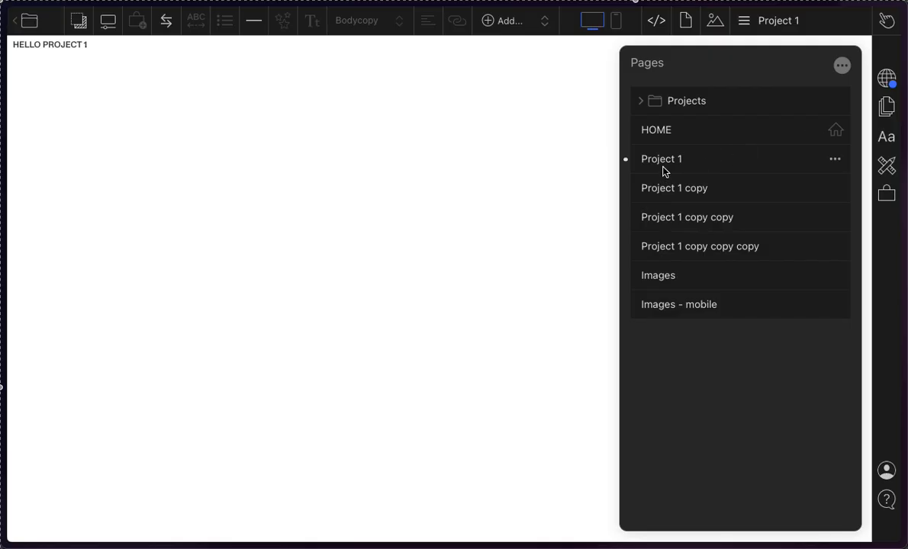
Step: Move Project 1 and its three copies into the Projects set
{"action": "left_click_drag", "start_coordinate": [669, 162], "coordinate": [683, 105]}
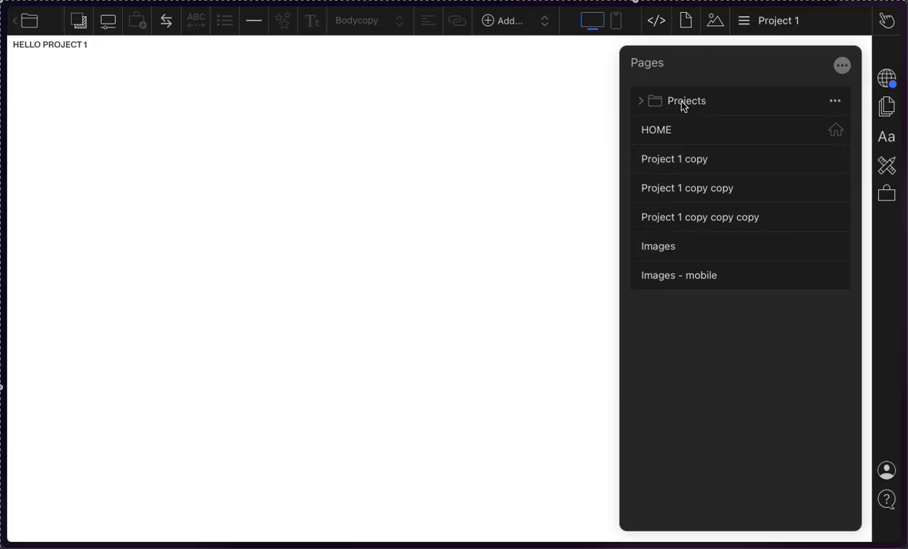
{"action": "left_click", "coordinate": [637, 102]}
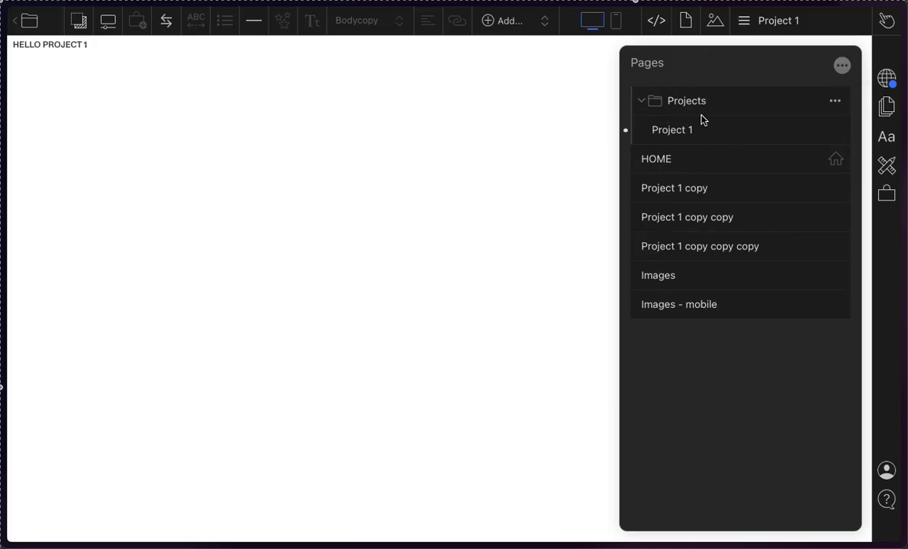
{"action": "left_click_drag", "start_coordinate": [667, 189], "coordinate": [684, 108]}
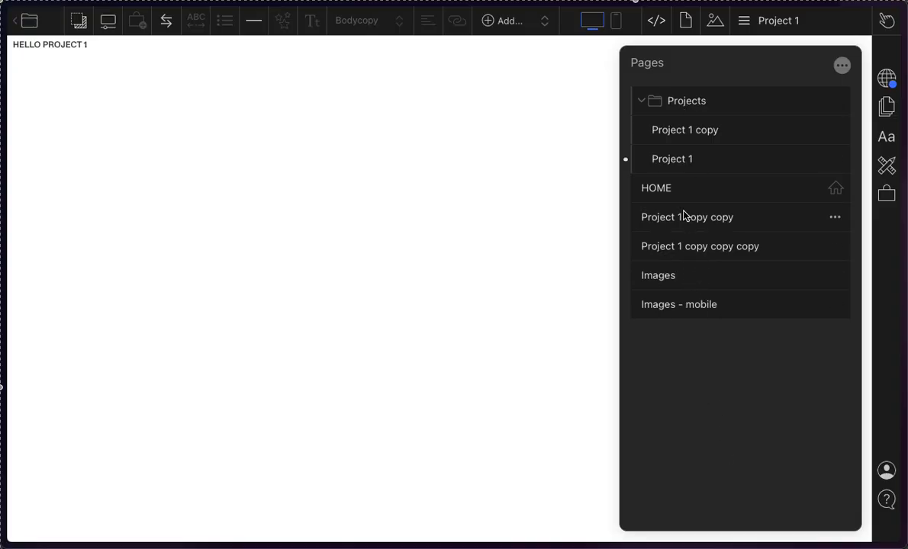
{"action": "left_click_drag", "start_coordinate": [686, 222], "coordinate": [683, 118]}
{"action": "left_click_drag", "start_coordinate": [697, 247], "coordinate": [685, 118]}
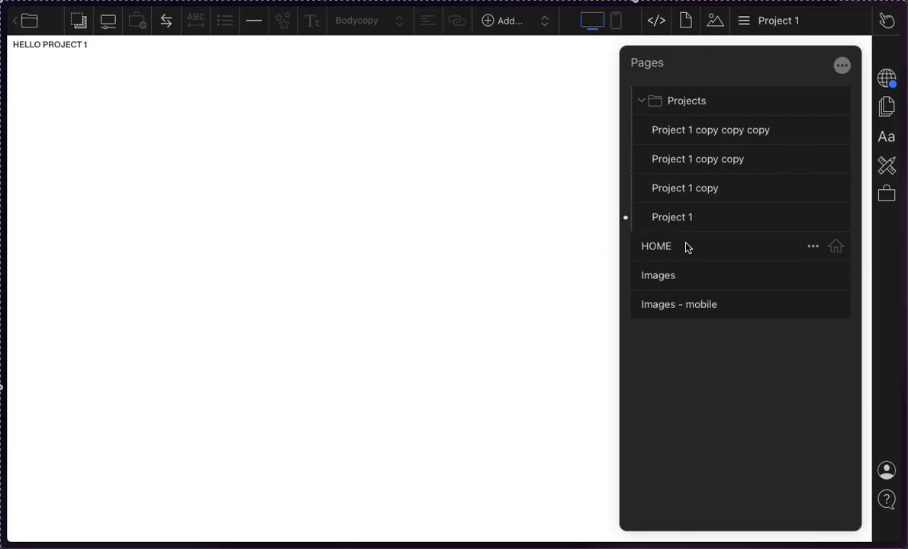
Step: Look through the pages inside the Projects set individually to check how they display before stacking
{"action": "left_click", "coordinate": [717, 191]}
{"action": "left_click", "coordinate": [707, 160]}
{"action": "left_click", "coordinate": [705, 142]}
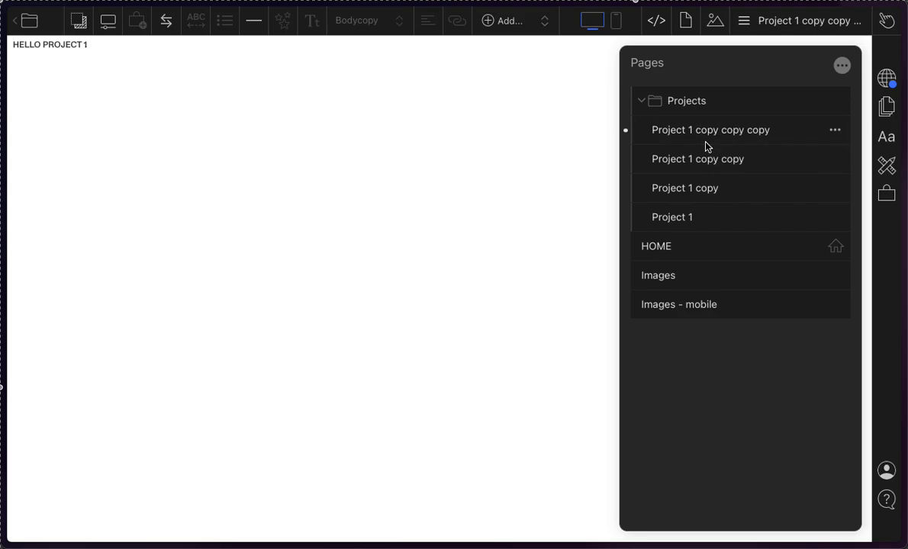
{"action": "left_click", "coordinate": [699, 164]}
{"action": "left_click", "coordinate": [644, 105]}
{"action": "left_click", "coordinate": [644, 105]}
{"action": "left_click", "coordinate": [640, 105]}
{"action": "left_click", "coordinate": [640, 108]}
{"action": "left_click", "coordinate": [683, 106]}
{"action": "left_click", "coordinate": [684, 108]}
{"action": "left_click", "coordinate": [680, 138]}
{"action": "left_click", "coordinate": [676, 160]}
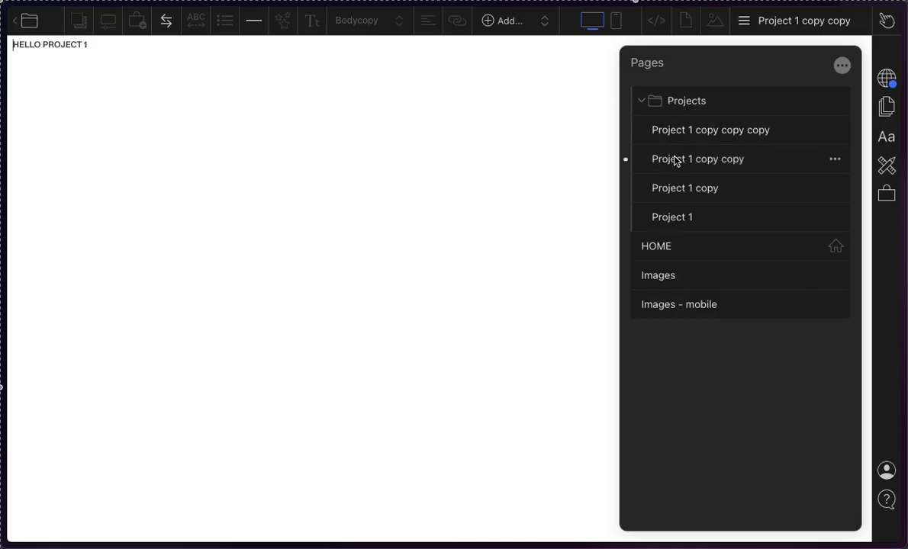
{"action": "left_click", "coordinate": [684, 189]}
{"action": "left_click", "coordinate": [681, 215]}
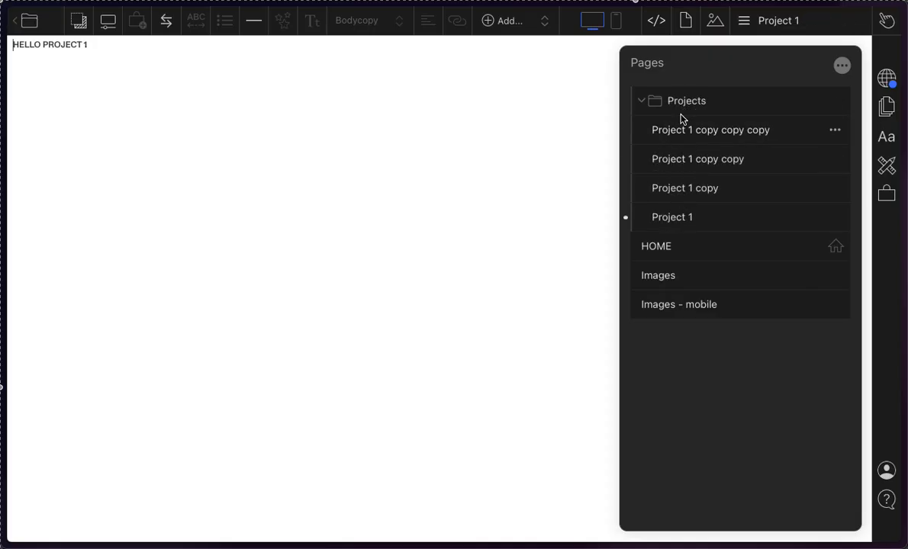
{"action": "left_click", "coordinate": [682, 119]}
{"action": "left_click", "coordinate": [711, 100]}
{"action": "left_click", "coordinate": [713, 101]}
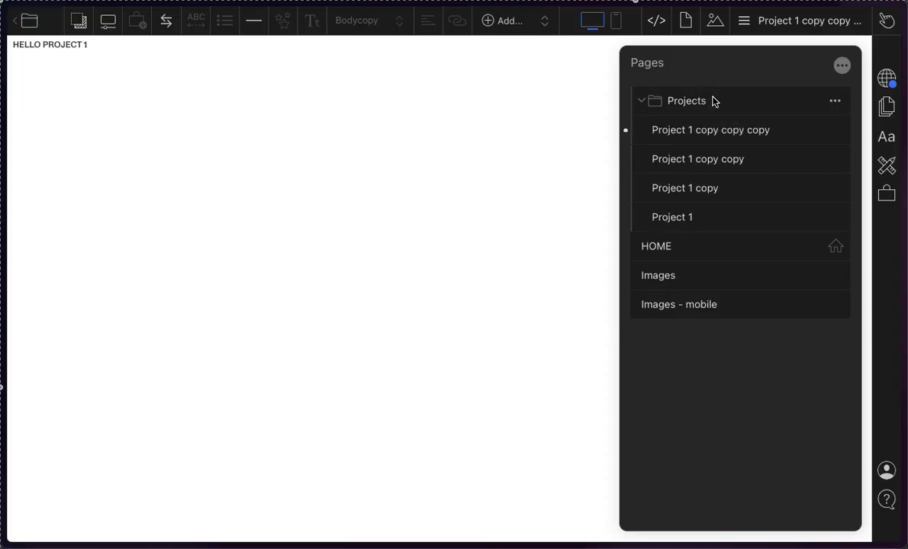
Step: Turn on Stack Pages for the Projects set only
{"action": "left_click", "coordinate": [834, 102]}
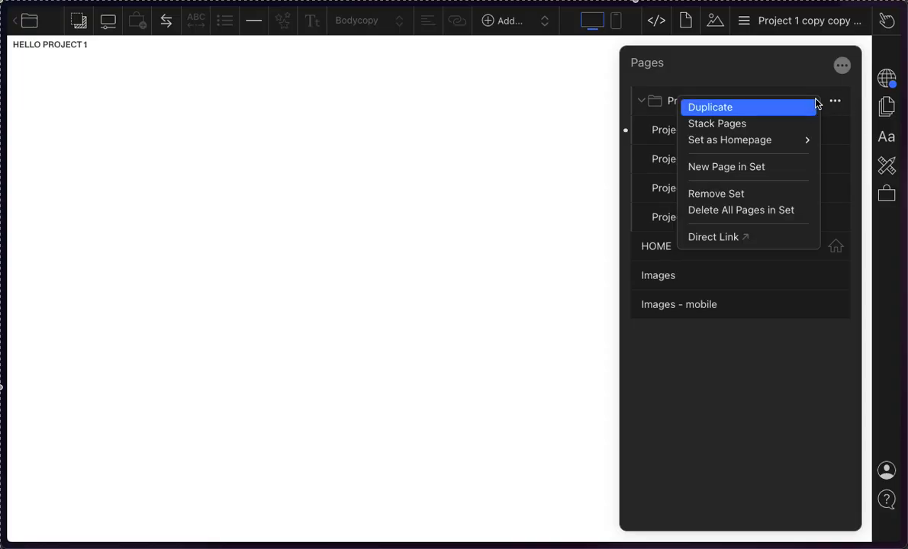
{"action": "left_click", "coordinate": [774, 88]}
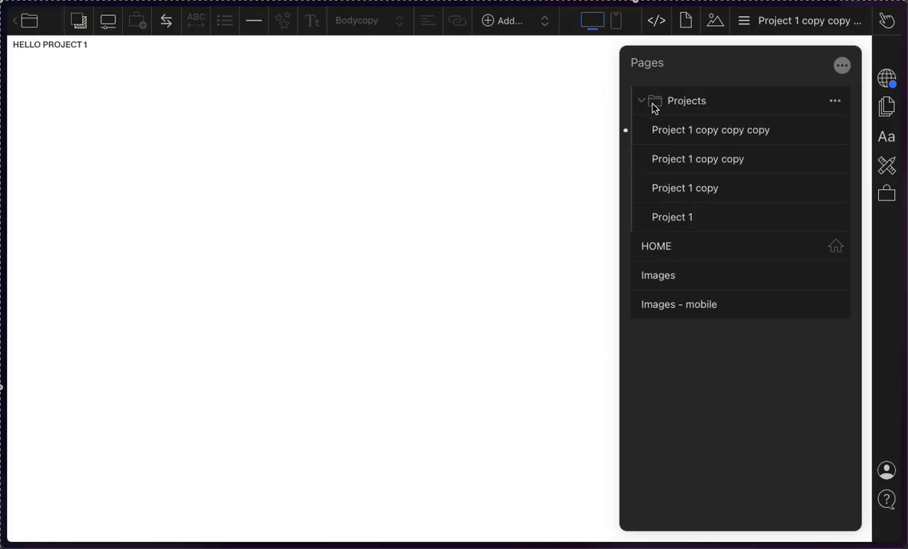
{"action": "left_click", "coordinate": [834, 103]}
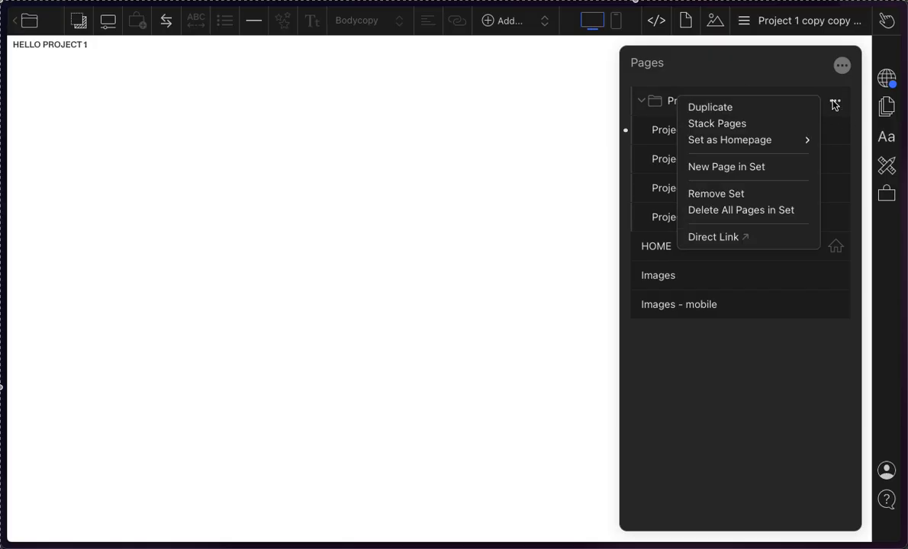
{"action": "left_click", "coordinate": [797, 126]}
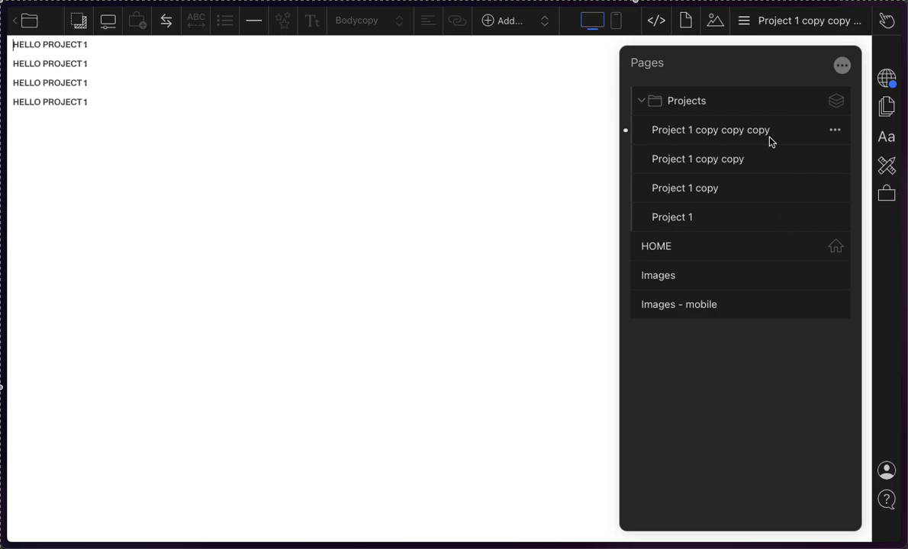
Step: Compare the stacked pages of the Projects set with the separate HOME page, then collapse the set
{"action": "left_click", "coordinate": [651, 101]}
{"action": "left_click", "coordinate": [650, 103]}
{"action": "left_click", "coordinate": [703, 159]}
{"action": "left_click", "coordinate": [703, 188]}
{"action": "left_click", "coordinate": [703, 214]}
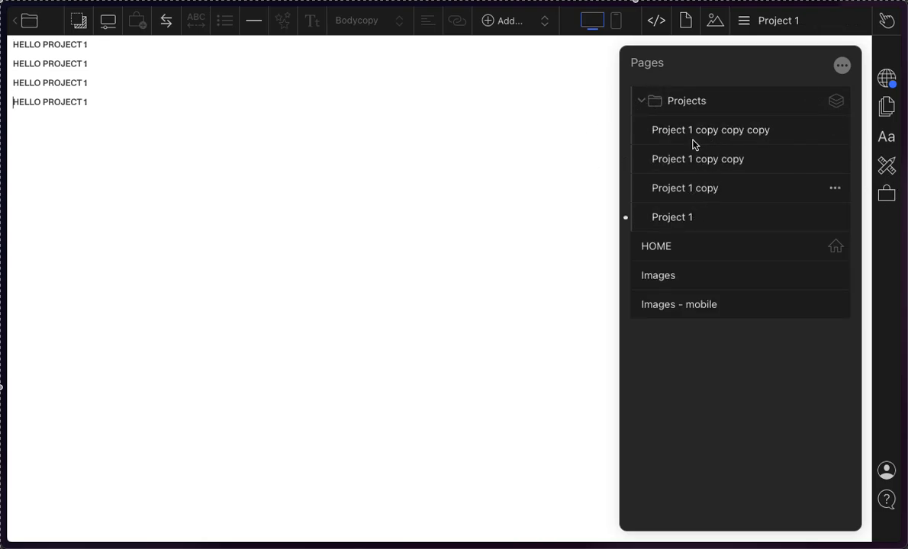
{"action": "left_click", "coordinate": [654, 103]}
{"action": "left_click", "coordinate": [692, 119]}
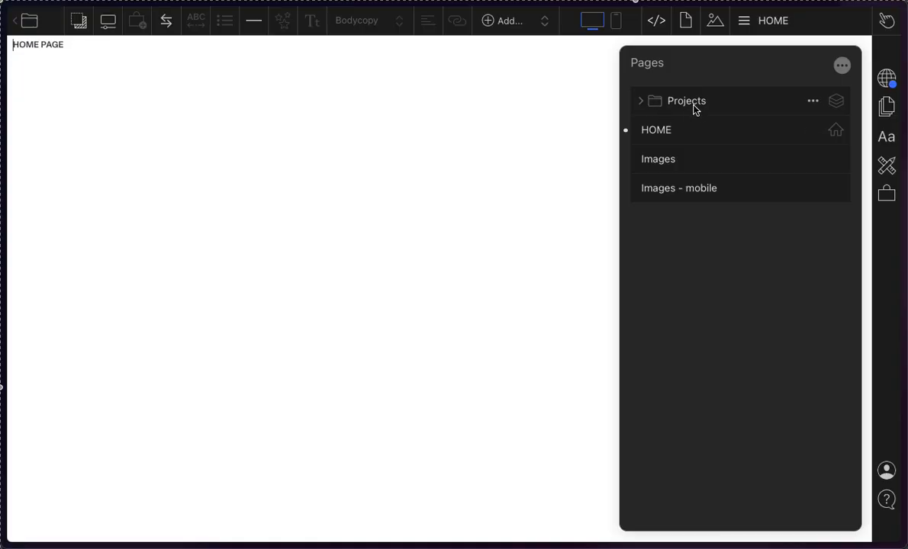
{"action": "left_click", "coordinate": [694, 107]}
{"action": "left_click", "coordinate": [693, 108]}
{"action": "left_click", "coordinate": [639, 99]}
{"action": "left_click", "coordinate": [691, 134]}
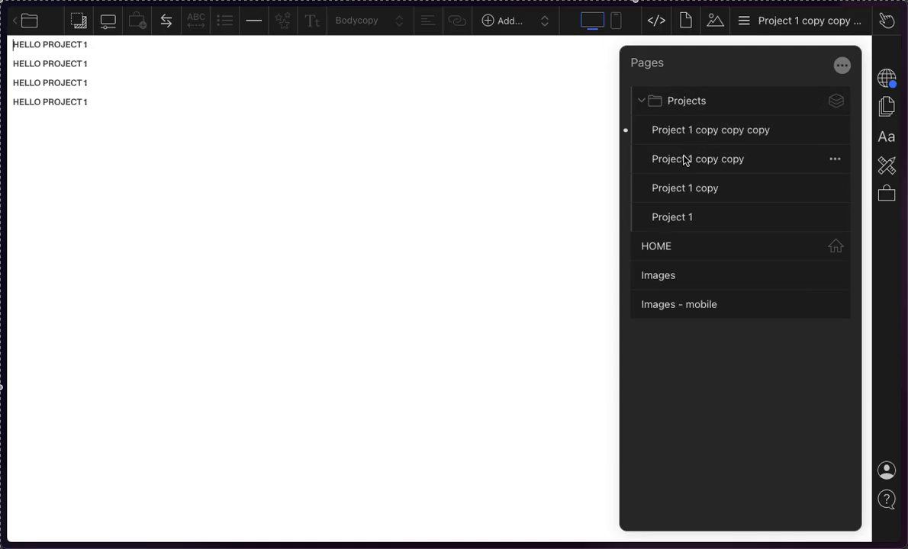
{"action": "left_click", "coordinate": [685, 158]}
{"action": "left_click", "coordinate": [685, 185]}
{"action": "left_click", "coordinate": [681, 218]}
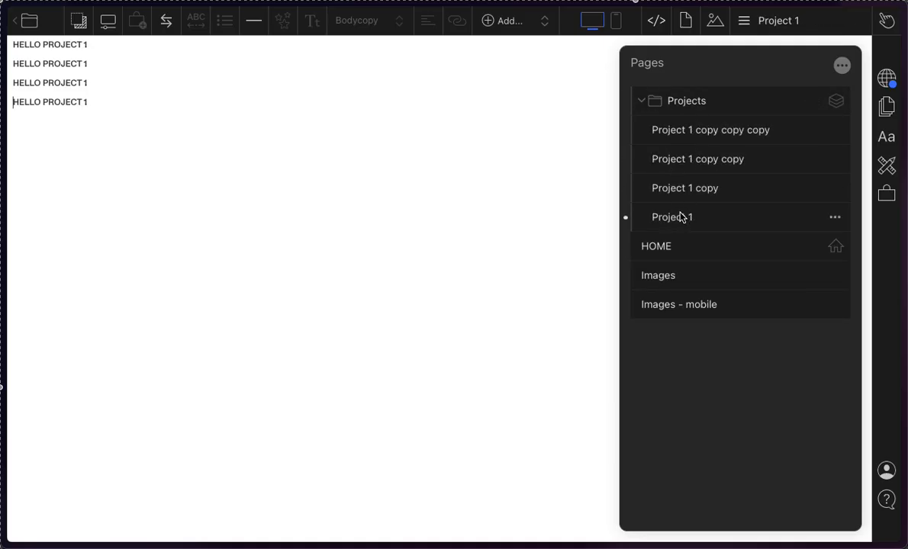
{"action": "left_click", "coordinate": [642, 103]}
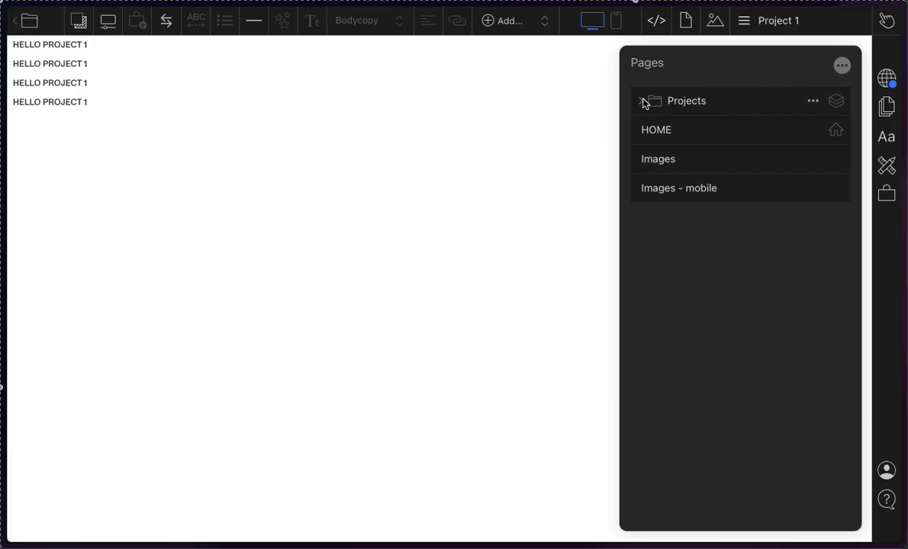
Step: View the HOME page, then each page inside the Projects set, to compare the single page with the stacked ones
{"action": "left_click", "coordinate": [678, 137]}
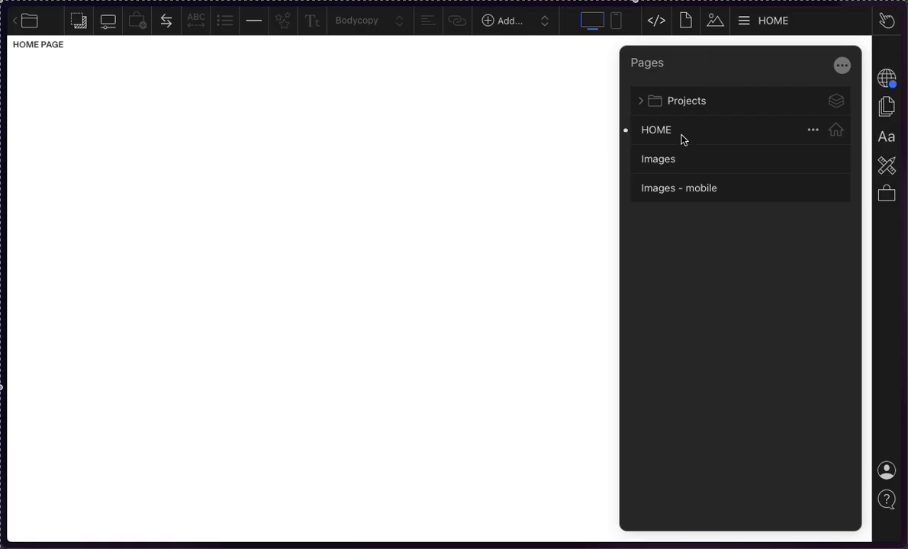
{"action": "left_click", "coordinate": [685, 105]}
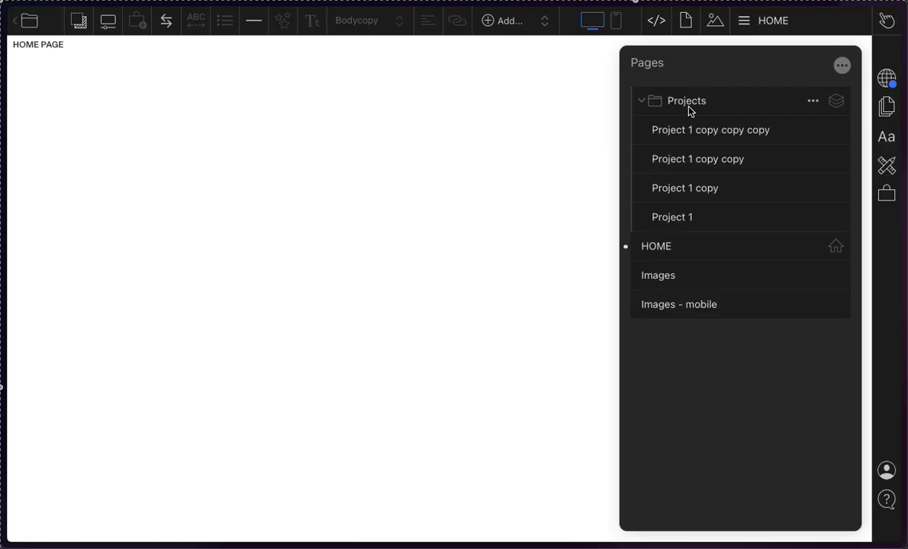
{"action": "left_click", "coordinate": [683, 135]}
{"action": "left_click", "coordinate": [691, 159]}
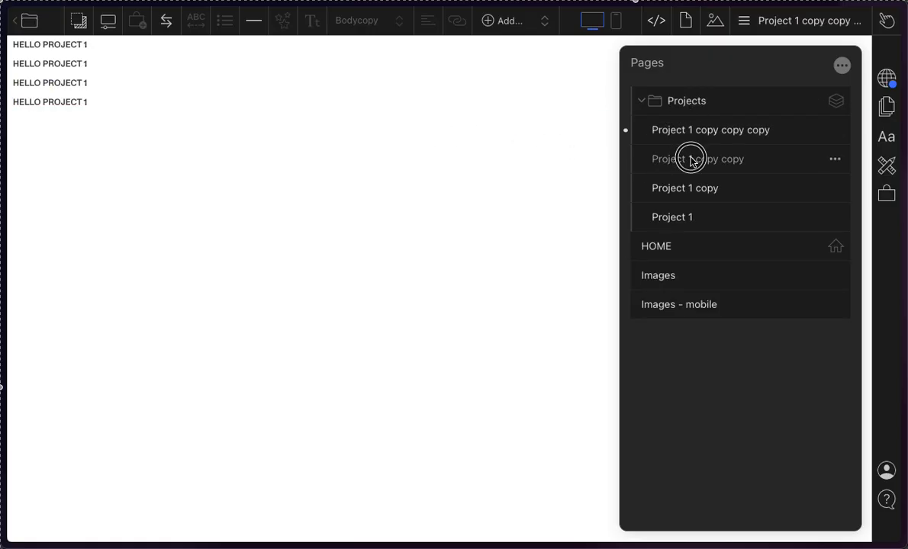
{"action": "left_click", "coordinate": [693, 191]}
{"action": "left_click", "coordinate": [686, 216]}
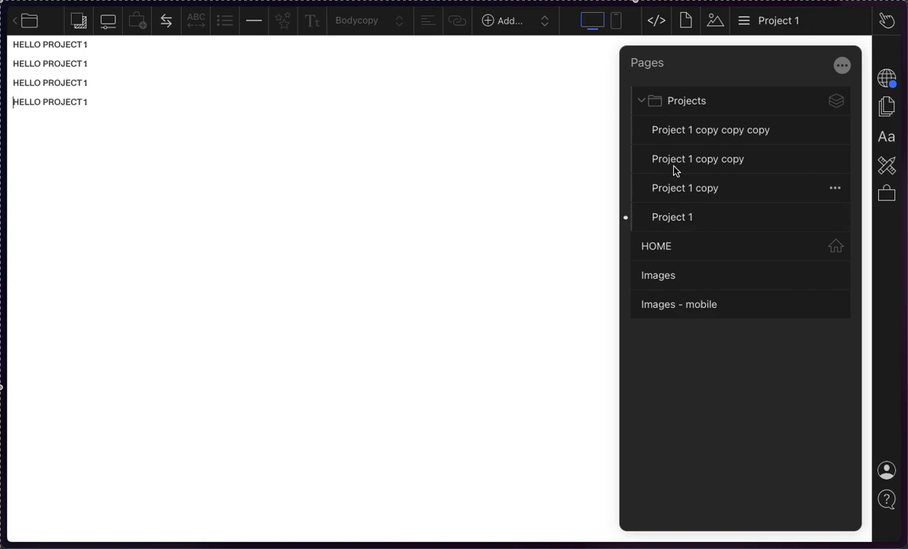
Step: Collapse the Projects set, move it below HOME in the page list, and expand it again
{"action": "left_click", "coordinate": [641, 97]}
{"action": "left_click", "coordinate": [641, 97]}
{"action": "left_click", "coordinate": [641, 98]}
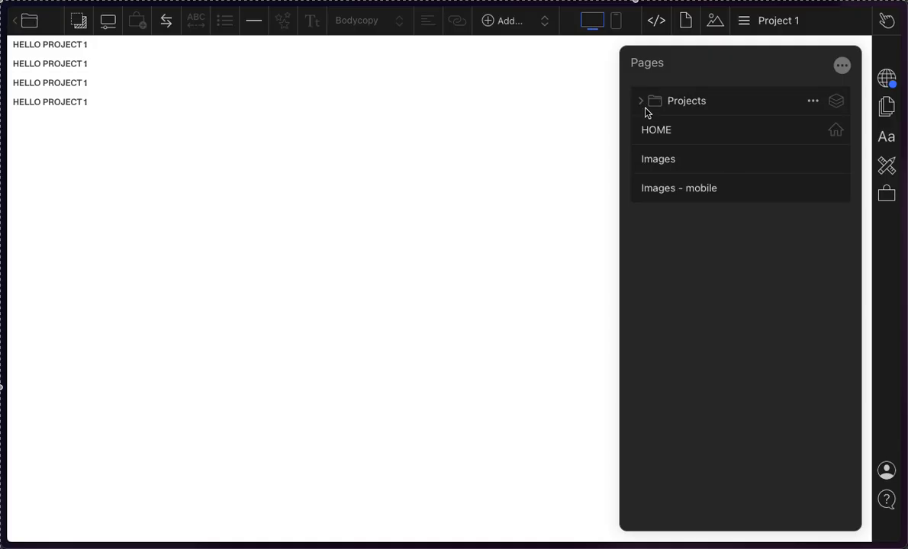
{"action": "mouse_move", "coordinate": [674, 101]}
{"action": "left_mouse_down"}
{"action": "mouse_move", "coordinate": [672, 142]}
{"action": "mouse_move", "coordinate": [669, 109]}
{"action": "left_mouse_up"}
{"action": "left_click", "coordinate": [643, 105]}
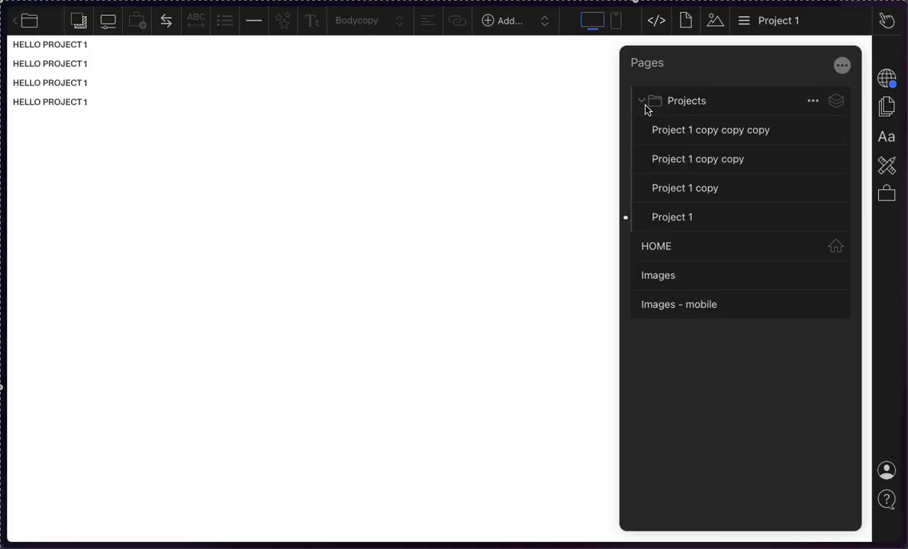
{"action": "left_click", "coordinate": [644, 107]}
{"action": "left_click_drag", "start_coordinate": [691, 108], "coordinate": [683, 148]}
{"action": "left_click", "coordinate": [635, 136]}
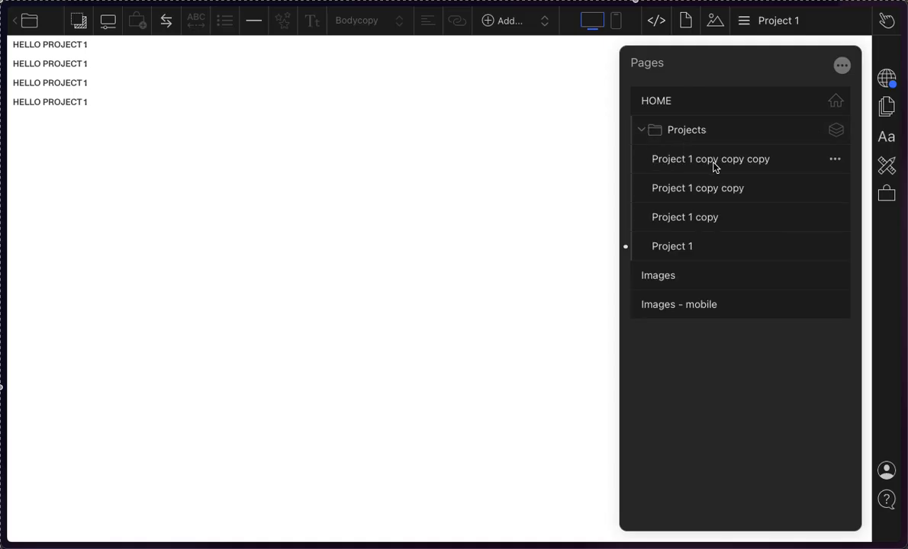
Step: Add the filler text "fjdskl;falkdsjf as;ldfkj dcls;lzdfkjas;ldkfj" and a blank line after the first HELLO PROJECT 1 in the stack
{"action": "left_click", "coordinate": [81, 44]}
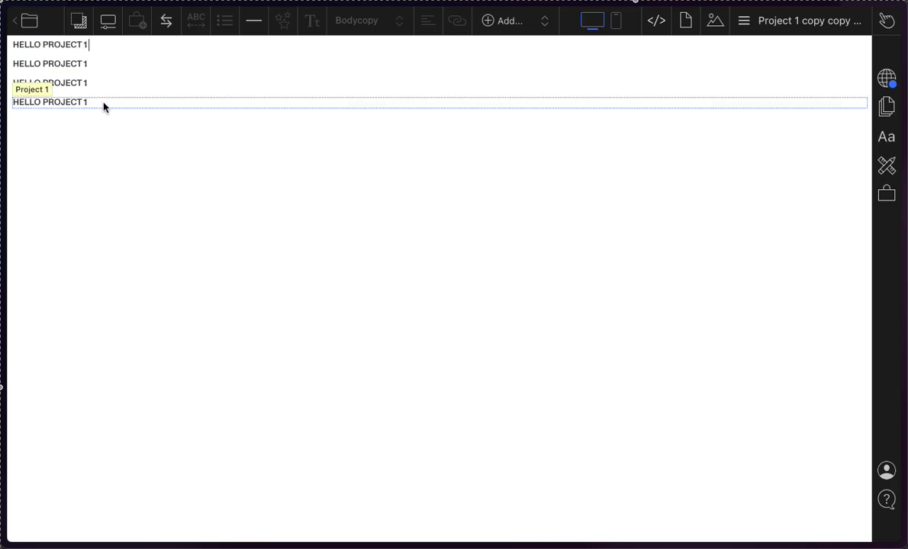
{"action": "type", "text": "f"}
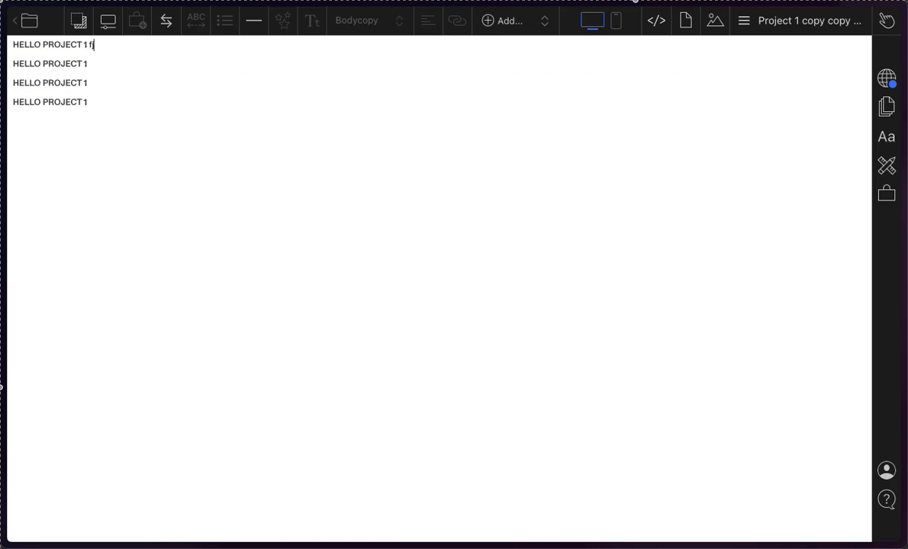
{"action": "type", "text": "jdskl;falkdsjf as;ldfkj dcls;lzdfkjas;ldkfj"}
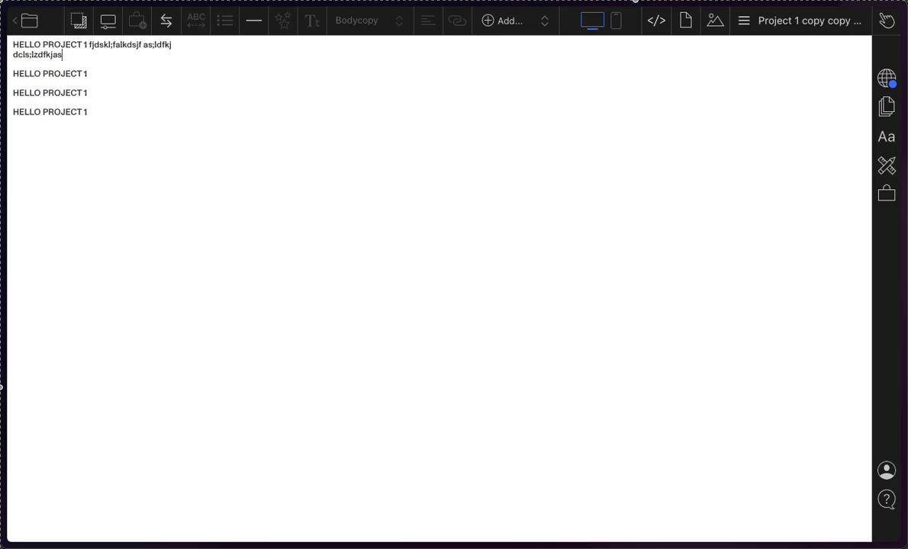
{"action": "key", "text": "Return"}
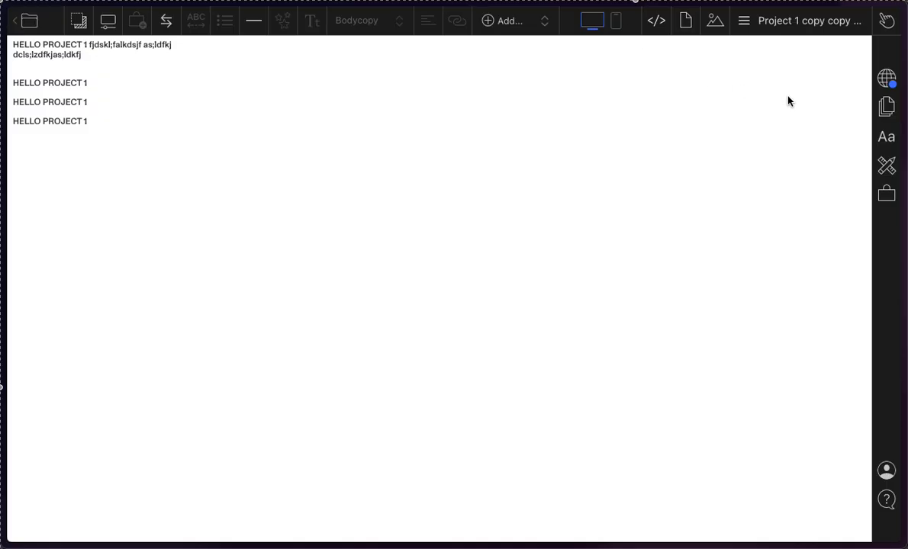
Step: Open the list of elements that can be added to the first stacked project page
{"action": "left_click", "coordinate": [531, 16]}
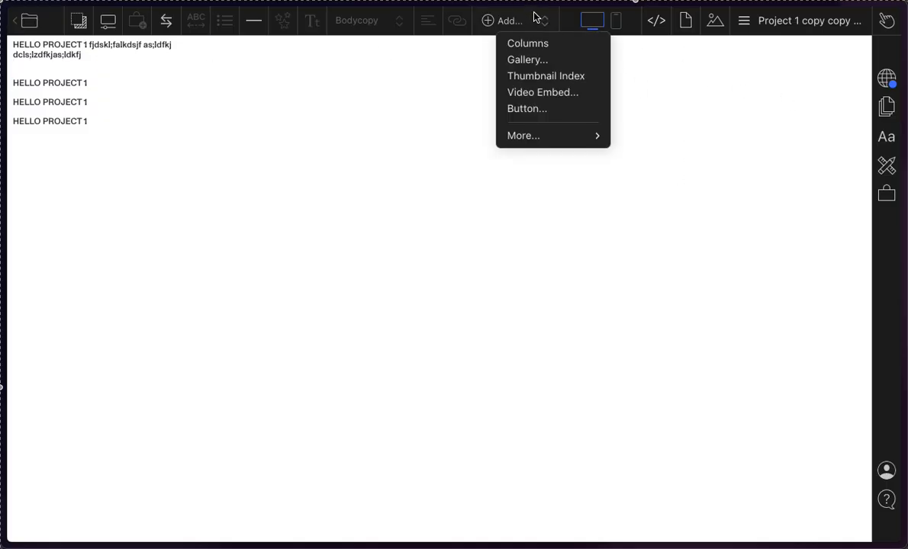
{"action": "left_click", "coordinate": [489, 20]}
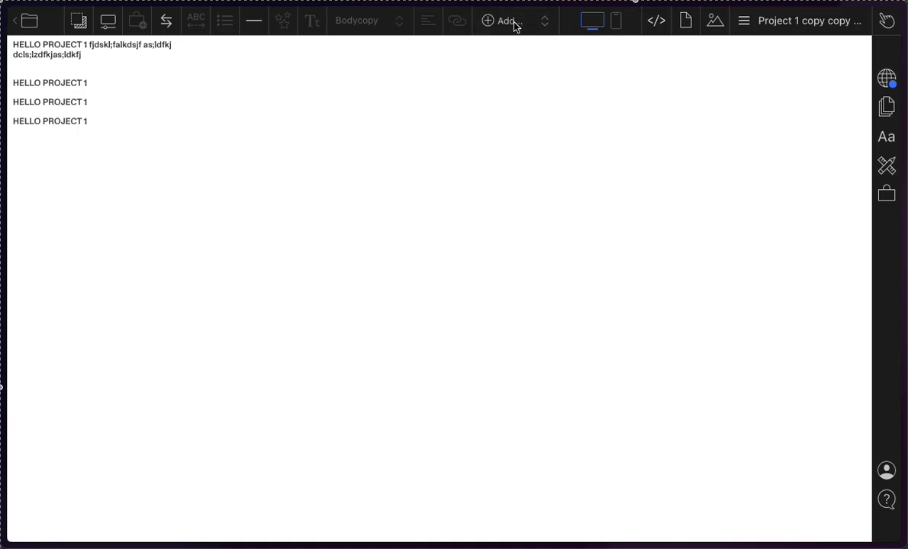
{"action": "left_click", "coordinate": [513, 22]}
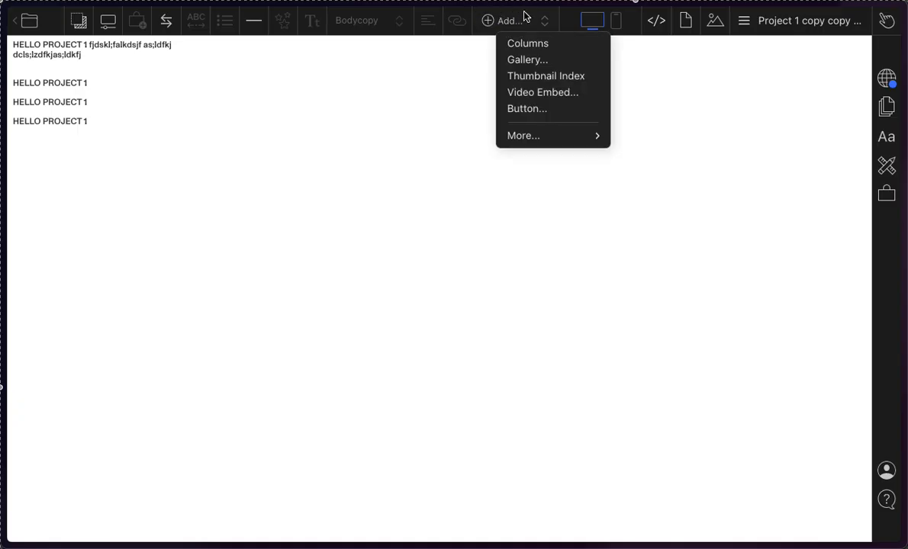
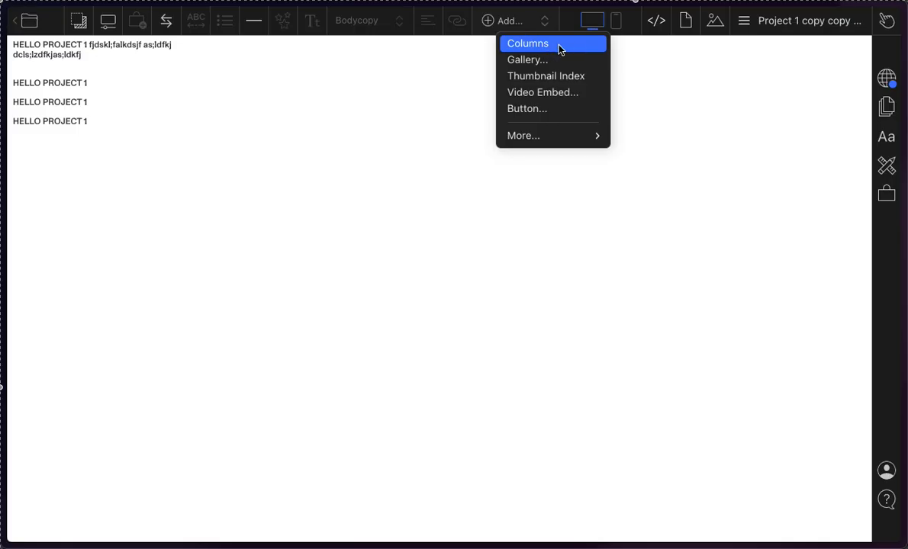
Step: Insert a two-column block, entering "cointesoiegnaso dgilhfa; sdlifjg a;sldigj a;sldifjg asd;lgij" in the first column and ":XCJLv:LXCjS:SLDKFjalsdkfj;aldkfj" in the second
{"action": "left_click", "coordinate": [559, 50]}
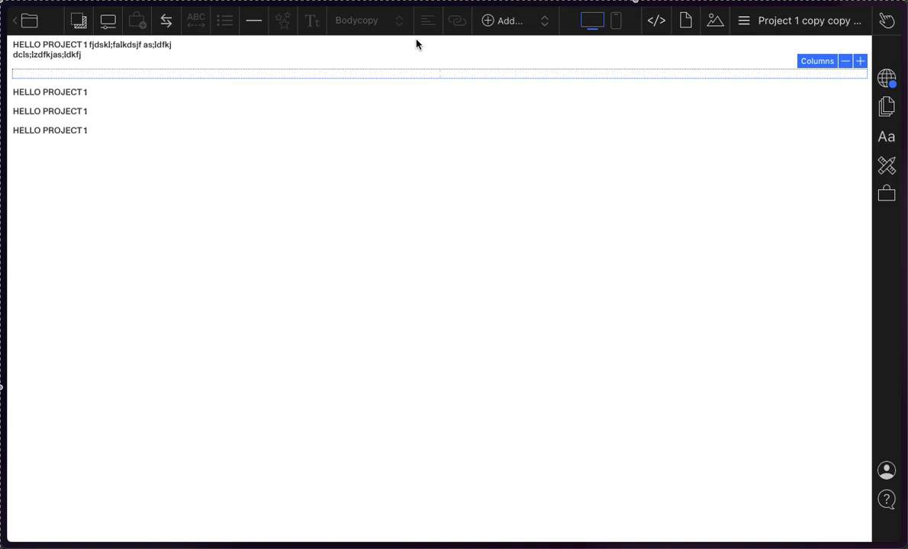
{"action": "left_click", "coordinate": [424, 77]}
{"action": "type", "text": "cointesoiegnaso dgilhfa; sdlifjg a;sldigj a;sldifjg asd;lgij"}
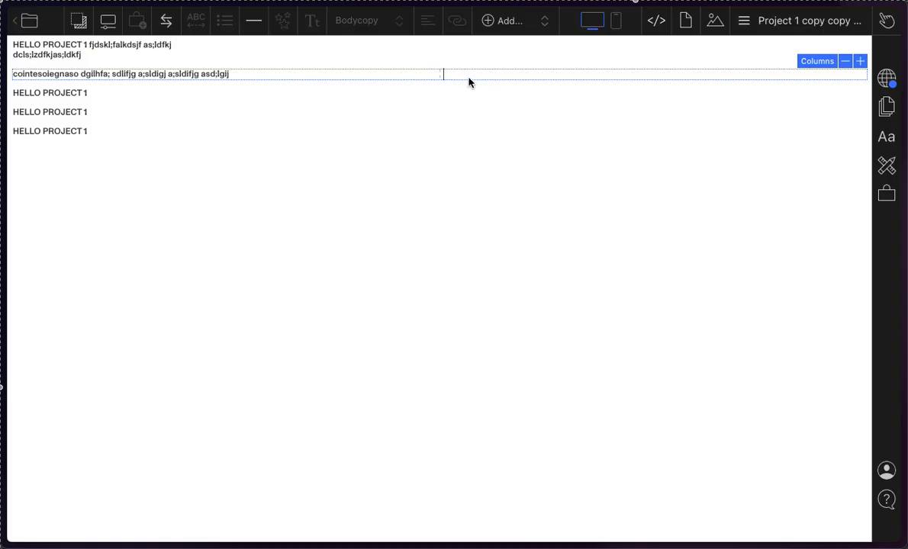
{"action": "type", "text": ":XCJLv:LXCjS:SLDKFjalsdkfj;aldkfj"}
{"action": "left_click", "coordinate": [447, 352]}
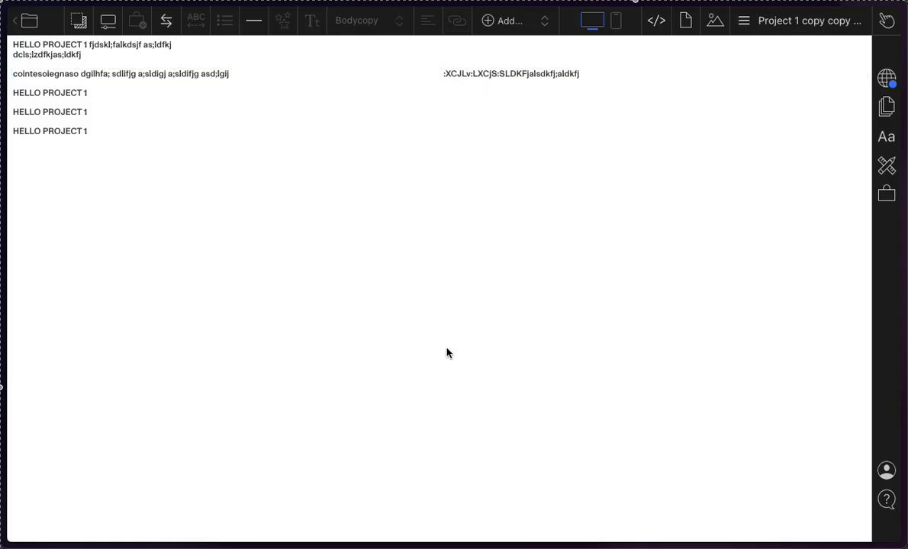
{"action": "left_click", "coordinate": [391, 76]}
{"action": "left_click", "coordinate": [473, 76]}
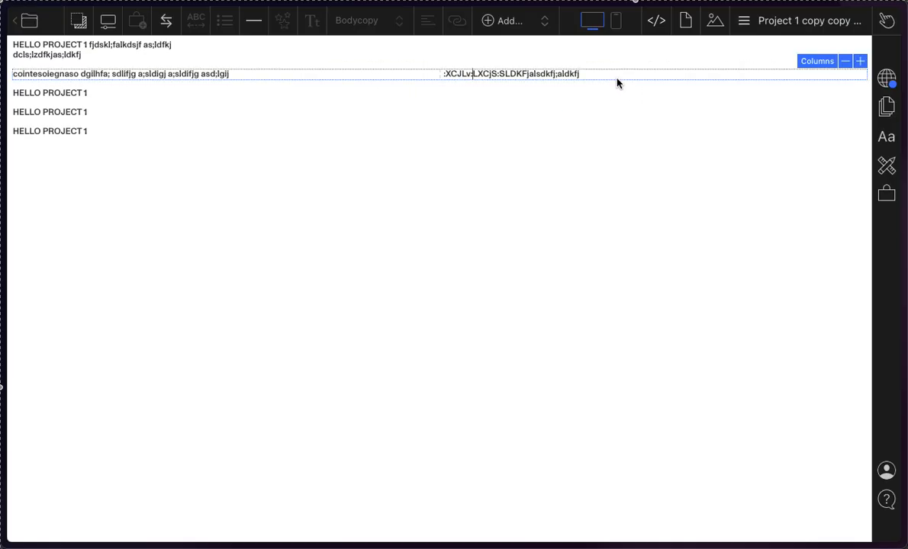
{"action": "left_click", "coordinate": [555, 73]}
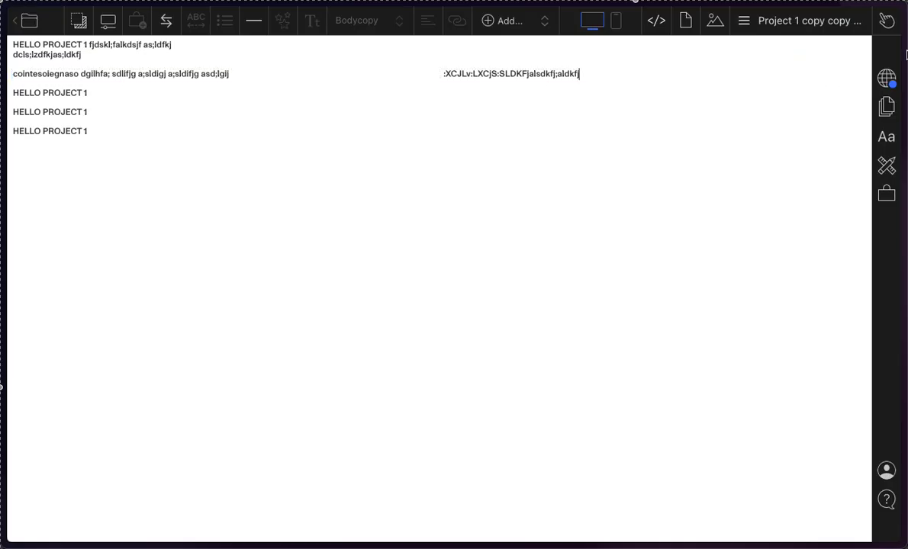
Step: Increase the columns block to seven columns and enter "dsflsadkjfa;l" in the third one
{"action": "left_click", "coordinate": [859, 62]}
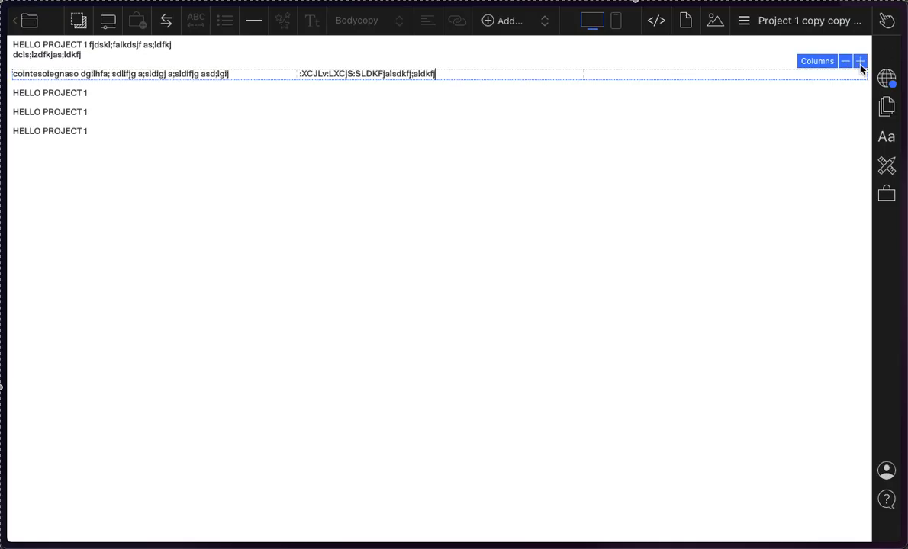
{"action": "left_click", "coordinate": [860, 62]}
{"action": "left_click", "coordinate": [860, 61]}
{"action": "left_click", "coordinate": [859, 62]}
{"action": "left_click", "coordinate": [860, 61]}
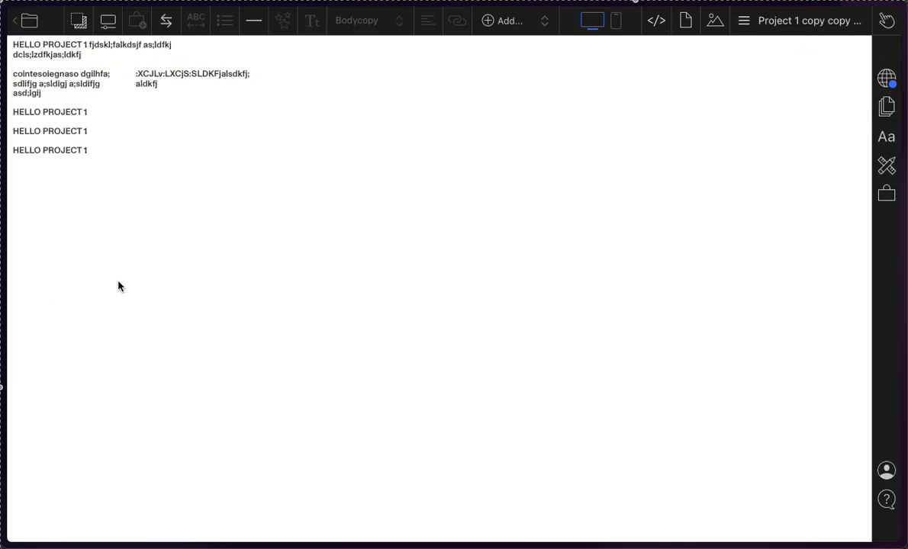
{"action": "left_click", "coordinate": [297, 83]}
{"action": "type", "text": "dsflsadkjfa;l"}
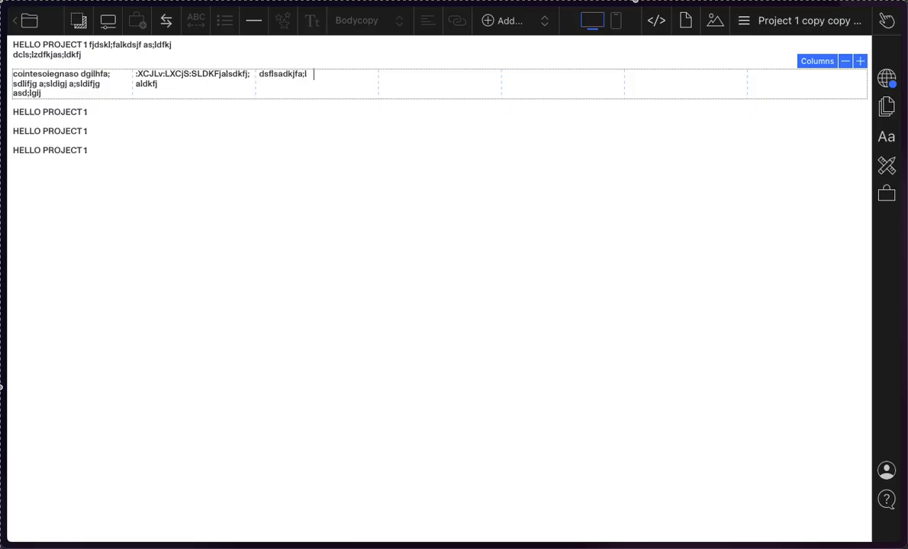
Step: Fill columns four to seven with the filler texts "asldkfjasl;dkfj", "sldakfjasldkfj", "asldkfnalskn" and "alkdflksafj"
{"action": "left_click", "coordinate": [378, 74]}
{"action": "type", "text": "asldkfjasl;dkfj"}
{"action": "left_click", "coordinate": [597, 78]}
{"action": "type", "text": "sldakfjasldkfj"}
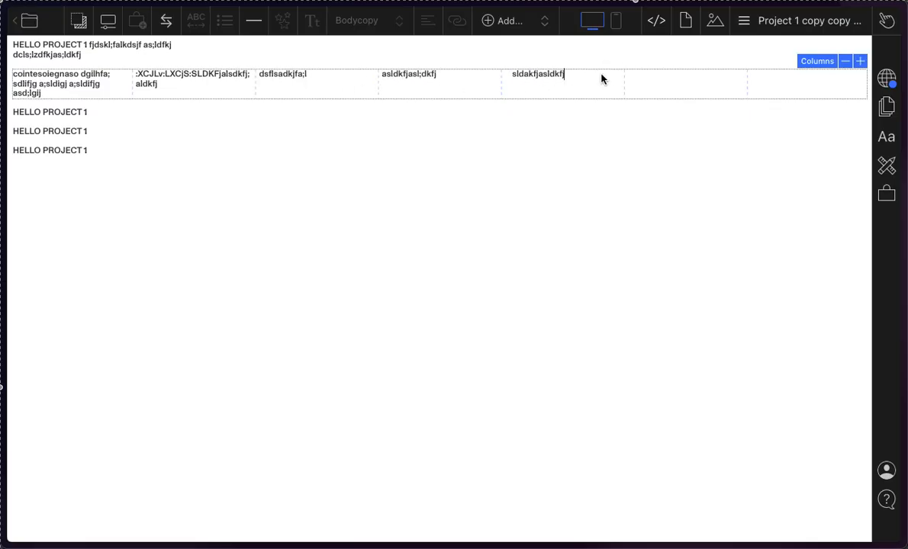
{"action": "type", "text": "asldkfnalskn"}
{"action": "left_click", "coordinate": [790, 89]}
{"action": "type", "text": "alkdf"}
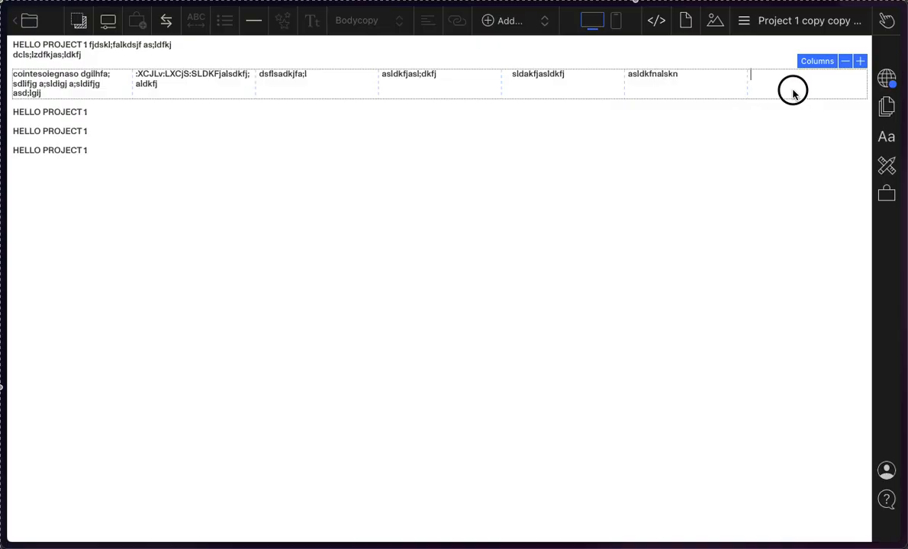
{"action": "type", "text": "lksafj"}
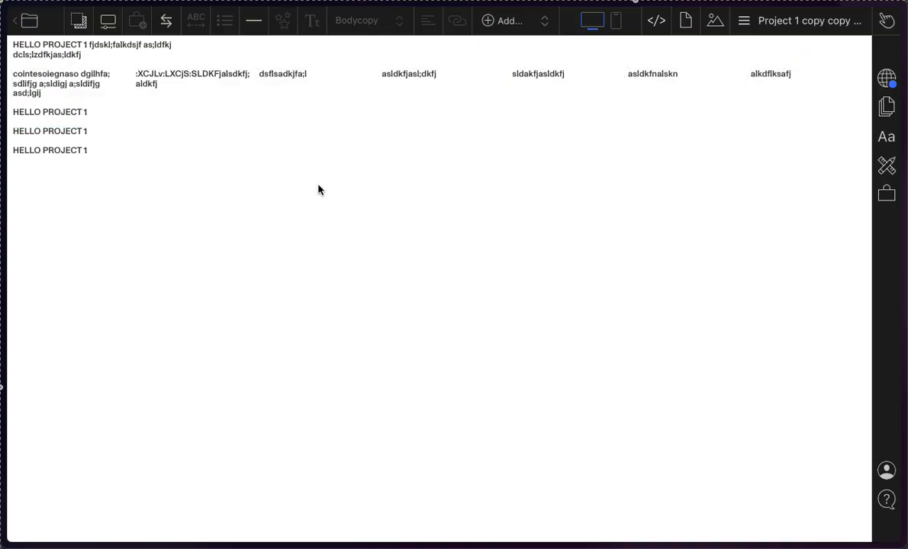
Step: View the Columns Settings of the block to examine its column count and gutter, and close them
{"action": "left_click", "coordinate": [829, 66]}
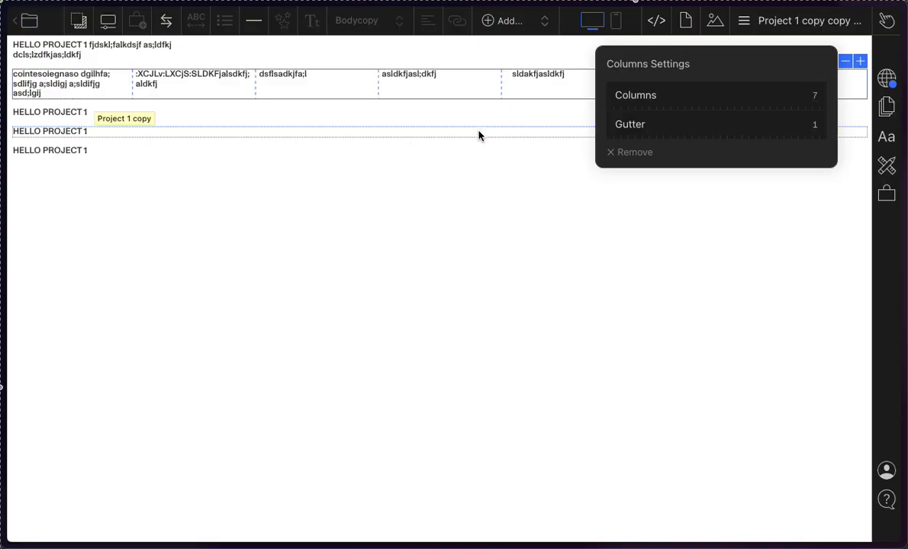
{"action": "left_click", "coordinate": [479, 122]}
Step: Delete the filler text from columns four to seven, leaving the first three columns filled
{"action": "double_click", "coordinate": [796, 81]}
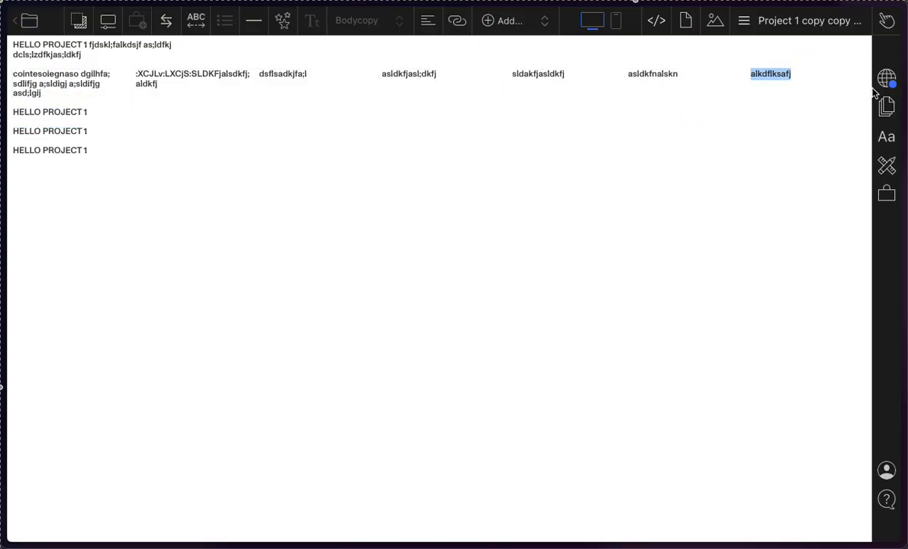
{"action": "left_click", "coordinate": [797, 77]}
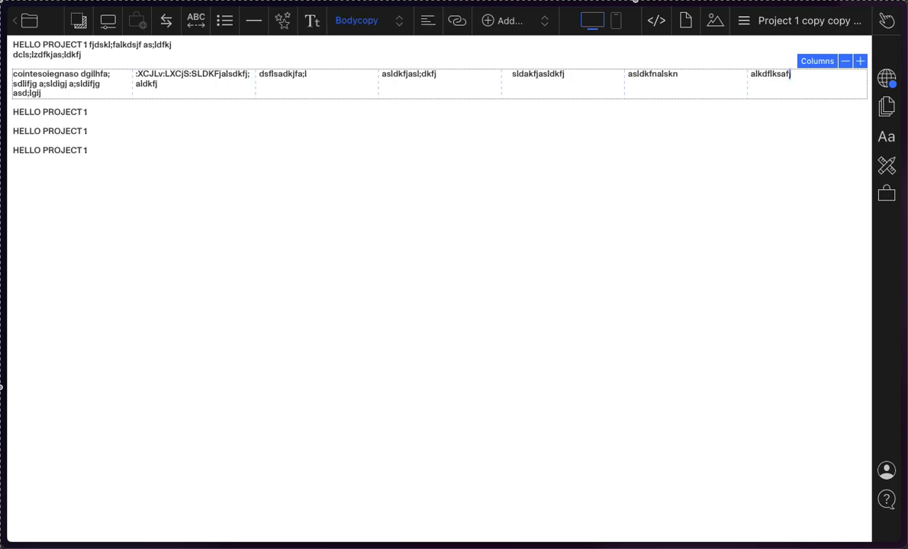
{"action": "key", "text": "super+a"}
{"action": "left_click", "coordinate": [803, 74]}
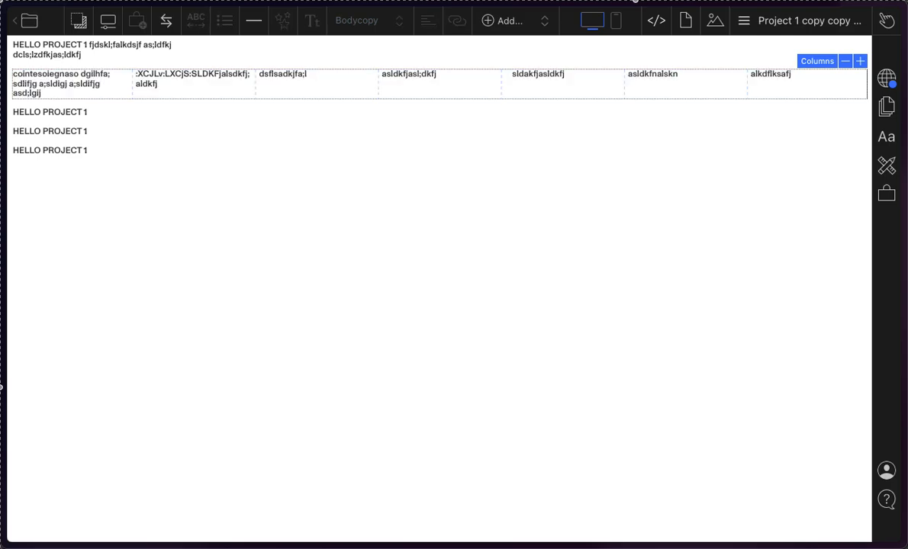
{"action": "left_click_drag", "start_coordinate": [804, 83], "coordinate": [749, 82]}
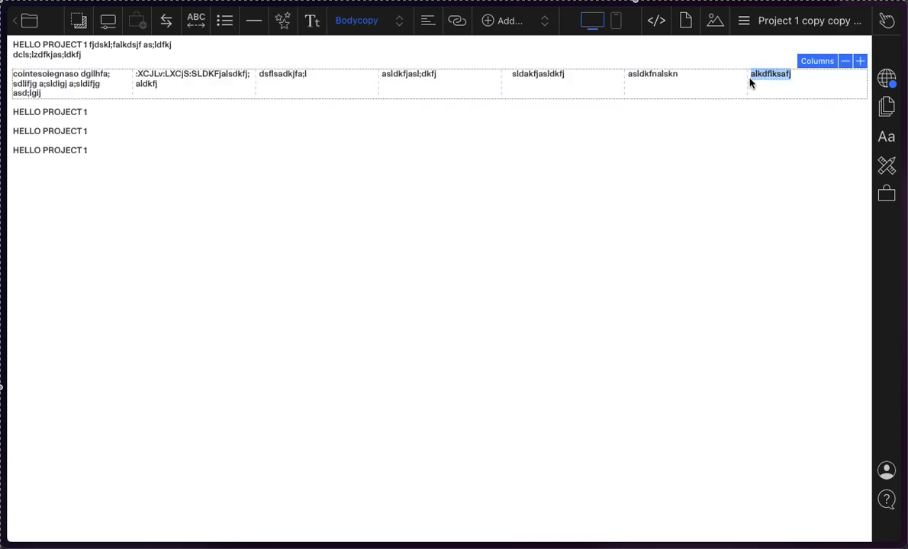
{"action": "key", "text": "BackSpace"}
{"action": "key", "text": "BackSpace"}
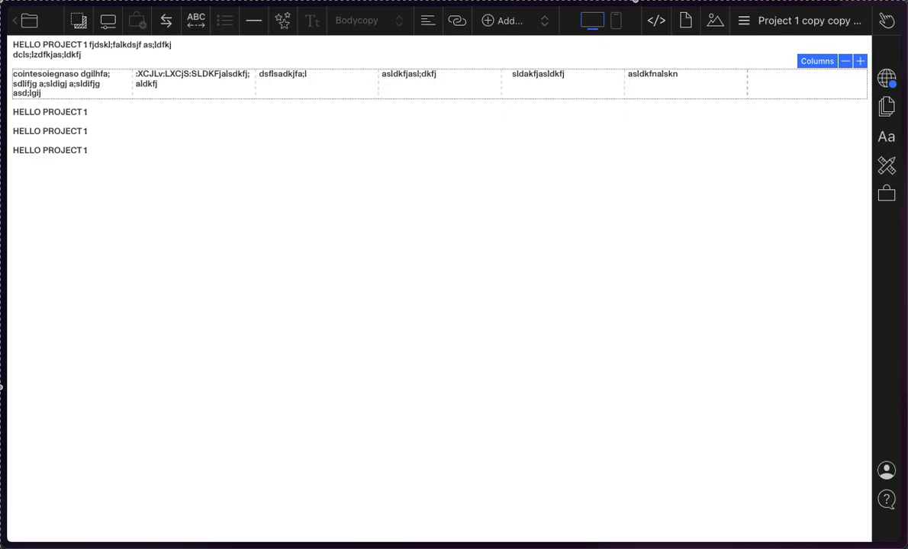
{"action": "left_click_drag", "start_coordinate": [686, 74], "coordinate": [630, 86]}
{"action": "key", "text": "BackSpace"}
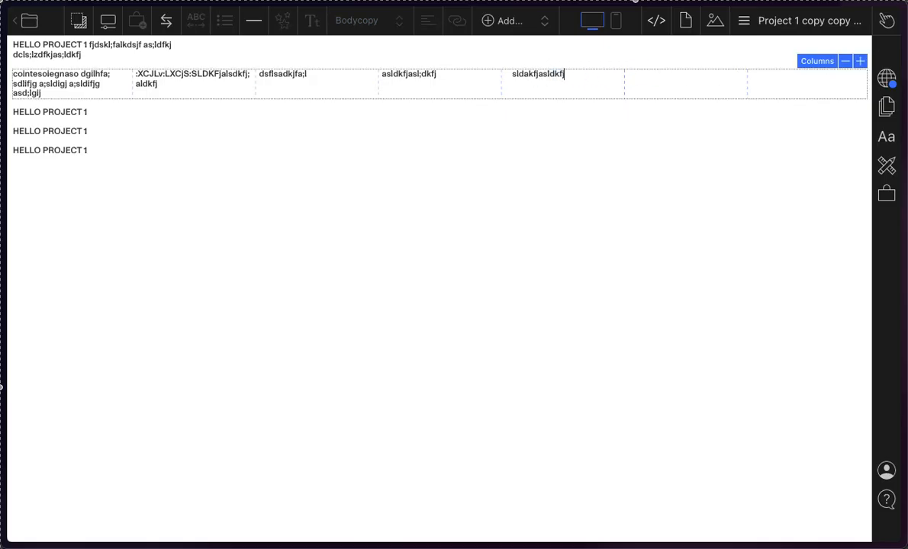
{"action": "left_click_drag", "start_coordinate": [533, 77], "coordinate": [367, 77]}
{"action": "key", "text": "BackSpace"}
{"action": "left_click", "coordinate": [480, 77]}
{"action": "key", "text": "BackSpace"}
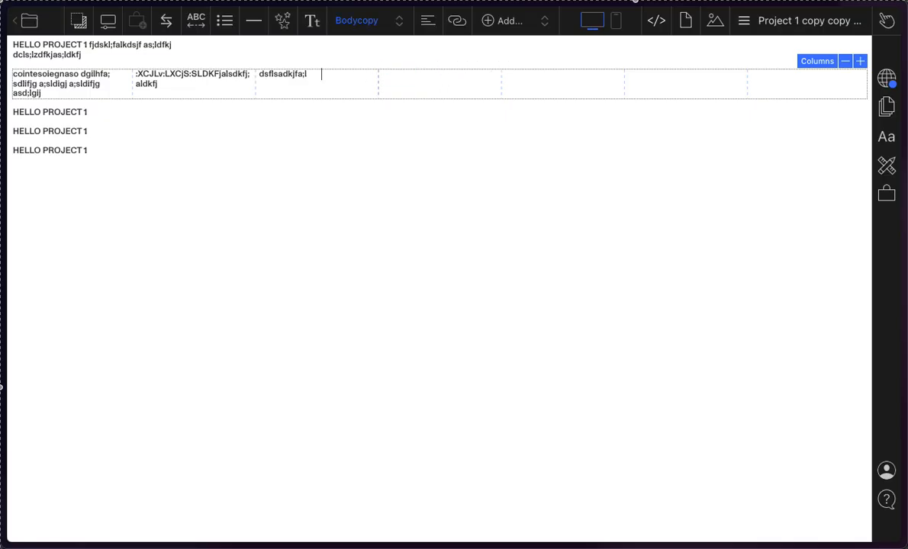
{"action": "left_click", "coordinate": [438, 91]}
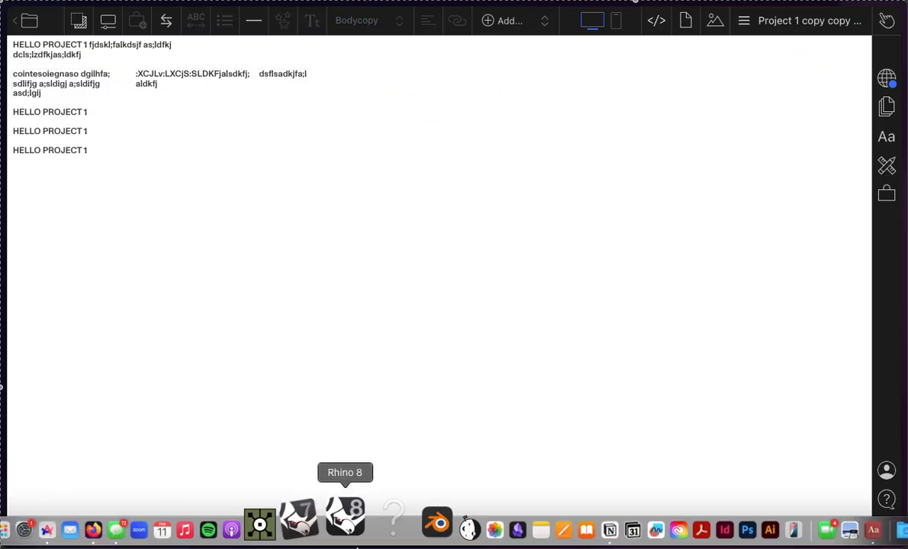
Step: Switch to Finder, open the IN folder on the Desktop, and preview City-Building Diagrams.png
{"action": "left_click", "coordinate": [24, 543]}
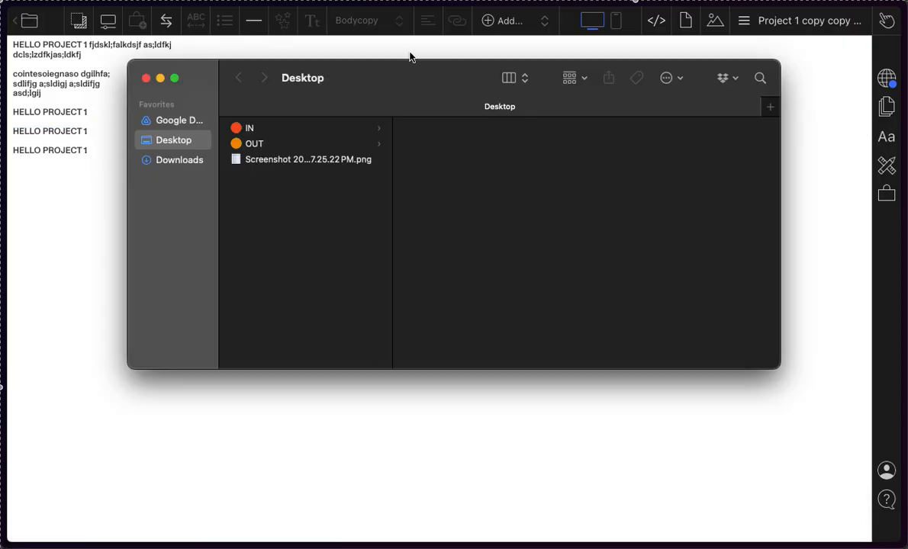
{"action": "left_click", "coordinate": [270, 129]}
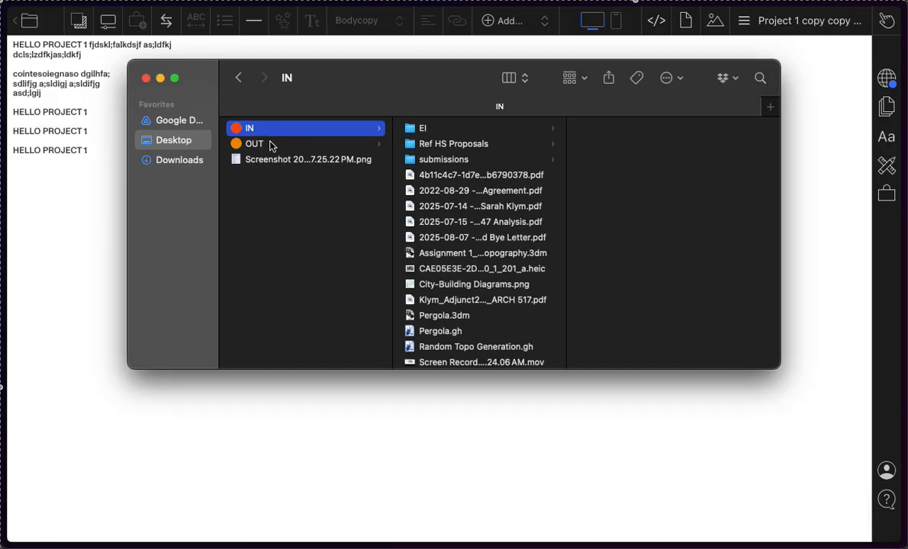
{"action": "left_click", "coordinate": [542, 282]}
{"action": "key", "text": "space"}
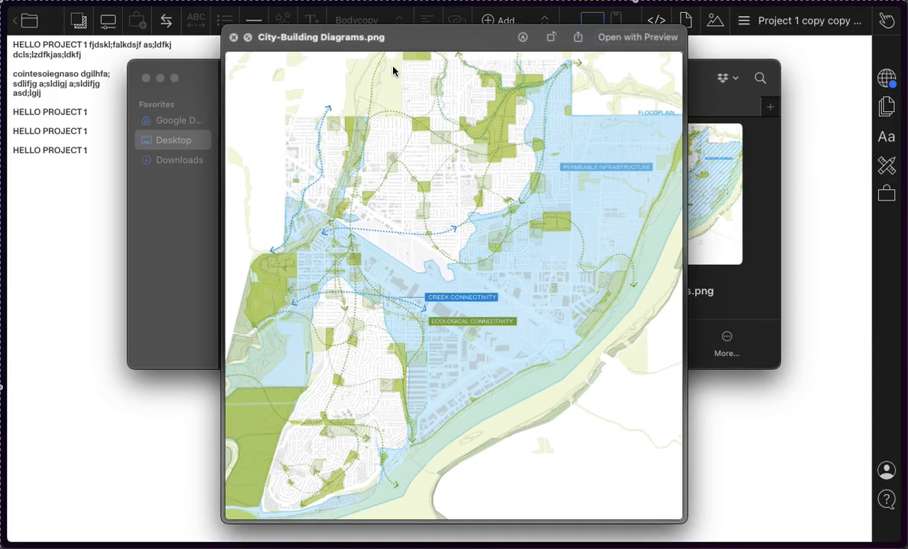
{"action": "key", "text": "space"}
Step: Move the Finder window aside and place City-Building Diagrams.png into the fourth column of the project page
{"action": "left_click_drag", "start_coordinate": [356, 85], "coordinate": [702, 178]}
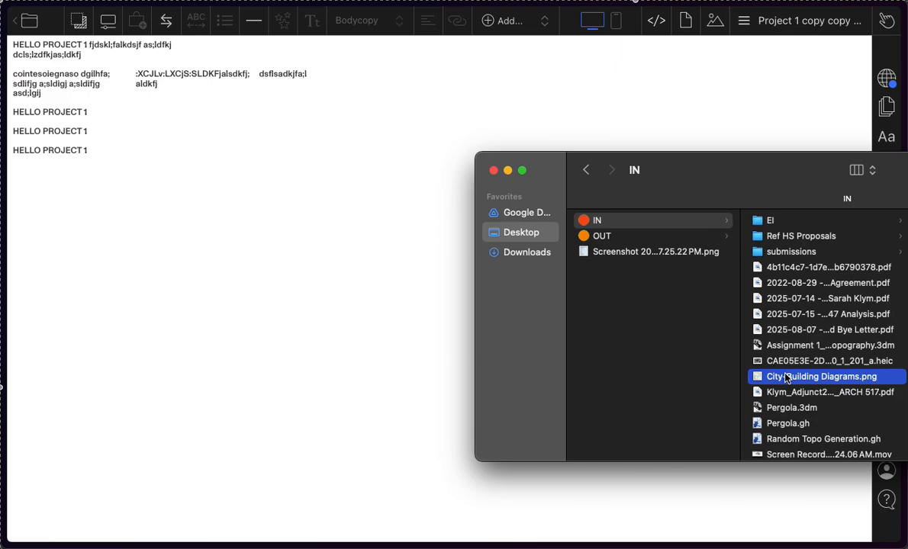
{"action": "left_click_drag", "start_coordinate": [787, 379], "coordinate": [427, 81]}
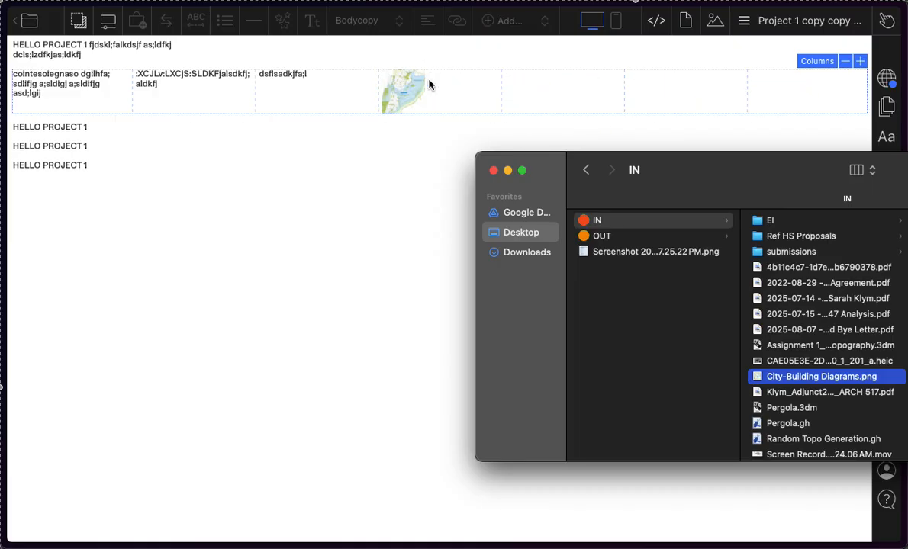
{"action": "left_click", "coordinate": [419, 92]}
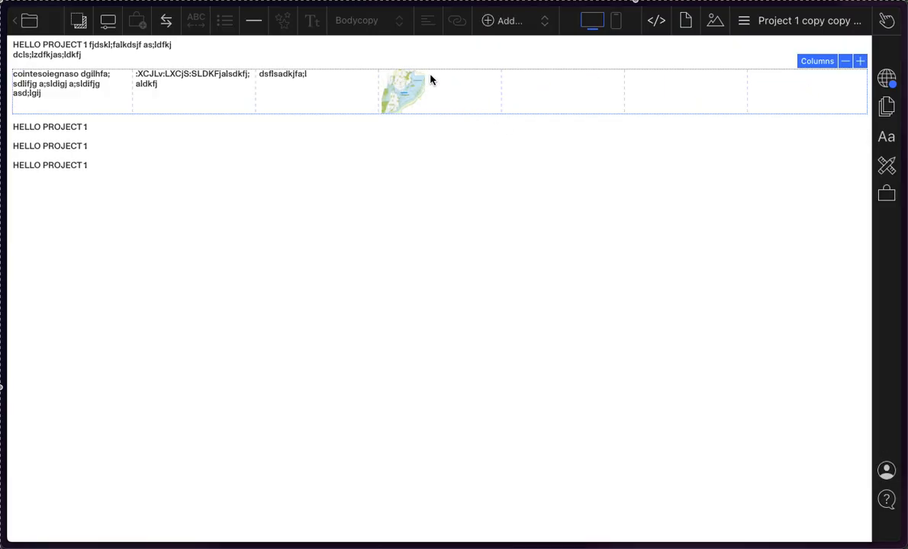
{"action": "left_click", "coordinate": [416, 90]}
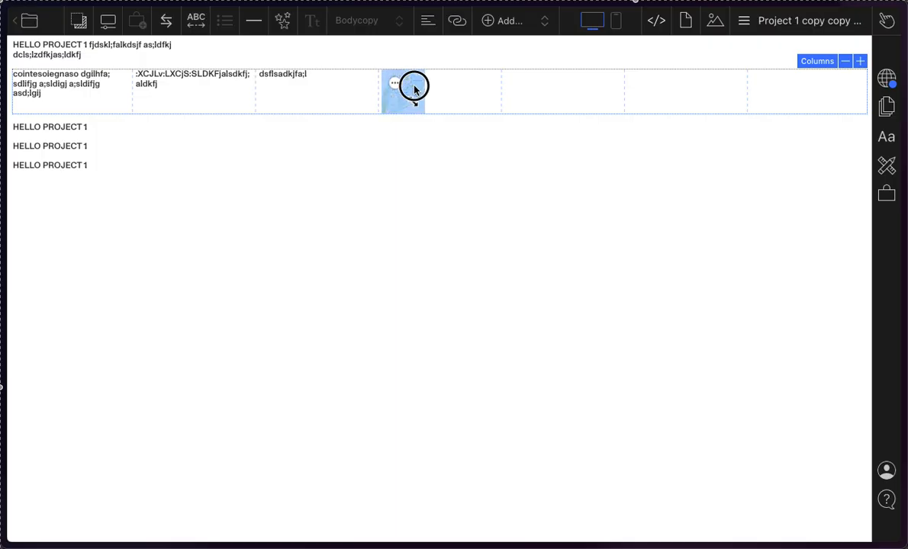
Step: Adjust the widths in the columns block, narrowing the fifth and sixth columns and widening the seventh
{"action": "left_click", "coordinate": [503, 96]}
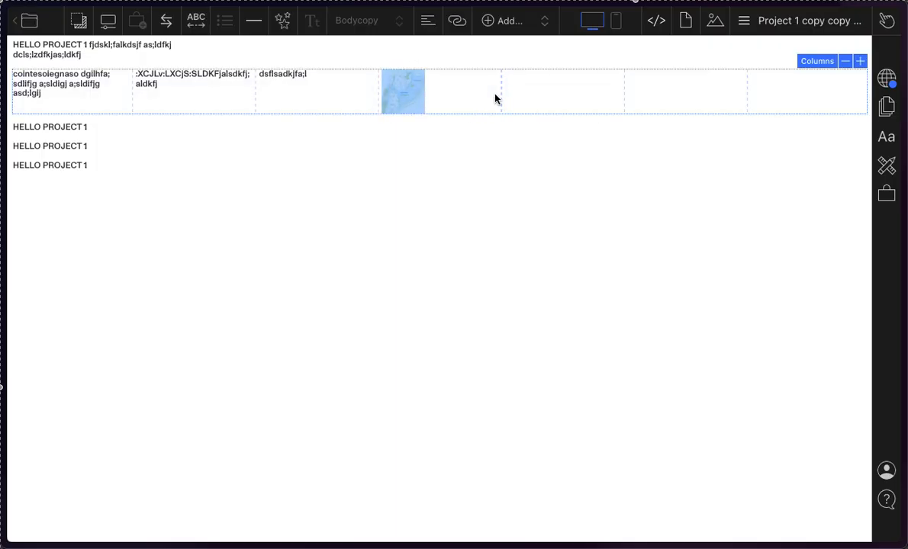
{"action": "left_click", "coordinate": [504, 95]}
{"action": "left_click_drag", "start_coordinate": [504, 96], "coordinate": [426, 108]}
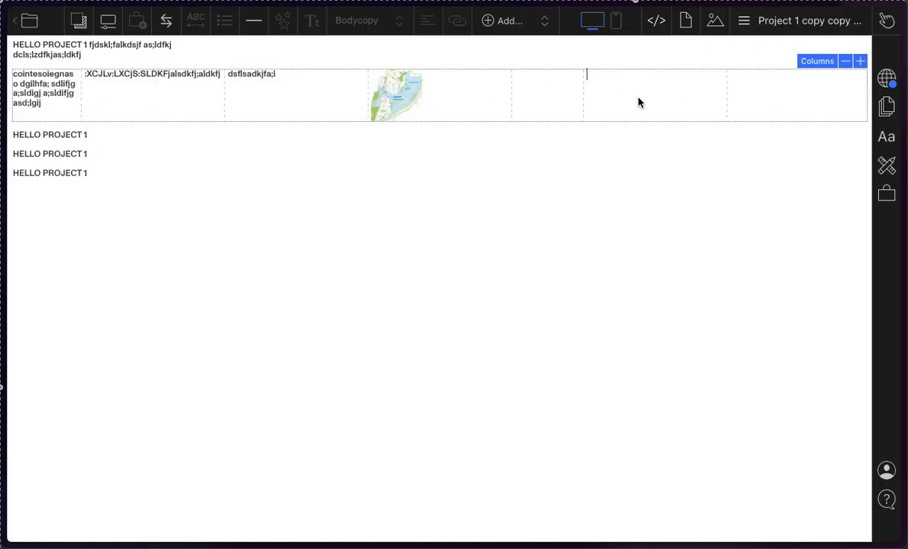
{"action": "mouse_move", "coordinate": [509, 94]}
{"action": "left_mouse_down"}
{"action": "mouse_move", "coordinate": [598, 115]}
{"action": "mouse_move", "coordinate": [509, 95]}
{"action": "mouse_move", "coordinate": [602, 103]}
{"action": "mouse_move", "coordinate": [521, 105]}
{"action": "mouse_move", "coordinate": [526, 97]}
{"action": "left_mouse_up"}
{"action": "left_click_drag", "start_coordinate": [728, 98], "coordinate": [633, 103]}
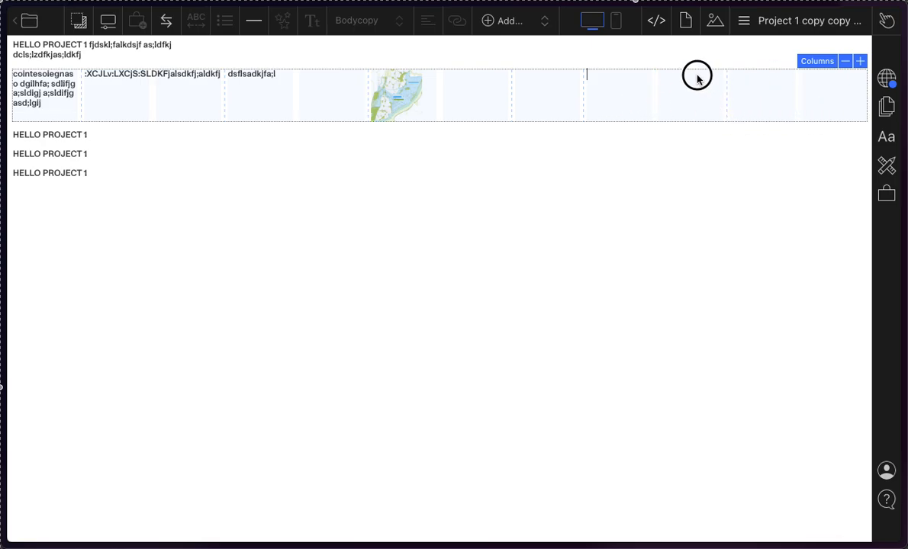
{"action": "mouse_move", "coordinate": [693, 107]}
{"action": "left_mouse_down"}
{"action": "mouse_move", "coordinate": [751, 90]}
{"action": "mouse_move", "coordinate": [726, 98]}
{"action": "mouse_move", "coordinate": [658, 92]}
{"action": "left_mouse_up"}
{"action": "left_click", "coordinate": [804, 104]}
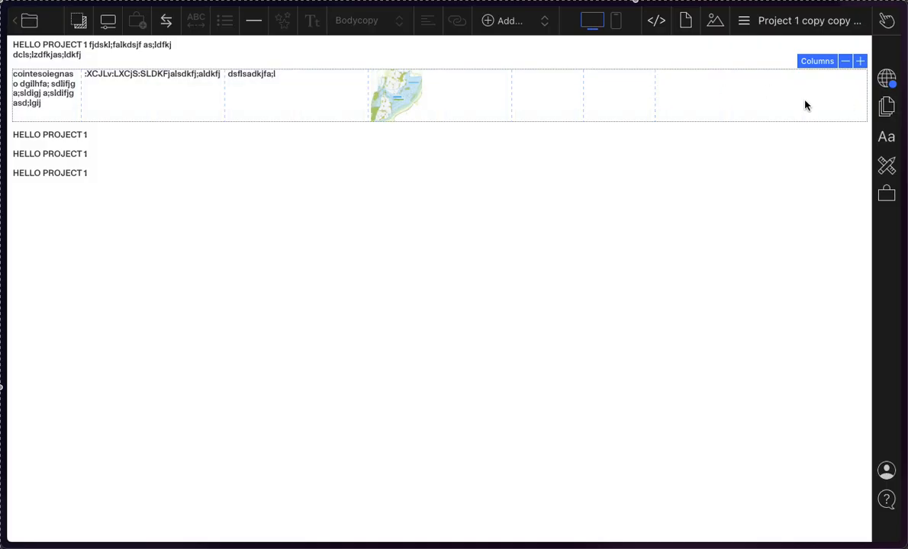
Step: Reduce the block to six columns and widen the fourth column that holds the map image
{"action": "left_click", "coordinate": [844, 63]}
{"action": "left_click_drag", "start_coordinate": [583, 101], "coordinate": [635, 96]}
{"action": "left_click_drag", "start_coordinate": [511, 100], "coordinate": [664, 109]}
Step: Enlarge the map image until it fills the width of the fourth column, and select it
{"action": "left_click", "coordinate": [415, 135]}
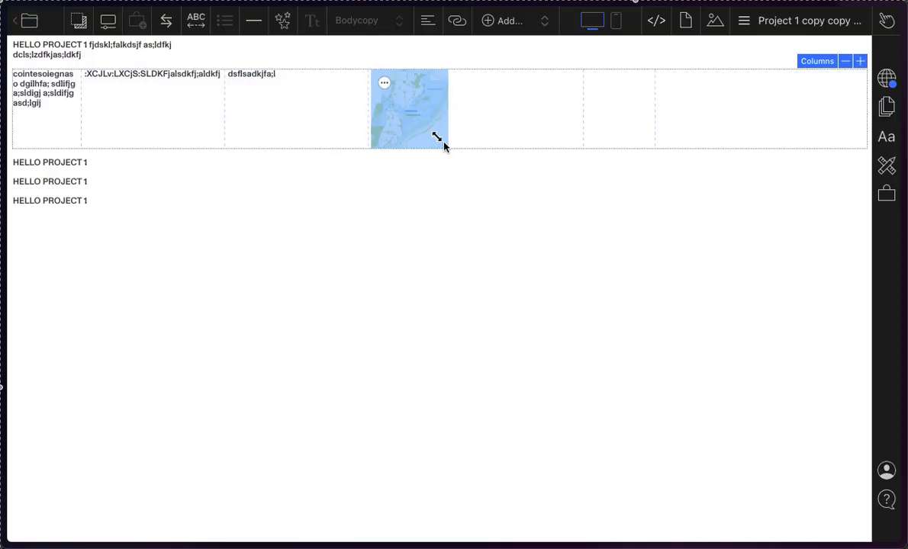
{"action": "left_click_drag", "start_coordinate": [436, 141], "coordinate": [464, 168]}
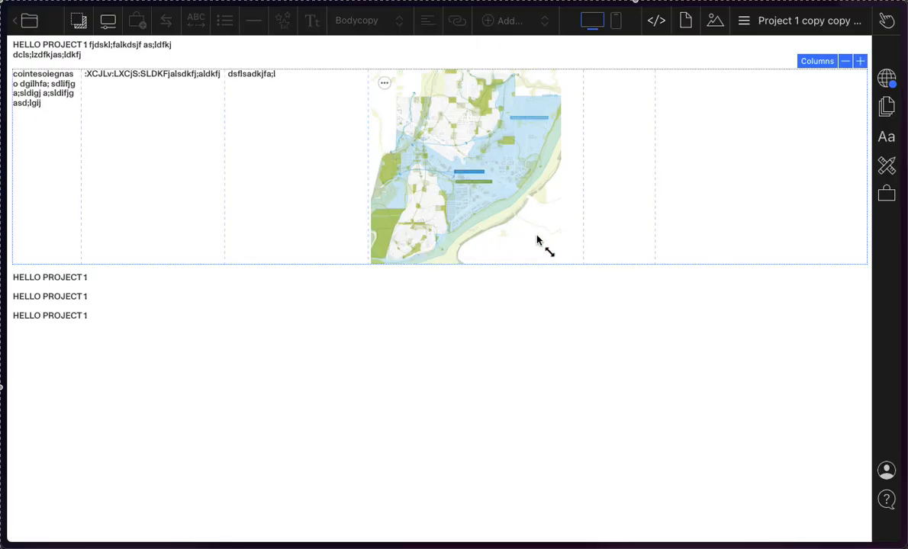
{"action": "left_click_drag", "start_coordinate": [547, 251], "coordinate": [656, 354]}
{"action": "left_click", "coordinate": [498, 201]}
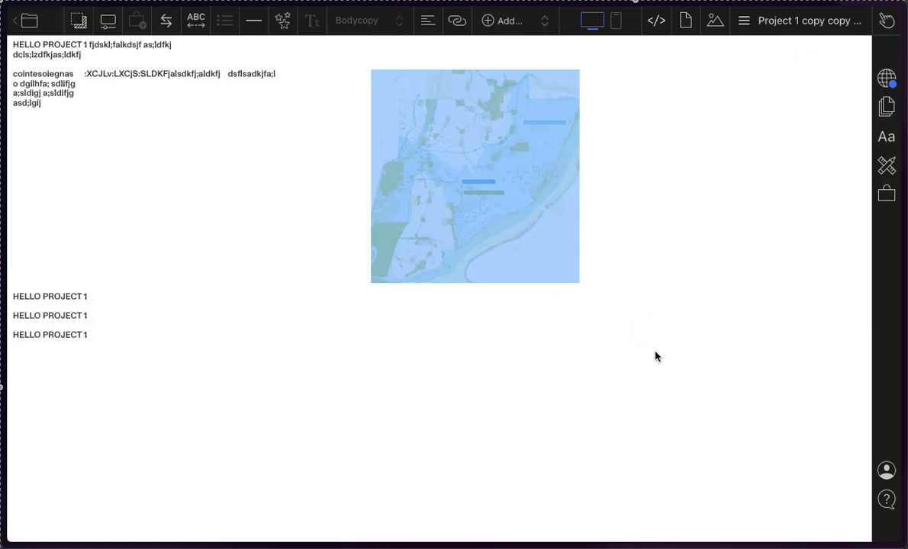
{"action": "left_click", "coordinate": [446, 128]}
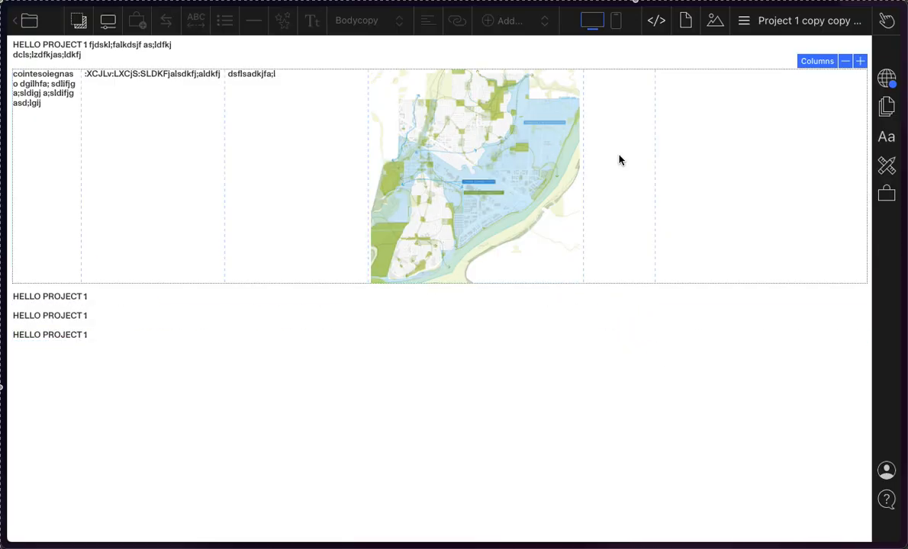
{"action": "left_click", "coordinate": [559, 225]}
{"action": "left_click", "coordinate": [644, 146]}
{"action": "left_click", "coordinate": [537, 193]}
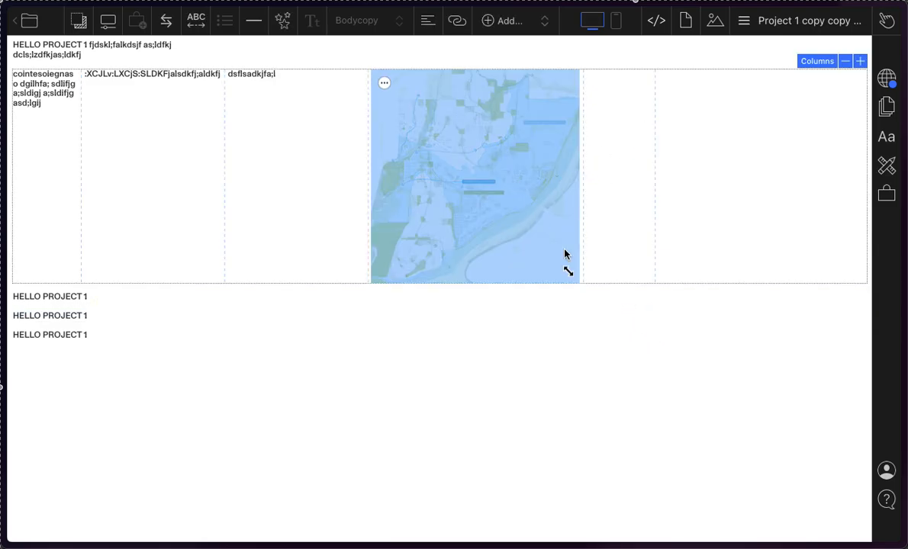
Step: Try a smaller size for the map image and scale it back to the full width of the fourth column
{"action": "left_click_drag", "start_coordinate": [568, 275], "coordinate": [531, 209]}
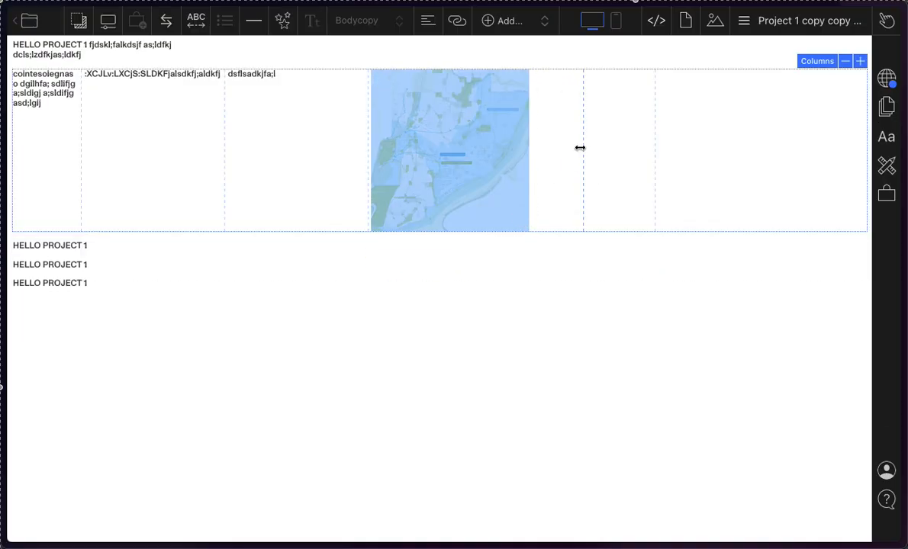
{"action": "left_click", "coordinate": [725, 140]}
{"action": "left_click", "coordinate": [594, 113]}
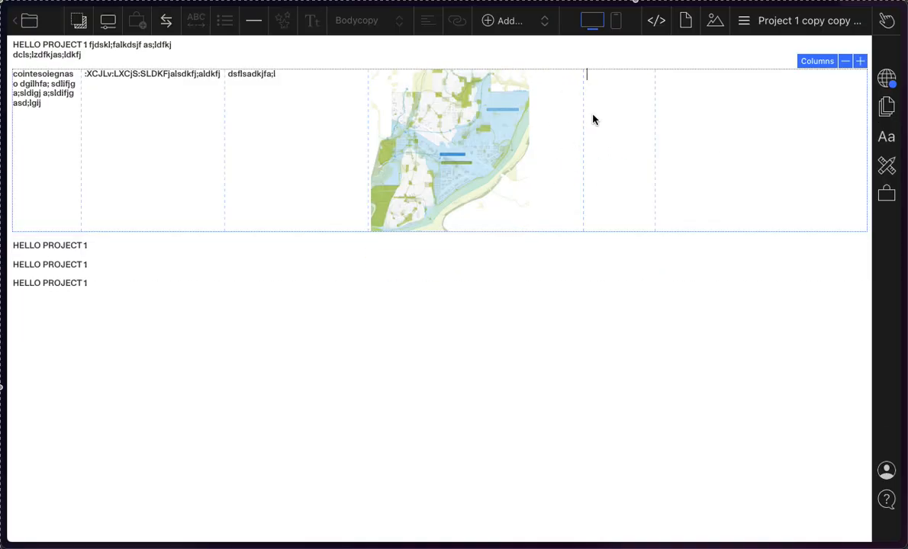
{"action": "left_click", "coordinate": [554, 115]}
{"action": "left_click", "coordinate": [523, 164]}
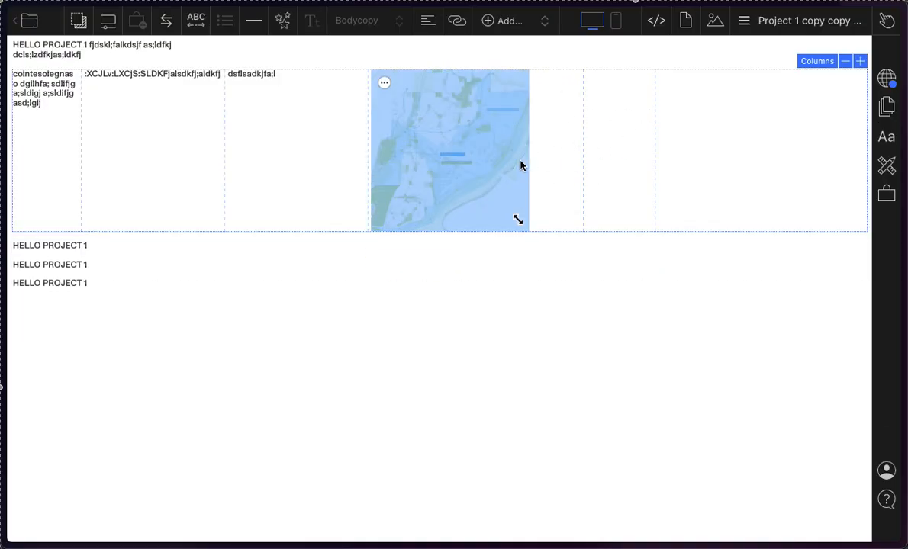
{"action": "left_click_drag", "start_coordinate": [518, 221], "coordinate": [567, 251]}
{"action": "left_click", "coordinate": [595, 113]}
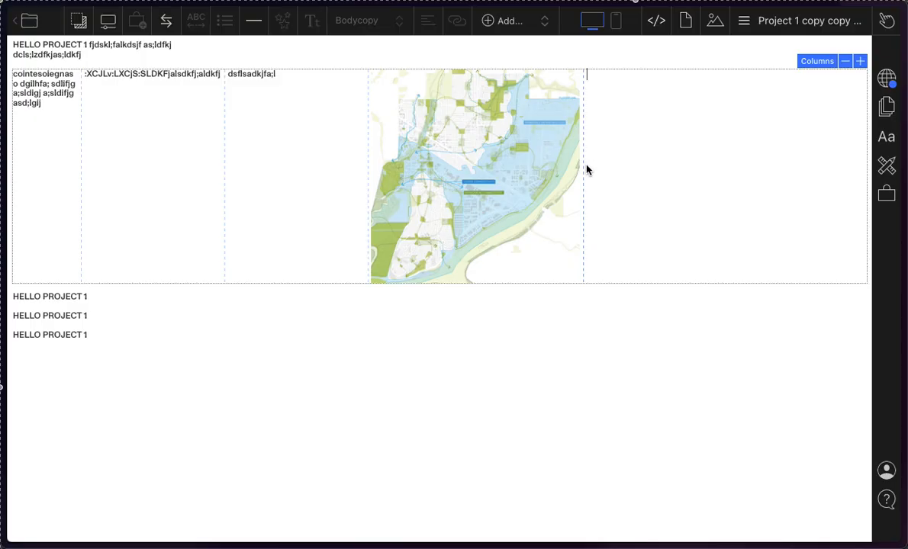
Step: Widen the fourth column of the six-column block so the map image spans about twice the third column's width or more
{"action": "left_click_drag", "start_coordinate": [585, 170], "coordinate": [744, 174]}
{"action": "left_click", "coordinate": [858, 61]}
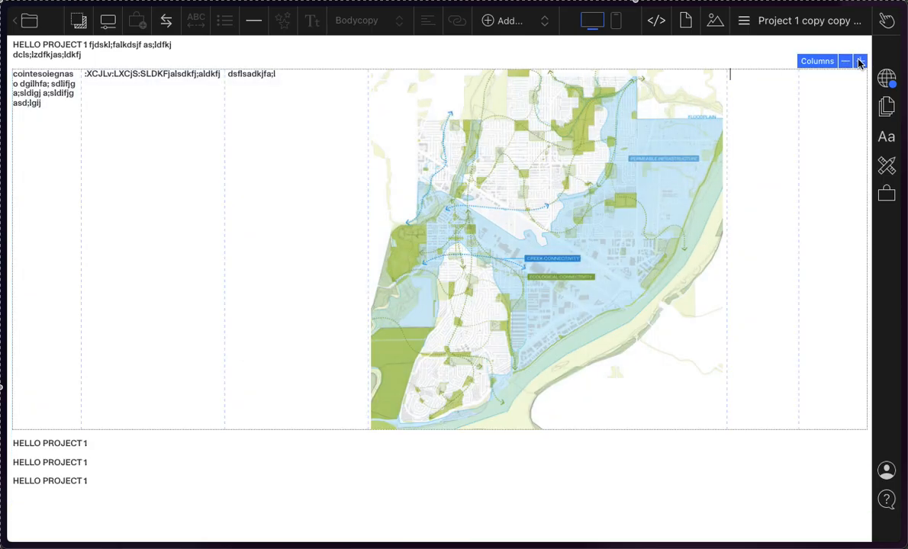
{"action": "left_click", "coordinate": [837, 63]}
{"action": "left_click", "coordinate": [762, 261]}
{"action": "left_click", "coordinate": [383, 237]}
{"action": "left_click", "coordinate": [306, 235]}
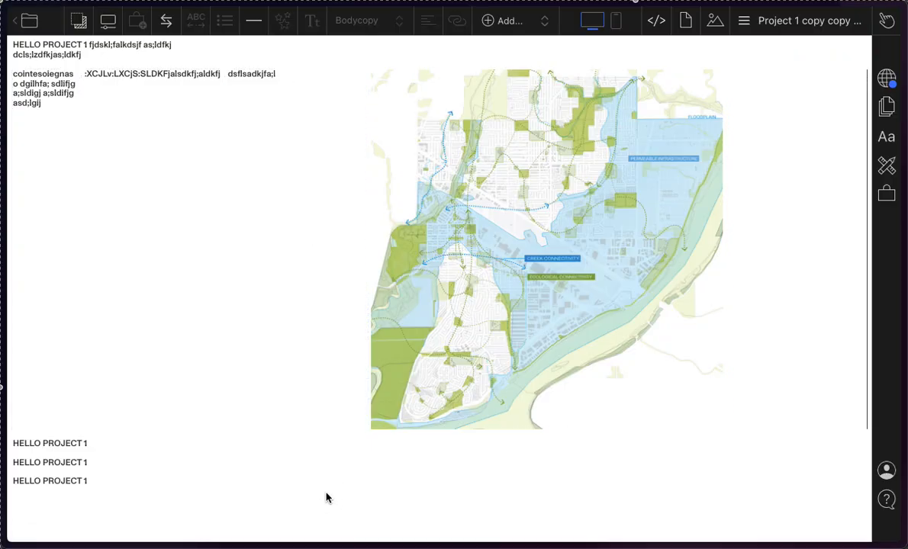
{"action": "left_click", "coordinate": [424, 195]}
{"action": "left_click", "coordinate": [221, 358]}
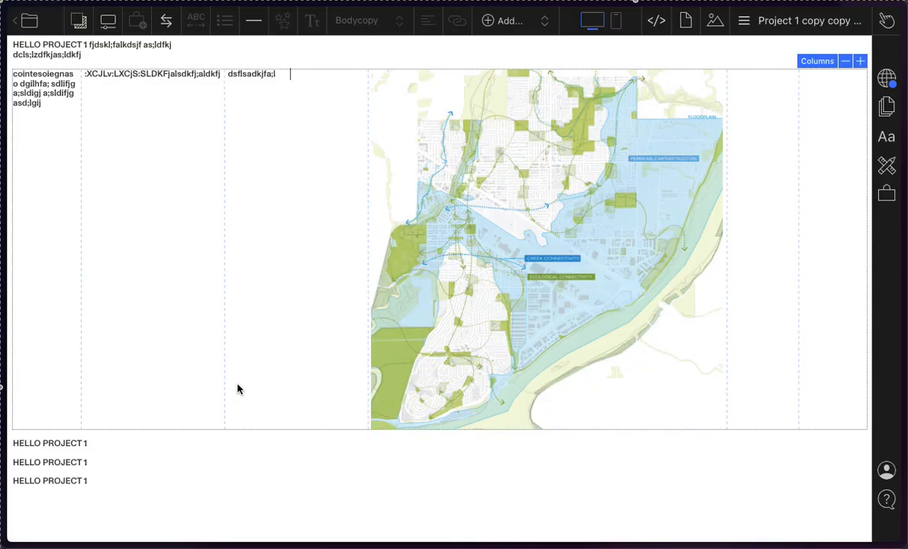
{"action": "left_click", "coordinate": [636, 348]}
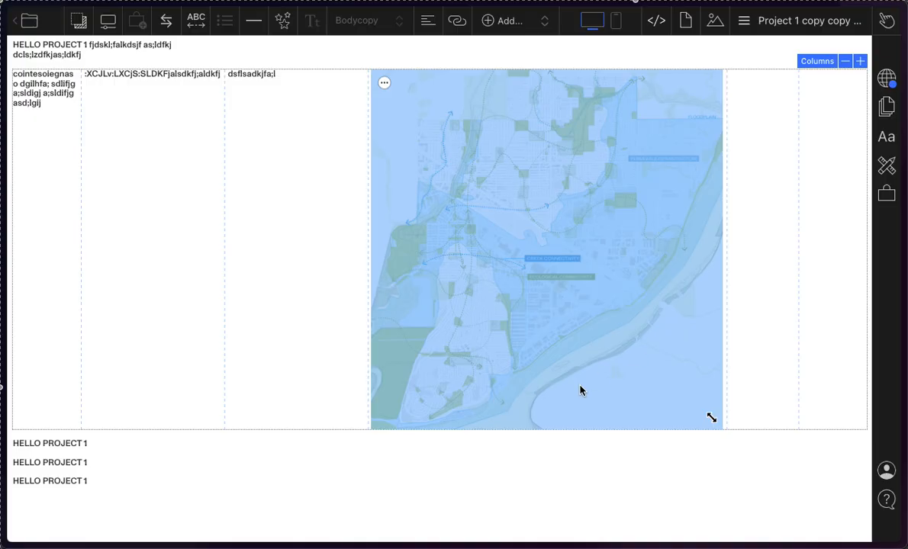
Step: Narrow the third column and replace its placeholder text with "This drawing is very nice and I did it."
{"action": "left_click", "coordinate": [314, 158]}
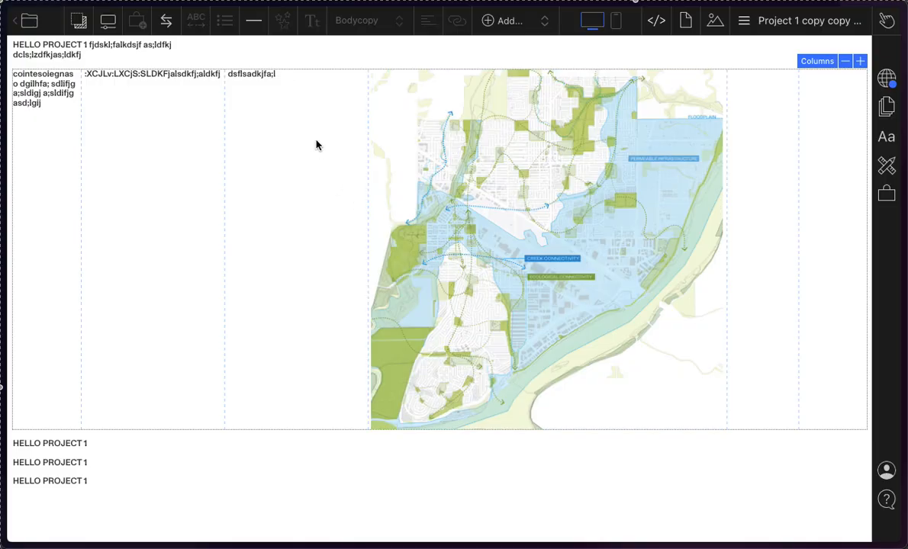
{"action": "key", "text": "super+a"}
{"action": "left_click", "coordinate": [315, 144]}
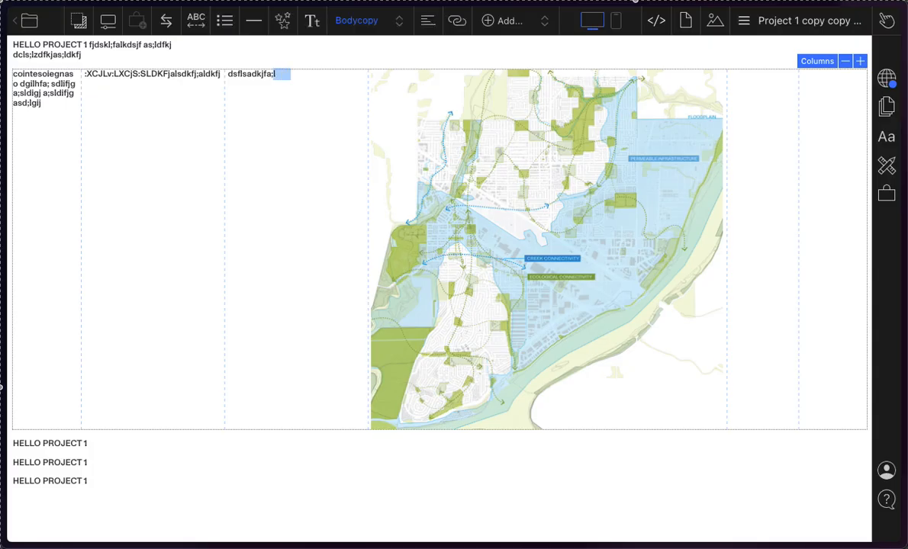
{"action": "key", "text": "super+a"}
{"action": "left_click", "coordinate": [309, 107]}
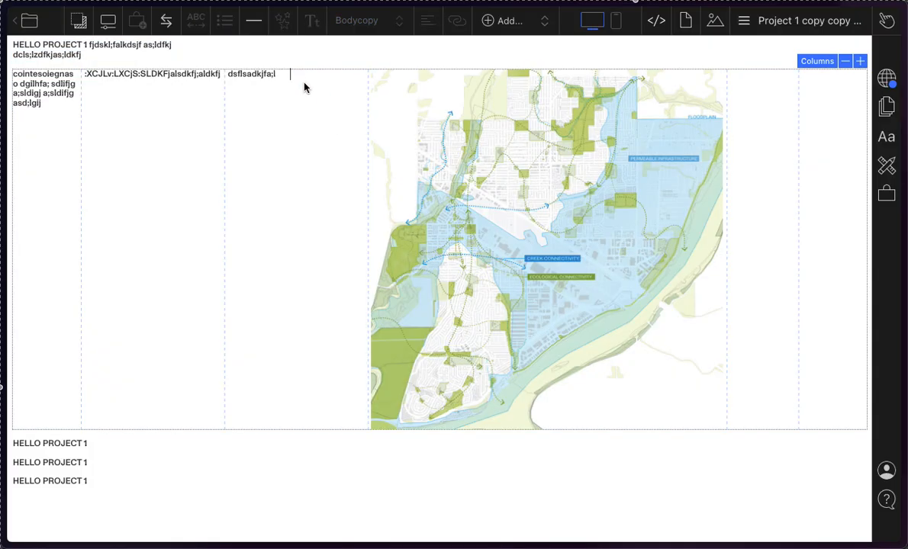
{"action": "left_click", "coordinate": [232, 77]}
{"action": "left_click_drag", "start_coordinate": [232, 83], "coordinate": [304, 74]}
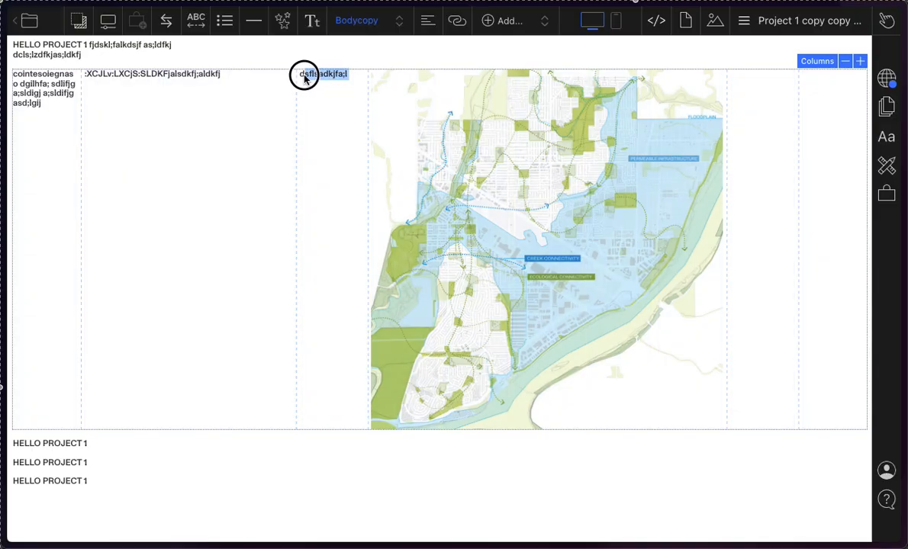
{"action": "key", "text": "BackSpace"}
{"action": "key", "text": "BackSpace"}
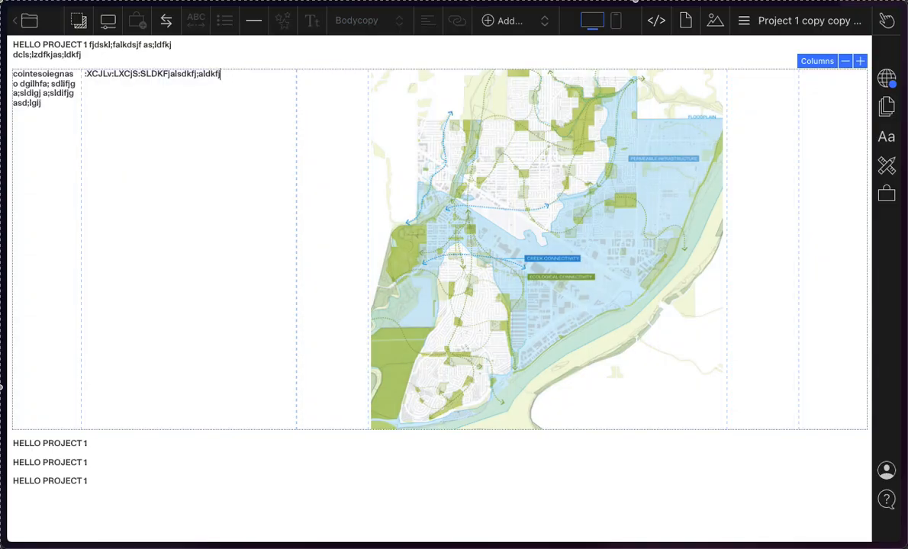
{"action": "left_click", "coordinate": [309, 93]}
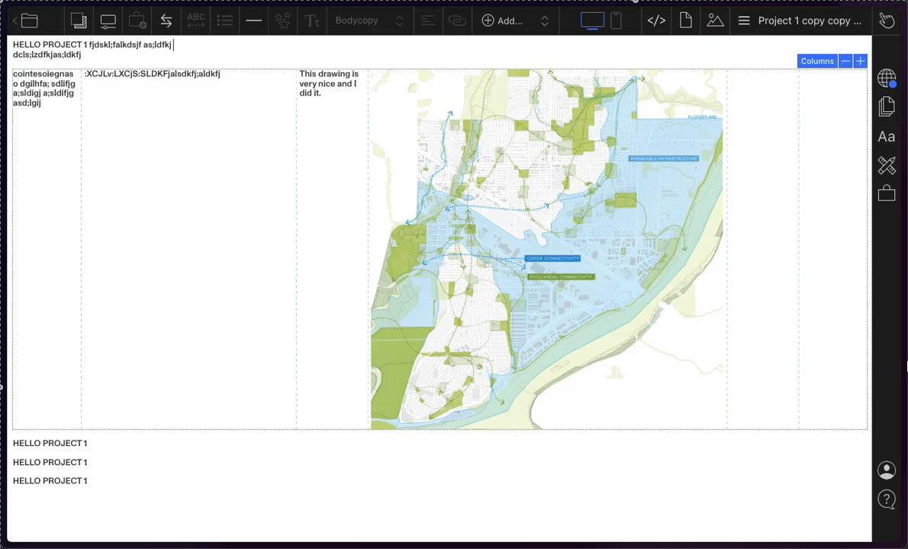
Step: Move the page "Project 1 copy copy copy" below "Project 1 copy copy" in the Projects stack
{"action": "left_click", "coordinate": [807, 21]}
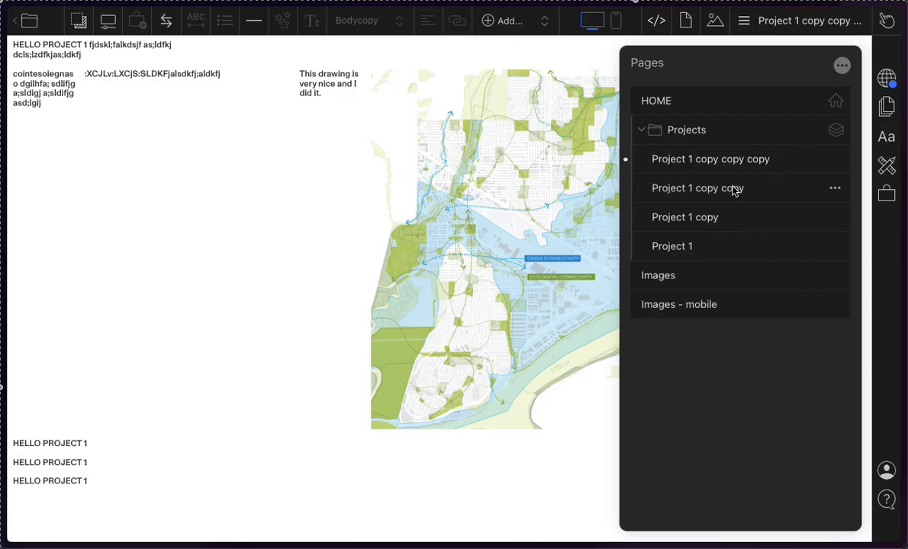
{"action": "left_click", "coordinate": [693, 166]}
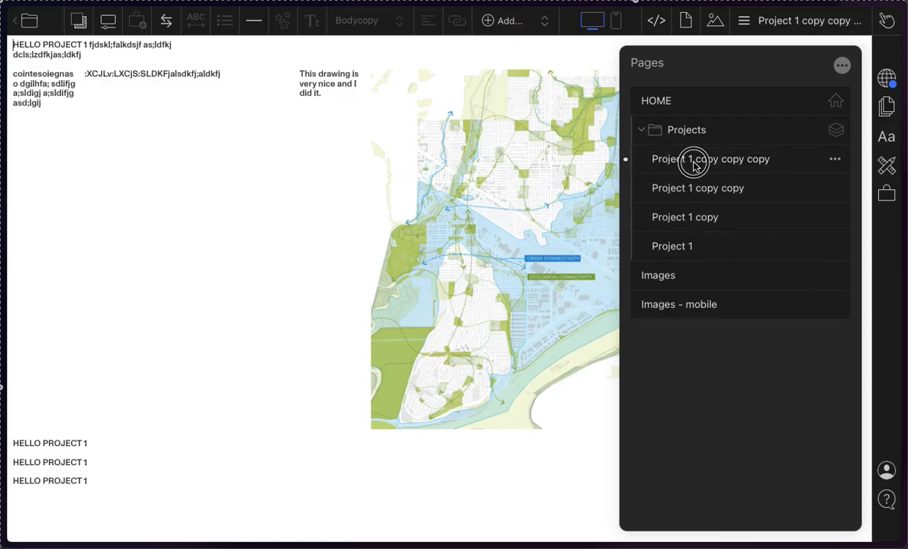
{"action": "mouse_move", "coordinate": [693, 166]}
{"action": "left_mouse_down"}
{"action": "mouse_move", "coordinate": [699, 231]}
{"action": "mouse_move", "coordinate": [685, 239]}
{"action": "mouse_move", "coordinate": [689, 228]}
{"action": "mouse_move", "coordinate": [685, 263]}
{"action": "mouse_move", "coordinate": [681, 165]}
{"action": "mouse_move", "coordinate": [675, 197]}
{"action": "mouse_move", "coordinate": [679, 177]}
{"action": "mouse_move", "coordinate": [684, 202]}
{"action": "mouse_move", "coordinate": [689, 180]}
{"action": "mouse_move", "coordinate": [684, 226]}
{"action": "mouse_move", "coordinate": [683, 180]}
{"action": "left_mouse_up"}
{"action": "left_click", "coordinate": [534, 43]}
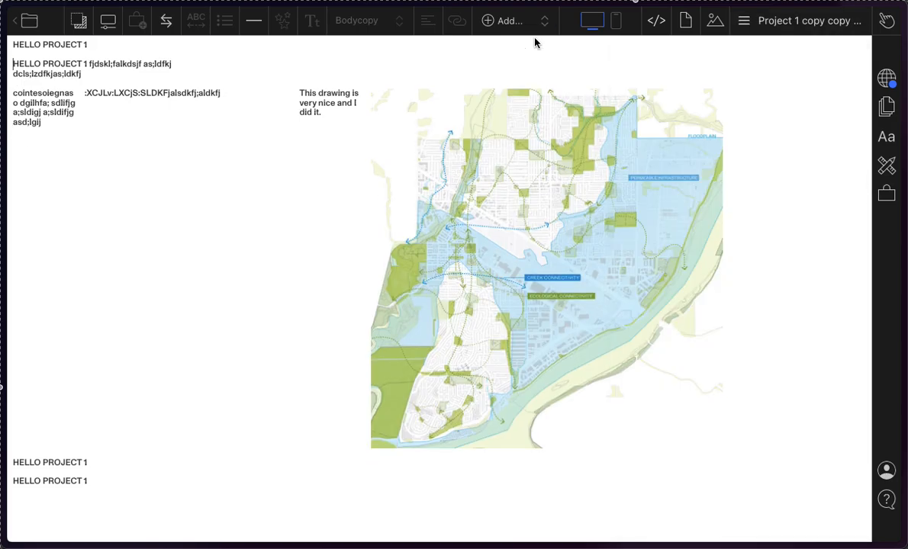
Step: Open the page "Project 1 copy copy" in the Projects stack for editing
{"action": "left_click", "coordinate": [522, 21]}
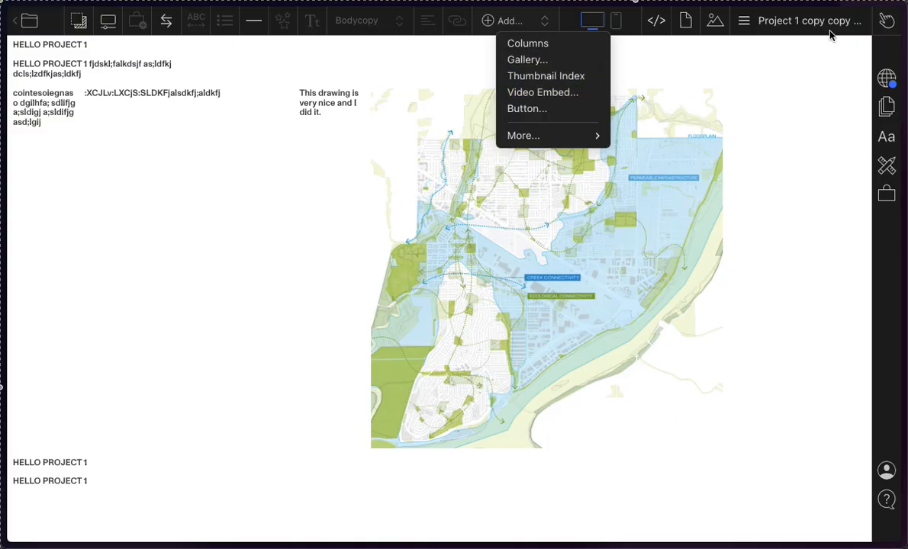
{"action": "left_click", "coordinate": [769, 20]}
{"action": "left_click", "coordinate": [772, 21]}
{"action": "left_click", "coordinate": [700, 160]}
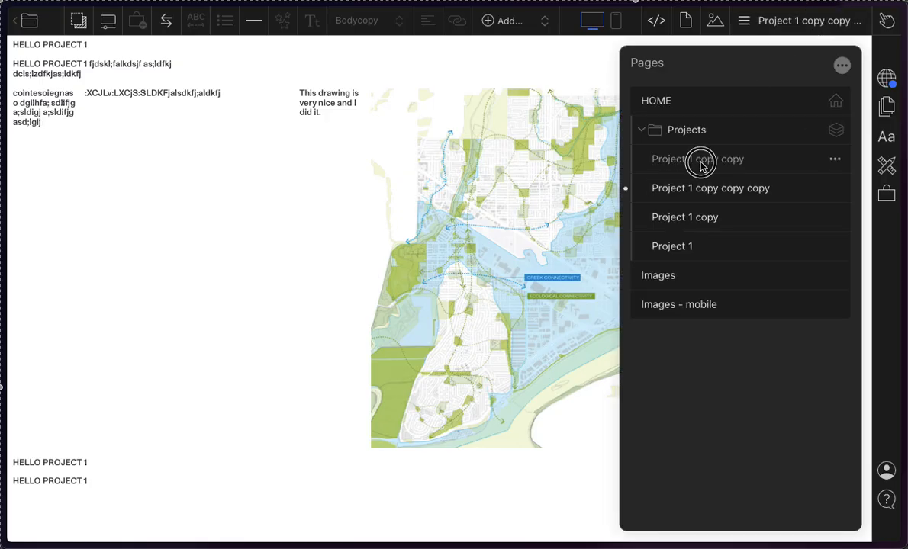
{"action": "left_click", "coordinate": [260, 72]}
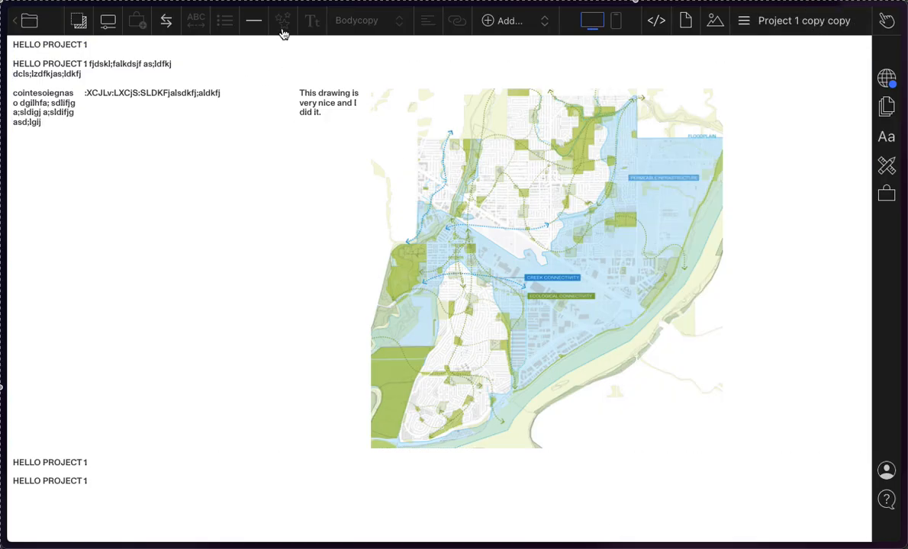
Step: Insert a Freeform gallery into the "Project 1 copy copy" page
{"action": "left_click", "coordinate": [515, 19]}
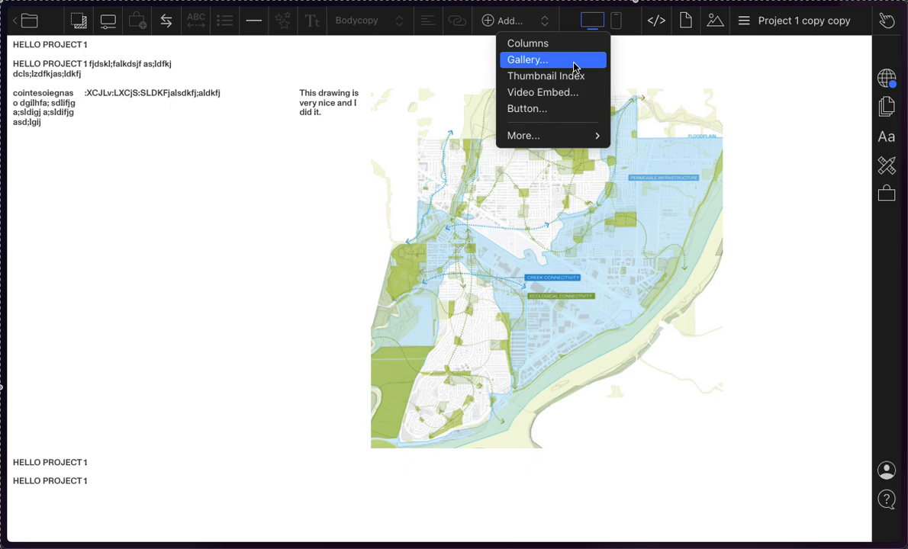
{"action": "left_click", "coordinate": [526, 64]}
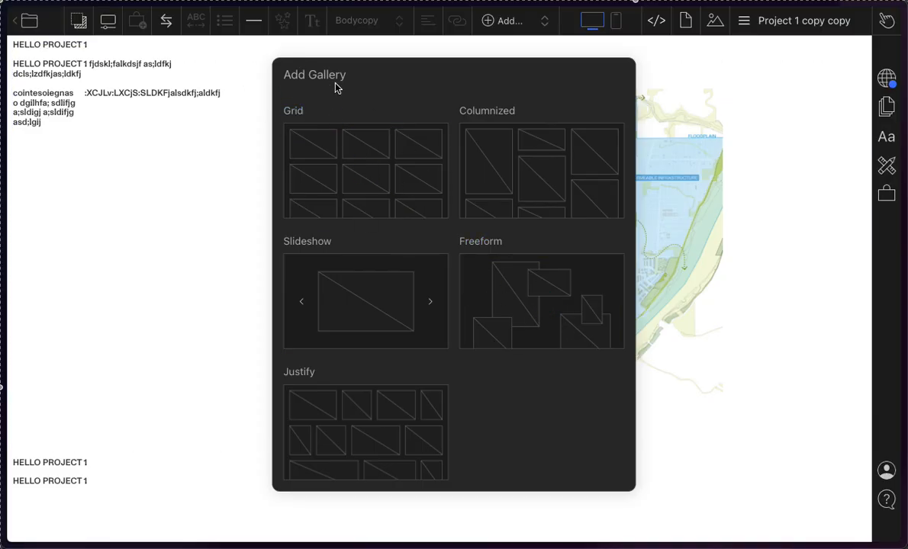
{"action": "left_click", "coordinate": [543, 308]}
{"action": "scroll", "coordinate": [404, 286], "scroll_direction": "down", "scroll_amount": 1}
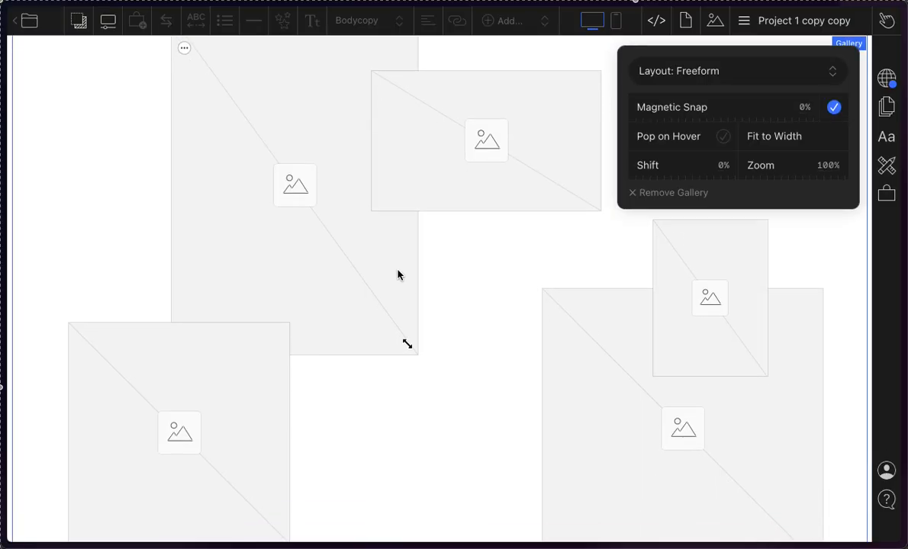
{"action": "scroll", "coordinate": [397, 289], "scroll_direction": "down", "scroll_amount": 6}
{"action": "scroll", "coordinate": [395, 317], "scroll_direction": "up", "scroll_amount": 7}
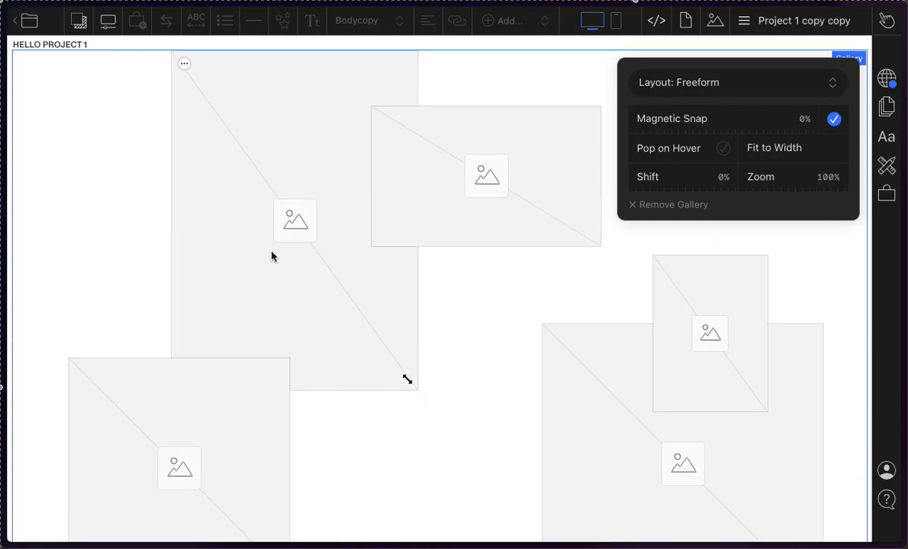
Step: Rearrange the gallery placeholders: tall one near the centre, wide one upper left, large square upper right, small one beneath the square
{"action": "left_click_drag", "start_coordinate": [296, 210], "coordinate": [385, 274]}
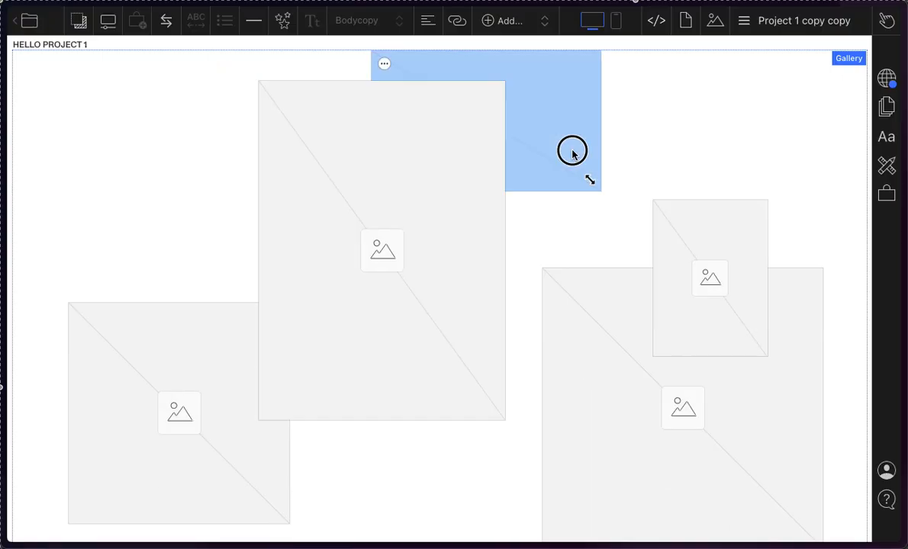
{"action": "left_click_drag", "start_coordinate": [572, 152], "coordinate": [289, 155]}
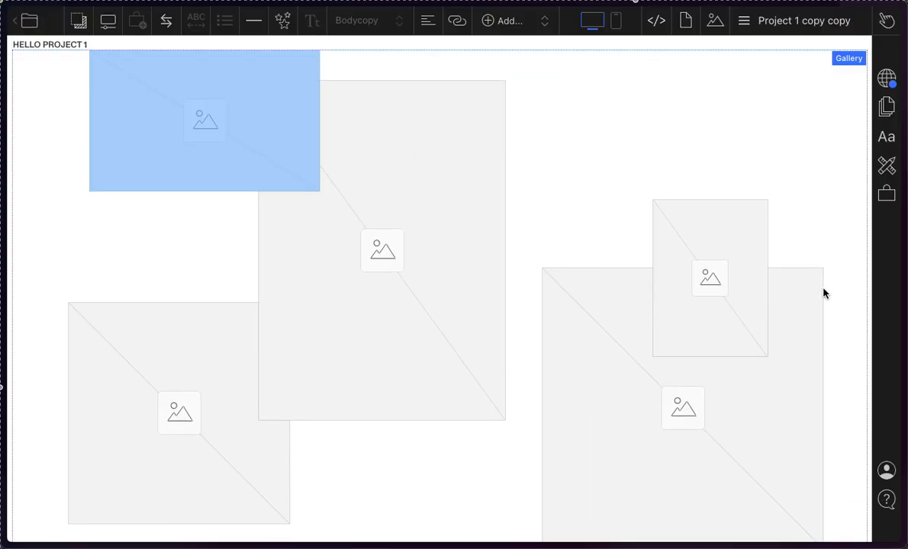
{"action": "left_click_drag", "start_coordinate": [729, 261], "coordinate": [634, 259]}
{"action": "left_click_drag", "start_coordinate": [697, 318], "coordinate": [700, 141]}
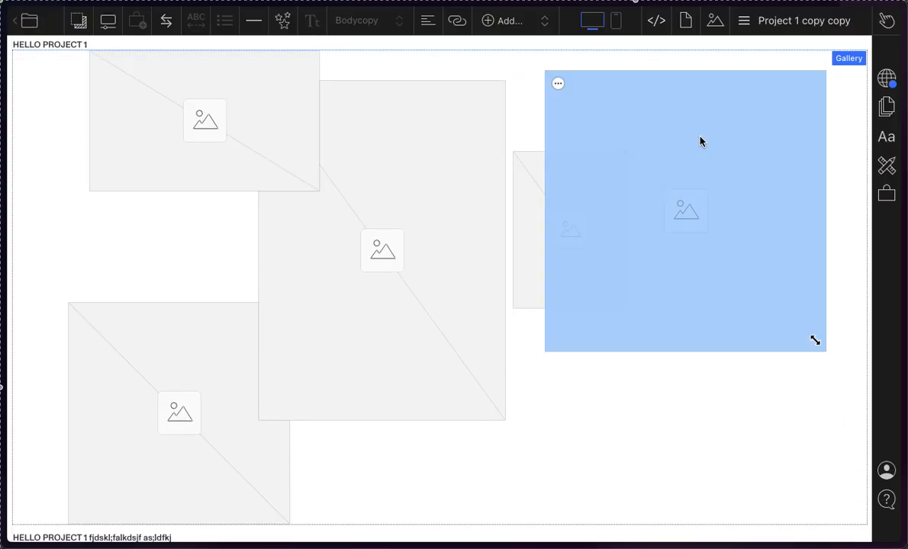
{"action": "left_click_drag", "start_coordinate": [519, 191], "coordinate": [529, 368]}
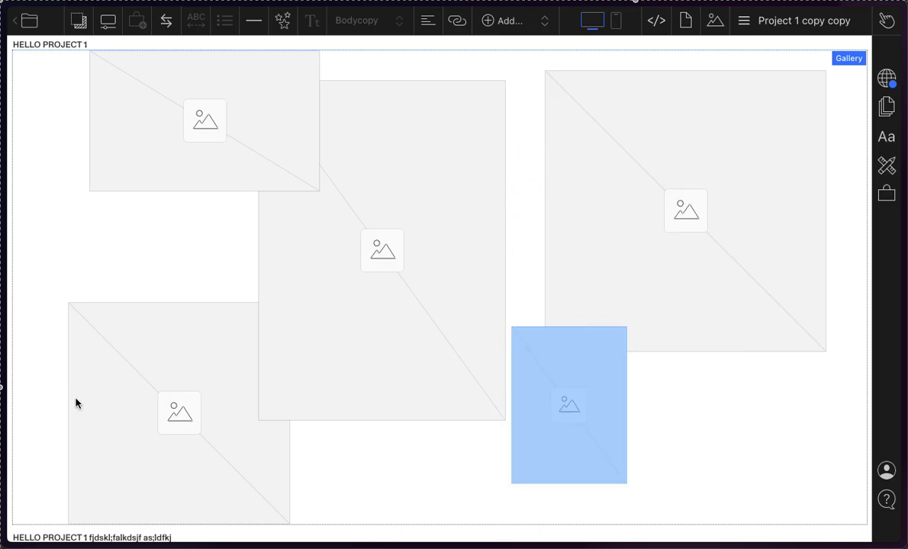
Step: Tuck the lower-left placeholder behind the tall one, shrink the large square, and overlap its lower-left corner with the small placeholder
{"action": "left_click_drag", "start_coordinate": [75, 403], "coordinate": [139, 358]}
{"action": "left_click_drag", "start_coordinate": [225, 350], "coordinate": [296, 346]}
{"action": "left_click_drag", "start_coordinate": [469, 192], "coordinate": [471, 215]}
{"action": "left_click_drag", "start_coordinate": [735, 274], "coordinate": [775, 397]}
{"action": "left_click_drag", "start_coordinate": [846, 441], "coordinate": [791, 375]}
{"action": "left_click_drag", "start_coordinate": [684, 284], "coordinate": [735, 217]}
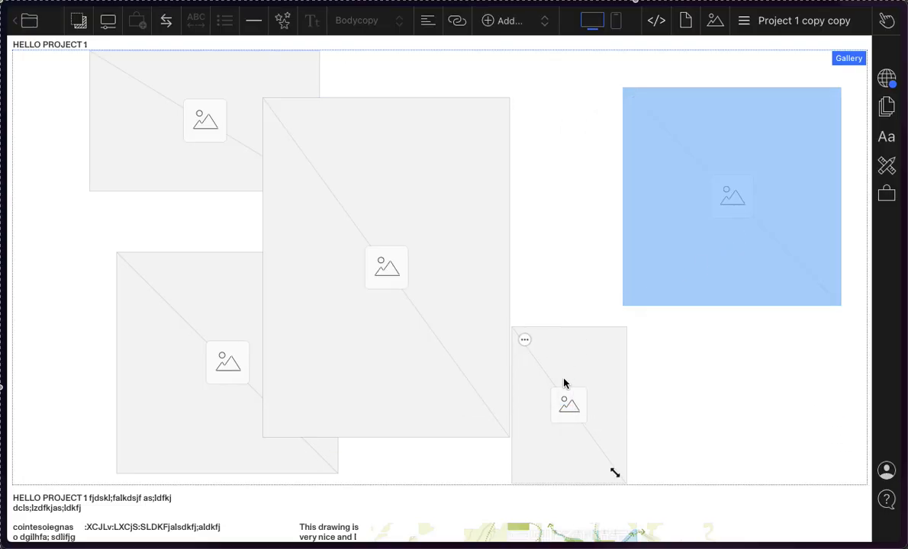
{"action": "left_click_drag", "start_coordinate": [564, 383], "coordinate": [584, 360]}
Step: Examine the image and Freeform options of the tall central placeholder
{"action": "left_click", "coordinate": [277, 304]}
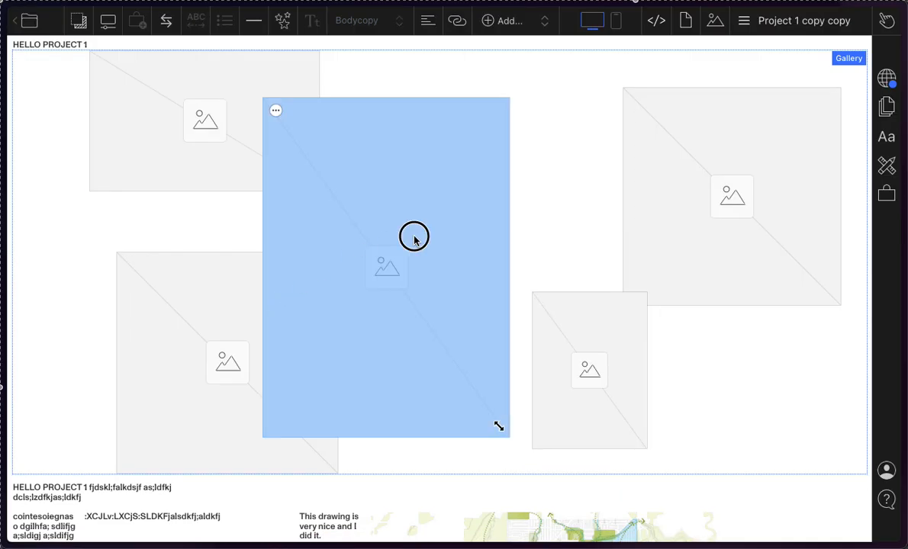
{"action": "left_click", "coordinate": [275, 112]}
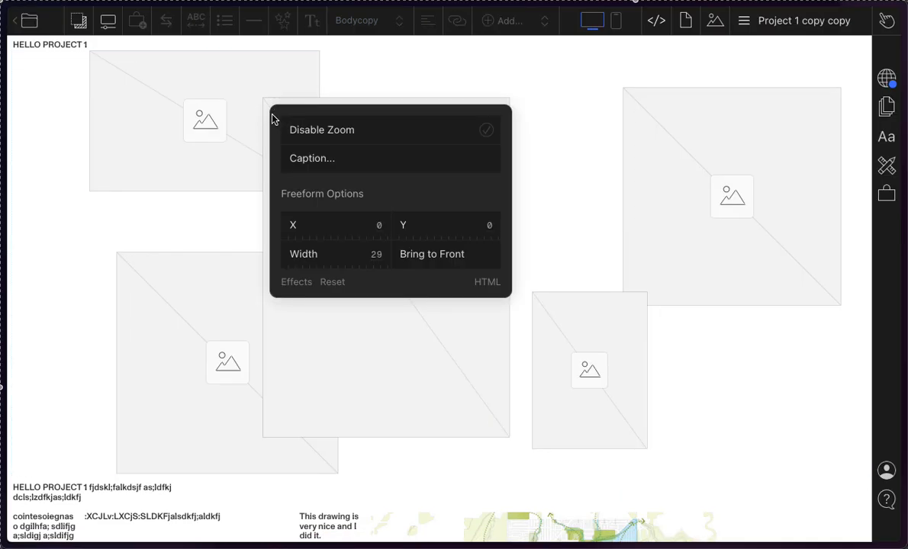
{"action": "left_click", "coordinate": [199, 185]}
{"action": "left_click", "coordinate": [746, 159]}
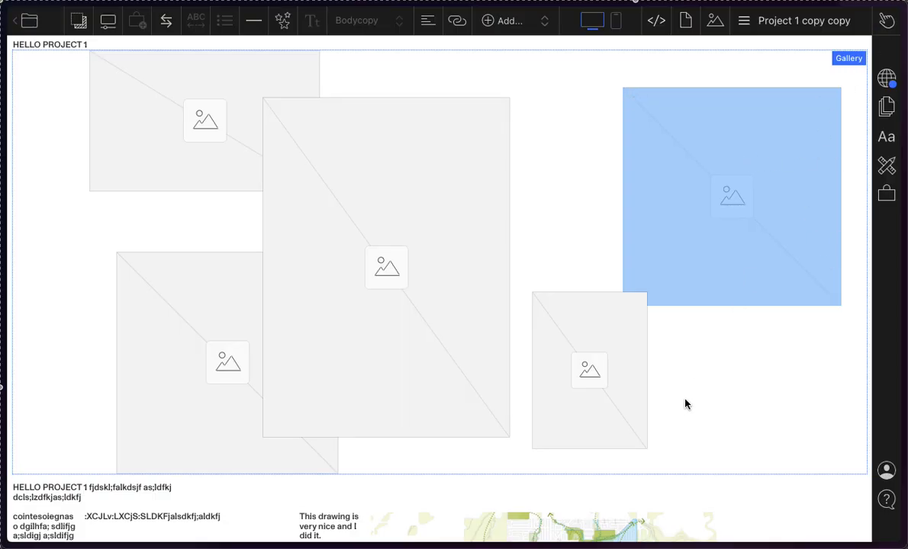
Step: Switch to Finder and place City-Building Diagrams.png into the tall central placeholder of the gallery
{"action": "mouse_move", "coordinate": [252, 543]}
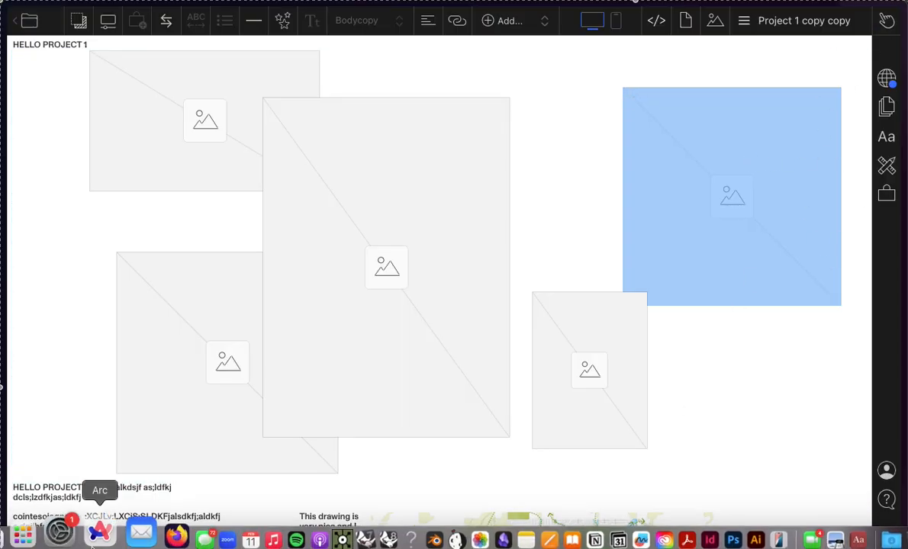
{"action": "left_click", "coordinate": [31, 530]}
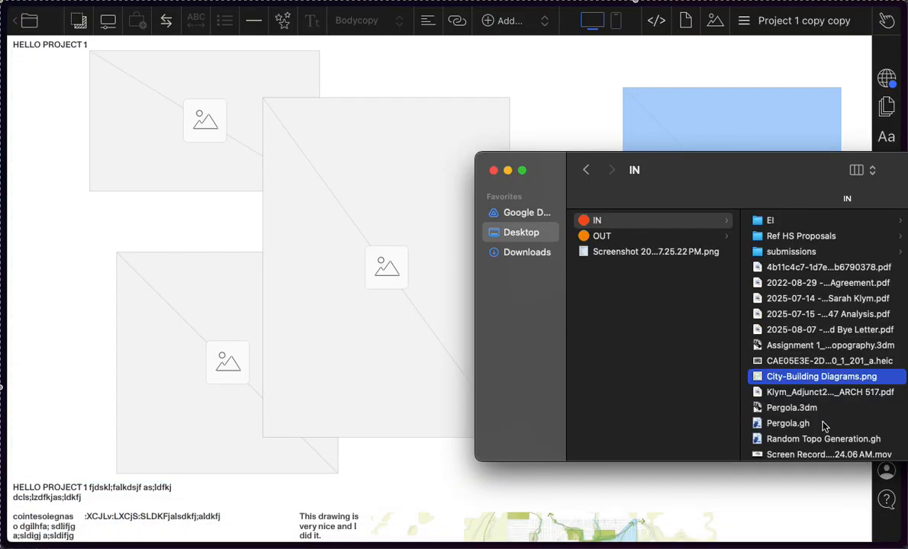
{"action": "left_click_drag", "start_coordinate": [797, 383], "coordinate": [387, 247]}
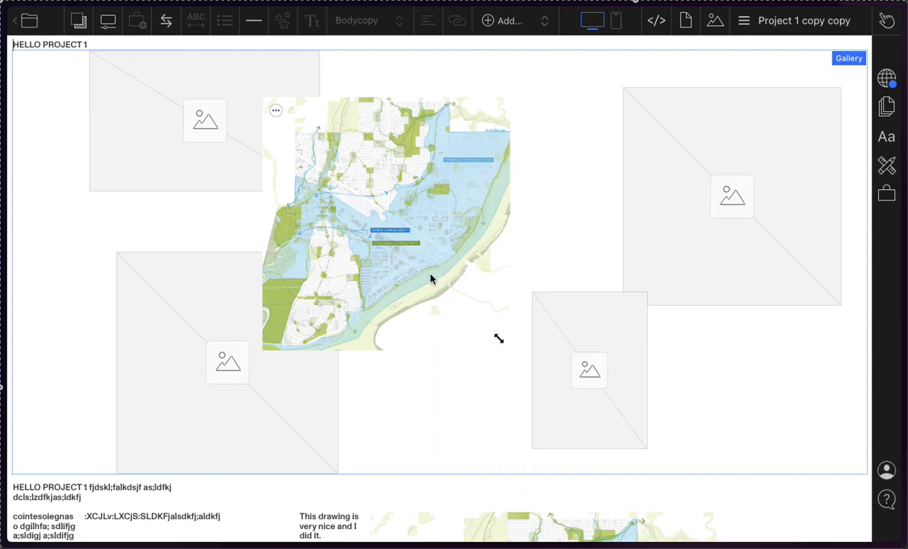
Step: Enlarge the central map image in the gallery until its lower-right part extends behind the small placeholder
{"action": "left_click", "coordinate": [431, 279]}
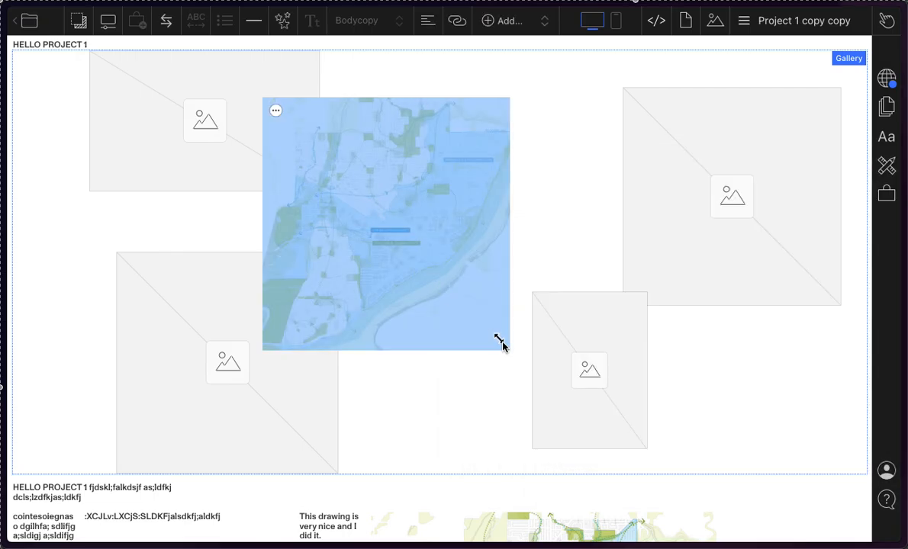
{"action": "left_click_drag", "start_coordinate": [498, 339], "coordinate": [551, 421]}
{"action": "left_click", "coordinate": [432, 201]}
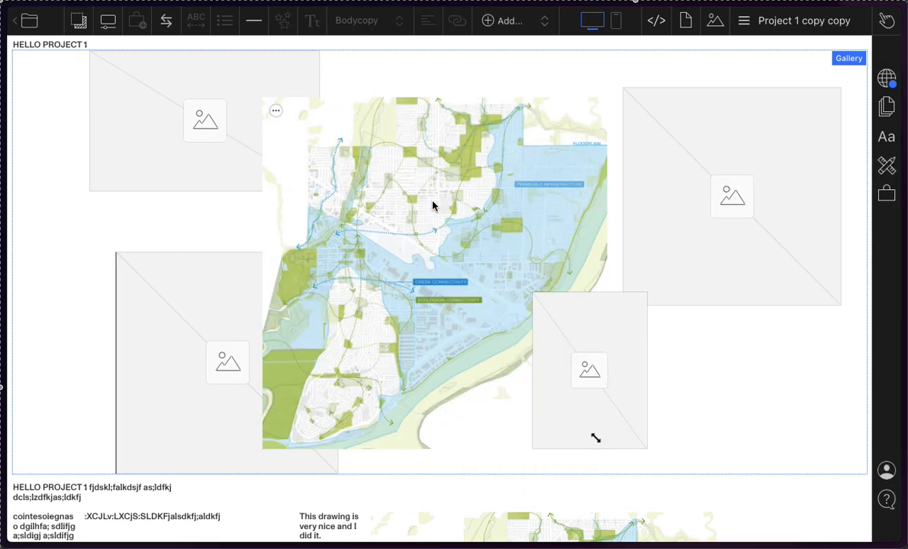
{"action": "left_click", "coordinate": [32, 529]}
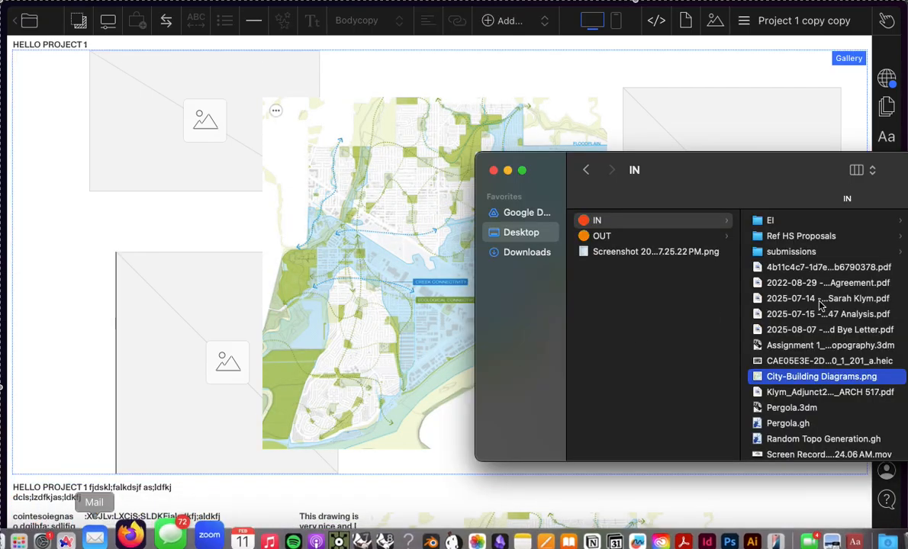
{"action": "left_click", "coordinate": [151, 205]}
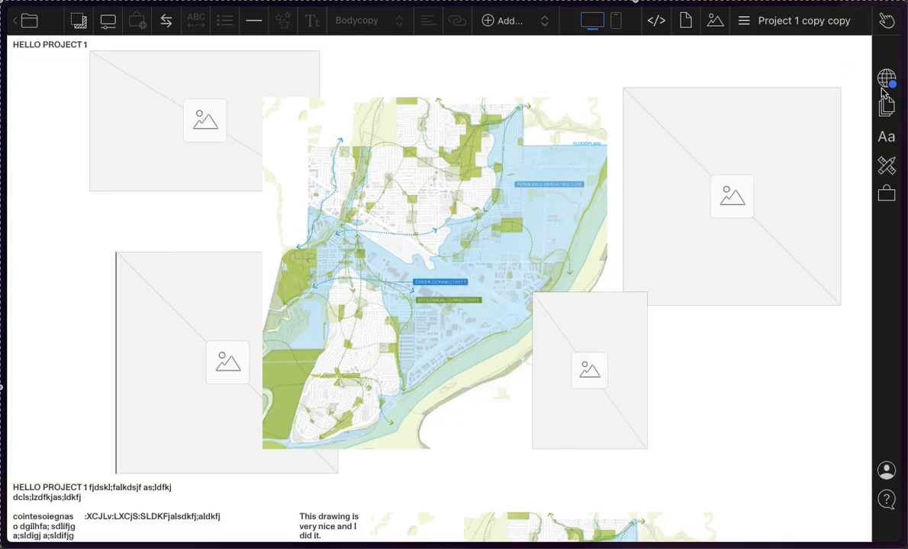
Step: Examine the gallery's Freeform settings and the list of available gallery layouts
{"action": "left_click", "coordinate": [849, 60]}
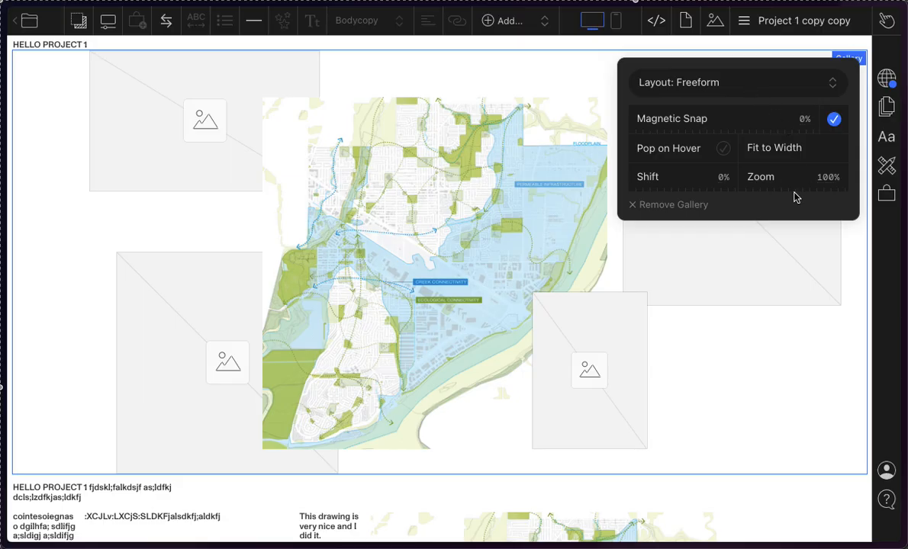
{"action": "left_click", "coordinate": [775, 80]}
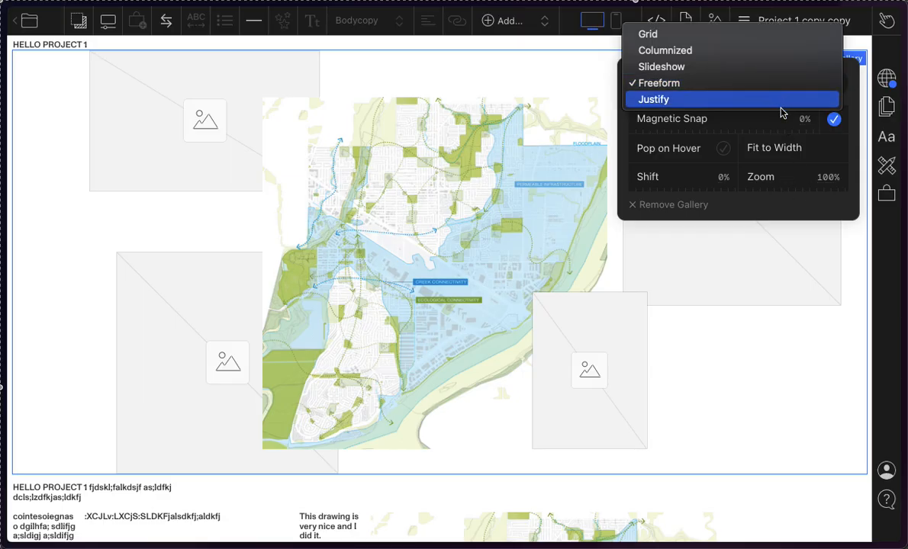
{"action": "left_click", "coordinate": [842, 206]}
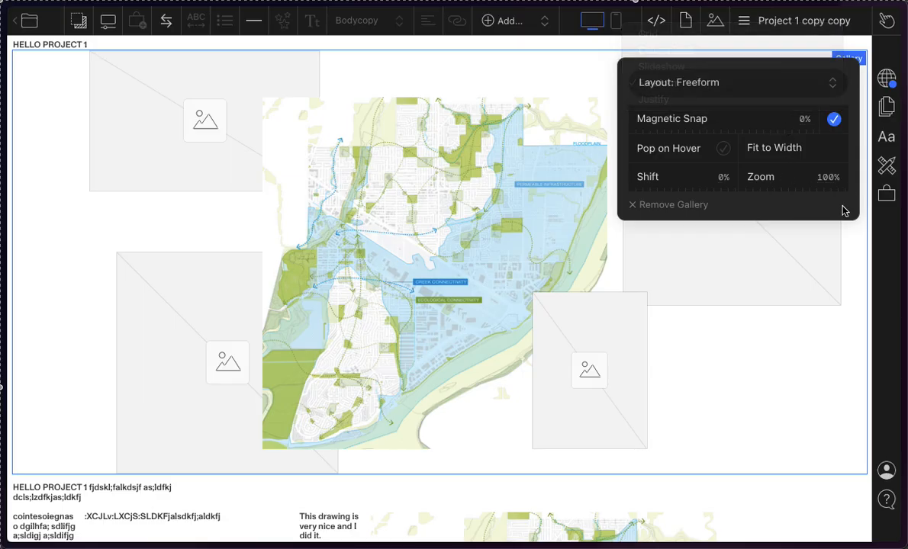
{"action": "left_click", "coordinate": [816, 76]}
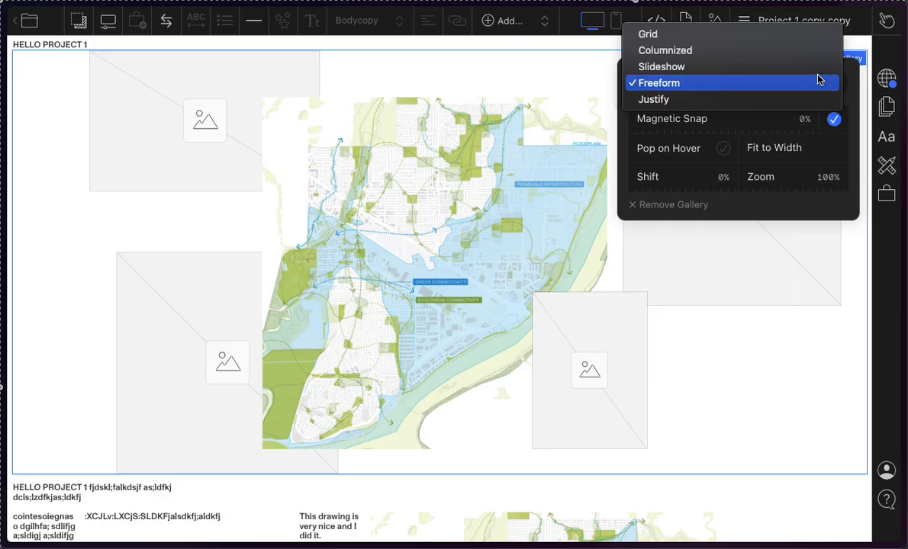
{"action": "left_click", "coordinate": [753, 206]}
{"action": "left_click", "coordinate": [765, 276]}
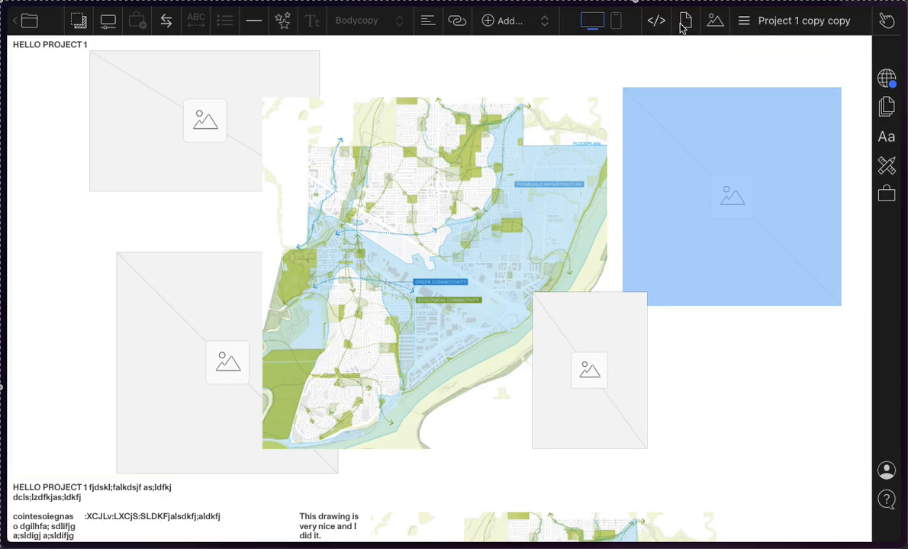
Step: Set the gallery layout to Grid and look over the resulting arrangement
{"action": "left_click", "coordinate": [849, 60]}
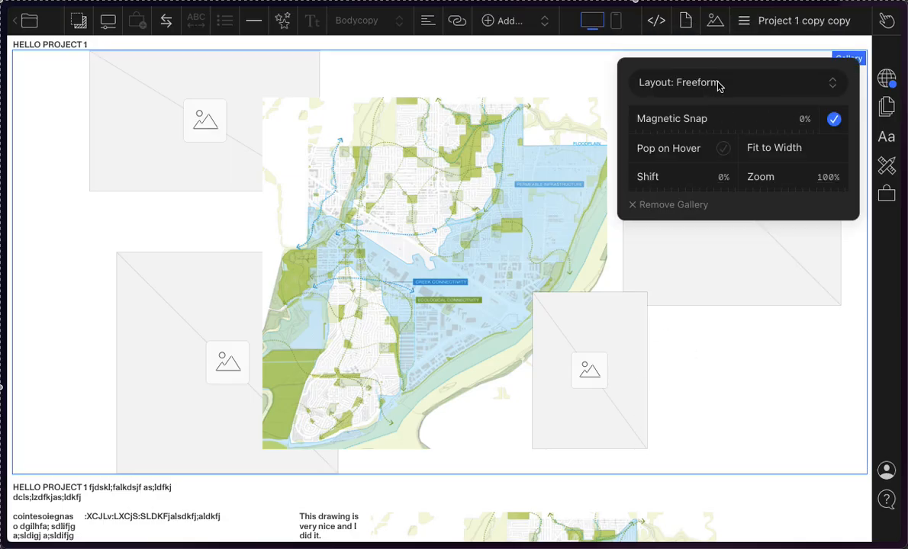
{"action": "left_click", "coordinate": [856, 59]}
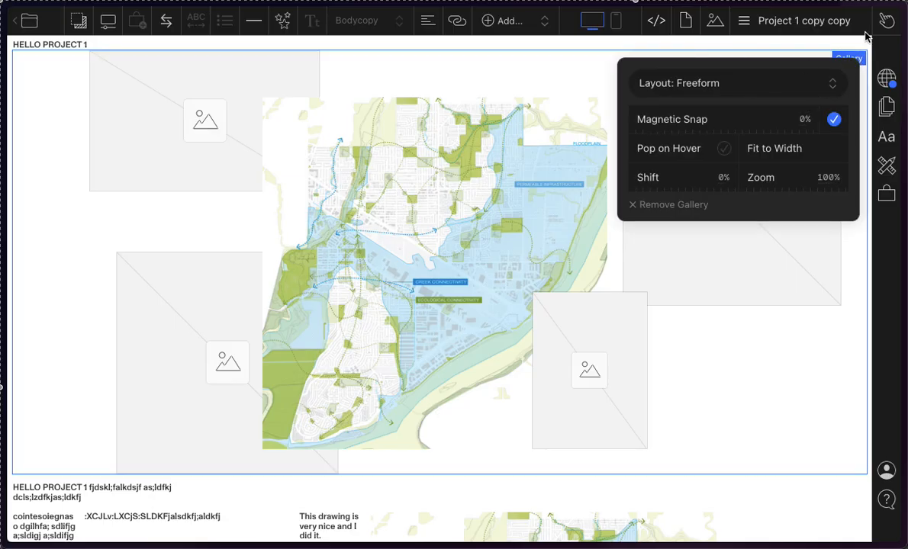
{"action": "left_click", "coordinate": [841, 92]}
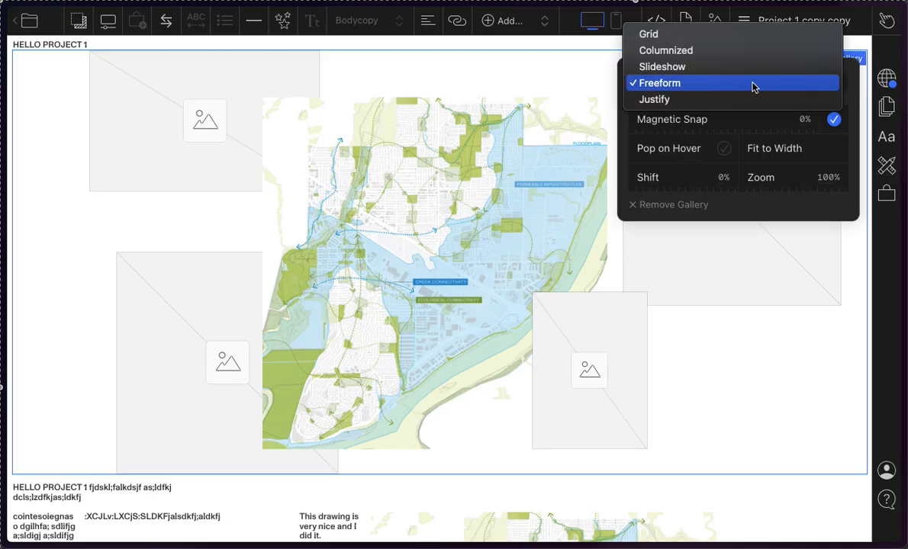
{"action": "left_click", "coordinate": [663, 37]}
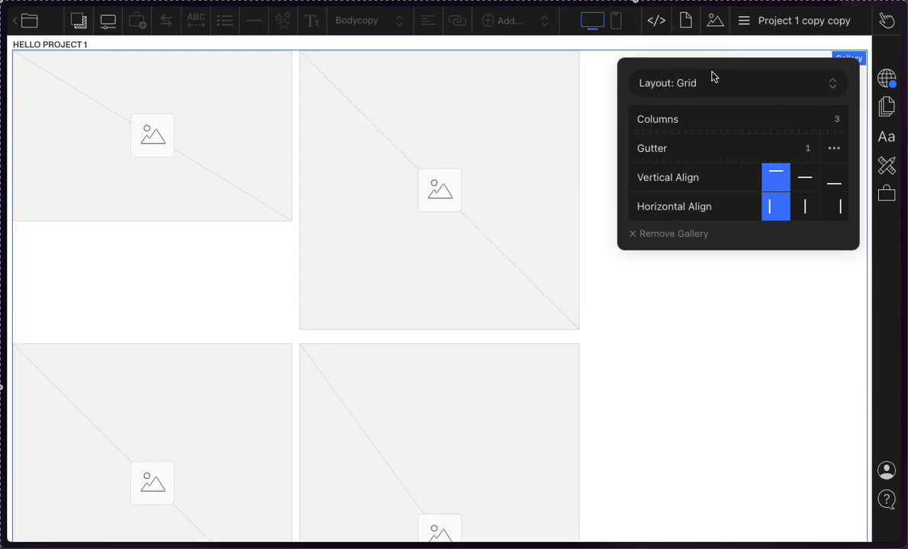
{"action": "scroll", "coordinate": [470, 307], "scroll_direction": "down", "scroll_amount": 6}
{"action": "scroll", "coordinate": [470, 306], "scroll_direction": "up", "scroll_amount": 2}
{"action": "scroll", "coordinate": [470, 307], "scroll_direction": "down", "scroll_amount": 1}
{"action": "scroll", "coordinate": [471, 307], "scroll_direction": "up", "scroll_amount": 5}
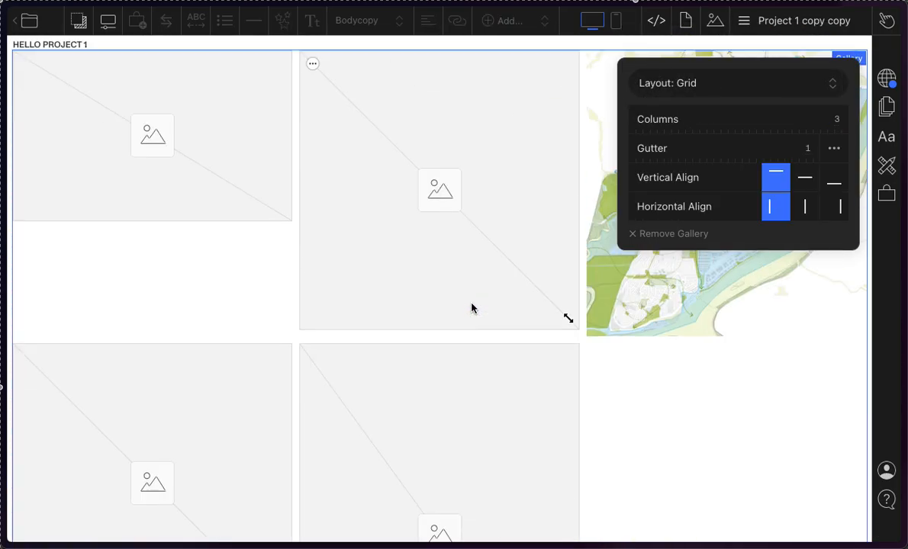
Step: Switch to Finder and place City-Building Diagrams.png into the middle and first placeholders of the grid's top row
{"action": "left_click", "coordinate": [416, 176]}
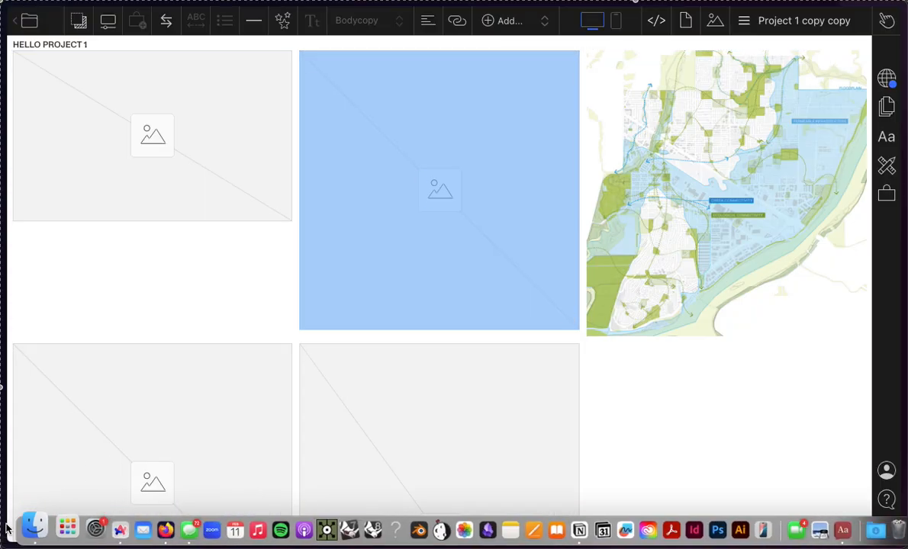
{"action": "left_click", "coordinate": [30, 517]}
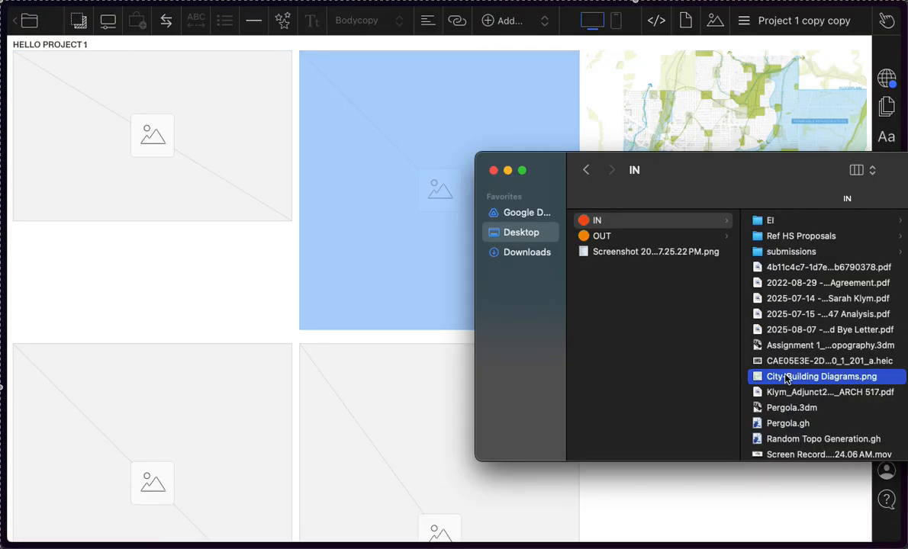
{"action": "left_click_drag", "start_coordinate": [763, 376], "coordinate": [414, 201]}
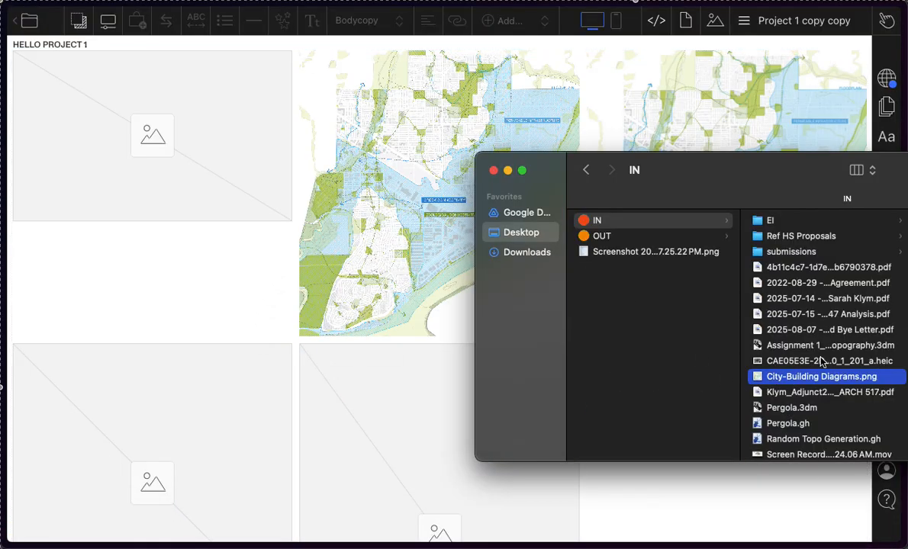
{"action": "left_click_drag", "start_coordinate": [763, 376], "coordinate": [112, 161]}
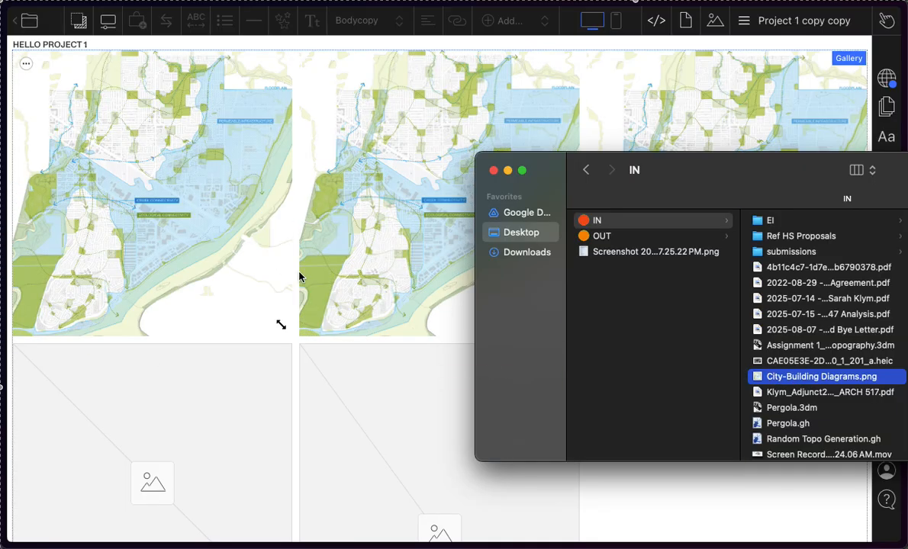
{"action": "left_click", "coordinate": [304, 282]}
Step: Try the Columnized and Slideshow layouts for the gallery and return it to Freeform
{"action": "left_click", "coordinate": [833, 59]}
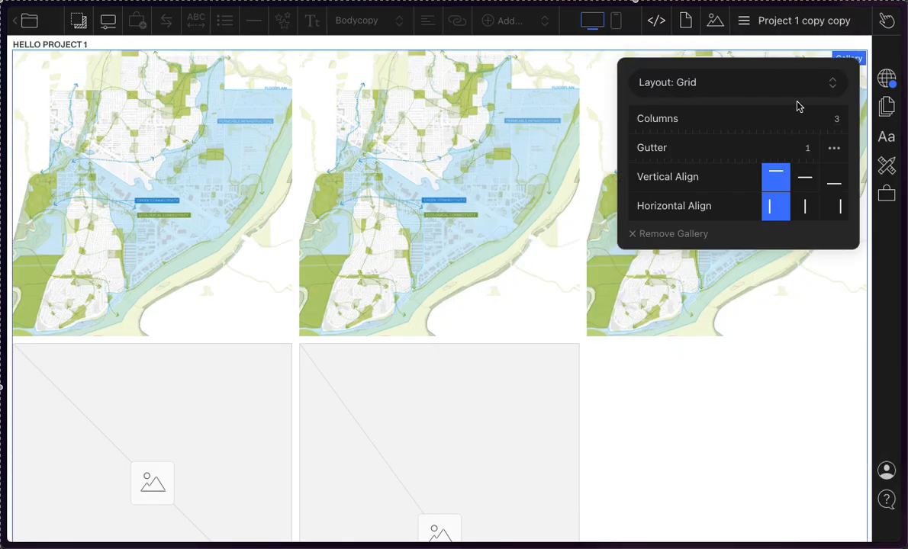
{"action": "left_click", "coordinate": [742, 87]}
{"action": "left_click", "coordinate": [727, 100]}
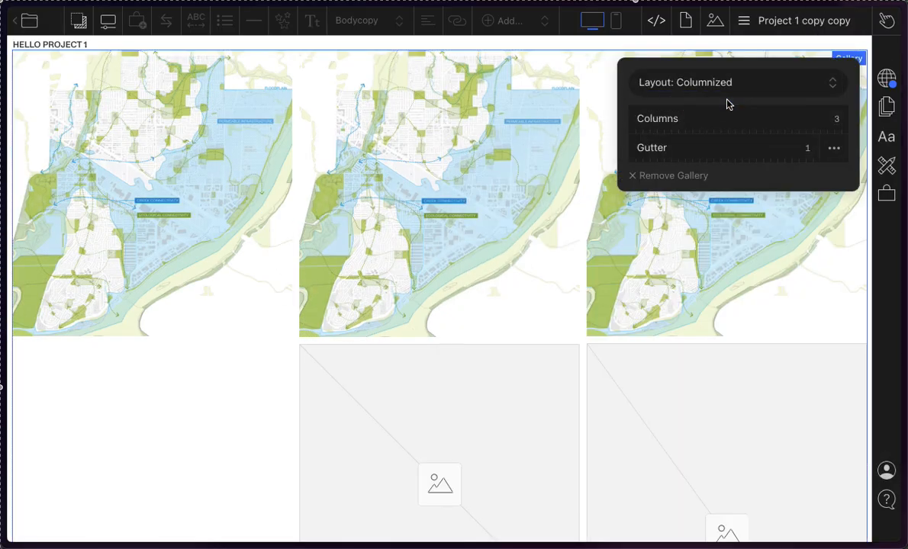
{"action": "left_click", "coordinate": [780, 83]}
{"action": "left_click", "coordinate": [771, 100]}
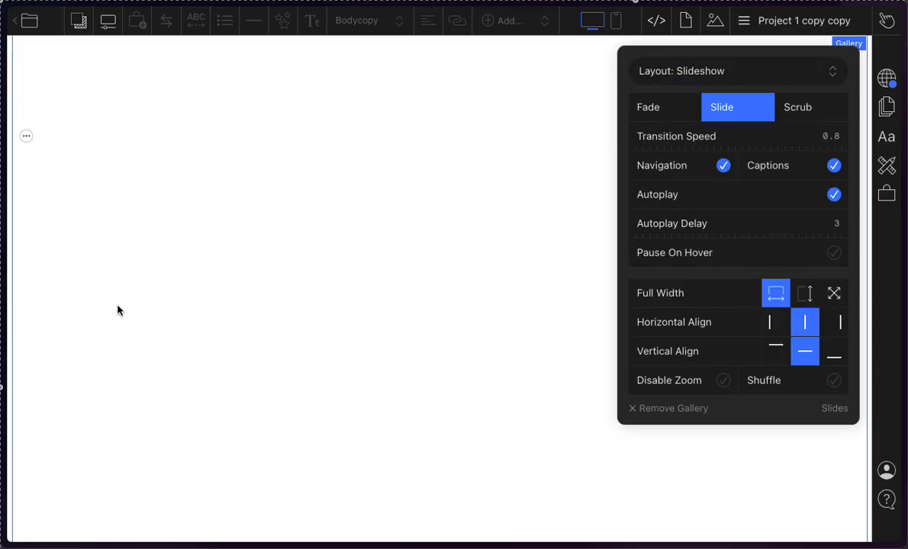
{"action": "left_click", "coordinate": [774, 74]}
{"action": "left_click", "coordinate": [755, 100]}
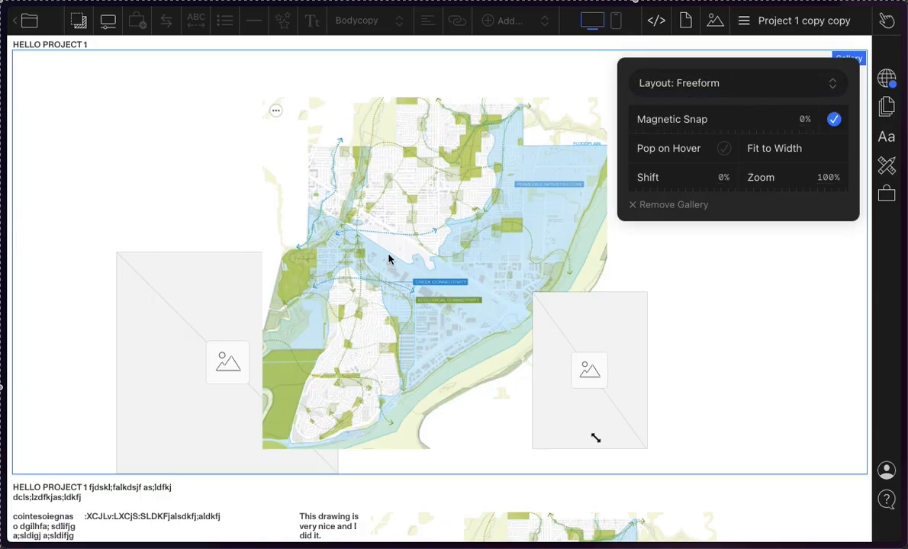
Step: Move the small placeholder over the far-right map's lower-right corner and shrink the central map to about half its width
{"action": "left_click", "coordinate": [389, 259]}
{"action": "left_click_drag", "start_coordinate": [586, 415], "coordinate": [655, 368]}
{"action": "left_click", "coordinate": [373, 278]}
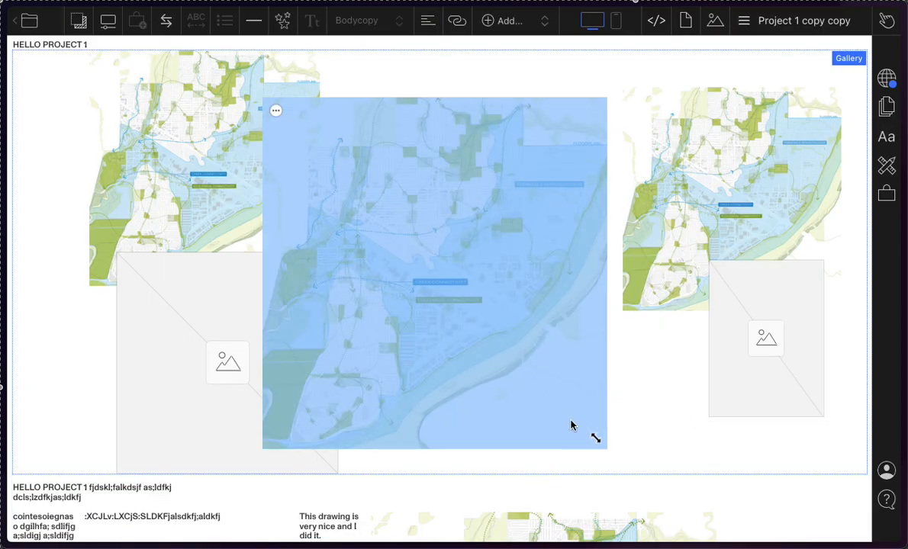
{"action": "left_click_drag", "start_coordinate": [602, 439], "coordinate": [442, 297]}
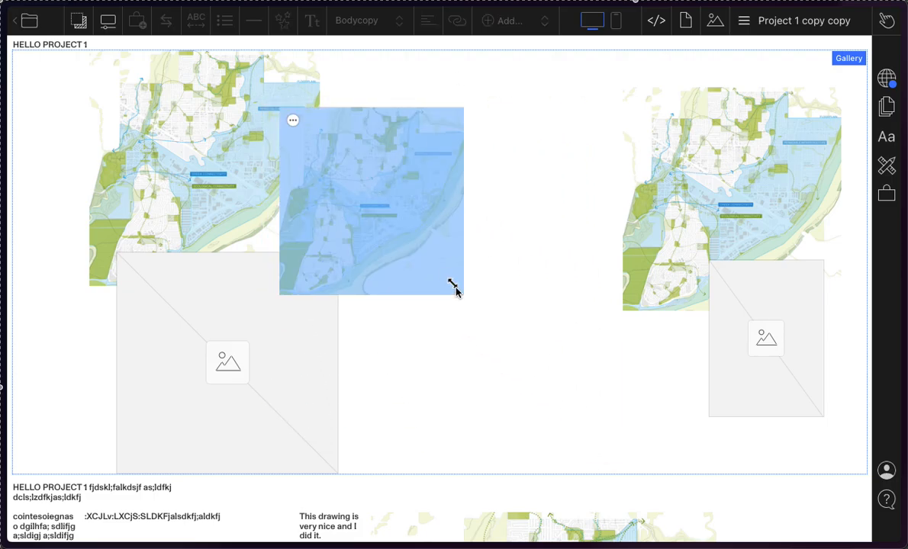
Step: Move the shrunken map to the far-right map's lower-left corner and slightly adjust its width in the Freeform options
{"action": "left_click_drag", "start_coordinate": [456, 287], "coordinate": [619, 408]}
{"action": "left_click", "coordinate": [460, 245]}
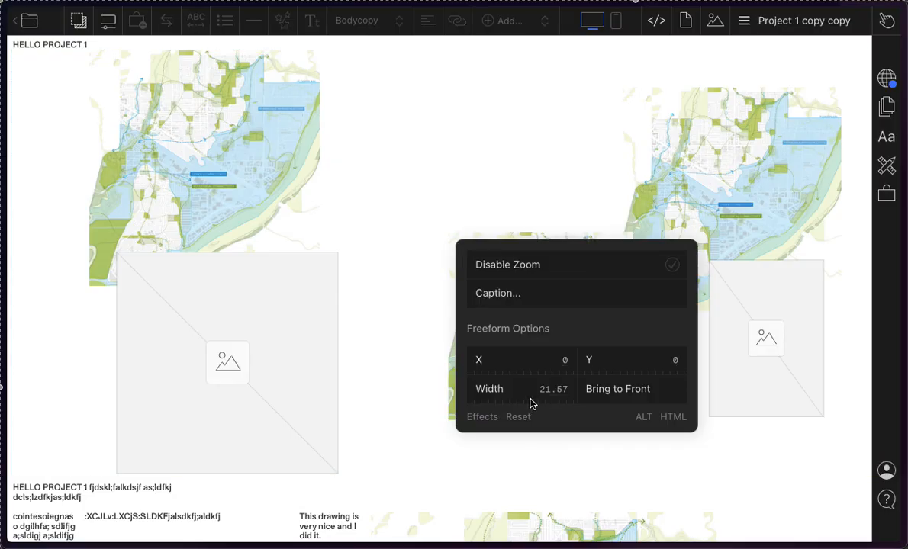
{"action": "mouse_move", "coordinate": [561, 397]}
{"action": "left_mouse_down"}
{"action": "mouse_move", "coordinate": [636, 401]}
{"action": "mouse_move", "coordinate": [455, 371]}
{"action": "mouse_move", "coordinate": [575, 391]}
{"action": "left_mouse_up"}
{"action": "left_click", "coordinate": [450, 126]}
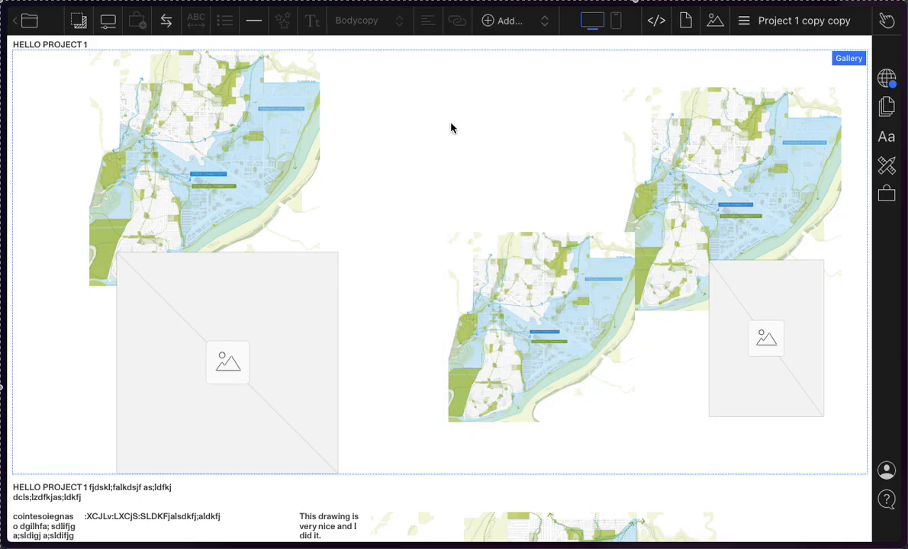
Step: Move the map back toward the gallery's centre and enlarge it, overlapping the upper-left map and the lower-left placeholder
{"action": "left_click", "coordinate": [495, 315]}
{"action": "left_click_drag", "start_coordinate": [495, 315], "coordinate": [350, 205]}
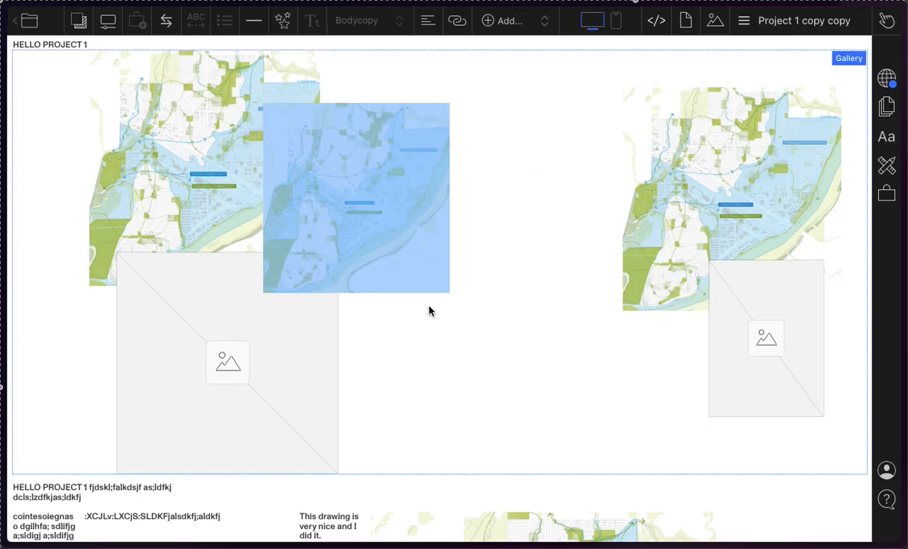
{"action": "left_click_drag", "start_coordinate": [434, 281], "coordinate": [544, 421]}
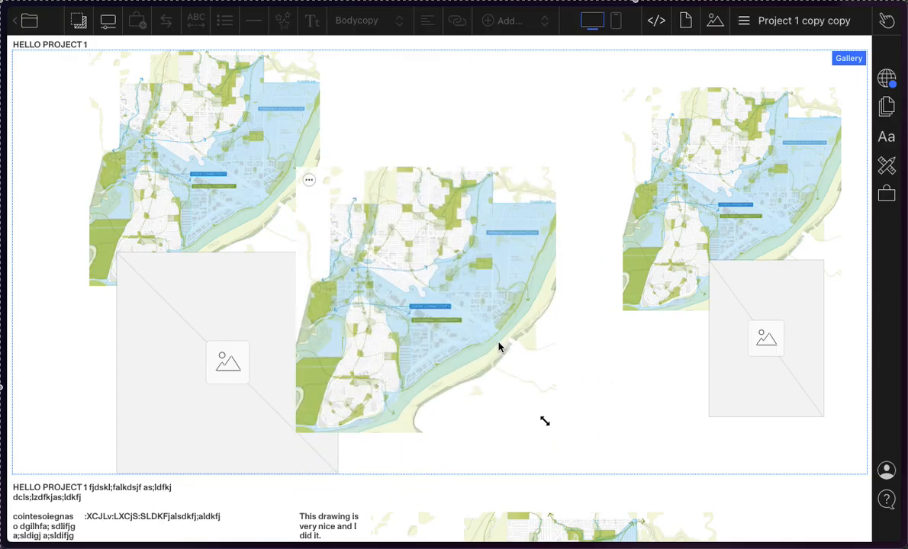
{"action": "left_click", "coordinate": [308, 180]}
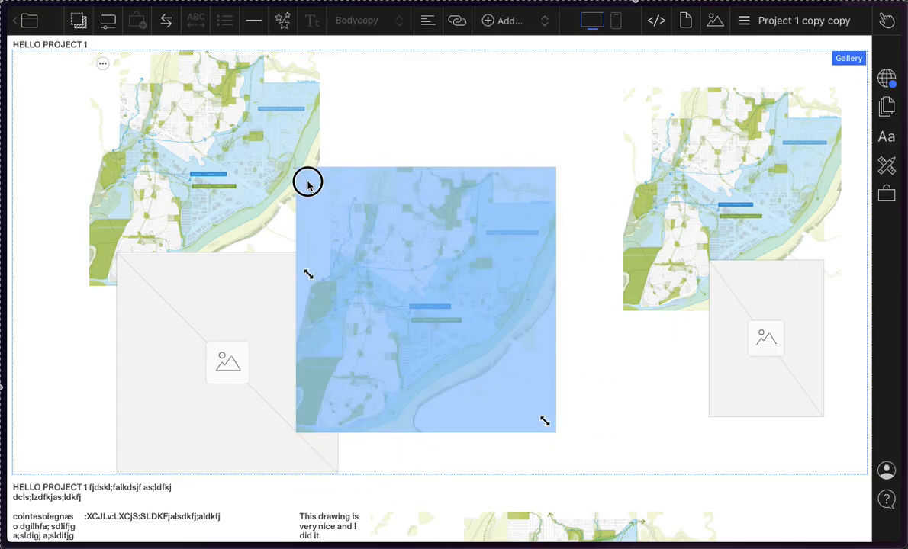
{"action": "left_click", "coordinate": [396, 407]}
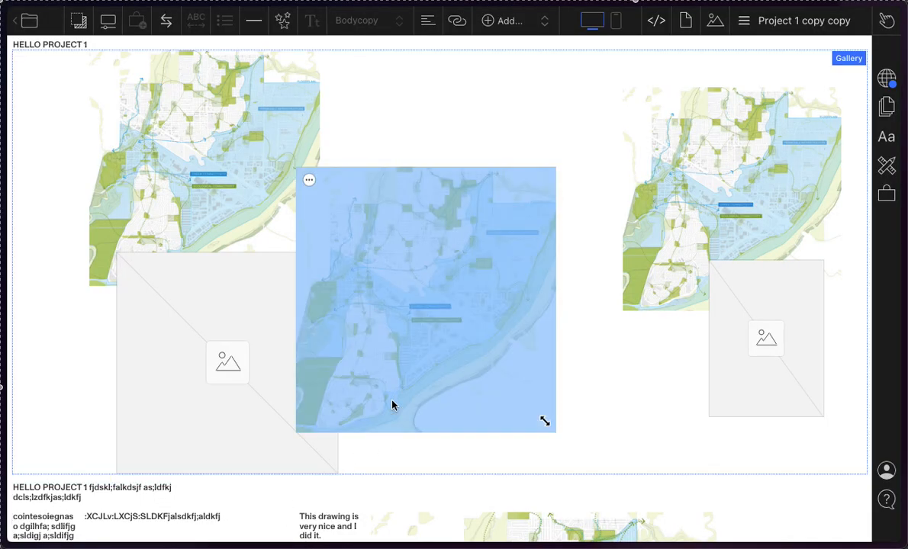
{"action": "left_click", "coordinate": [645, 295]}
{"action": "left_click", "coordinate": [436, 361]}
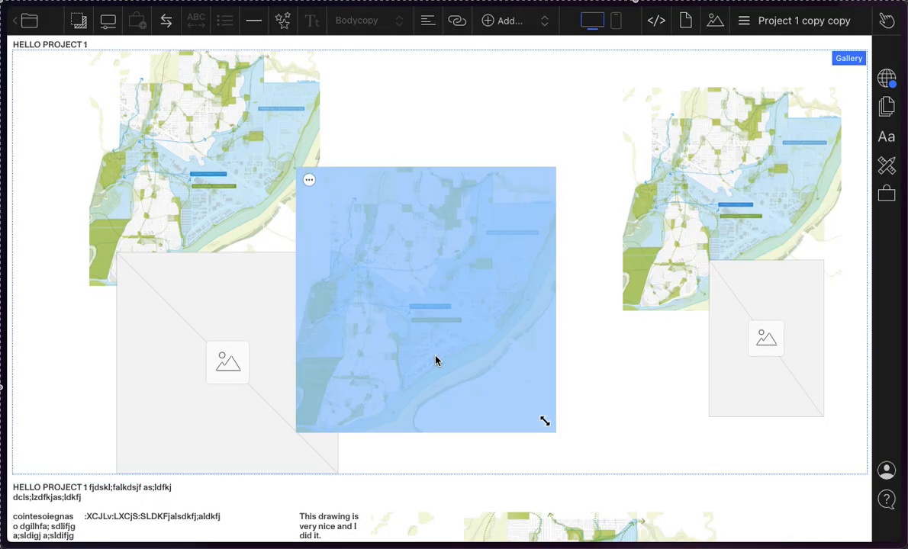
Step: Fill the small placeholder with City-Building Diagrams.png from Finder and position it over the central map's lower-right corner
{"action": "left_click_drag", "start_coordinate": [784, 332], "coordinate": [610, 182]}
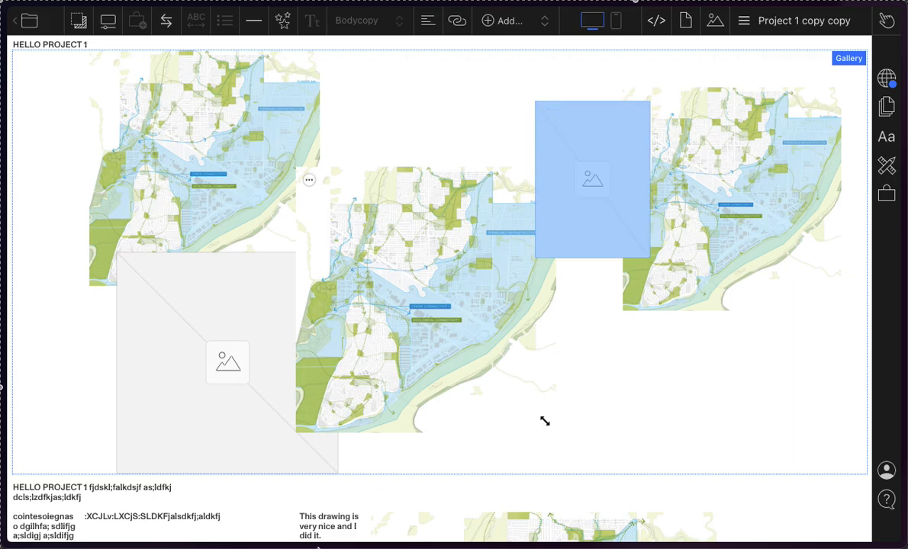
{"action": "mouse_move", "coordinate": [232, 547]}
{"action": "left_click", "coordinate": [29, 525]}
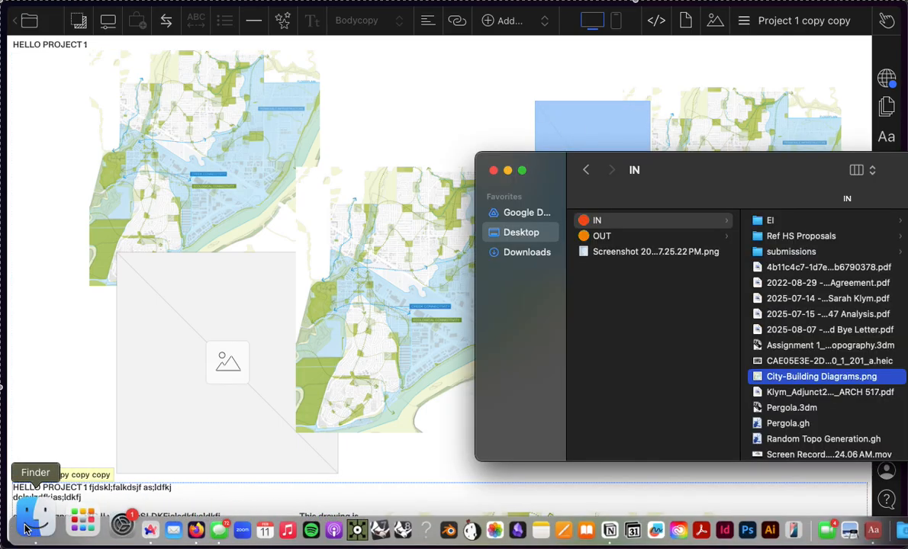
{"action": "left_click_drag", "start_coordinate": [805, 379], "coordinate": [574, 377]}
{"action": "left_click", "coordinate": [588, 122]}
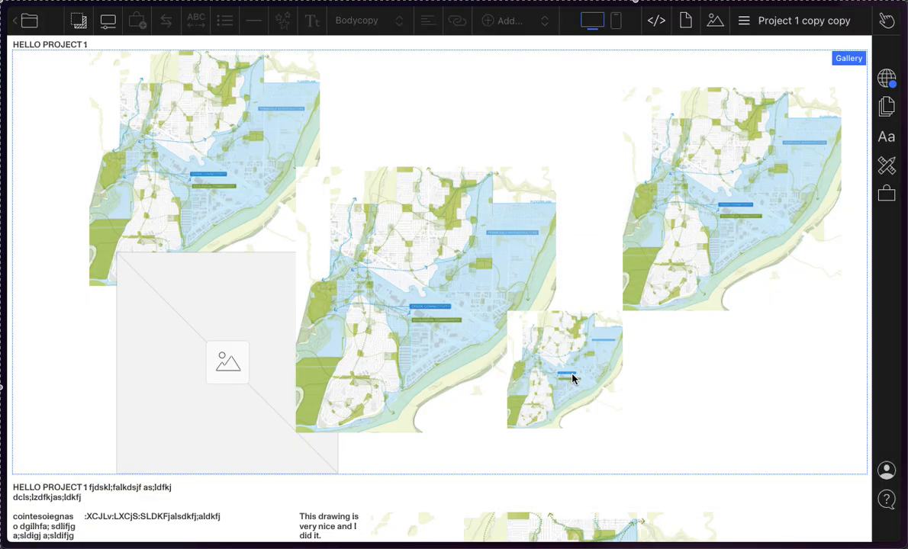
Step: Enlarge the small map moderately and position it over the central map's lower-right corner, overlapping the far-right map's lower-left corner
{"action": "left_click", "coordinate": [520, 325]}
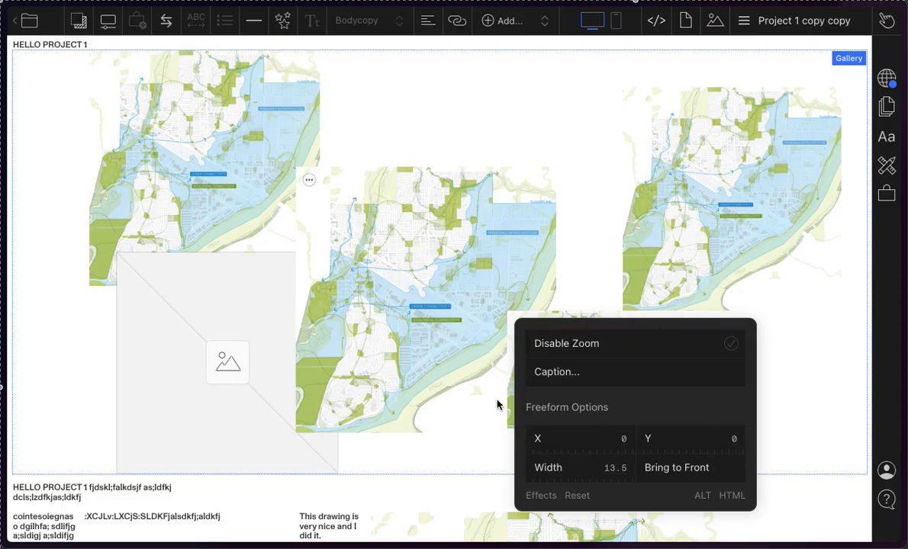
{"action": "left_click", "coordinate": [473, 360]}
{"action": "left_click", "coordinate": [582, 400]}
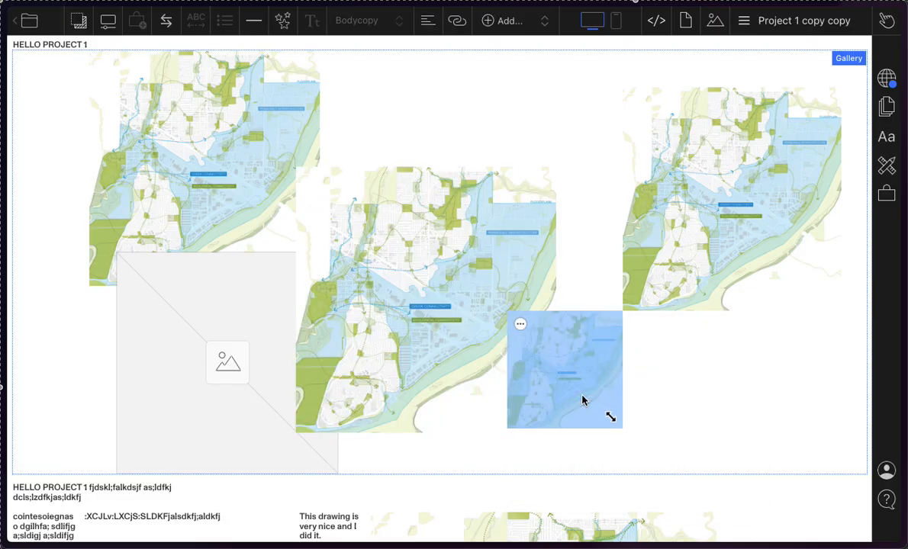
{"action": "left_click_drag", "start_coordinate": [613, 419], "coordinate": [654, 460]}
{"action": "left_click_drag", "start_coordinate": [632, 406], "coordinate": [633, 324]}
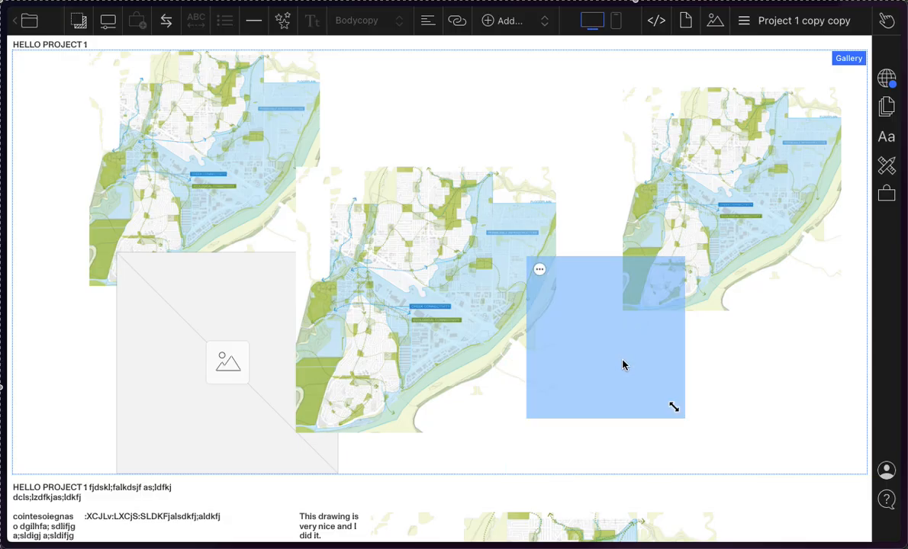
{"action": "mouse_move", "coordinate": [622, 365]}
{"action": "left_mouse_down"}
{"action": "mouse_move", "coordinate": [698, 286]}
{"action": "mouse_move", "coordinate": [620, 321]}
{"action": "mouse_move", "coordinate": [517, 229]}
{"action": "mouse_move", "coordinate": [622, 293]}
{"action": "mouse_move", "coordinate": [652, 334]}
{"action": "mouse_move", "coordinate": [610, 358]}
{"action": "left_mouse_up"}
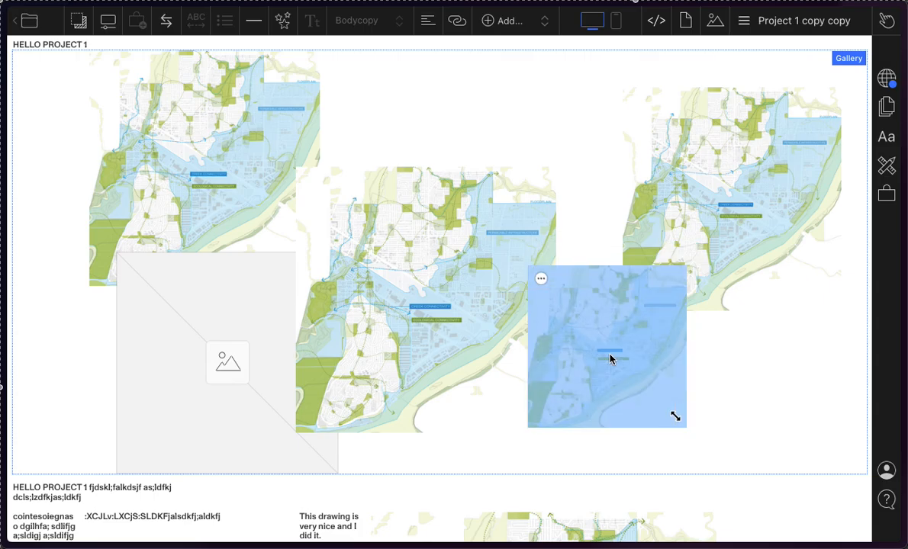
{"action": "left_click_drag", "start_coordinate": [610, 358], "coordinate": [626, 410]}
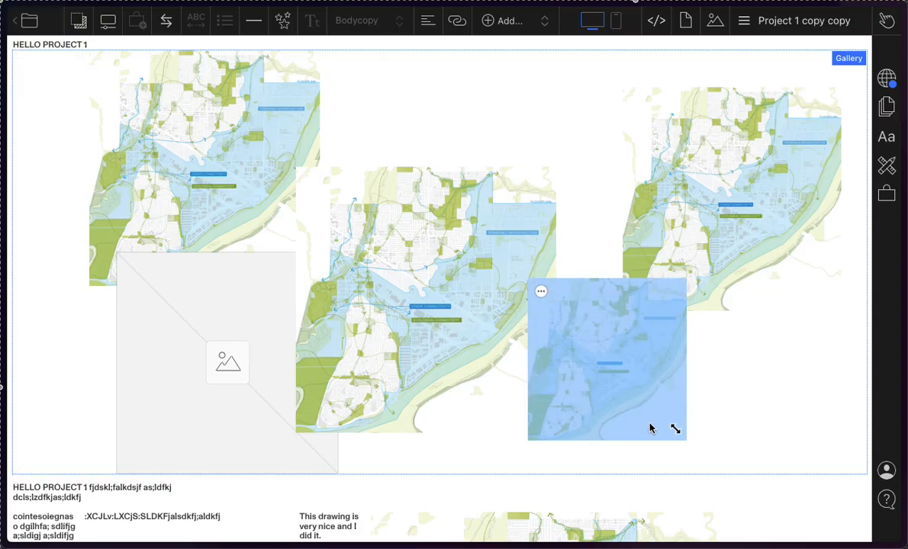
{"action": "left_click_drag", "start_coordinate": [677, 431], "coordinate": [652, 424]}
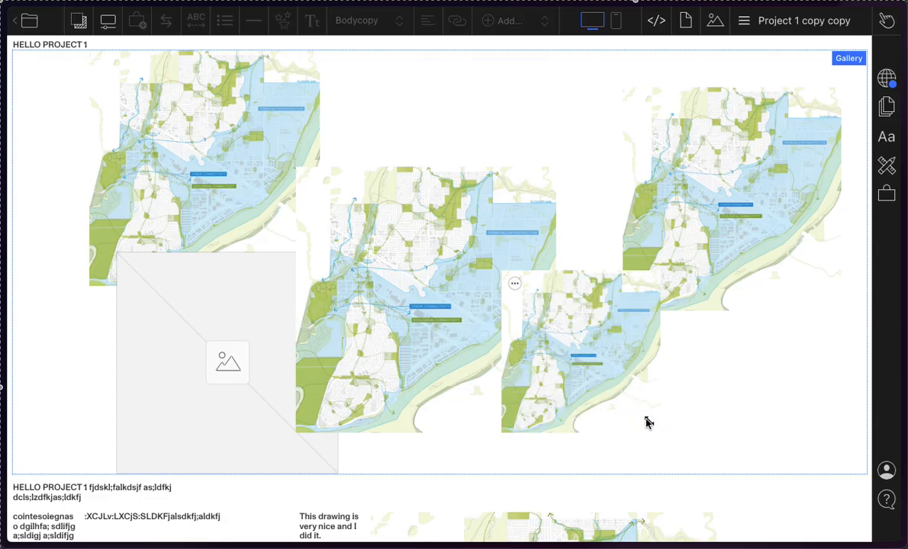
Step: Enlarge the lower-right map to nearly the central map's size and shift the central map up and left
{"action": "left_click_drag", "start_coordinate": [647, 421], "coordinate": [668, 479]}
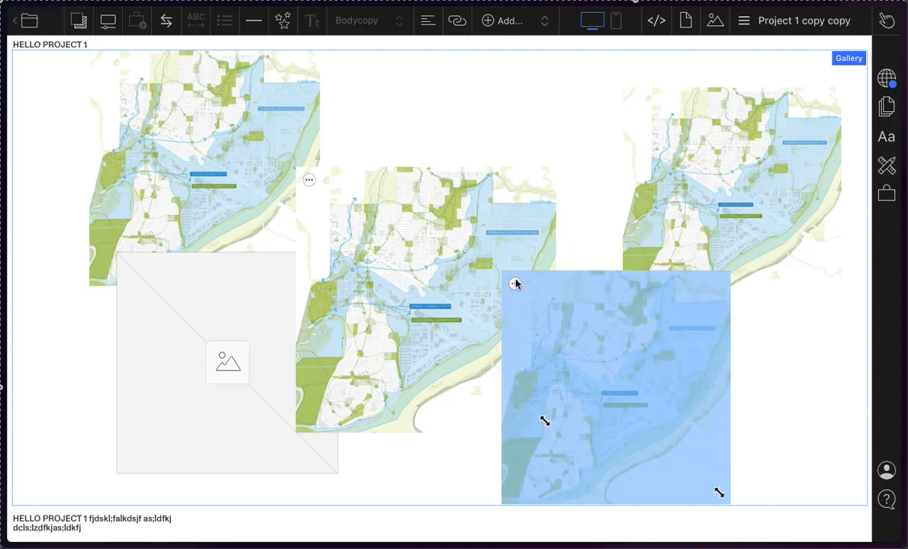
{"action": "left_click", "coordinate": [297, 261]}
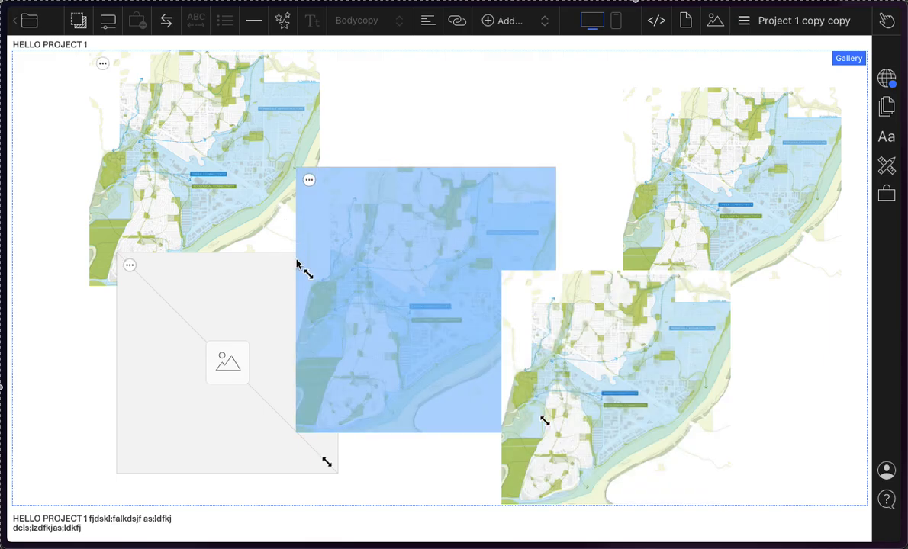
{"action": "left_click_drag", "start_coordinate": [446, 371], "coordinate": [411, 337]}
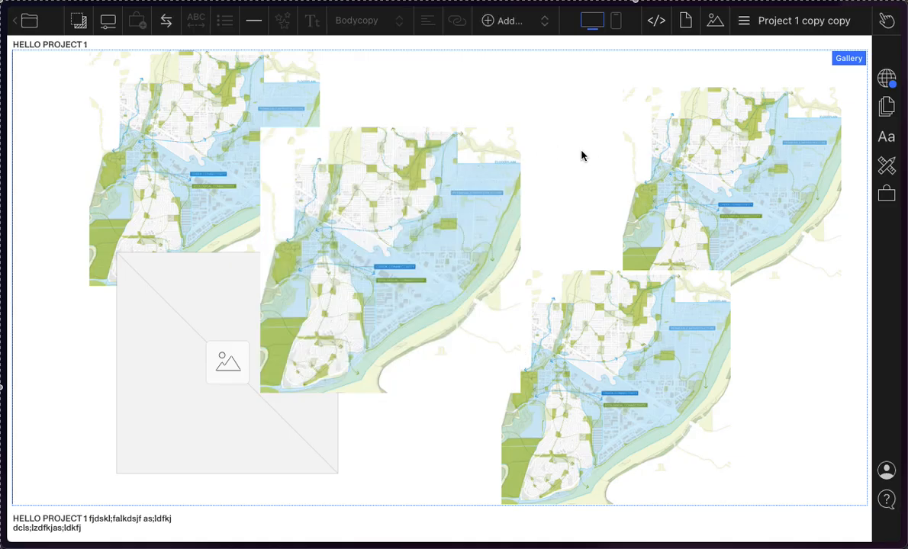
Step: View the images stored on the Project 1 copy copy page
{"action": "left_click", "coordinate": [715, 21]}
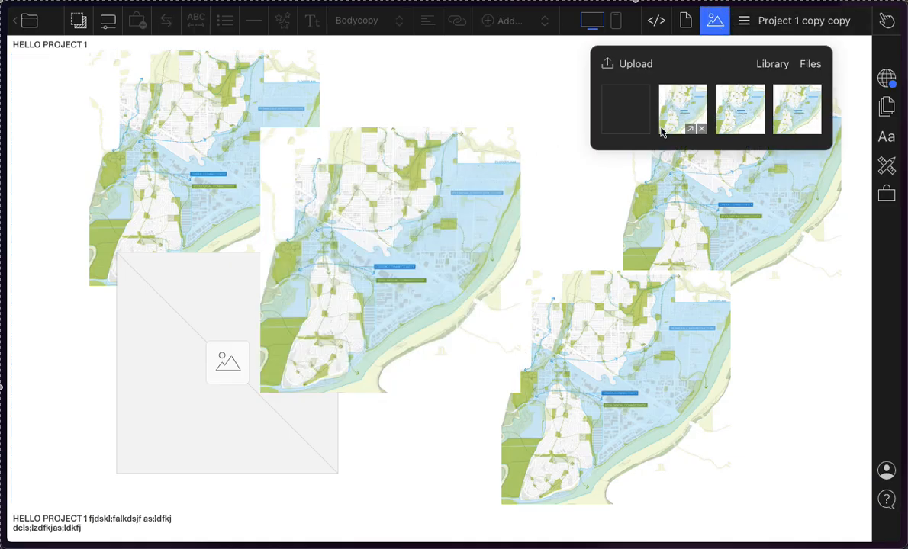
{"action": "left_click", "coordinate": [716, 24]}
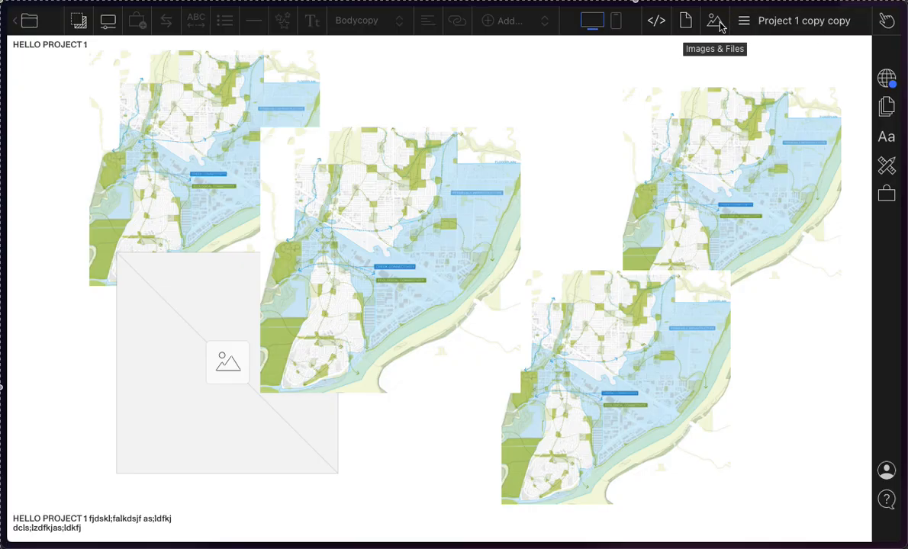
{"action": "left_click", "coordinate": [720, 25]}
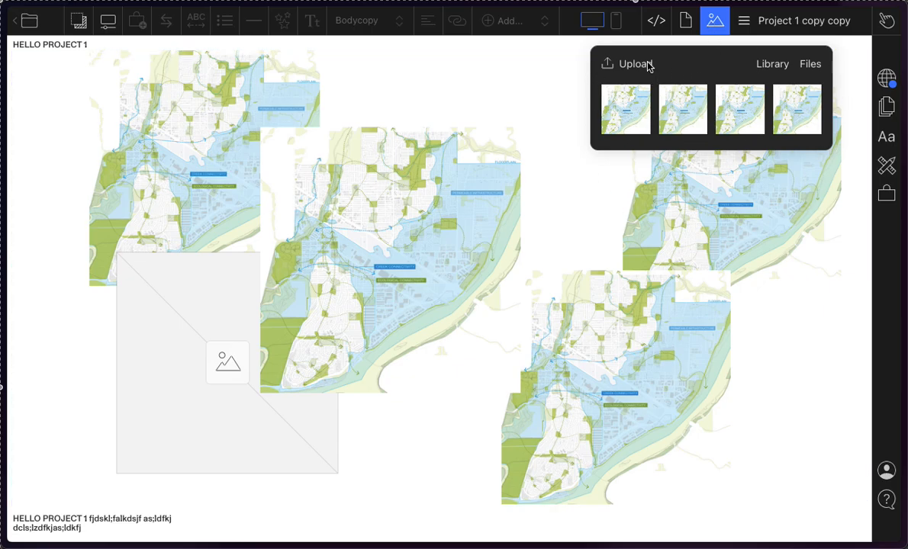
{"action": "mouse_move", "coordinate": [763, 137]}
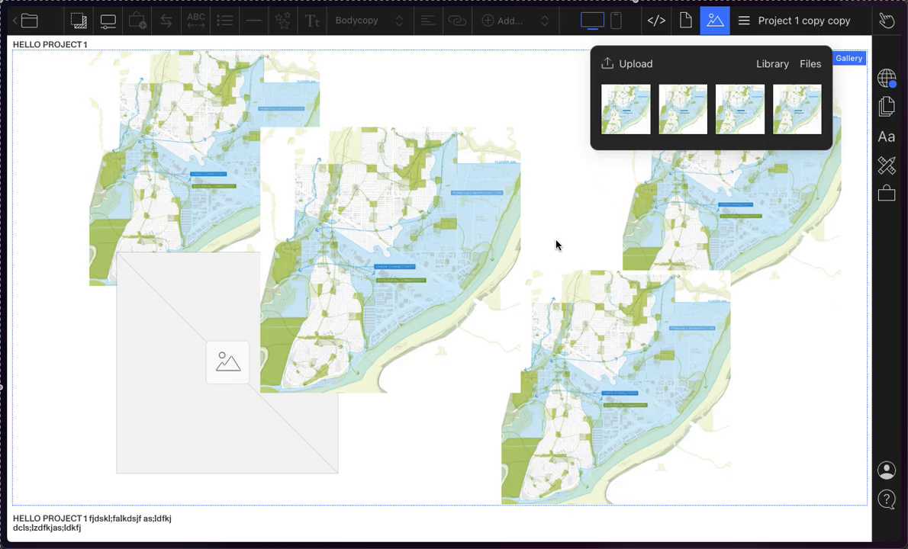
Step: Open the HOME page and browse all of the site's uploaded images in the Library
{"action": "left_click", "coordinate": [795, 22]}
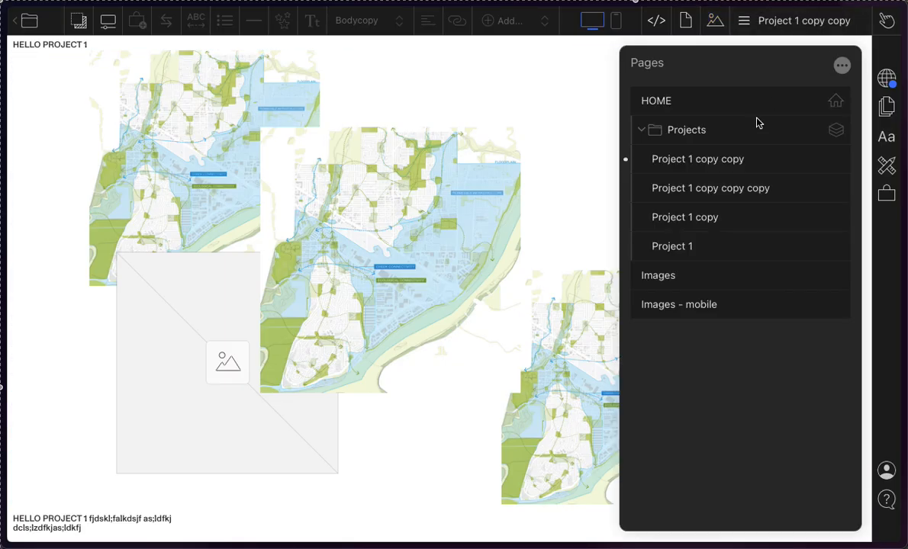
{"action": "left_click", "coordinate": [676, 104]}
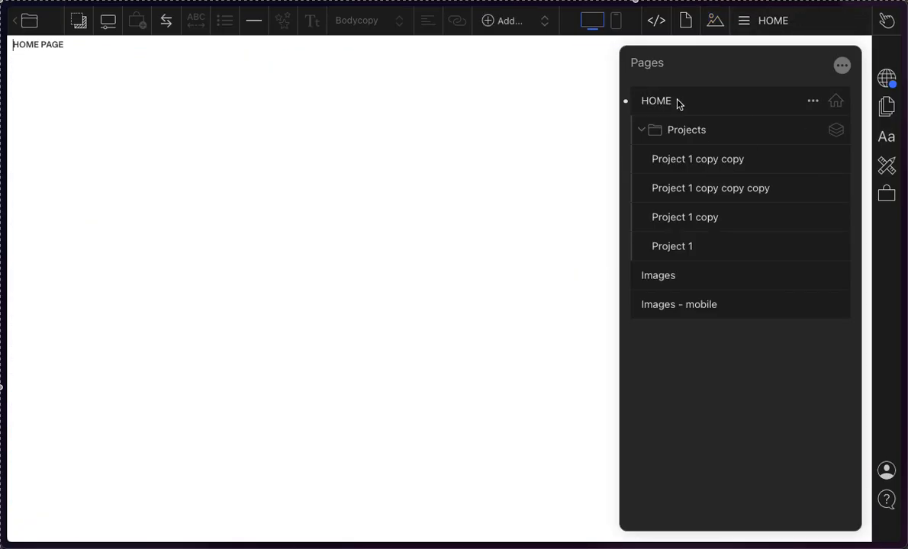
{"action": "left_click", "coordinate": [716, 21]}
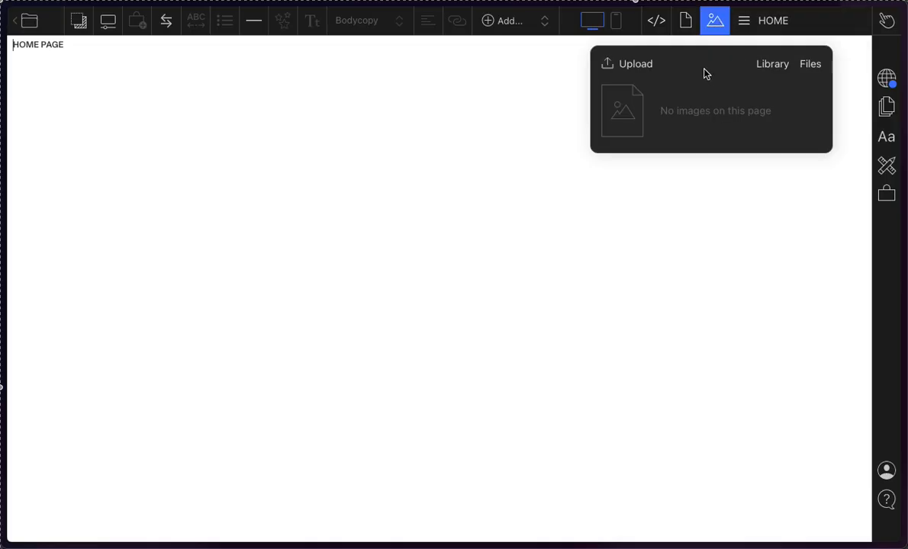
{"action": "left_click", "coordinate": [718, 27]}
{"action": "left_click", "coordinate": [718, 27]}
{"action": "left_click", "coordinate": [768, 67]}
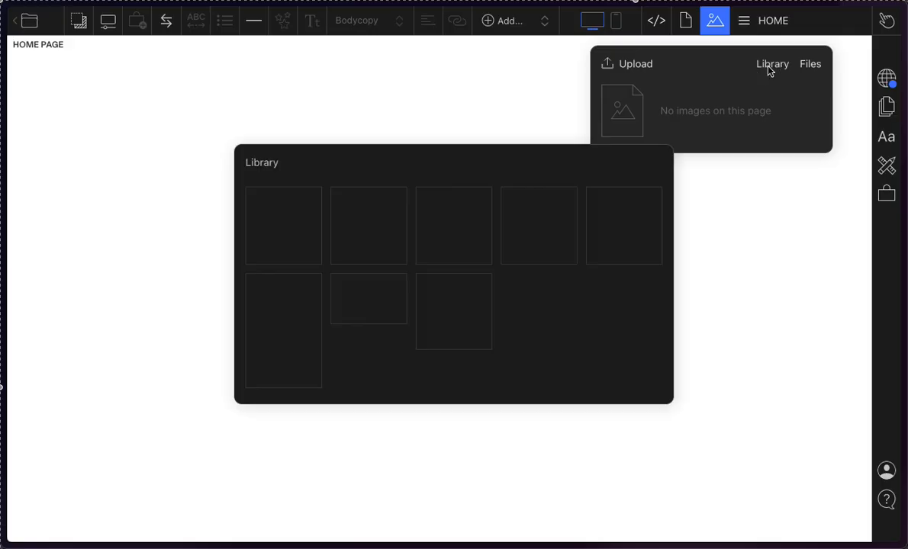
{"action": "mouse_move", "coordinate": [391, 235]}
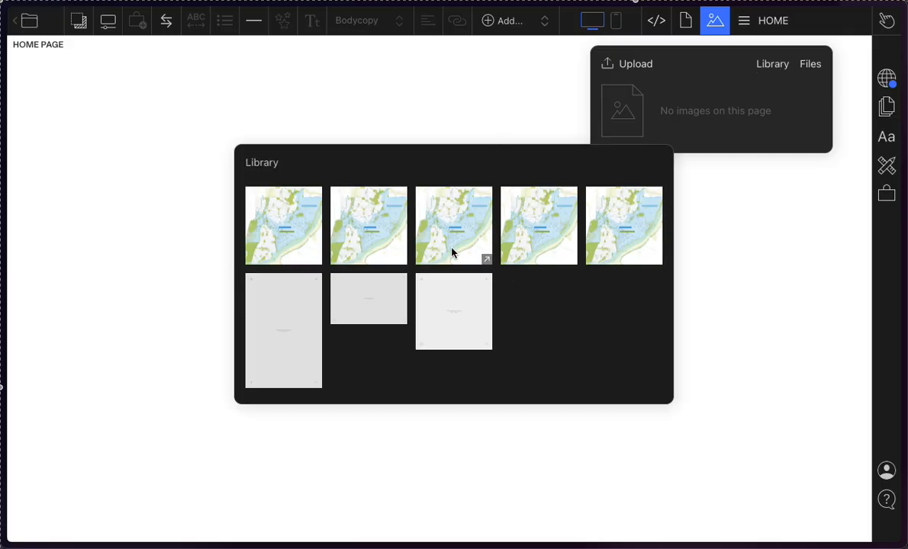
{"action": "mouse_move", "coordinate": [618, 257]}
{"action": "left_click", "coordinate": [720, 26]}
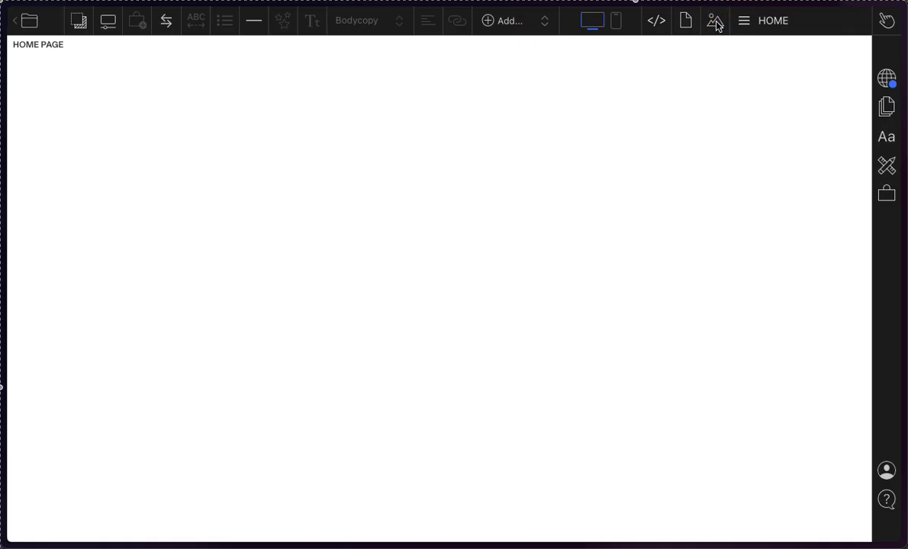
Step: Insert the fourth map from the Library beside the HOME PAGE text and enlarge it to about half the page width
{"action": "left_click", "coordinate": [719, 26]}
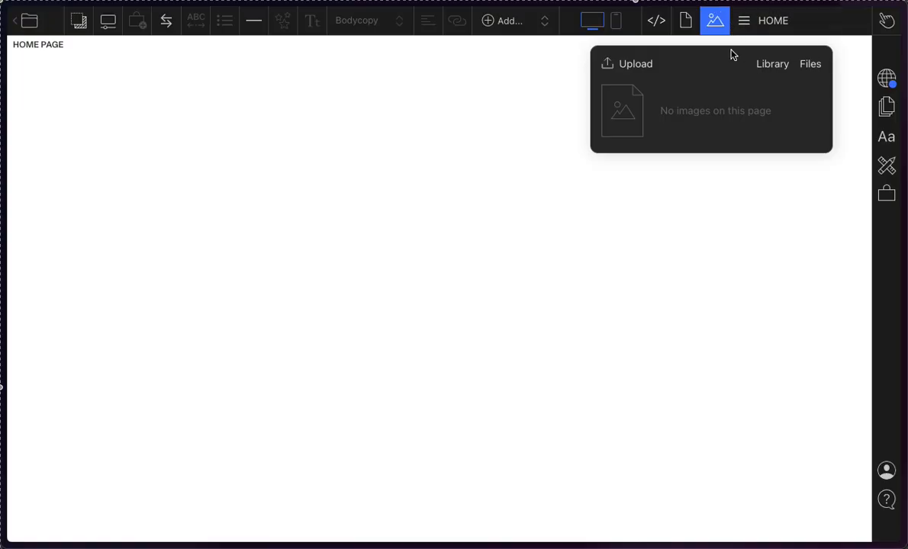
{"action": "left_click", "coordinate": [766, 66]}
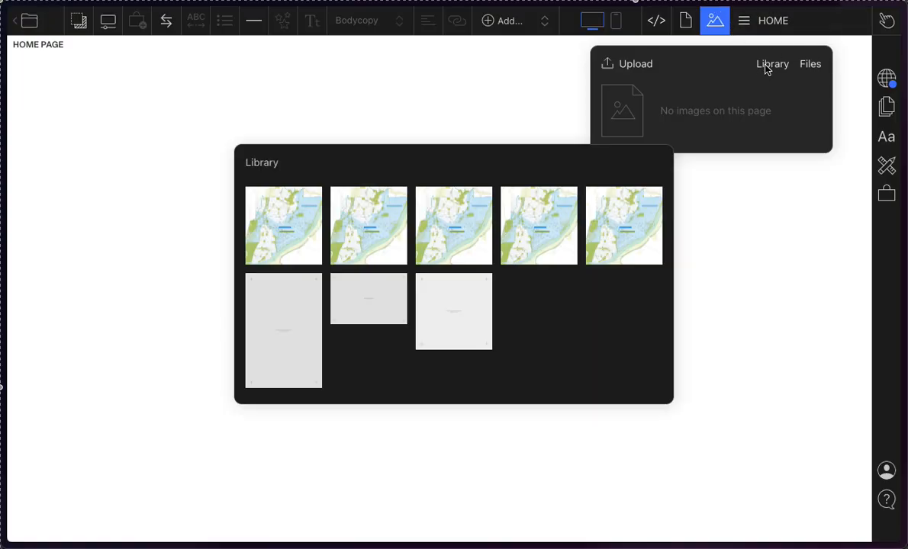
{"action": "left_click_drag", "start_coordinate": [538, 218], "coordinate": [146, 123]}
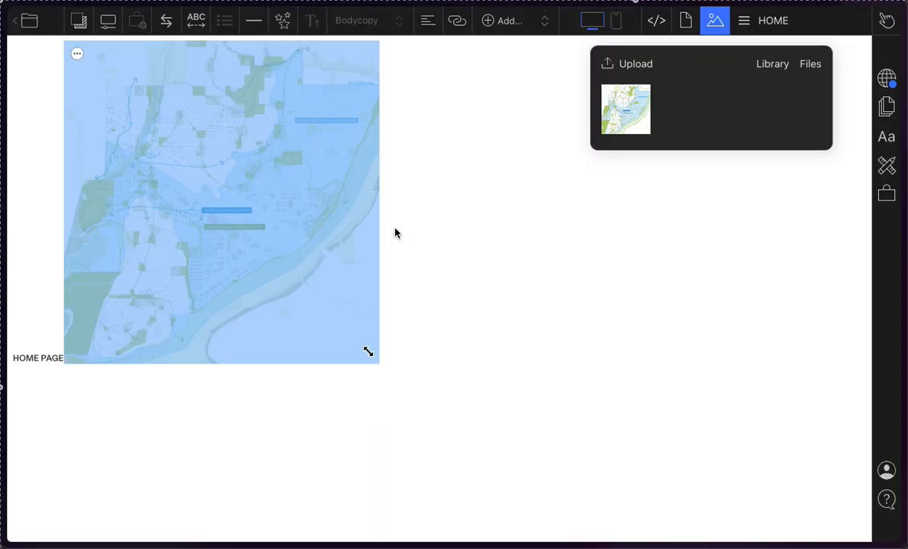
{"action": "left_click_drag", "start_coordinate": [367, 354], "coordinate": [440, 441]}
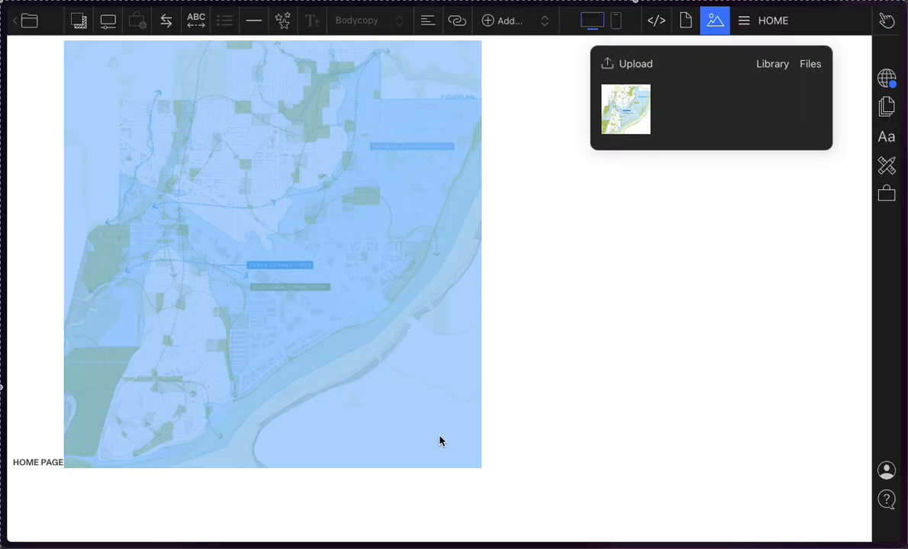
Step: Try to move the enlarged map rightward on the HOME page and close the stray split view
{"action": "left_click_drag", "start_coordinate": [196, 162], "coordinate": [524, 299]}
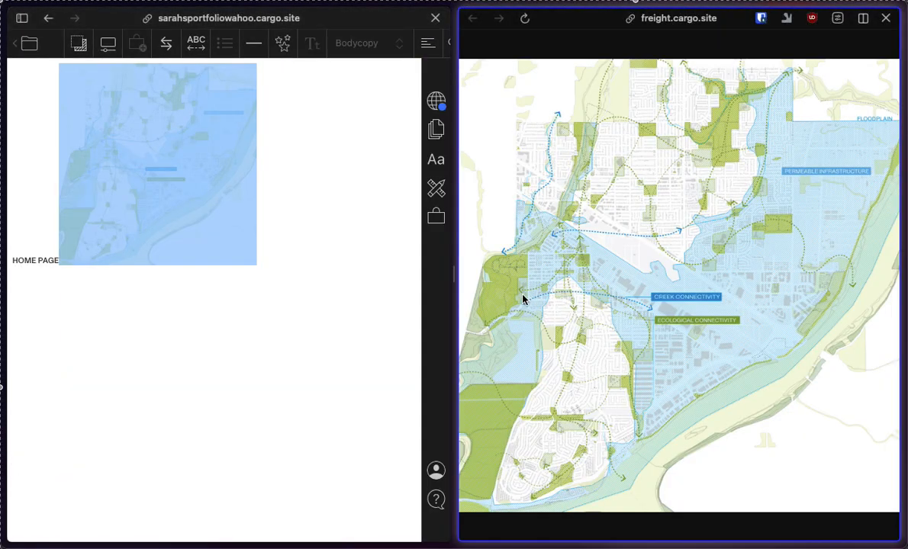
{"action": "left_click", "coordinate": [887, 21]}
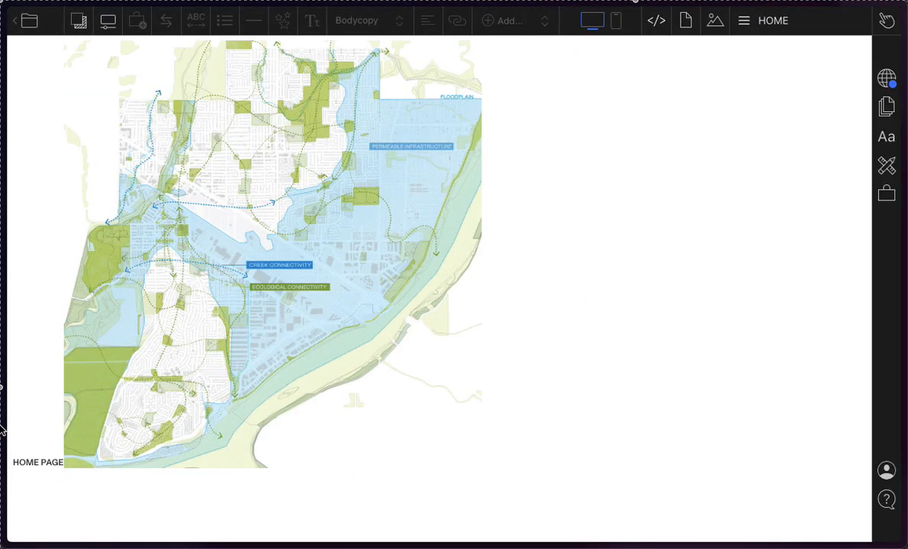
{"action": "left_click", "coordinate": [336, 347]}
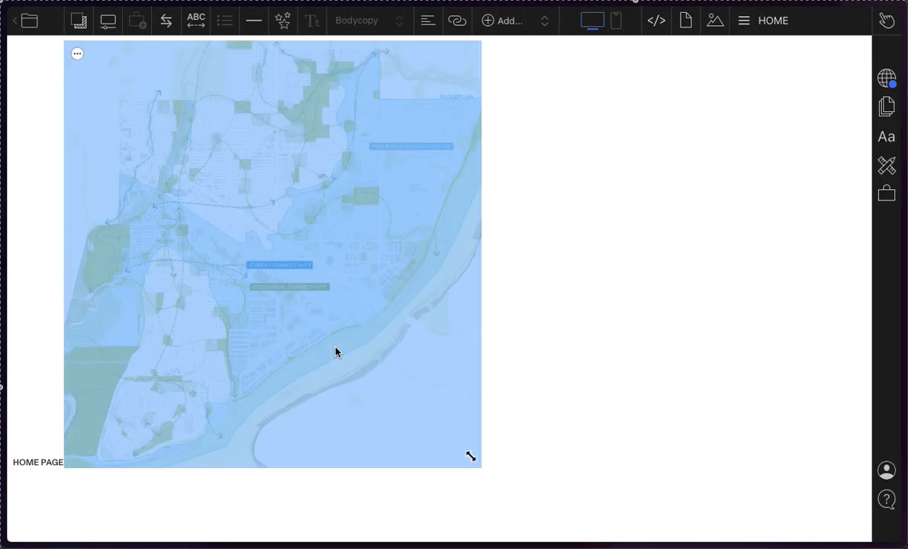
{"action": "left_click", "coordinate": [593, 269]}
{"action": "left_click_drag", "start_coordinate": [326, 321], "coordinate": [395, 338]}
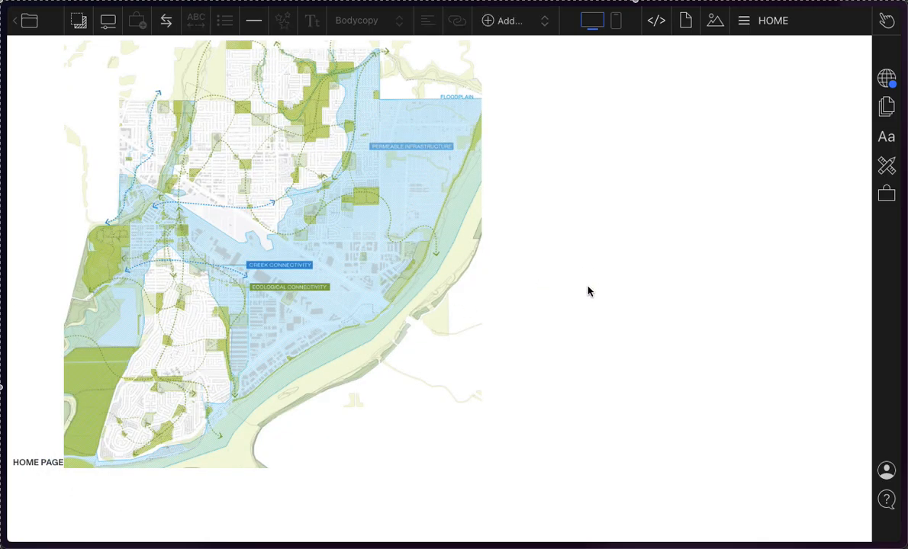
Step: Delete the enlarged map from the HOME page, keeping the HOME PAGE text
{"action": "left_click", "coordinate": [57, 466]}
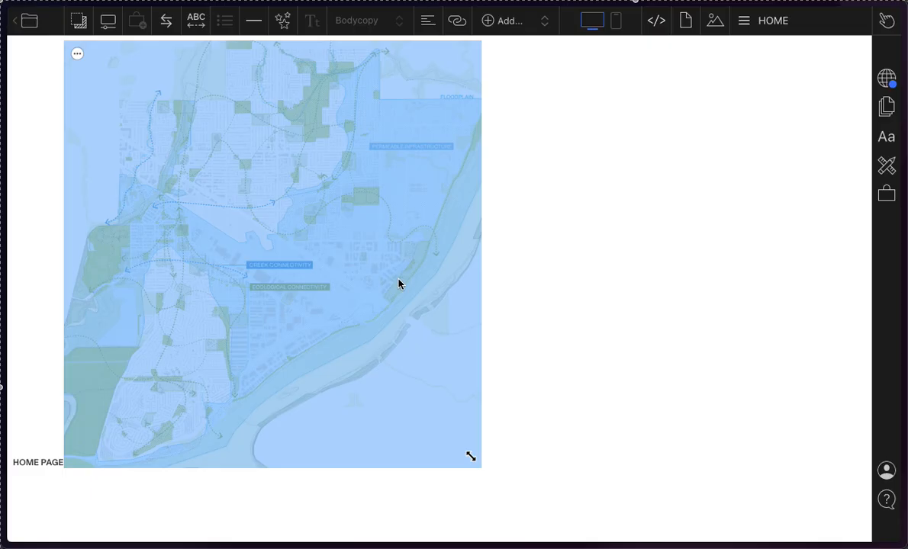
{"action": "left_click", "coordinate": [398, 283]}
{"action": "key", "text": "BackSpace"}
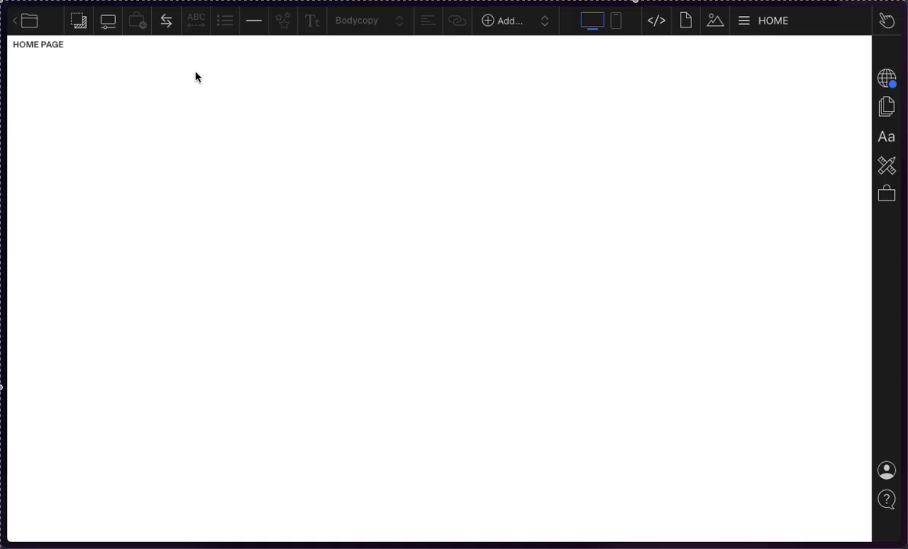
{"action": "type", "text": "fjsdlfk"}
{"action": "key", "text": "shift+Left"}
{"action": "key", "text": "super+a"}
{"action": "key", "text": "Right"}
{"action": "key", "text": "shift+Left"}
{"action": "key", "text": "shift+super+Left"}
{"action": "key", "text": "BackSpace"}
{"action": "key", "text": "BackSpace"}
Step: Insert the map from the HOME page's stored images below the HOME PAGE text
{"action": "left_click", "coordinate": [715, 22]}
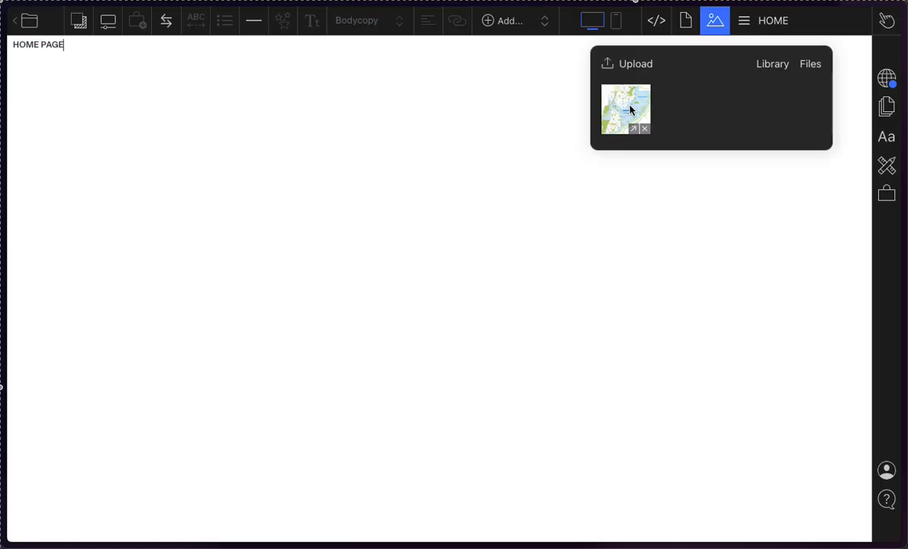
{"action": "left_click_drag", "start_coordinate": [630, 107], "coordinate": [374, 223]}
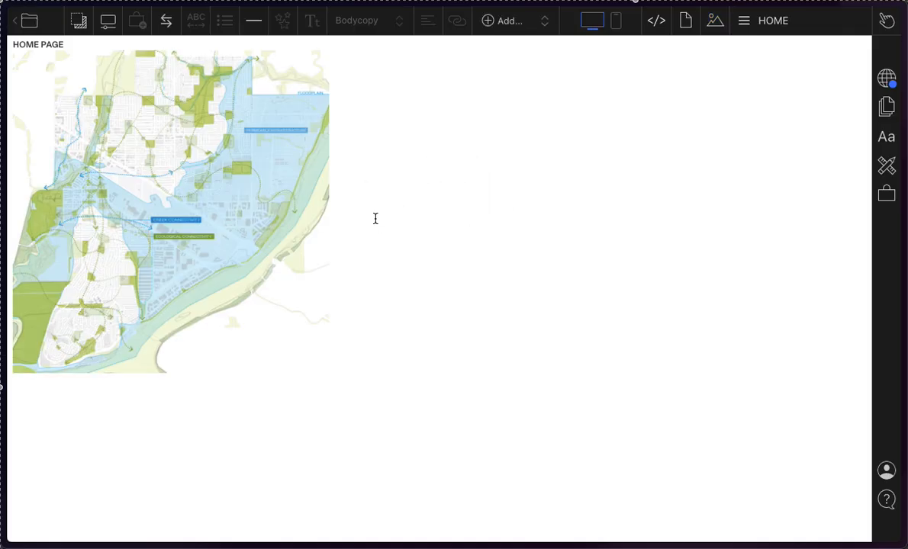
Step: Try to move the inserted map to other positions across and down the HOME page
{"action": "left_click", "coordinate": [90, 158]}
{"action": "left_click_drag", "start_coordinate": [310, 281], "coordinate": [793, 379]}
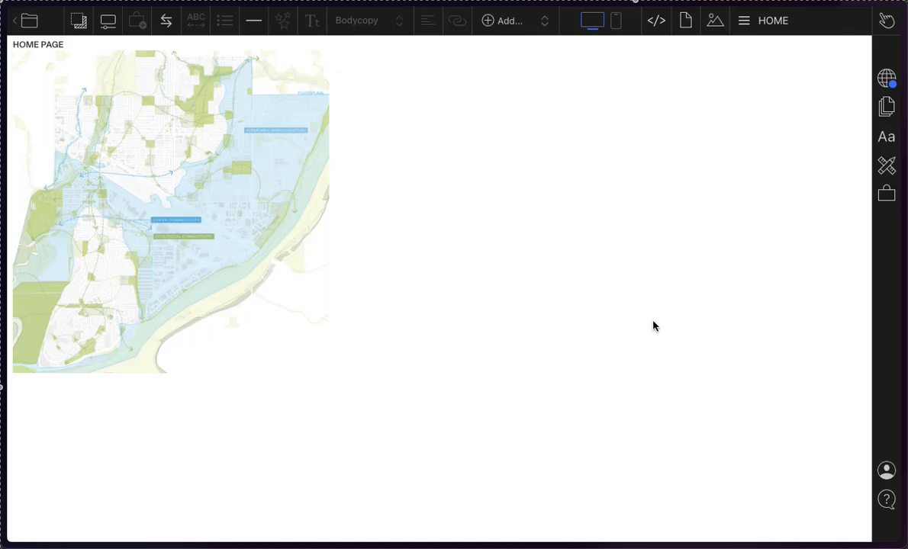
{"action": "left_click_drag", "start_coordinate": [132, 177], "coordinate": [596, 222]}
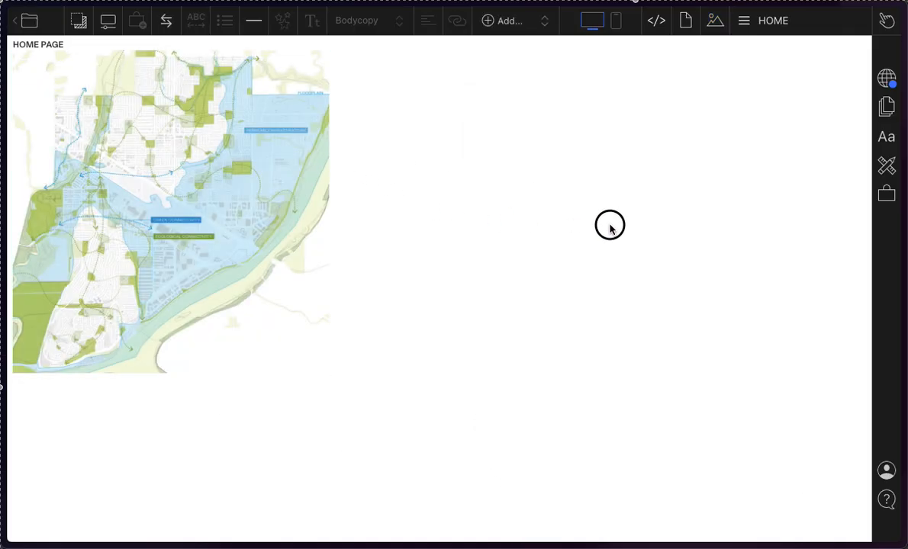
{"action": "left_click_drag", "start_coordinate": [263, 221], "coordinate": [231, 366]}
{"action": "left_click", "coordinate": [241, 228]}
{"action": "left_click_drag", "start_coordinate": [240, 231], "coordinate": [880, 403]}
{"action": "left_click_drag", "start_coordinate": [245, 251], "coordinate": [254, 340]}
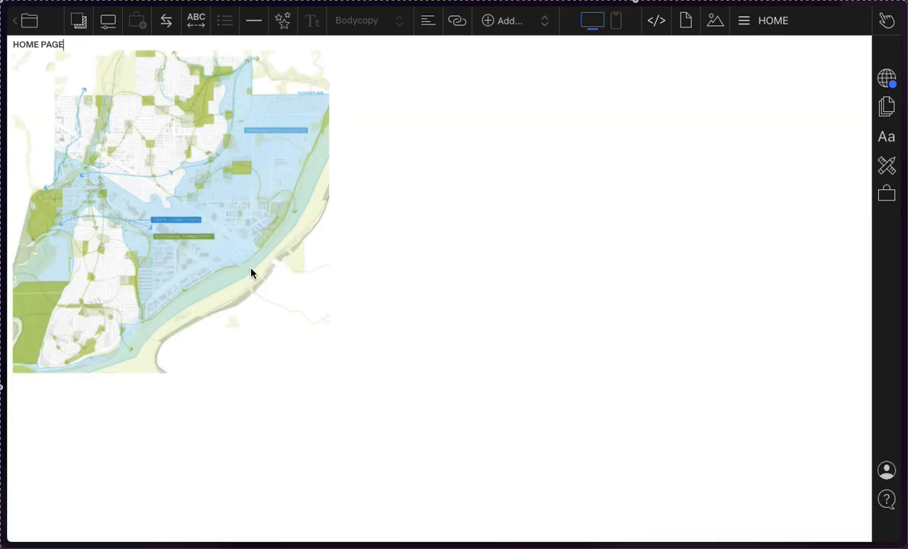
{"action": "left_click_drag", "start_coordinate": [244, 239], "coordinate": [245, 243]}
{"action": "left_click", "coordinate": [239, 159]}
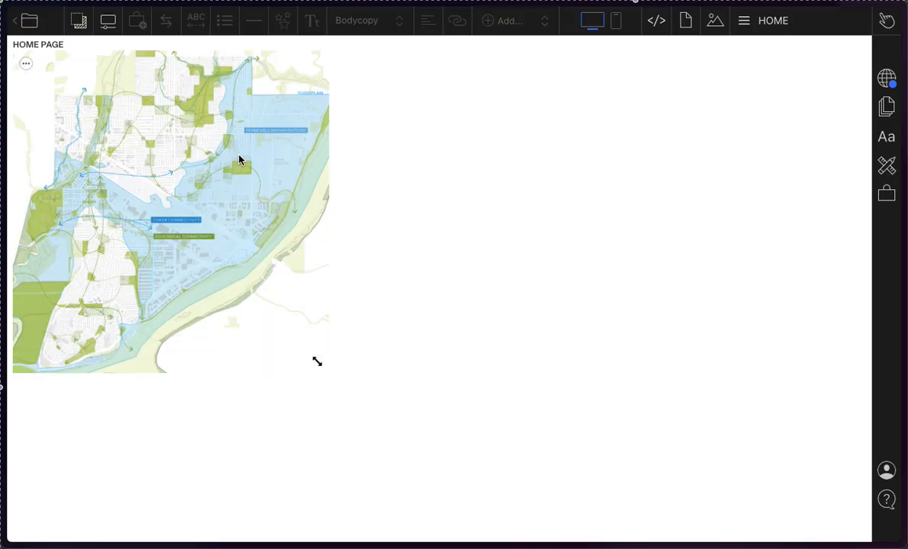
{"action": "left_click", "coordinate": [178, 103]}
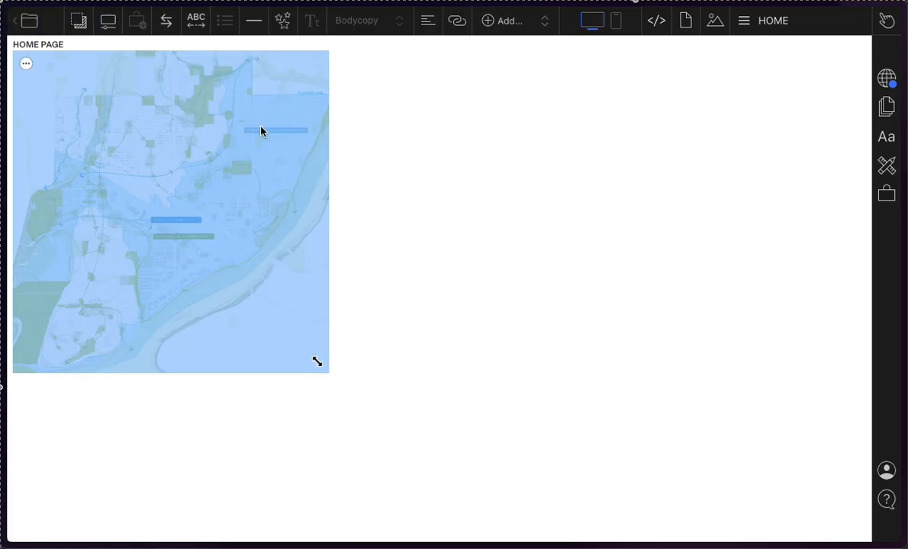
Step: Try to place the HOME page map in a Columns layout below the HOME PAGE text
{"action": "left_click", "coordinate": [305, 191]}
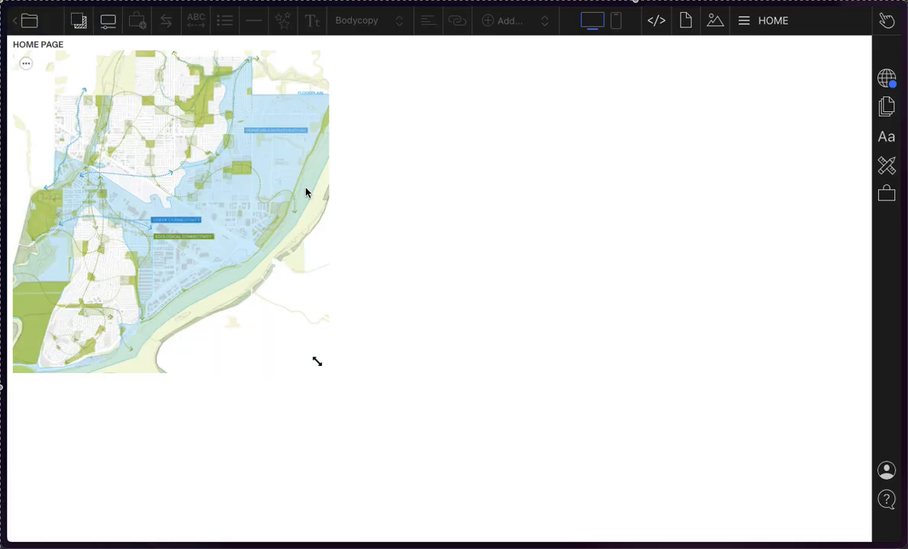
{"action": "left_click", "coordinate": [185, 186]}
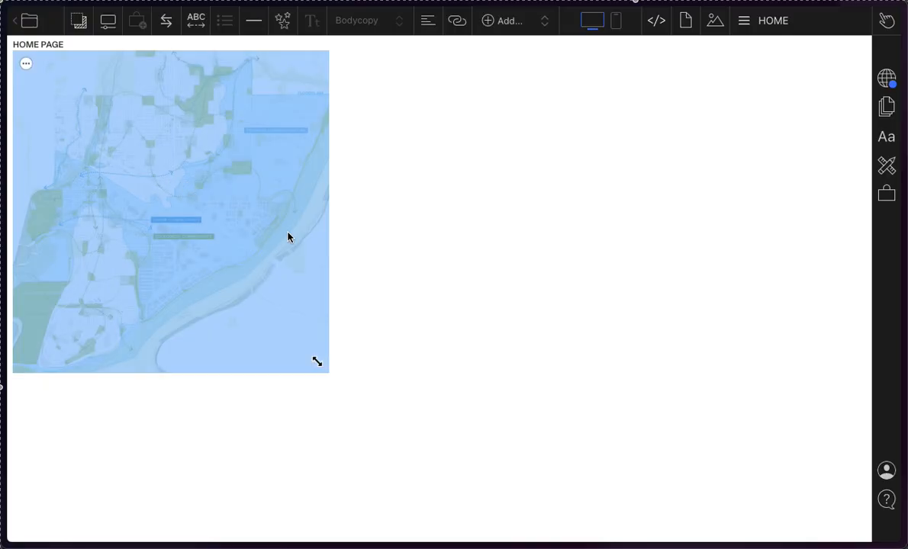
{"action": "left_click", "coordinate": [514, 20]}
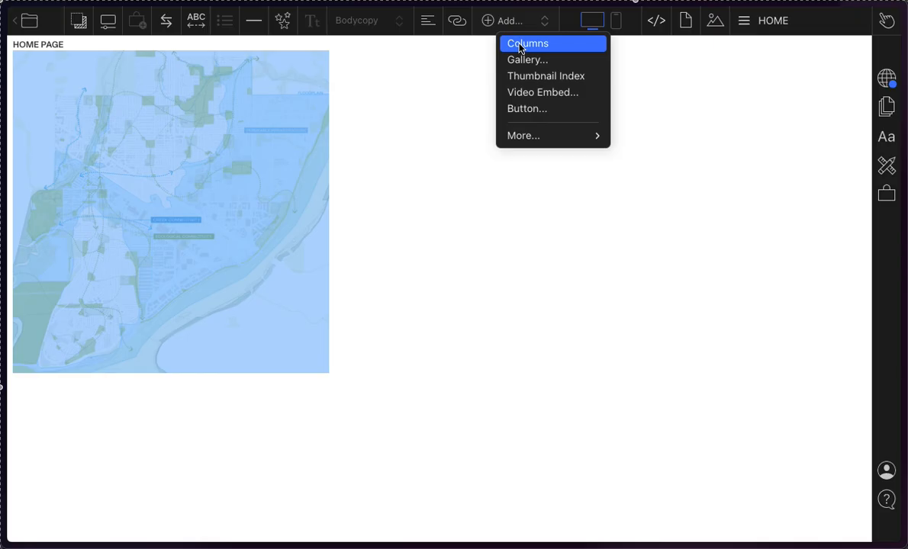
{"action": "left_click", "coordinate": [520, 45]}
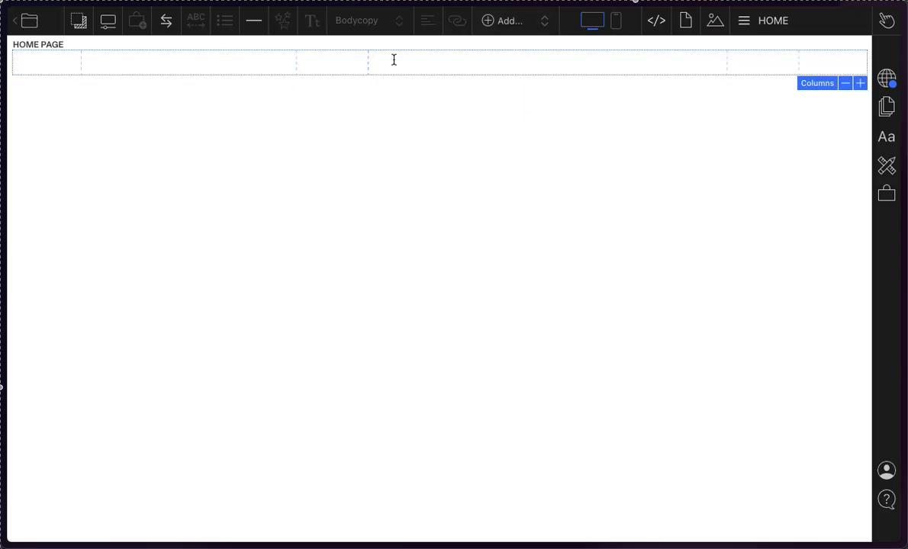
{"action": "left_click", "coordinate": [685, 22]}
{"action": "left_click", "coordinate": [176, 290]}
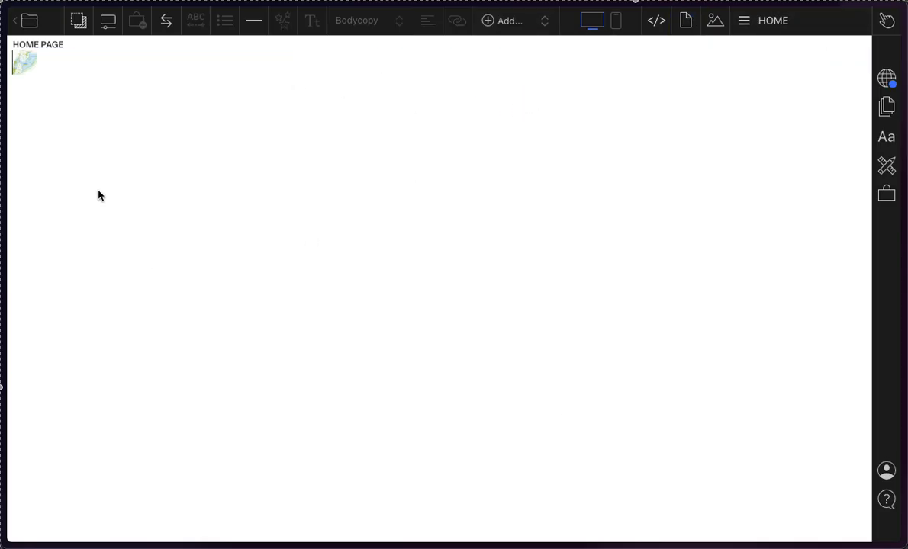
{"action": "left_click_drag", "start_coordinate": [36, 64], "coordinate": [35, 63]}
Step: Insert the map from the page's stored images into the wide middle column and enlarge it to fill that column
{"action": "left_click", "coordinate": [686, 20]}
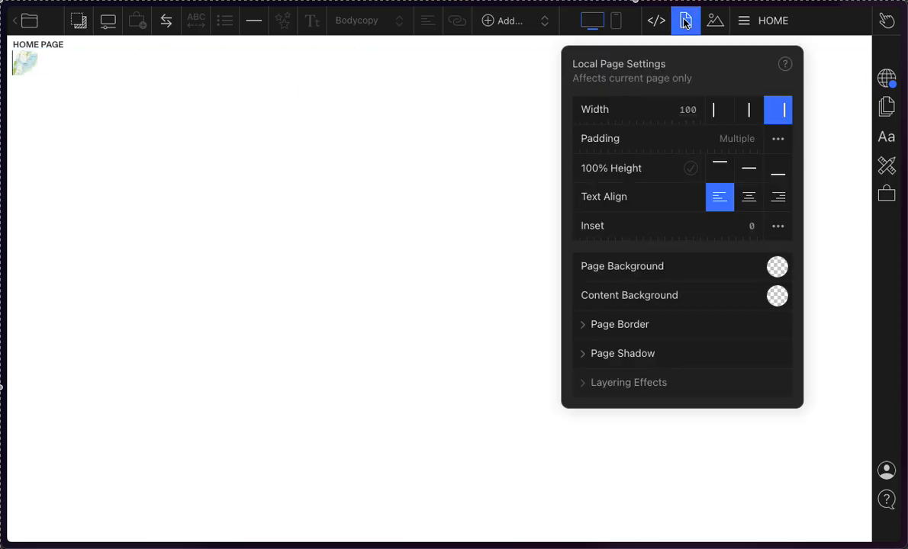
{"action": "left_click", "coordinate": [715, 20]}
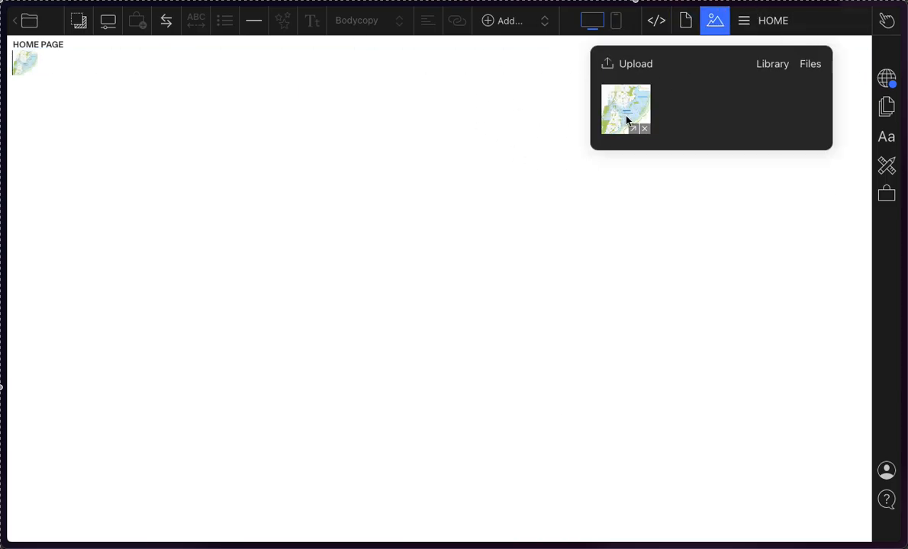
{"action": "left_click_drag", "start_coordinate": [626, 120], "coordinate": [474, 65]}
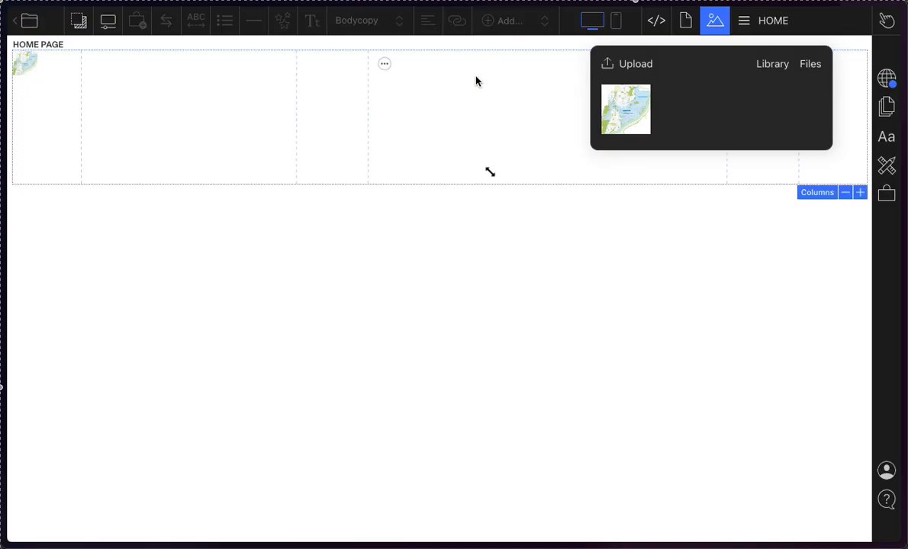
{"action": "left_click_drag", "start_coordinate": [490, 174], "coordinate": [785, 320]}
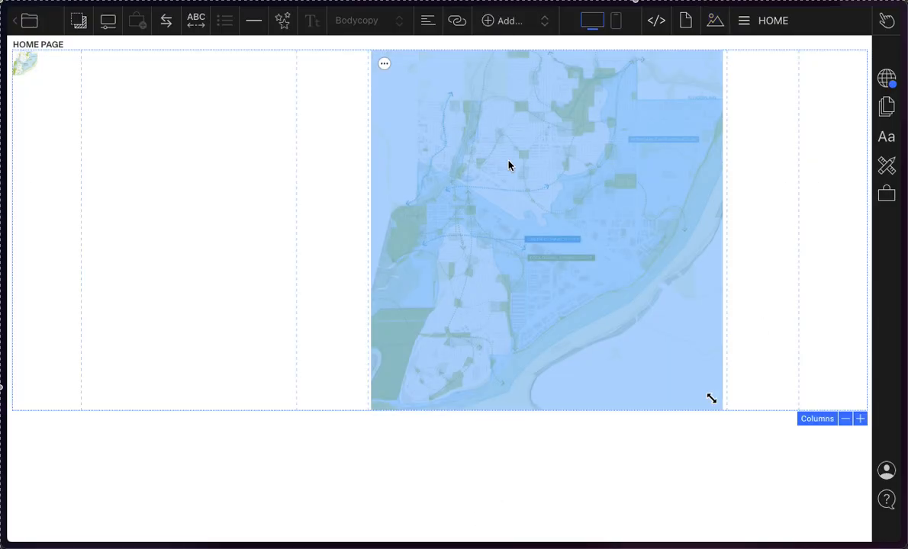
Step: Widen the map's column leftward and remove the empty columns on its right so the map extends to the page edge
{"action": "left_click", "coordinate": [368, 177]}
{"action": "left_click_drag", "start_coordinate": [367, 176], "coordinate": [223, 167]}
{"action": "left_click_drag", "start_coordinate": [362, 158], "coordinate": [253, 151]}
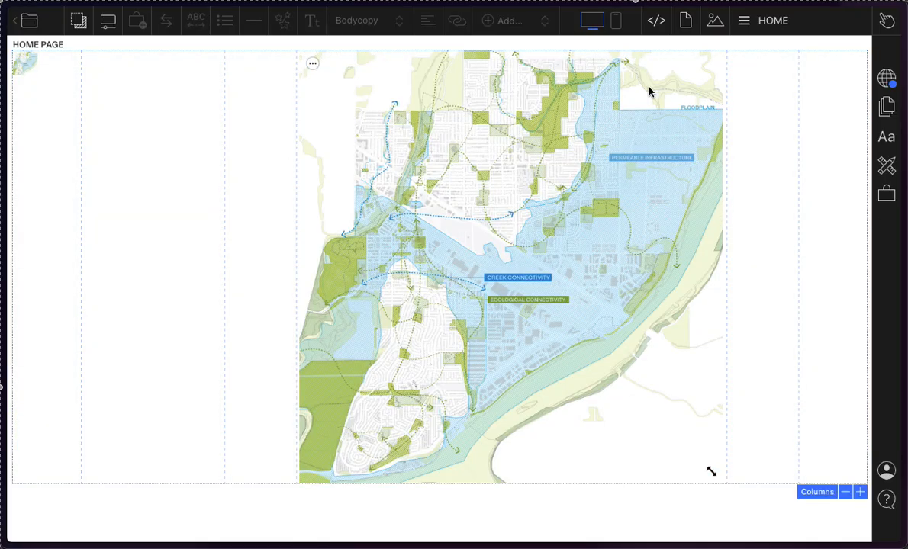
{"action": "left_click", "coordinate": [624, 61]}
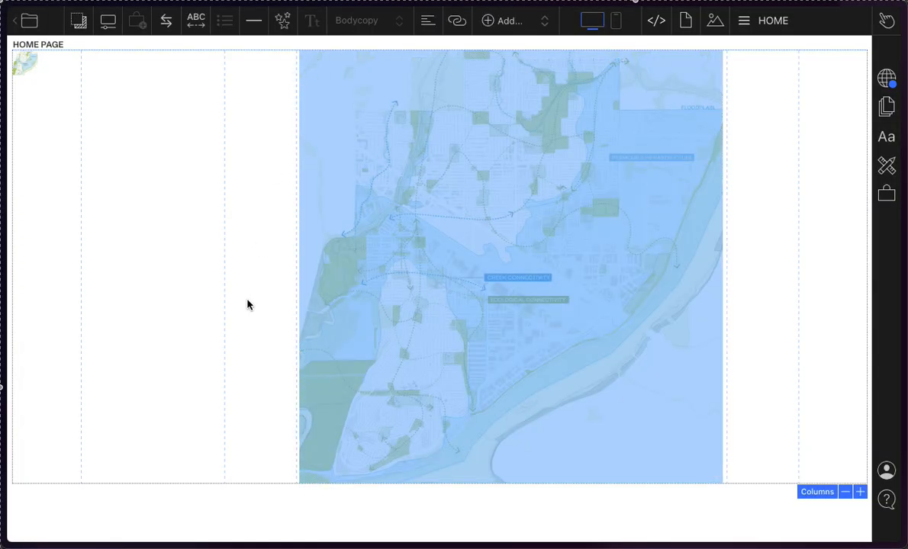
{"action": "left_click", "coordinate": [843, 492]}
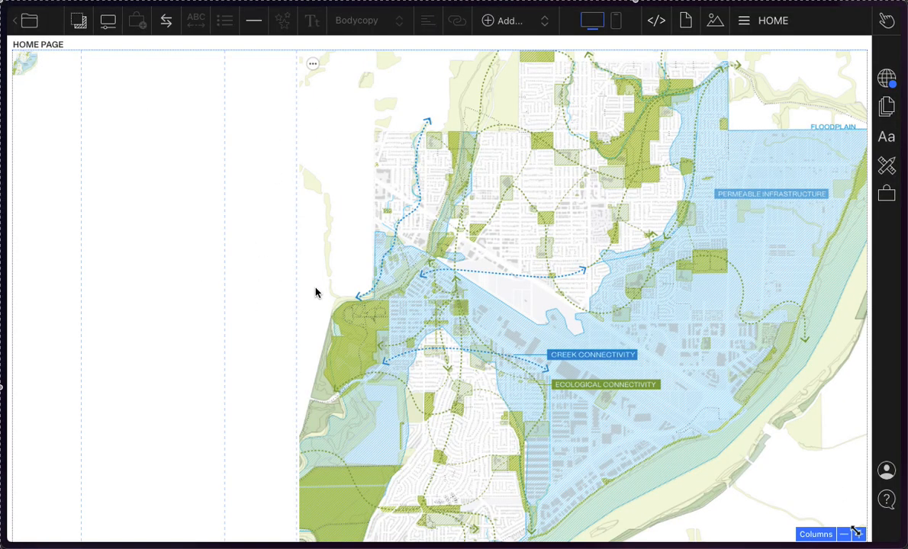
Step: Undo the recent column changes and delete the Columns block, keeping only the small map on the HOME page
{"action": "key", "text": "super+z"}
{"action": "key", "text": "super+z"}
{"action": "key", "text": "BackSpace"}
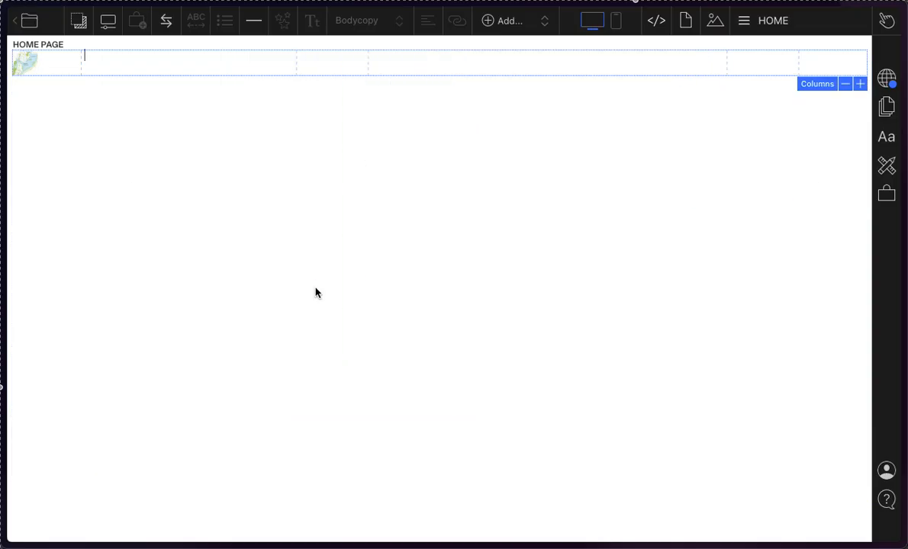
Step: Add a Freeform gallery below the HOME PAGE text
{"action": "left_click", "coordinate": [504, 18]}
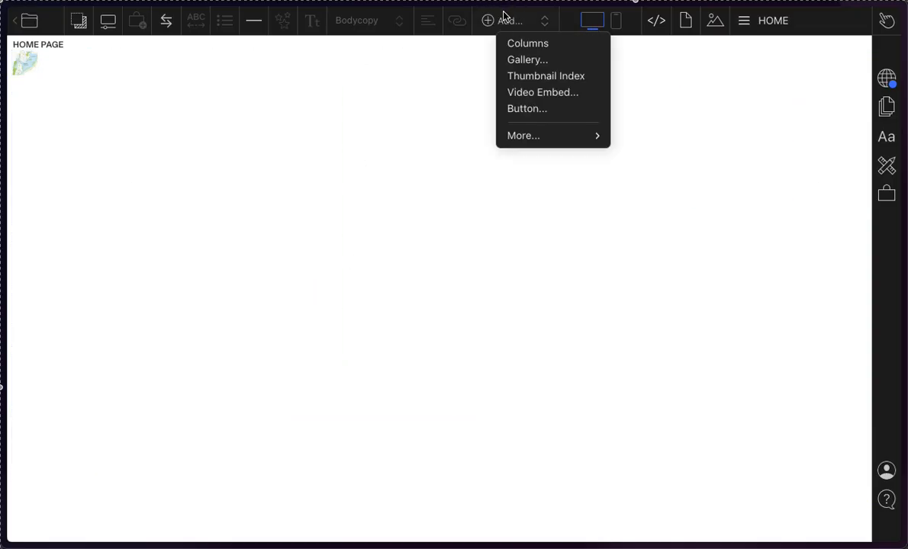
{"action": "left_click", "coordinate": [545, 61]}
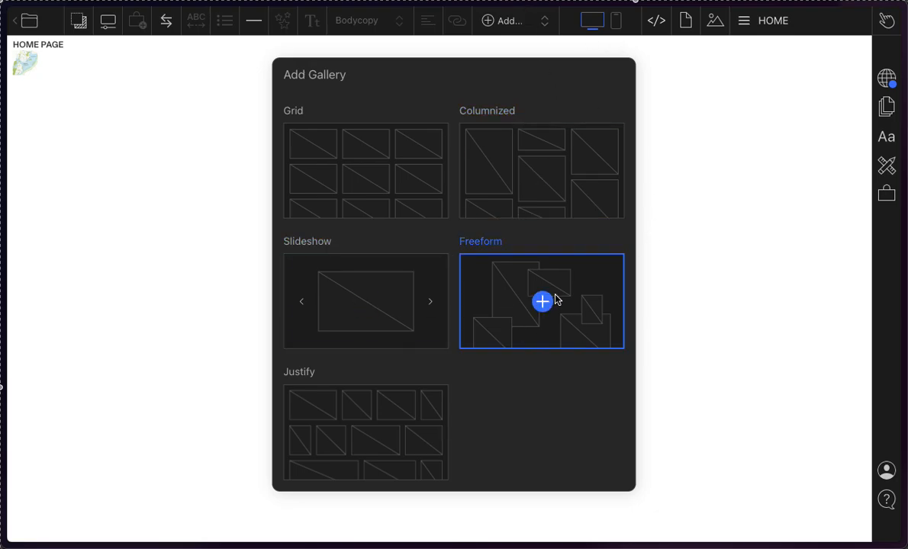
{"action": "left_click", "coordinate": [548, 262]}
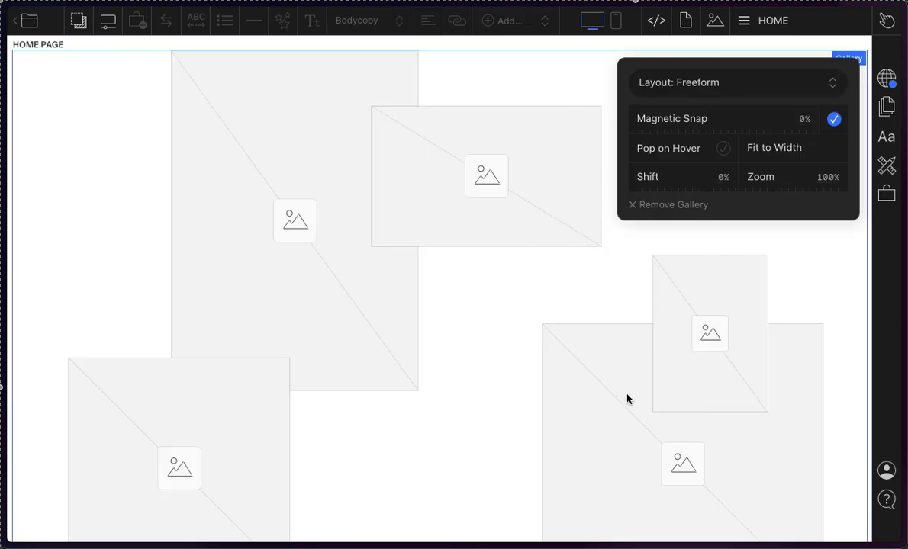
Step: Delete four placeholder frames from the Freeform gallery, keeping only the tall frame
{"action": "scroll", "coordinate": [627, 398], "scroll_direction": "down", "scroll_amount": 2}
{"action": "left_click", "coordinate": [677, 318]}
{"action": "key", "text": "BackSpace"}
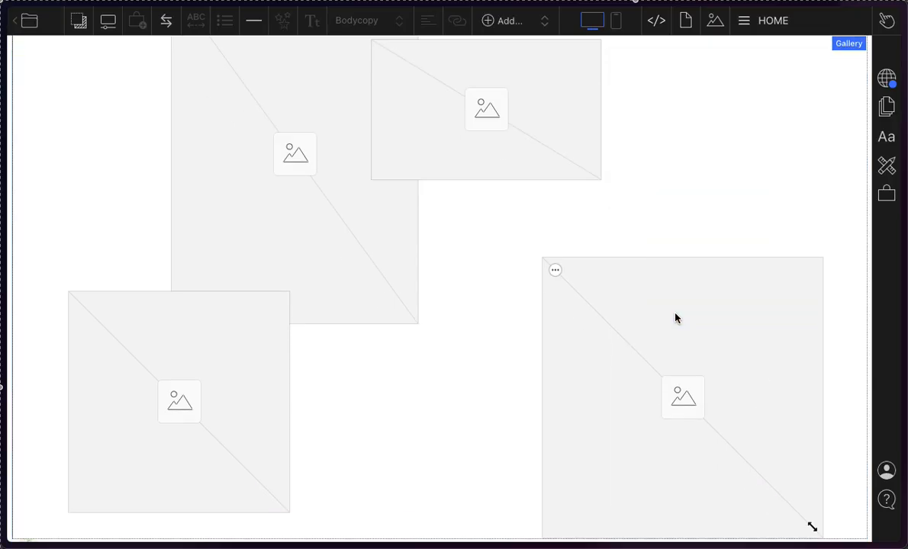
{"action": "left_click", "coordinate": [675, 318]}
{"action": "key", "text": "BackSpace"}
{"action": "left_click", "coordinate": [488, 111]}
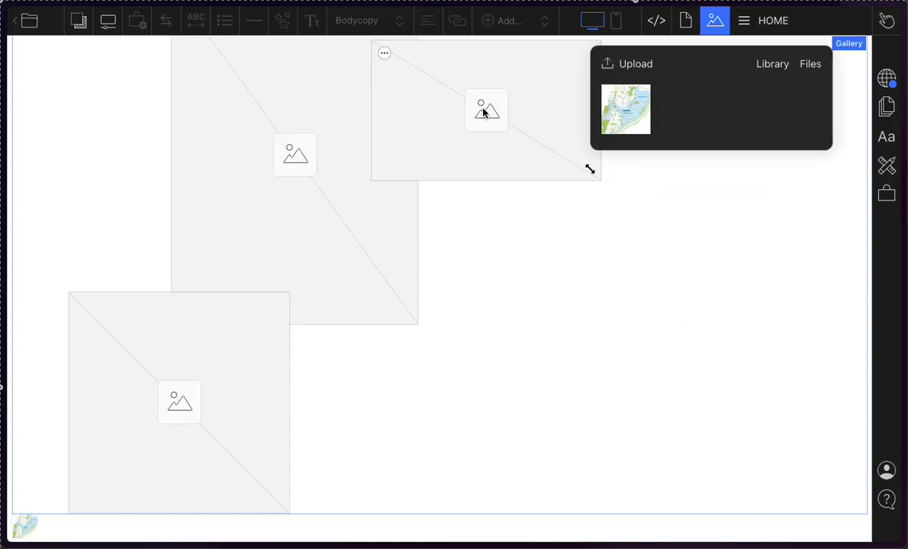
{"action": "left_click", "coordinate": [483, 112]}
{"action": "key", "text": "BackSpace"}
{"action": "left_click", "coordinate": [164, 429]}
{"action": "key", "text": "BackSpace"}
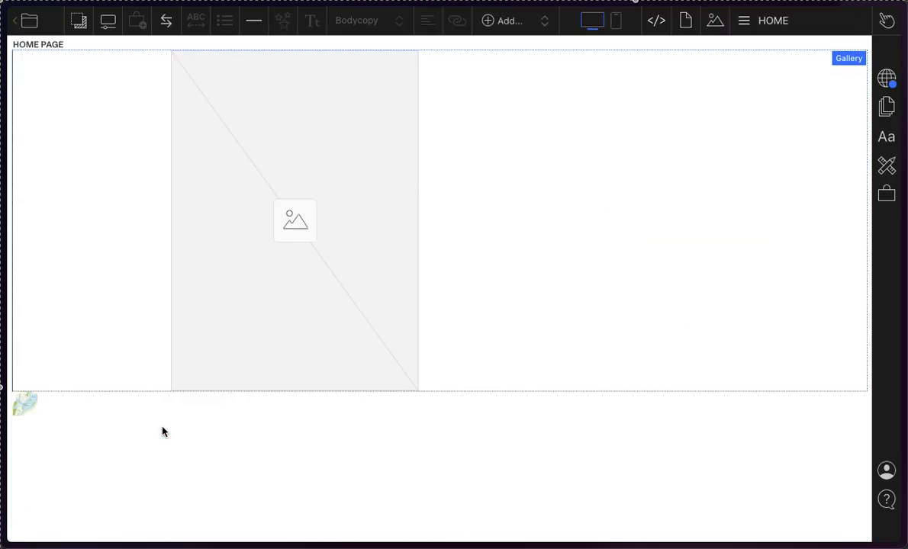
Step: Fill the remaining gallery frame with the map from the HOME page's stored images
{"action": "left_click", "coordinate": [324, 151]}
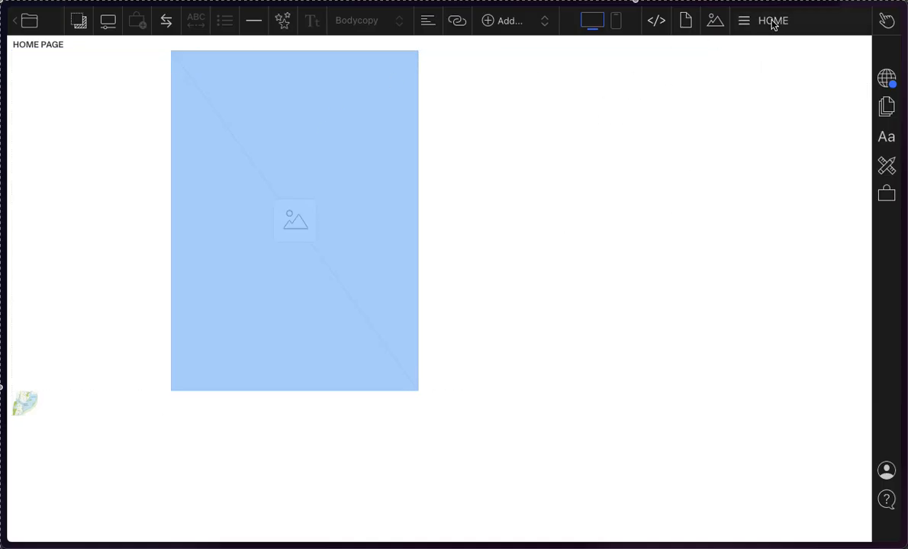
{"action": "left_click", "coordinate": [717, 22]}
{"action": "left_click_drag", "start_coordinate": [639, 107], "coordinate": [254, 227]}
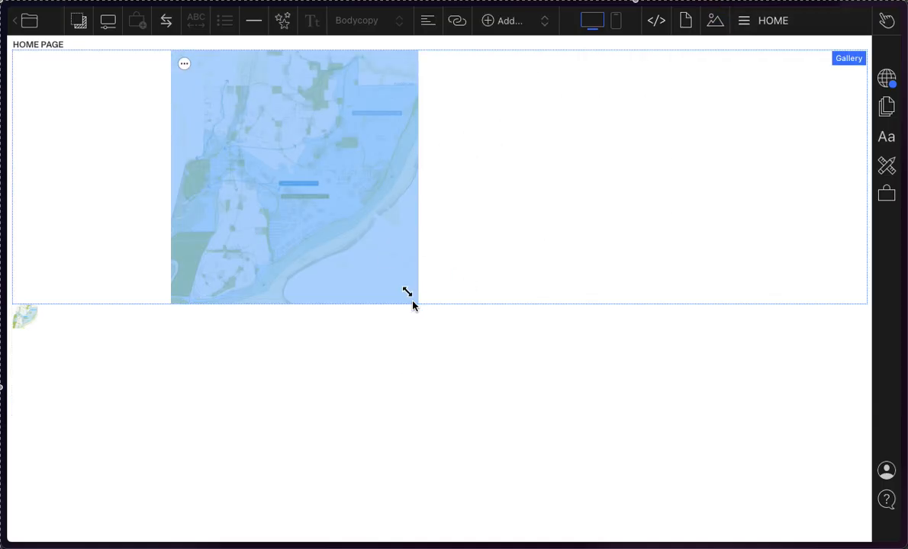
Step: Reposition the map within the Freeform gallery and enlarge it to roughly two fifths of the page width
{"action": "left_click_drag", "start_coordinate": [373, 216], "coordinate": [596, 277]}
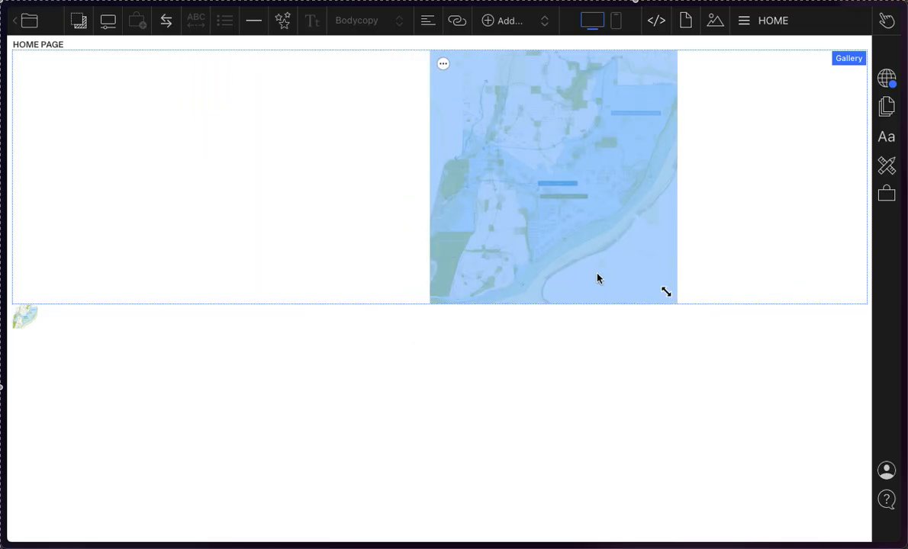
{"action": "left_click_drag", "start_coordinate": [673, 293], "coordinate": [755, 360]}
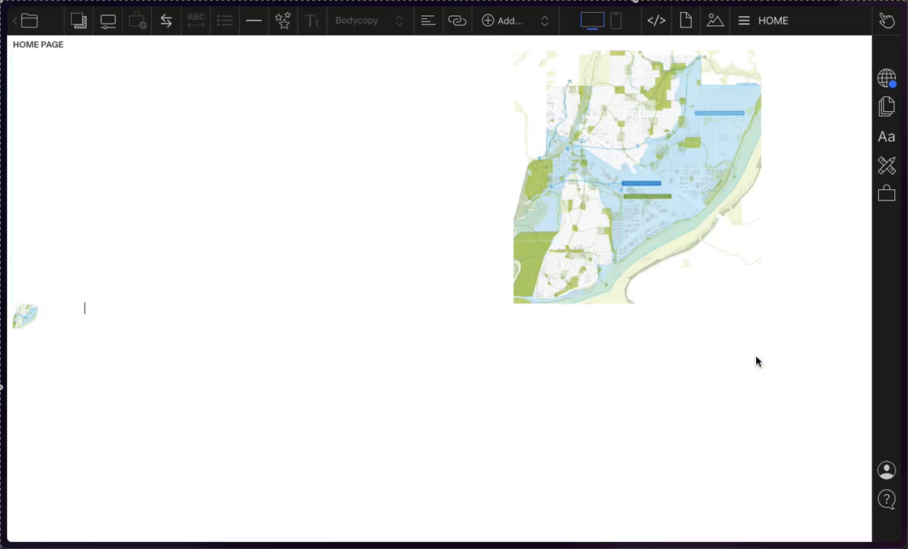
{"action": "left_click_drag", "start_coordinate": [749, 293], "coordinate": [846, 390]}
{"action": "left_click_drag", "start_coordinate": [705, 277], "coordinate": [361, 256]}
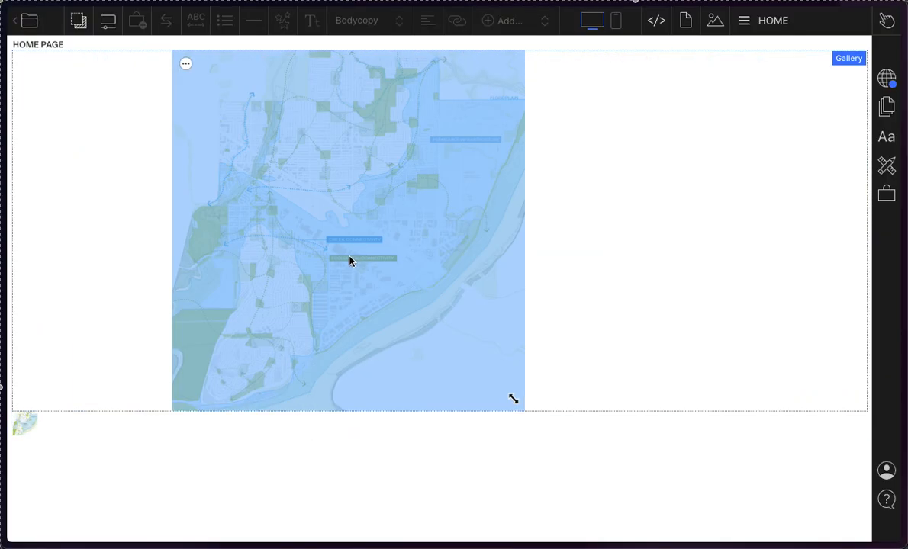
Step: Move the enlarged gallery map slightly closer to the page's left edge and deselect it
{"action": "left_click", "coordinate": [117, 455]}
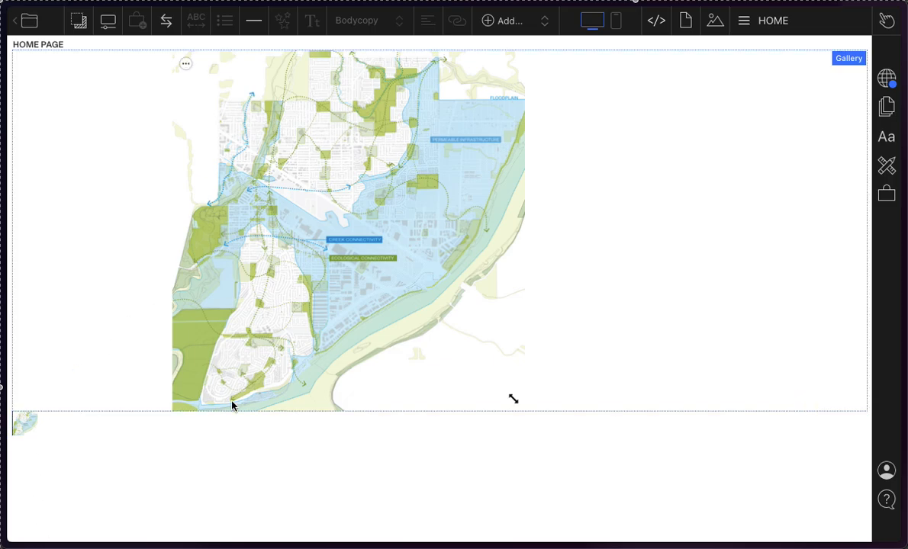
{"action": "left_click", "coordinate": [455, 239]}
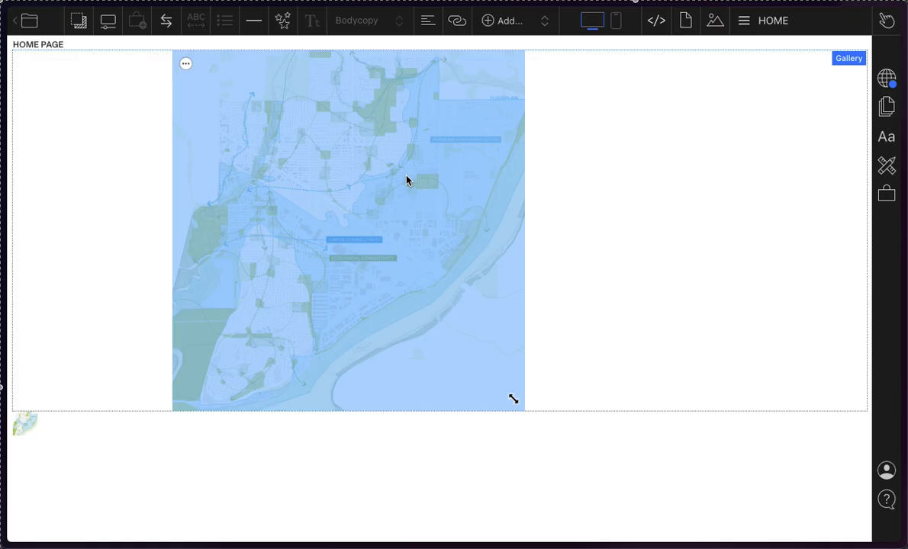
{"action": "left_click_drag", "start_coordinate": [407, 180], "coordinate": [621, 180]}
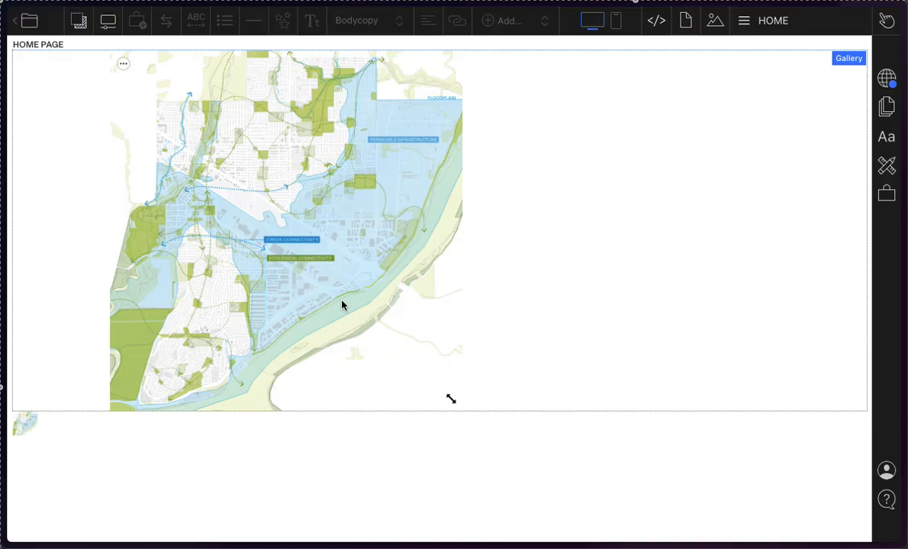
{"action": "left_click", "coordinate": [361, 525]}
{"action": "left_click", "coordinate": [563, 477]}
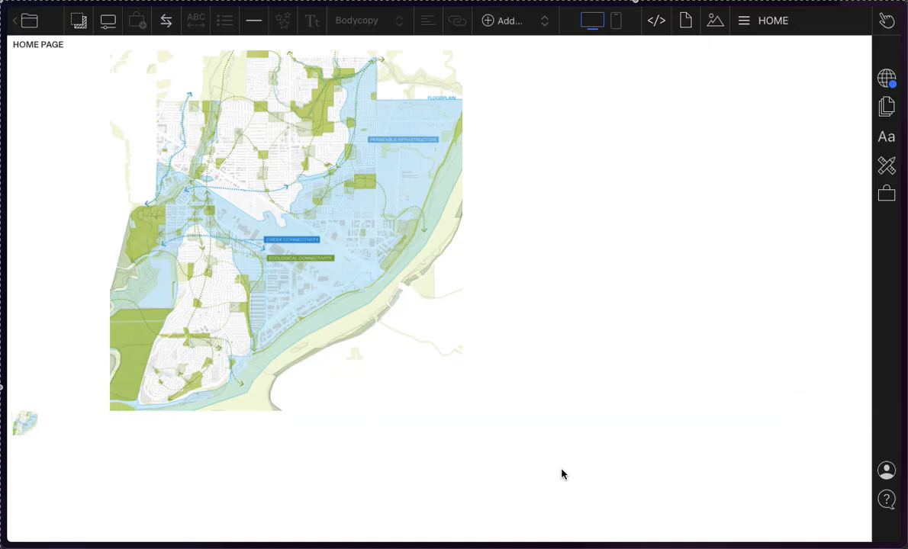
Step: Publish the latest site changes from the Publish Settings
{"action": "left_click", "coordinate": [887, 83]}
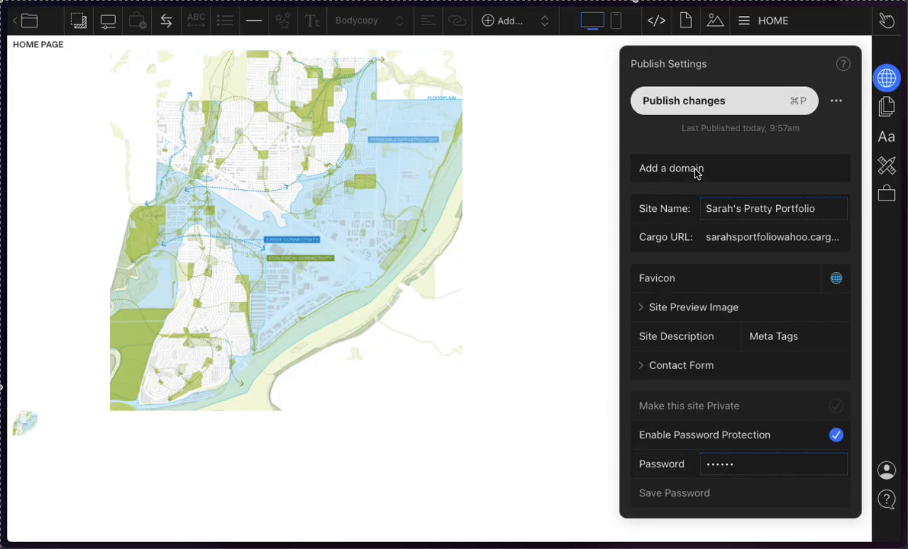
{"action": "left_click", "coordinate": [751, 105]}
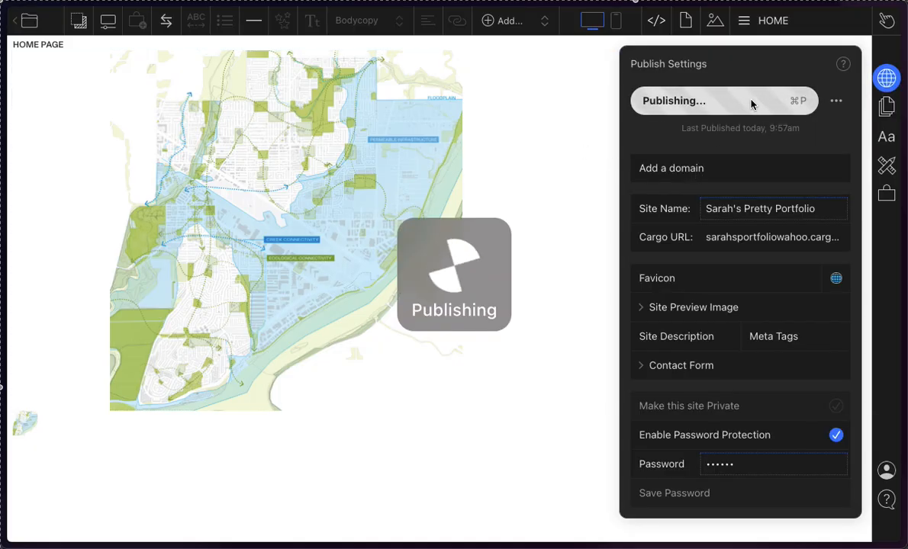
Step: Examine which part of the browser's edit address forms the public site URL, leaving the address unchanged
{"action": "mouse_move", "coordinate": [4, 405]}
{"action": "left_click", "coordinate": [76, 46]}
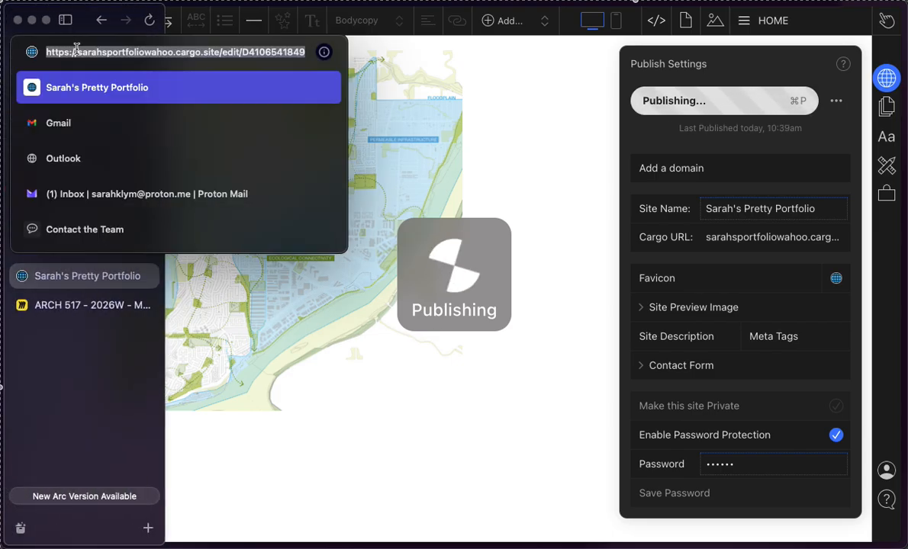
{"action": "left_click", "coordinate": [220, 52]}
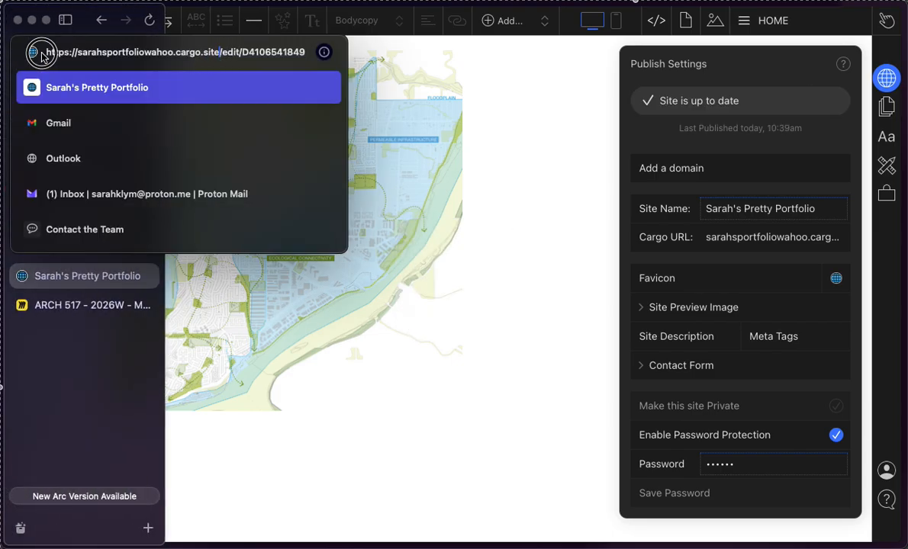
{"action": "left_click_drag", "start_coordinate": [83, 53], "coordinate": [237, 55]}
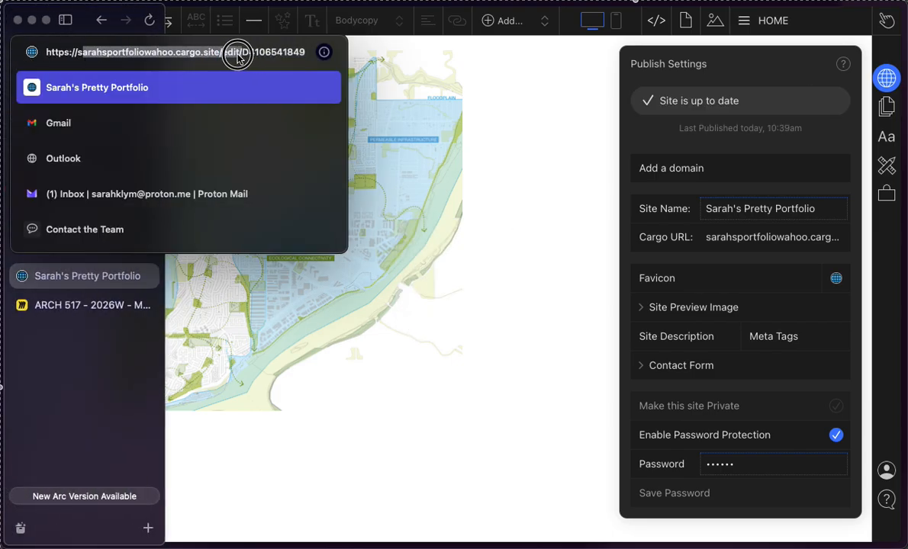
{"action": "key", "text": "Escape"}
Step: Preview the draft of the HOME page with its enlarged gallery map and return to editing
{"action": "left_click", "coordinate": [477, 143]}
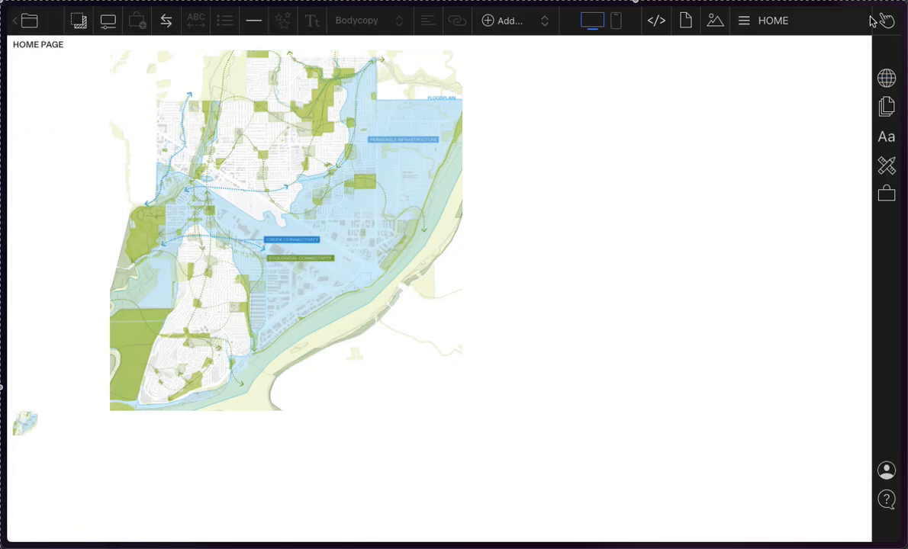
{"action": "mouse_move", "coordinate": [883, 28]}
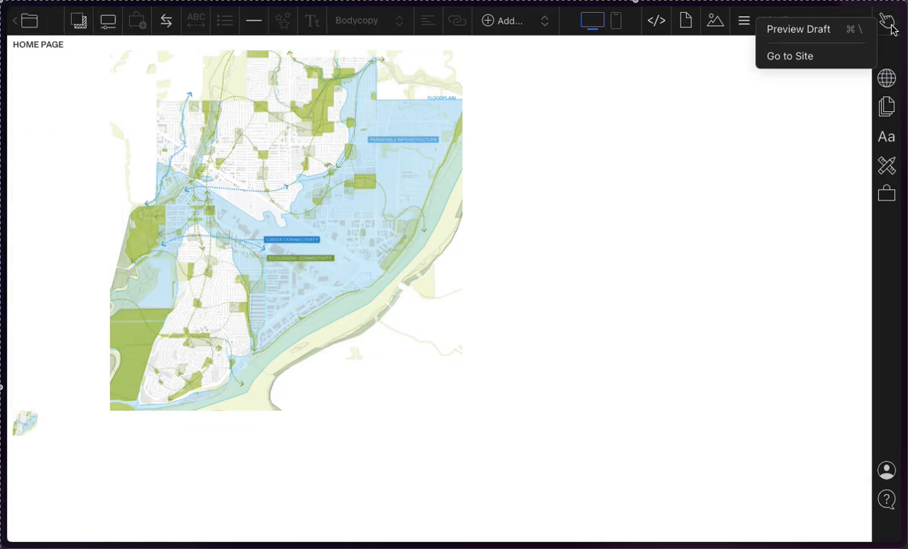
{"action": "left_click", "coordinate": [823, 28]}
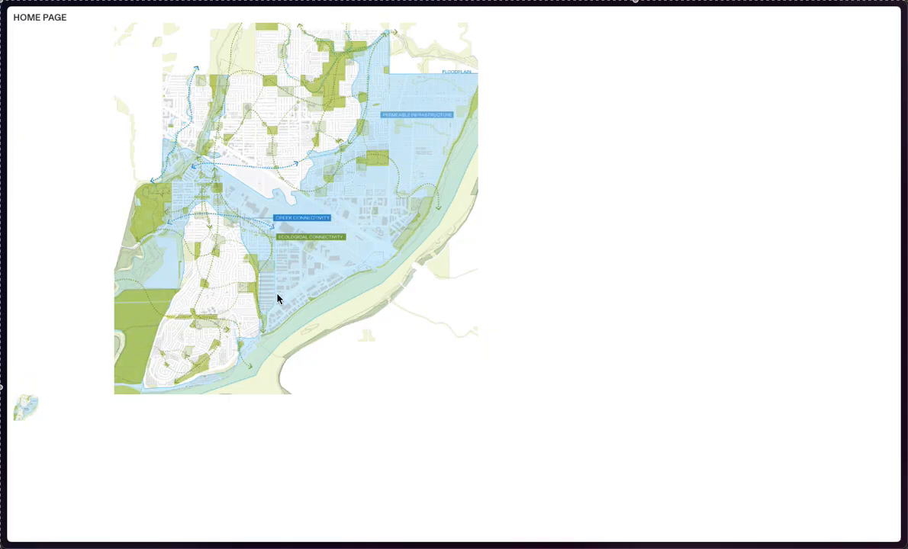
{"action": "key", "text": "Escape"}
{"action": "left_click", "coordinate": [894, 32]}
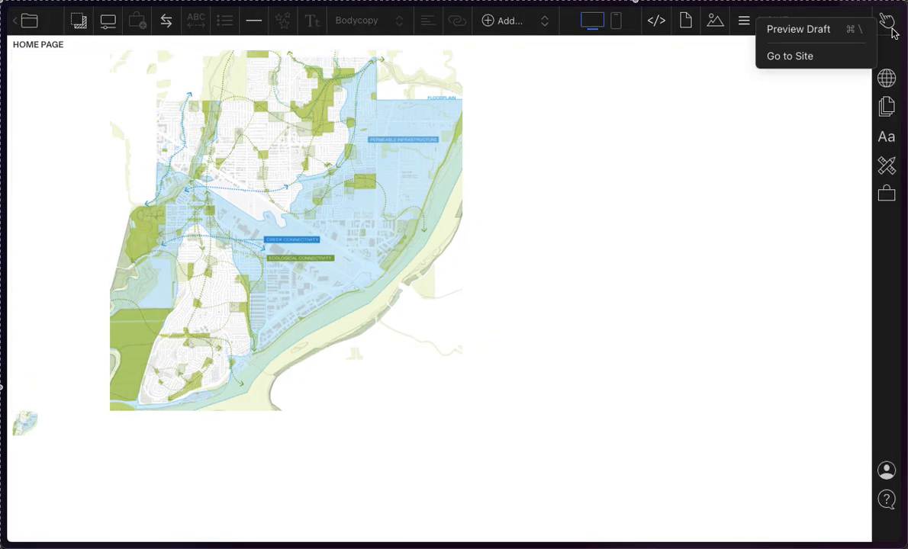
{"action": "left_click", "coordinate": [840, 32]}
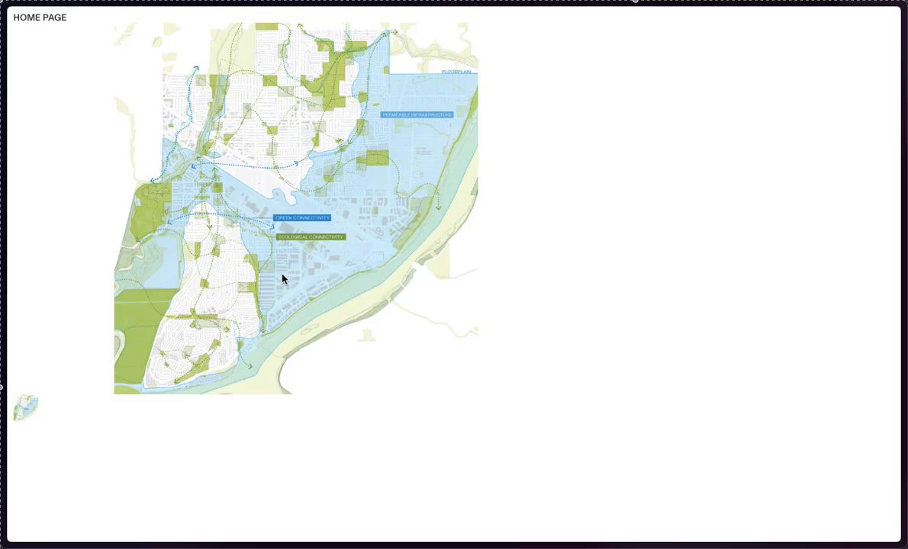
{"action": "key", "text": "Escape"}
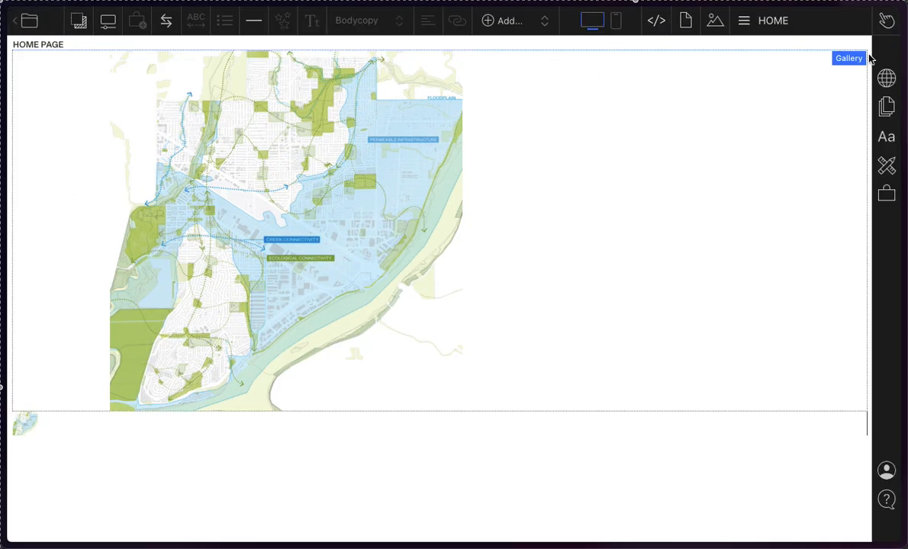
Step: Go to the published site and examine its home page with the gallery map
{"action": "left_click", "coordinate": [766, 21]}
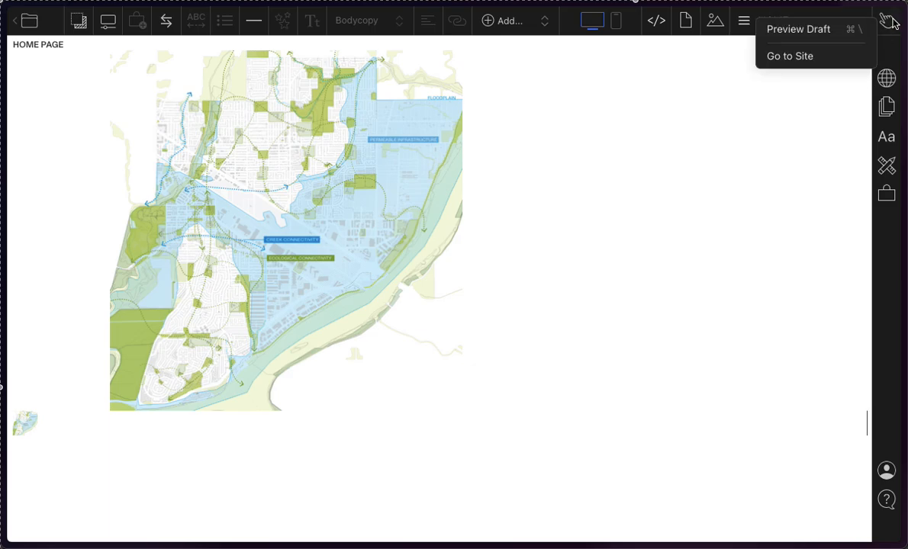
{"action": "left_click", "coordinate": [803, 62]}
{"action": "key", "text": "Escape"}
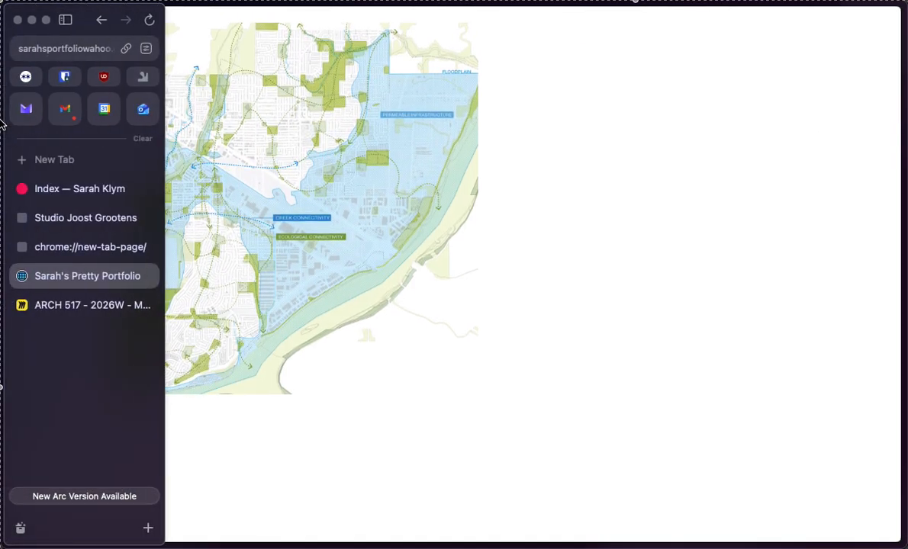
{"action": "scroll", "coordinate": [824, 292], "scroll_direction": "up", "scroll_amount": 1}
{"action": "scroll", "coordinate": [824, 292], "scroll_direction": "up", "scroll_amount": 1}
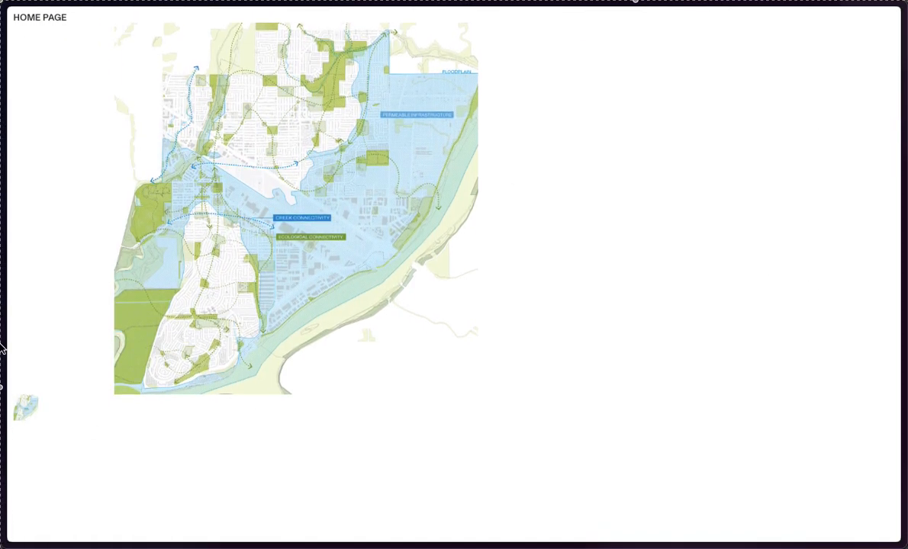
{"action": "left_click", "coordinate": [339, 313]}
{"action": "left_click", "coordinate": [339, 314]}
{"action": "left_click", "coordinate": [726, 206]}
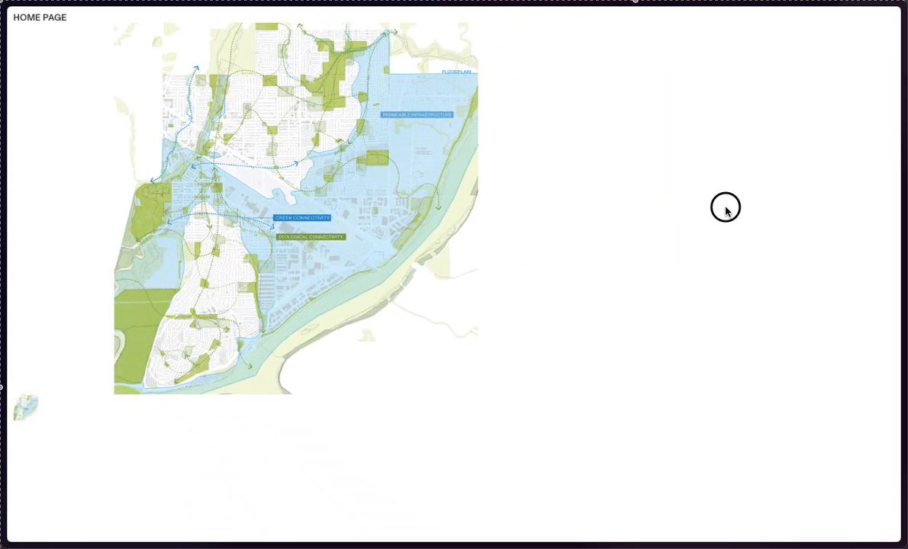
{"action": "scroll", "coordinate": [724, 207], "scroll_direction": "down", "scroll_amount": 1}
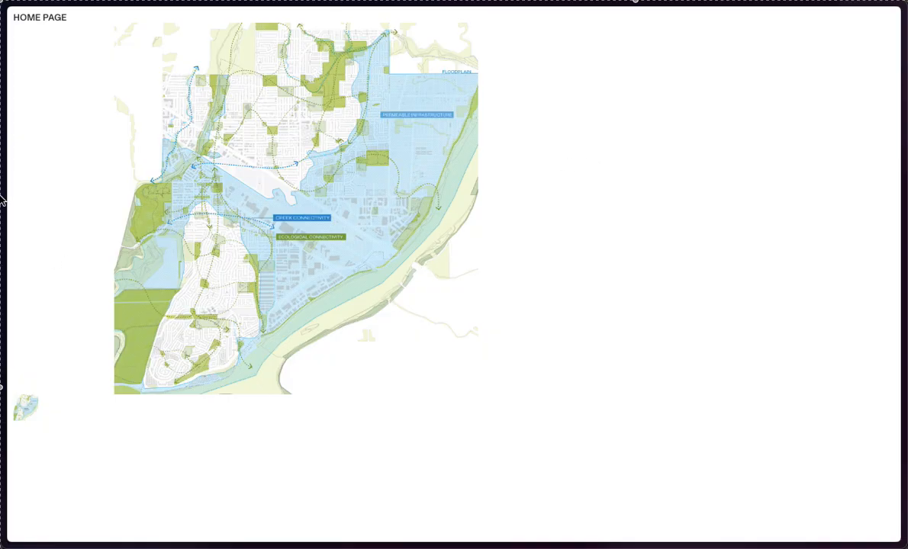
Step: Return from the live site to the site editor and examine the Projects folder in the page list
{"action": "mouse_move", "coordinate": [5, 203]}
{"action": "mouse_move", "coordinate": [4, 343]}
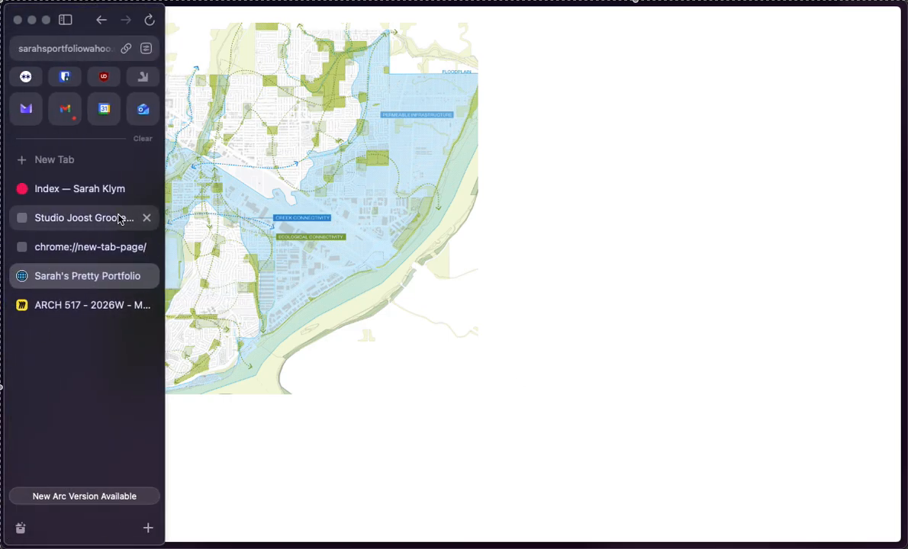
{"action": "mouse_move", "coordinate": [3, 439]}
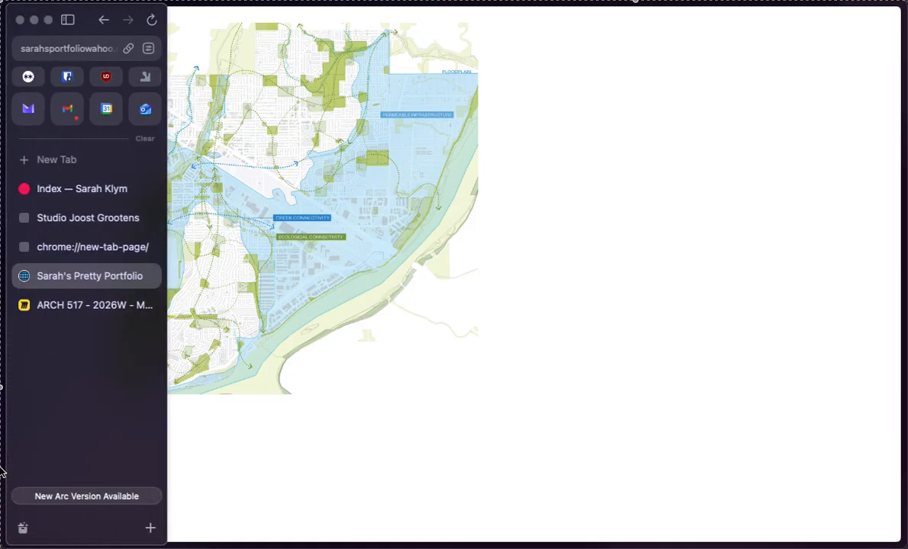
{"action": "left_click", "coordinate": [62, 249]}
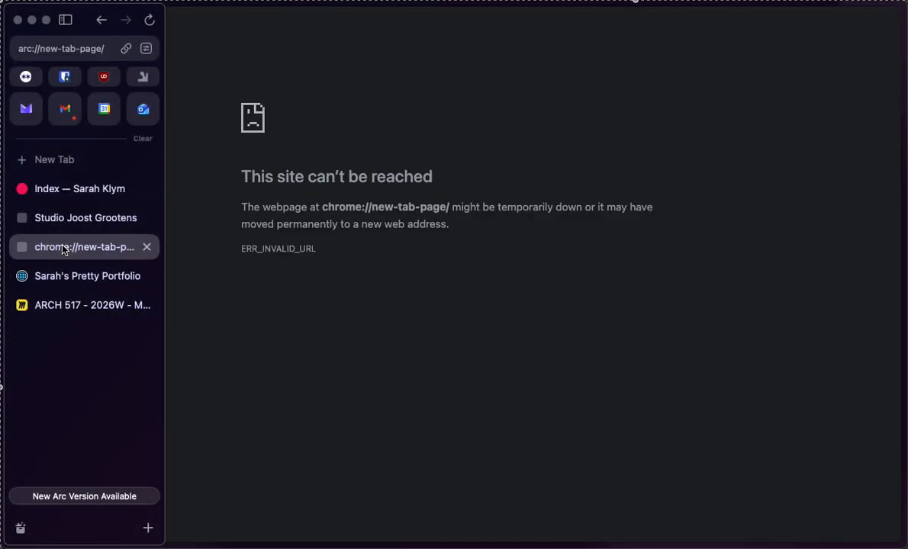
{"action": "left_click", "coordinate": [75, 282]}
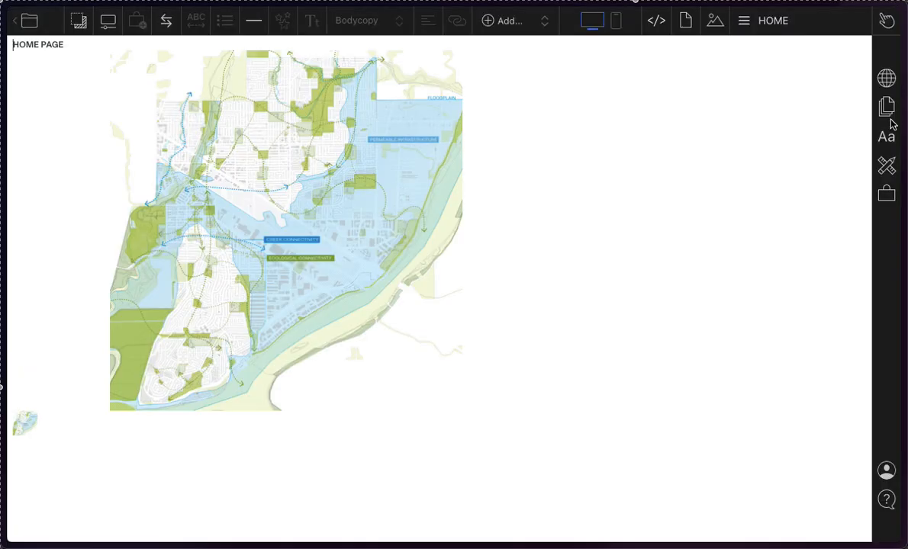
{"action": "left_click", "coordinate": [794, 21]}
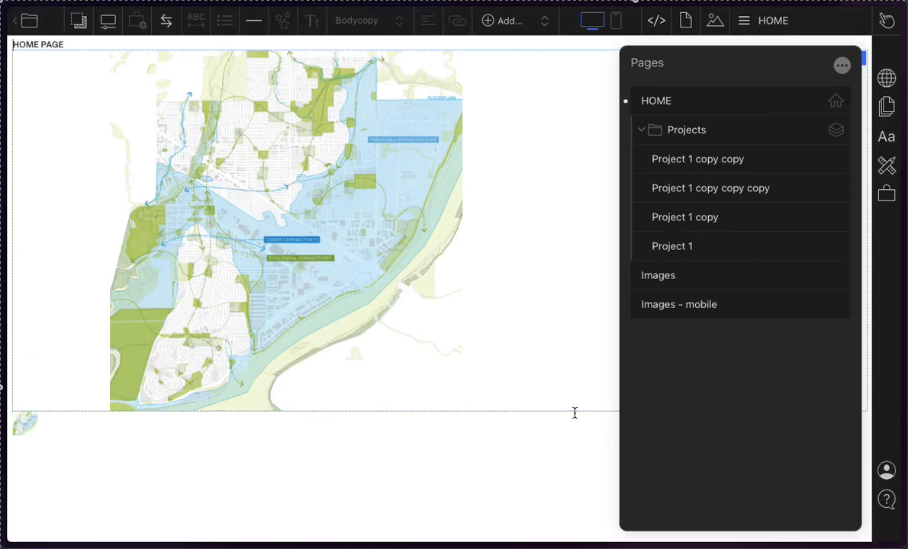
{"action": "left_click", "coordinate": [639, 131]}
Step: Insert blank lines beneath the gallery on HOME and delete the small map thumbnail there
{"action": "left_click", "coordinate": [504, 496]}
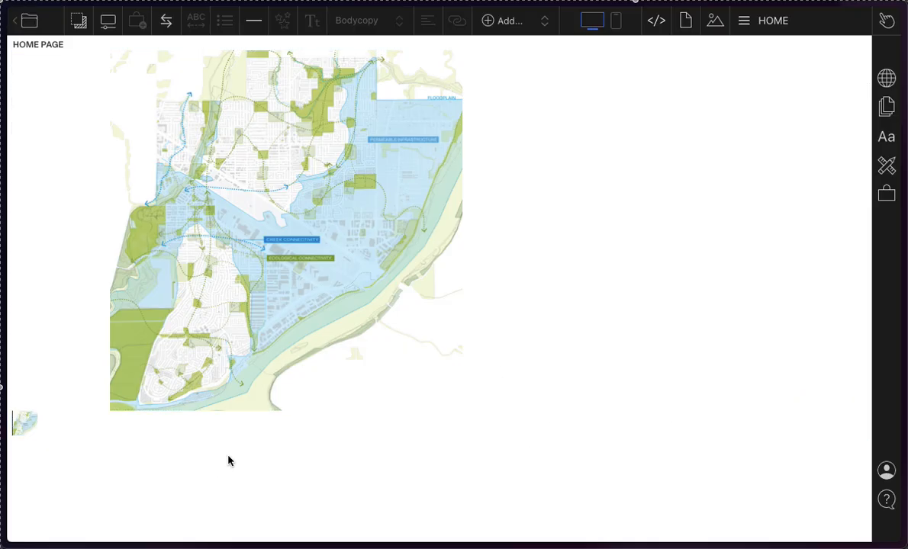
{"action": "key", "text": "Return"}
{"action": "key", "text": "Return"}
{"action": "key", "text": "Return"}
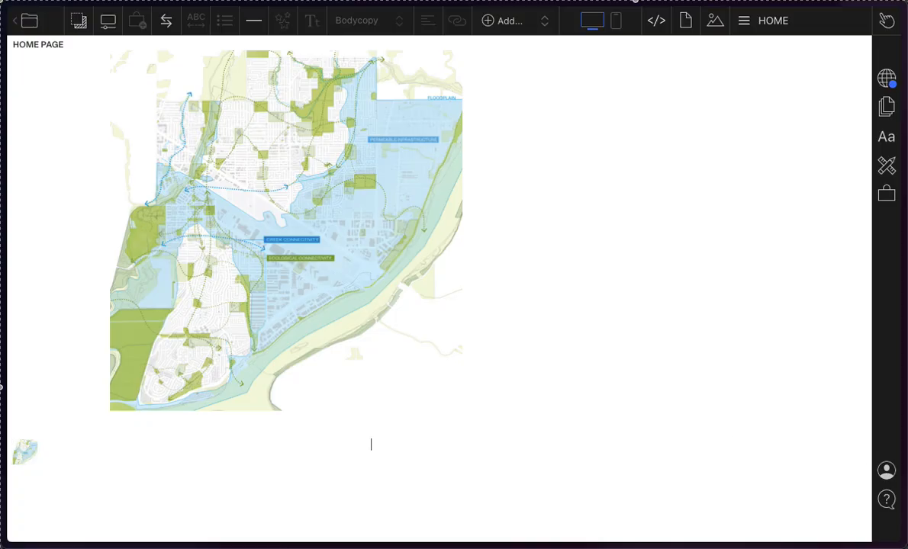
{"action": "key", "text": "BackSpace"}
{"action": "key", "text": "BackSpace"}
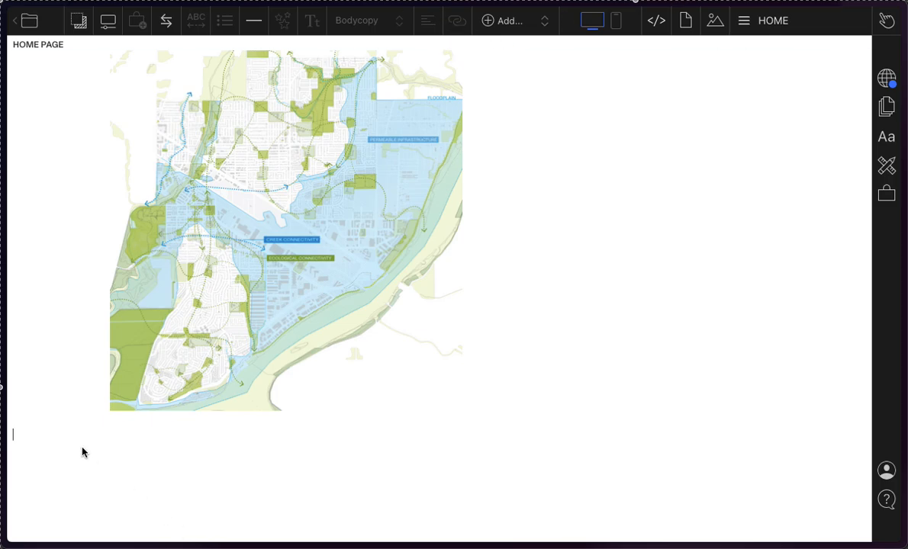
Step: Add the text "Project 1" beneath the gallery on HOME and remove the stray characters on the line below
{"action": "type", "text": "Pr"}
{"action": "key", "text": "Return"}
{"action": "type", "text": "fjkdslk"}
{"action": "key", "text": "BackSpace"}
{"action": "key", "text": "BackSpace"}
{"action": "key", "text": "BackSpace"}
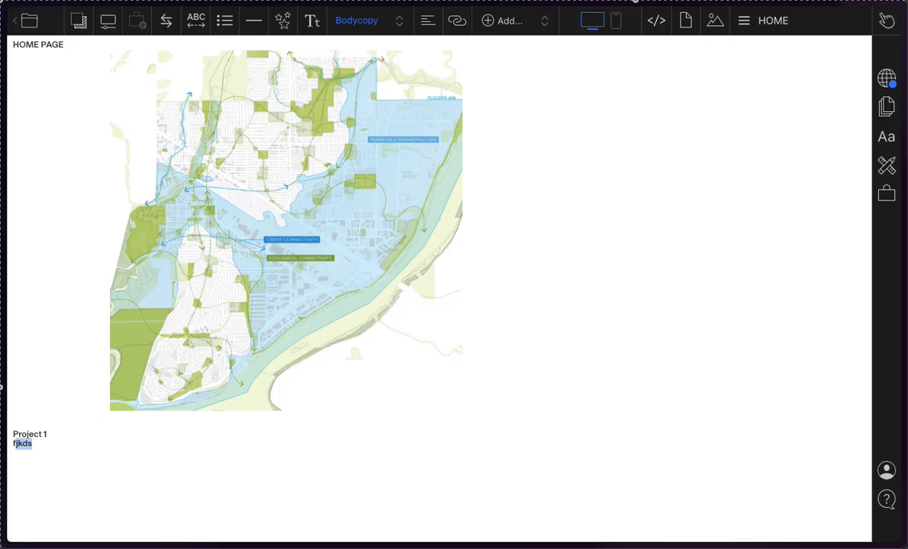
{"action": "key", "text": "BackSpace"}
{"action": "key", "text": "BackSpace"}
Step: Link the "Project 1" text on HOME to the Project 1 copy copy page and close the link settings
{"action": "left_click_drag", "start_coordinate": [48, 437], "coordinate": [8, 434]}
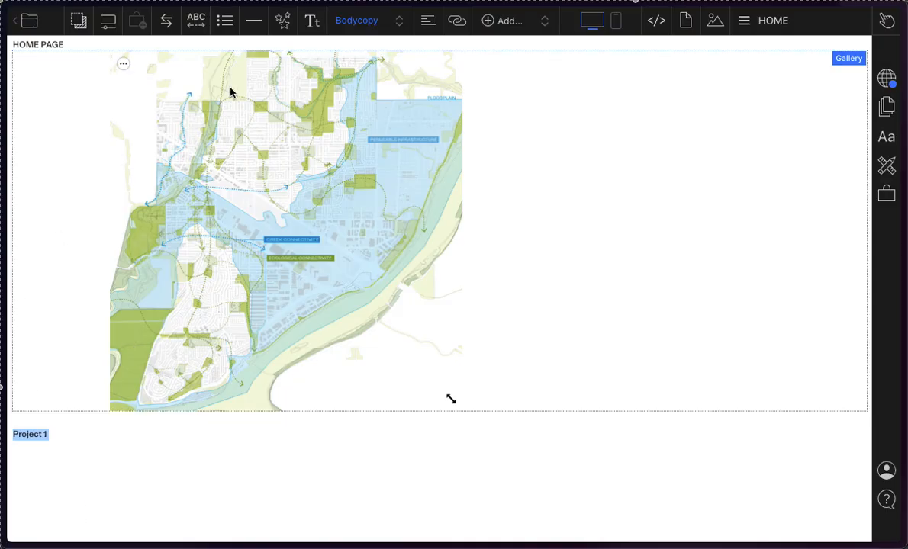
{"action": "left_click", "coordinate": [458, 23]}
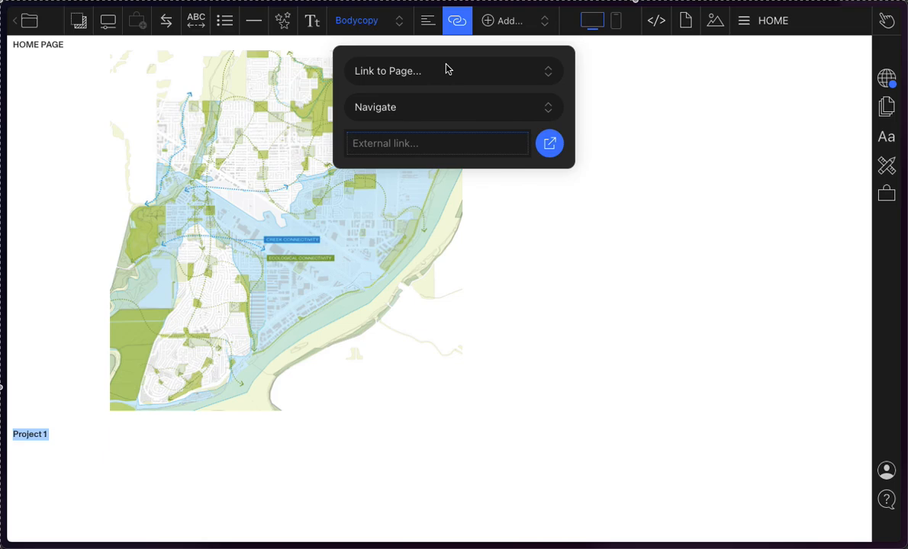
{"action": "left_click", "coordinate": [419, 72]}
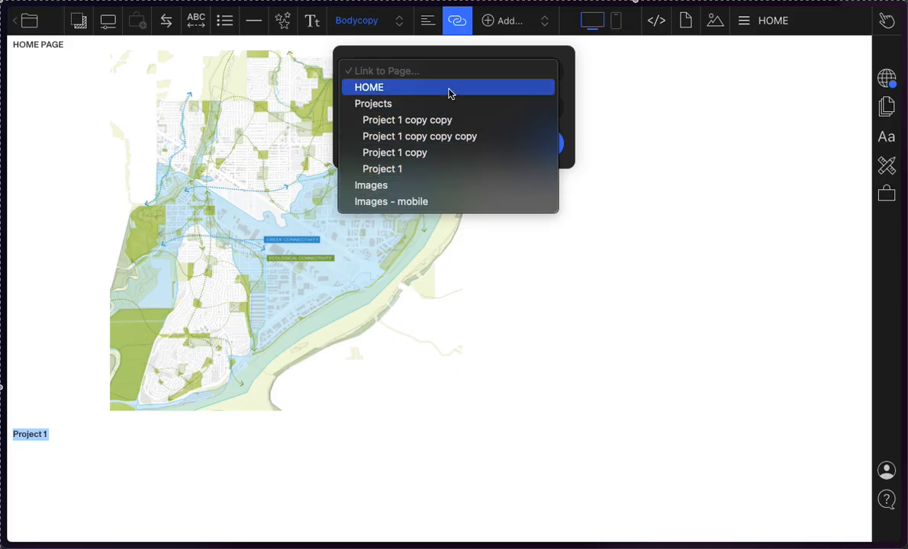
{"action": "left_click", "coordinate": [454, 21]}
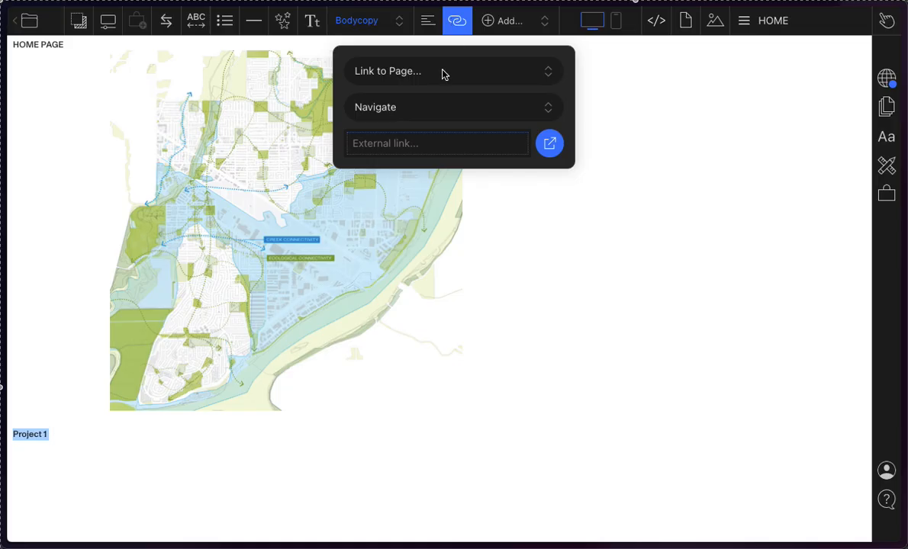
{"action": "left_click", "coordinate": [457, 20]}
{"action": "left_click", "coordinate": [460, 19]}
{"action": "left_click", "coordinate": [409, 71]}
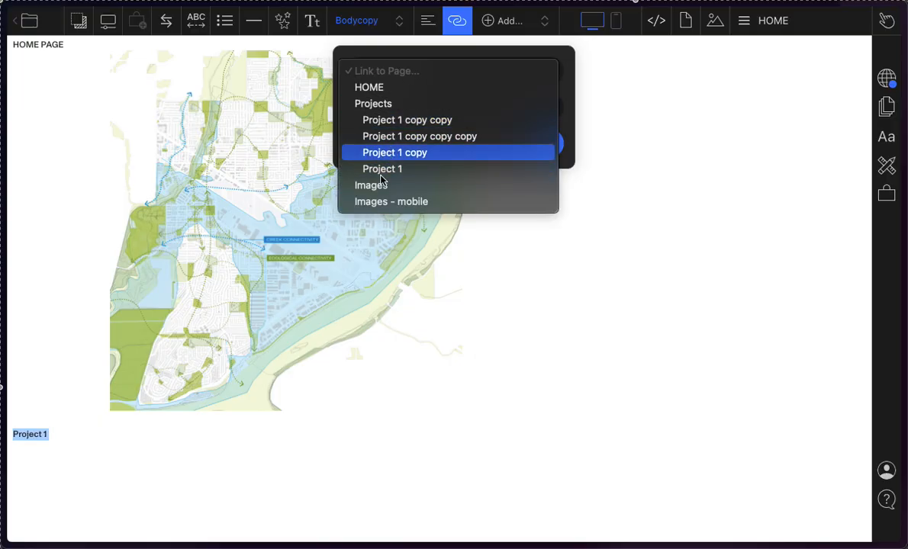
{"action": "left_click", "coordinate": [396, 120]}
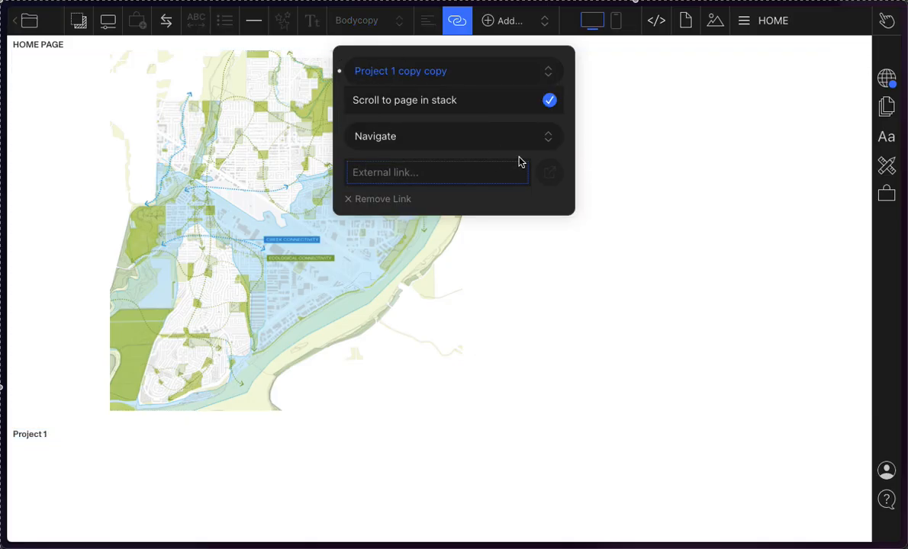
{"action": "left_click", "coordinate": [488, 144]}
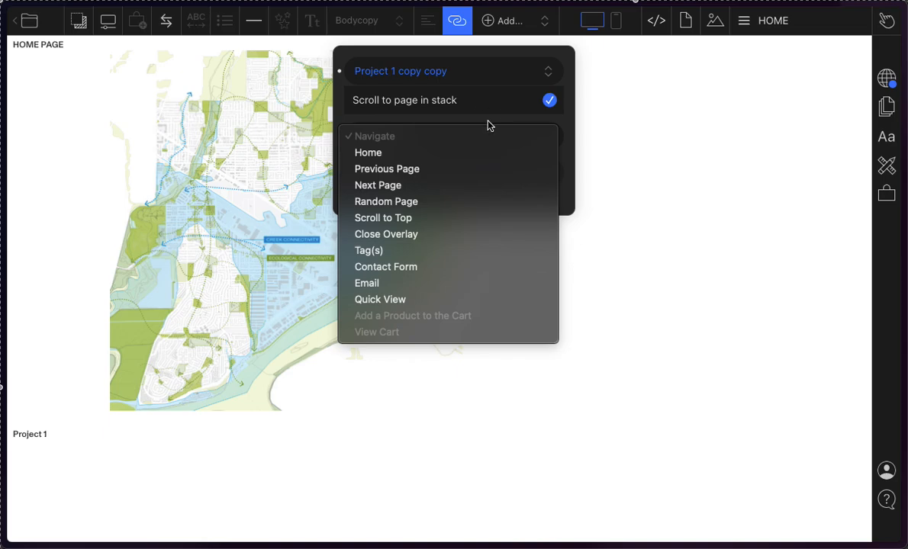
{"action": "left_click", "coordinate": [488, 121]}
{"action": "left_click", "coordinate": [172, 480]}
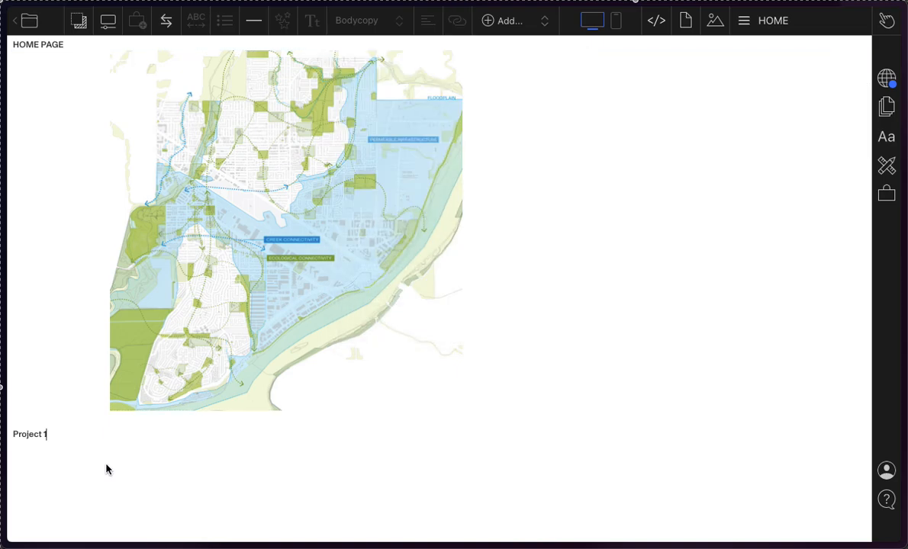
Step: Preview the draft, test the Project 1 link, and go back to the home page
{"action": "left_click", "coordinate": [27, 435]}
{"action": "left_click", "coordinate": [53, 437]}
{"action": "left_click", "coordinate": [886, 21]}
{"action": "left_click", "coordinate": [841, 29]}
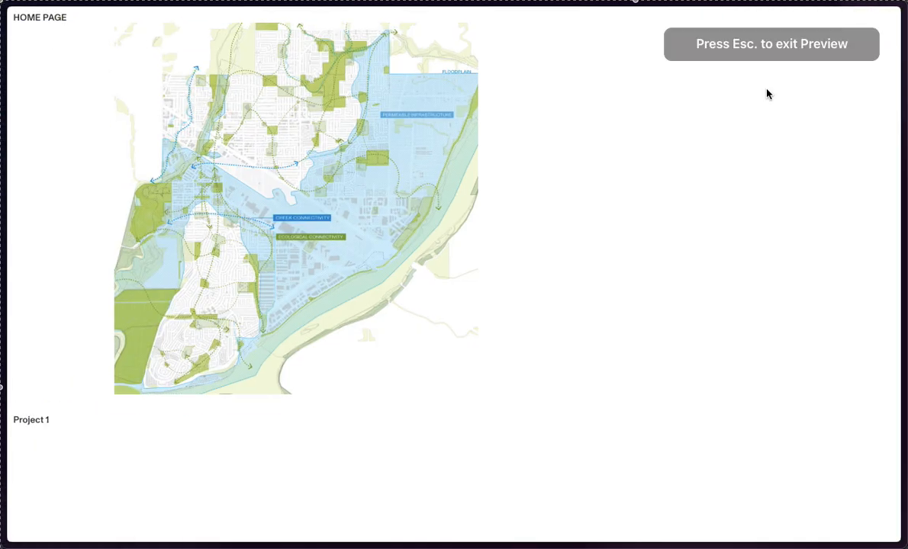
{"action": "left_click", "coordinate": [29, 420]}
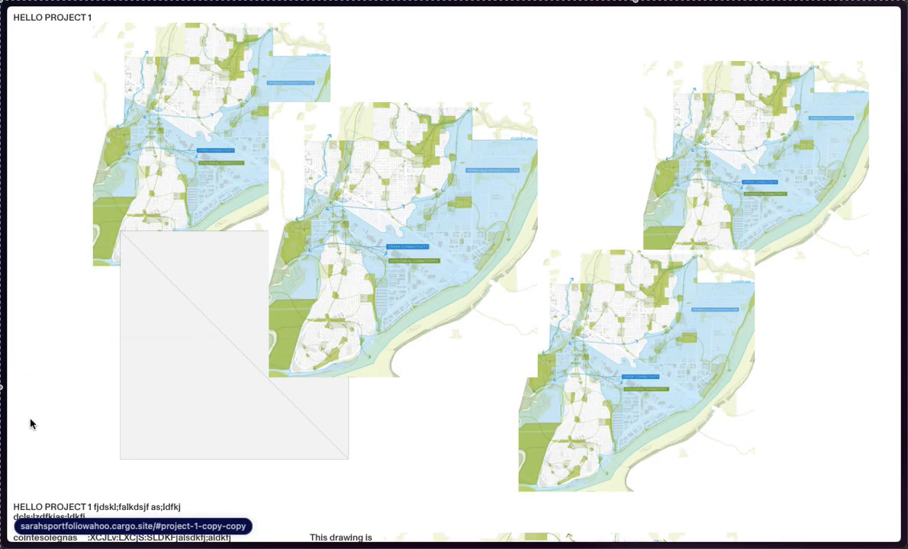
{"action": "key", "text": "alt+Left"}
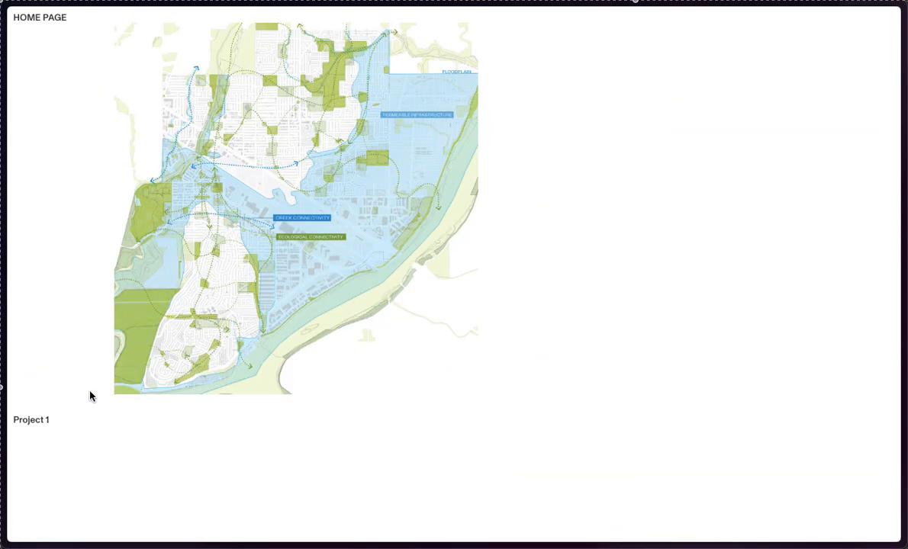
Step: Follow the Project 1 link again, look through the linked project page, and return to the home page
{"action": "left_click", "coordinate": [35, 422]}
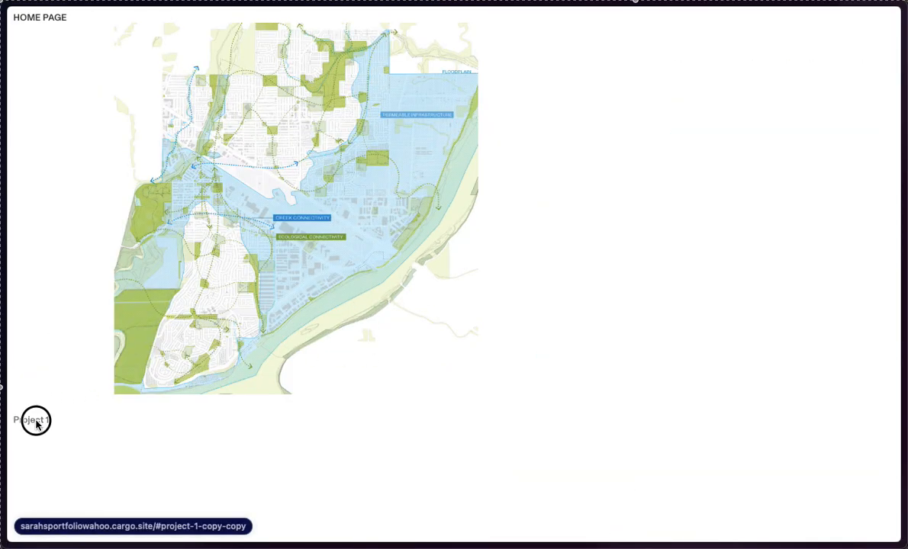
{"action": "scroll", "coordinate": [436, 256], "scroll_direction": "down", "scroll_amount": 5}
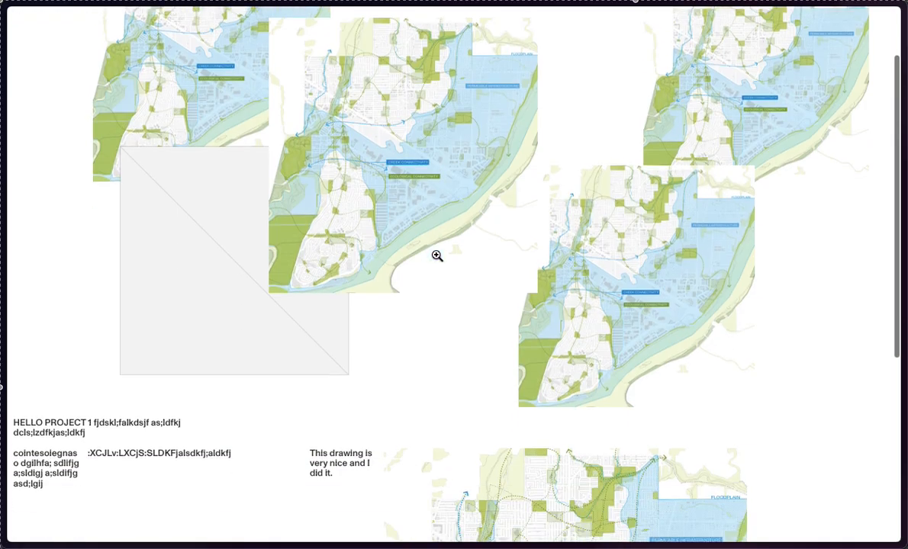
{"action": "scroll", "coordinate": [436, 255], "scroll_direction": "up", "scroll_amount": 5}
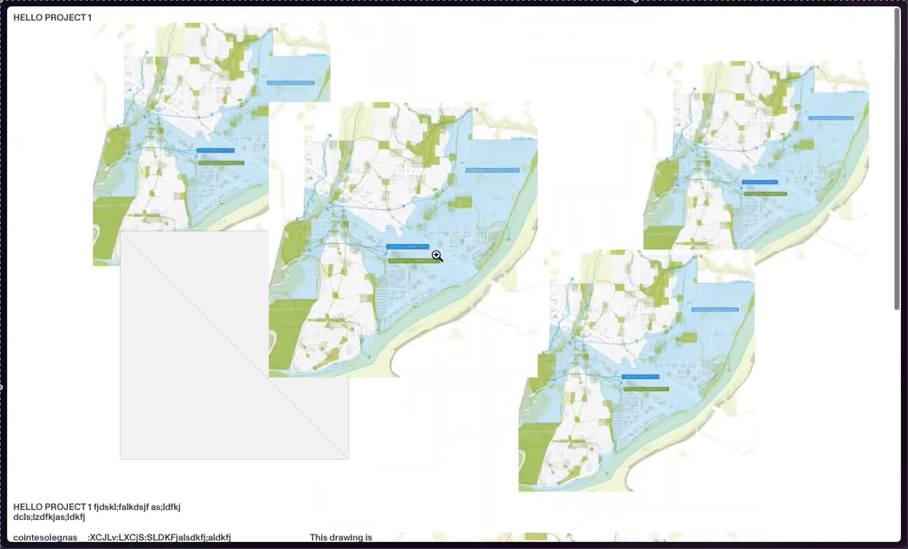
{"action": "scroll", "coordinate": [437, 255], "scroll_direction": "down", "scroll_amount": 5}
{"action": "scroll", "coordinate": [437, 255], "scroll_direction": "up", "scroll_amount": 5}
{"action": "key", "text": "alt+Left"}
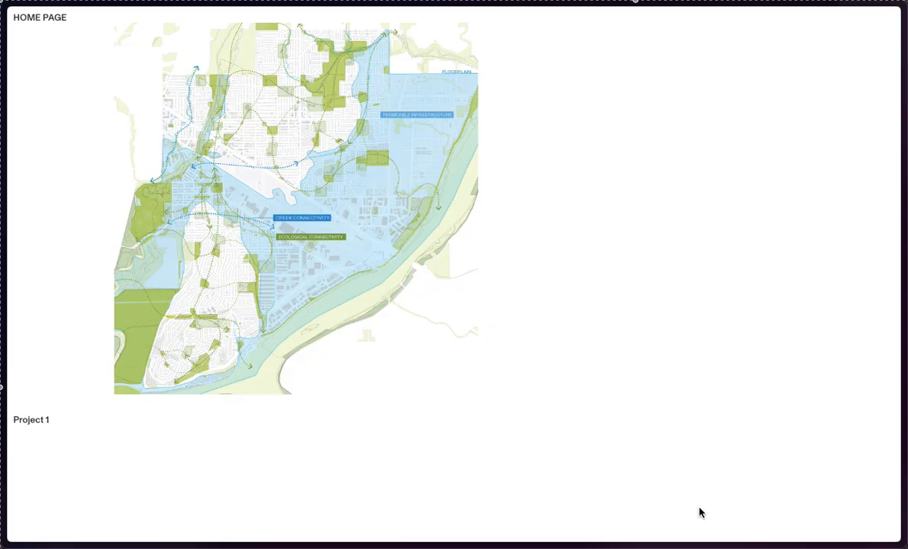
Step: Exit the preview and delete the linked "Project 1" text beneath the gallery on HOME
{"action": "key", "text": "Escape"}
{"action": "left_click", "coordinate": [64, 429]}
{"action": "left_click", "coordinate": [51, 433]}
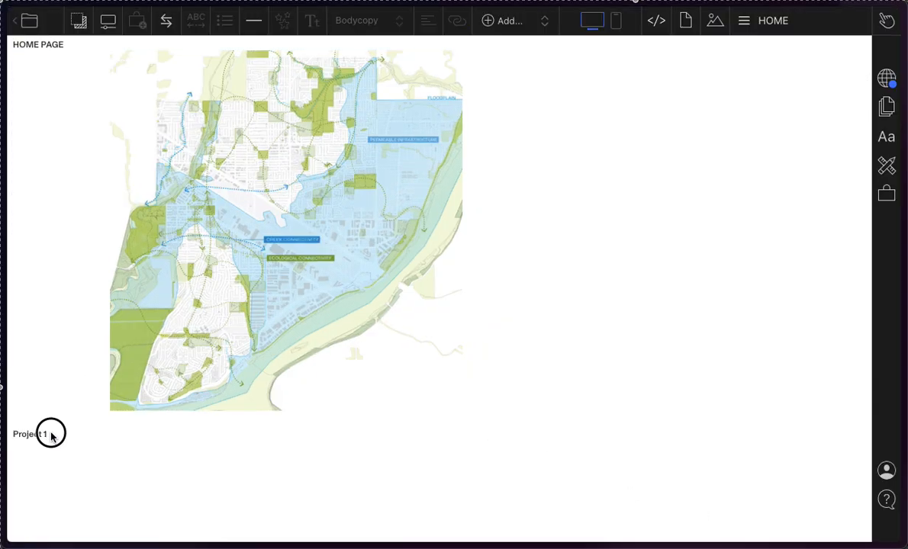
{"action": "left_click_drag", "start_coordinate": [51, 433], "coordinate": [1, 429]}
{"action": "left_click", "coordinate": [103, 434]}
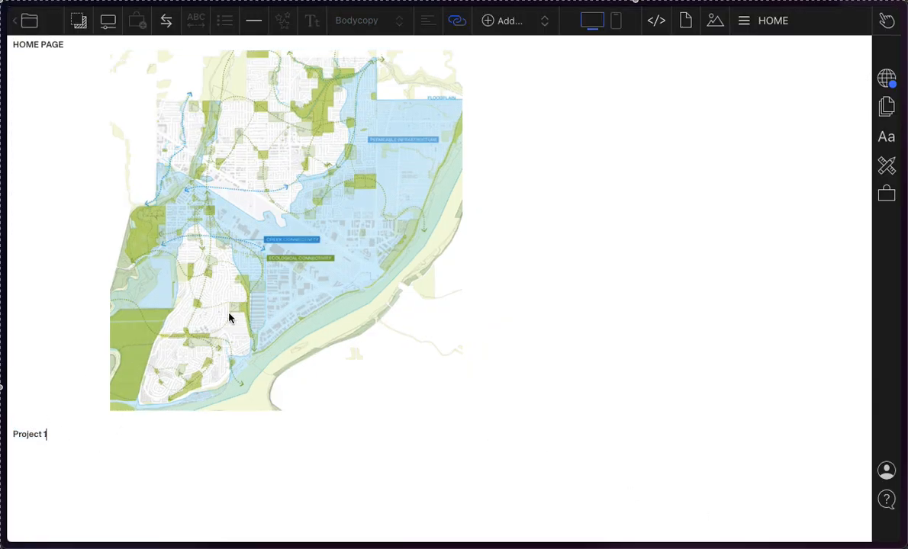
{"action": "left_click", "coordinate": [799, 18]}
{"action": "left_click", "coordinate": [801, 18]}
{"action": "key", "text": "Return"}
{"action": "key", "text": "shift+Left"}
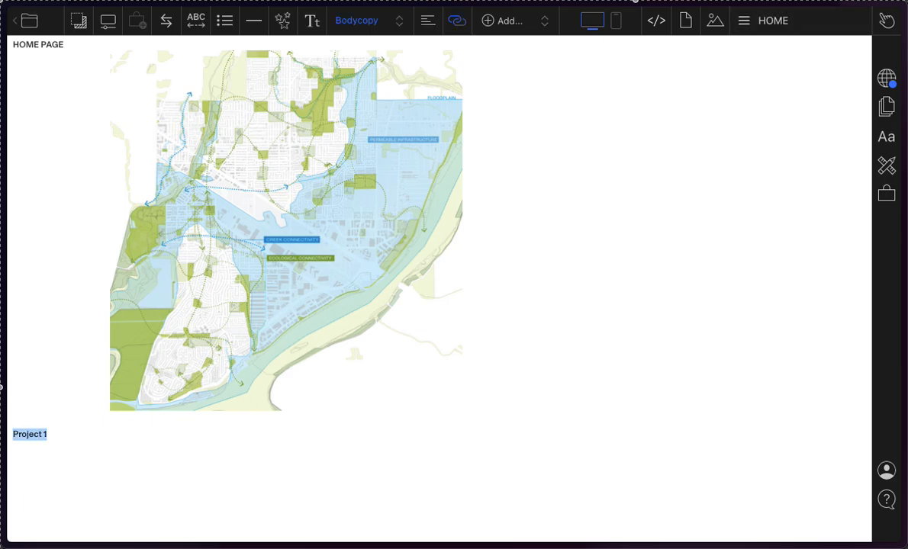
{"action": "key", "text": "BackSpace"}
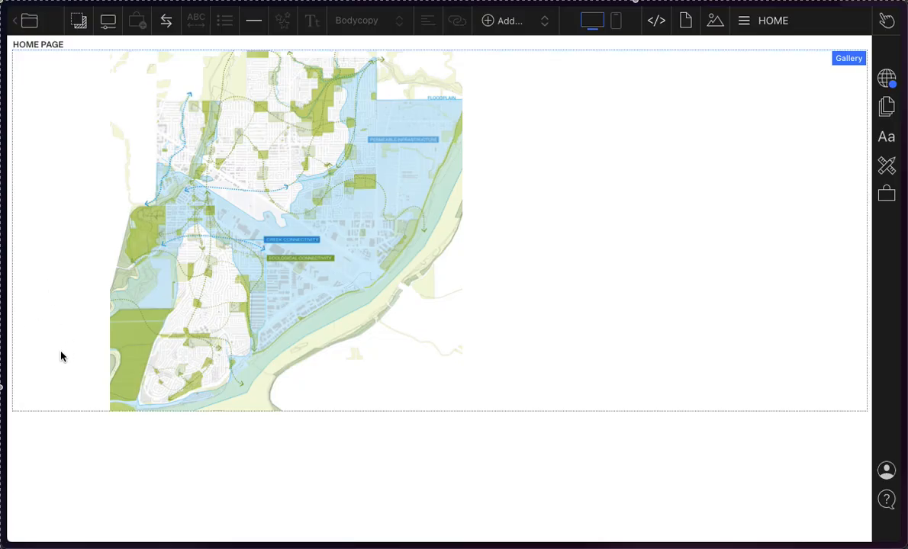
Step: Add the text "NEXT PAGE ->" beneath the gallery on HOME
{"action": "type", "text": "NEXT PAGE ->"}
{"action": "key", "text": "super+a"}
{"action": "key", "text": "Right"}
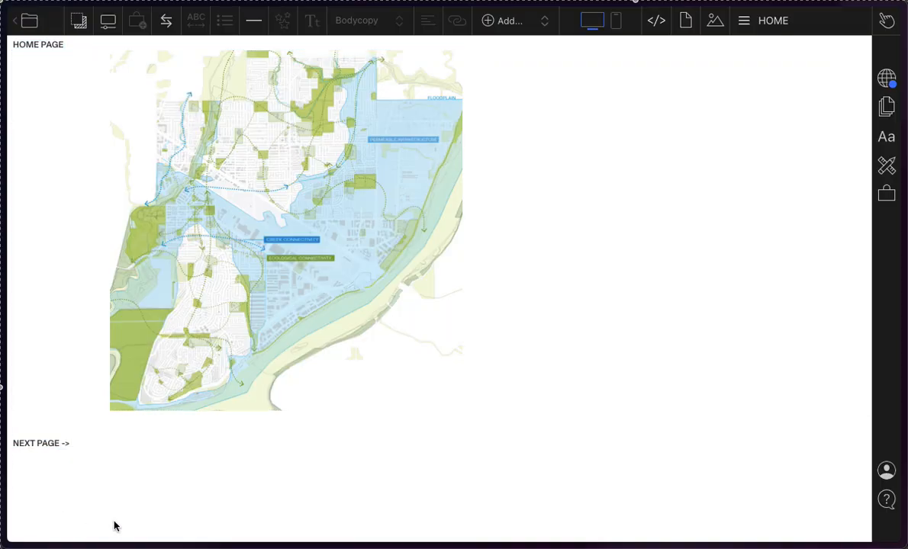
Step: Open the link settings for the "NEXT PAGE ->" text on HOME and bring up the Navigate link options
{"action": "left_click", "coordinate": [72, 437]}
{"action": "left_click_drag", "start_coordinate": [85, 447], "coordinate": [0, 447]}
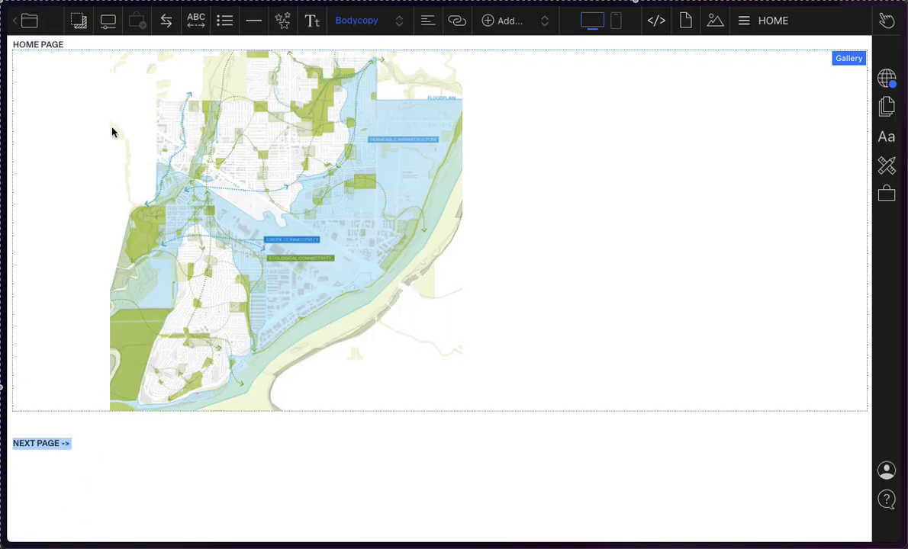
{"action": "left_click", "coordinate": [457, 21]}
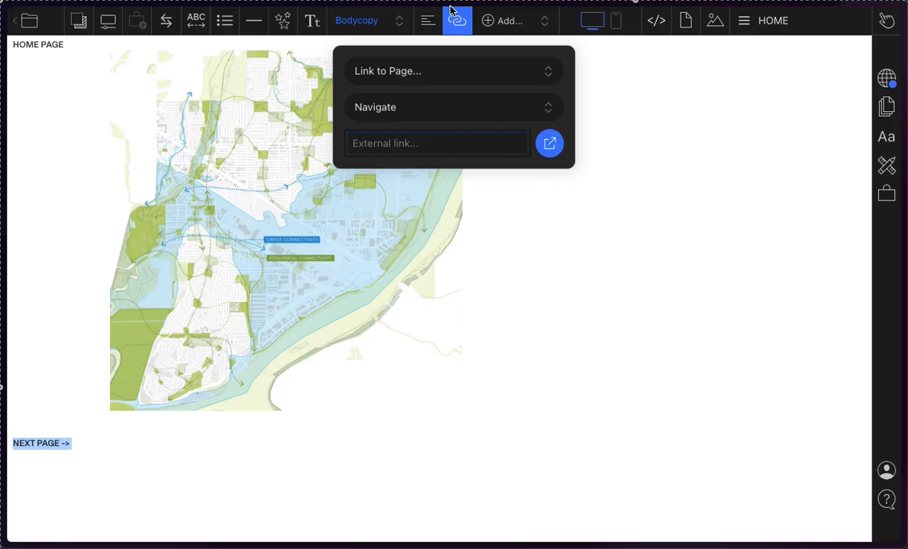
{"action": "left_click", "coordinate": [415, 74]}
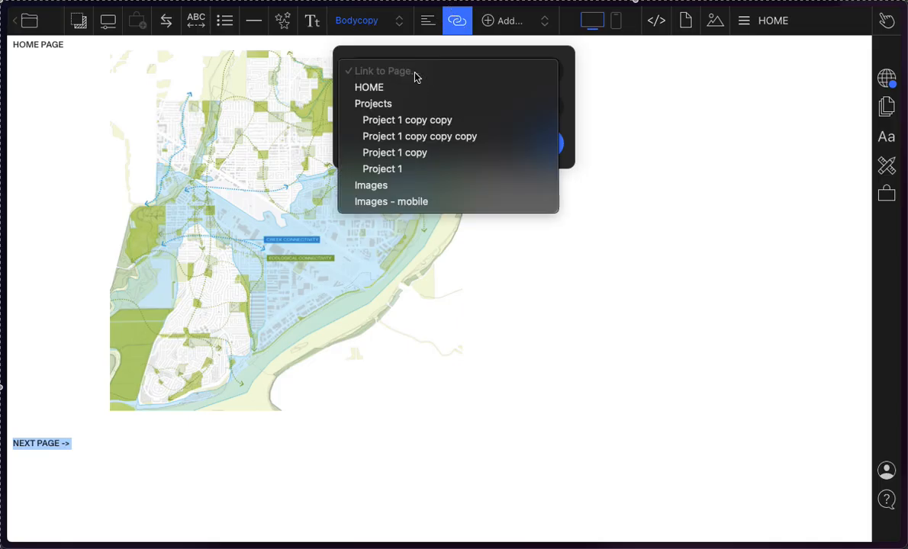
{"action": "left_click", "coordinate": [422, 73]}
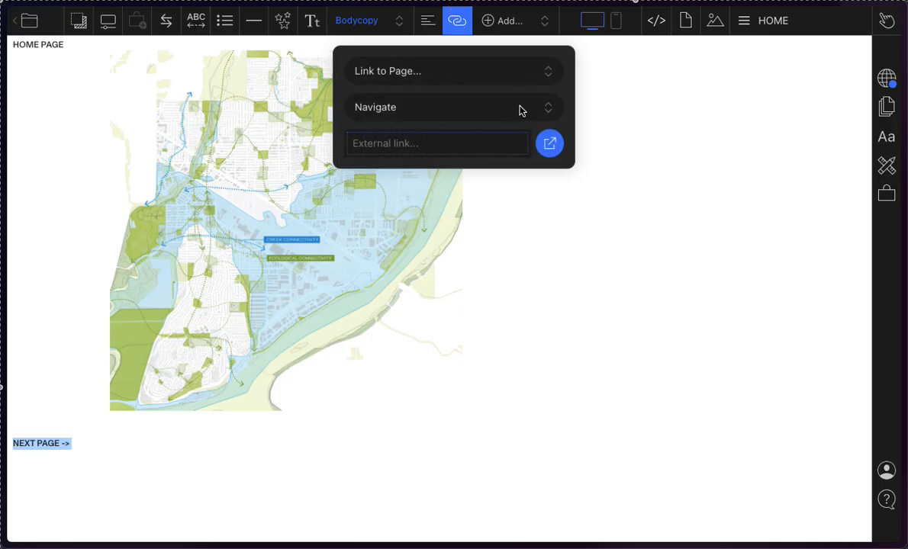
{"action": "left_click", "coordinate": [510, 106]}
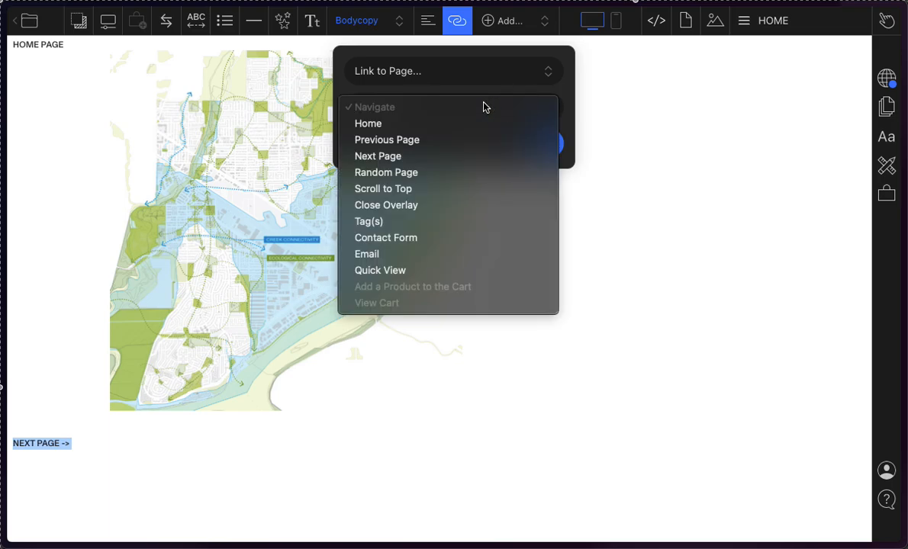
{"action": "left_click", "coordinate": [565, 114]}
{"action": "left_click", "coordinate": [539, 107]}
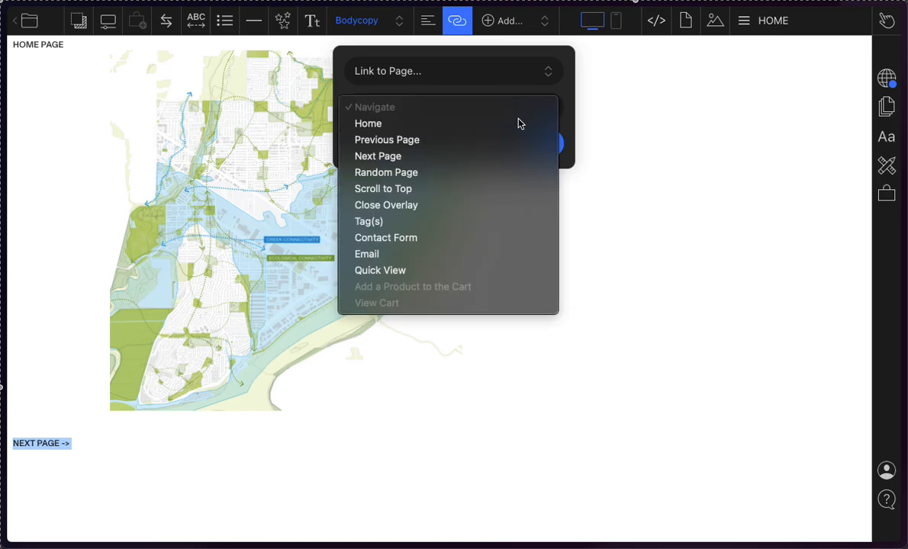
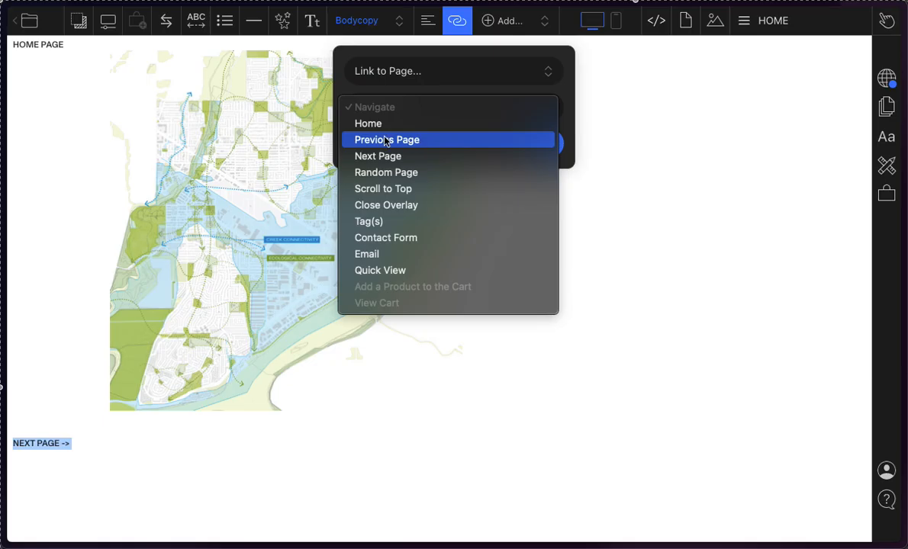
Step: Set the link of the "NEXT PAGE ->" text on HOME to the Next Page navigation option
{"action": "left_click", "coordinate": [420, 141]}
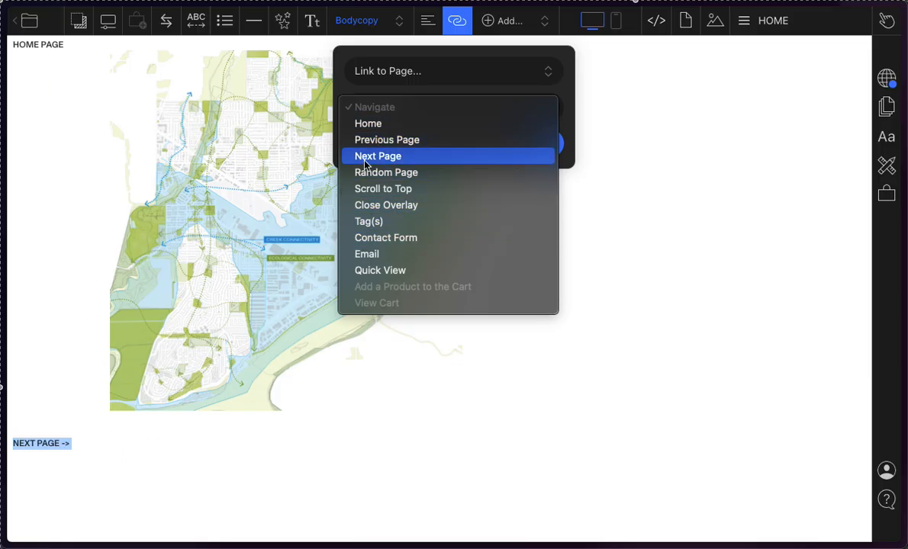
{"action": "left_click", "coordinate": [406, 156]}
{"action": "key", "text": "Escape"}
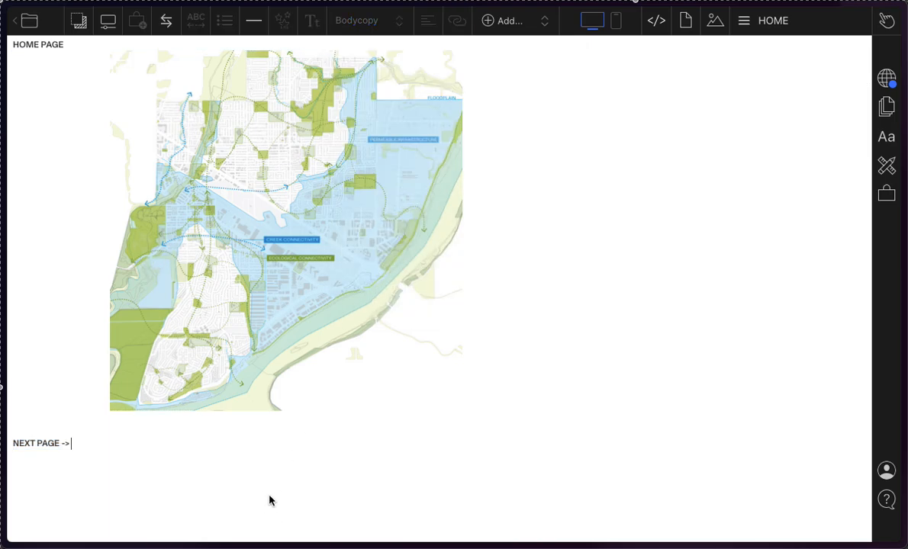
Step: Preview the draft, follow the "NEXT PAGE ->" link from the home page, and exit the preview
{"action": "left_click", "coordinate": [889, 20]}
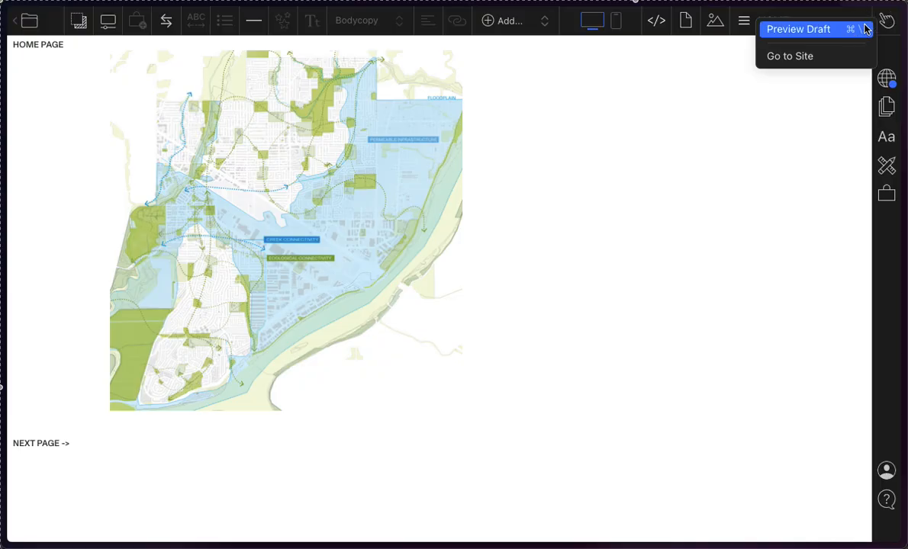
{"action": "left_click", "coordinate": [806, 28]}
{"action": "mouse_move", "coordinate": [2, 479]}
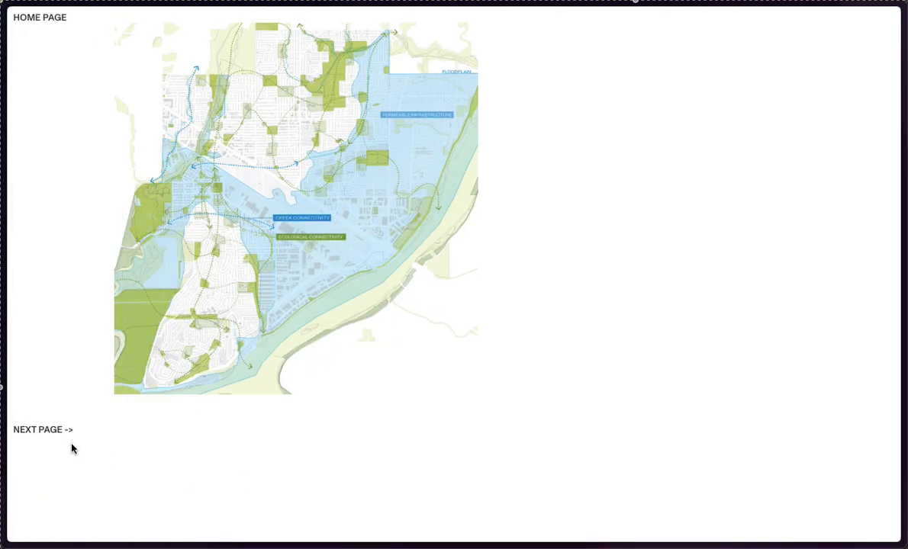
{"action": "left_click", "coordinate": [55, 431]}
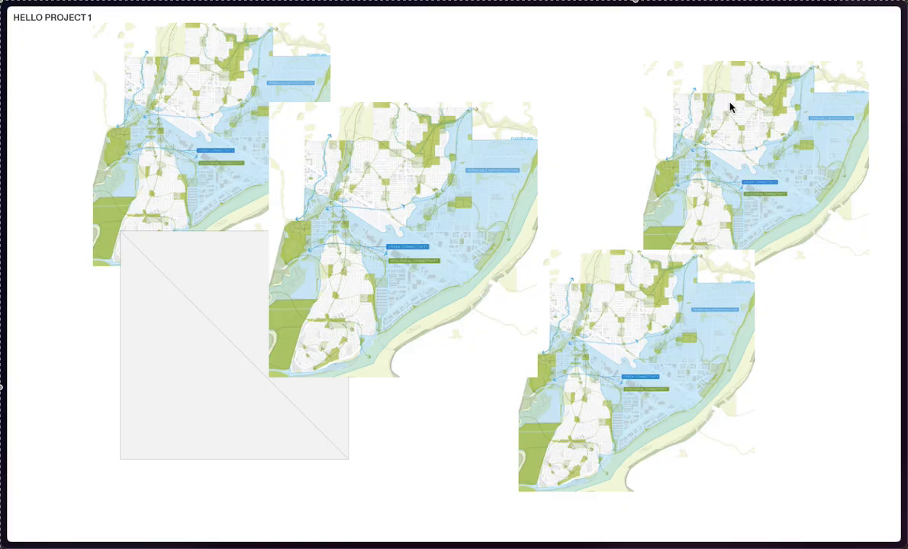
{"action": "key", "text": "Escape"}
Step: Review the page order by opening HOME and the first three pages of the Projects set, and return to HOME
{"action": "left_click", "coordinate": [790, 14]}
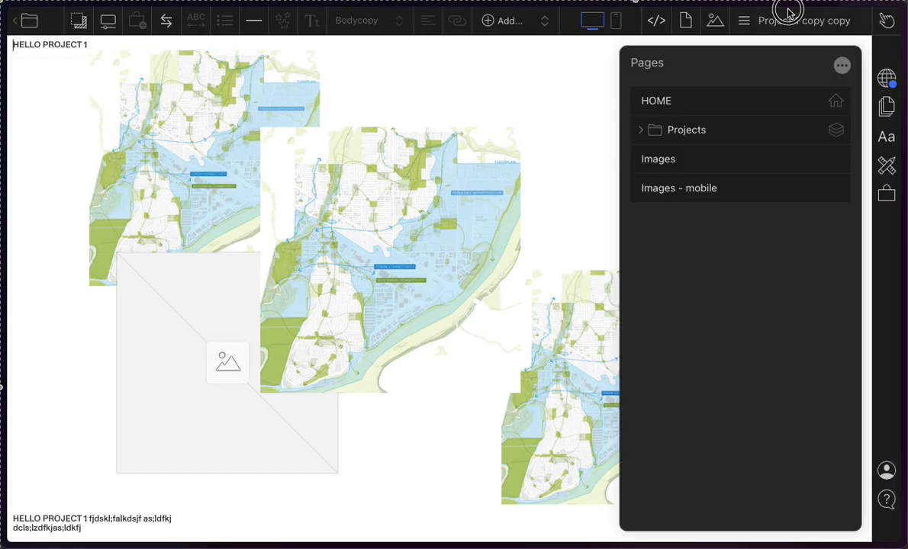
{"action": "left_click", "coordinate": [705, 104]}
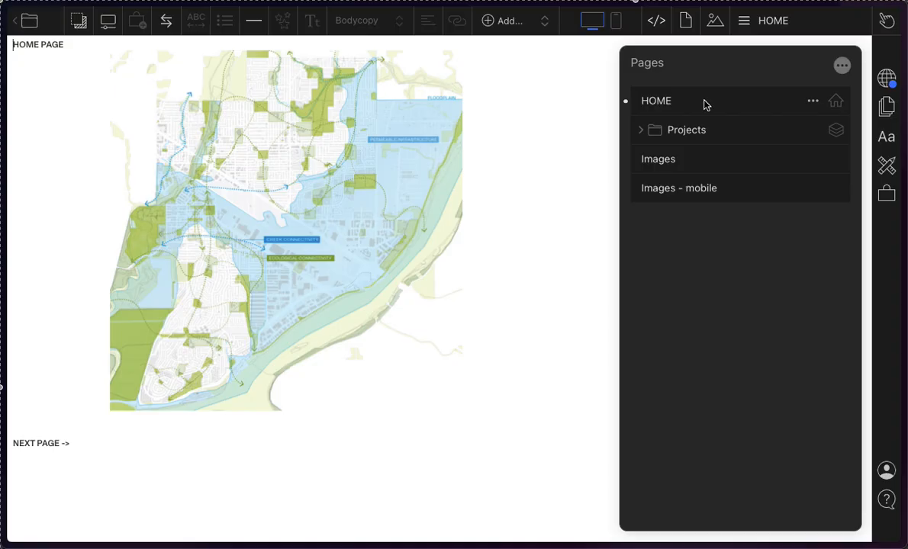
{"action": "left_click", "coordinate": [642, 130]}
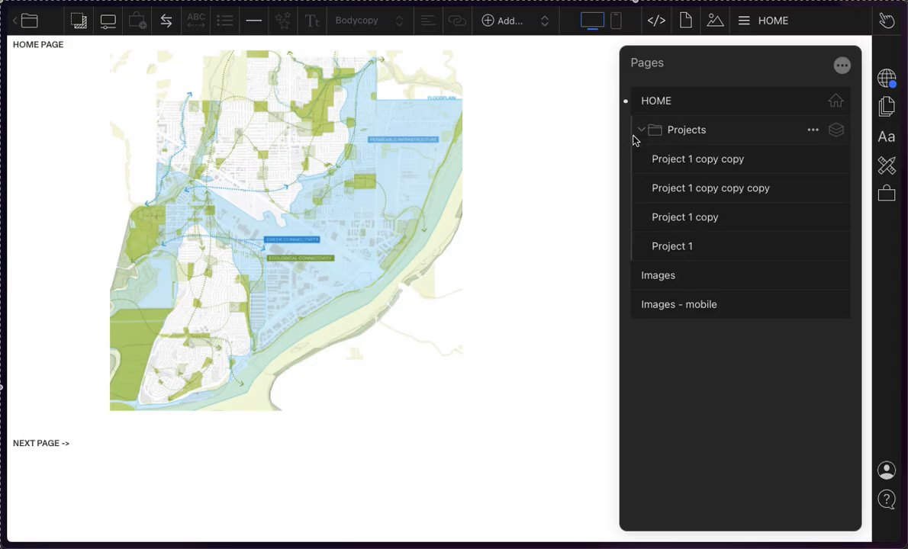
{"action": "left_click", "coordinate": [642, 134]}
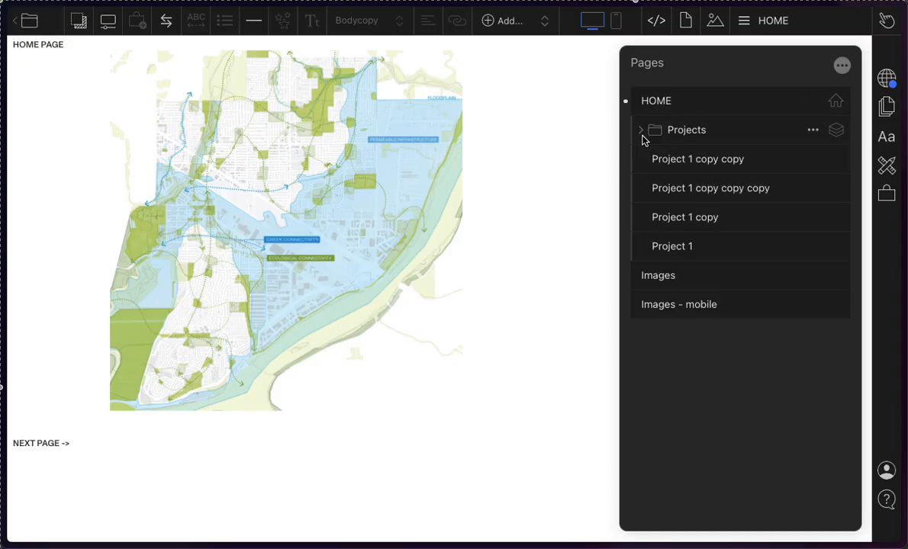
{"action": "left_click", "coordinate": [669, 162]}
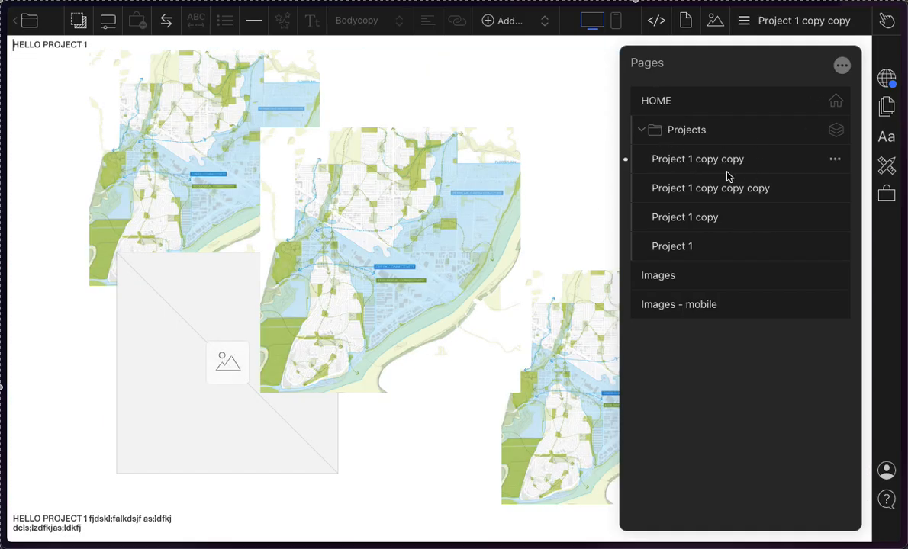
{"action": "left_click", "coordinate": [709, 188]}
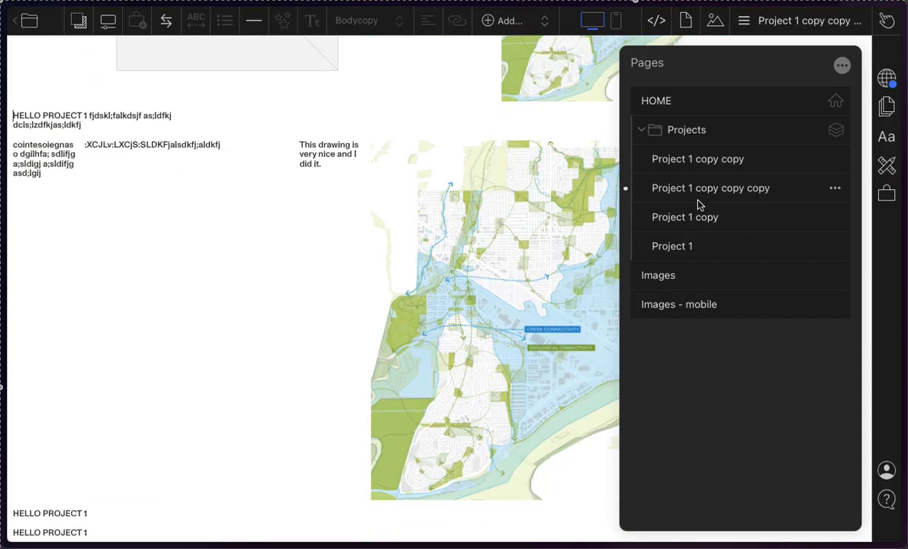
{"action": "left_click", "coordinate": [684, 216]}
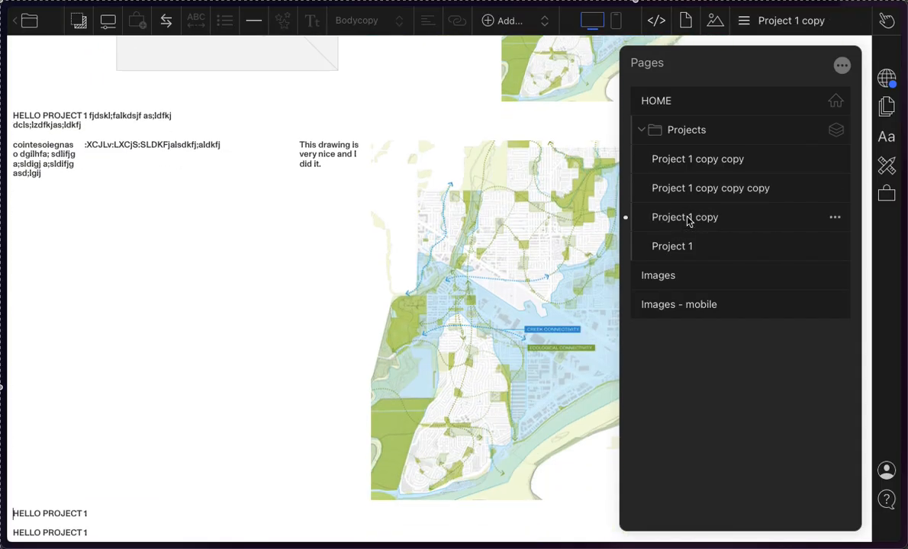
{"action": "scroll", "coordinate": [463, 202], "scroll_direction": "up", "scroll_amount": 5}
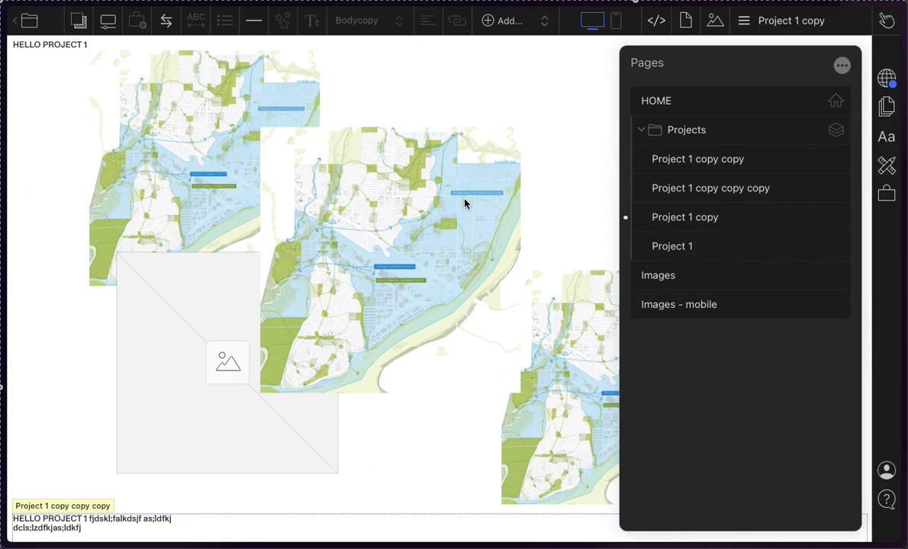
{"action": "left_click", "coordinate": [743, 135]}
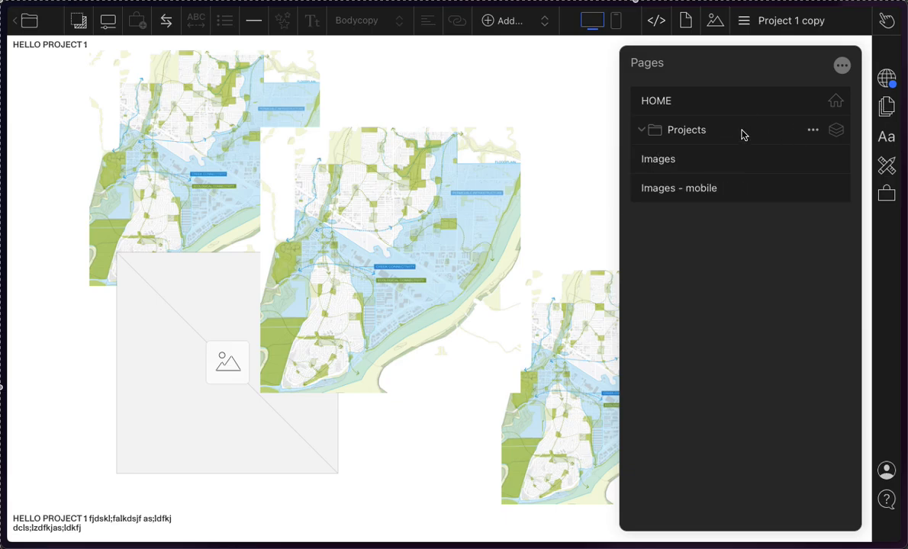
{"action": "left_click", "coordinate": [660, 92]}
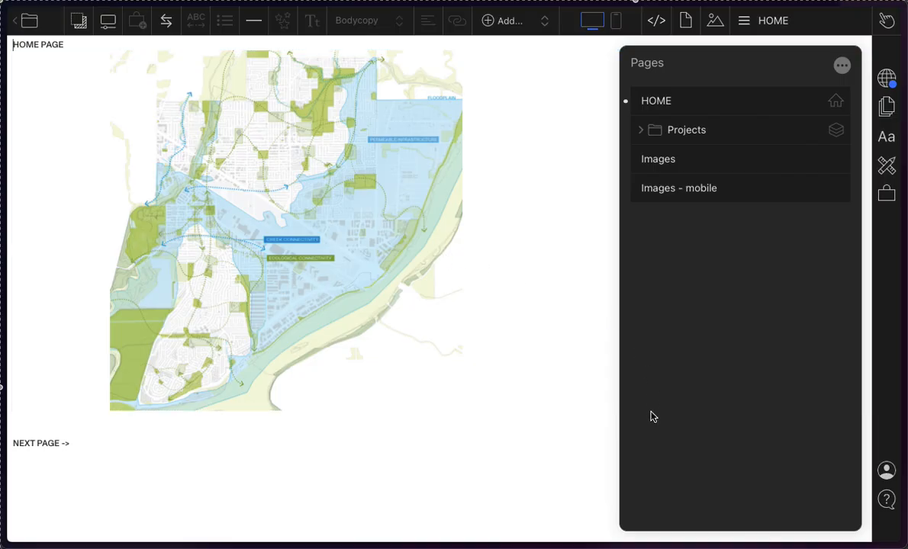
Step: Check the page list's options for creating, stacking and deleting pages, and dismiss them
{"action": "left_click", "coordinate": [210, 478]}
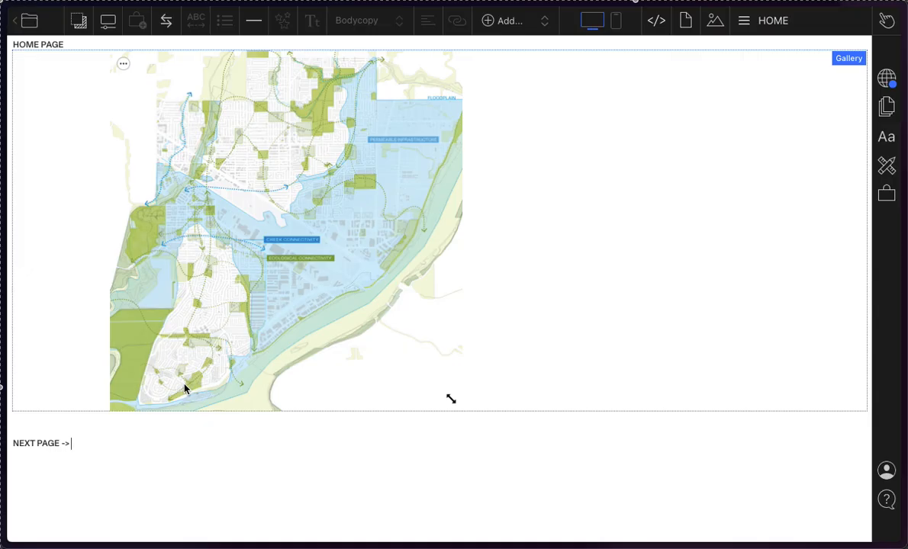
{"action": "left_click_drag", "start_coordinate": [133, 457], "coordinate": [37, 442]}
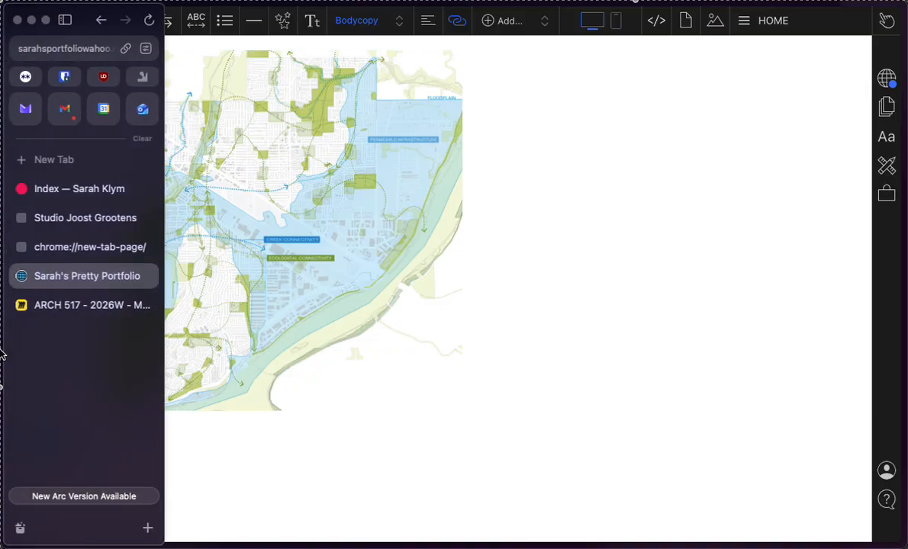
{"action": "left_click", "coordinate": [744, 20]}
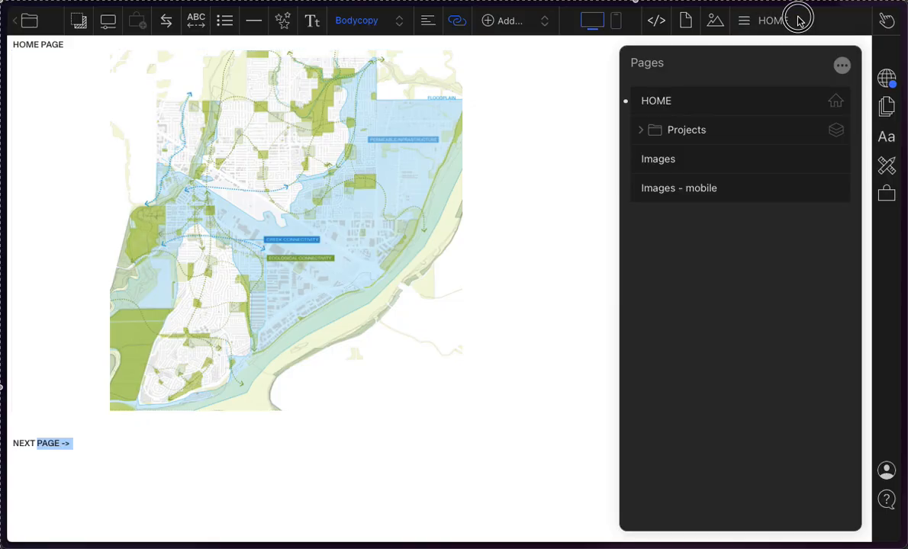
{"action": "left_click", "coordinate": [841, 67]}
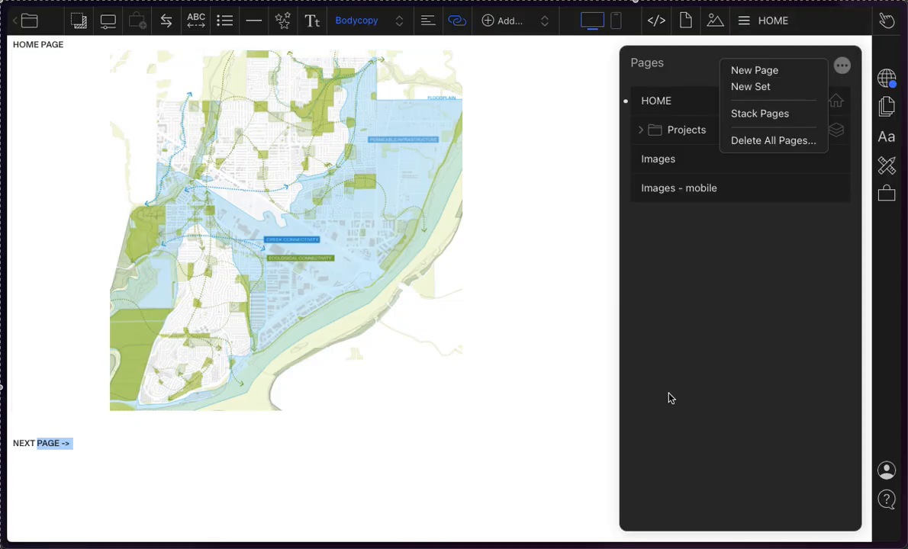
{"action": "left_click", "coordinate": [703, 396]}
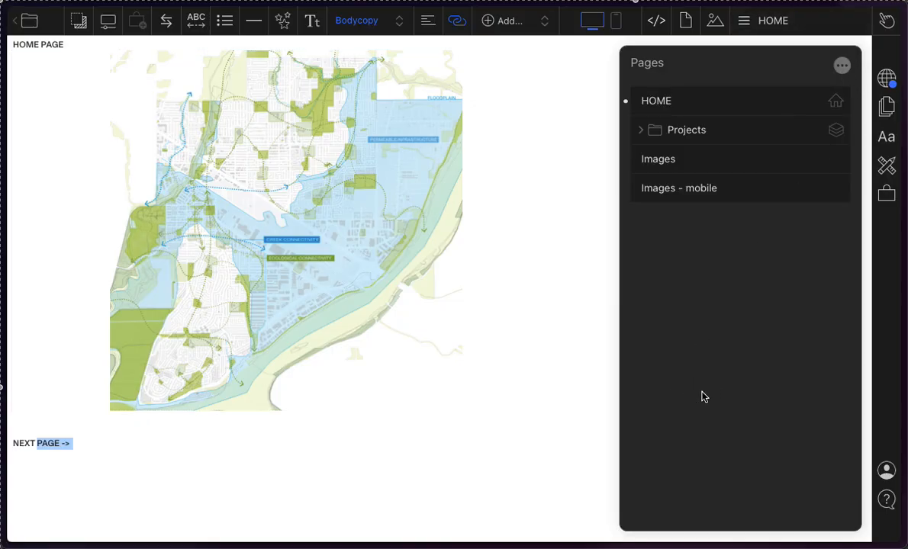
Step: Look through the publish settings, text styles, Commerce add-on, site settings and text effects in turn
{"action": "left_click", "coordinate": [881, 76]}
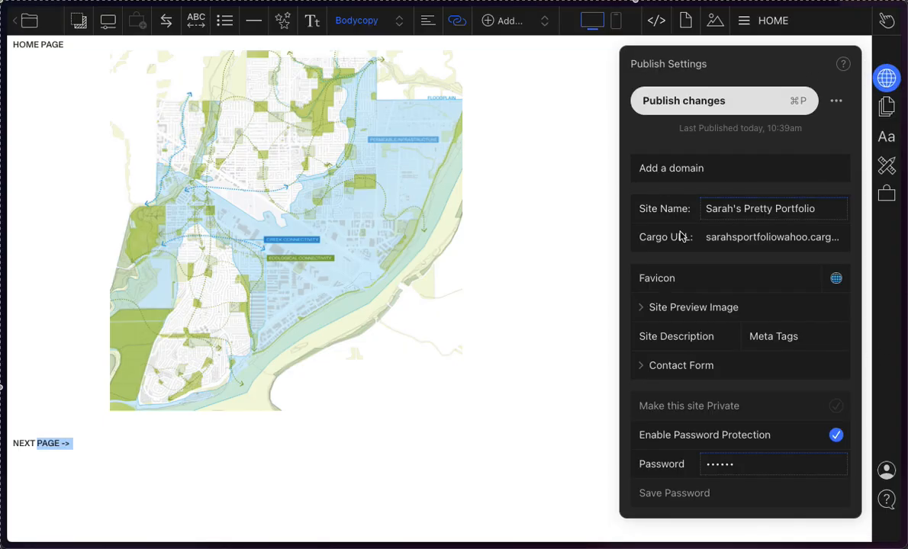
{"action": "left_click", "coordinate": [890, 142]}
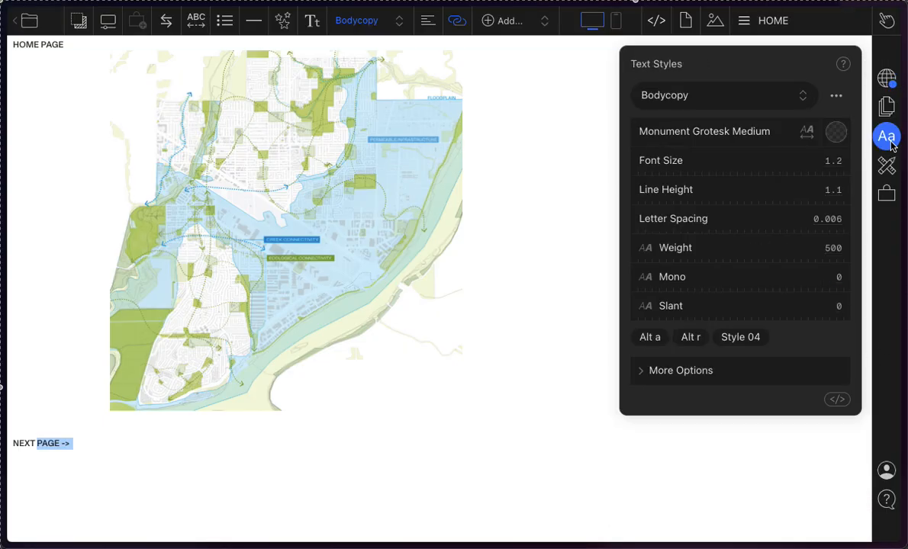
{"action": "left_click", "coordinate": [886, 191]}
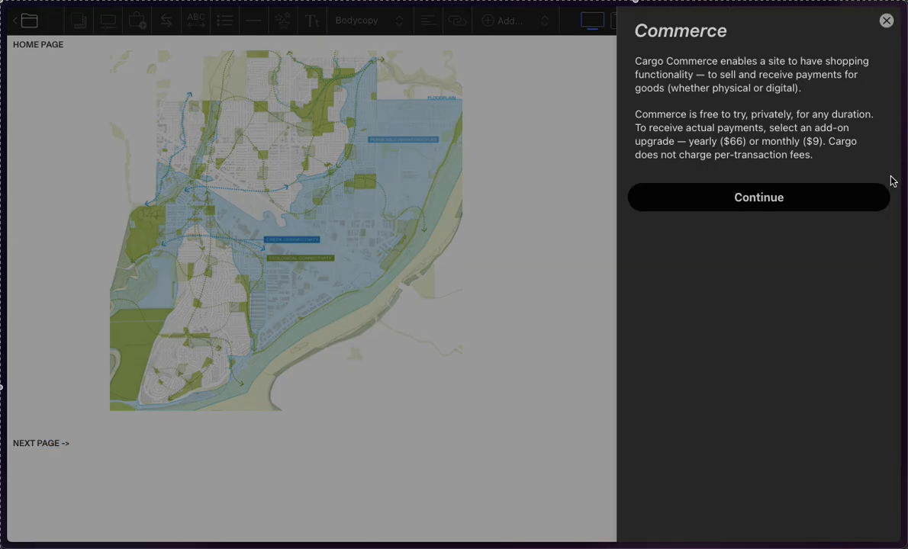
{"action": "left_click", "coordinate": [878, 22]}
{"action": "left_click", "coordinate": [887, 167]}
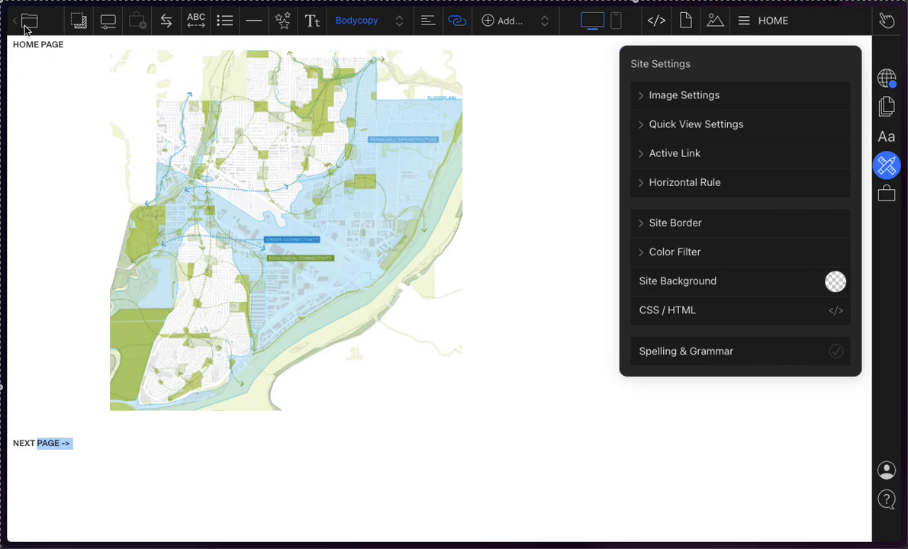
{"action": "left_click", "coordinate": [285, 23]}
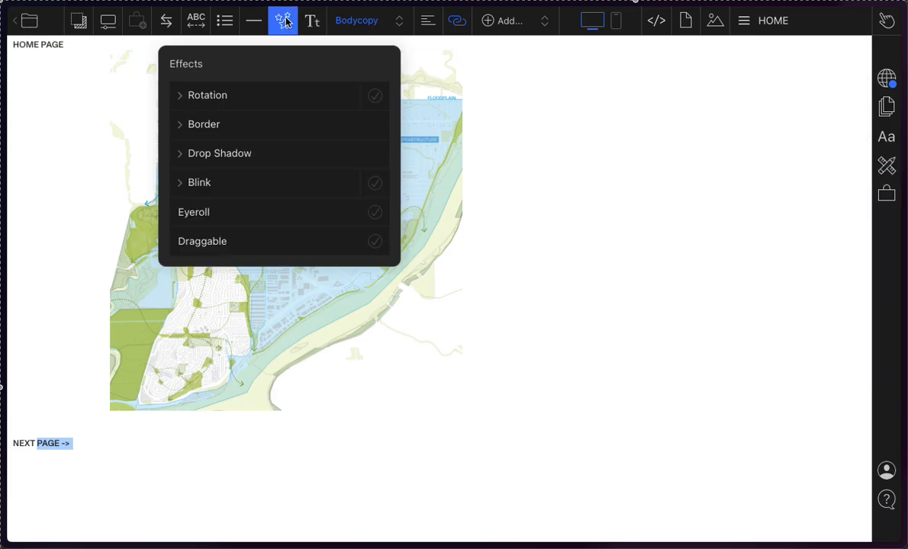
{"action": "left_click", "coordinate": [285, 23]}
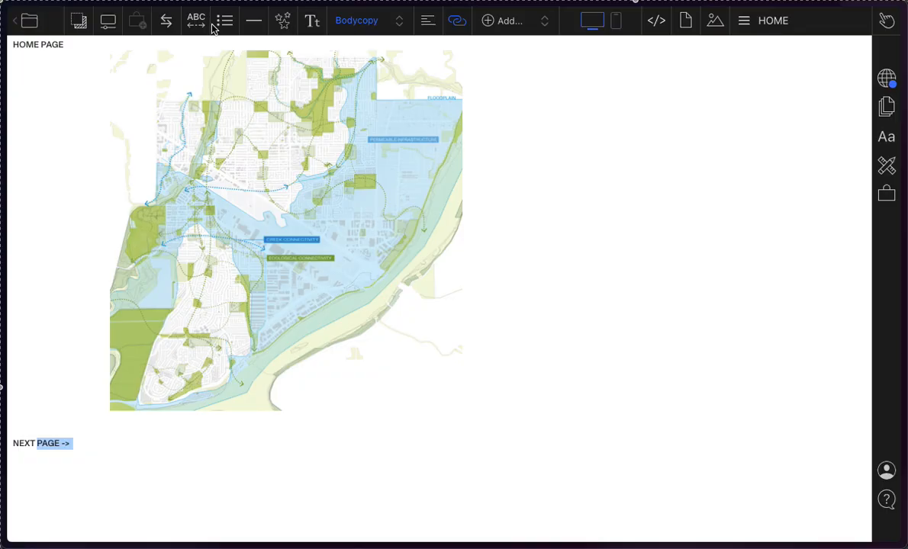
Step: Return to the site overview, check the new portfolio's site options, preview it, and reopen it for editing
{"action": "left_click", "coordinate": [23, 23]}
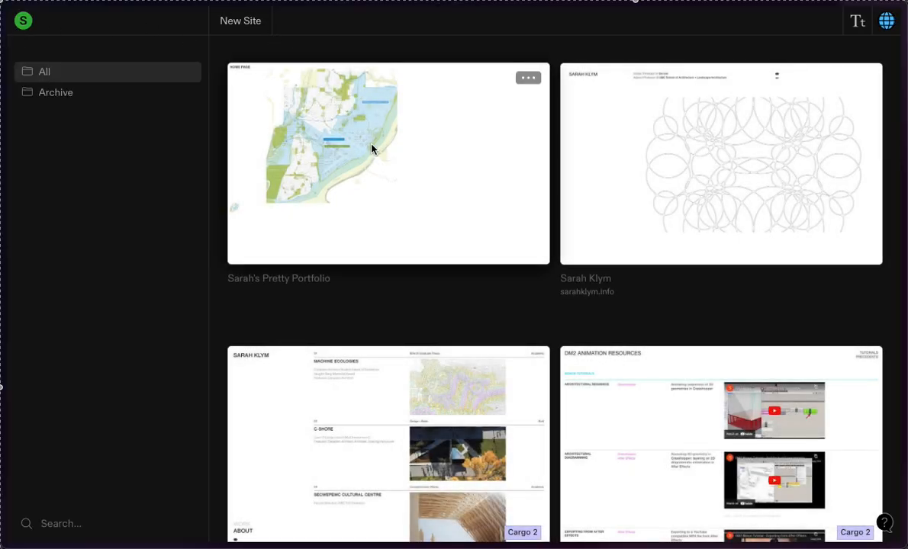
{"action": "left_click", "coordinate": [534, 77]}
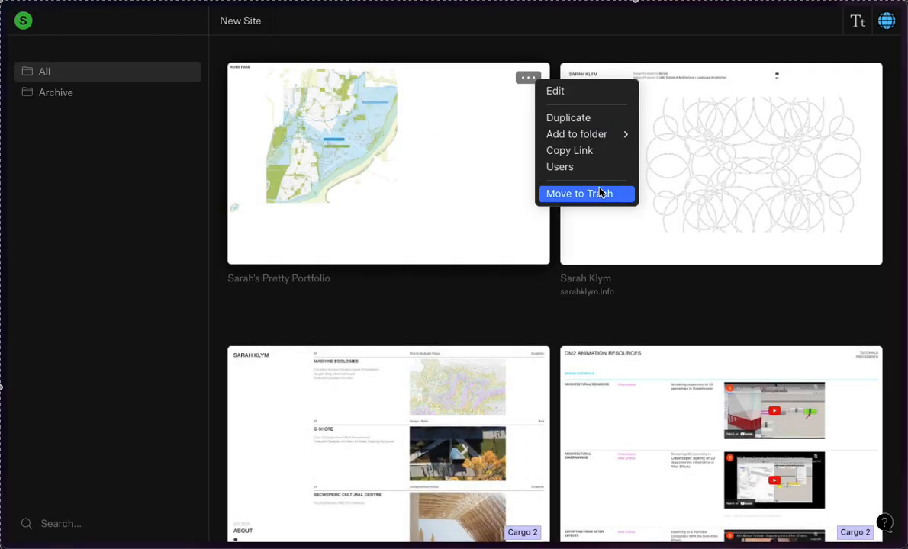
{"action": "left_click", "coordinate": [367, 253]}
{"action": "left_click", "coordinate": [386, 178]}
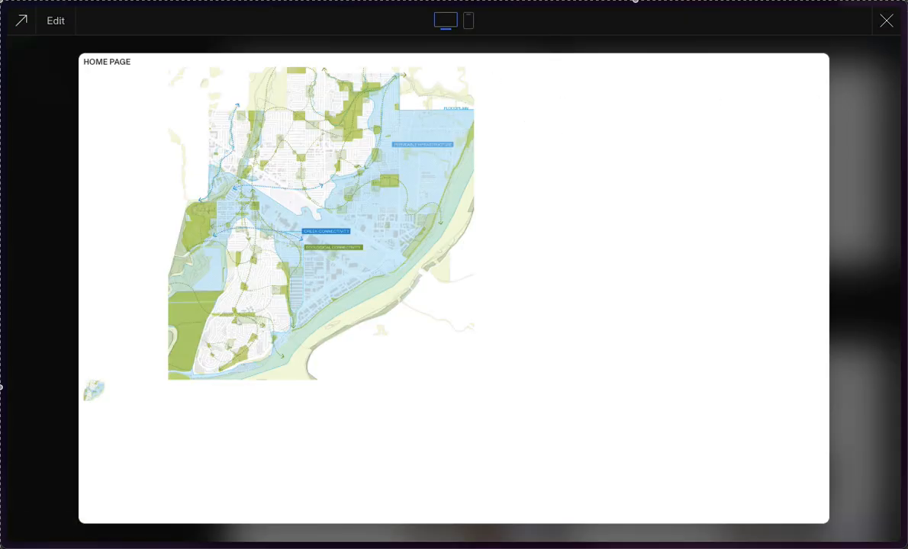
{"action": "left_click", "coordinate": [55, 21]}
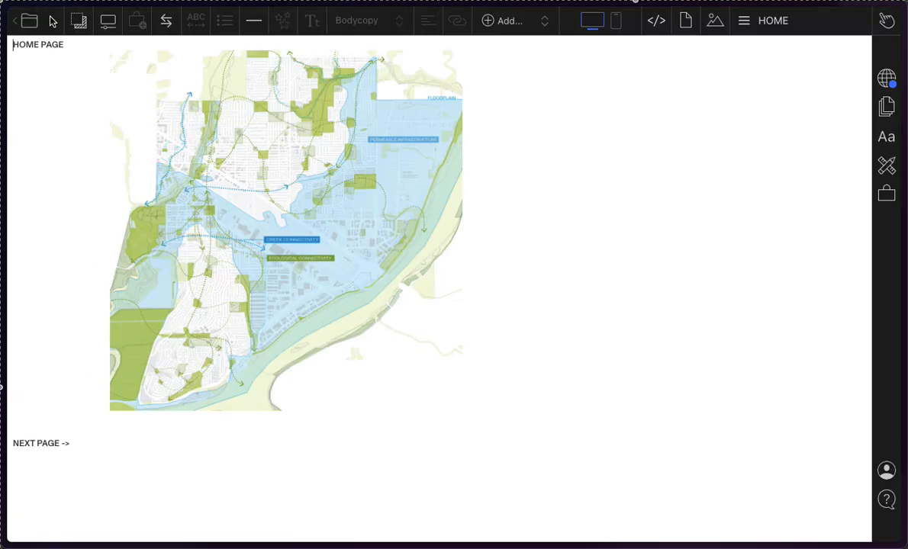
{"action": "left_click", "coordinate": [353, 159]}
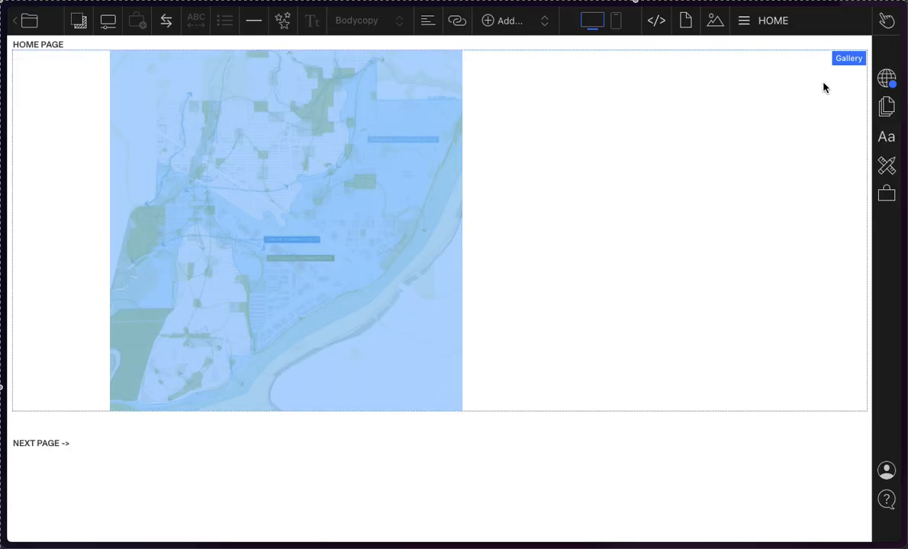
{"action": "left_click", "coordinate": [626, 67]}
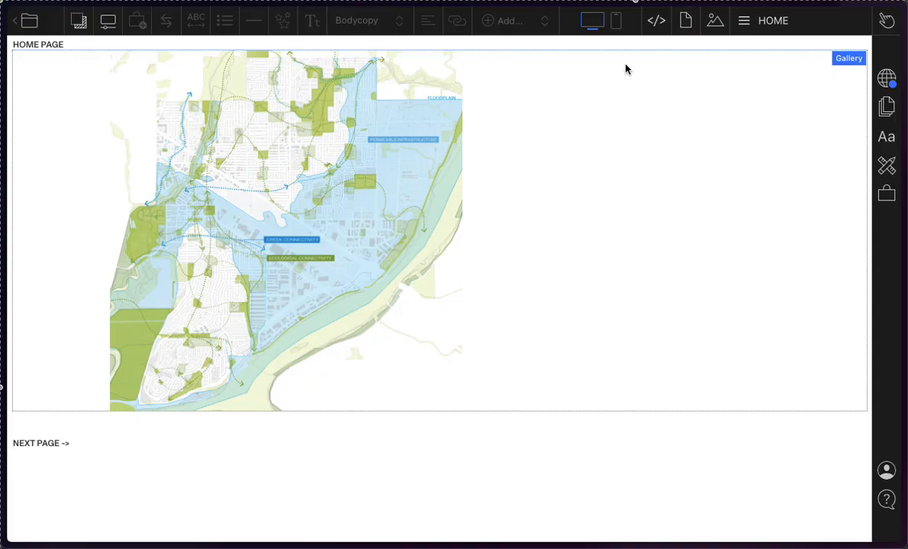
{"action": "left_click", "coordinate": [385, 198]}
{"action": "left_click", "coordinate": [518, 228]}
{"action": "left_click", "coordinate": [490, 59]}
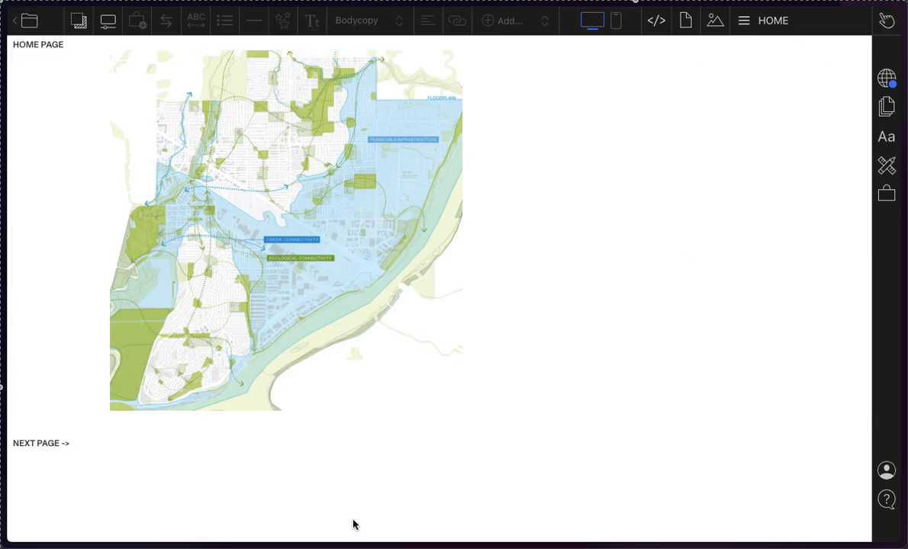
Step: Review the default page settings including their additional options, and bring up the publish settings
{"action": "mouse_move", "coordinate": [2, 82]}
{"action": "left_click", "coordinate": [886, 110]}
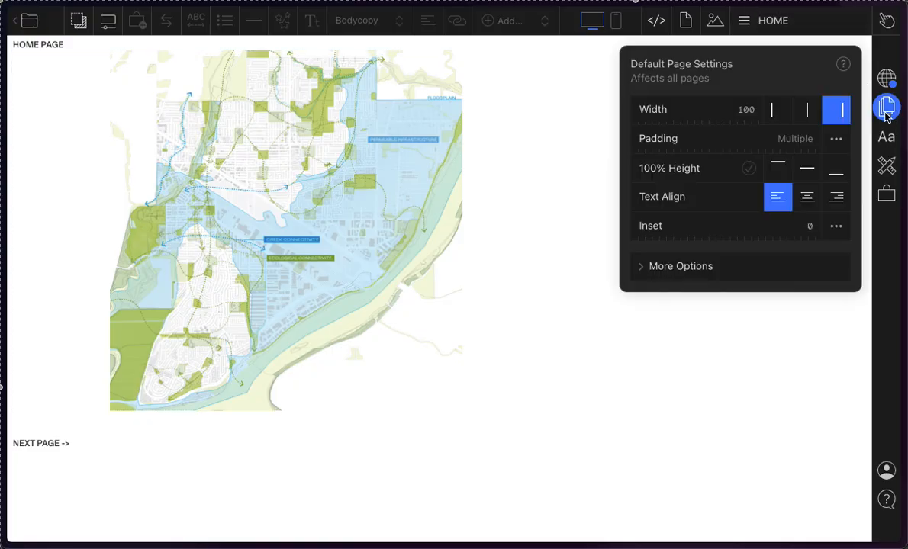
{"action": "left_click", "coordinate": [761, 265]}
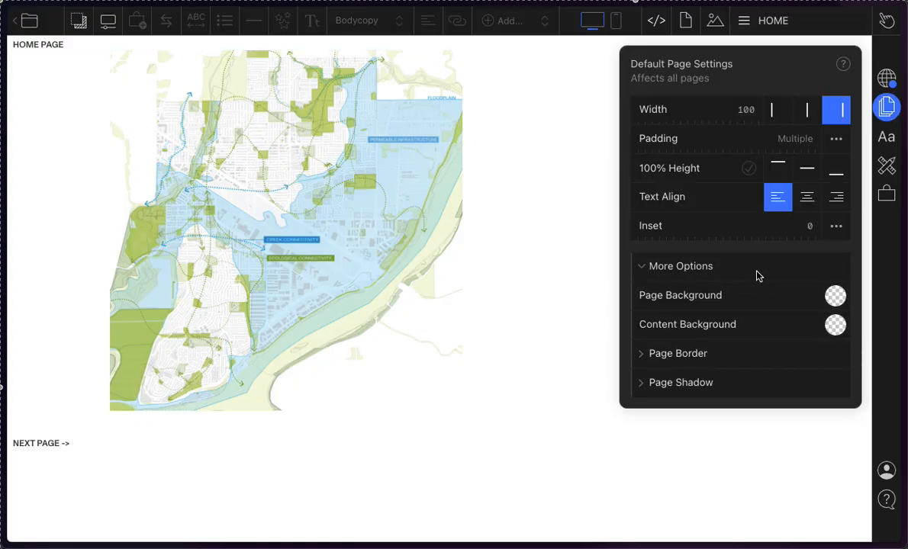
{"action": "left_click", "coordinate": [759, 273]}
{"action": "left_click", "coordinate": [890, 77]}
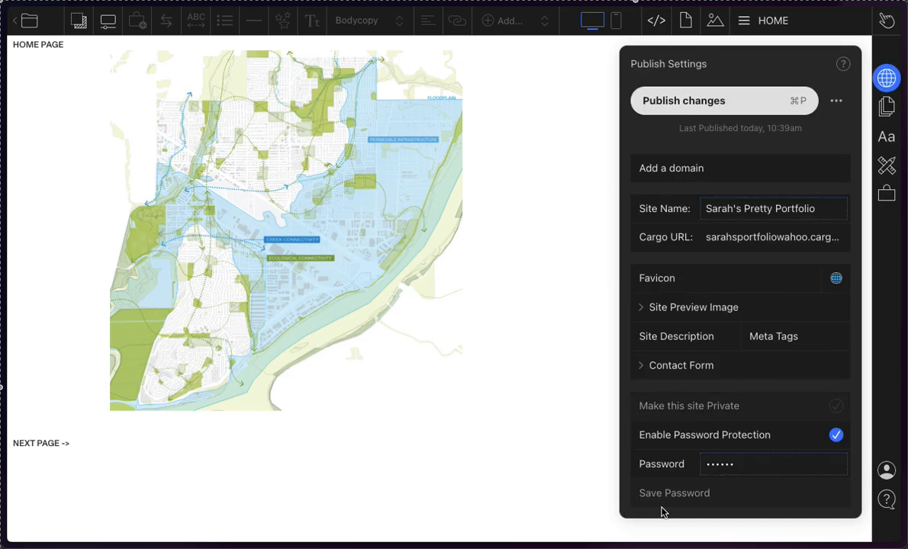
Step: Select the NEXT PAGE -> text under the map and look over its text effects and available text styles
{"action": "left_click", "coordinate": [49, 254]}
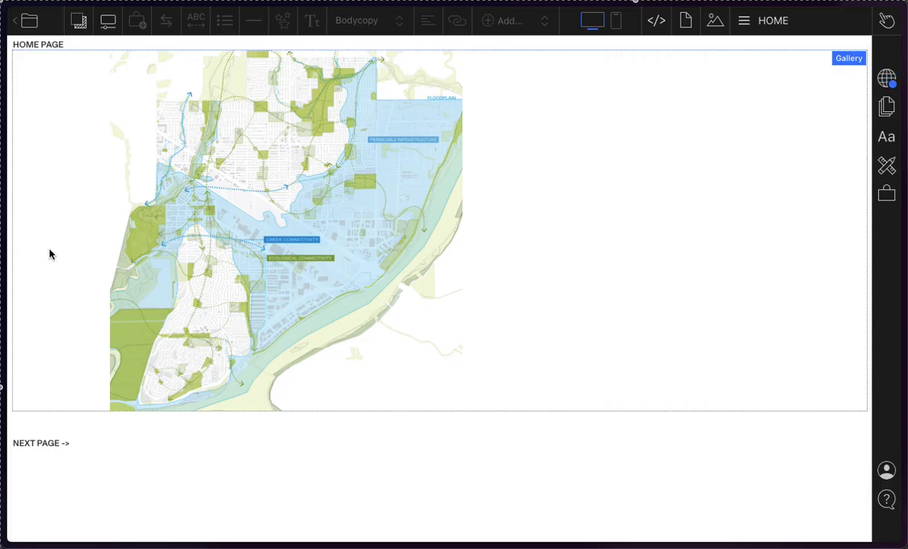
{"action": "left_click", "coordinate": [84, 438]}
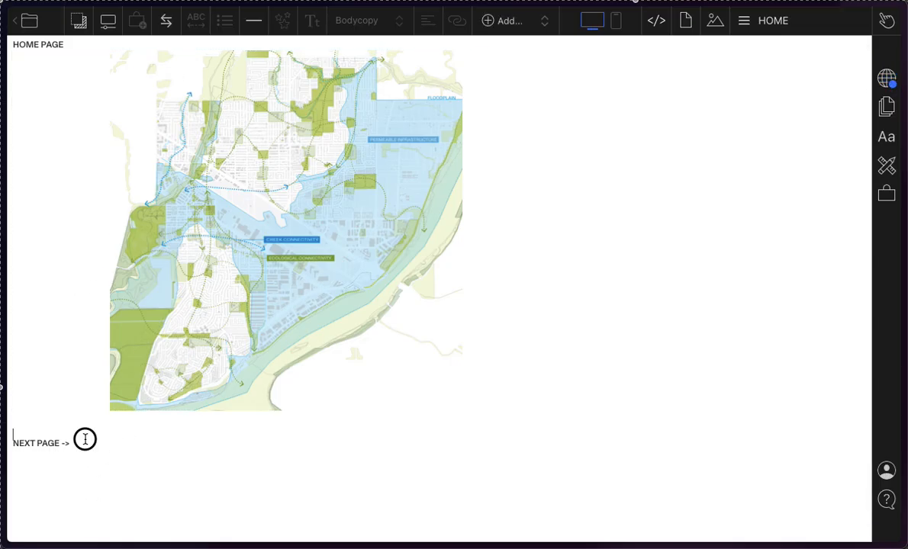
{"action": "left_click_drag", "start_coordinate": [13, 443], "coordinate": [105, 450]}
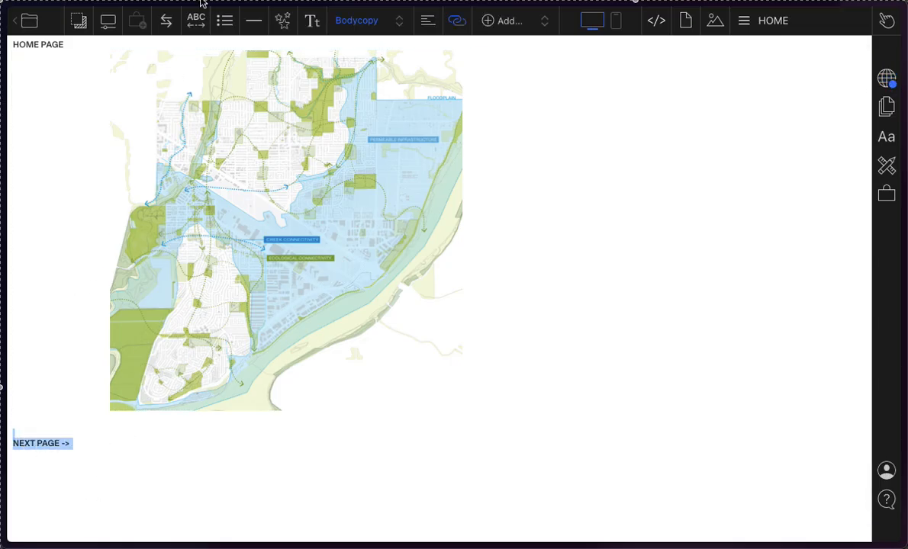
{"action": "left_click", "coordinate": [281, 21]}
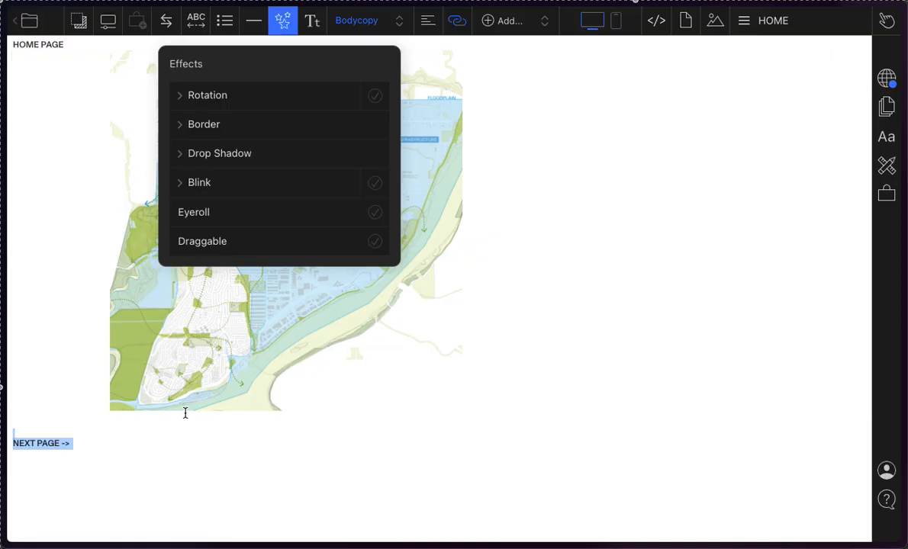
{"action": "left_click", "coordinate": [188, 446]}
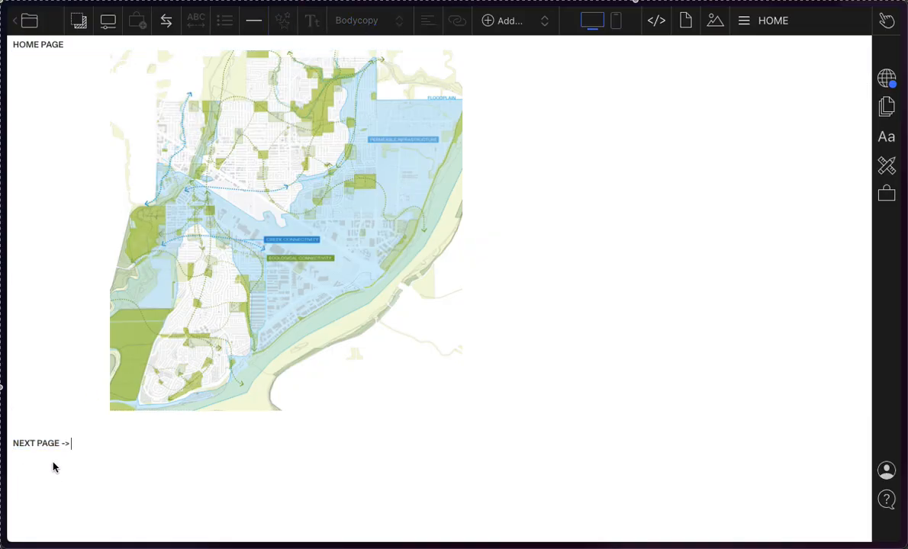
{"action": "left_click_drag", "start_coordinate": [71, 443], "coordinate": [12, 430]}
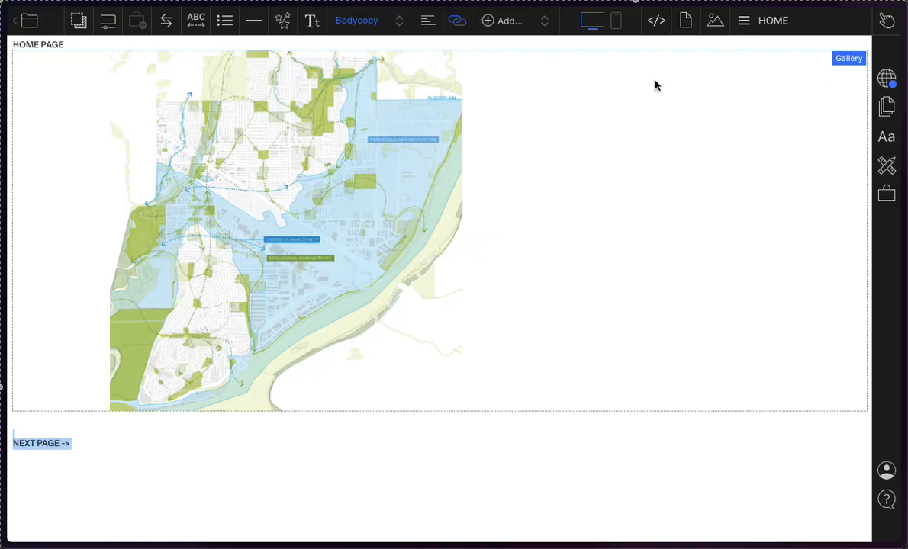
{"action": "left_click", "coordinate": [398, 23]}
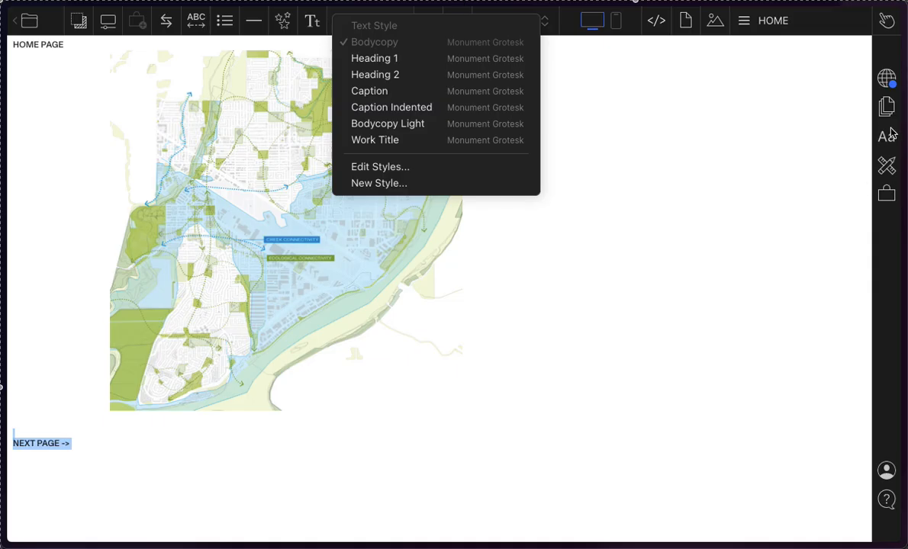
{"action": "left_click", "coordinate": [830, 123]}
Step: Review the Bodycopy text style settings and the list of styles that can be edited
{"action": "left_click", "coordinate": [885, 138]}
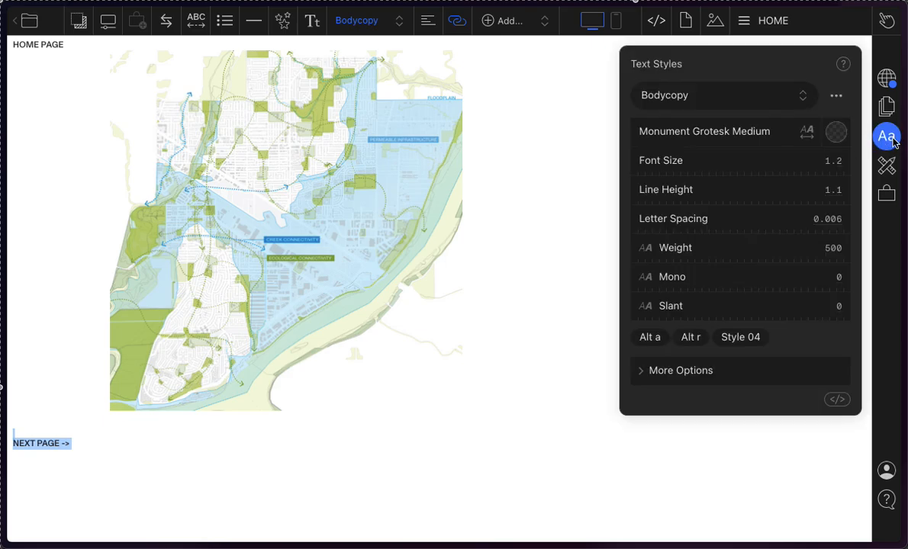
{"action": "left_click", "coordinate": [753, 100]}
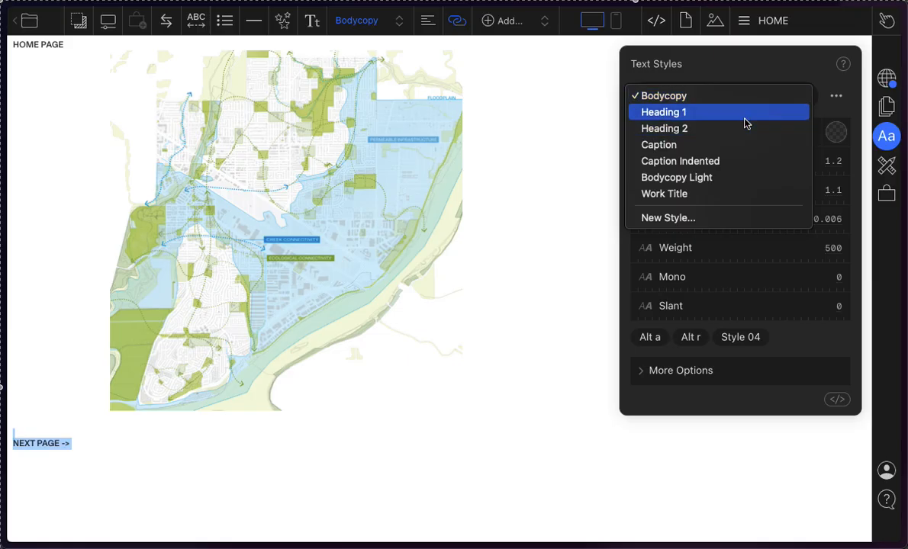
{"action": "left_click", "coordinate": [722, 72]}
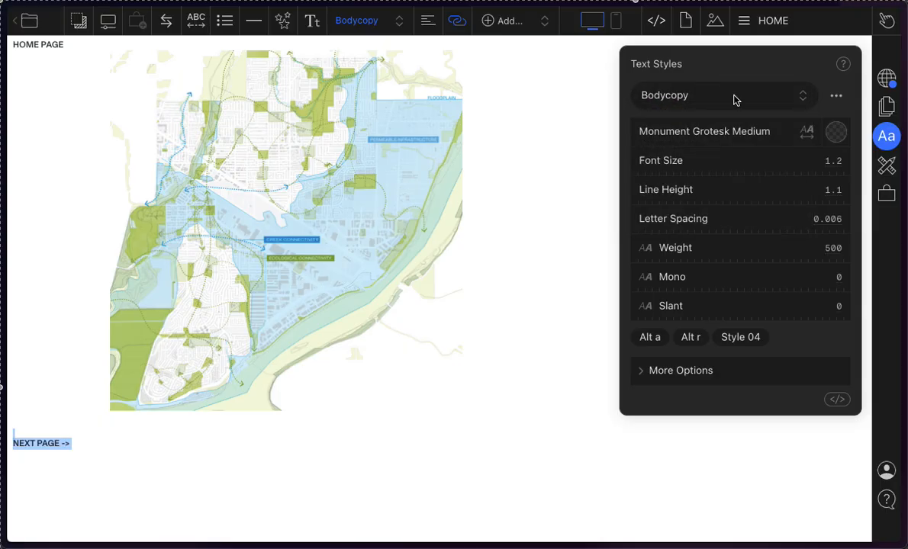
{"action": "left_click", "coordinate": [735, 100]}
{"action": "left_click", "coordinate": [689, 72]}
Step: Compare the Heading 1 text style settings with those of Bodycopy, leaving Heading 1 chosen, and close the style settings
{"action": "left_click", "coordinate": [681, 93]}
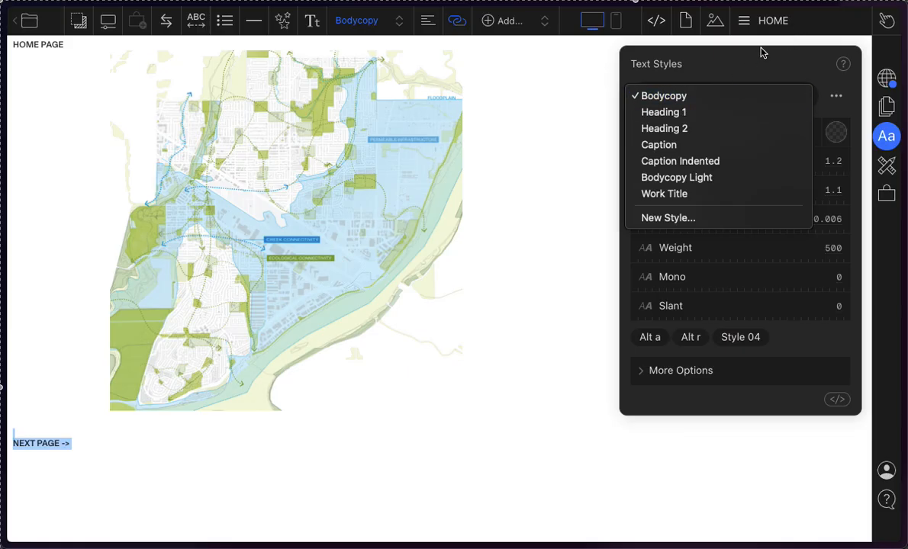
{"action": "left_click", "coordinate": [694, 113]}
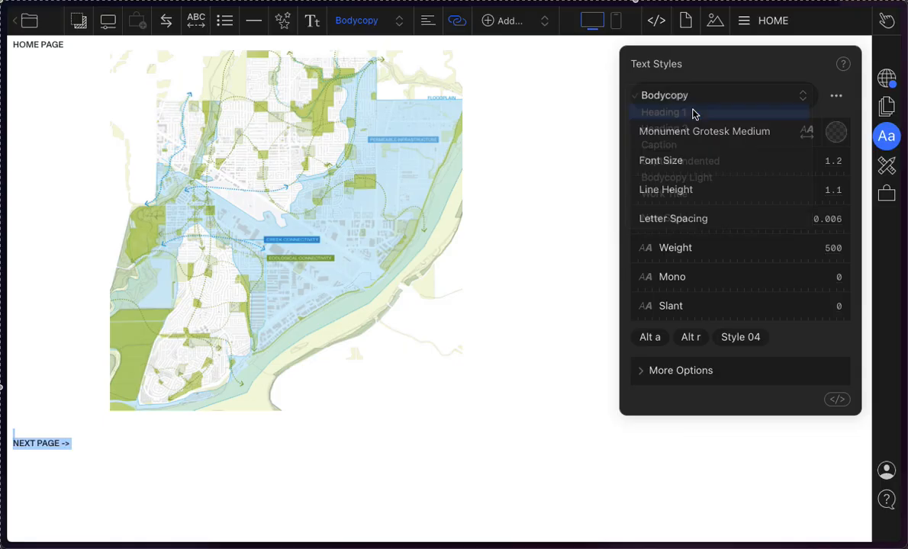
{"action": "left_click", "coordinate": [792, 105]}
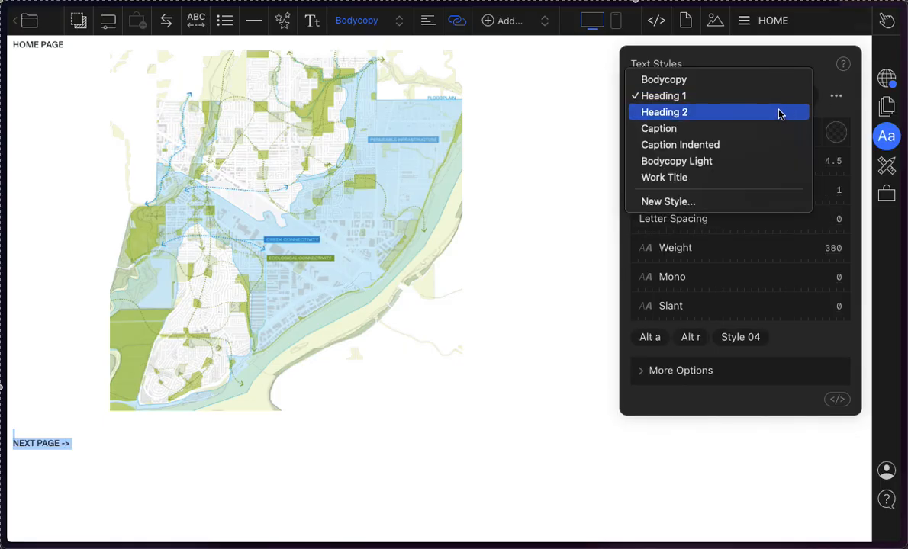
{"action": "left_click", "coordinate": [733, 84]}
{"action": "left_click", "coordinate": [738, 98]}
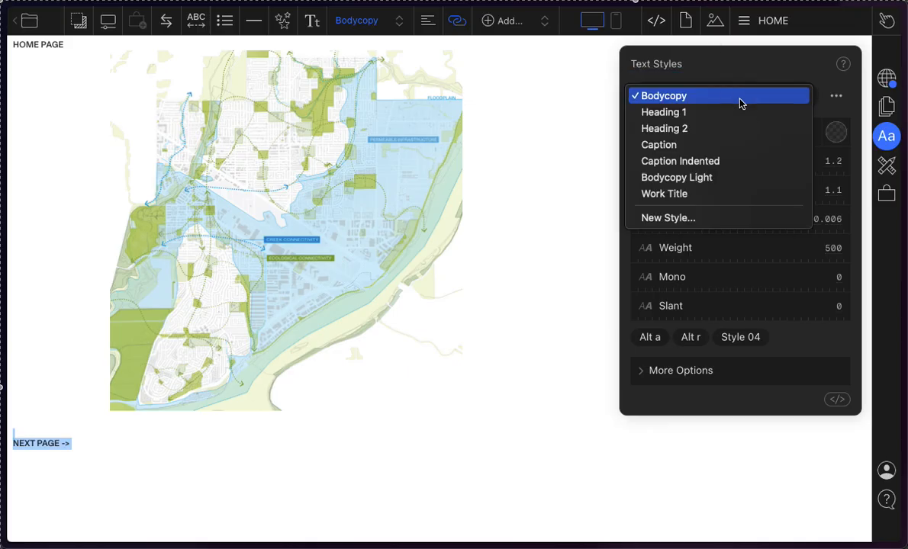
{"action": "left_click", "coordinate": [747, 70]}
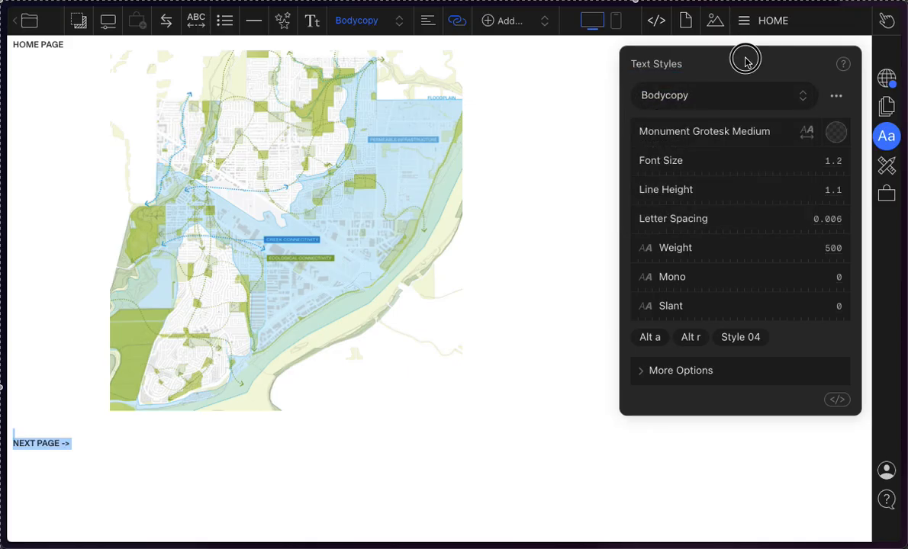
{"action": "left_click", "coordinate": [733, 94]}
{"action": "left_click", "coordinate": [724, 113]}
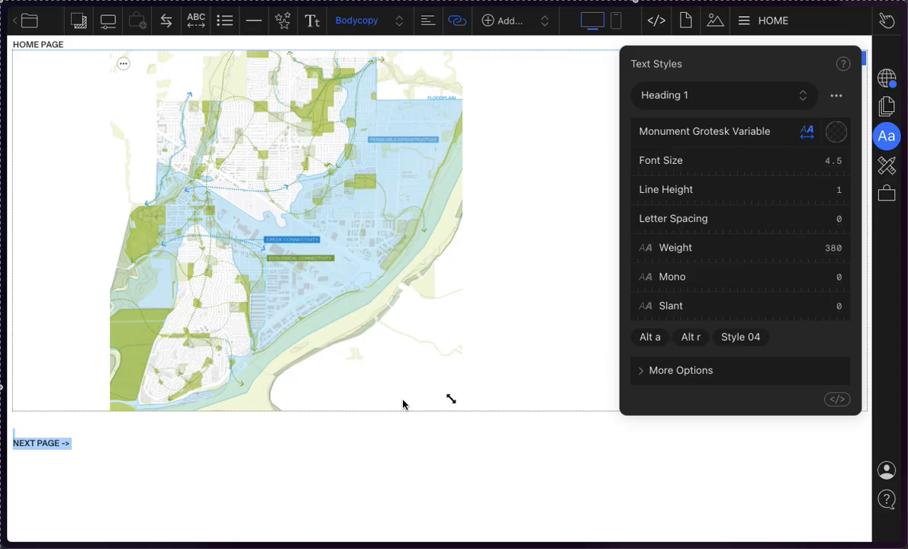
{"action": "left_click", "coordinate": [122, 449]}
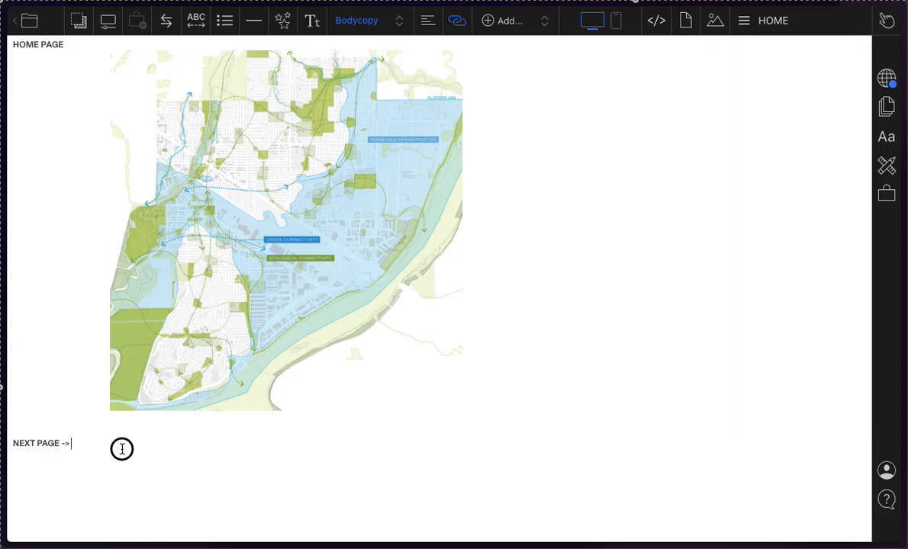
Step: Replace the HOME PAGE text above the map with the owner's first name in possessive form followed by "Wonderful Website"
{"action": "left_click", "coordinate": [64, 46]}
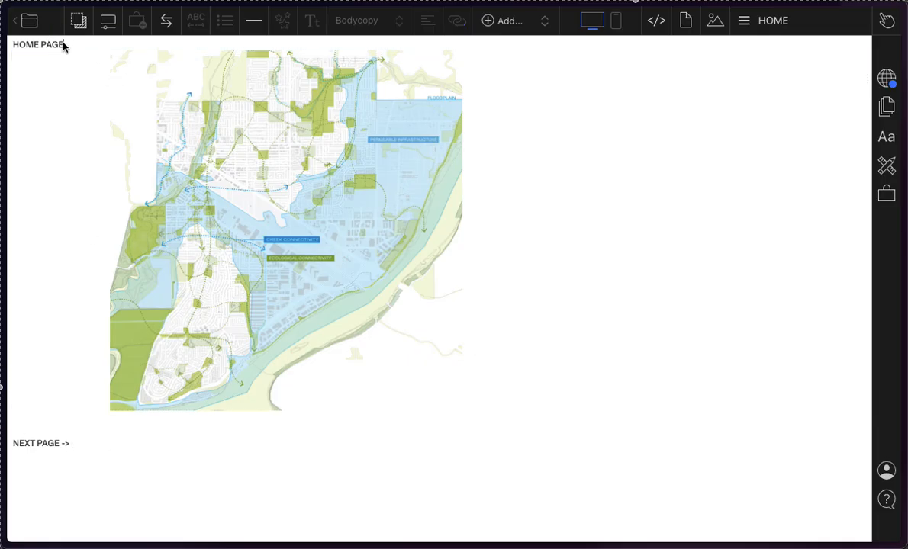
{"action": "left_click_drag", "start_coordinate": [65, 49], "coordinate": [3, 35]}
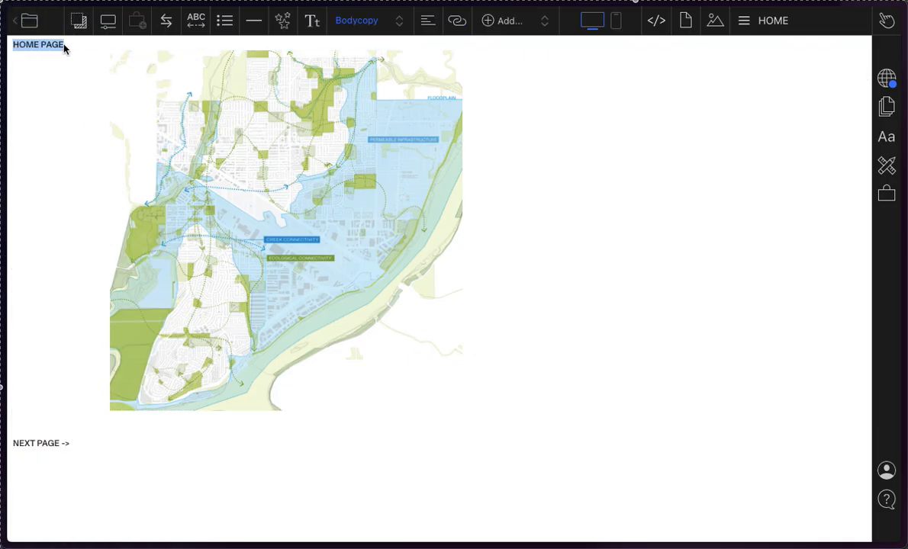
{"action": "left_click", "coordinate": [61, 44]}
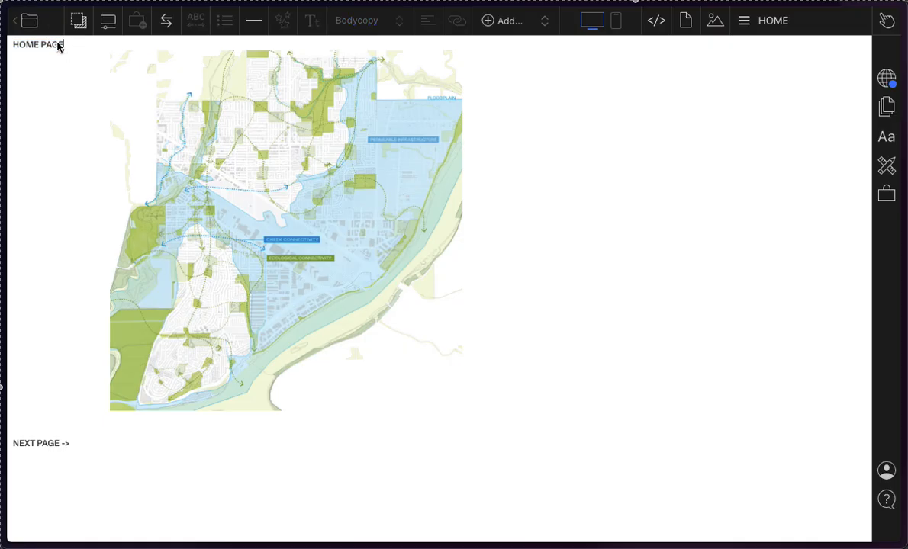
{"action": "triple_click", "coordinate": [58, 43]}
{"action": "key", "text": "Right"}
{"action": "key", "text": "shift+Up"}
{"action": "key", "text": "Right"}
{"action": "key", "text": "shift+Up"}
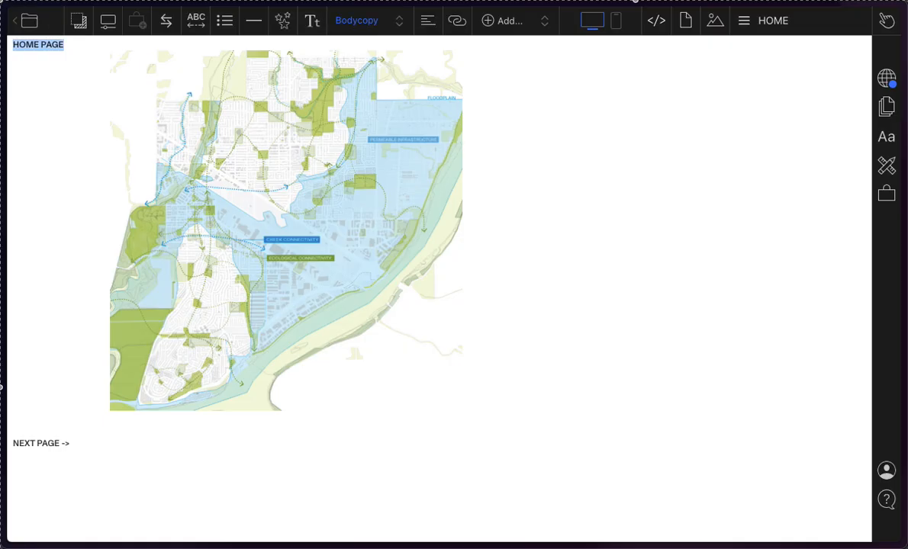
{"action": "type", "text": "Sarah's"}
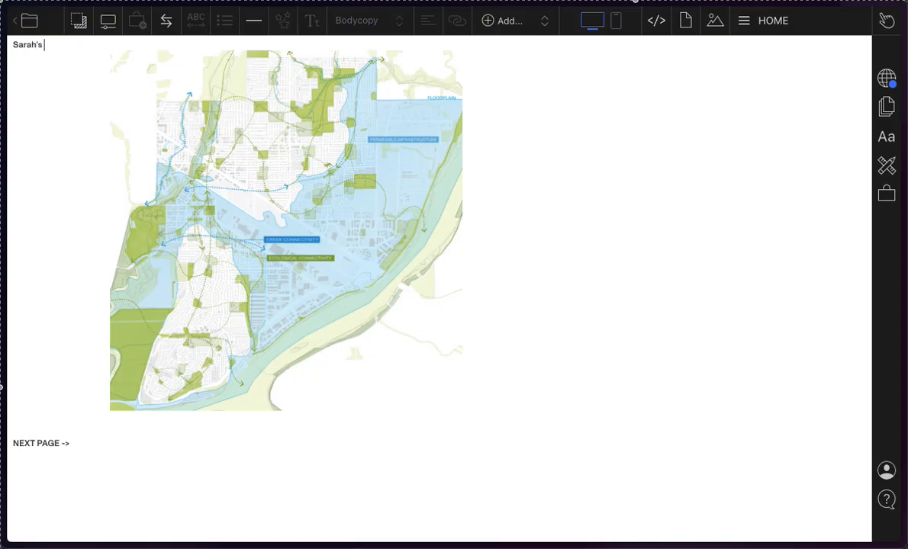
{"action": "type", "text": " Wonderful Website"}
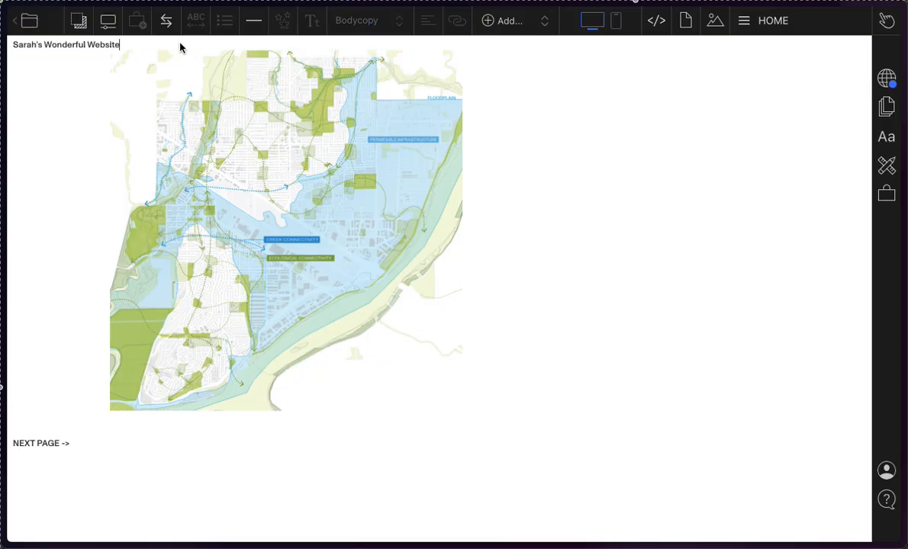
Step: Apply the Heading 1 text style to the website title above the map
{"action": "left_click_drag", "start_coordinate": [122, 44], "coordinate": [12, 48]}
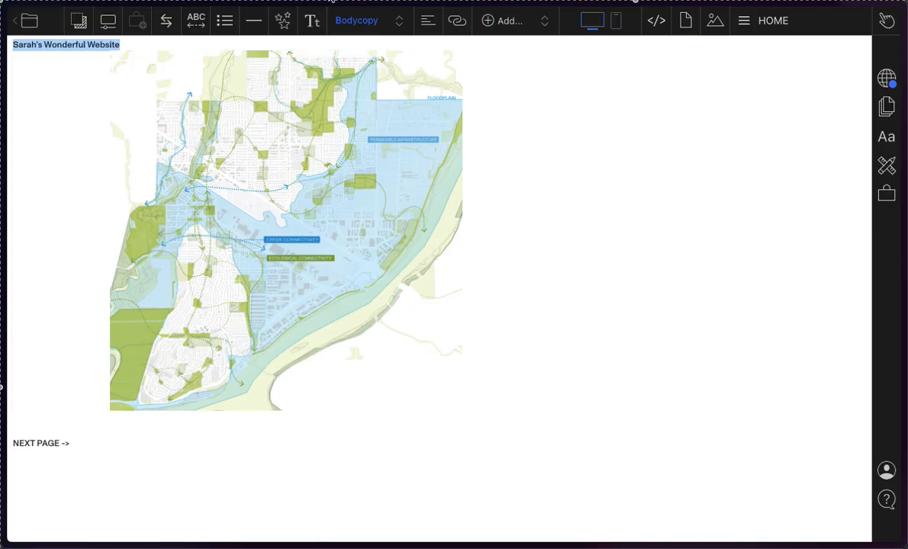
{"action": "left_click", "coordinate": [101, 44]}
{"action": "left_click_drag", "start_coordinate": [123, 48], "coordinate": [9, 44]}
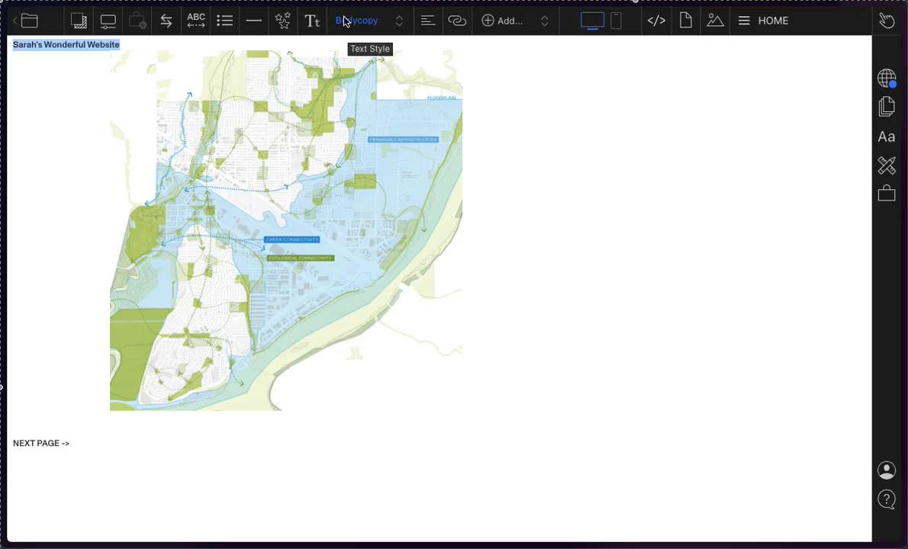
{"action": "left_click", "coordinate": [369, 28]}
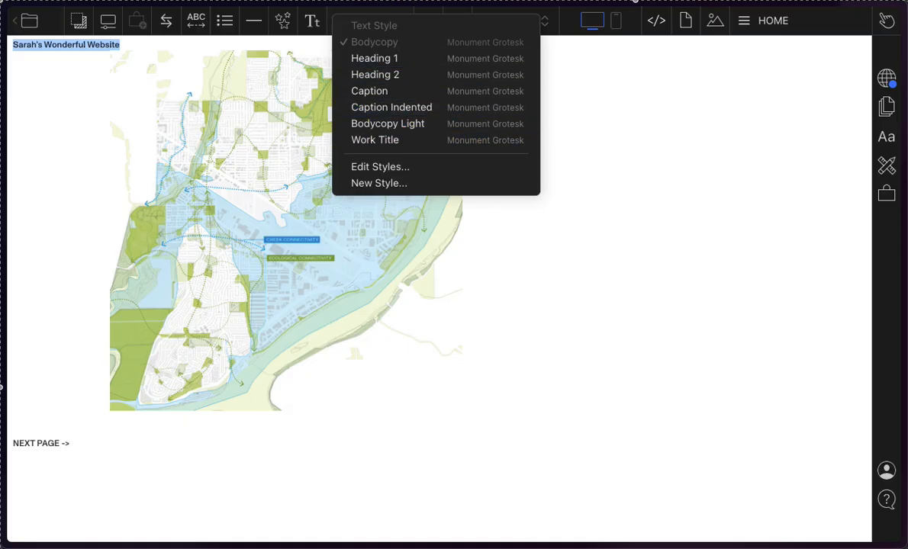
{"action": "left_click", "coordinate": [406, 63]}
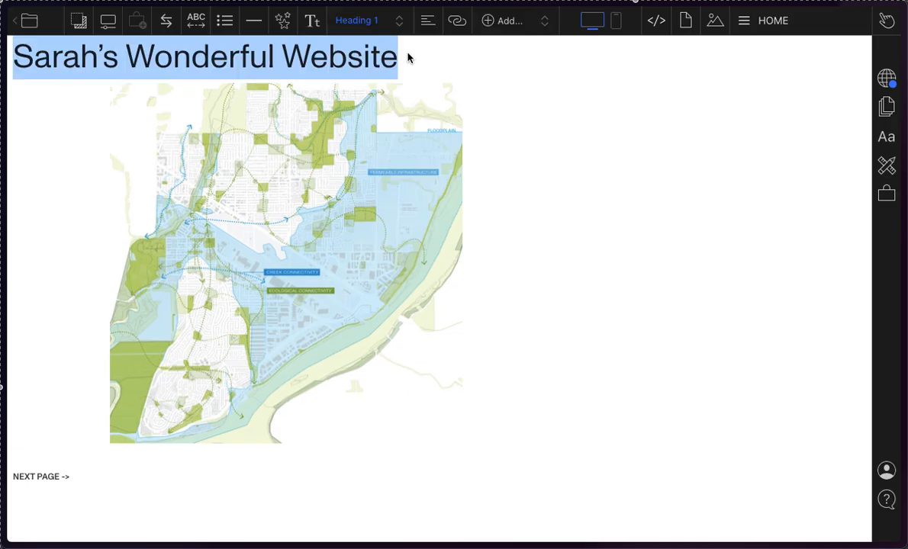
Step: Reselect the whole website title and apply the Heading 2 text style to it
{"action": "left_click", "coordinate": [302, 64]}
{"action": "left_click_drag", "start_coordinate": [416, 56], "coordinate": [8, 57]}
{"action": "left_click", "coordinate": [302, 47]}
{"action": "left_click_drag", "start_coordinate": [416, 57], "coordinate": [6, 48]}
{"action": "left_click", "coordinate": [360, 59]}
{"action": "left_click_drag", "start_coordinate": [380, 58], "coordinate": [4, 52]}
{"action": "left_click", "coordinate": [379, 23]}
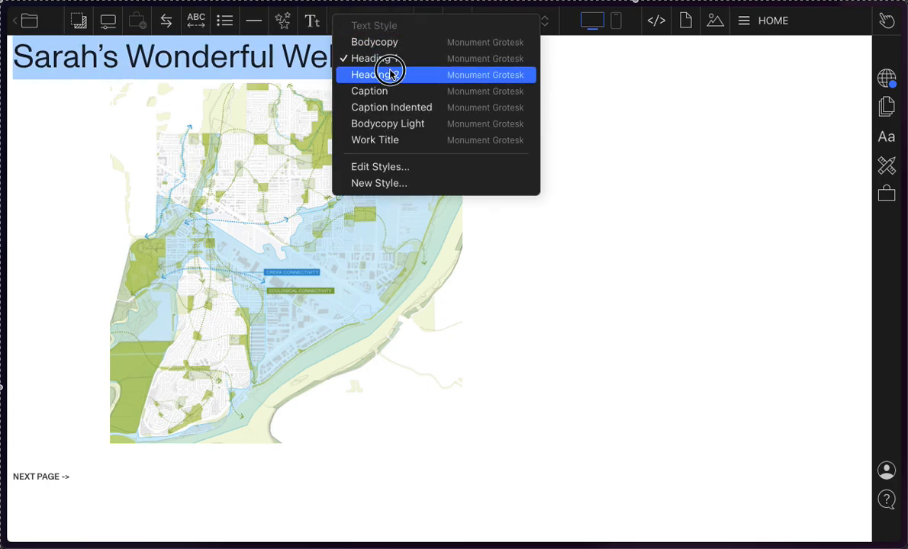
{"action": "left_click", "coordinate": [380, 72]}
Step: Try the Caption text style on the website title and undo it
{"action": "left_click", "coordinate": [348, 22]}
{"action": "left_click", "coordinate": [367, 89]}
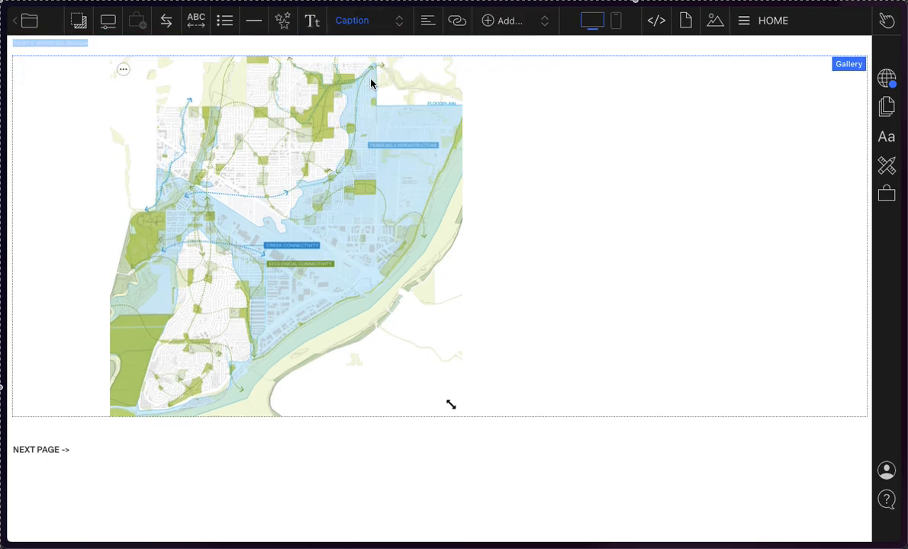
{"action": "left_click", "coordinate": [86, 35]}
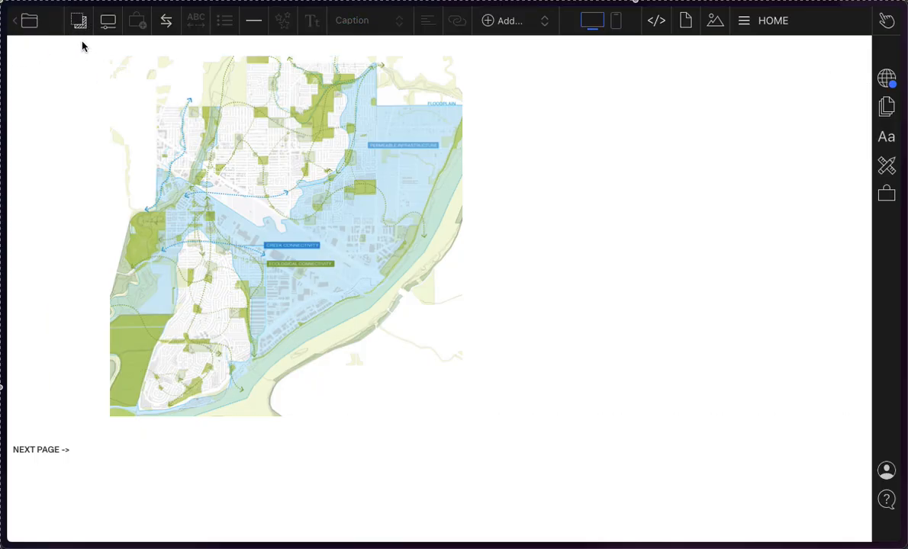
{"action": "key", "text": "super+z"}
Step: Look through the text styles available for the website title, dismiss them and reselect the whole title
{"action": "left_click", "coordinate": [368, 22]}
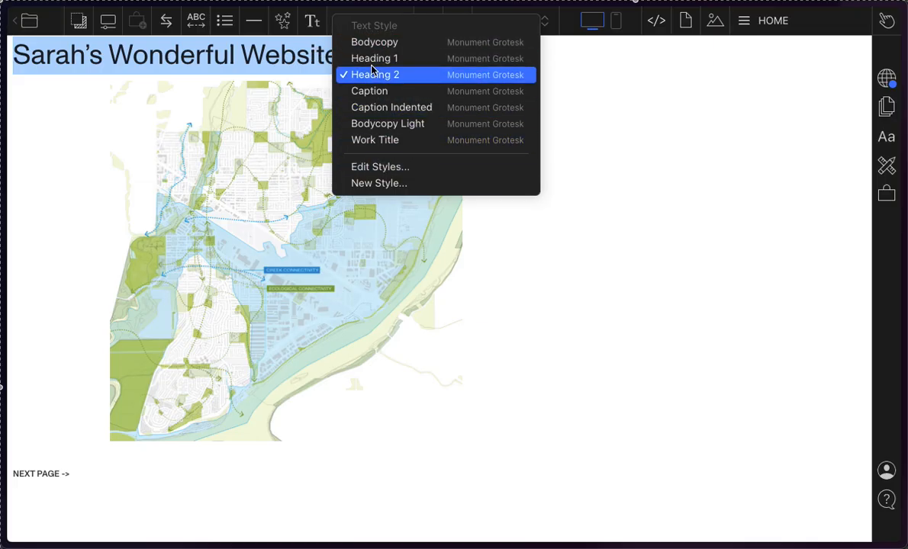
{"action": "left_click", "coordinate": [375, 14]}
{"action": "left_click", "coordinate": [375, 13]}
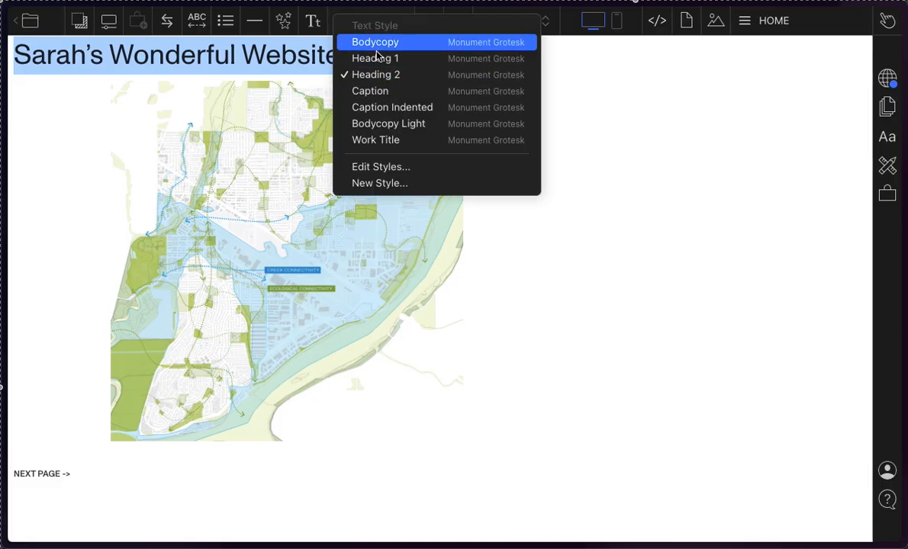
{"action": "left_click", "coordinate": [284, 43]}
{"action": "left_click", "coordinate": [330, 51]}
{"action": "left_click_drag", "start_coordinate": [338, 52], "coordinate": [3, 23]}
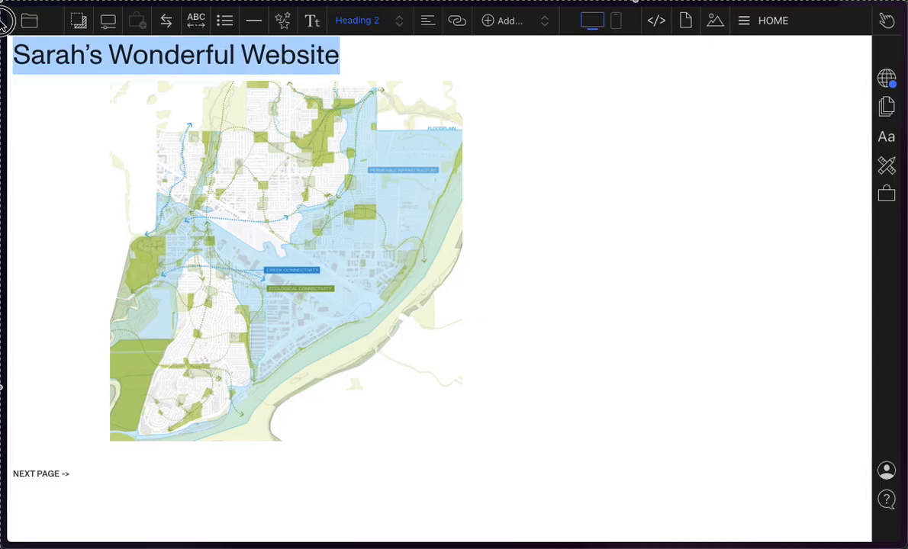
Step: Open the text style settings and choose Heading 2 as the style to edit
{"action": "left_click", "coordinate": [886, 139]}
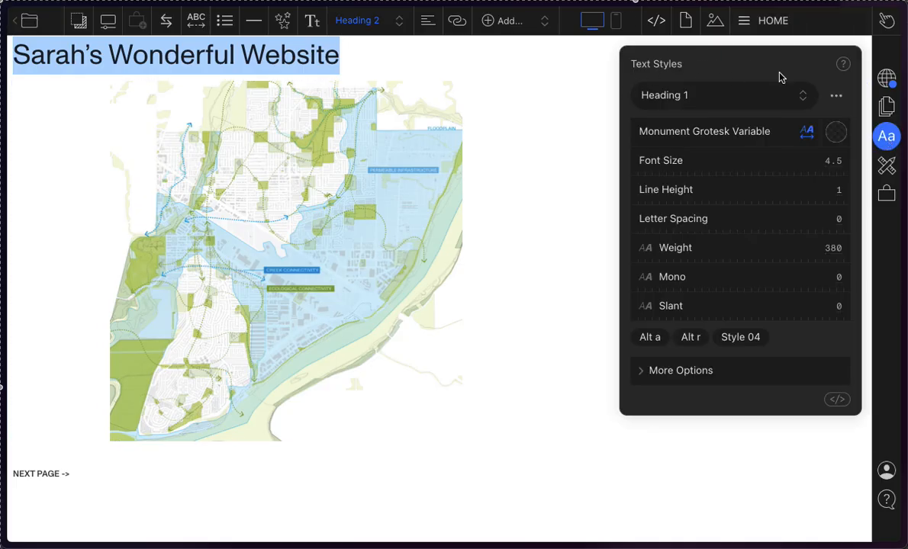
{"action": "left_click", "coordinate": [889, 142]}
{"action": "left_click", "coordinate": [890, 141]}
{"action": "left_click", "coordinate": [666, 96]}
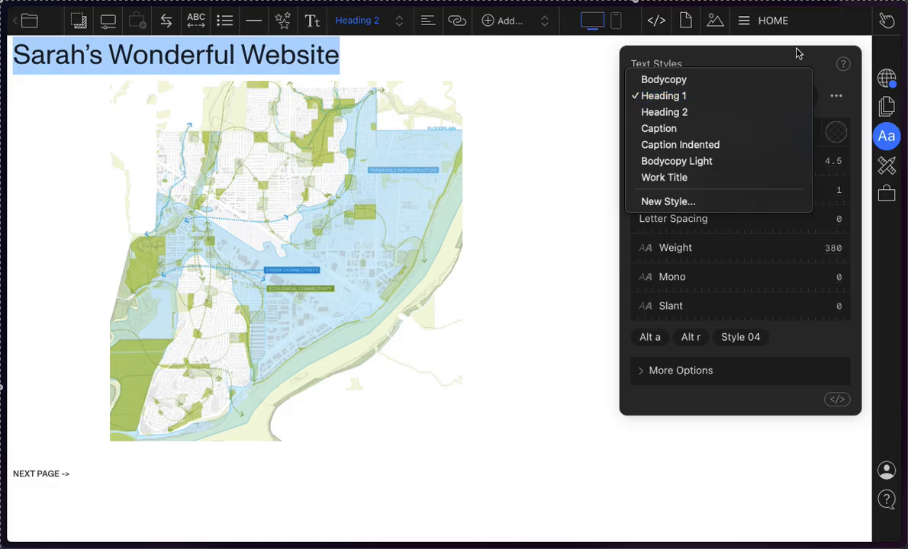
{"action": "left_click", "coordinate": [734, 61]}
{"action": "left_click", "coordinate": [745, 93]}
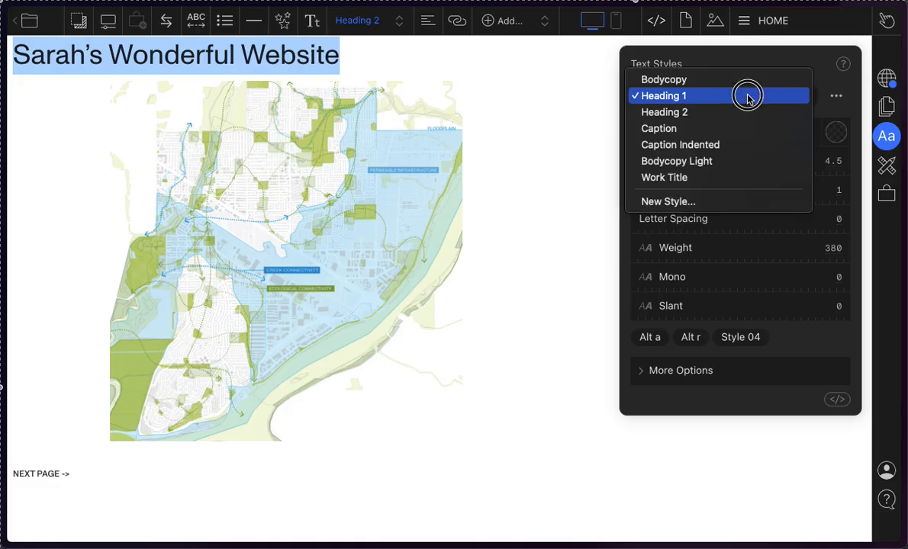
{"action": "left_click", "coordinate": [701, 113]}
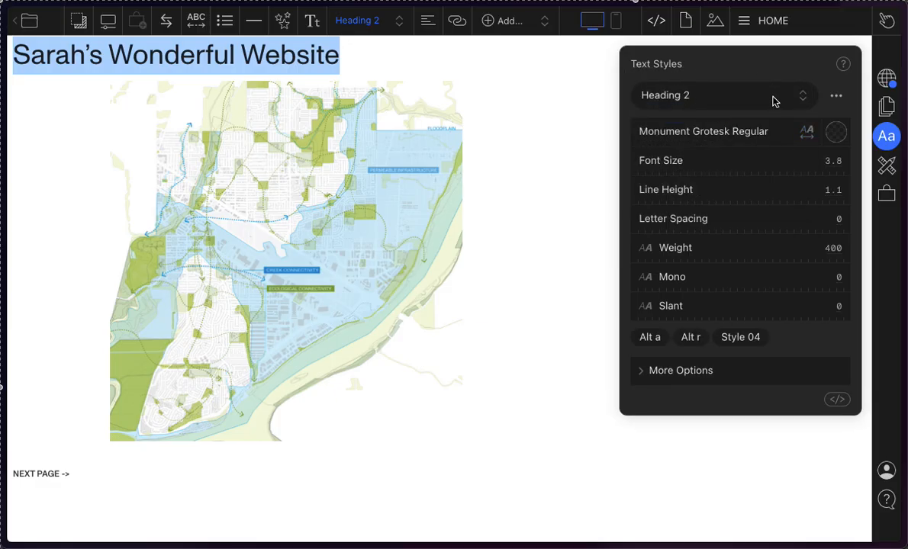
Step: Set the Heading 2 style's font size to 17.65 and its line height to 1
{"action": "left_click_drag", "start_coordinate": [826, 162], "coordinate": [903, 180]}
{"action": "left_click_drag", "start_coordinate": [776, 175], "coordinate": [901, 186]}
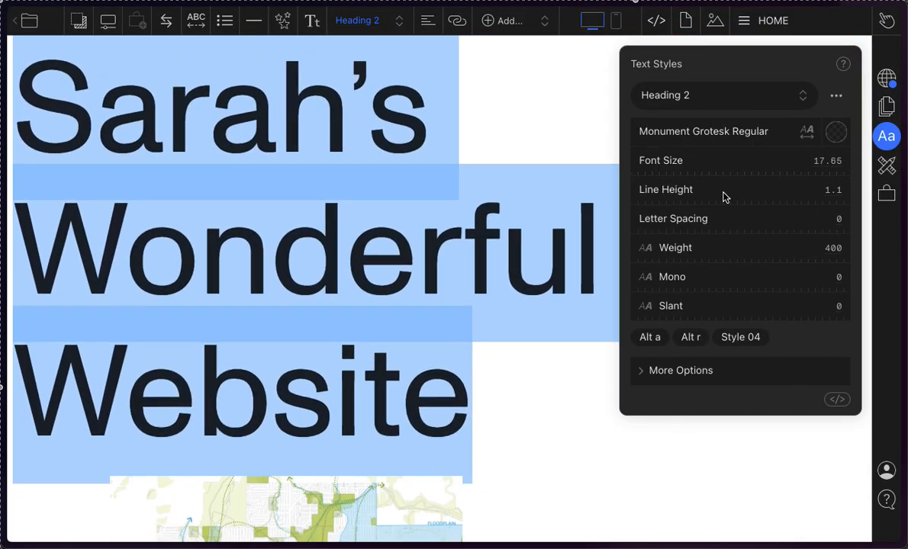
{"action": "left_click_drag", "start_coordinate": [831, 192], "coordinate": [851, 192]}
{"action": "mouse_move", "coordinate": [840, 195]}
{"action": "left_mouse_down"}
{"action": "mouse_move", "coordinate": [830, 179]}
{"action": "mouse_move", "coordinate": [841, 188]}
{"action": "left_mouse_up"}
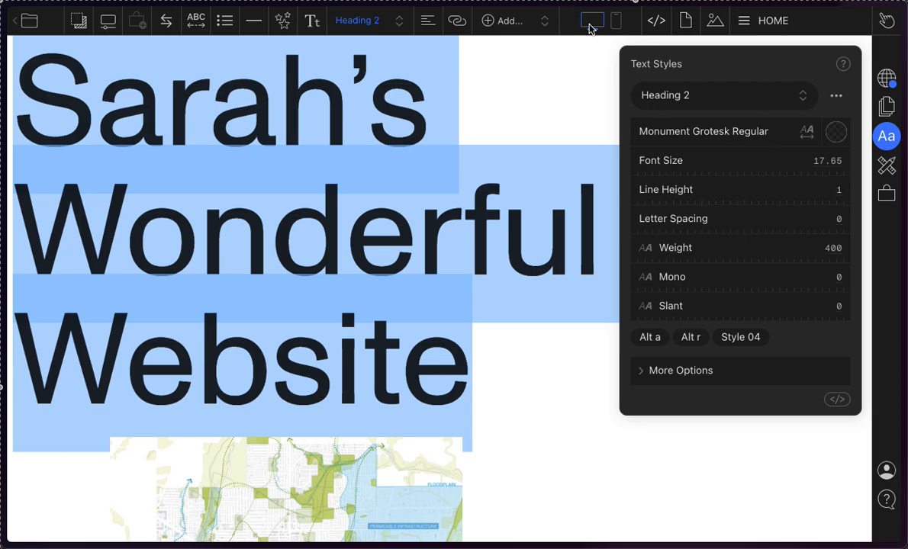
Step: Compare how the enlarged website title and map lay out in the desktop and mobile views
{"action": "left_click", "coordinate": [616, 21]}
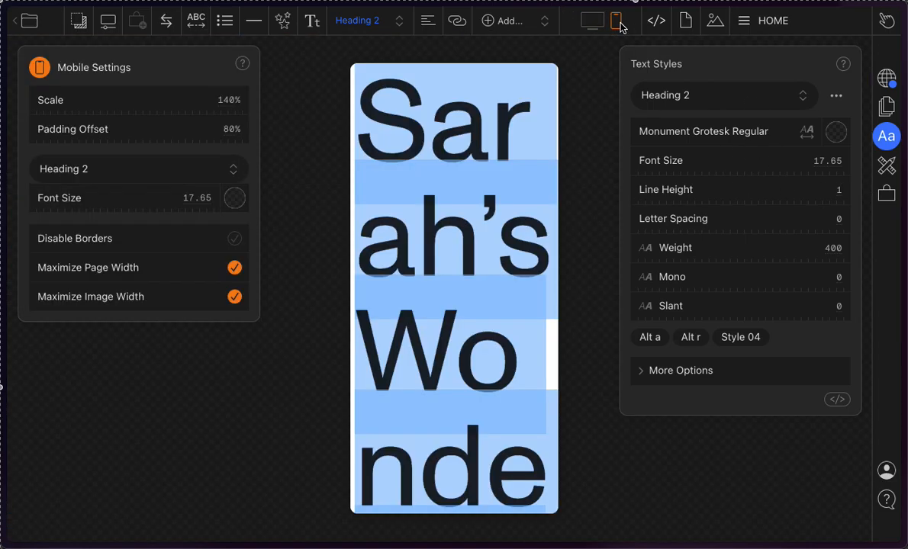
{"action": "left_click", "coordinate": [585, 24]}
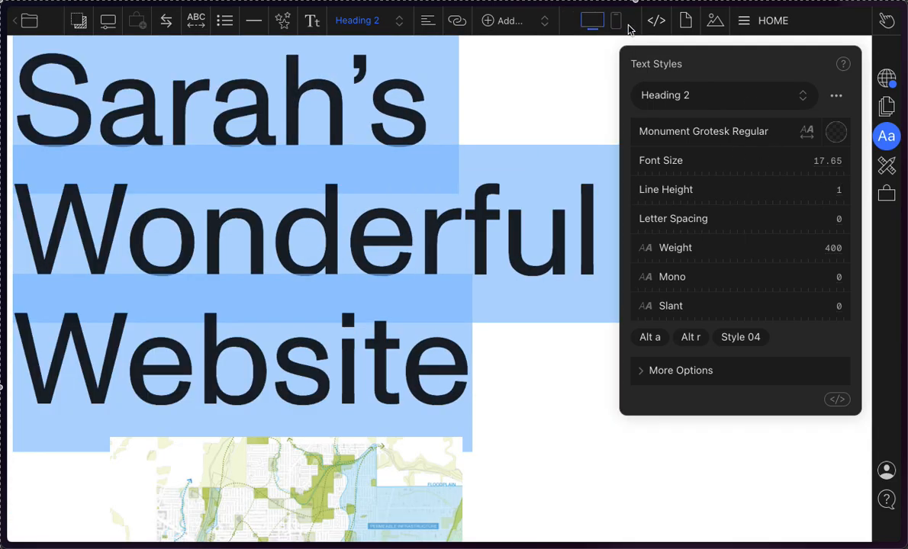
{"action": "left_click", "coordinate": [616, 22]}
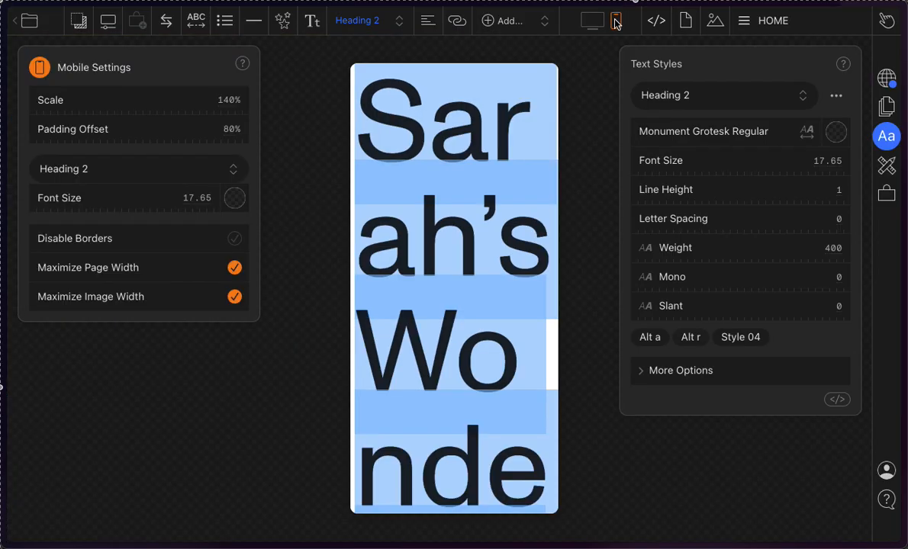
{"action": "left_click", "coordinate": [599, 22]}
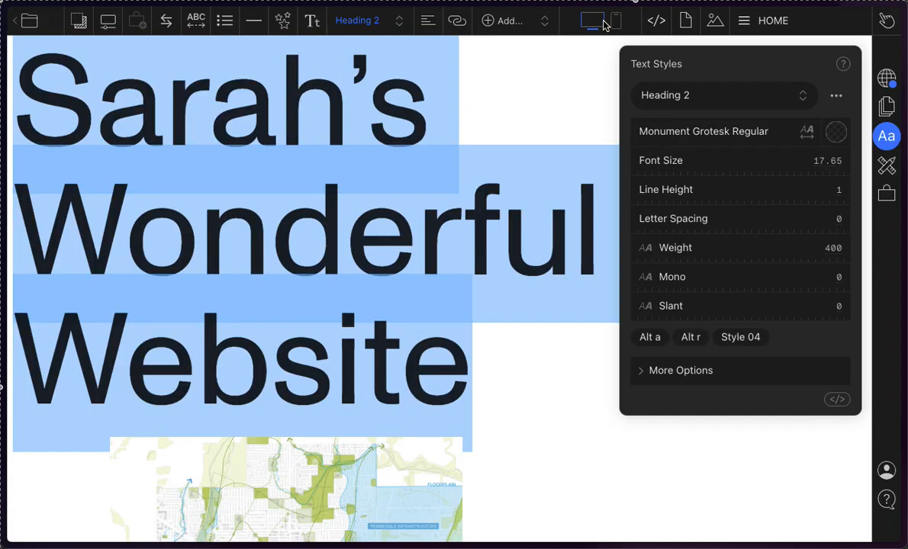
{"action": "left_click", "coordinate": [617, 23]}
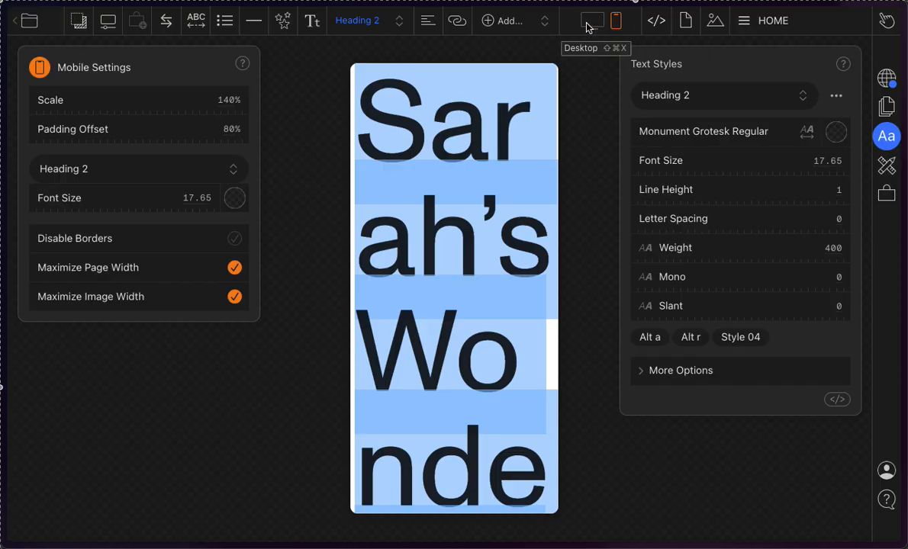
{"action": "left_click", "coordinate": [588, 23]}
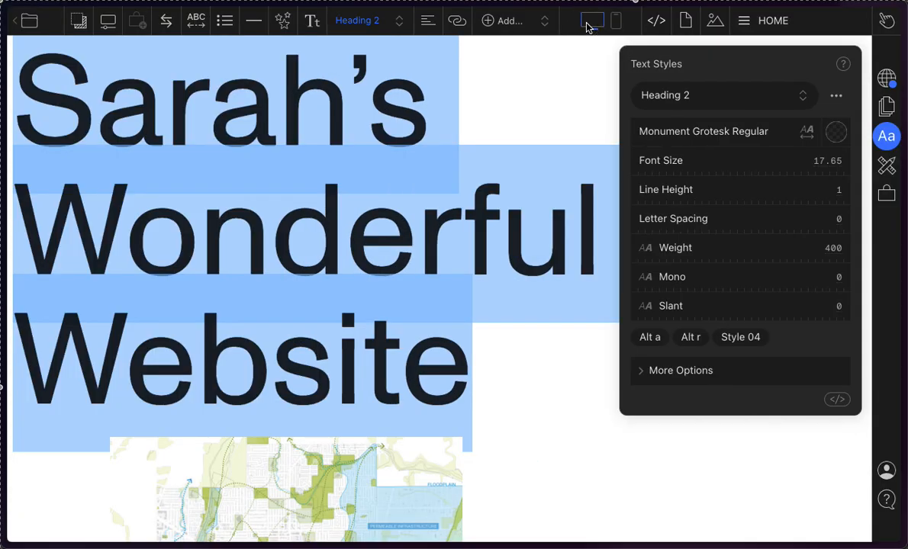
{"action": "left_click", "coordinate": [617, 23]}
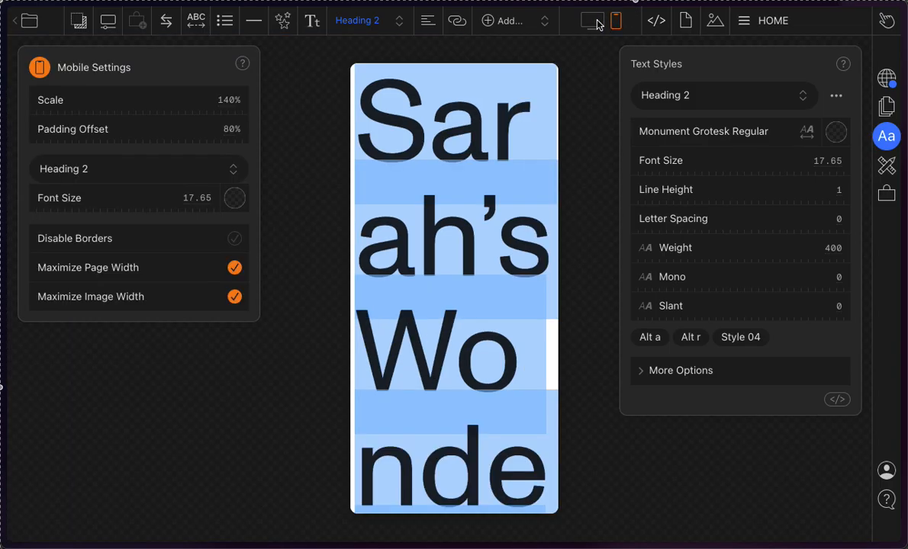
{"action": "left_click", "coordinate": [596, 23]}
{"action": "left_click", "coordinate": [614, 24]}
{"action": "left_click", "coordinate": [602, 30]}
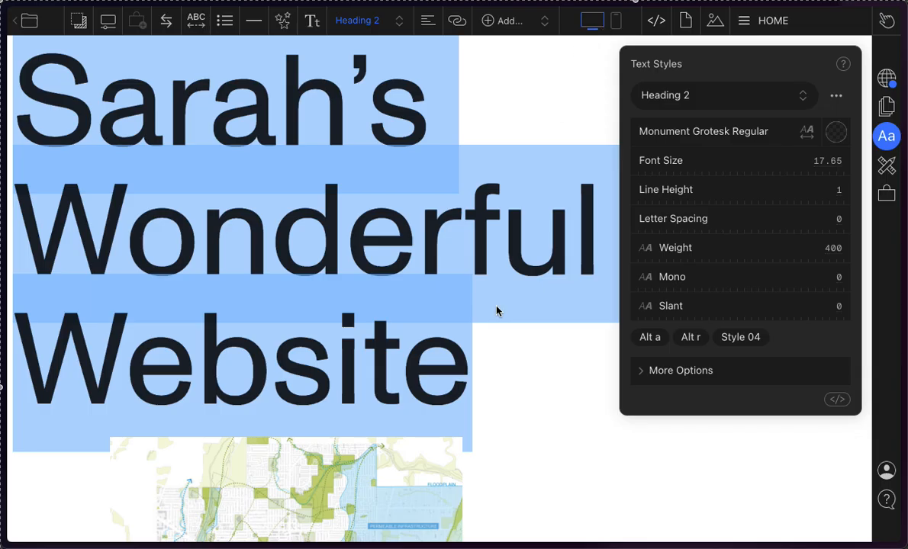
{"action": "scroll", "coordinate": [485, 344], "scroll_direction": "down", "scroll_amount": 2}
{"action": "scroll", "coordinate": [485, 346], "scroll_direction": "up", "scroll_amount": 2}
Step: Check the title's line breaks in the mobile view and set the mobile-only Heading 2 font size to 7.2
{"action": "left_click", "coordinate": [614, 20]}
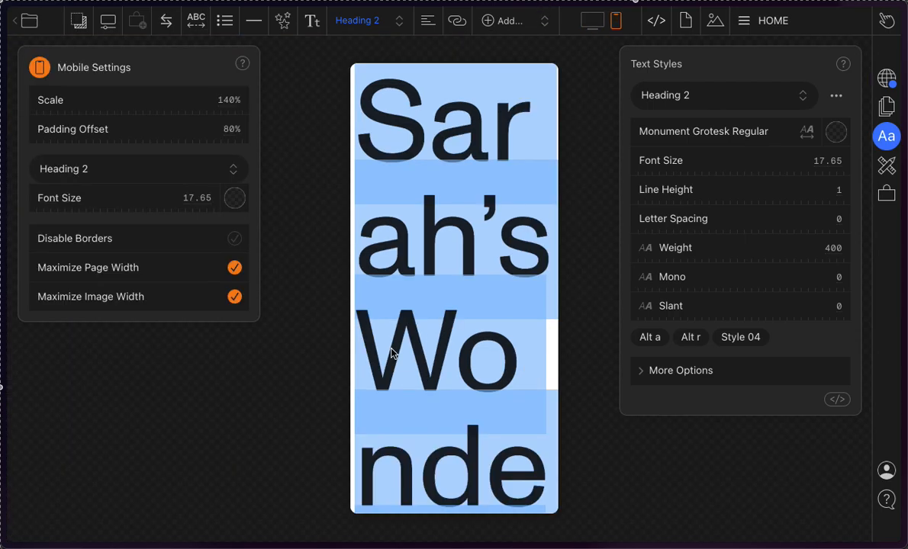
{"action": "scroll", "coordinate": [391, 353], "scroll_direction": "down", "scroll_amount": 5}
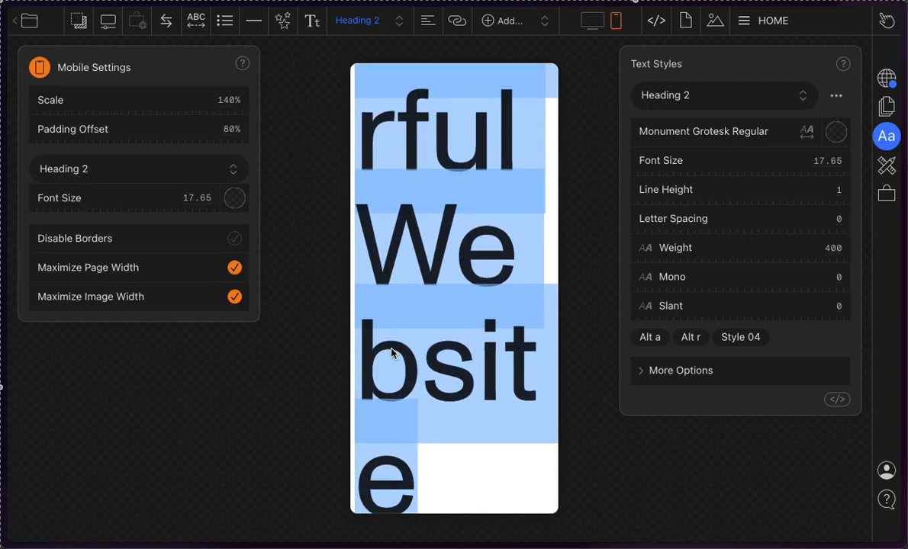
{"action": "scroll", "coordinate": [391, 353], "scroll_direction": "up", "scroll_amount": 5}
{"action": "scroll", "coordinate": [481, 247], "scroll_direction": "down", "scroll_amount": 4}
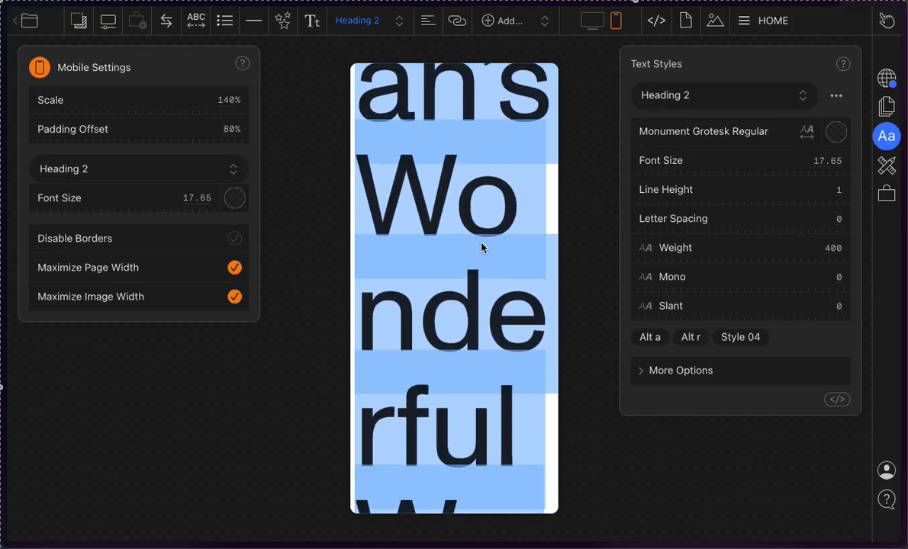
{"action": "scroll", "coordinate": [481, 247], "scroll_direction": "down", "scroll_amount": 4}
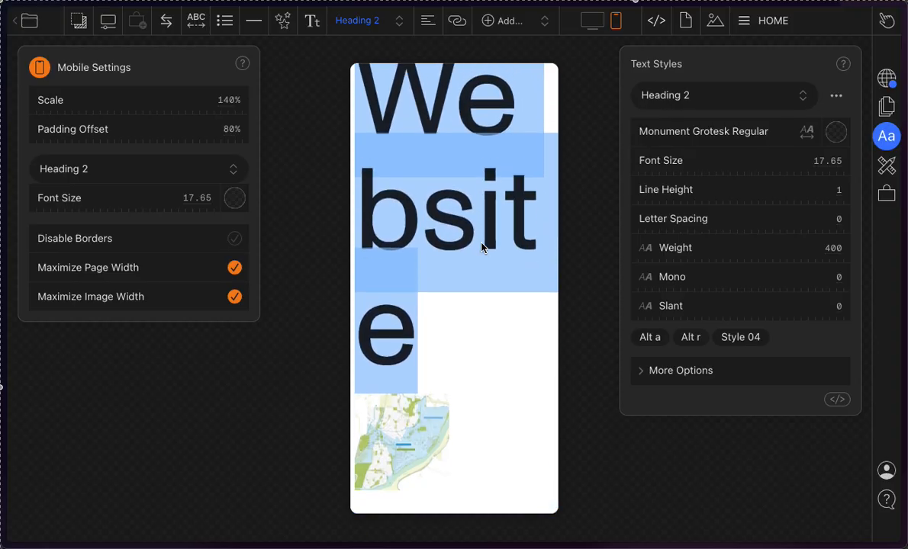
{"action": "scroll", "coordinate": [406, 218], "scroll_direction": "up", "scroll_amount": 6}
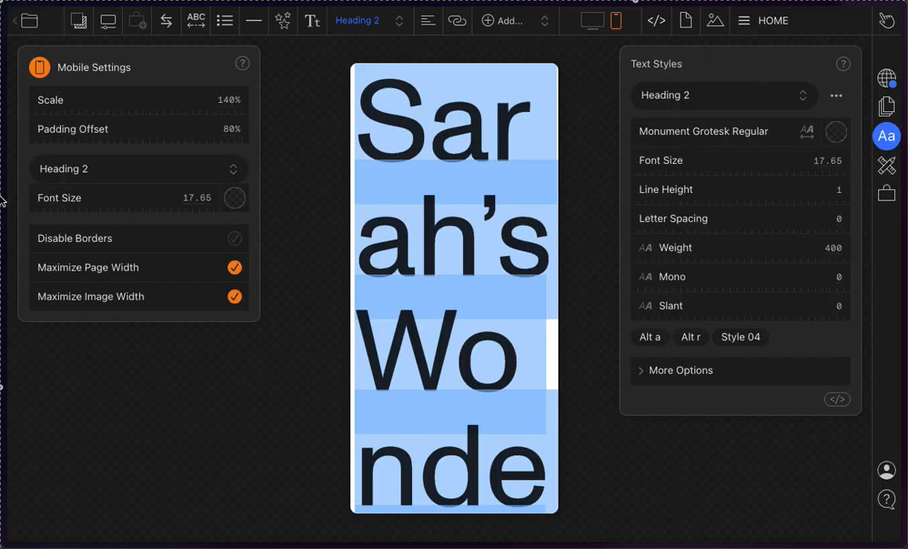
{"action": "left_click", "coordinate": [200, 200]}
{"action": "left_click_drag", "start_coordinate": [199, 200], "coordinate": [3, 176]}
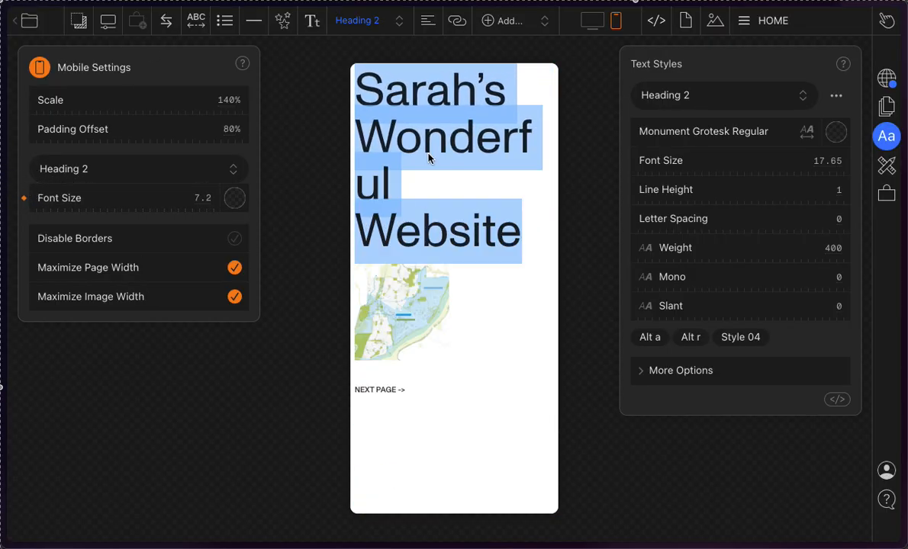
Step: Check the desktop title, return to the mobile view and set the mobile Heading 2 font size to 5.85
{"action": "left_click", "coordinate": [585, 16]}
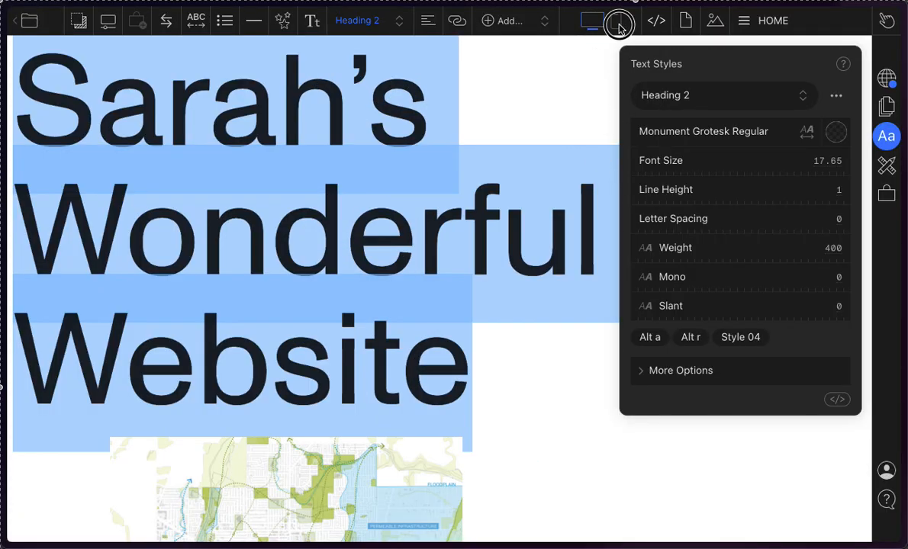
{"action": "left_click", "coordinate": [619, 23]}
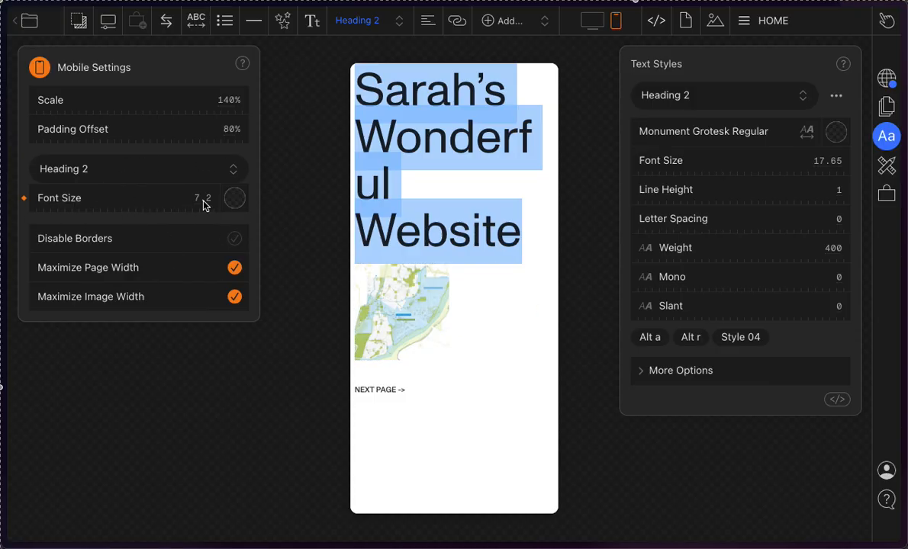
{"action": "left_click_drag", "start_coordinate": [204, 205], "coordinate": [217, 226]}
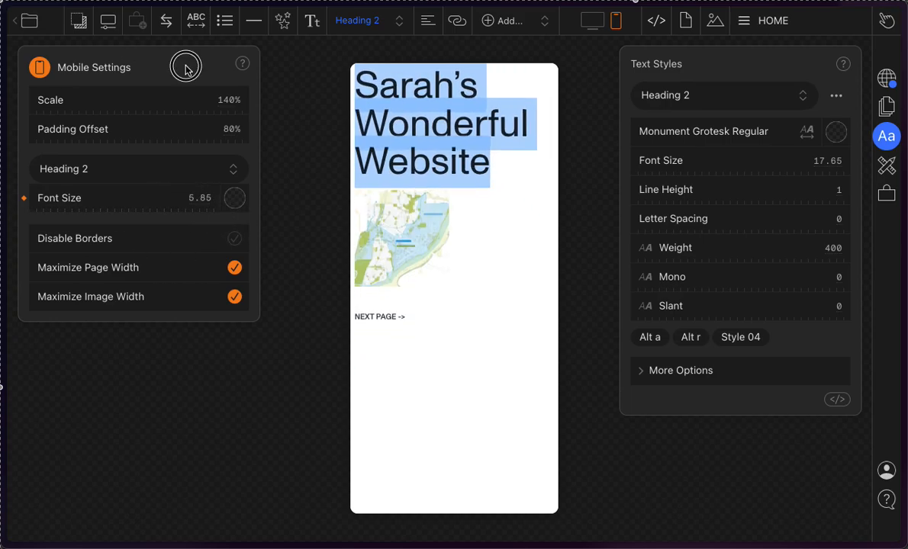
Step: Reposition the Mobile Settings, set the mobile Heading 2 font size to 6.55 and close the text style settings
{"action": "left_click_drag", "start_coordinate": [185, 69], "coordinate": [208, 115]}
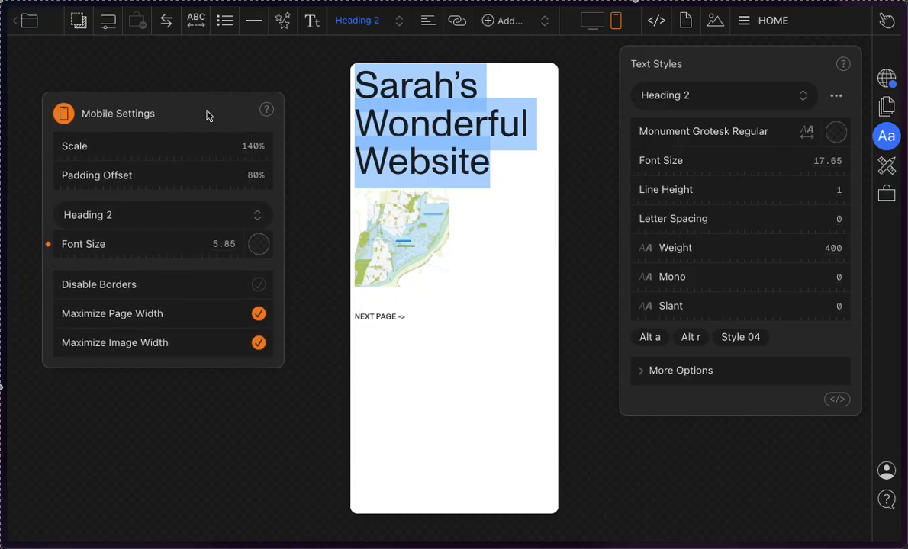
{"action": "left_click", "coordinate": [592, 21]}
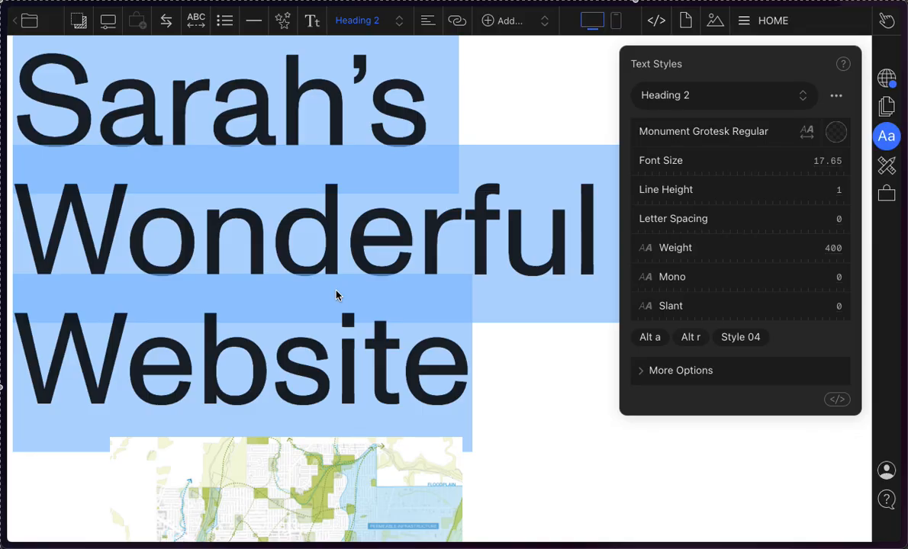
{"action": "left_click", "coordinate": [617, 21]}
{"action": "left_click_drag", "start_coordinate": [235, 245], "coordinate": [303, 286]}
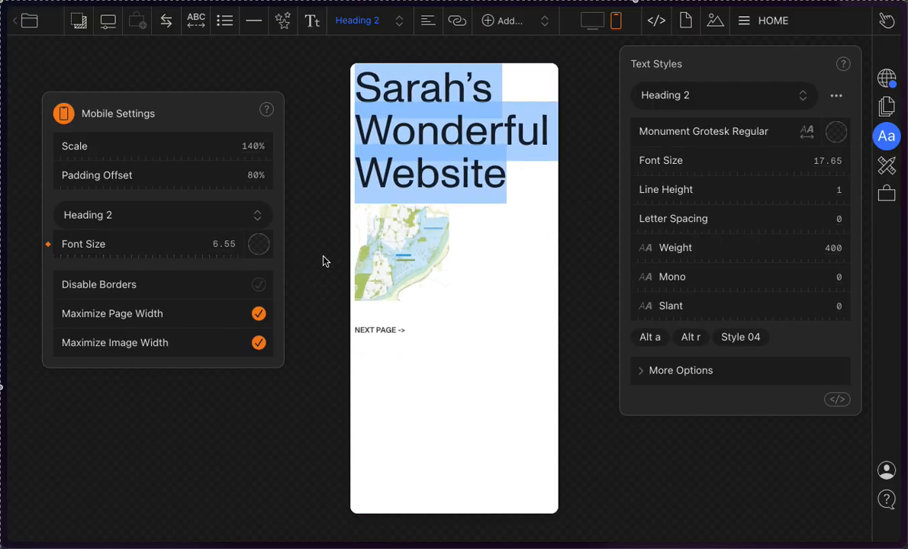
{"action": "left_click", "coordinate": [322, 105]}
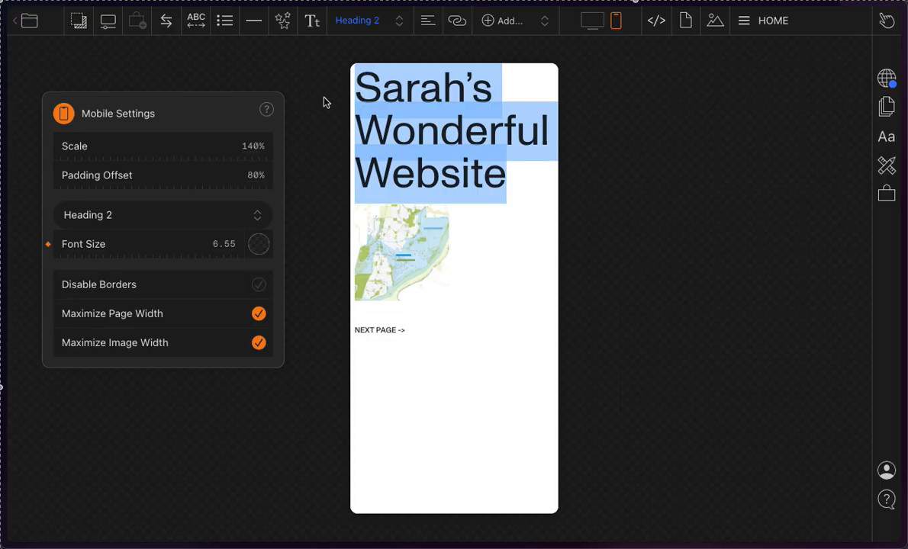
Step: Compare the resized title between desktop and mobile, ending in the desktop view with the title deselected
{"action": "left_click", "coordinate": [590, 20]}
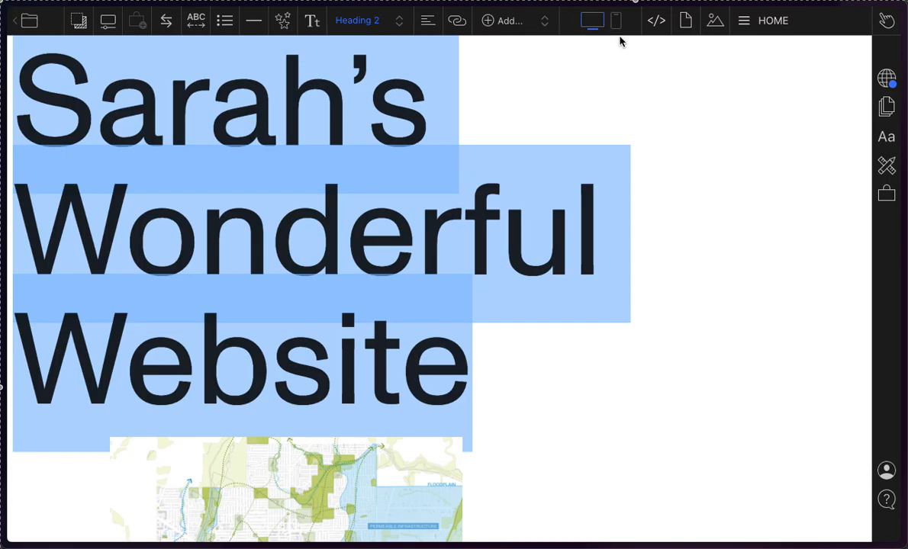
{"action": "left_click", "coordinate": [616, 23]}
{"action": "left_click", "coordinate": [592, 20]}
{"action": "left_click", "coordinate": [616, 23]}
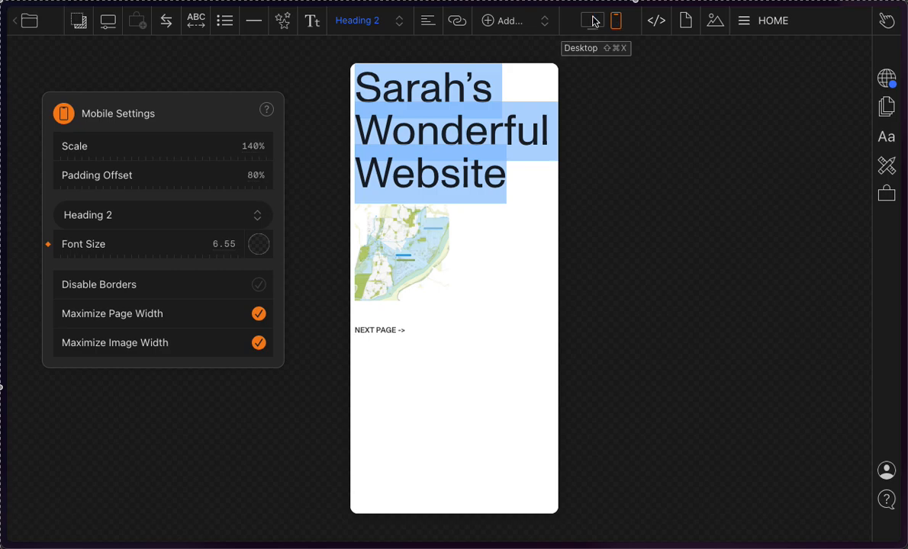
{"action": "left_click", "coordinate": [593, 22]}
{"action": "left_click", "coordinate": [441, 290]}
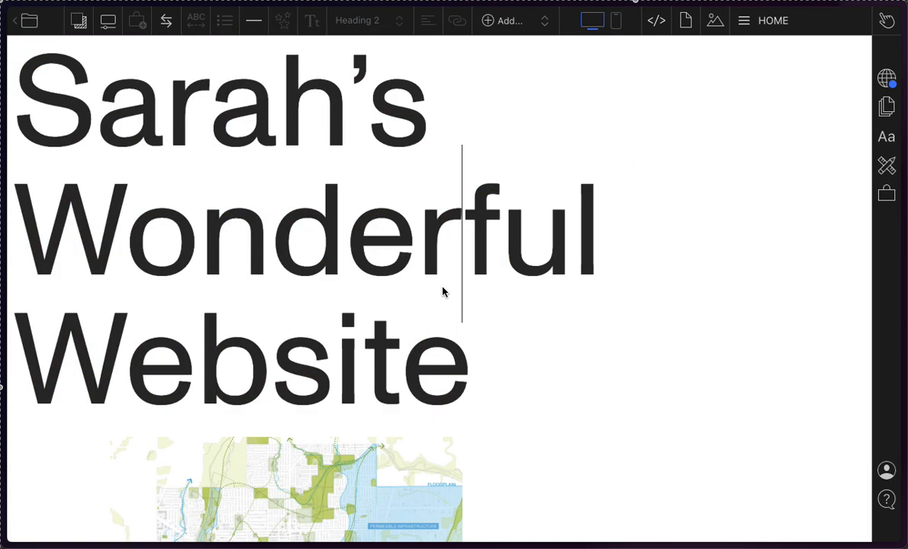
Step: Examine the fonts available for the Heading 2 style across the Staff Picks, Sans, Serif, Mono and Custom groups
{"action": "left_click", "coordinate": [540, 206]}
{"action": "left_click", "coordinate": [885, 138]}
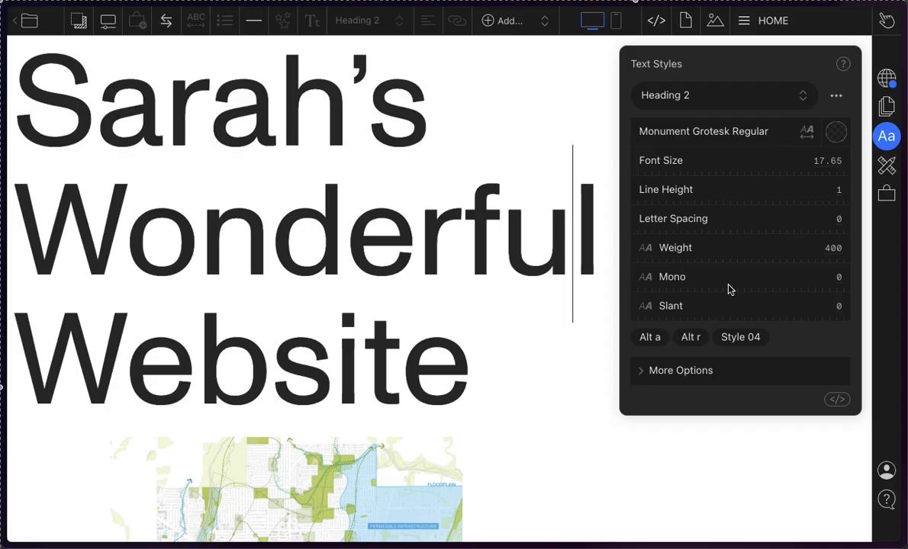
{"action": "left_click", "coordinate": [756, 131]}
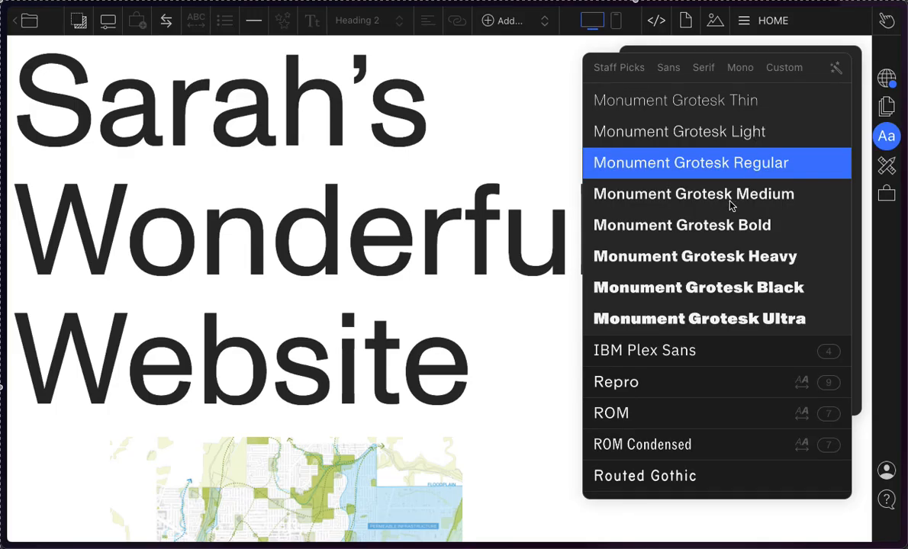
{"action": "scroll", "coordinate": [729, 203], "scroll_direction": "down", "scroll_amount": 3}
{"action": "scroll", "coordinate": [729, 203], "scroll_direction": "up", "scroll_amount": 5}
{"action": "scroll", "coordinate": [729, 204], "scroll_direction": "down", "scroll_amount": 15}
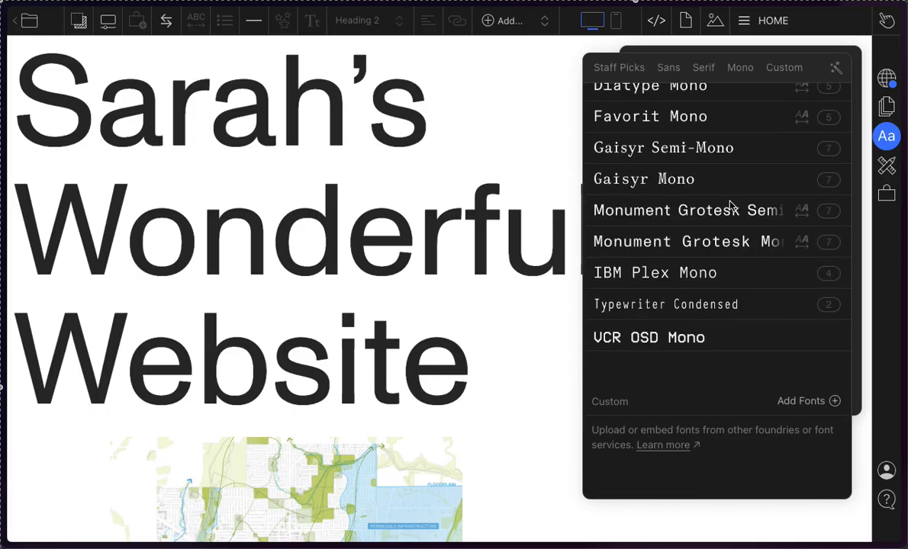
{"action": "scroll", "coordinate": [729, 204], "scroll_direction": "up", "scroll_amount": 20}
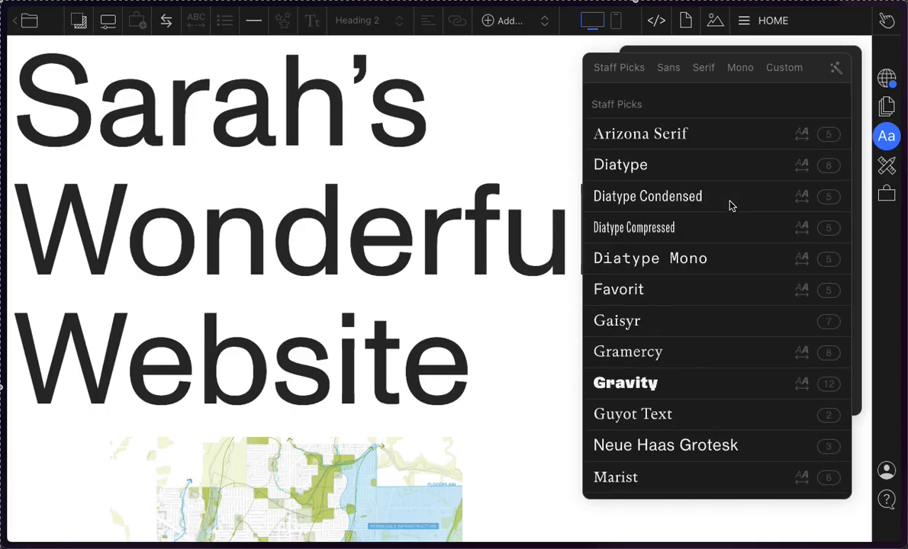
{"action": "scroll", "coordinate": [729, 205], "scroll_direction": "down", "scroll_amount": 8}
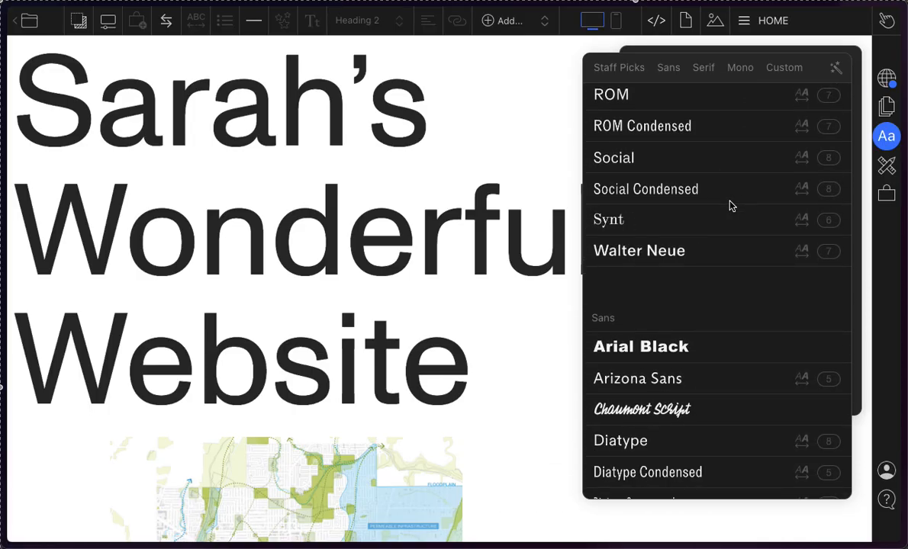
{"action": "scroll", "coordinate": [729, 204], "scroll_direction": "down", "scroll_amount": 5}
{"action": "scroll", "coordinate": [729, 205], "scroll_direction": "down", "scroll_amount": 20}
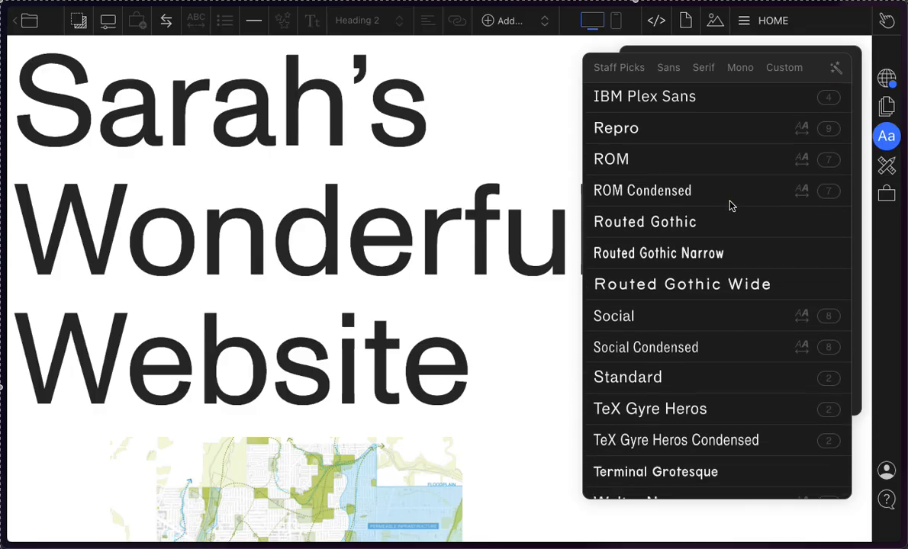
{"action": "scroll", "coordinate": [729, 204], "scroll_direction": "down", "scroll_amount": 20}
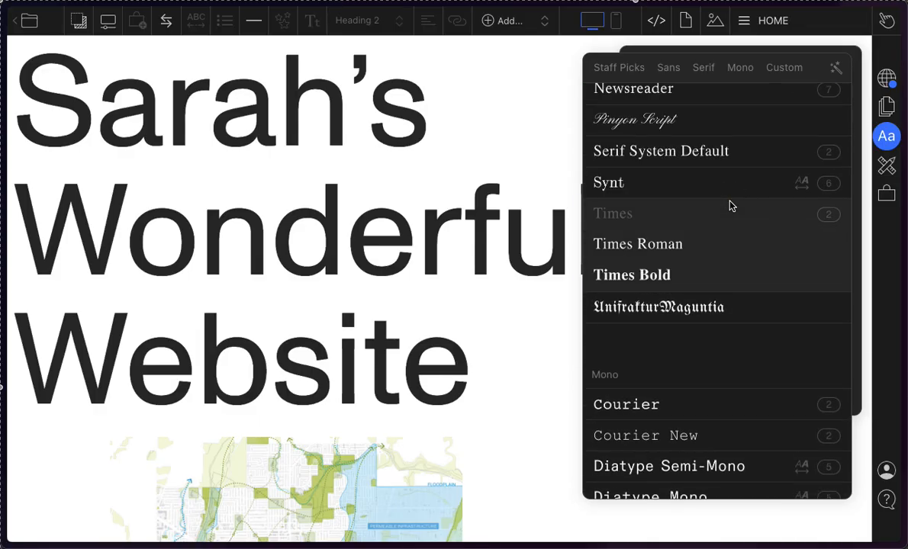
{"action": "scroll", "coordinate": [729, 205], "scroll_direction": "down", "scroll_amount": 3}
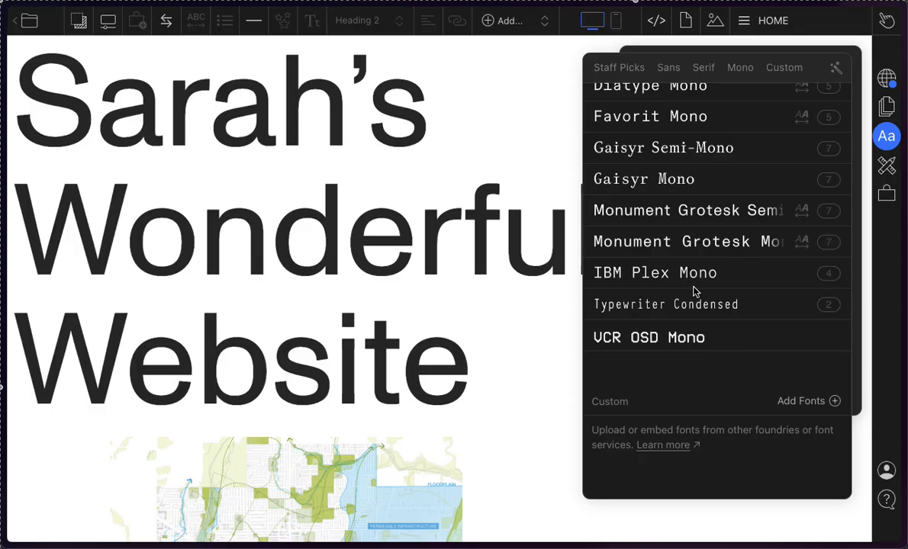
{"action": "scroll", "coordinate": [695, 291], "scroll_direction": "up", "scroll_amount": 20}
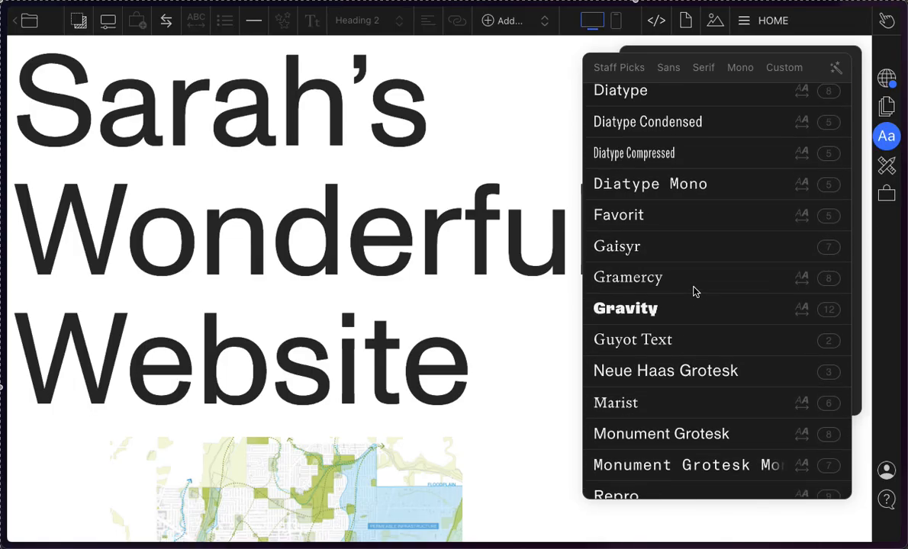
{"action": "scroll", "coordinate": [694, 291], "scroll_direction": "down", "scroll_amount": 20}
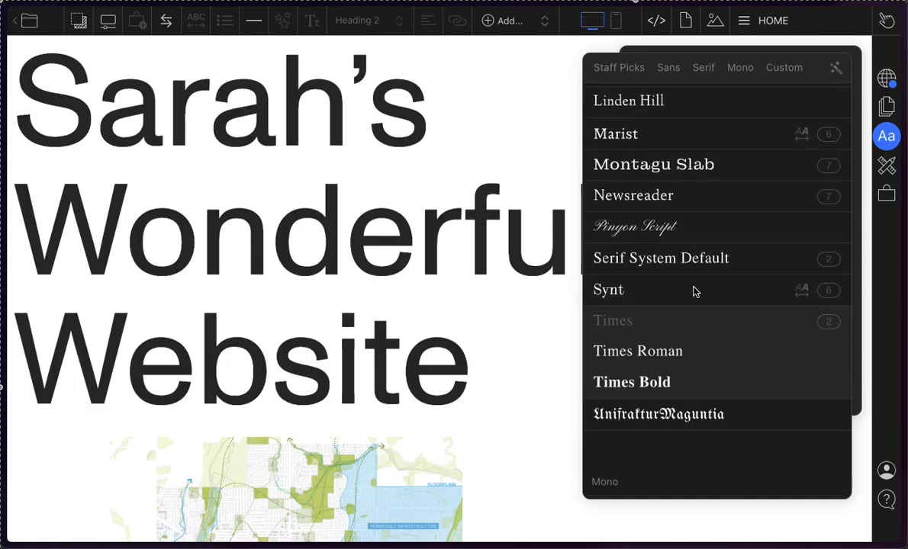
{"action": "scroll", "coordinate": [695, 291], "scroll_direction": "down", "scroll_amount": 10}
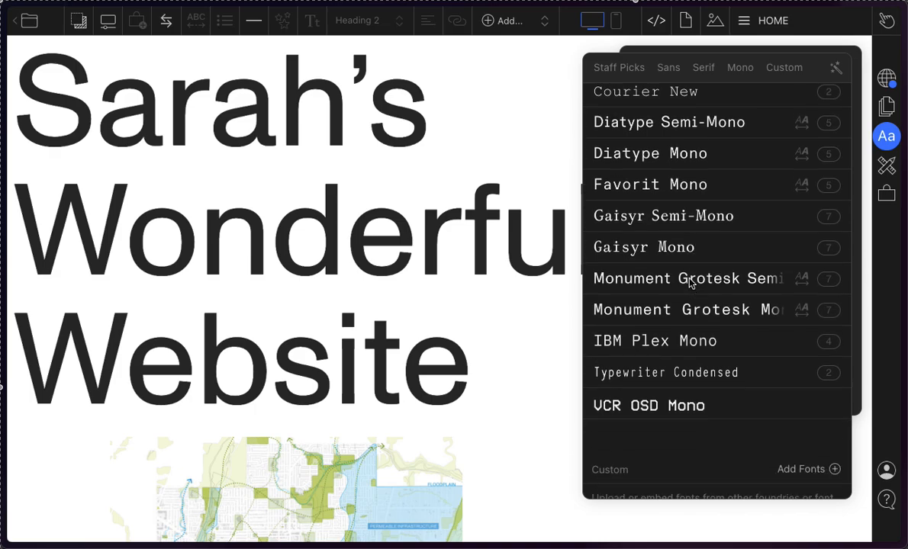
{"action": "scroll", "coordinate": [690, 283], "scroll_direction": "down", "scroll_amount": 2}
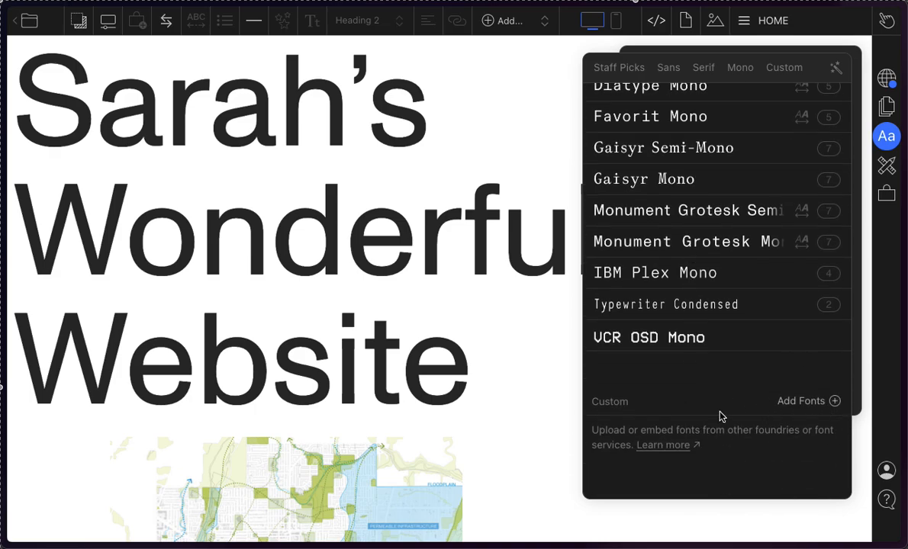
{"action": "scroll", "coordinate": [720, 415], "scroll_direction": "up", "scroll_amount": 10}
{"action": "scroll", "coordinate": [720, 416], "scroll_direction": "down", "scroll_amount": 10}
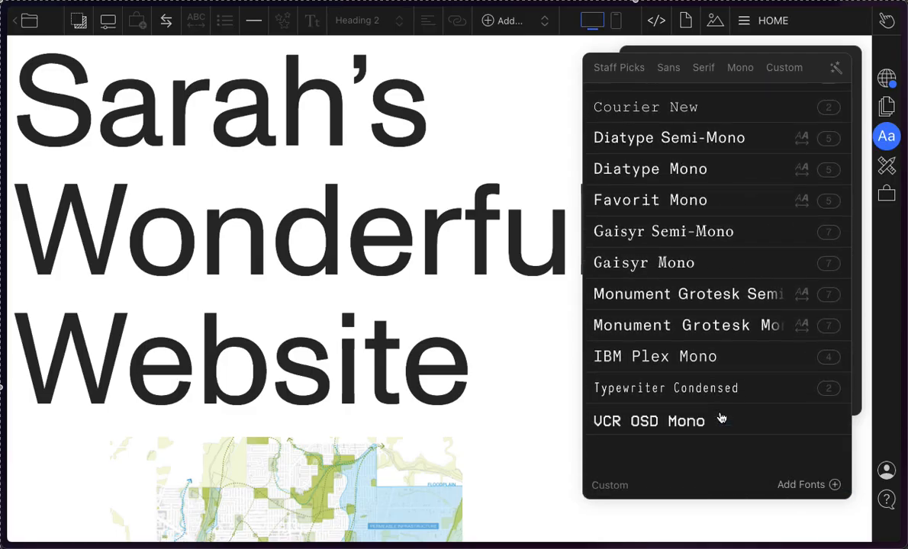
{"action": "left_click", "coordinate": [798, 48]}
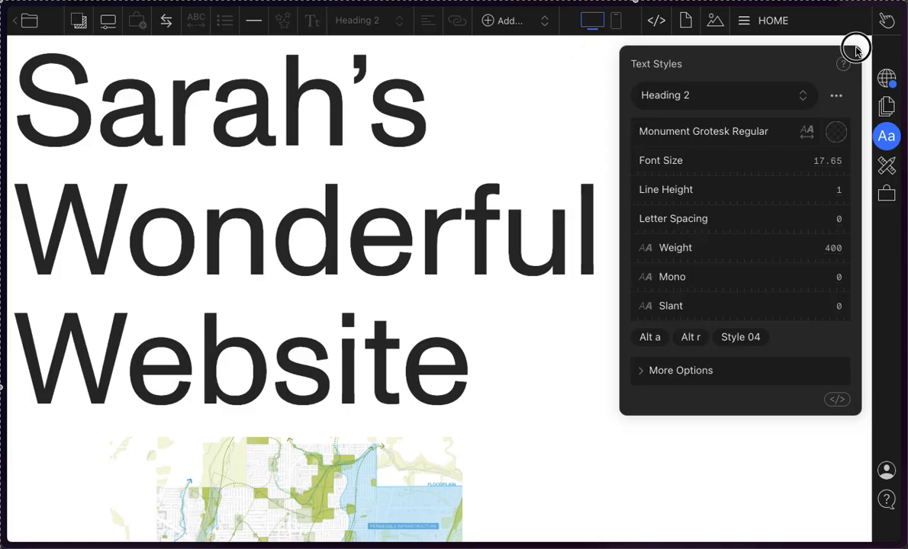
Step: Inspect the options for adding custom fonts to the font list and leave without adding any
{"action": "left_click", "coordinate": [701, 135]}
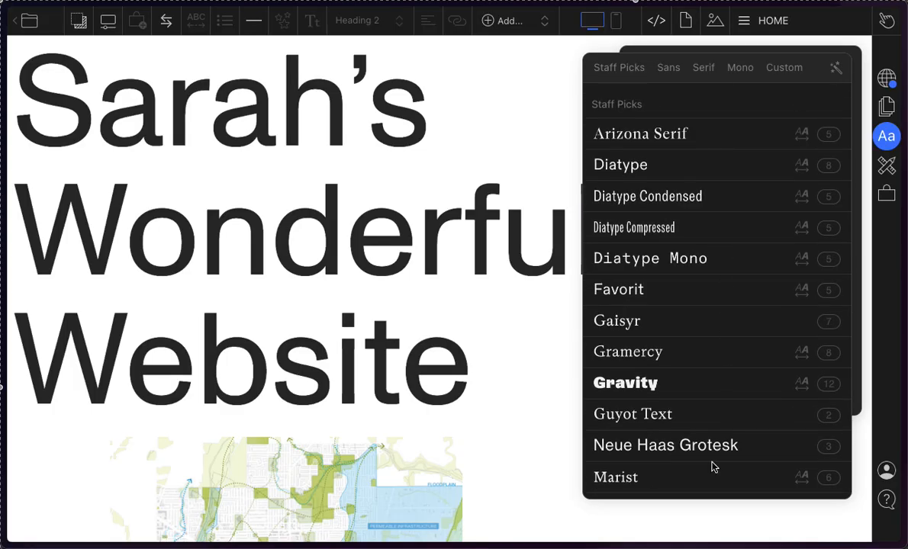
{"action": "scroll", "coordinate": [711, 467], "scroll_direction": "down", "scroll_amount": 20}
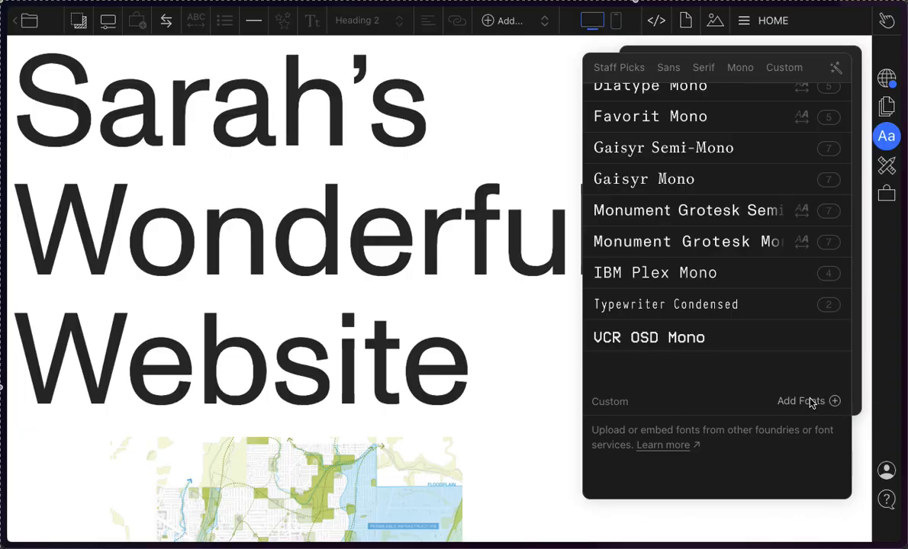
{"action": "left_click", "coordinate": [810, 401]}
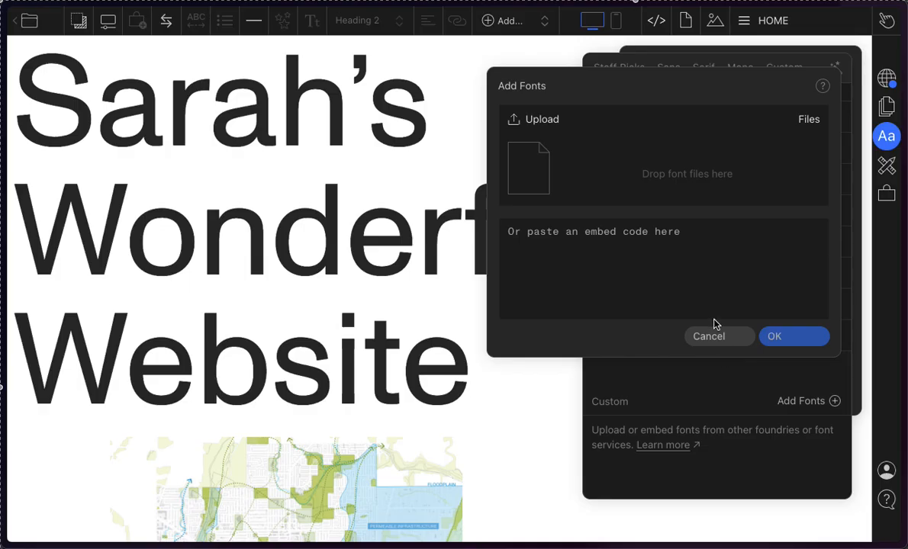
{"action": "left_click", "coordinate": [710, 338]}
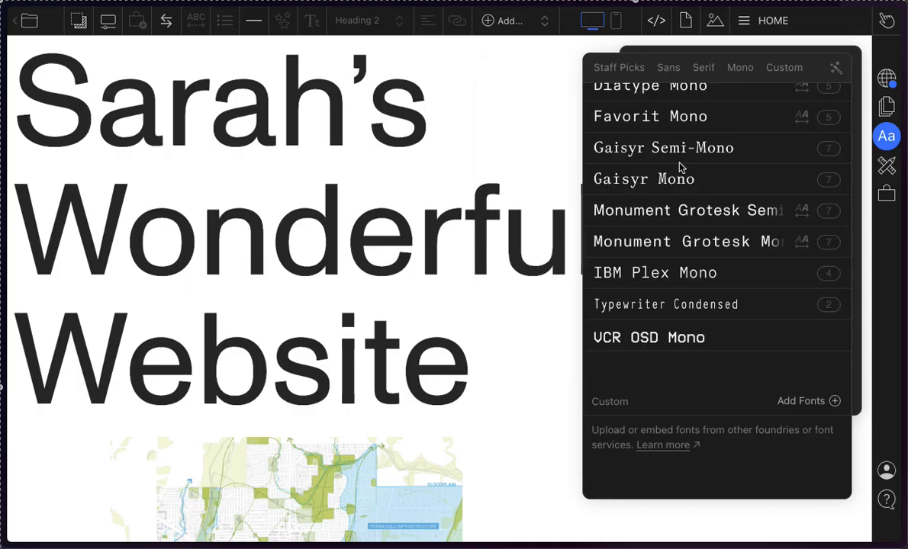
Step: Try Gramercy Bold from the serif fonts as the Heading 2 font
{"action": "scroll", "coordinate": [679, 166], "scroll_direction": "up", "scroll_amount": 20}
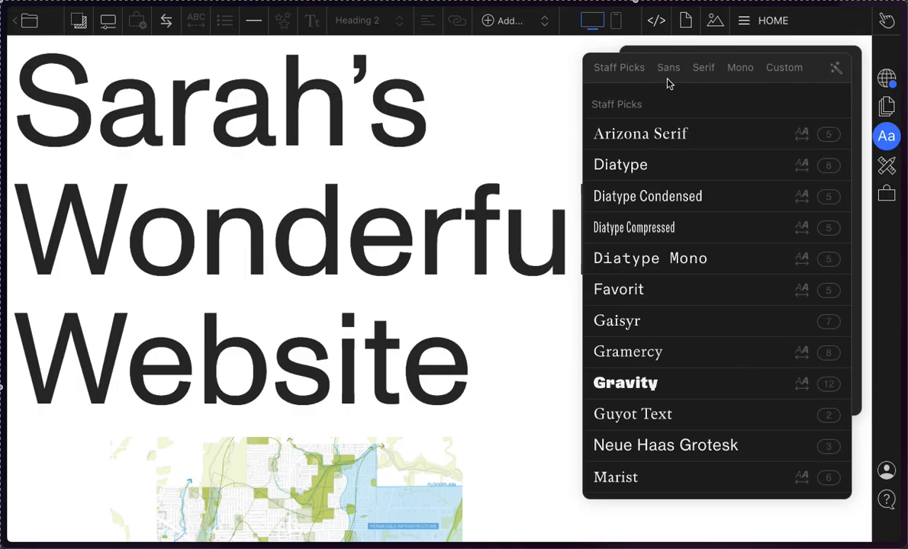
{"action": "scroll", "coordinate": [788, 296], "scroll_direction": "down", "scroll_amount": 10}
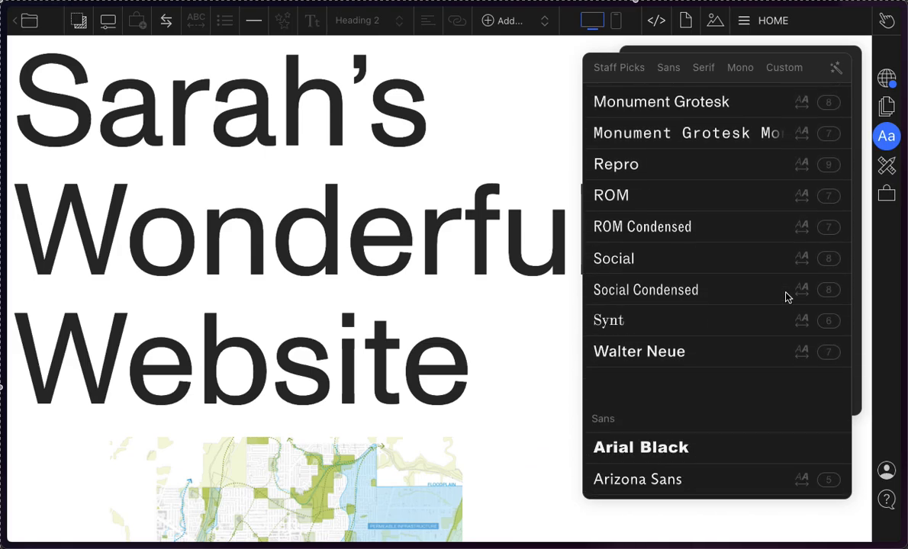
{"action": "scroll", "coordinate": [784, 290], "scroll_direction": "up", "scroll_amount": 10}
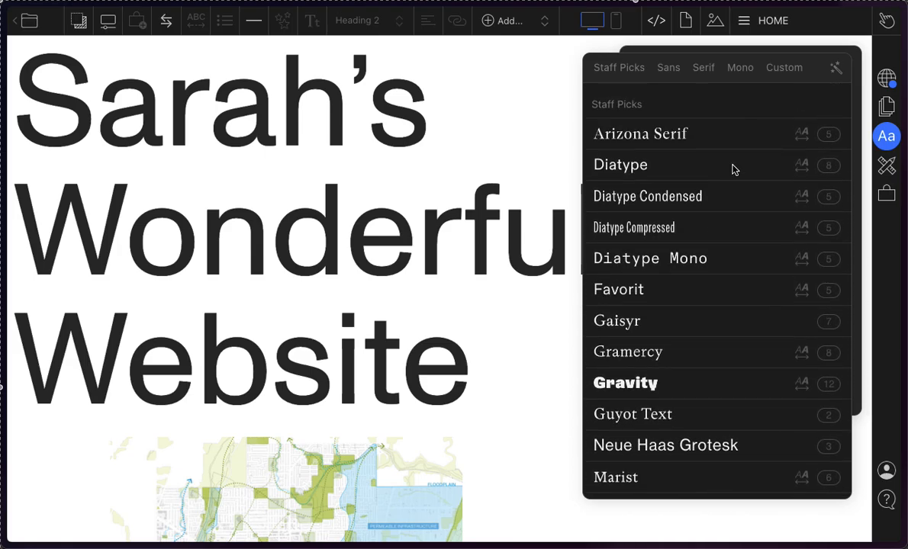
{"action": "scroll", "coordinate": [739, 234], "scroll_direction": "down", "scroll_amount": 15}
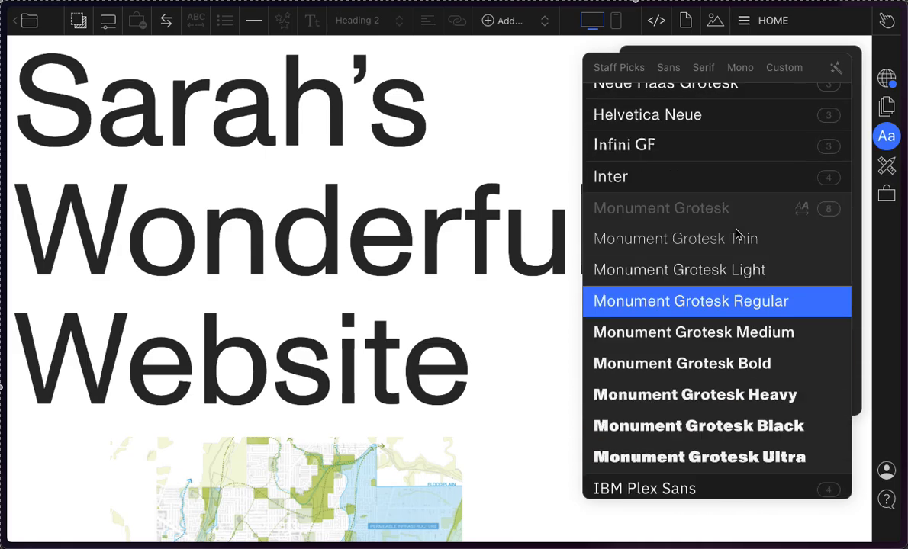
{"action": "scroll", "coordinate": [737, 234], "scroll_direction": "down", "scroll_amount": 10}
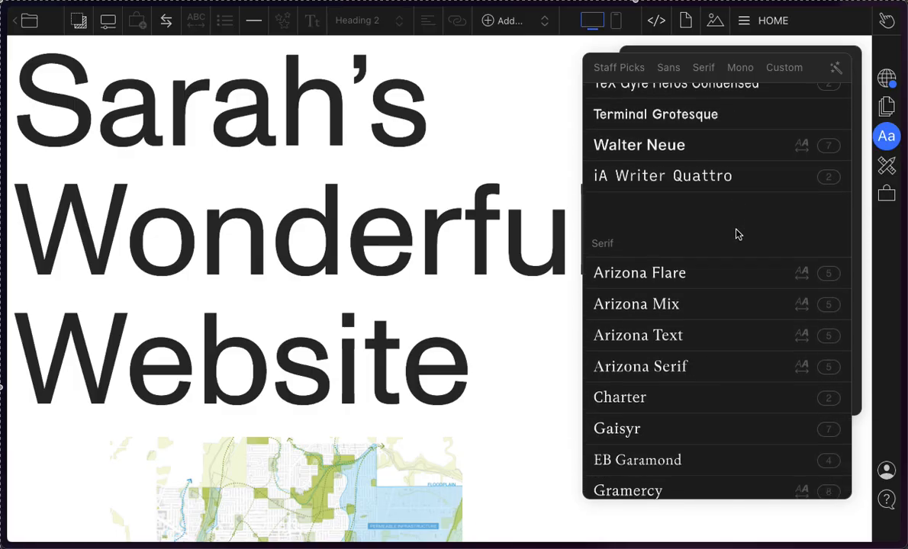
{"action": "scroll", "coordinate": [737, 233], "scroll_direction": "down", "scroll_amount": 6}
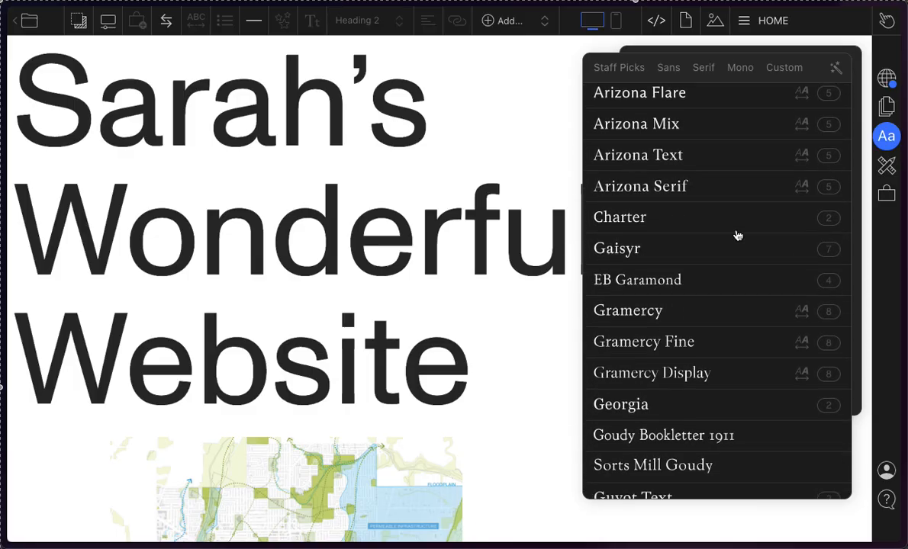
{"action": "left_click", "coordinate": [649, 316]}
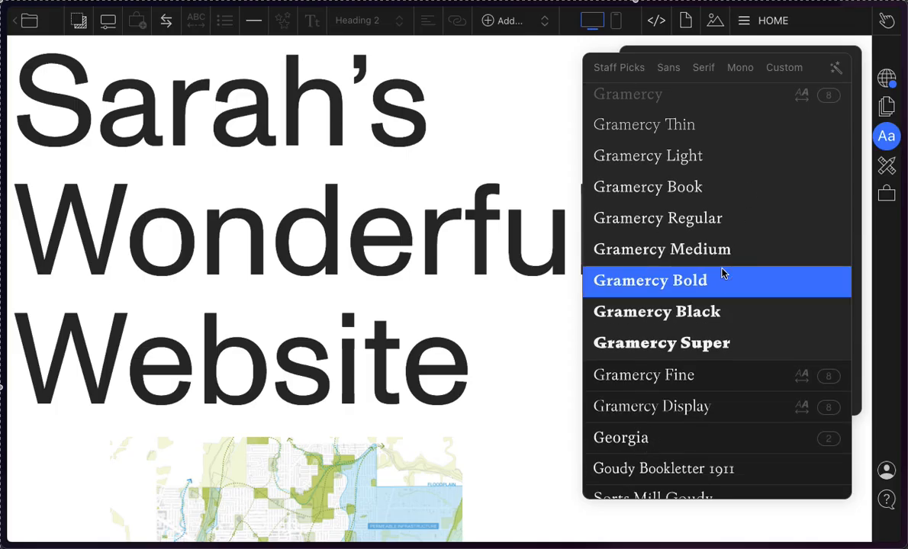
{"action": "left_click", "coordinate": [711, 269]}
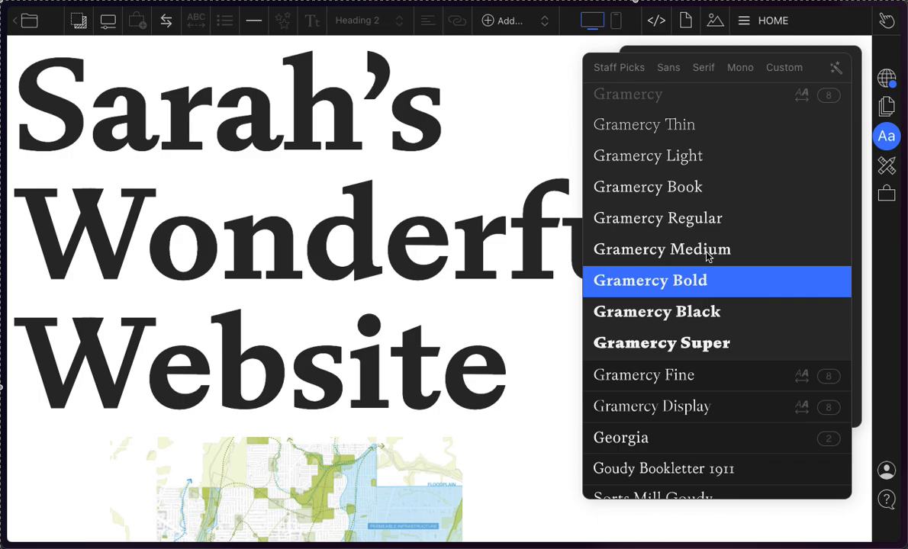
Step: Try several weights of Monument Grotesk Semi-Mono for the Heading 2 style, ending on the Light weight
{"action": "scroll", "coordinate": [776, 296], "scroll_direction": "down", "scroll_amount": 1}
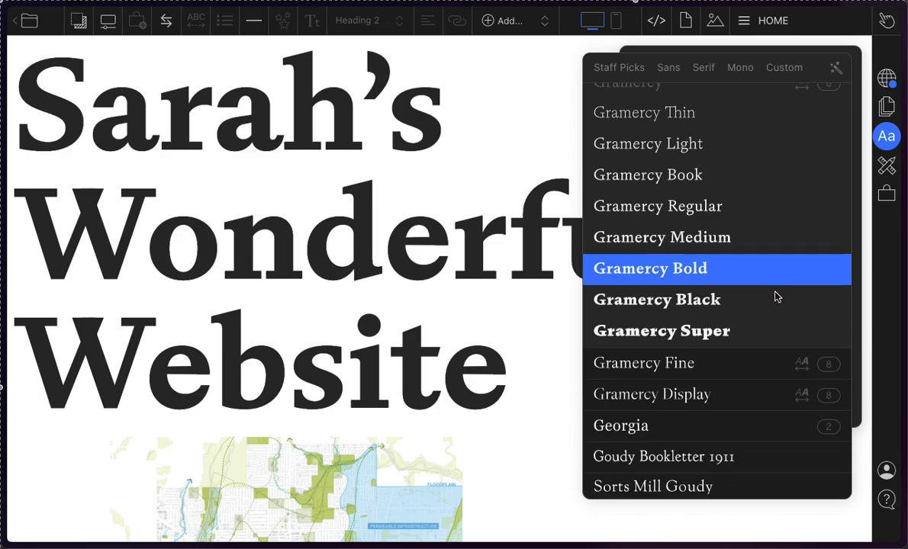
{"action": "scroll", "coordinate": [774, 296], "scroll_direction": "down", "scroll_amount": 15}
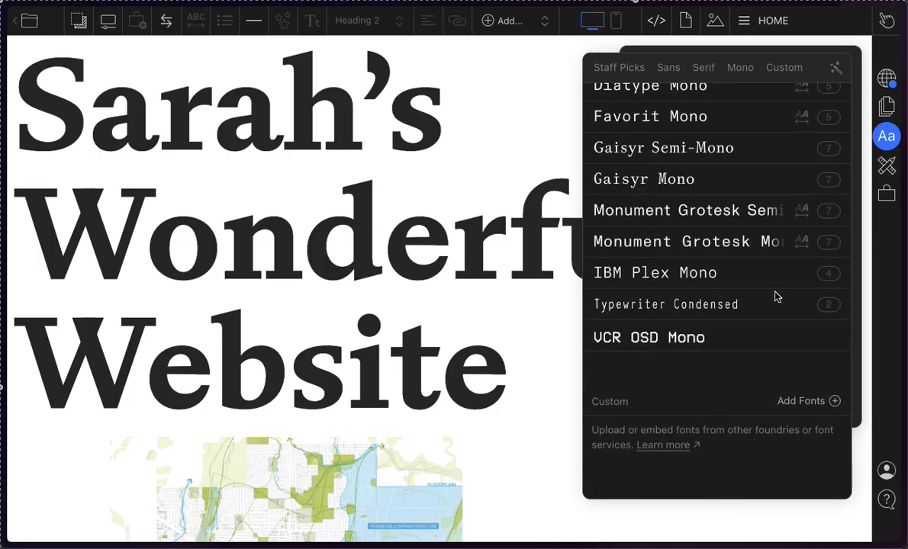
{"action": "left_click", "coordinate": [705, 226]}
{"action": "left_click", "coordinate": [699, 386]}
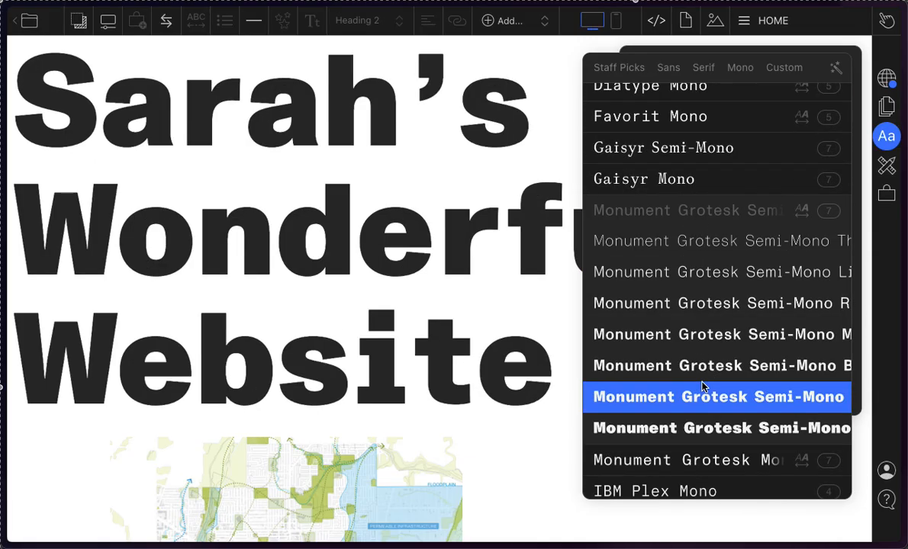
{"action": "left_click", "coordinate": [689, 367]}
{"action": "left_click", "coordinate": [683, 337]}
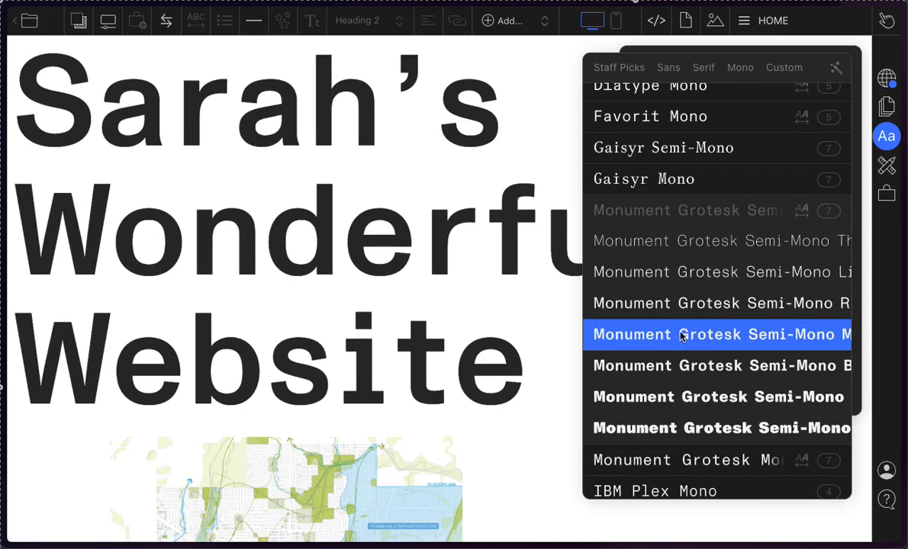
{"action": "left_click", "coordinate": [645, 282]}
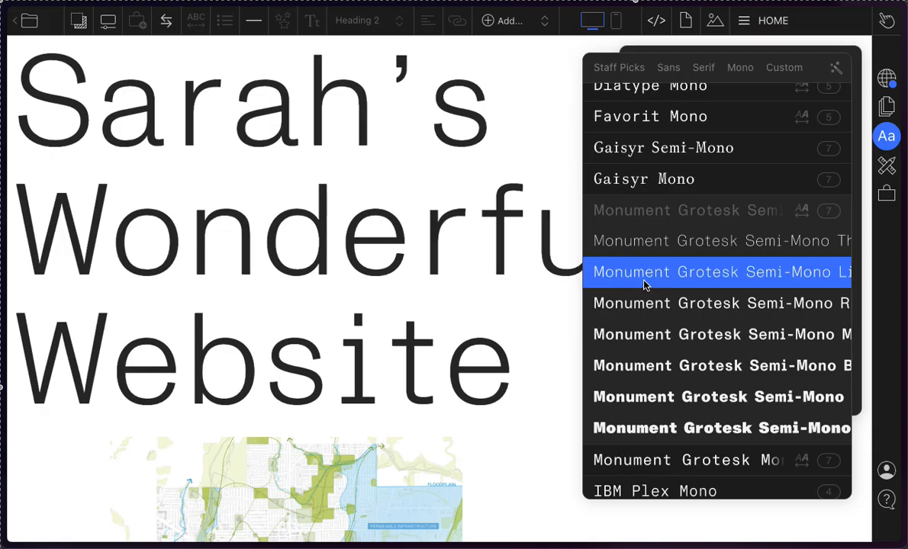
Step: Randomize the Heading 2 font repeatedly until Diatype Condensed Light is applied to the title
{"action": "scroll", "coordinate": [644, 286], "scroll_direction": "down", "scroll_amount": 1}
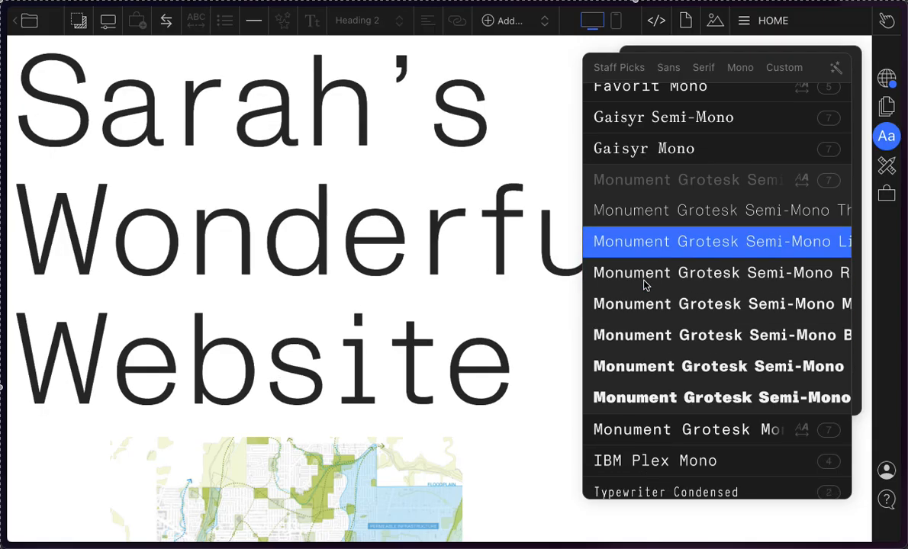
{"action": "scroll", "coordinate": [685, 303], "scroll_direction": "down", "scroll_amount": 5}
{"action": "scroll", "coordinate": [685, 304], "scroll_direction": "up", "scroll_amount": 15}
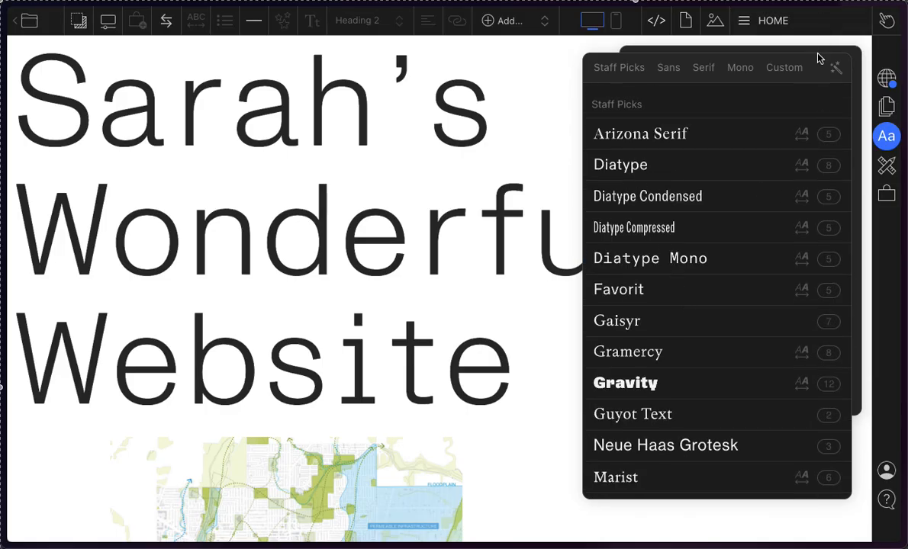
{"action": "left_click", "coordinate": [837, 71]}
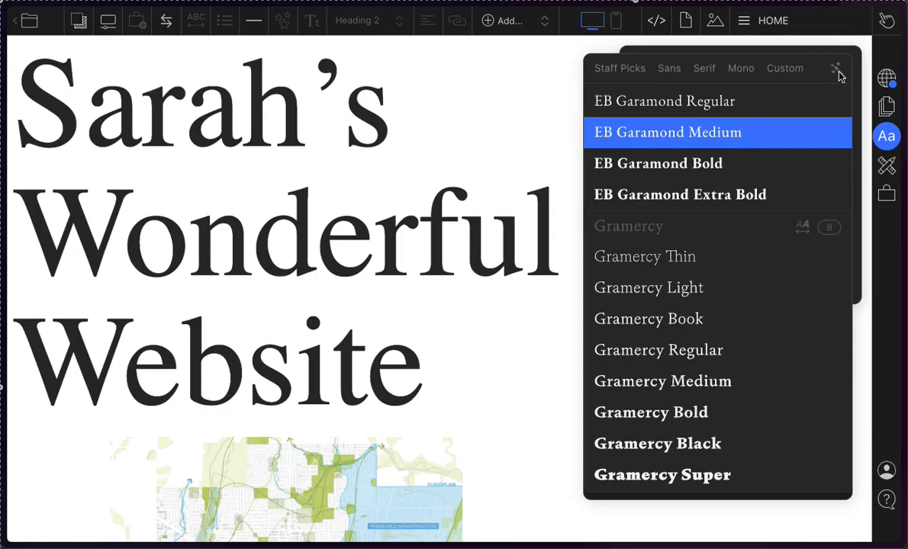
{"action": "left_click", "coordinate": [837, 71]}
{"action": "left_click", "coordinate": [836, 71]}
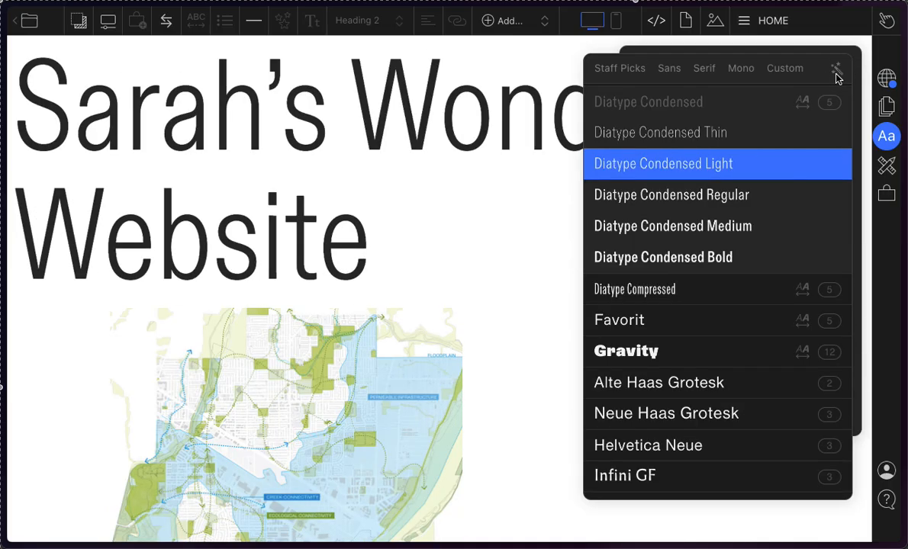
Step: Try more random Heading 2 fonts, including Monument Grotesk Semi-Mono Bold and Diatype Black, and return to Diatype Condensed Light
{"action": "left_click", "coordinate": [836, 72]}
{"action": "left_click", "coordinate": [836, 72]}
{"action": "left_click", "coordinate": [837, 72]}
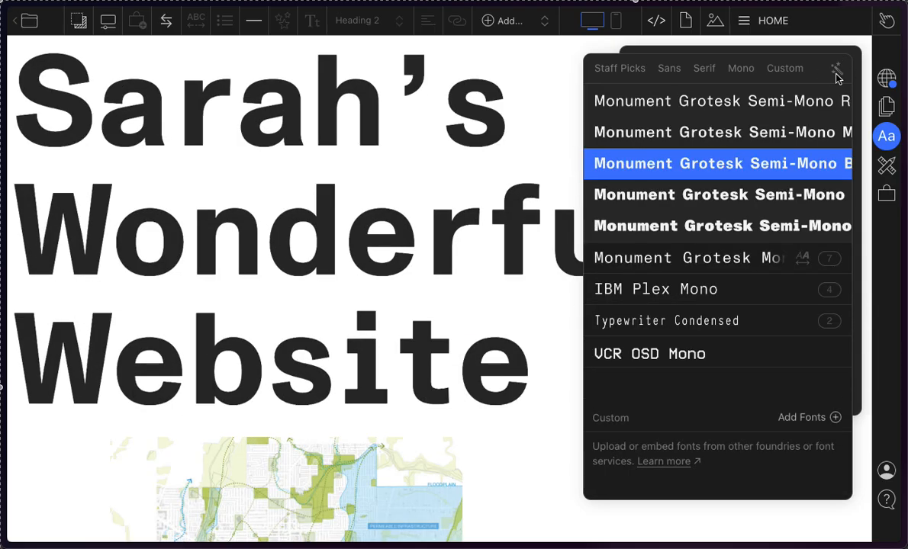
{"action": "left_click", "coordinate": [836, 74]}
{"action": "left_click", "coordinate": [837, 74]}
{"action": "left_click", "coordinate": [836, 74]}
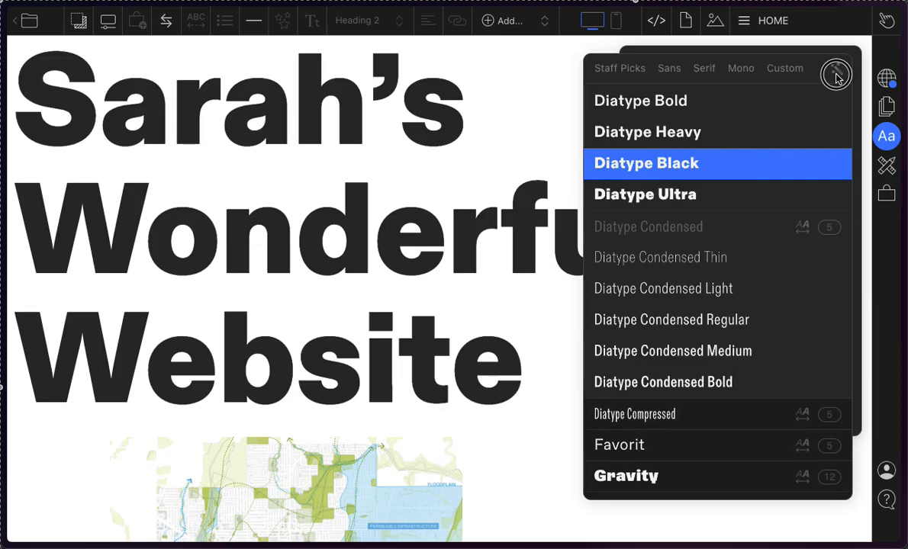
{"action": "left_click", "coordinate": [836, 75]}
{"action": "left_click", "coordinate": [838, 73]}
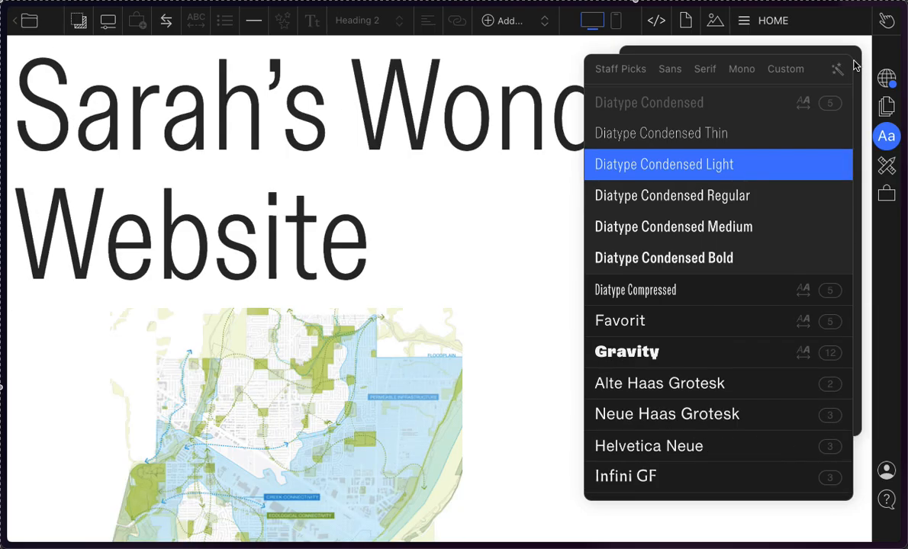
{"action": "left_click", "coordinate": [854, 58]}
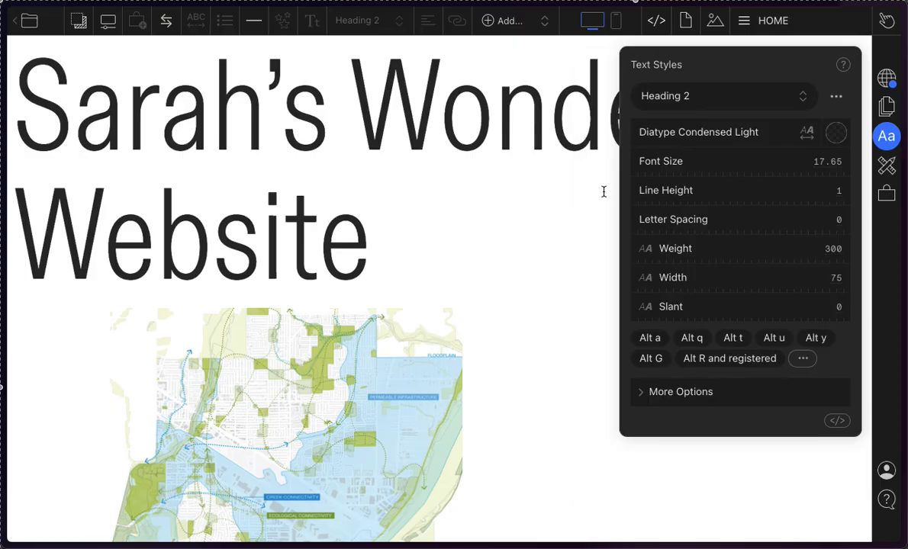
Step: Close the text style settings and check the site's page list
{"action": "left_click_drag", "start_coordinate": [386, 217], "coordinate": [303, 109]}
{"action": "left_click", "coordinate": [304, 109]}
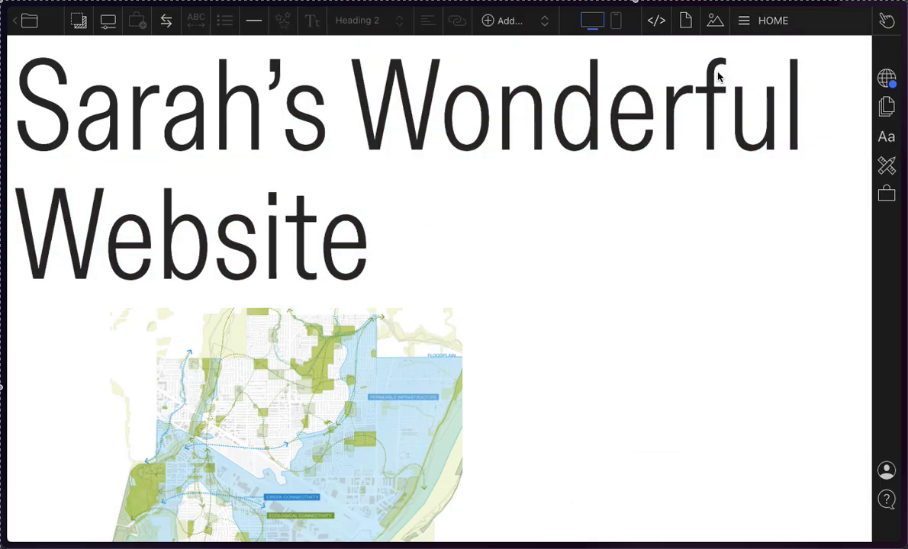
{"action": "left_click_drag", "start_coordinate": [656, 84], "coordinate": [401, 142]}
{"action": "left_click", "coordinate": [404, 142]}
{"action": "left_click", "coordinate": [747, 12]}
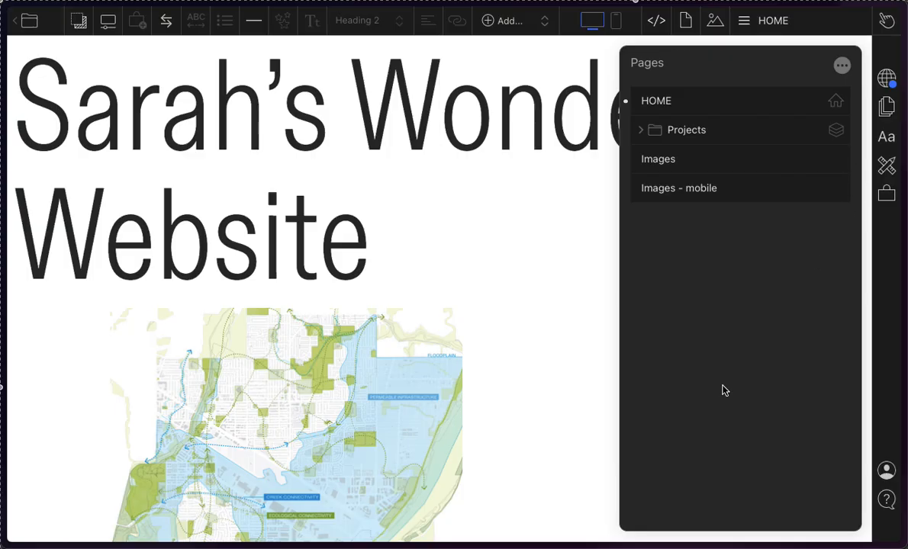
{"action": "left_click", "coordinate": [478, 252]}
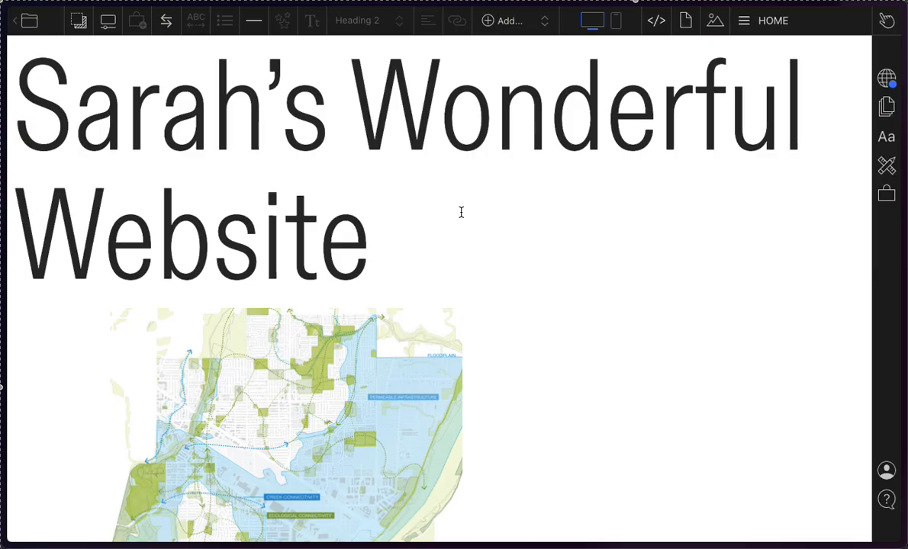
Step: Switch to the ARCH 517 - 2026W board in Miro to review the assignments for next class and next week
{"action": "mouse_move", "coordinate": [4, 312]}
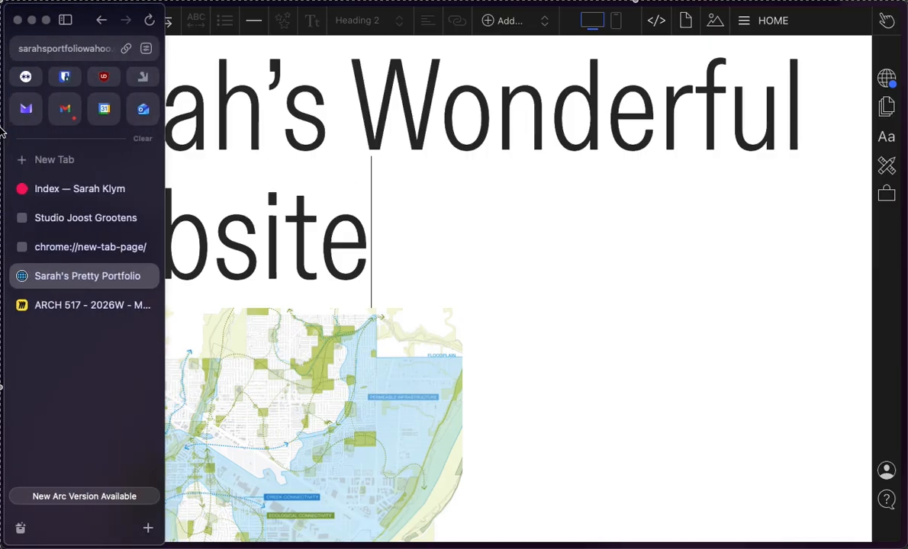
{"action": "left_click", "coordinate": [49, 309]}
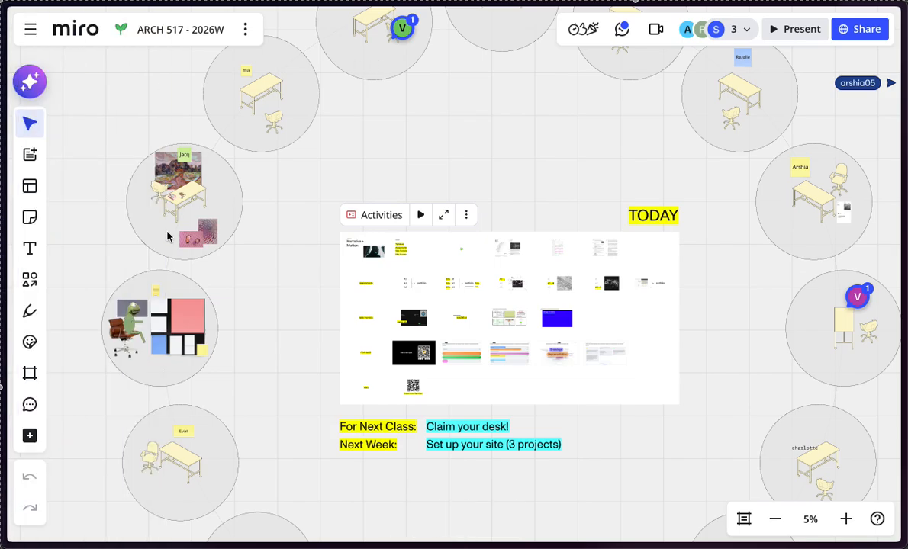
{"action": "mouse_move", "coordinate": [3, 244]}
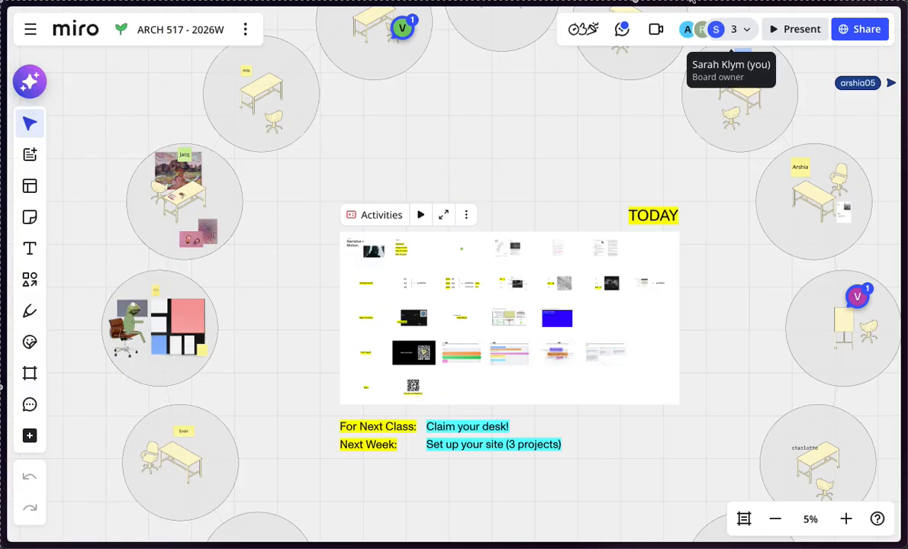